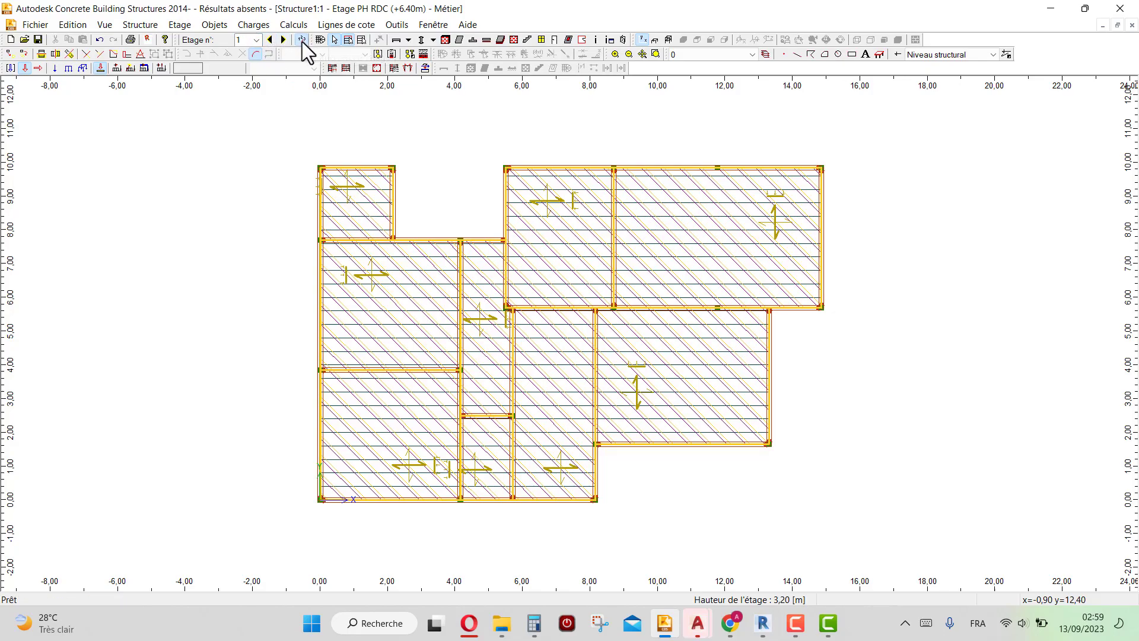
- Rename the current upper storey as PH ETAGE in its storey parameters
left_click(302, 40)
left_click(475, 261)
left_click(534, 262)
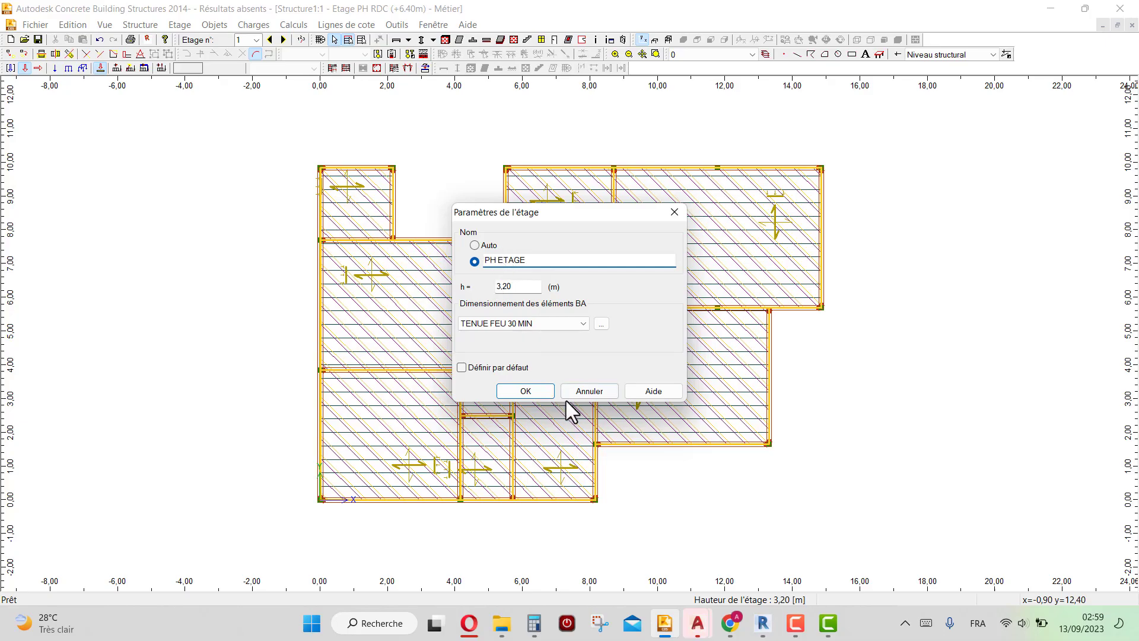
left_click(525, 391)
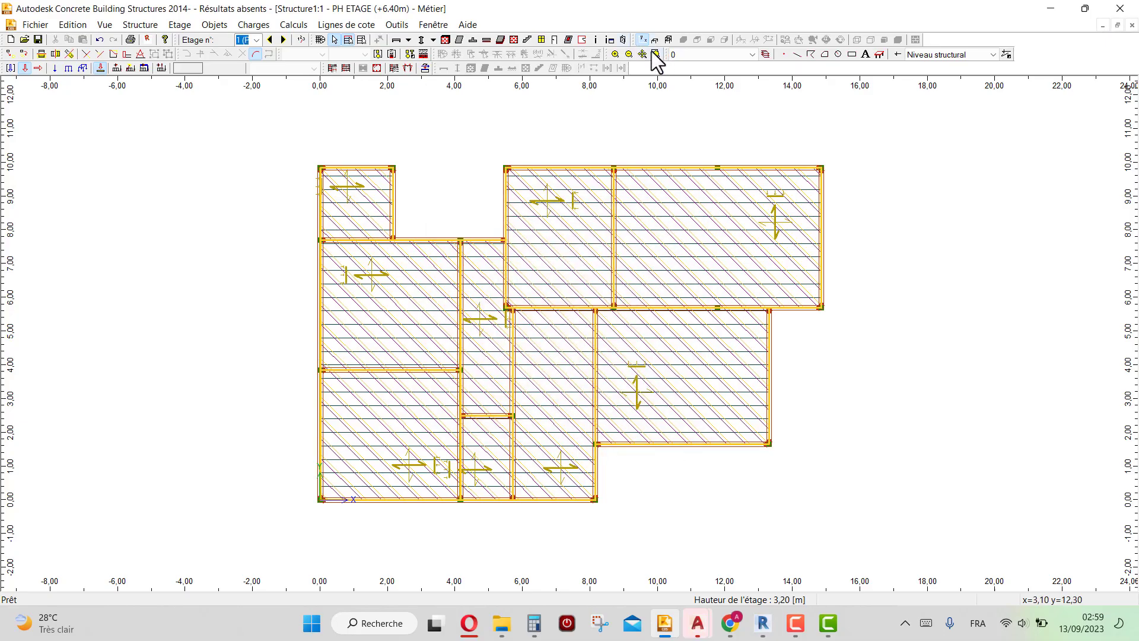
- Inspect the entire structure in 3D and return to the storey plan view
left_click(669, 39)
left_click_drag(445, 331, 404, 344)
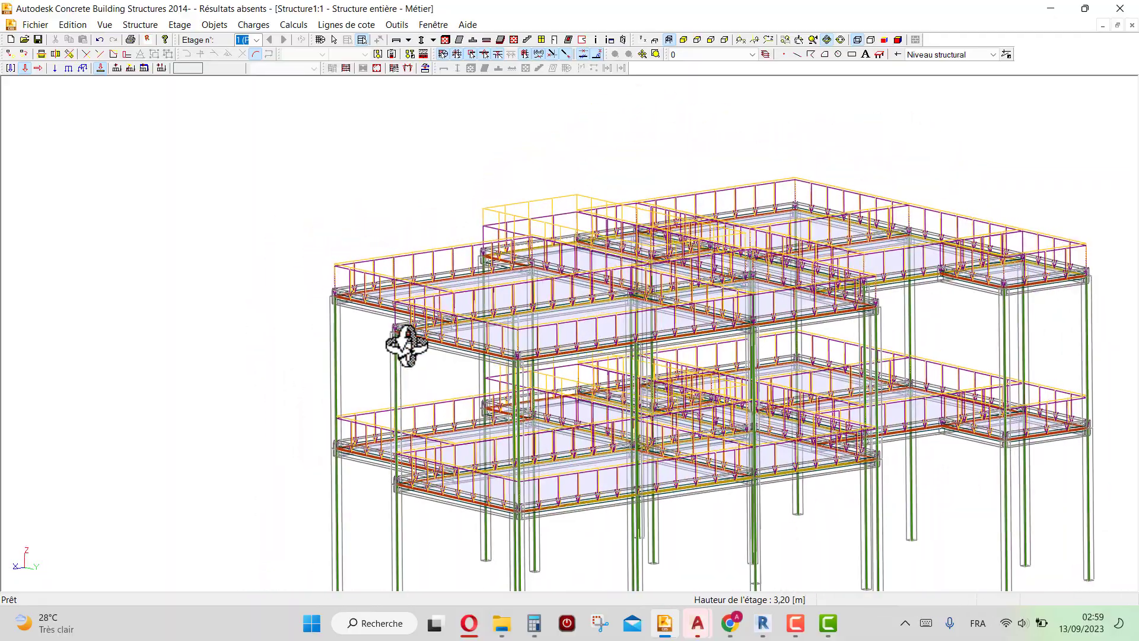
left_click(641, 39)
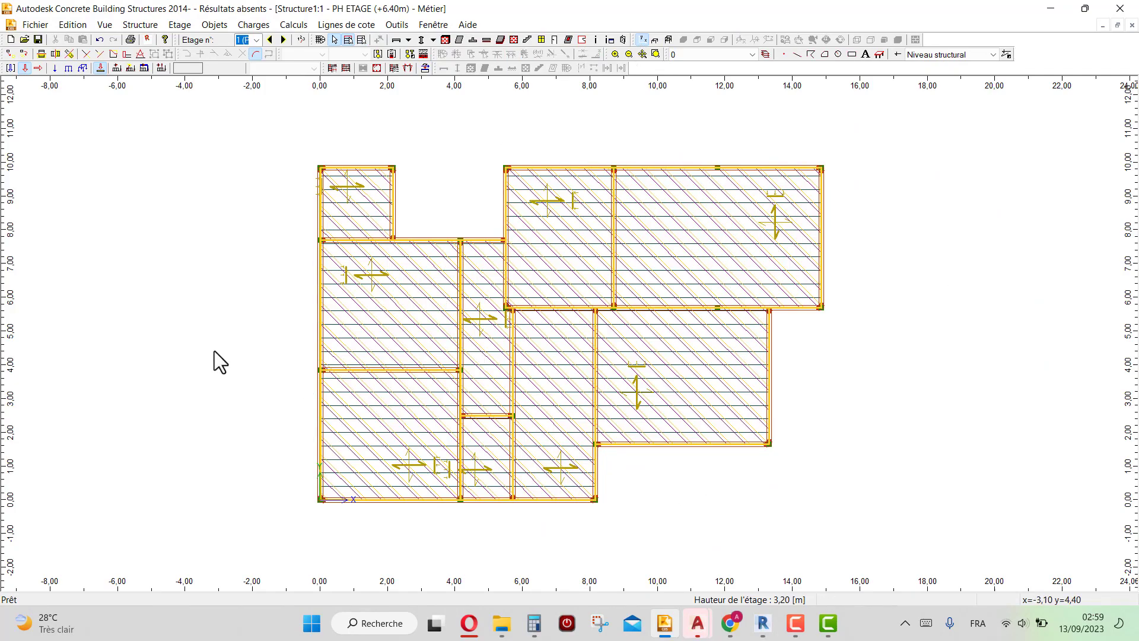
- Switch to the PH RDC storey plan below PH ETAGE
left_click(270, 40)
scroll(494, 351, "down", 3)
scroll(465, 305, "up", 4)
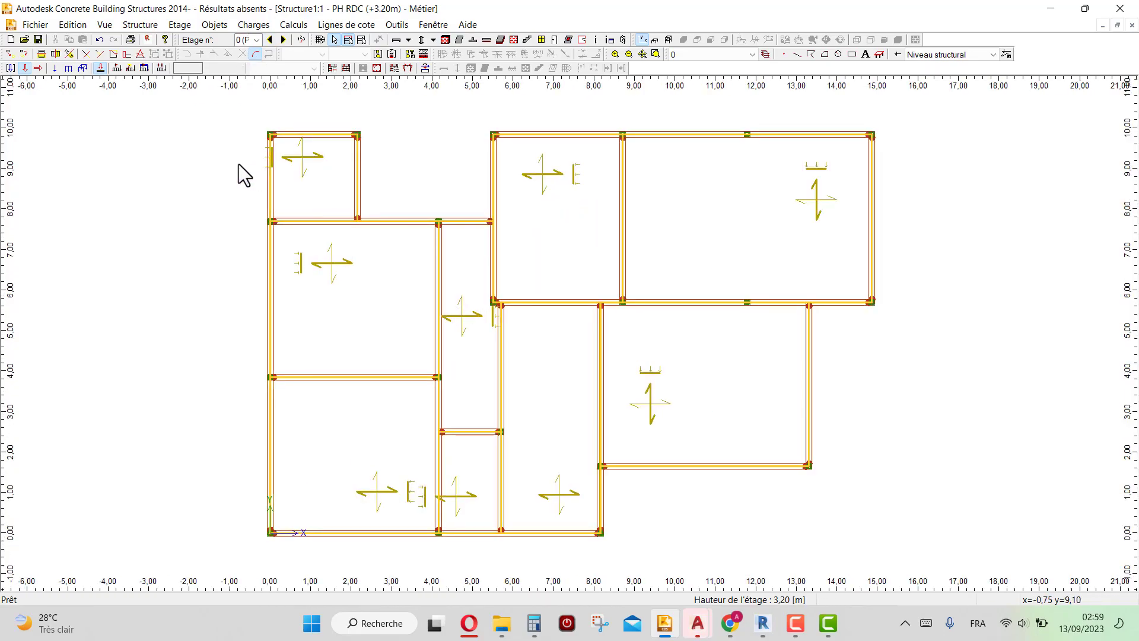
scroll(181, 210, "down", 4)
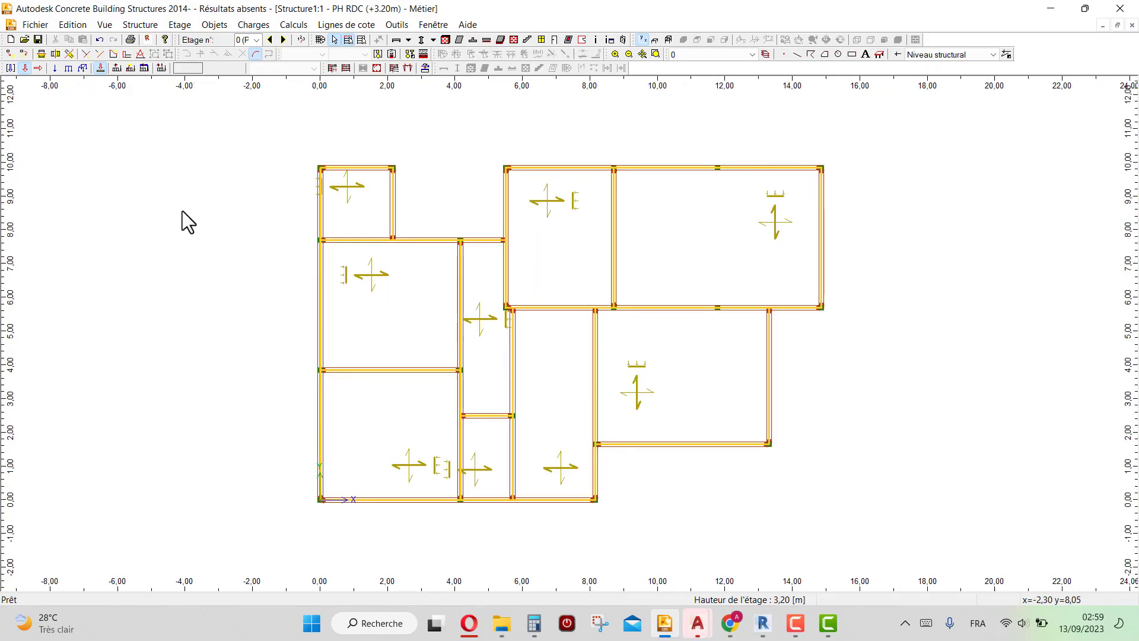
key("F9")
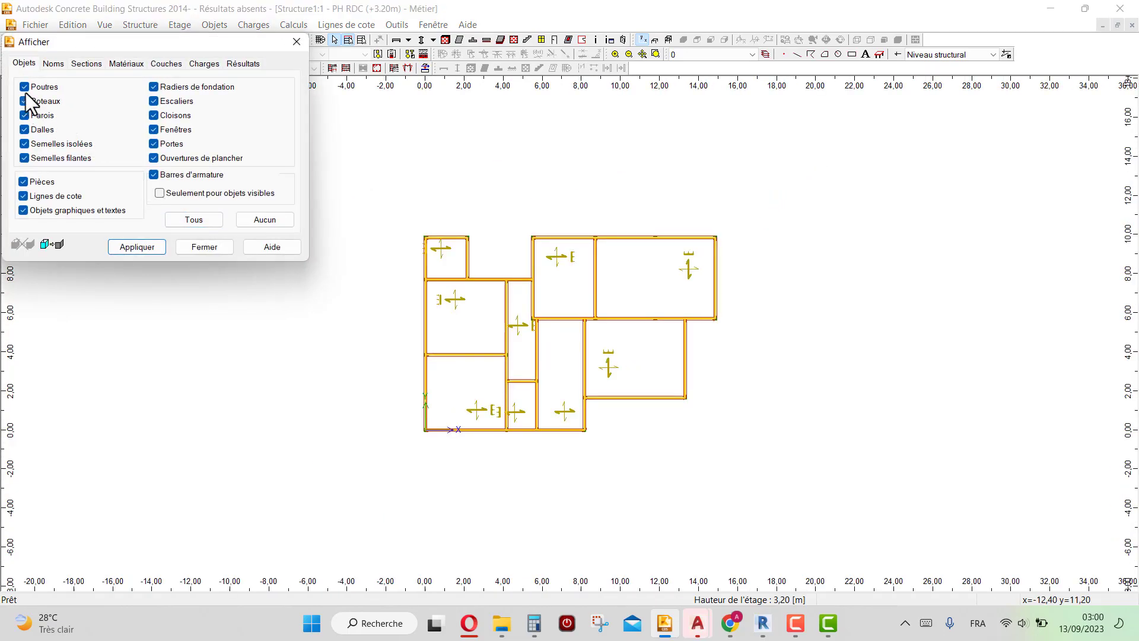
left_click(24, 129)
left_click(24, 130)
left_click(206, 246)
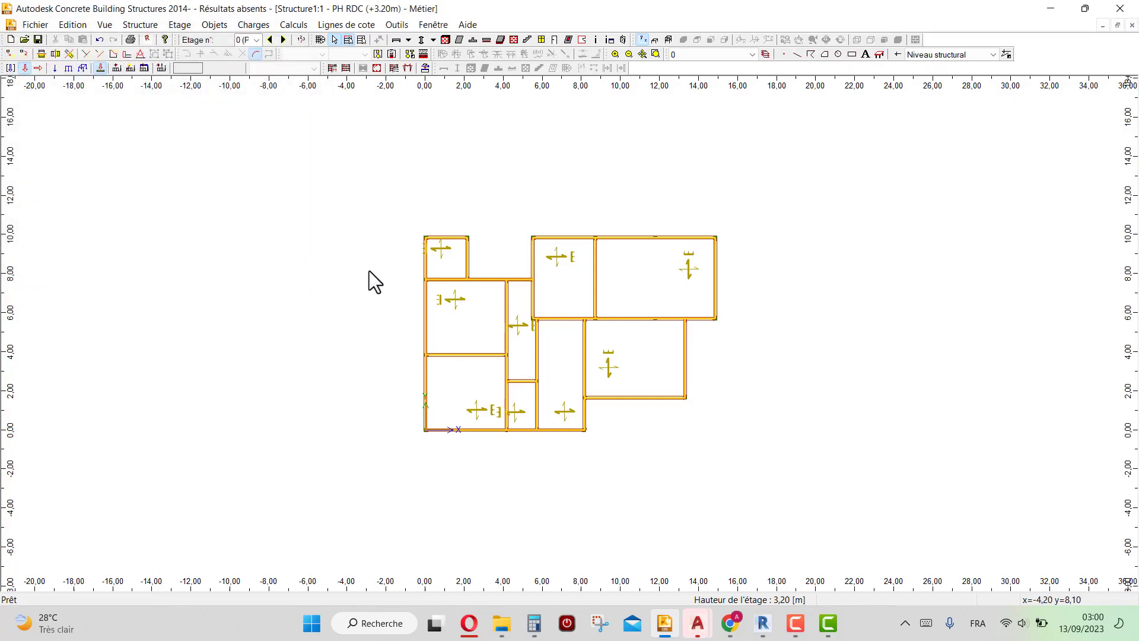
scroll(467, 260, "up", 5)
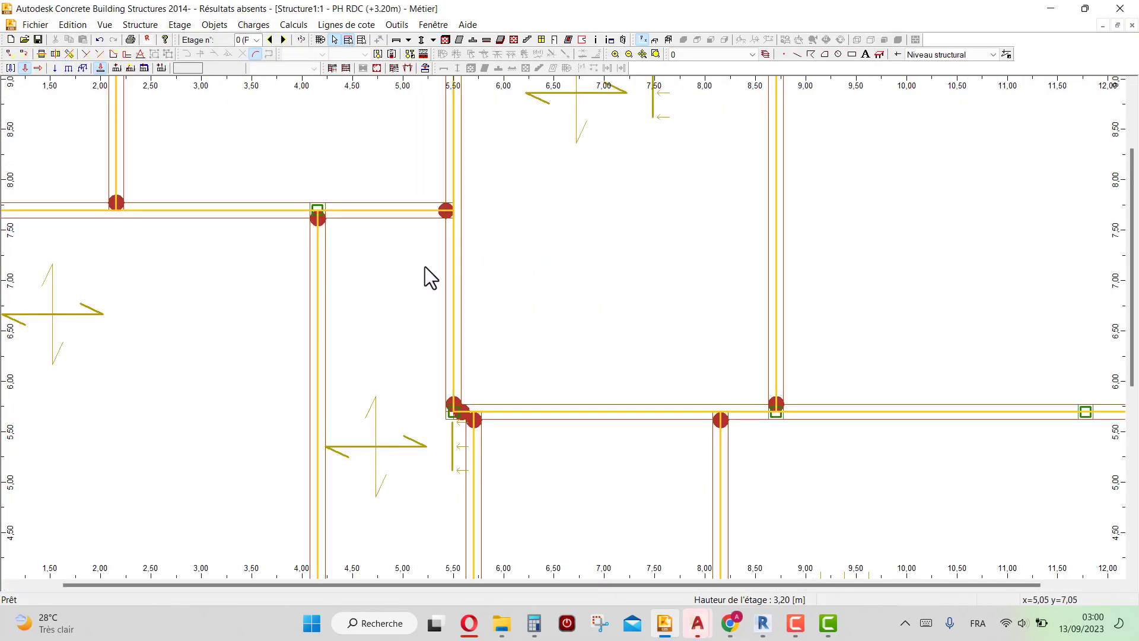
scroll(454, 255, "down", 5)
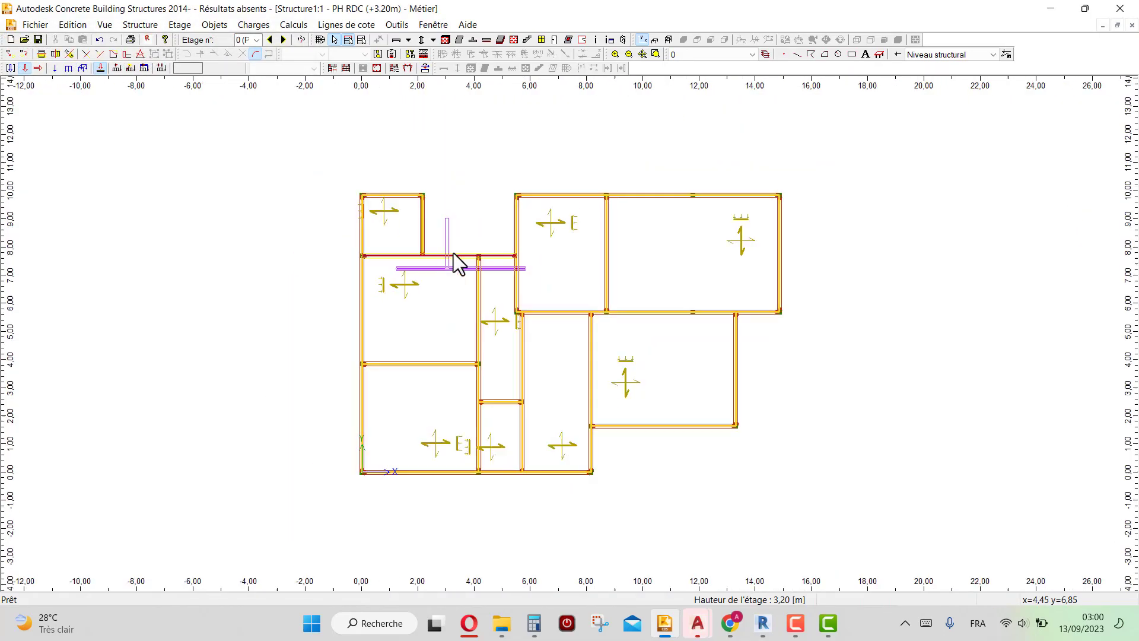
left_click(256, 54)
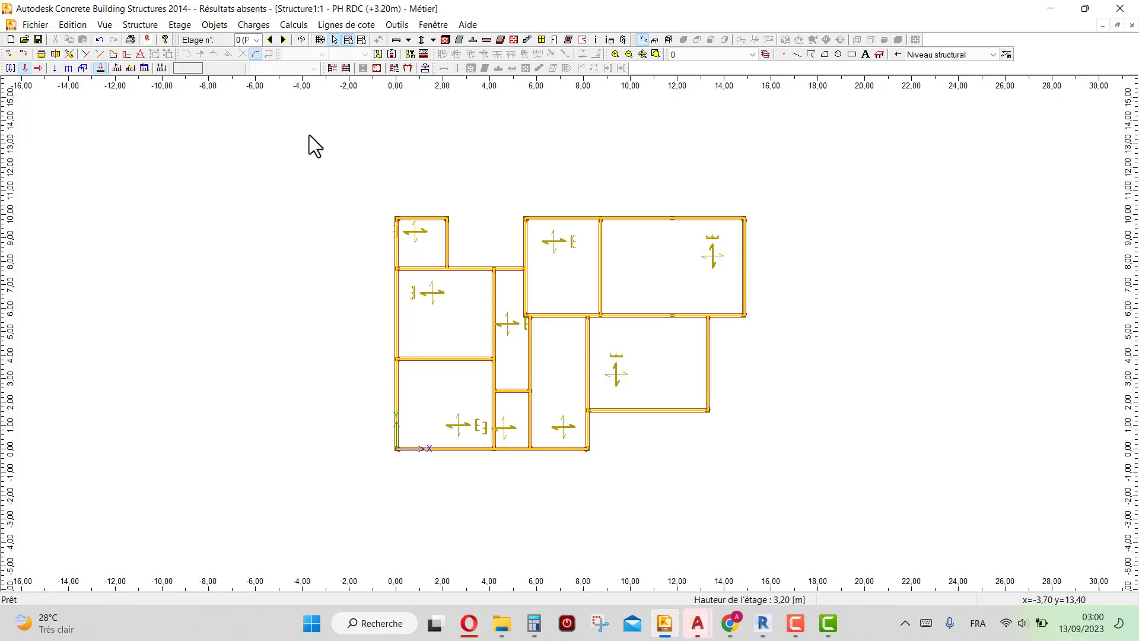
key("ctrl+d")
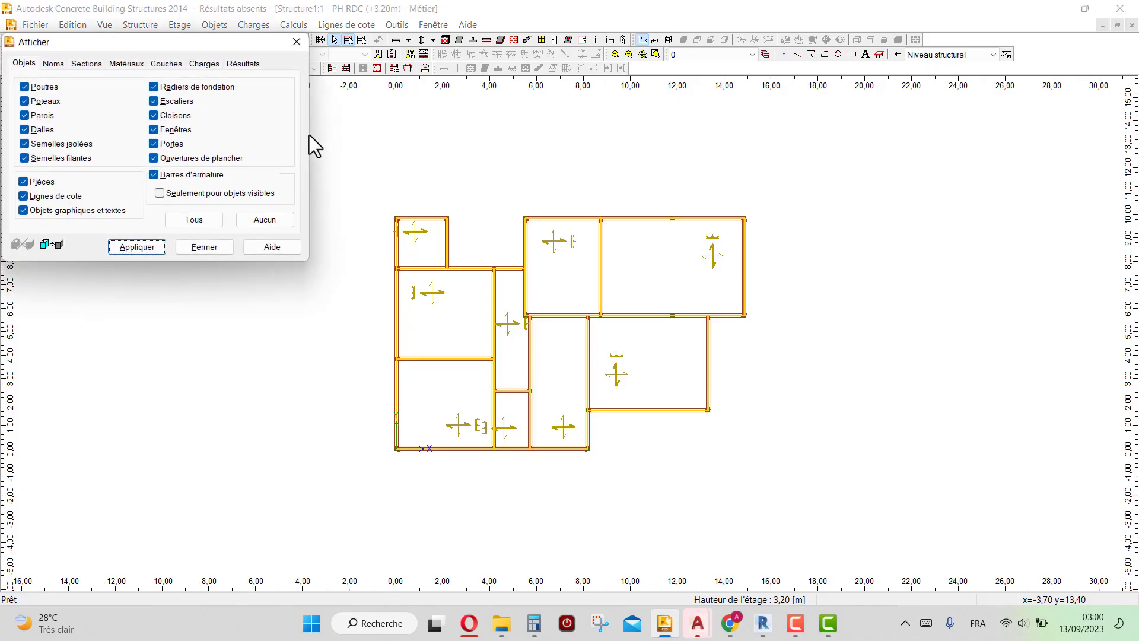
left_click(290, 41)
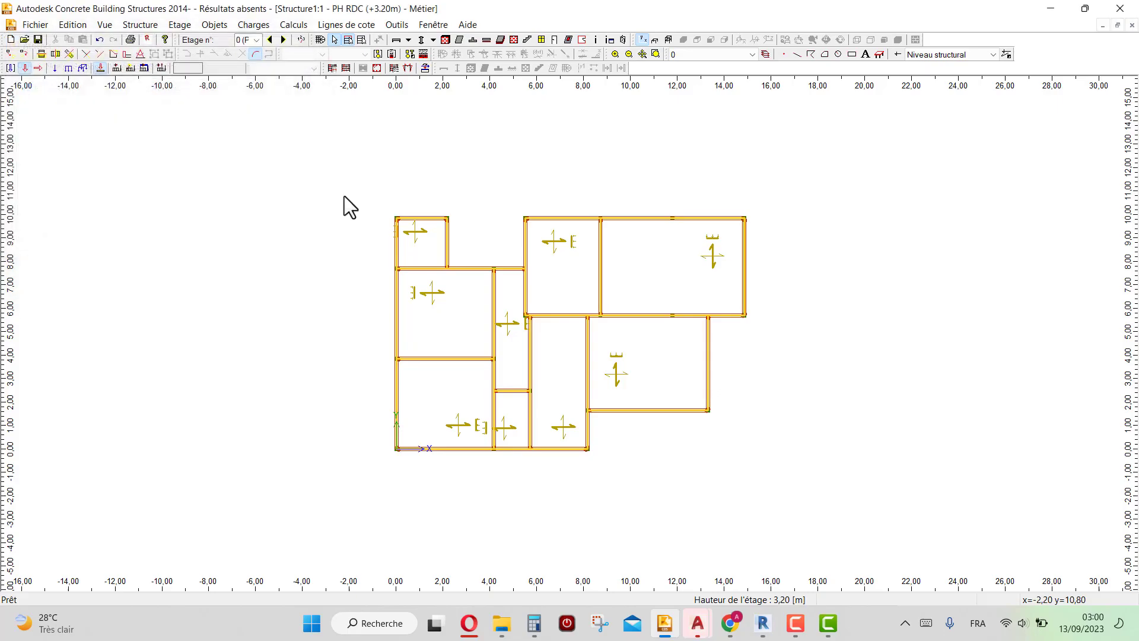
- Add a new storey below PH RDC and switch back to PH RDC
left_click(269, 40)
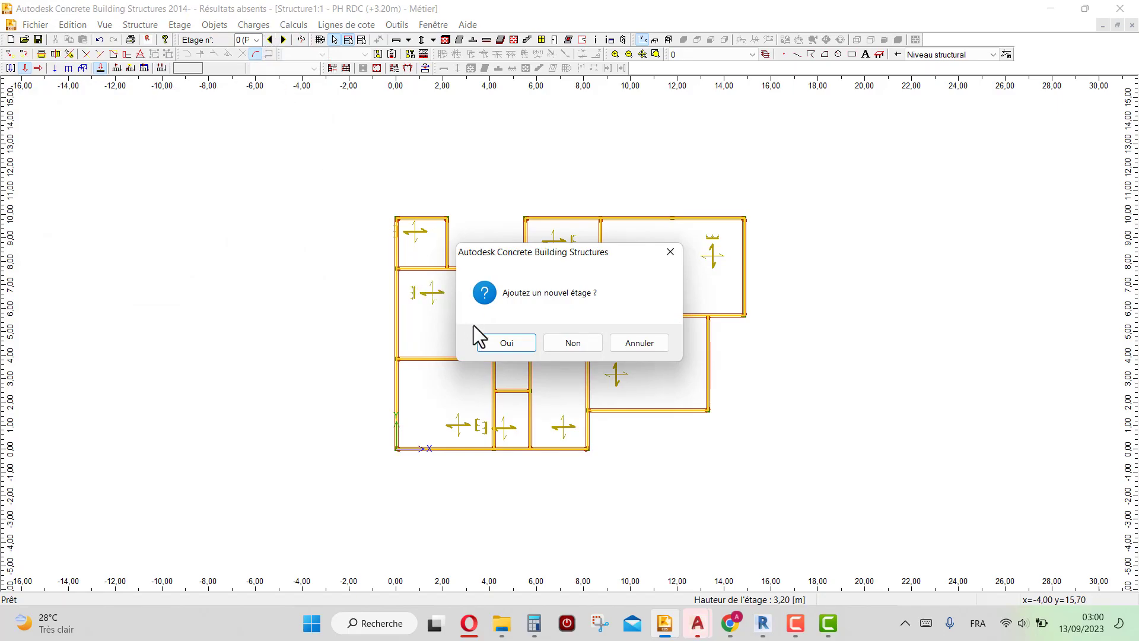
left_click(493, 348)
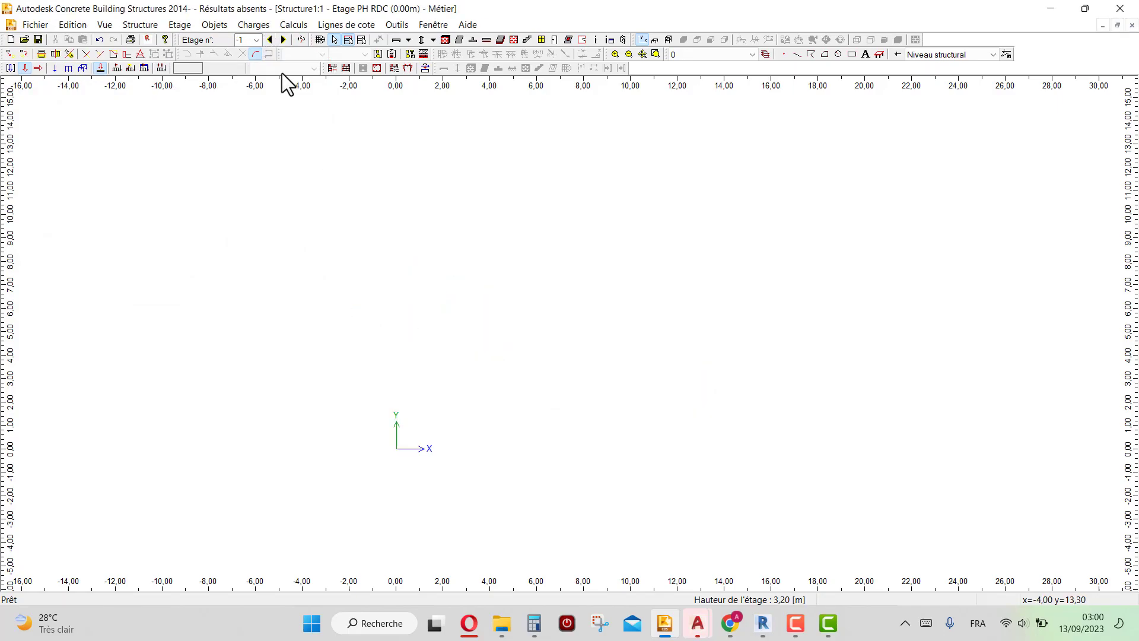
left_click(282, 41)
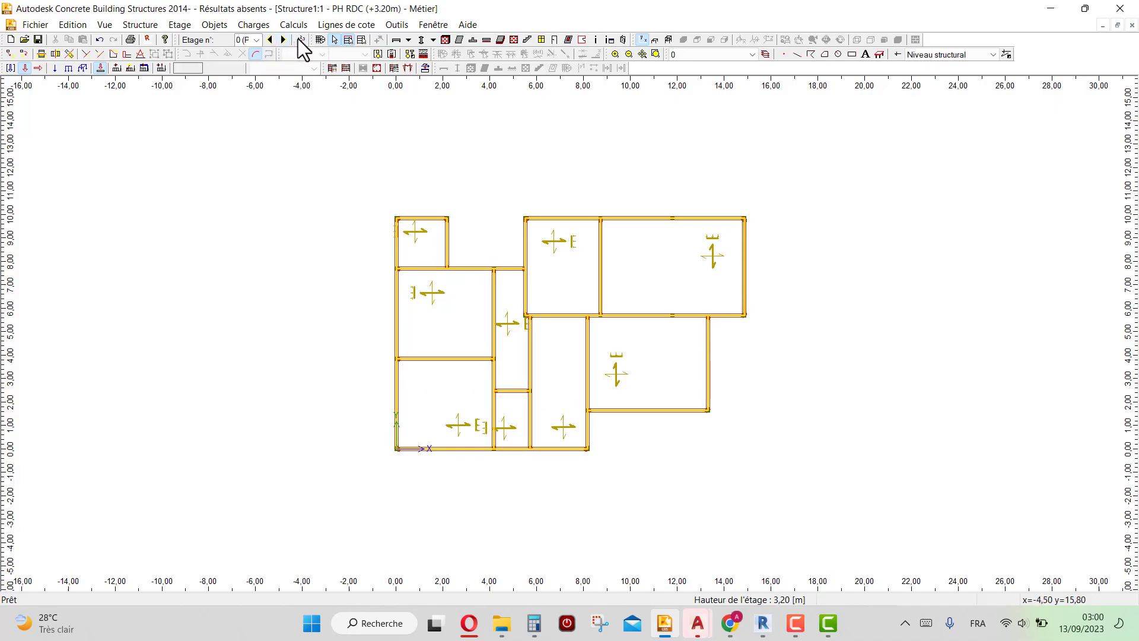
- Copy the visible objects of the PH RDC storey to storey -1, from -1 to -1
left_click(180, 24)
left_click(184, 67)
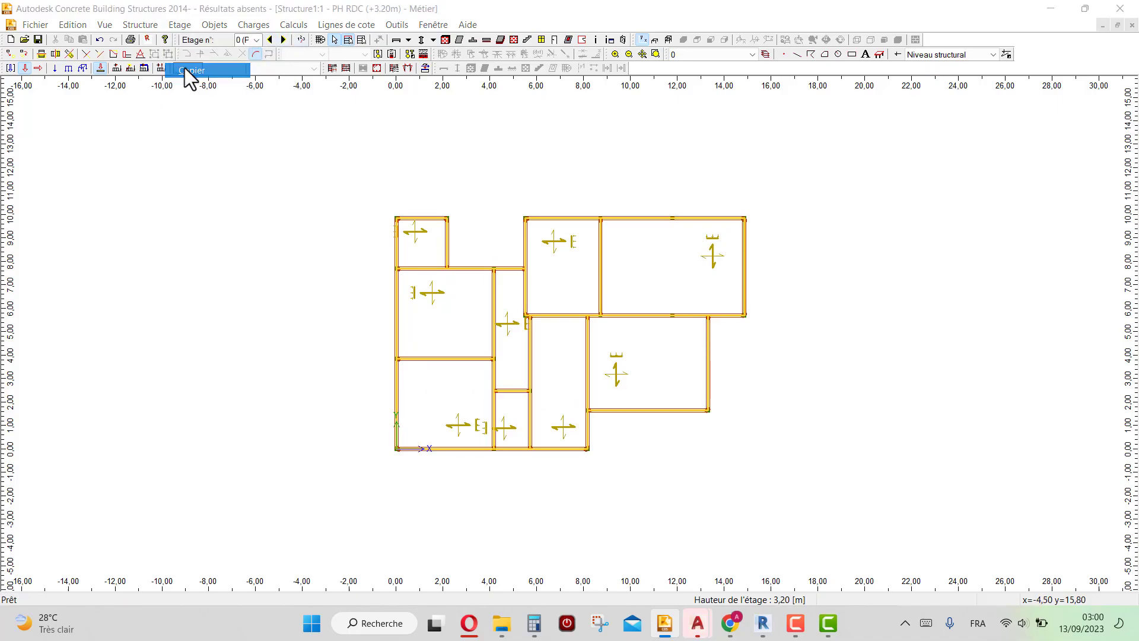
key("BackSpace")
type("1")
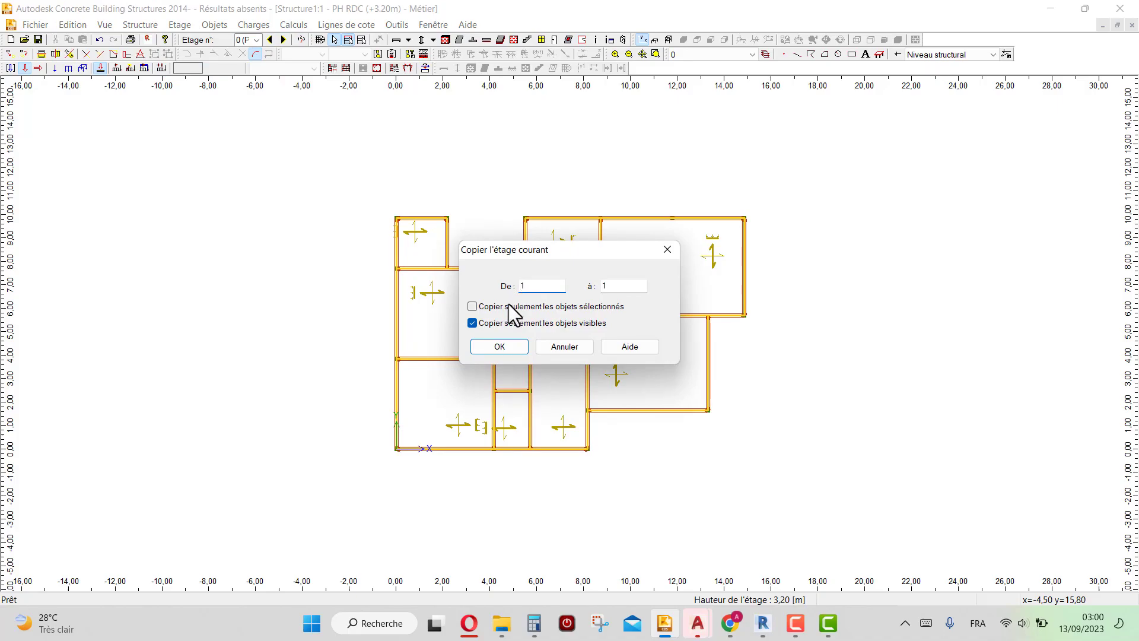
type("-")
left_click(602, 286)
type("-")
left_click(511, 348)
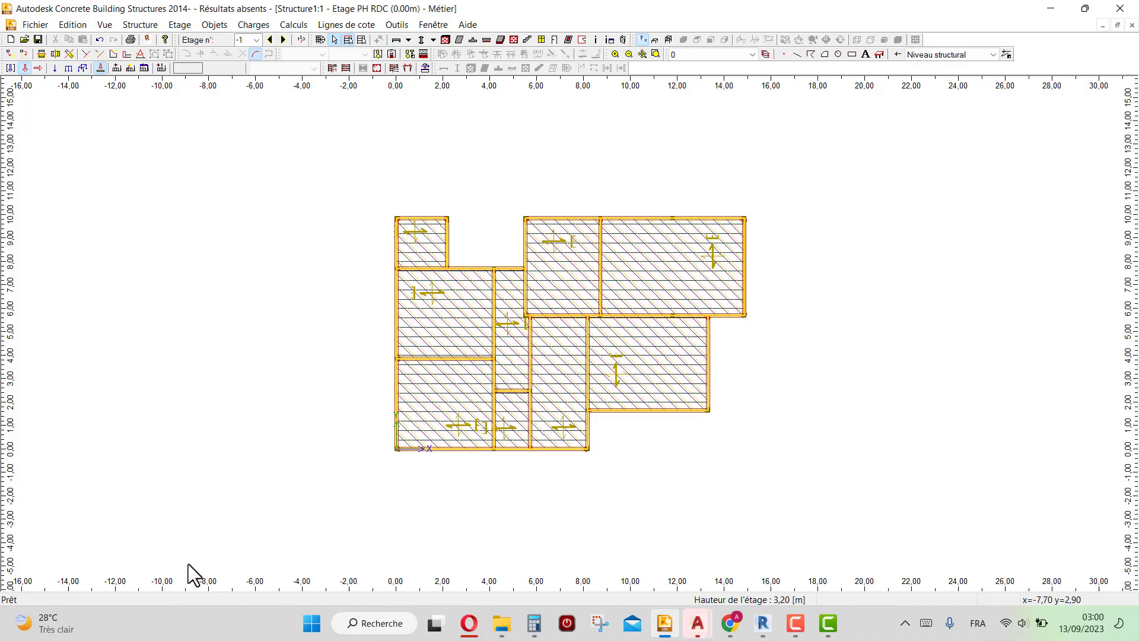
- Compare the copied storey -1 with PH RDC, inspect the whole structure in 3D, and return to the plan
left_click(284, 39)
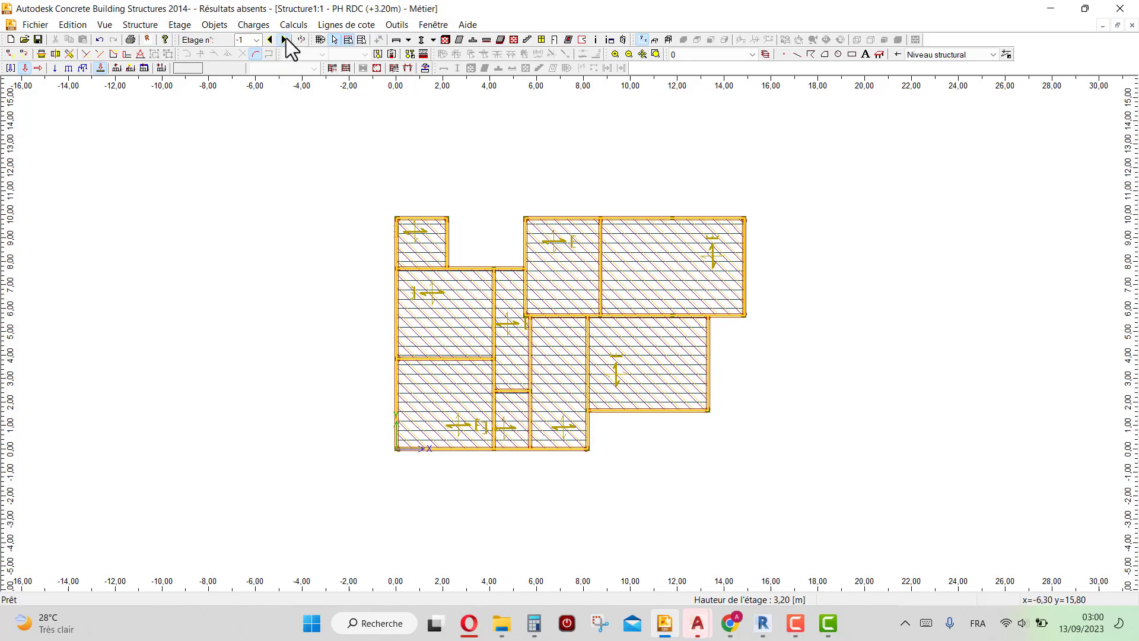
left_click(272, 40)
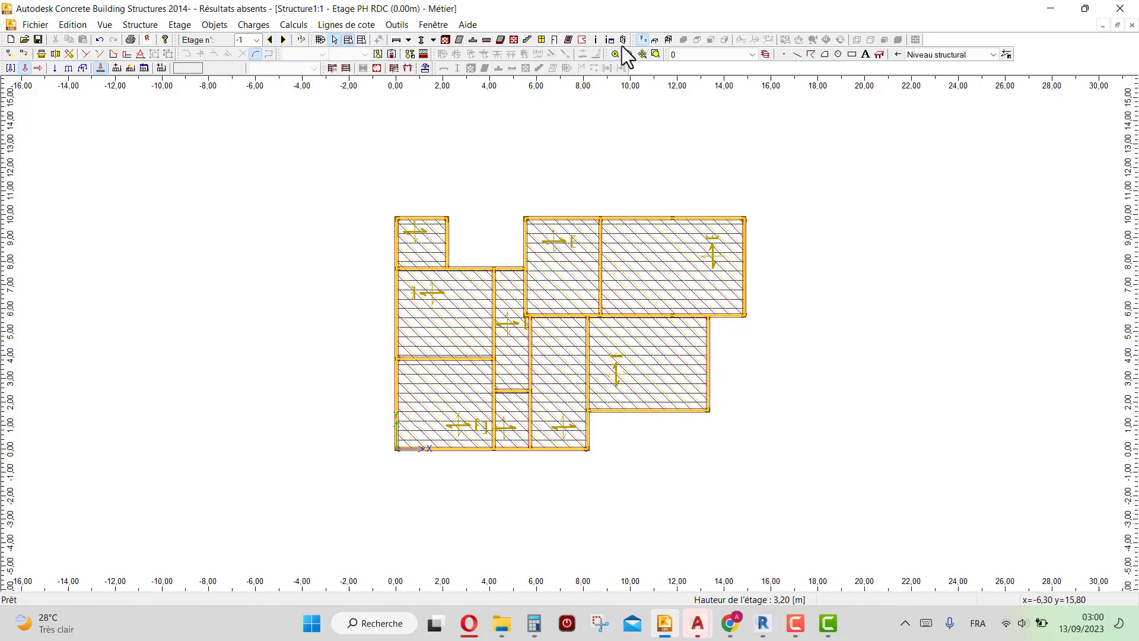
left_click(669, 37)
left_click_drag(511, 311, 629, 256)
left_click(643, 39)
- Enter LONGRINES as the custom name of storey -1 in its storey parameters
left_click(302, 39)
left_click(474, 261)
left_click_drag(523, 265, 443, 276)
key("Caps_Lock")
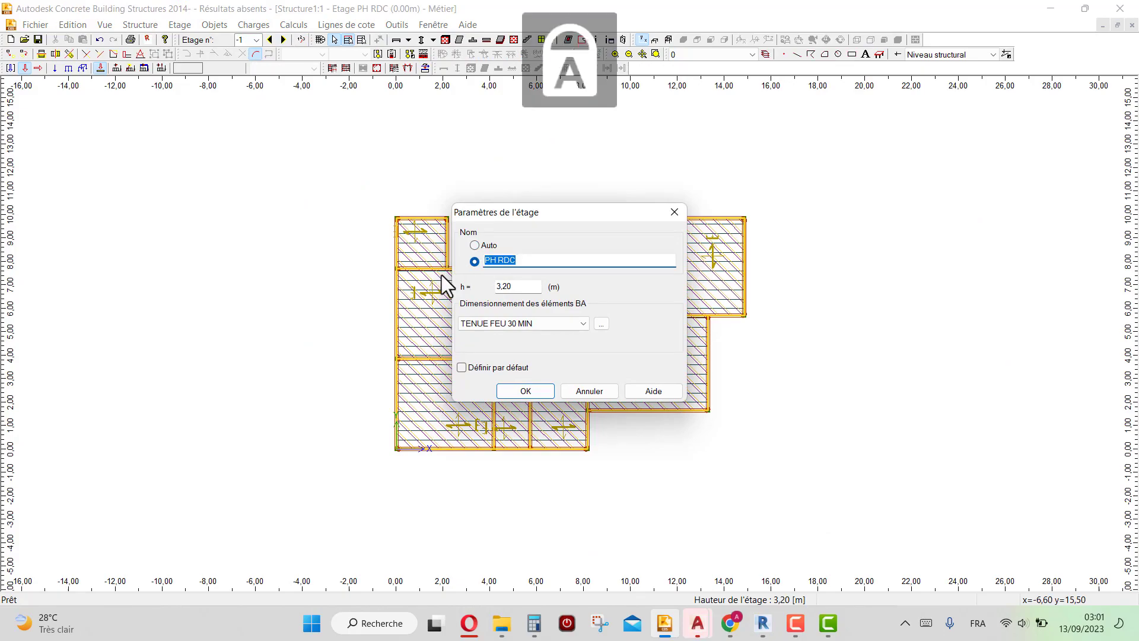
type("LONGRINES")
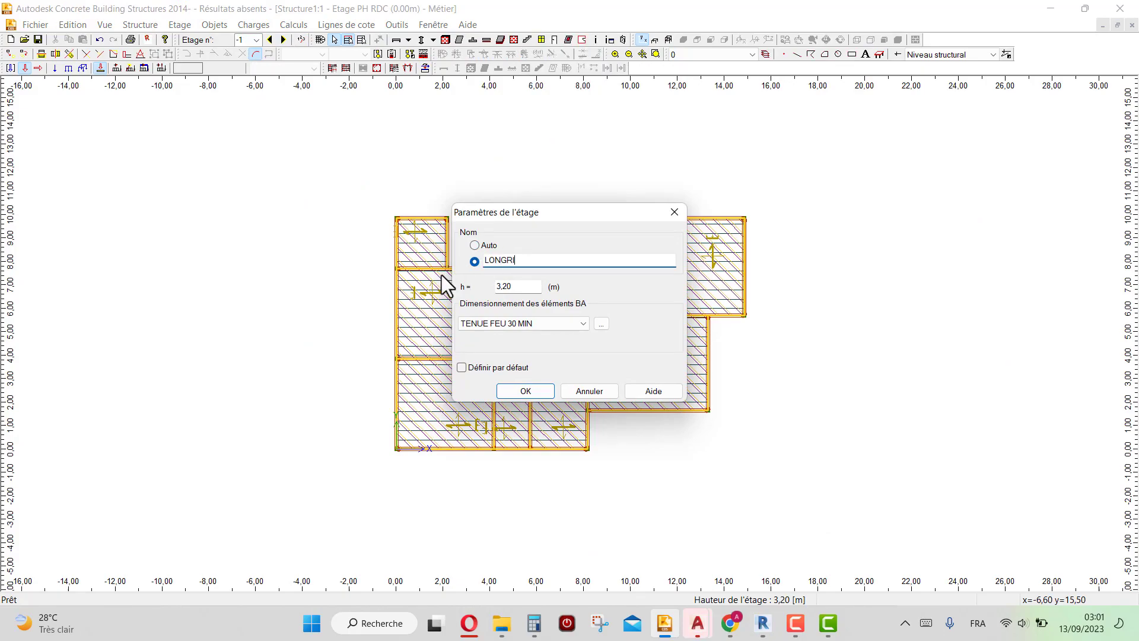
- Base the storey's reinforced concrete sizing on Standard, set Fissuration to préjudiciable, and name the parameter set LONGRINES
left_click(553, 325)
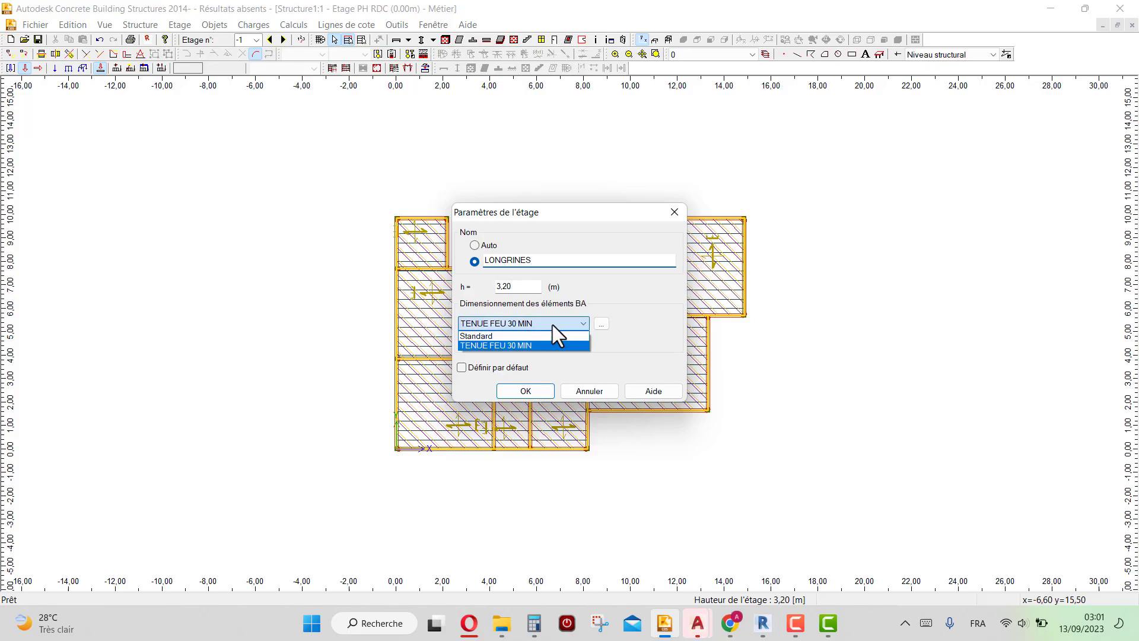
left_click(534, 333)
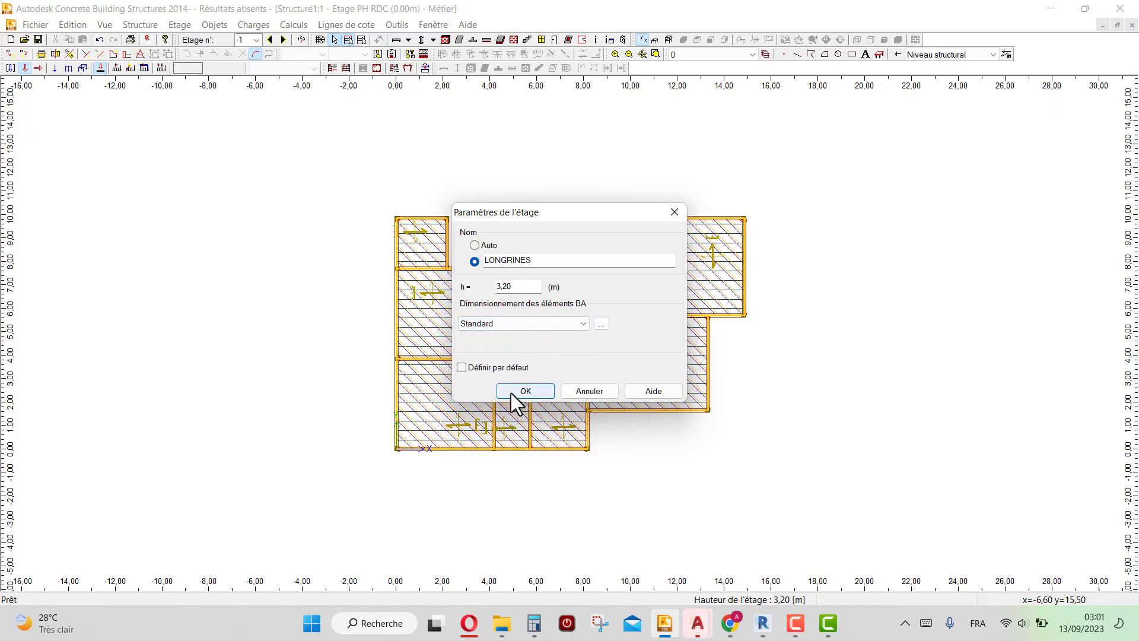
left_click(601, 325)
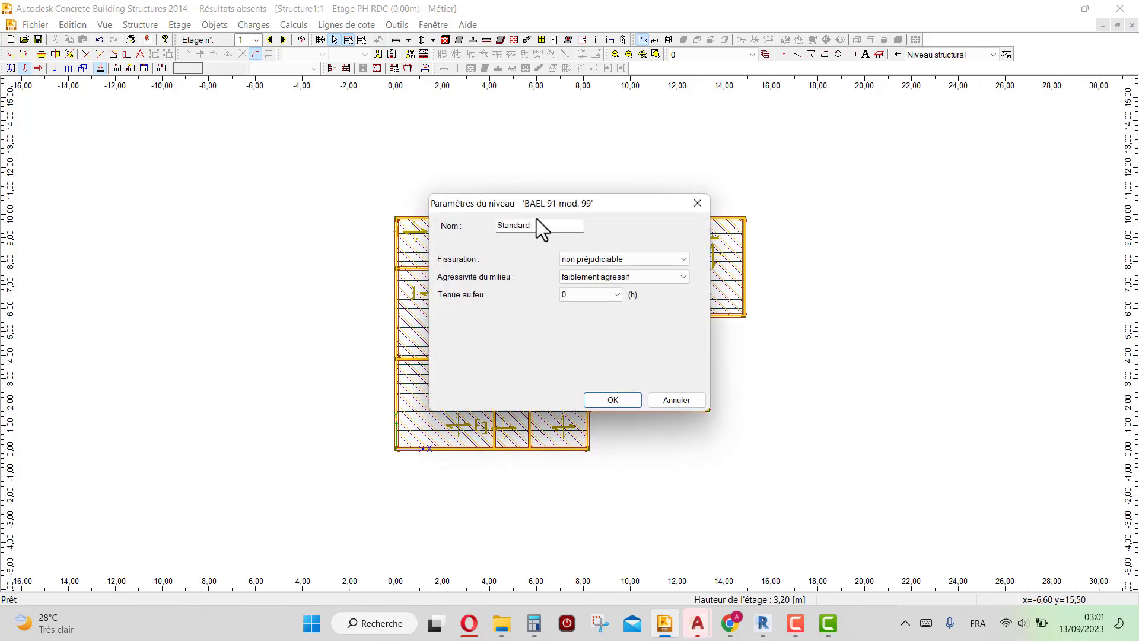
left_click(646, 260)
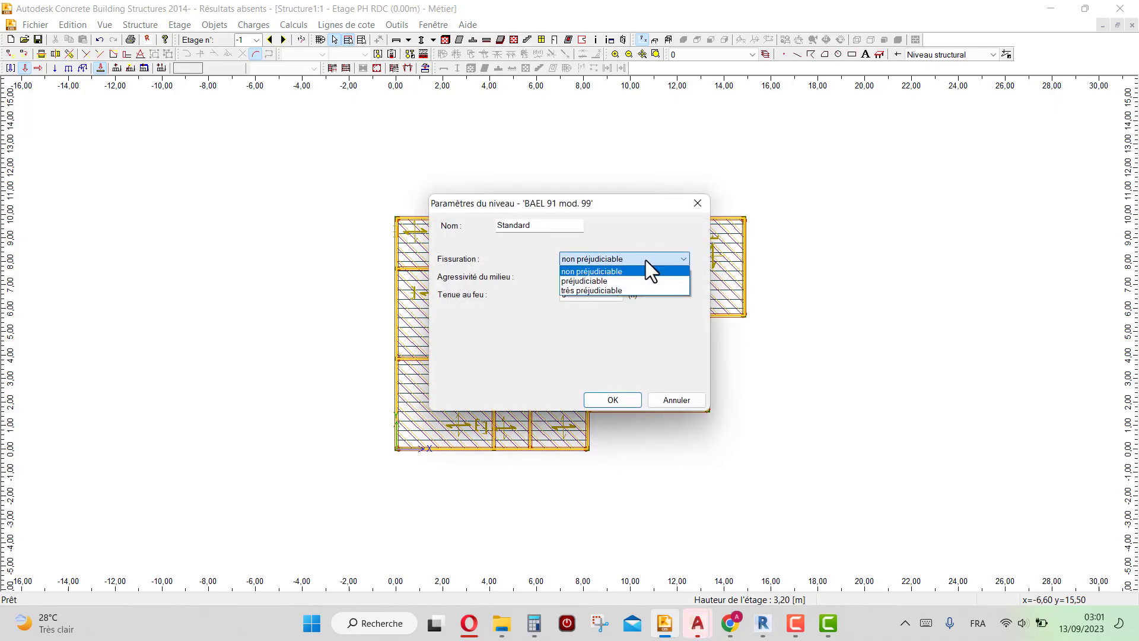
left_click(617, 281)
left_click_drag(541, 226, 485, 240)
type("LO")
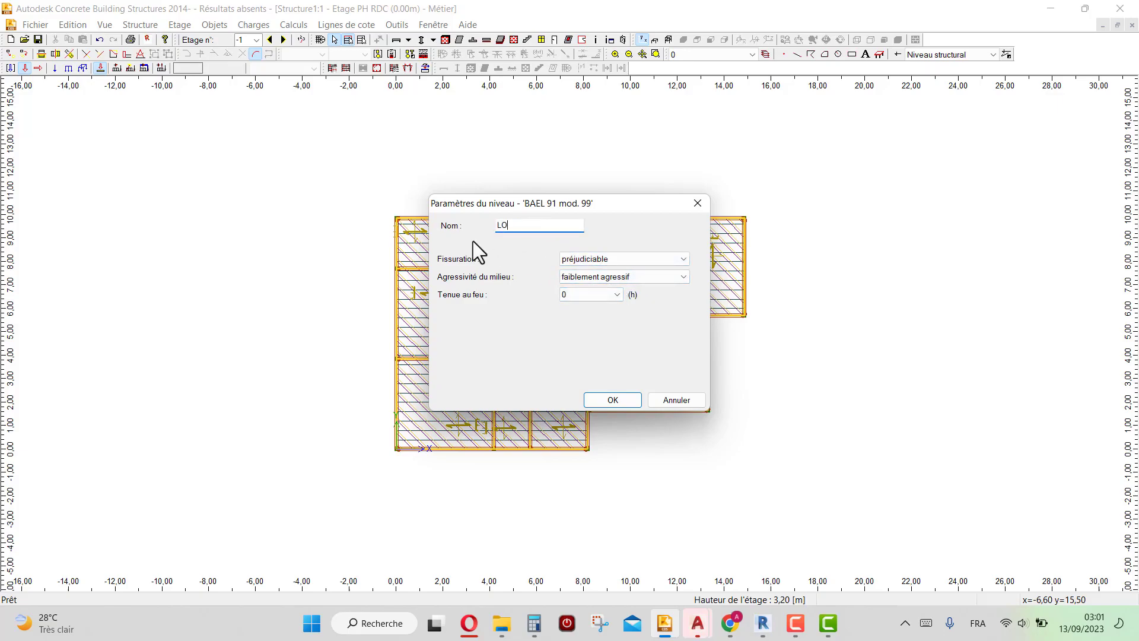
type("NGRINES")
left_click(600, 404)
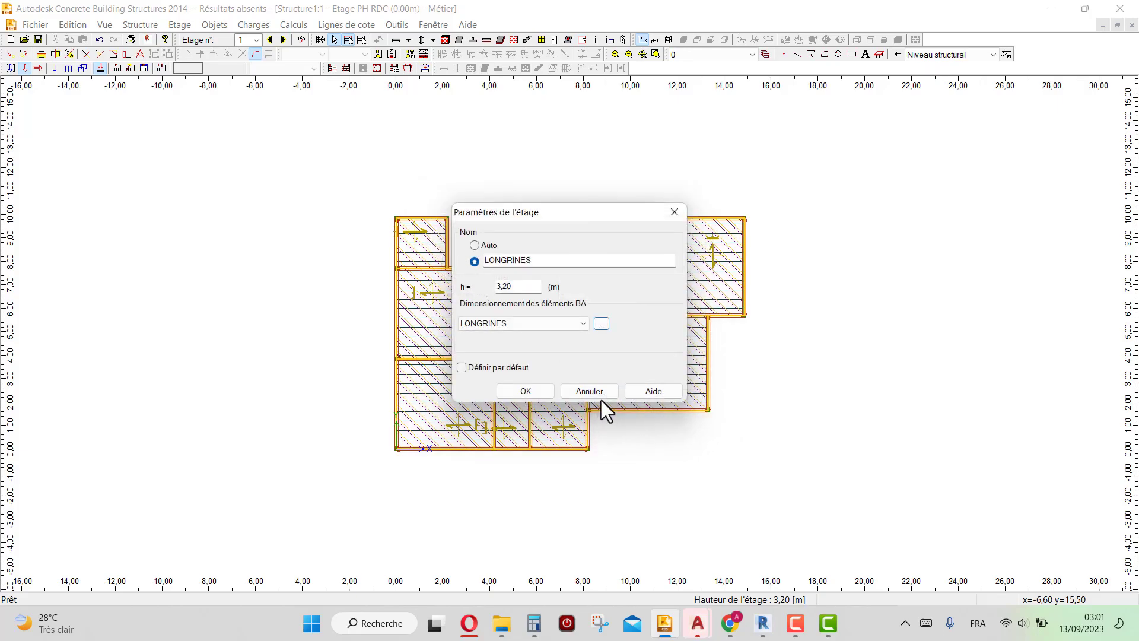
left_click(536, 388)
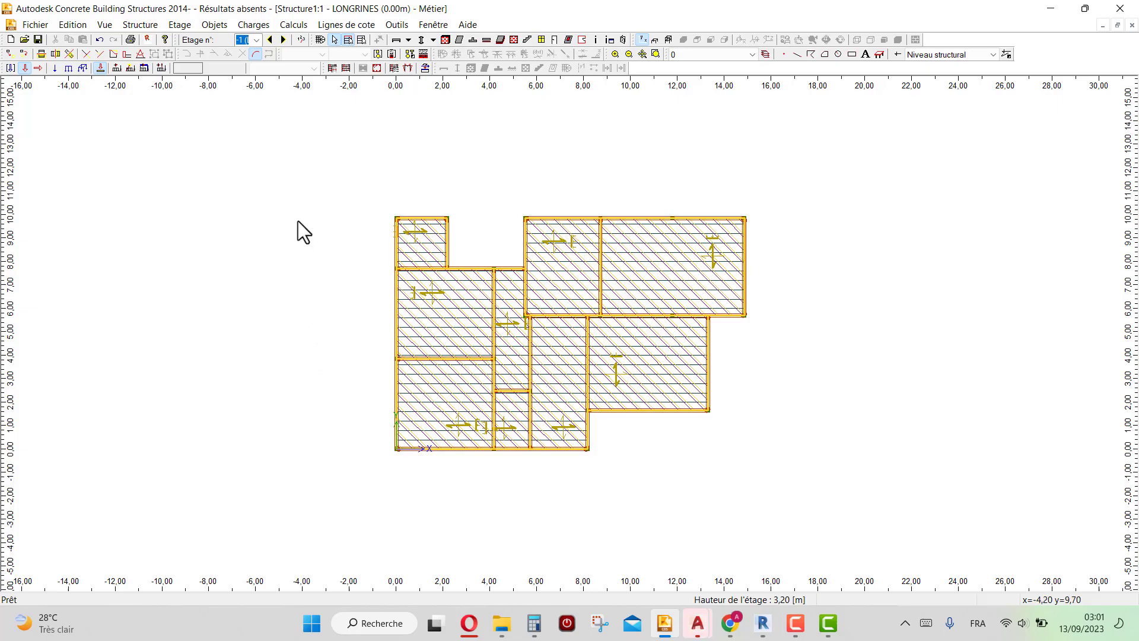
- Set the height of the LONGRINES storey to 1.5 m
left_click(301, 39)
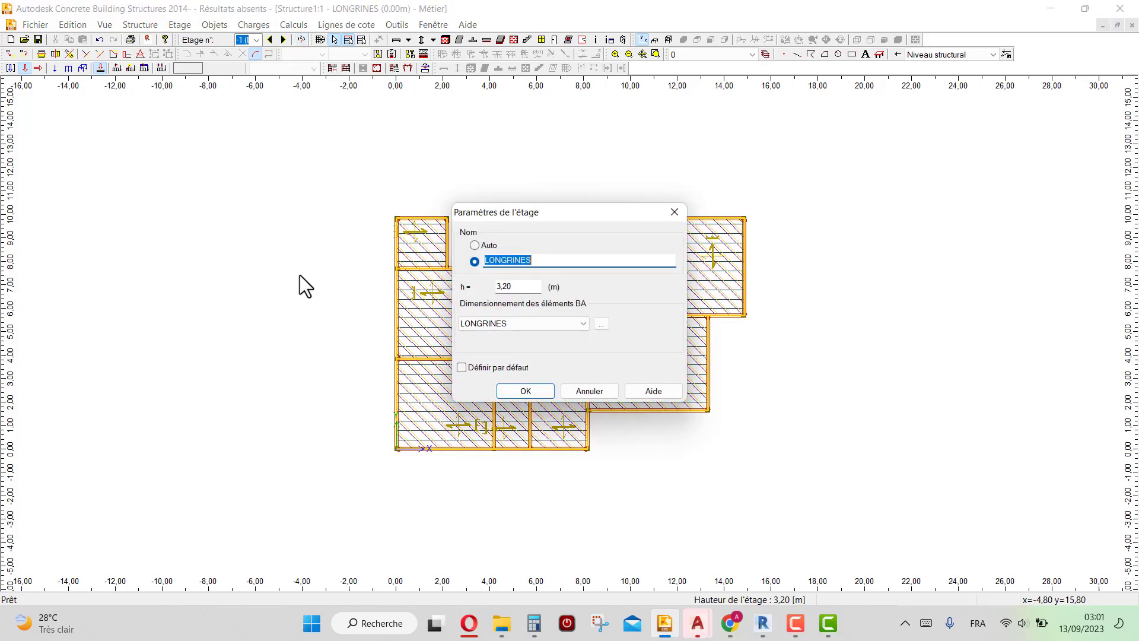
double_click(509, 287)
type("1.5")
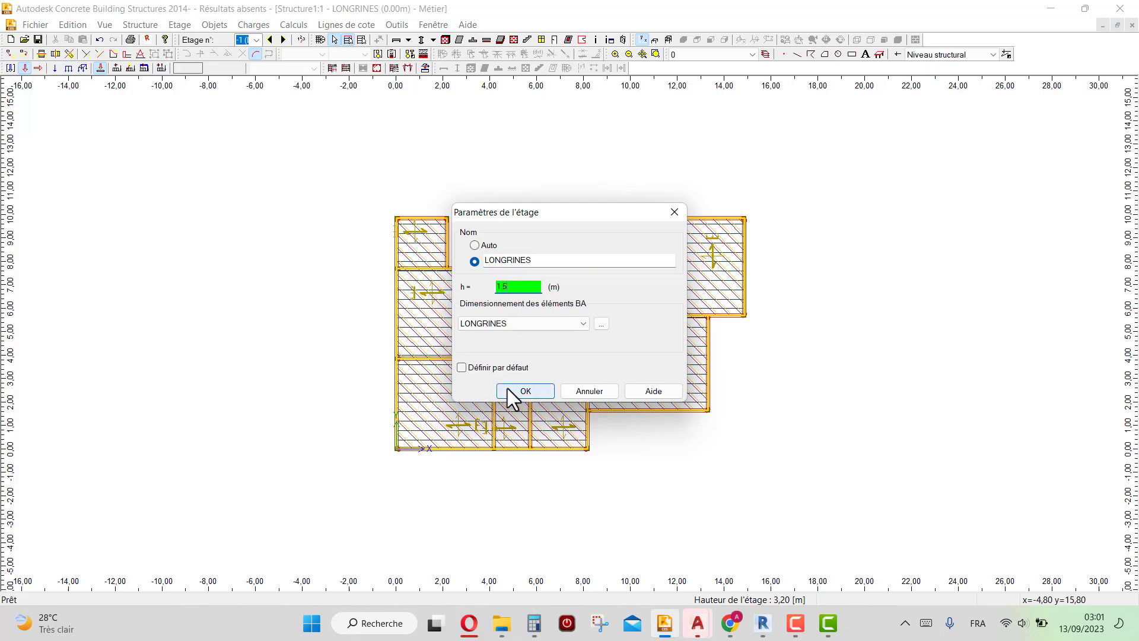
left_click(507, 390)
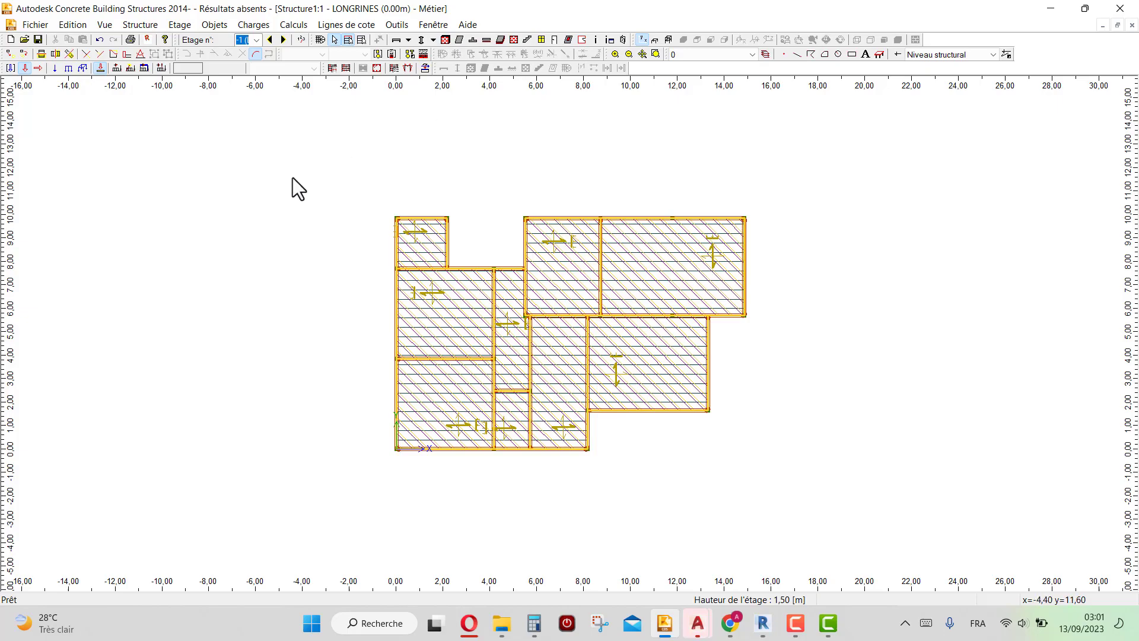
- Limit the displayed object types on the LONGRINES storey to slabs (Dalles) only
key("ctrl+d")
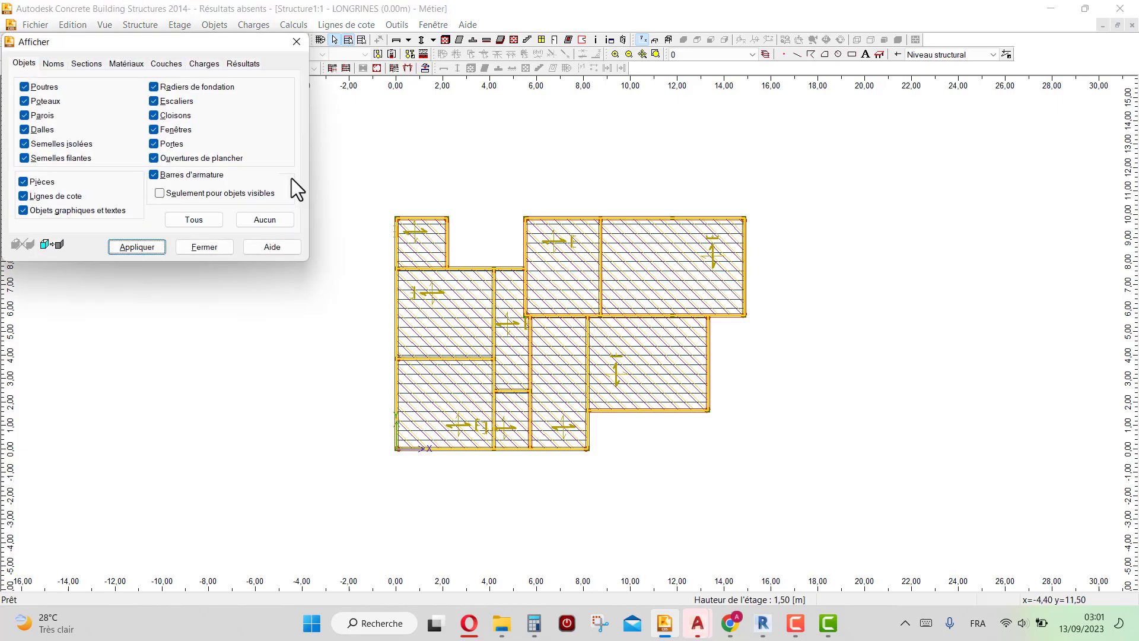
left_click(261, 219)
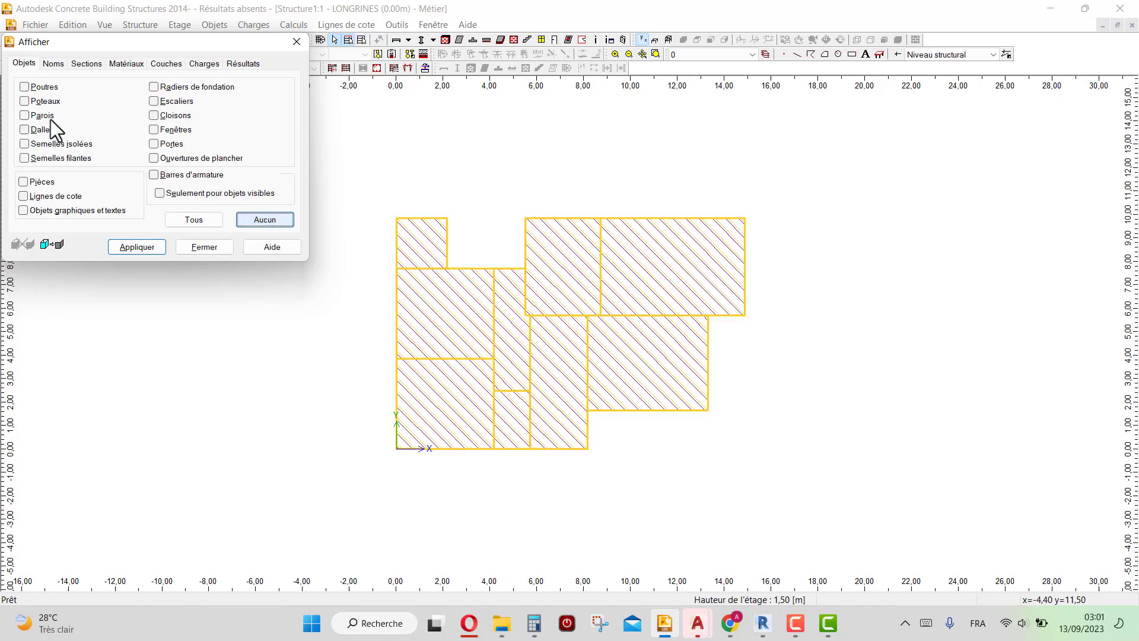
left_click(24, 129)
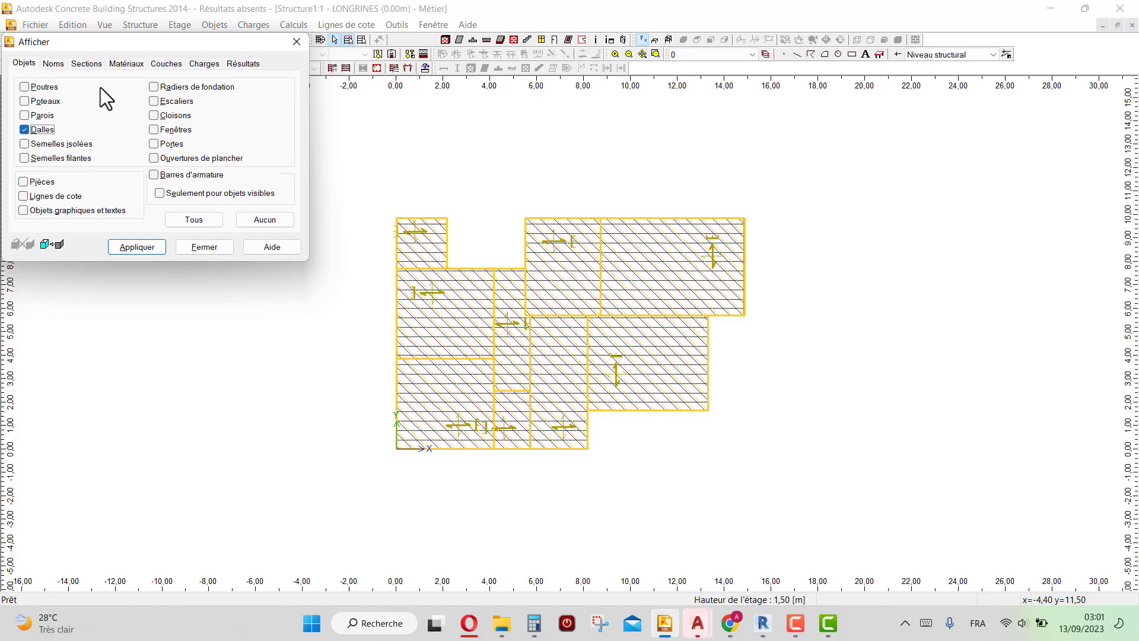
left_click(162, 245)
left_click(181, 246)
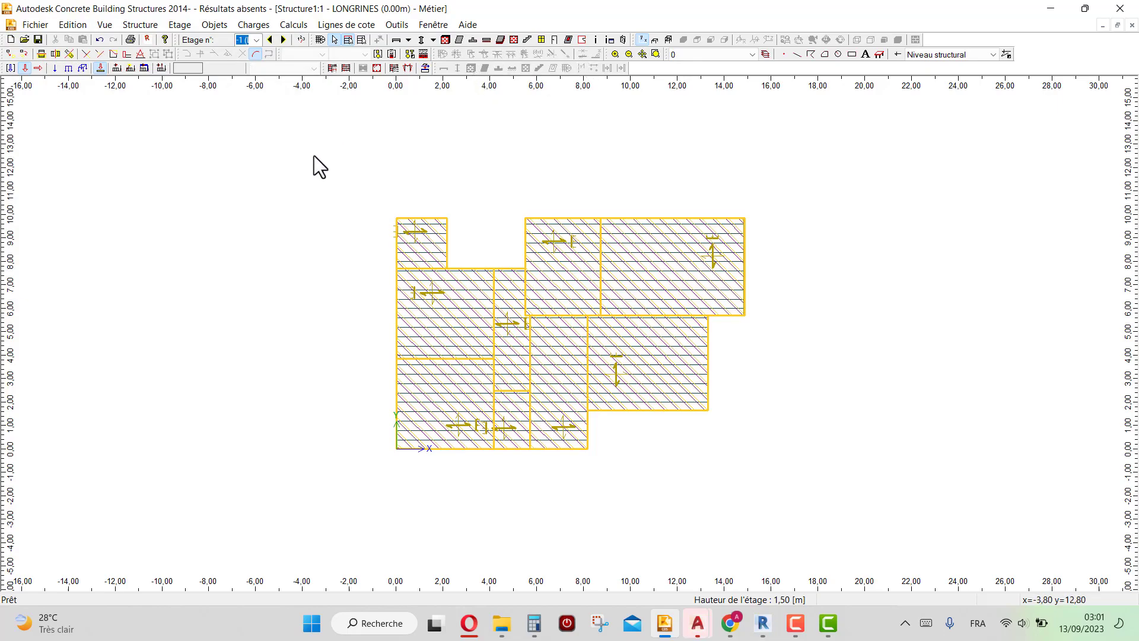
- Delete all slabs of the LONGRINES storey together with their surface loads
left_click_drag(331, 171, 555, 475)
left_click_drag(685, 483, 813, 478)
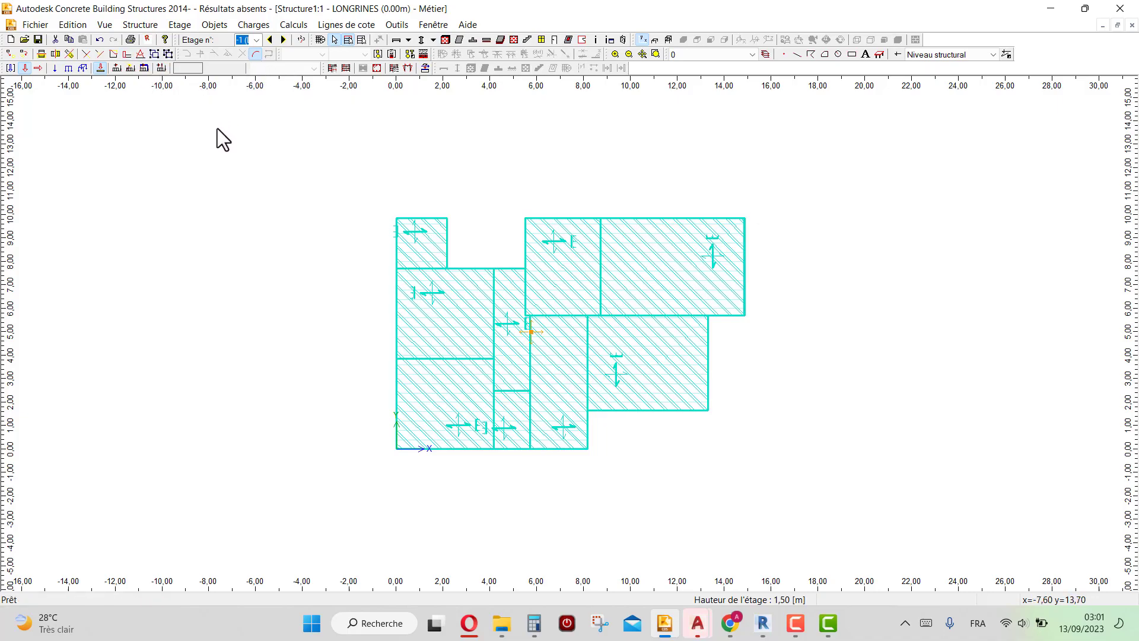
key("Delete")
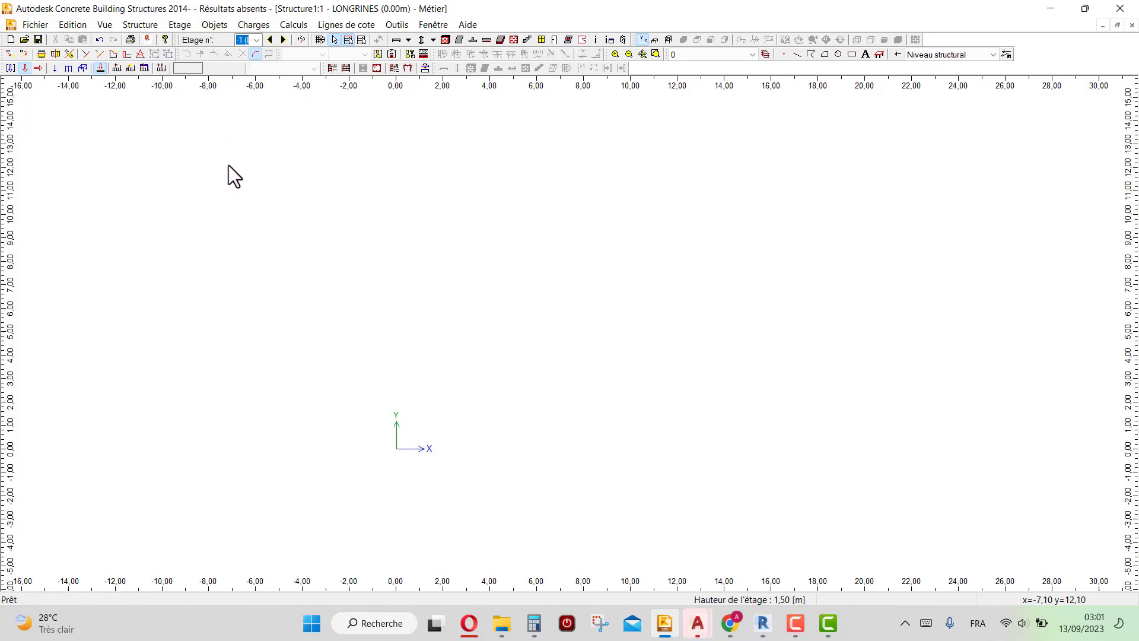
- Display all object types again on the LONGRINES storey
key("ctrl+d")
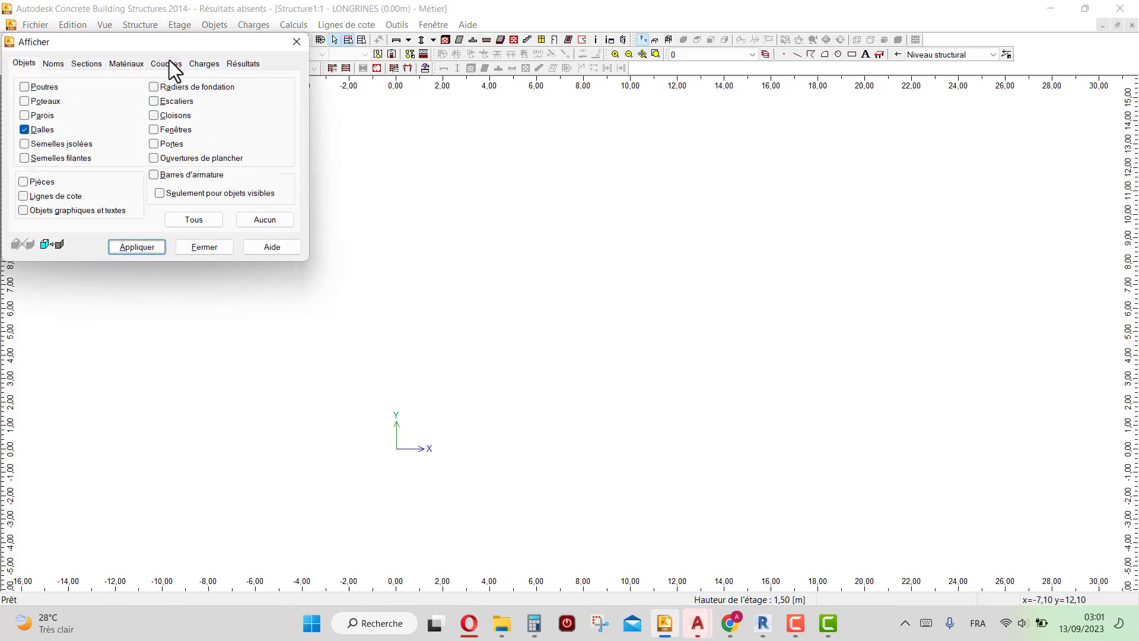
left_click(204, 66)
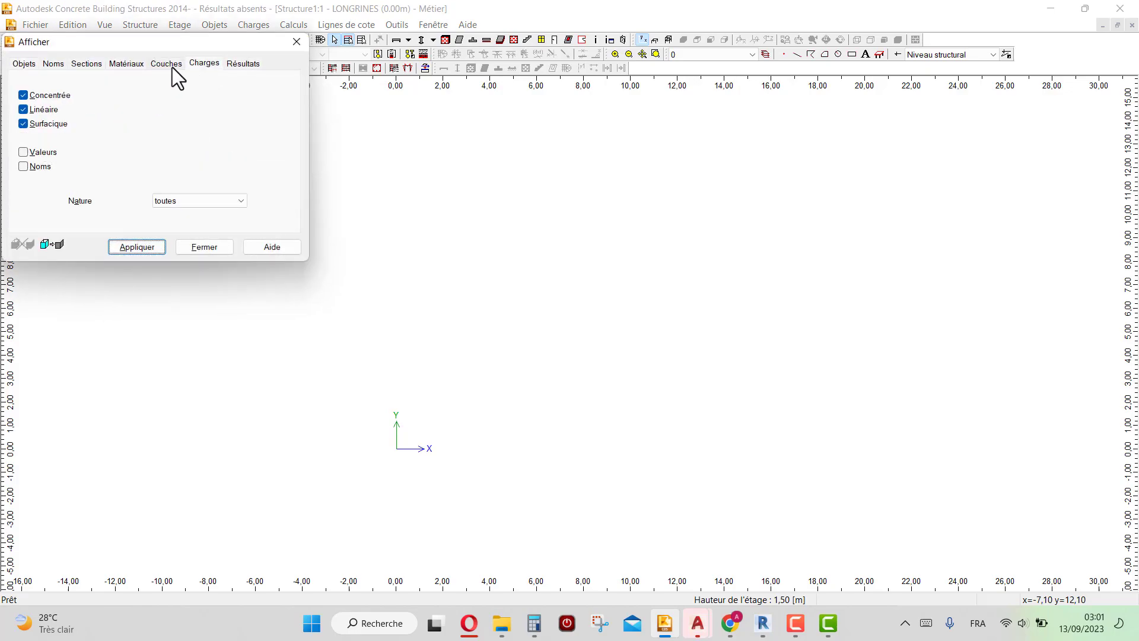
left_click(297, 42)
key("ctrl+d")
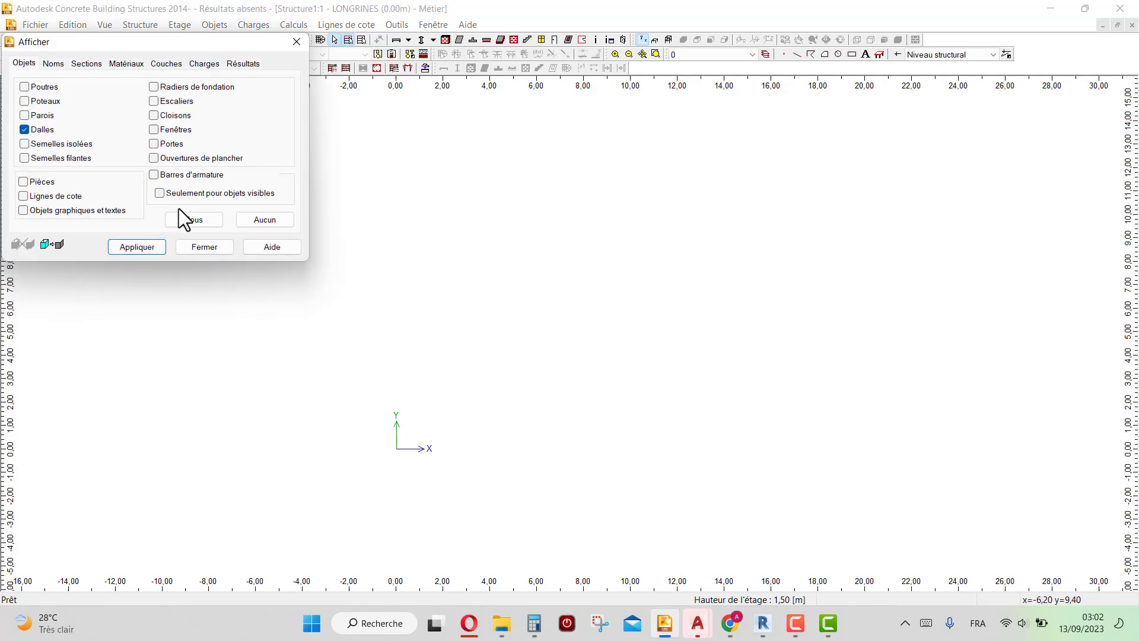
left_click(199, 219)
left_click(206, 247)
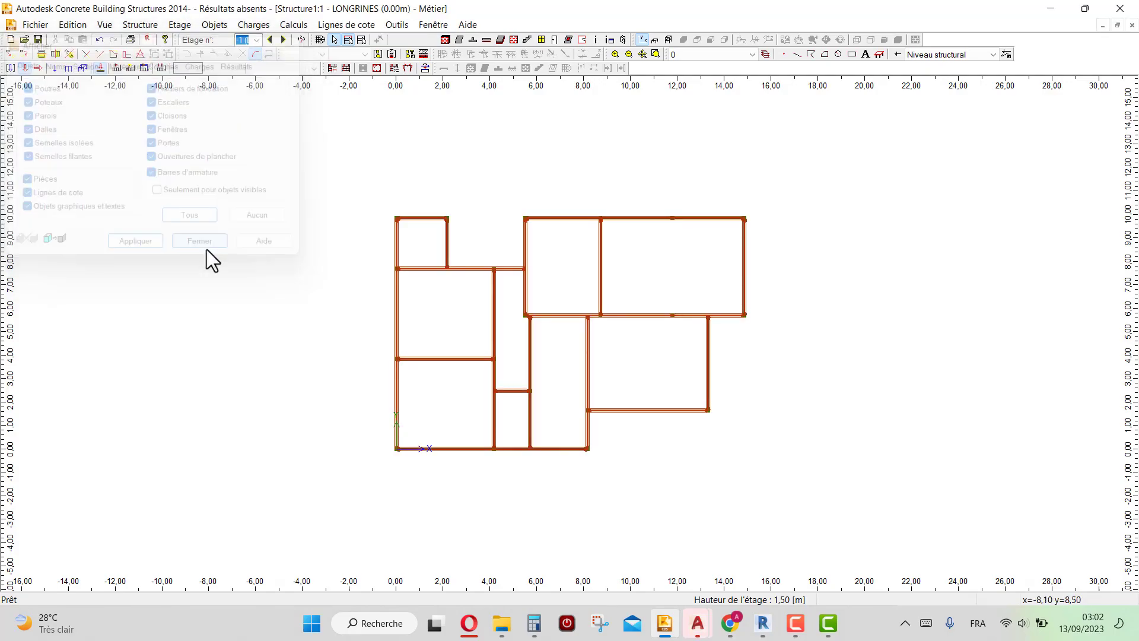
- Inspect the whole structure in 3D and run the model verification back in the plan
left_click(669, 39)
left_click_drag(305, 242, 516, 234)
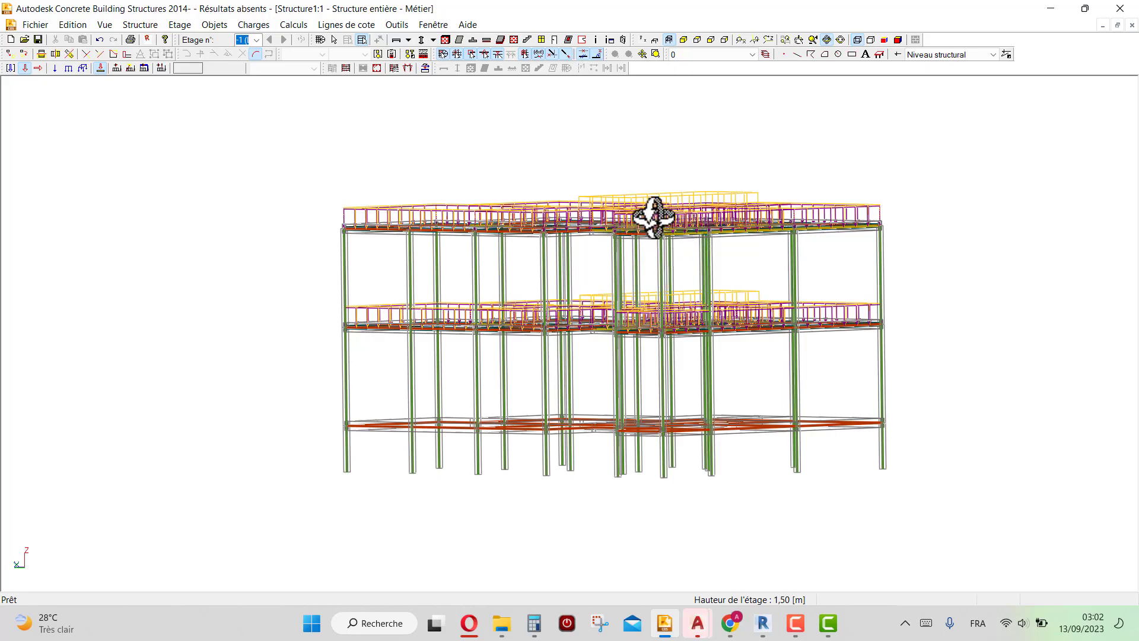
left_click(642, 40)
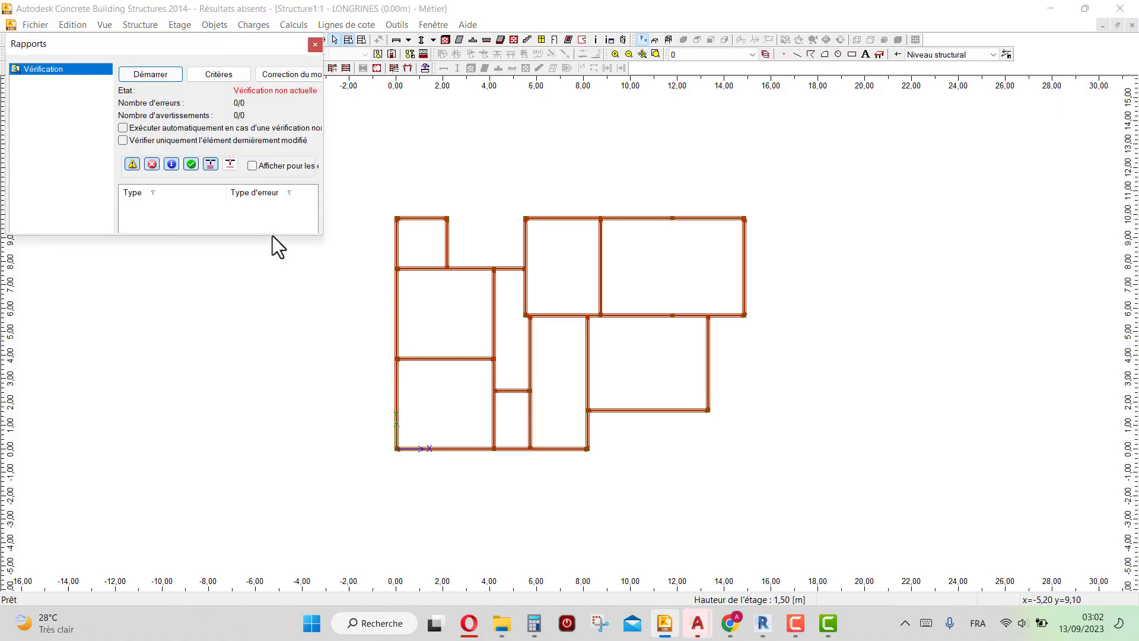
left_click(143, 72)
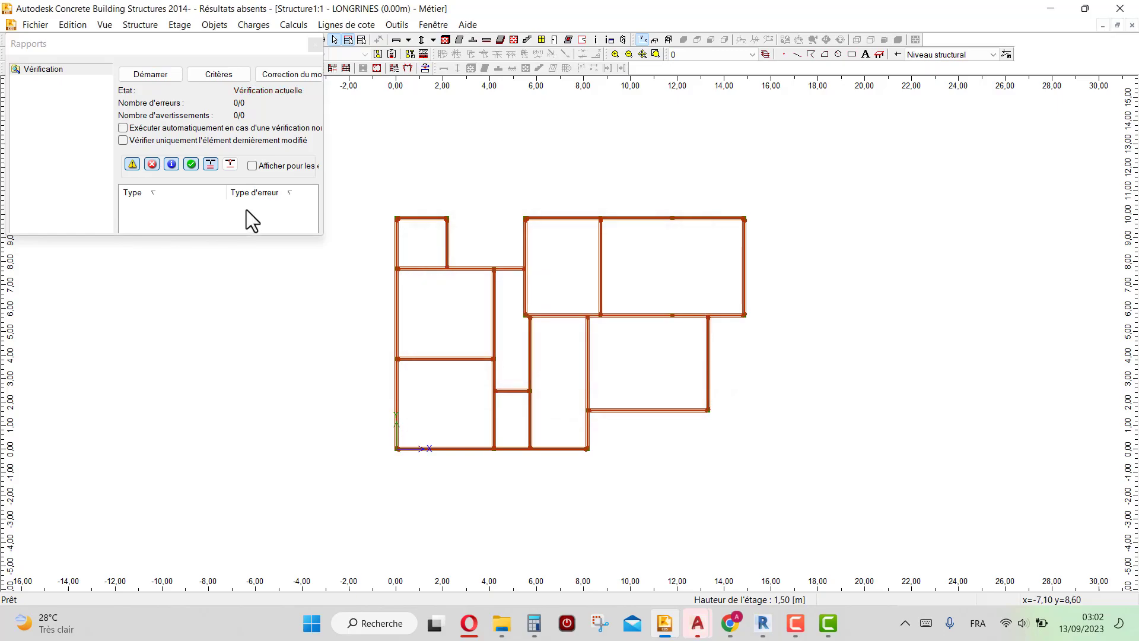
left_click(315, 44)
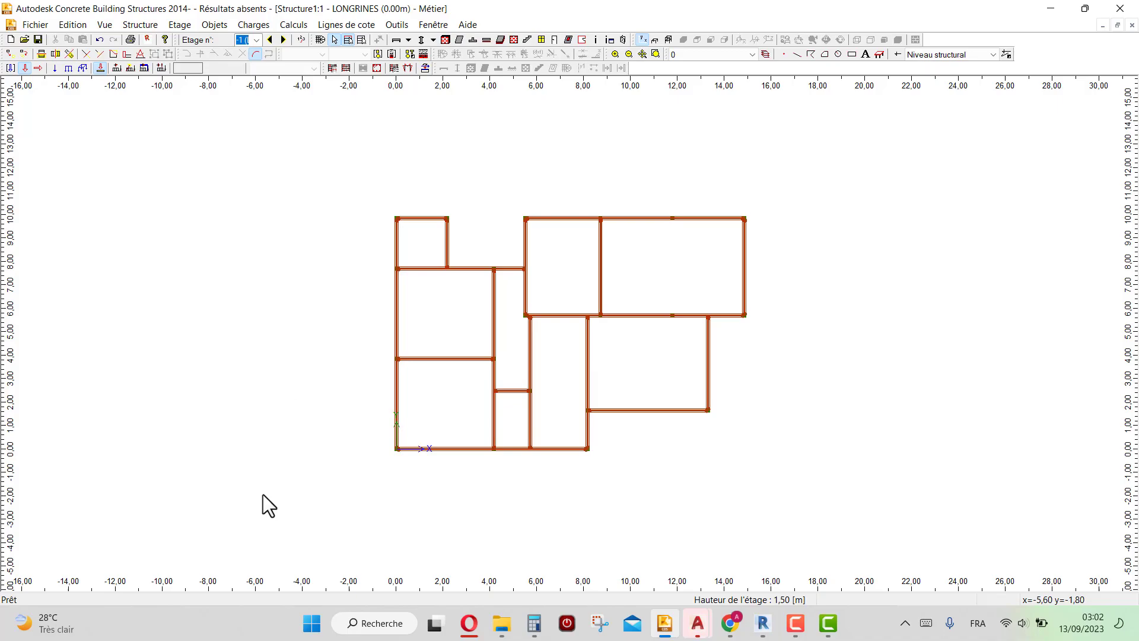
- Switch to the PH ETAGE storey, hide its slabs and display the load values
left_click(283, 39)
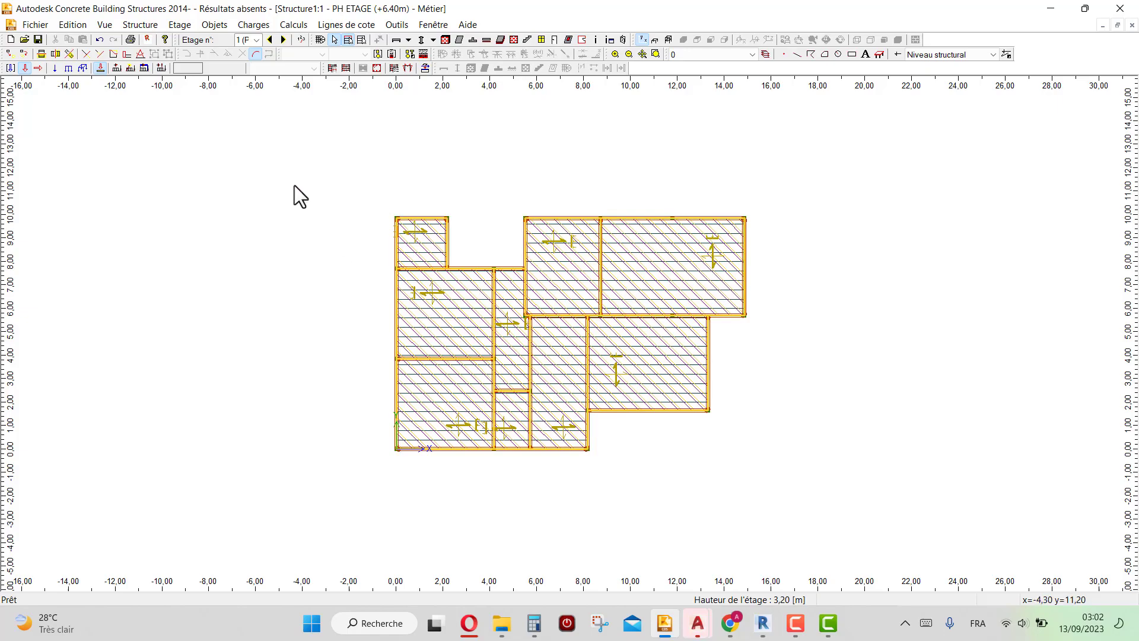
left_click(414, 243)
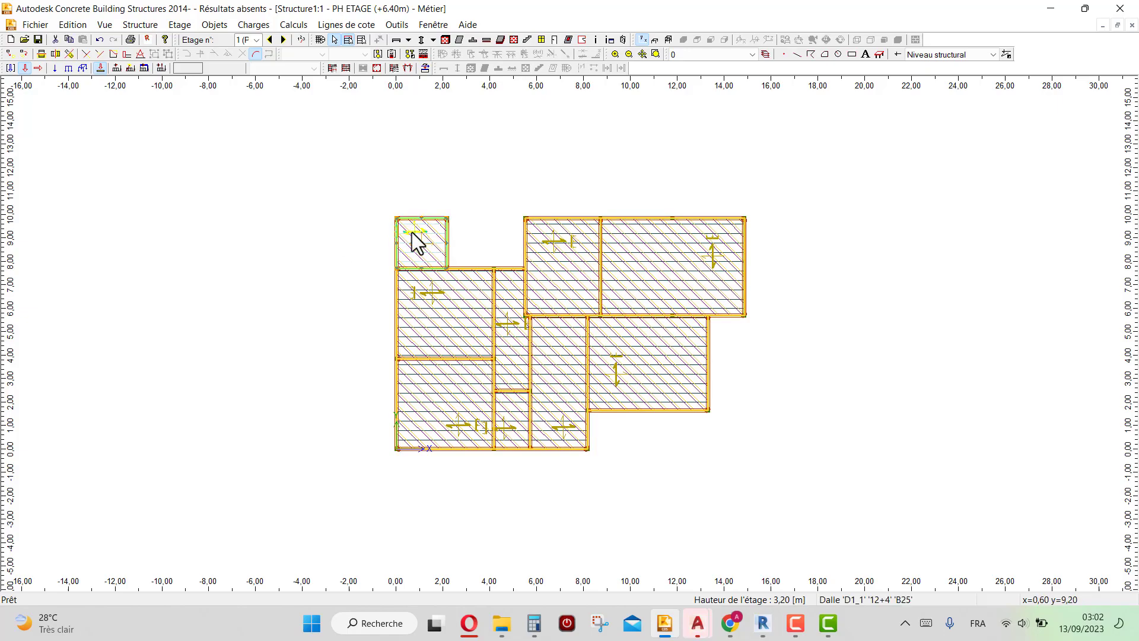
left_click(265, 222)
scroll(283, 214, "up", 1)
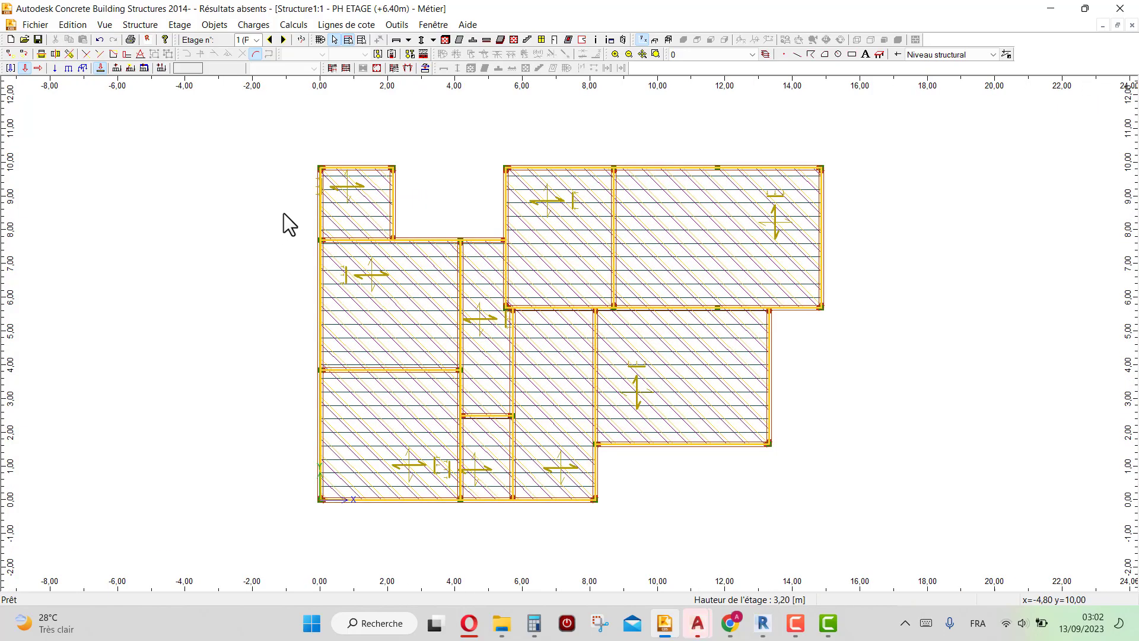
key("ctrl+d")
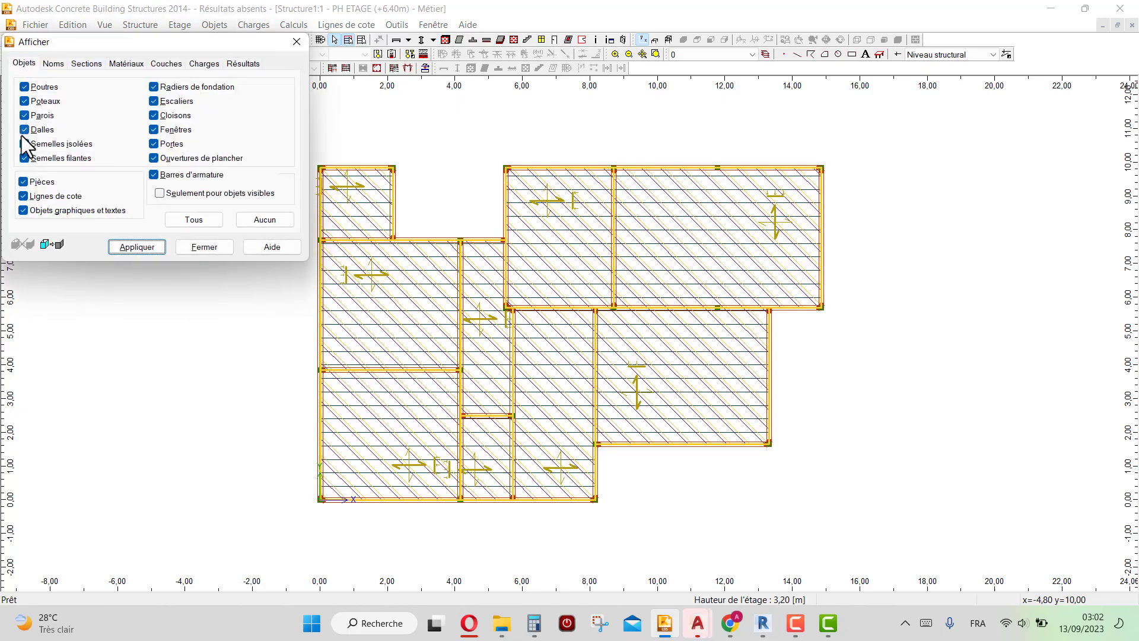
left_click(24, 129)
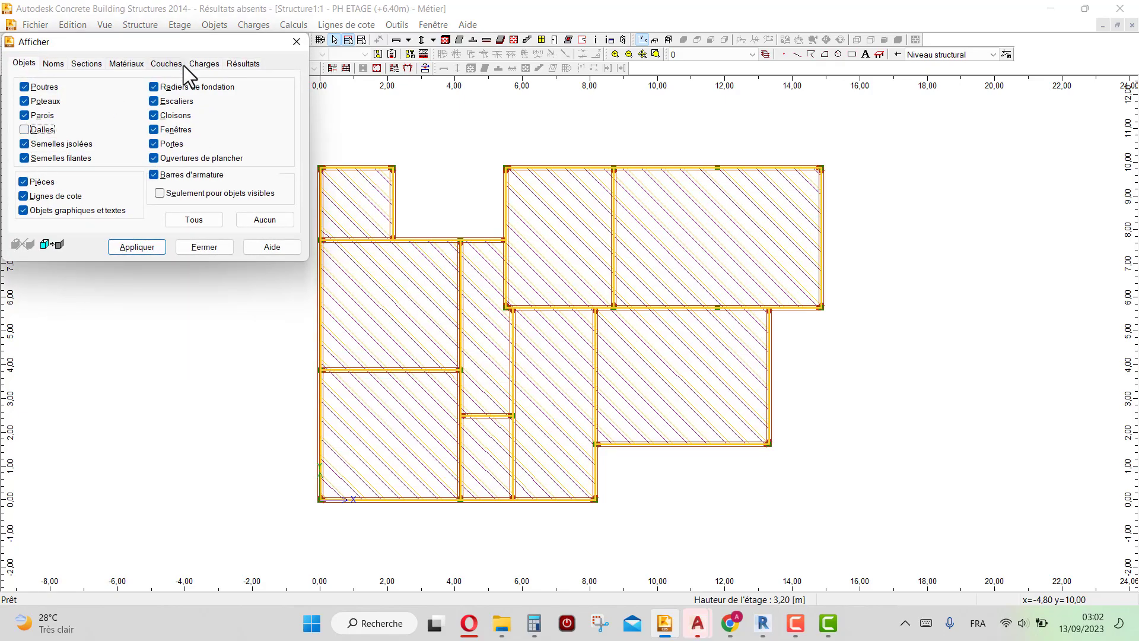
left_click(198, 63)
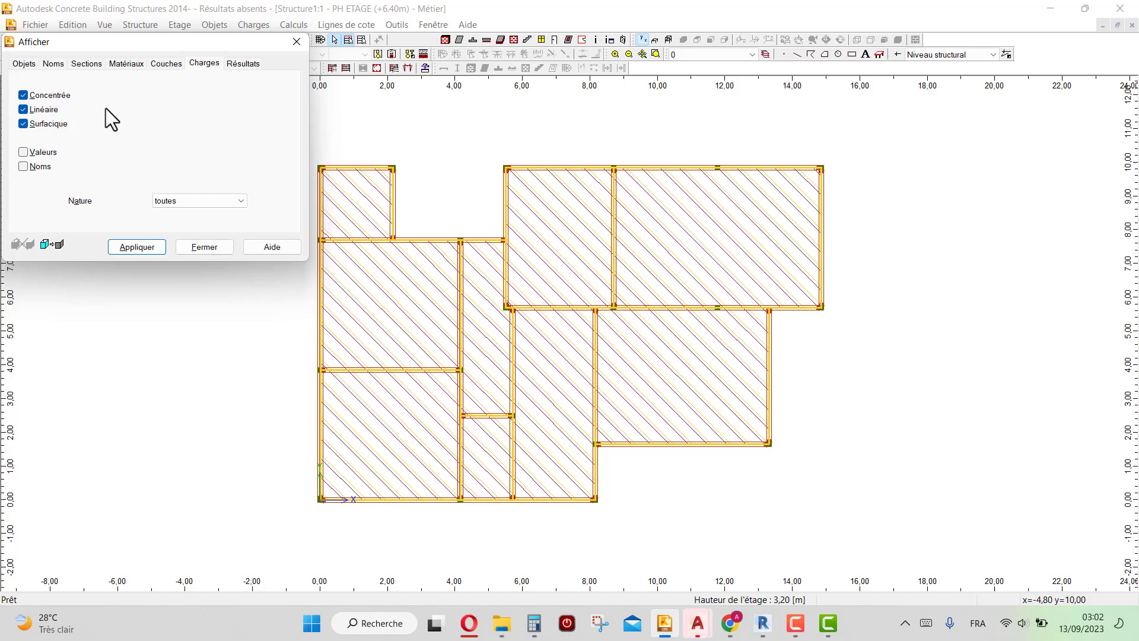
left_click(23, 152)
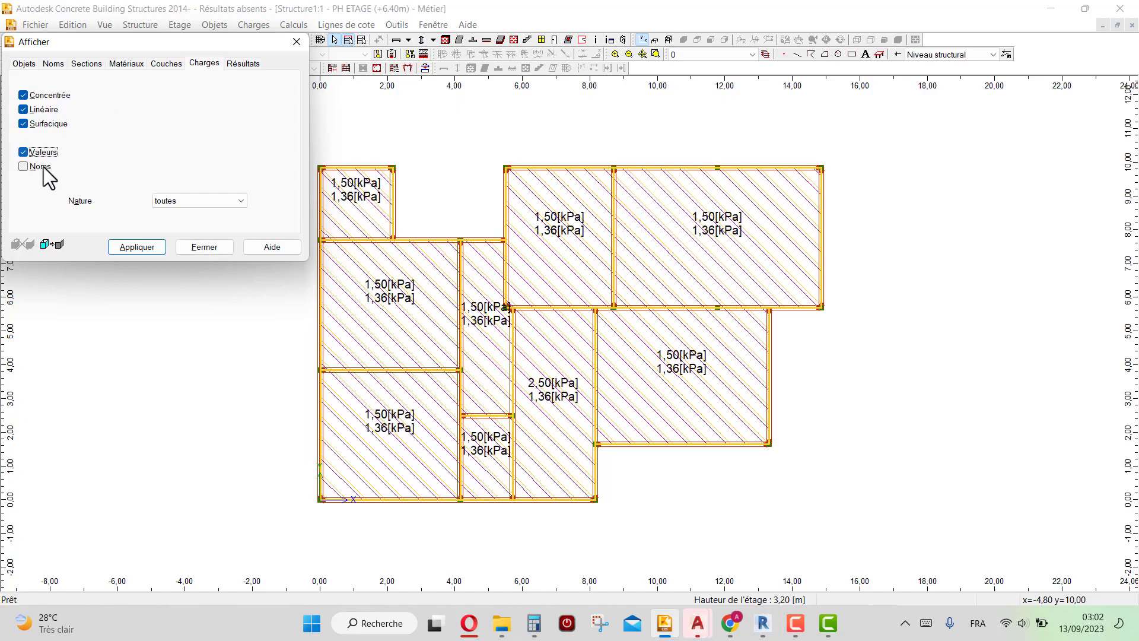
- Restrict the displayed loads to surface loads of permanent nature
left_click(22, 109)
left_click(23, 95)
left_click(23, 109)
left_click(197, 201)
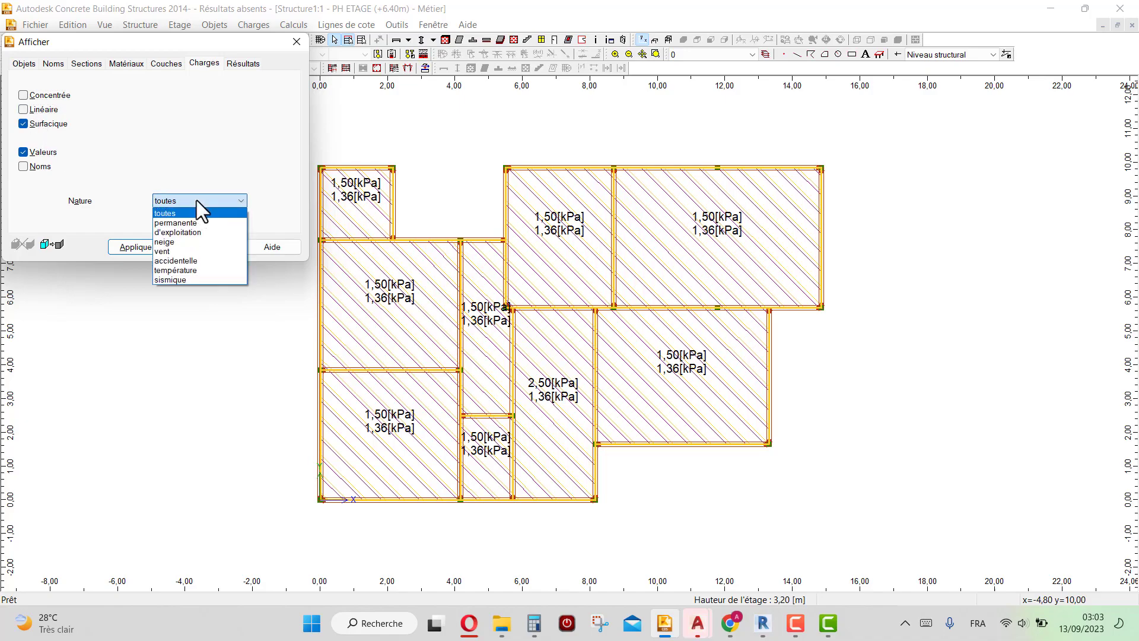
left_click(185, 224)
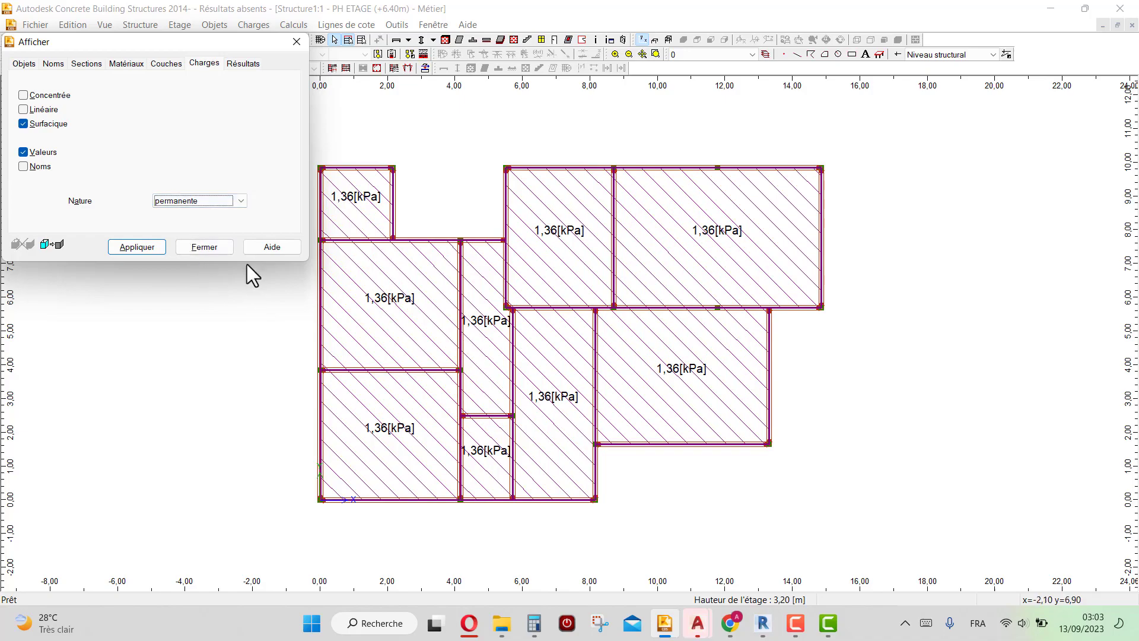
left_click(143, 248)
left_click(204, 247)
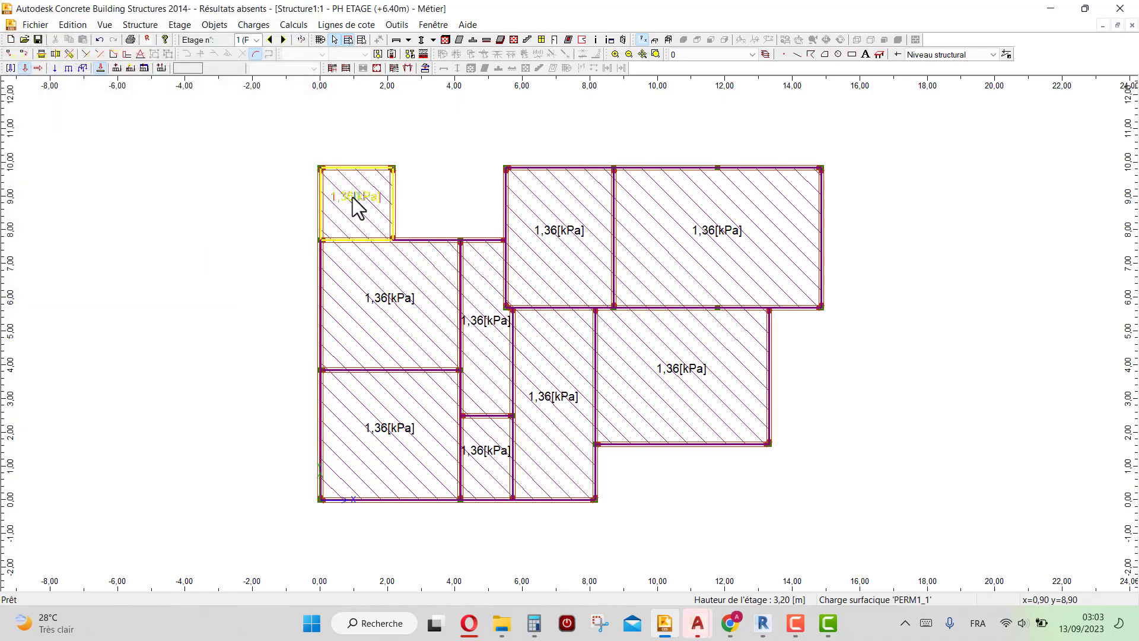
- Try to set the permanent surface load on the small corner slab panel to 3.24 kPa
left_click(356, 205)
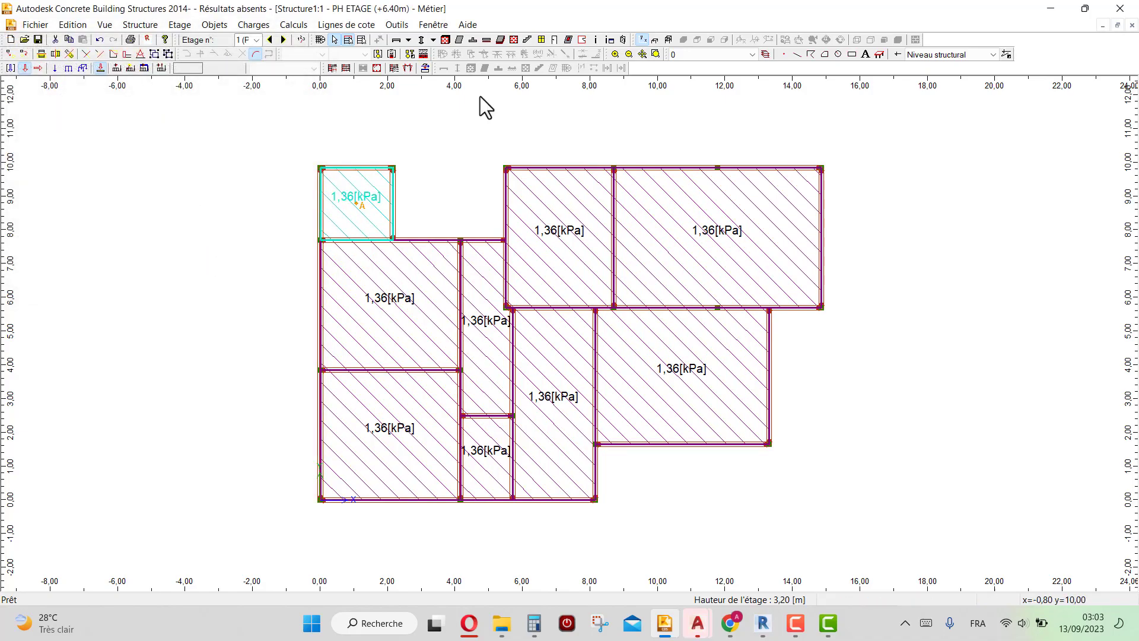
left_click(596, 40)
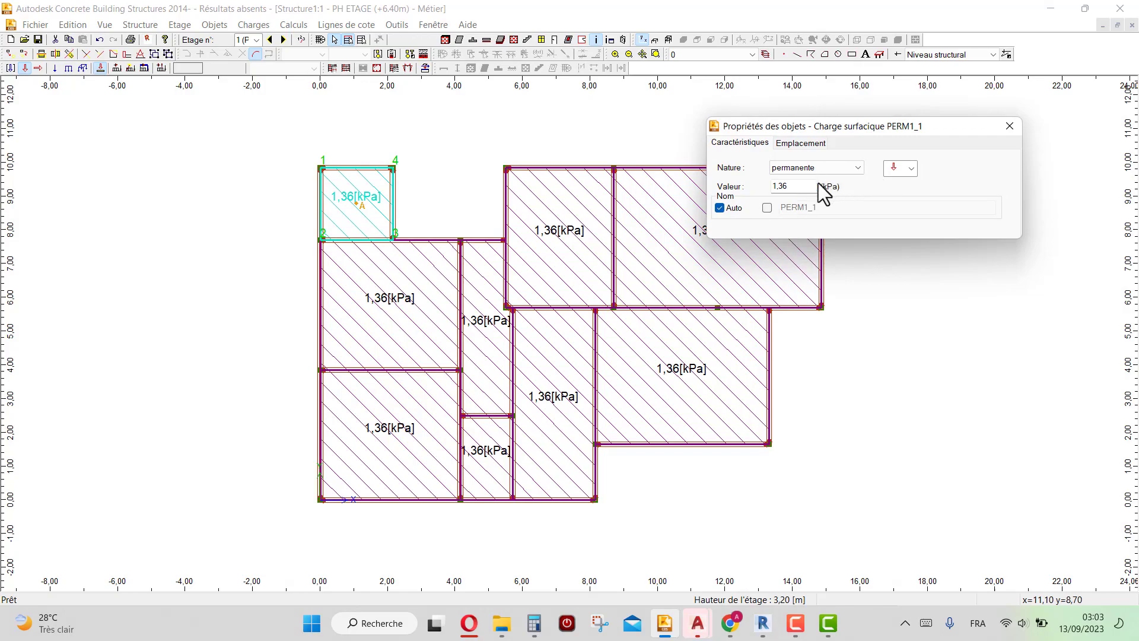
double_click(795, 187)
type("3.24")
left_click(1009, 126)
left_click(165, 213)
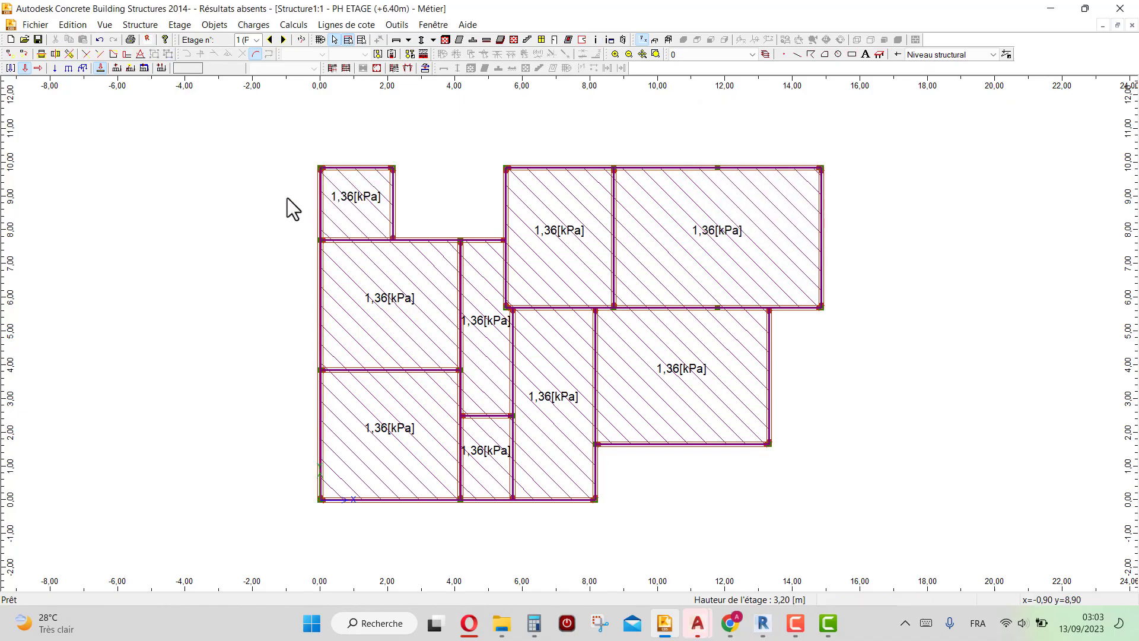
left_click(344, 199)
left_click(210, 194)
- Hide the beams (Poutres) and columns (Poteaux) on the PH ETAGE storey
key("ctrl+d")
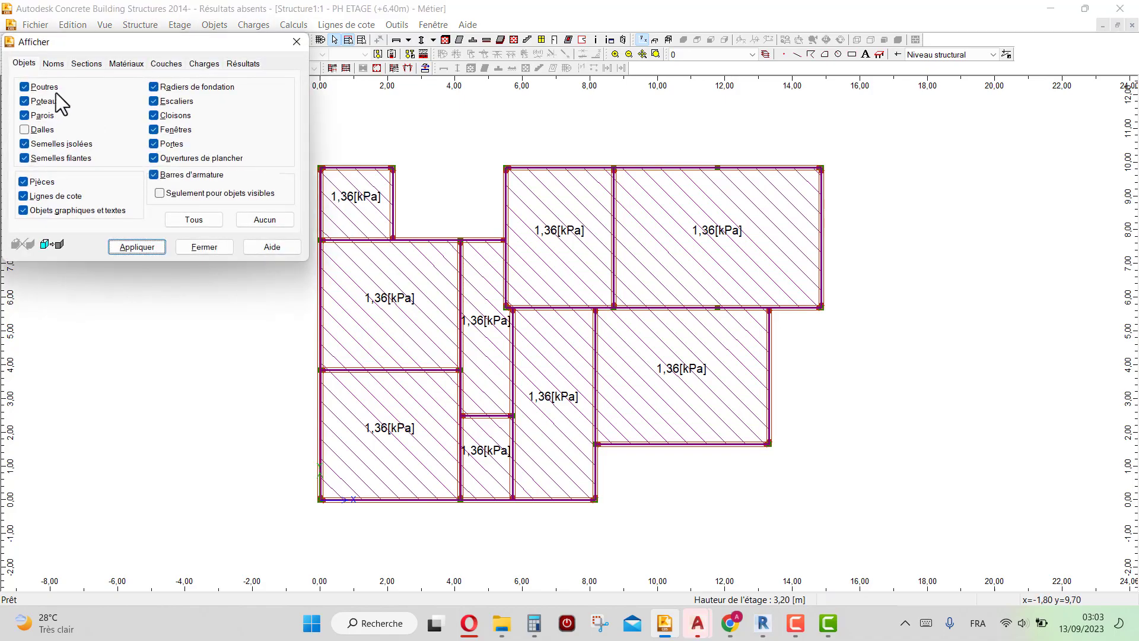
left_click(25, 87)
left_click(25, 100)
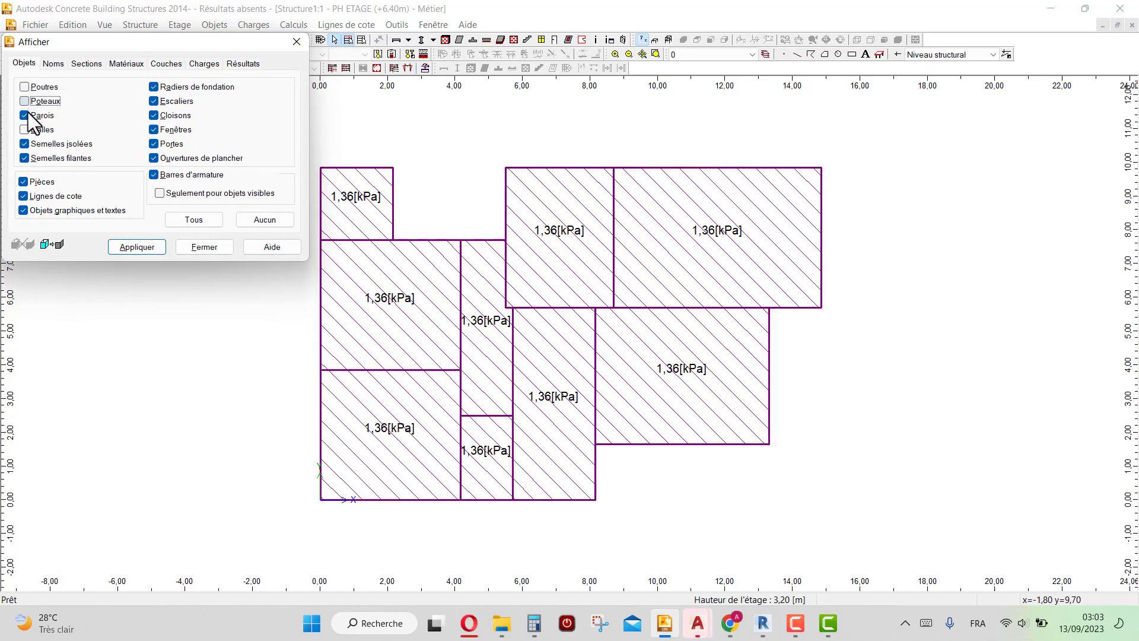
left_click(133, 248)
left_click(223, 250)
- Set the permanent surface load to 3.24 kPa on every panel except the tall one between about x = 5.7 and 8.2 m
left_click_drag(359, 199, 731, 483)
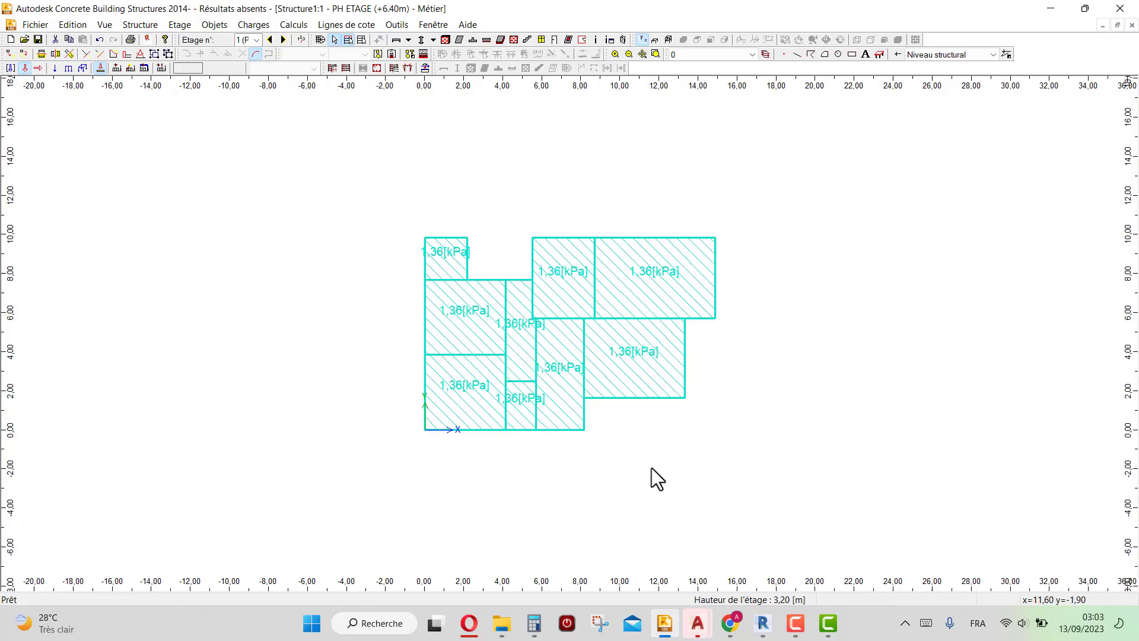
scroll(651, 467, "up", 2)
left_click(578, 470)
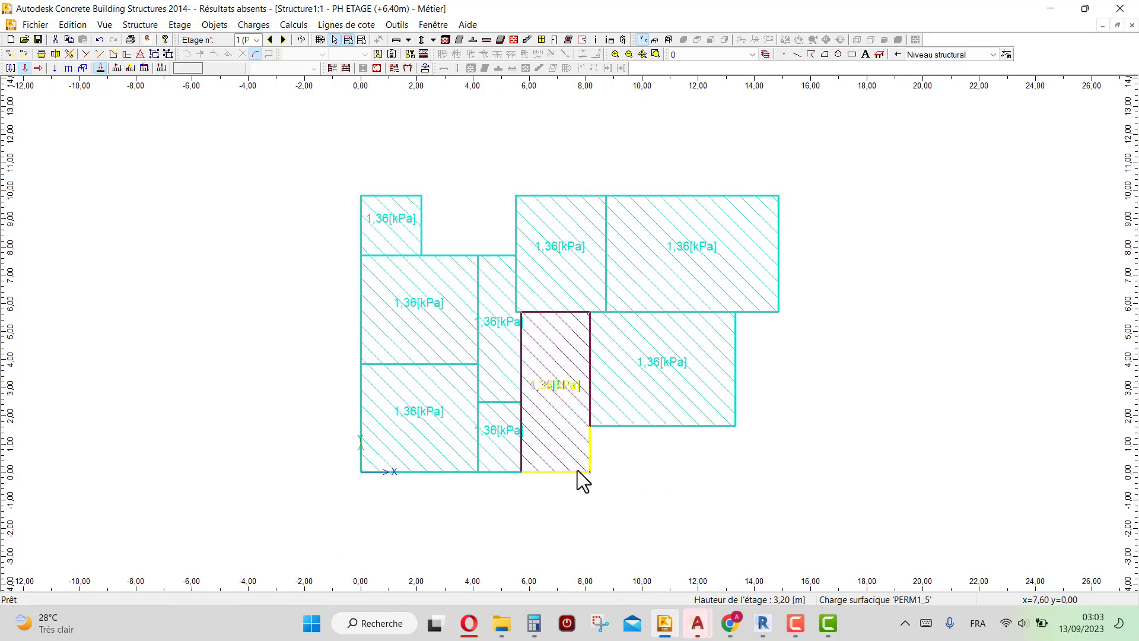
scroll(616, 474, "up", 1)
scroll(615, 475, "up", 1)
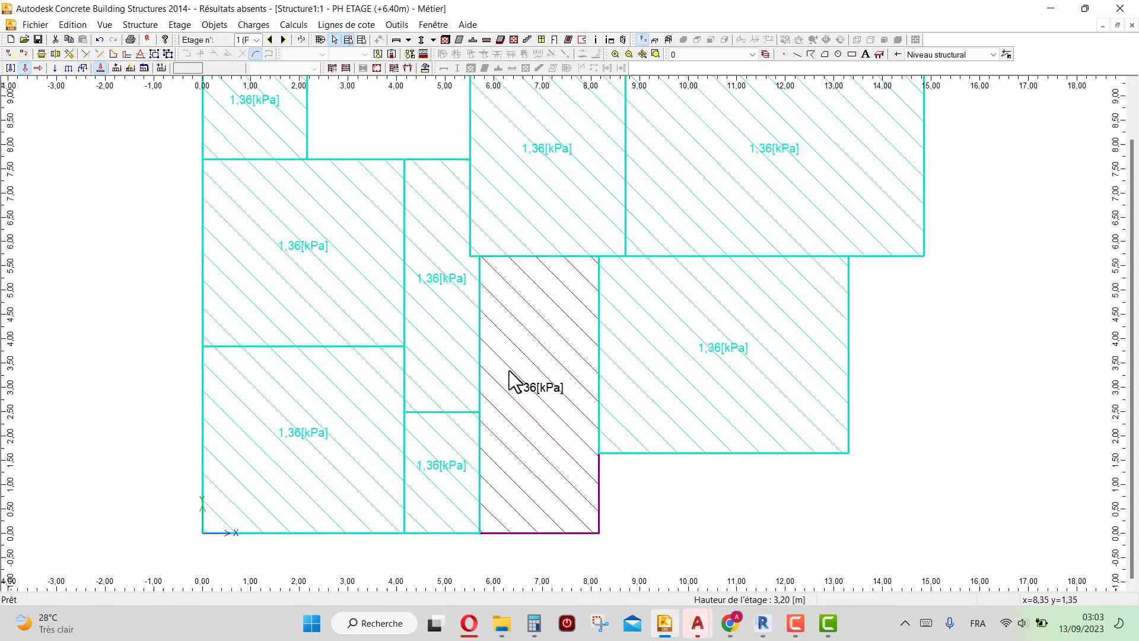
scroll(471, 279, "down", 3)
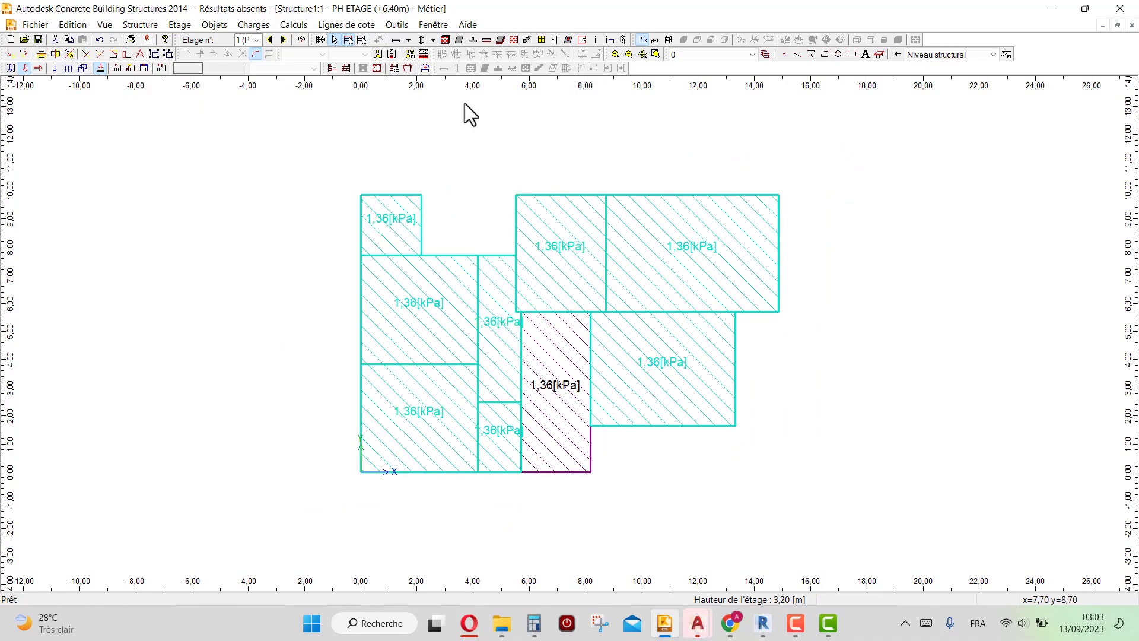
double_click(779, 275)
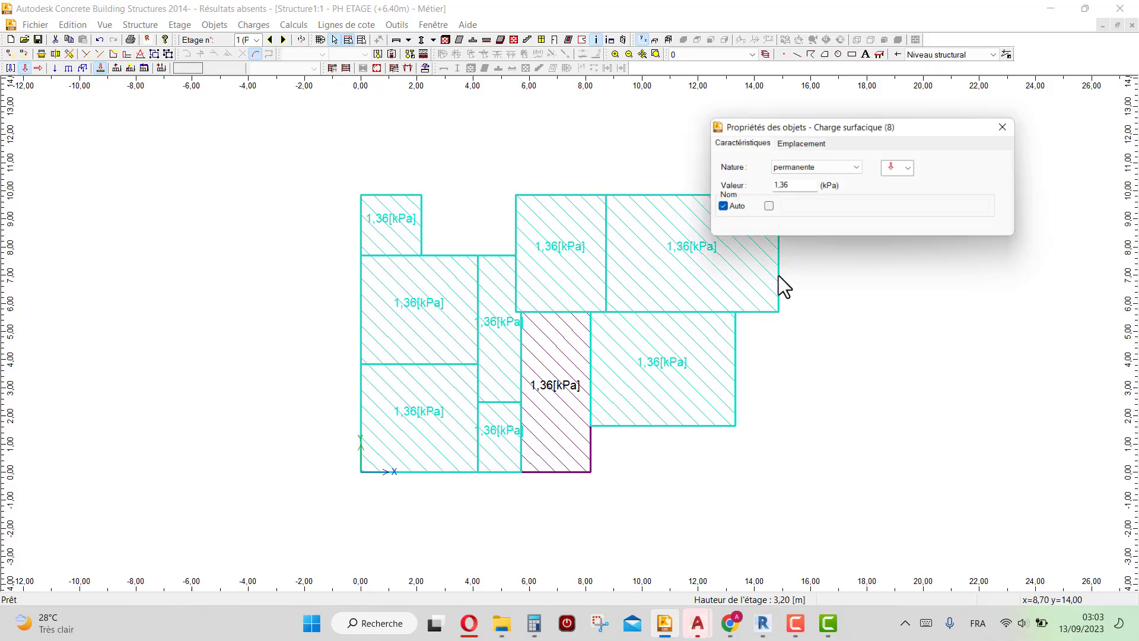
left_click_drag(796, 189, 731, 207)
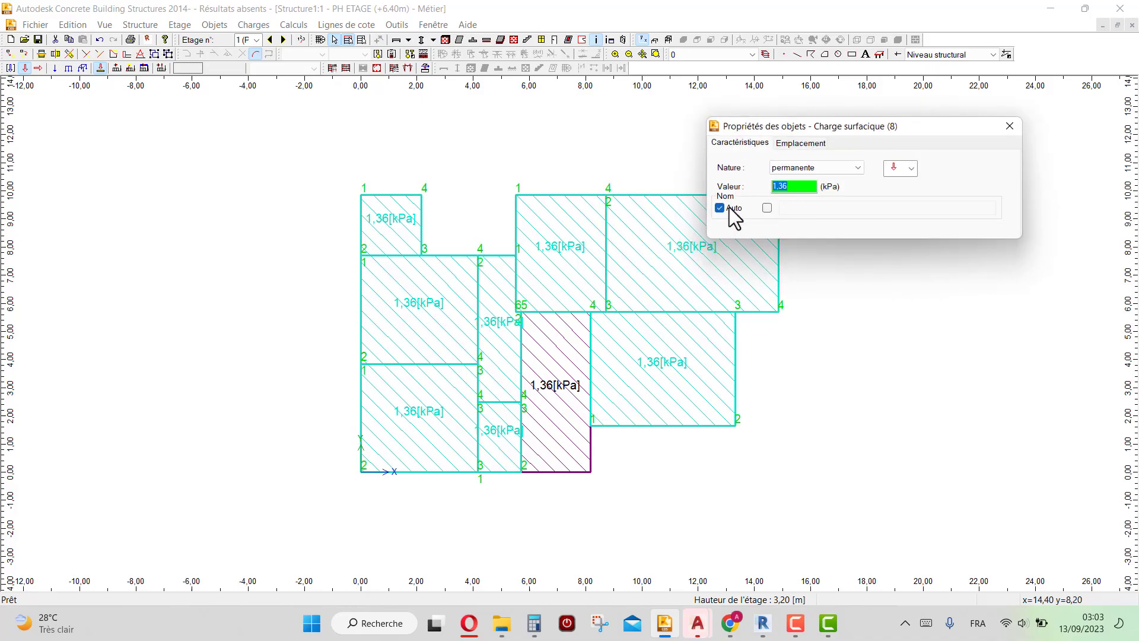
type("3.24")
key("Return")
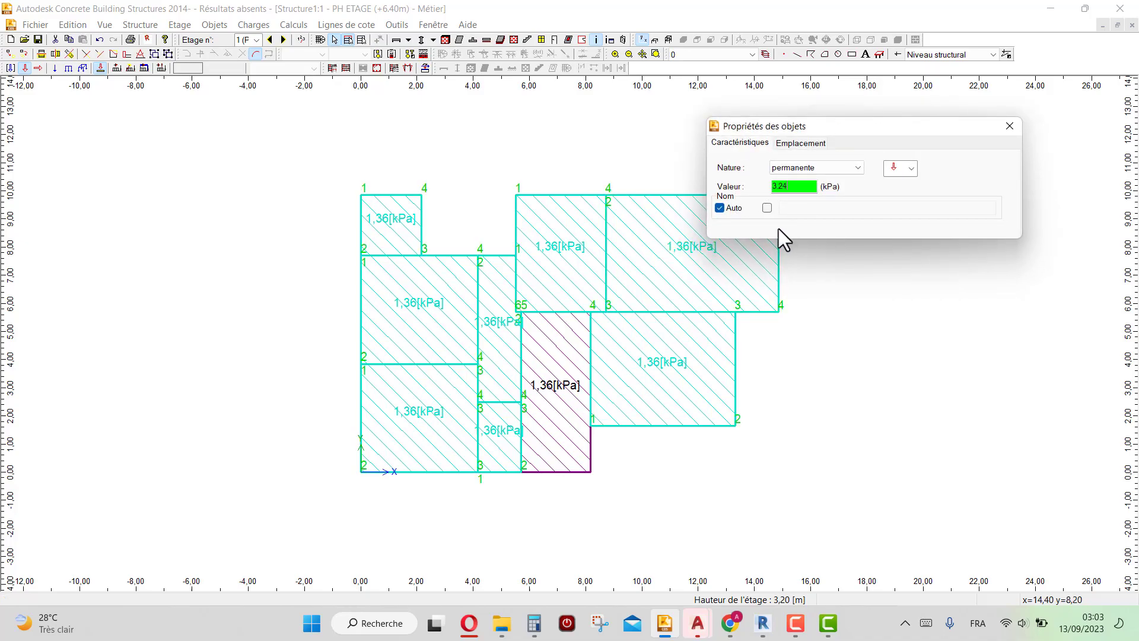
left_click(1009, 125)
left_click(212, 311)
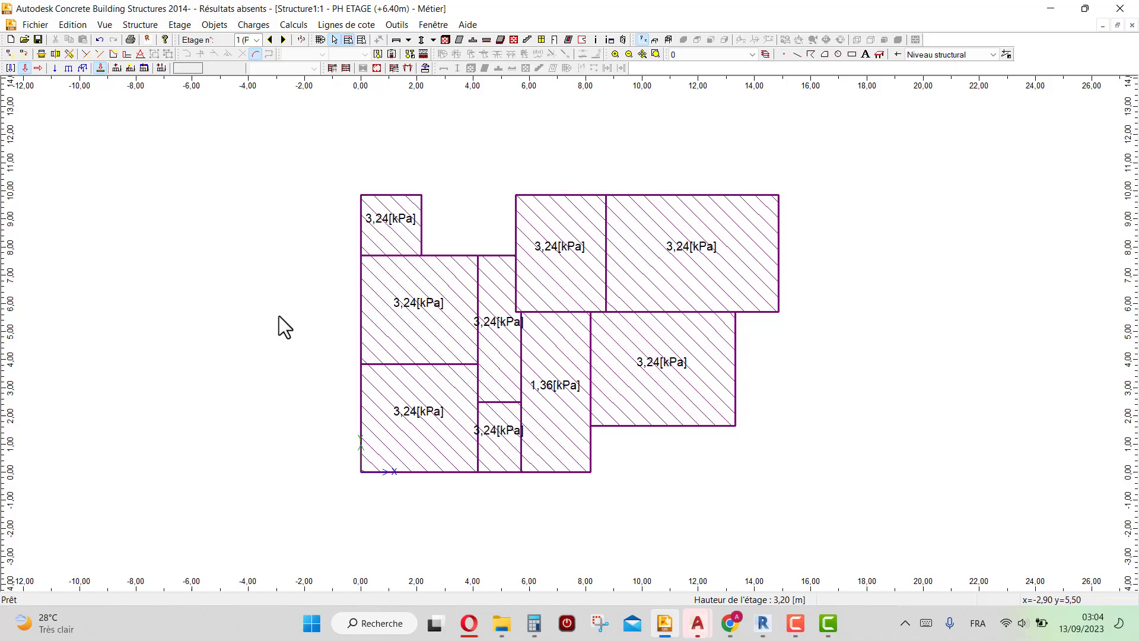
- Switch the nature of the displayed surface loads to d'exploitation
key("ctrl+d")
left_click(201, 63)
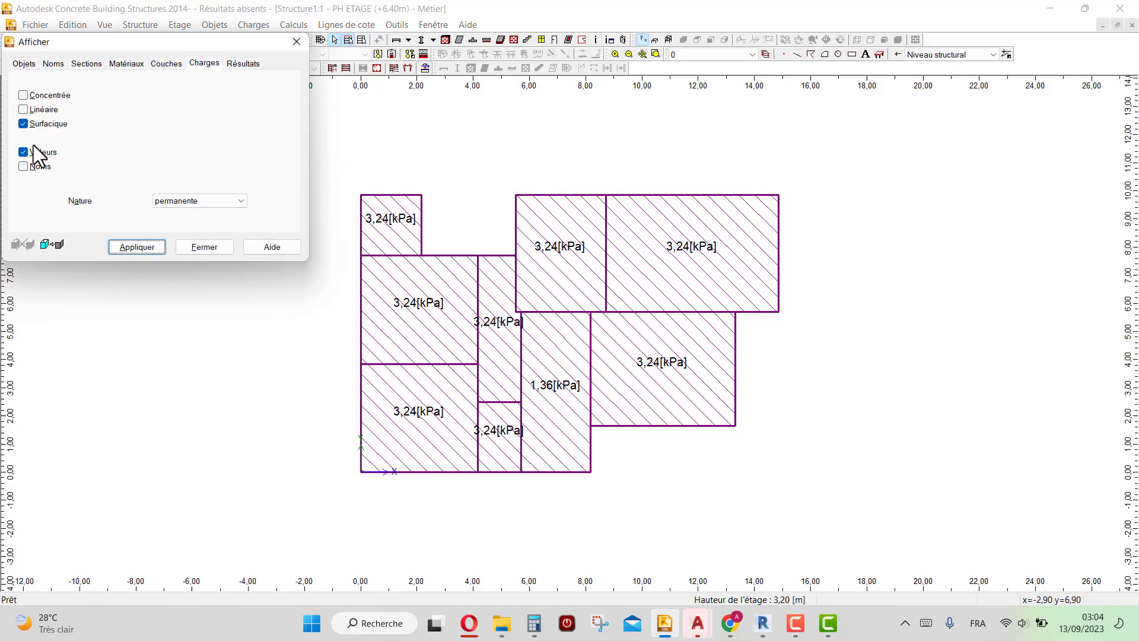
left_click(172, 202)
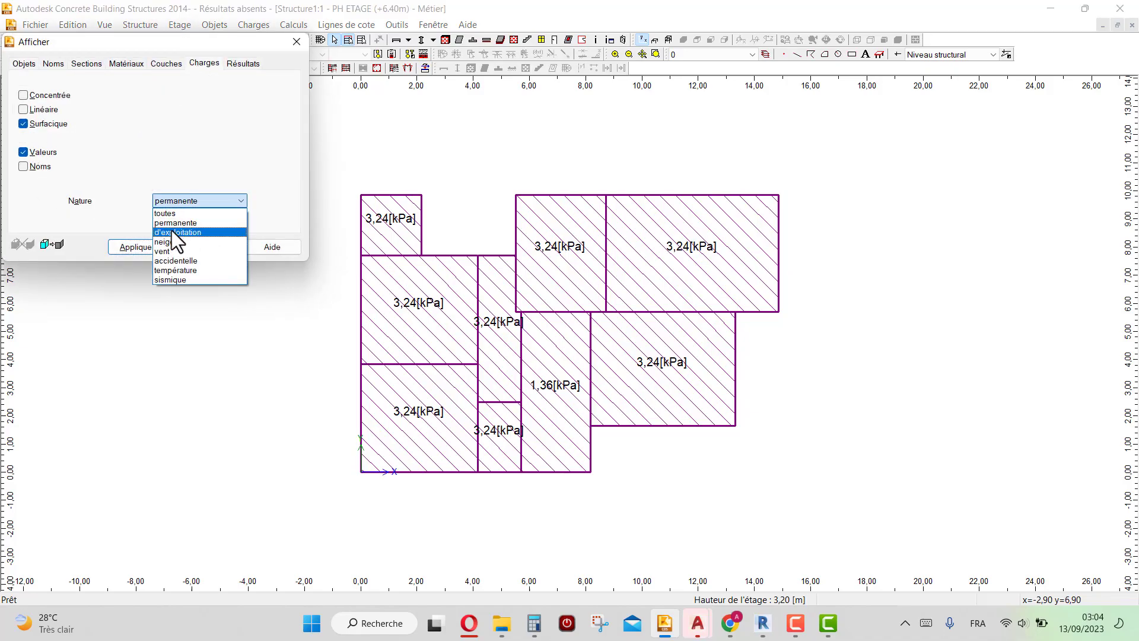
left_click(173, 230)
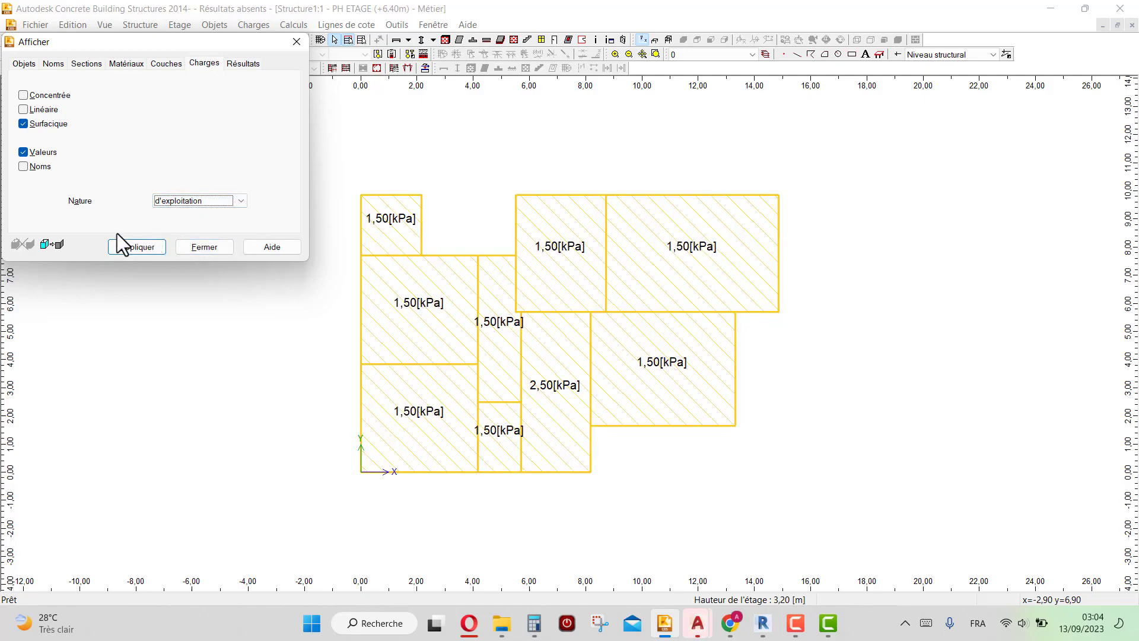
- Make the beams (Poutres), columns (Poteaux) and slabs (Dalles) visible again on the PH ETAGE storey
left_click(24, 63)
left_click(20, 101)
left_click(25, 88)
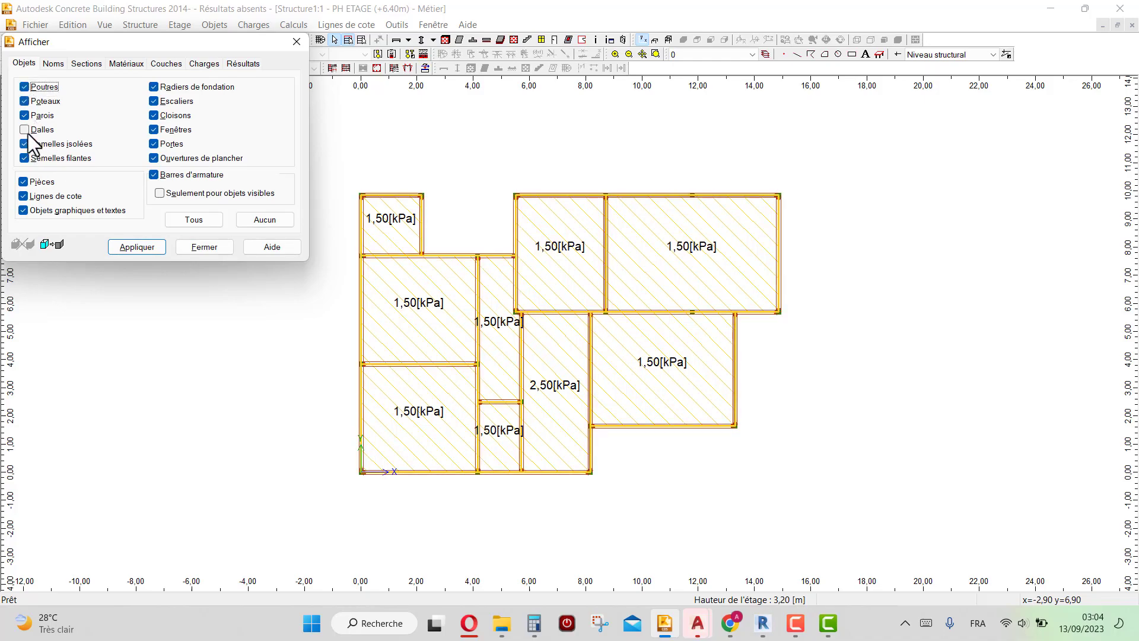
left_click(26, 130)
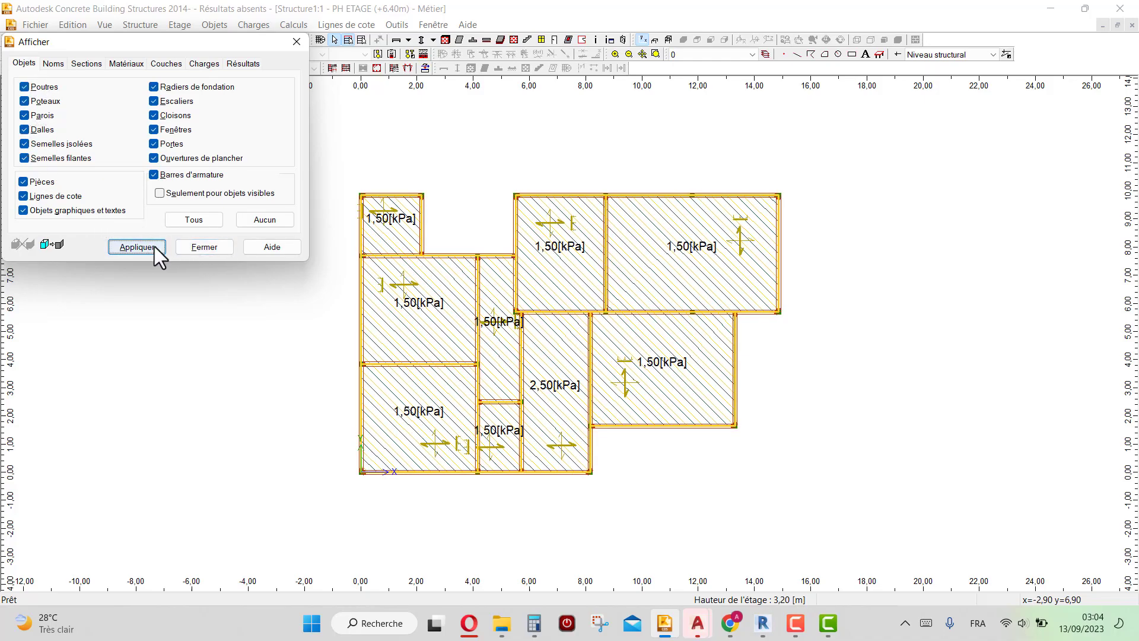
left_click(191, 252)
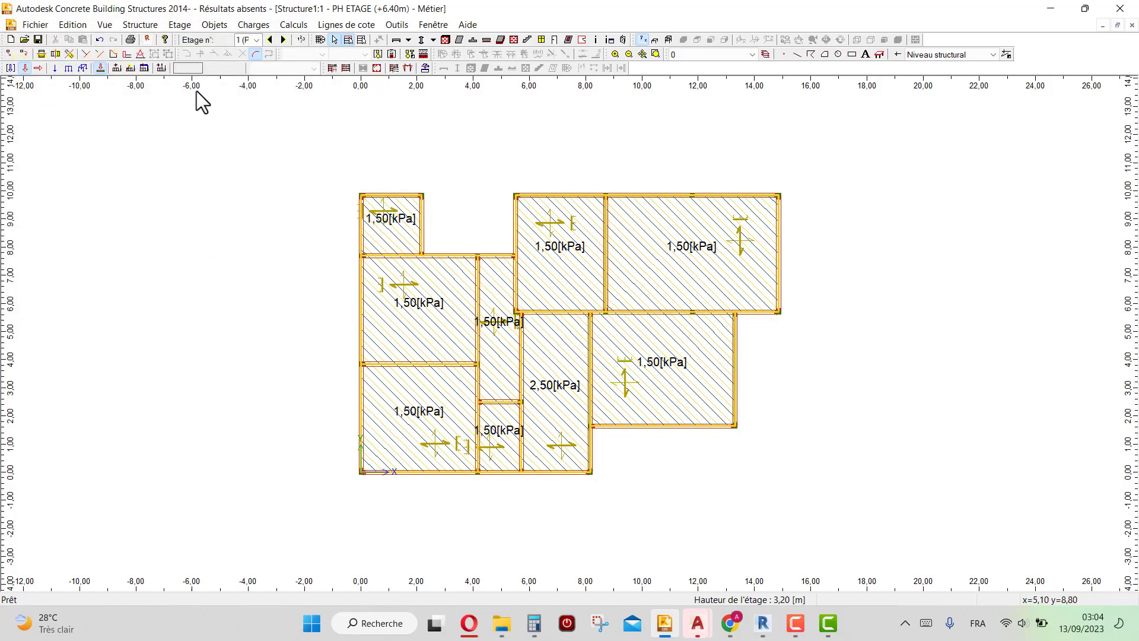
- Add a new storey above PH ETAGE and name it PH EDICULE
left_click(283, 40)
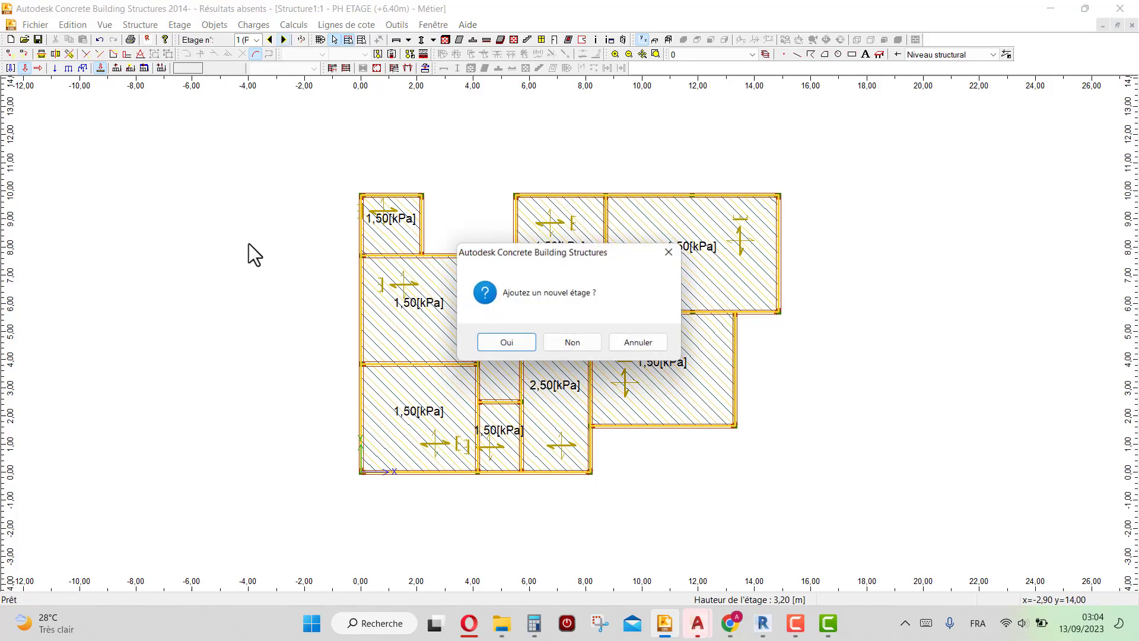
left_click(507, 344)
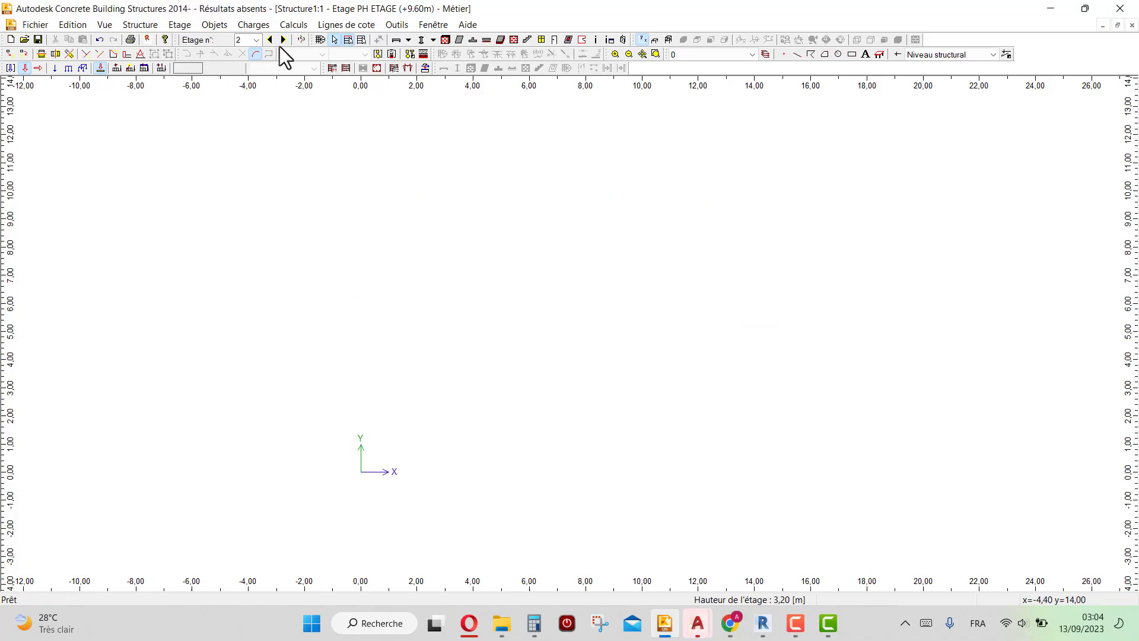
left_click(478, 261)
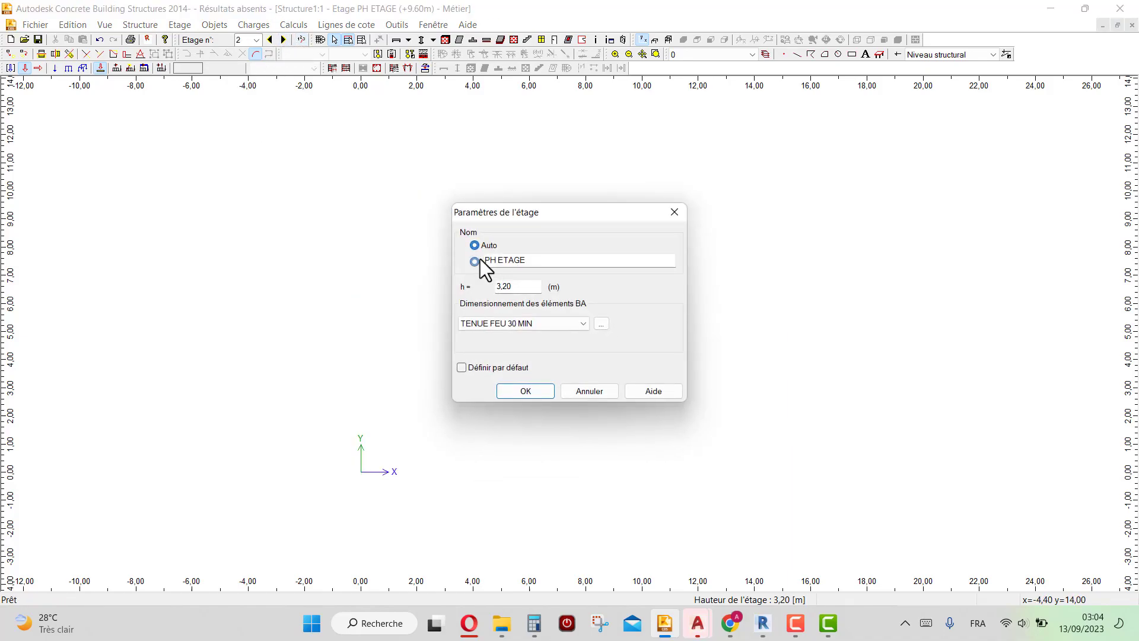
left_click(532, 264)
type("DICUL")
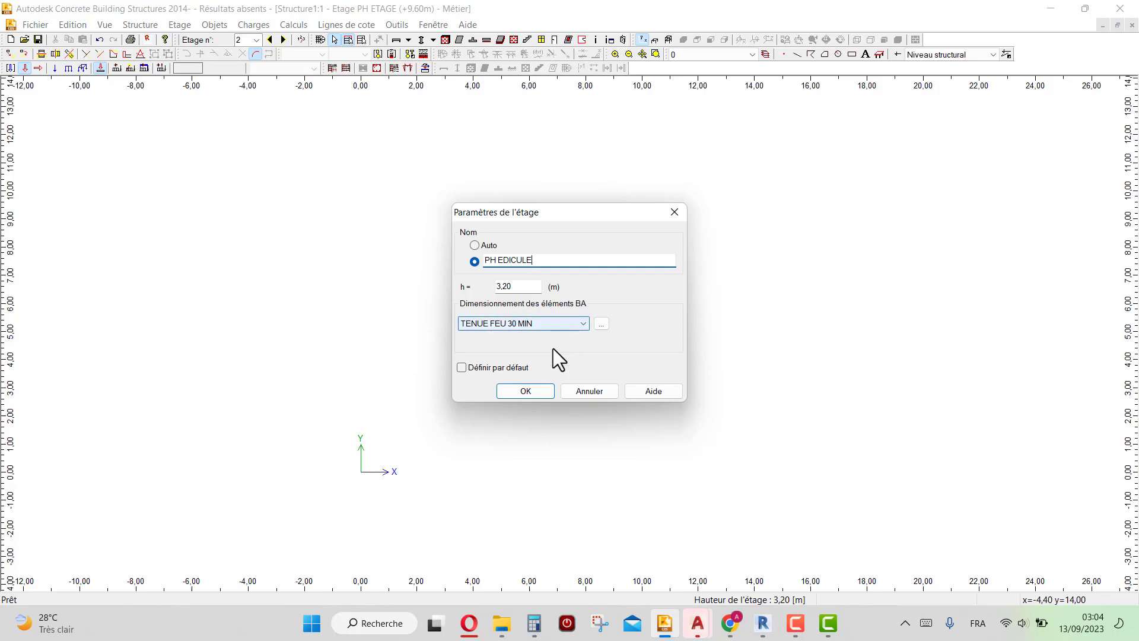
left_click(531, 391)
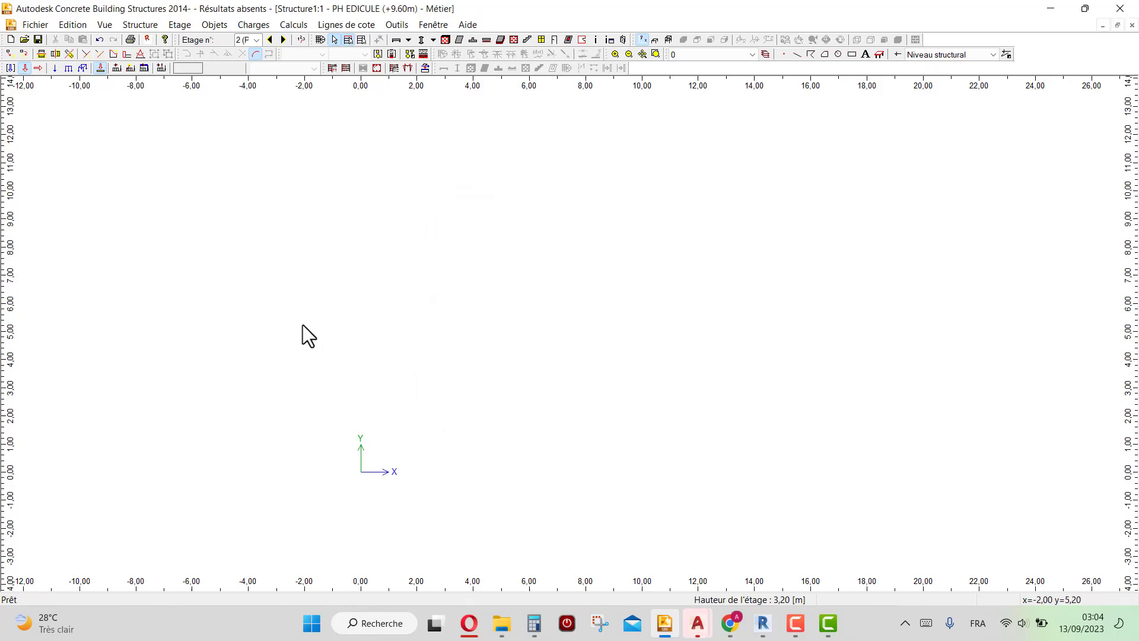
- Go back down to the PH ETAGE storey
left_click(270, 39)
scroll(440, 350, "up", 4)
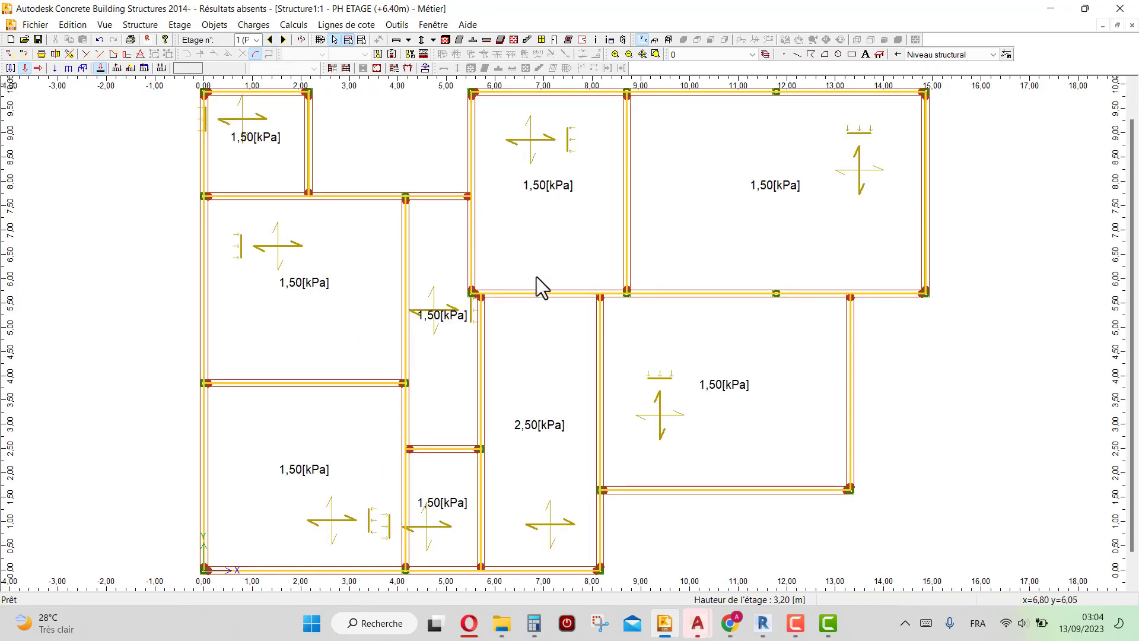
left_click(534, 287)
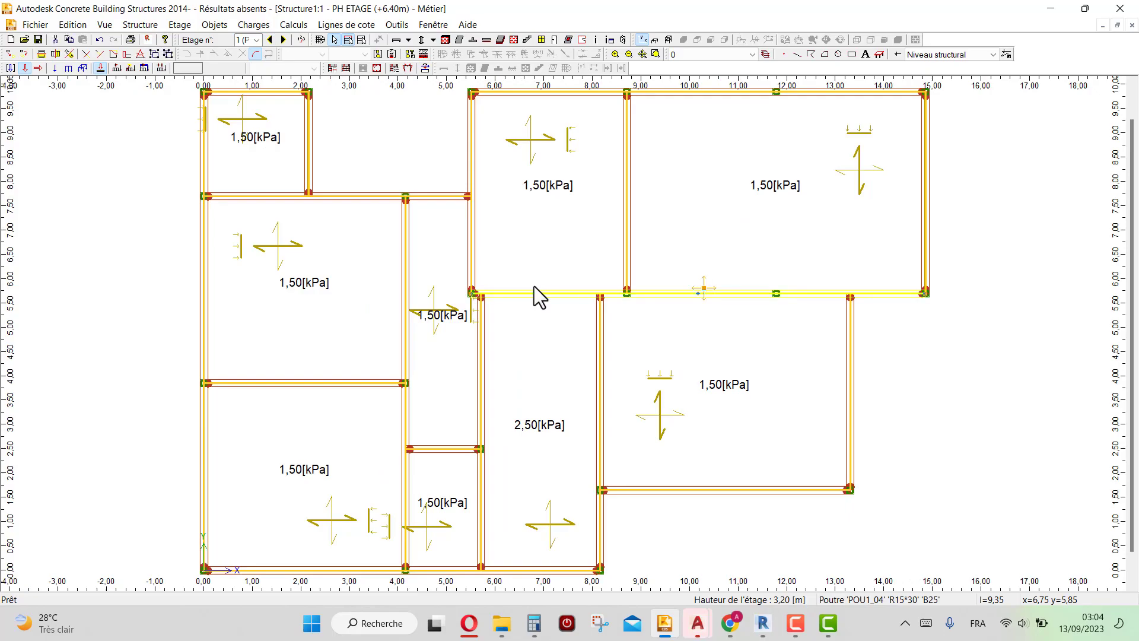
left_click(600, 355, "ctrl")
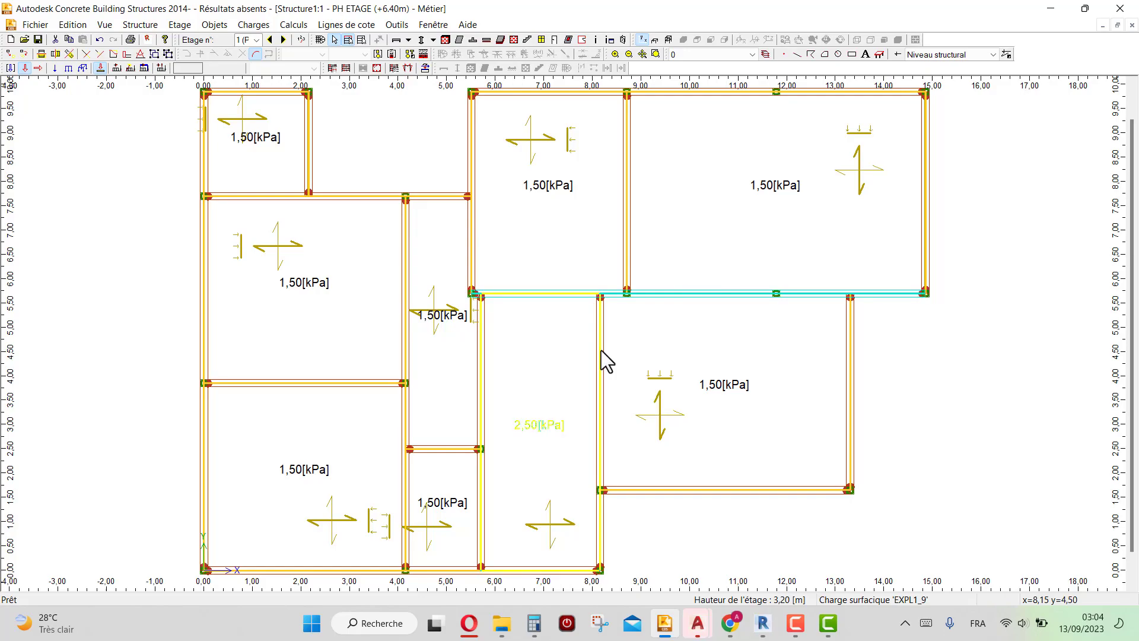
scroll(599, 274, "down", 2)
scroll(607, 425, "down", 2)
scroll(614, 464, "up", 3)
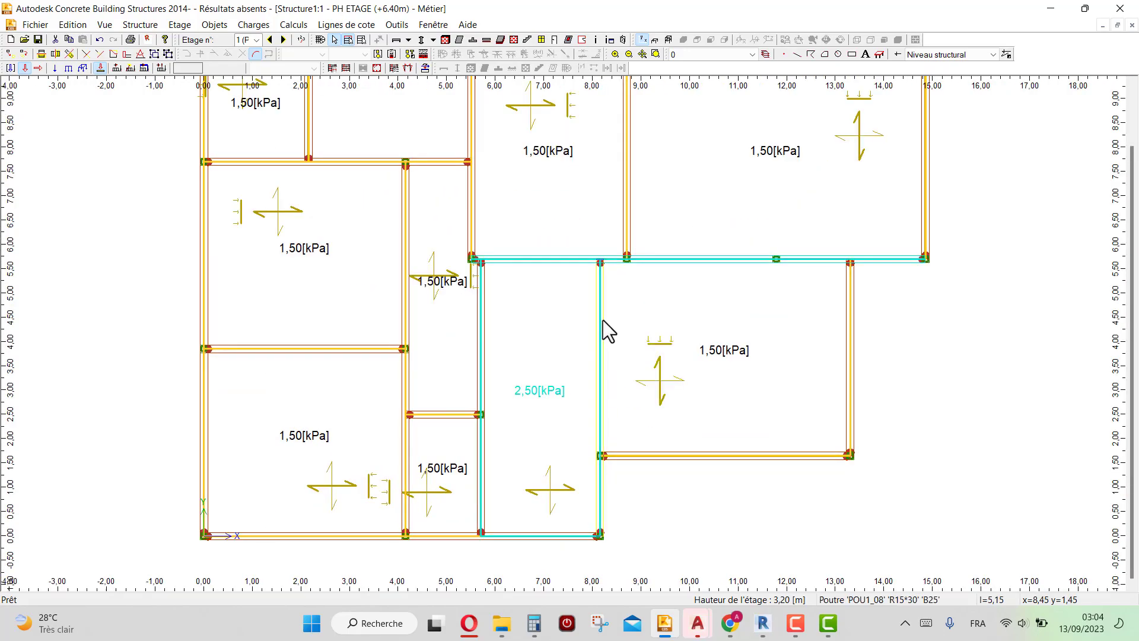
scroll(603, 315, "down", 2)
left_click(679, 461)
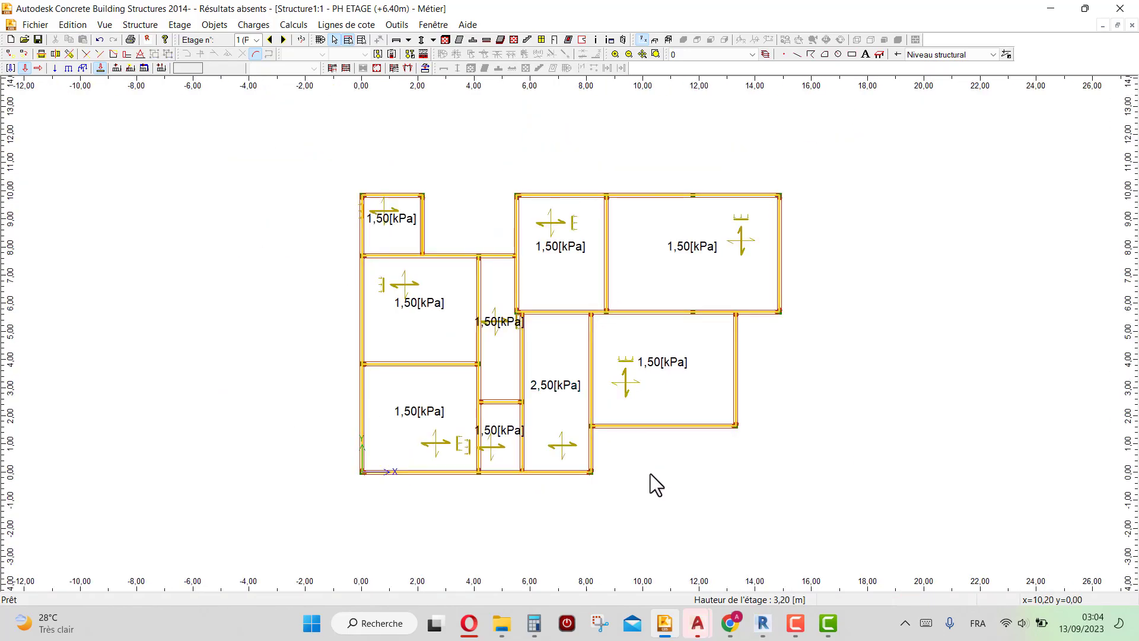
key("ctrl+d")
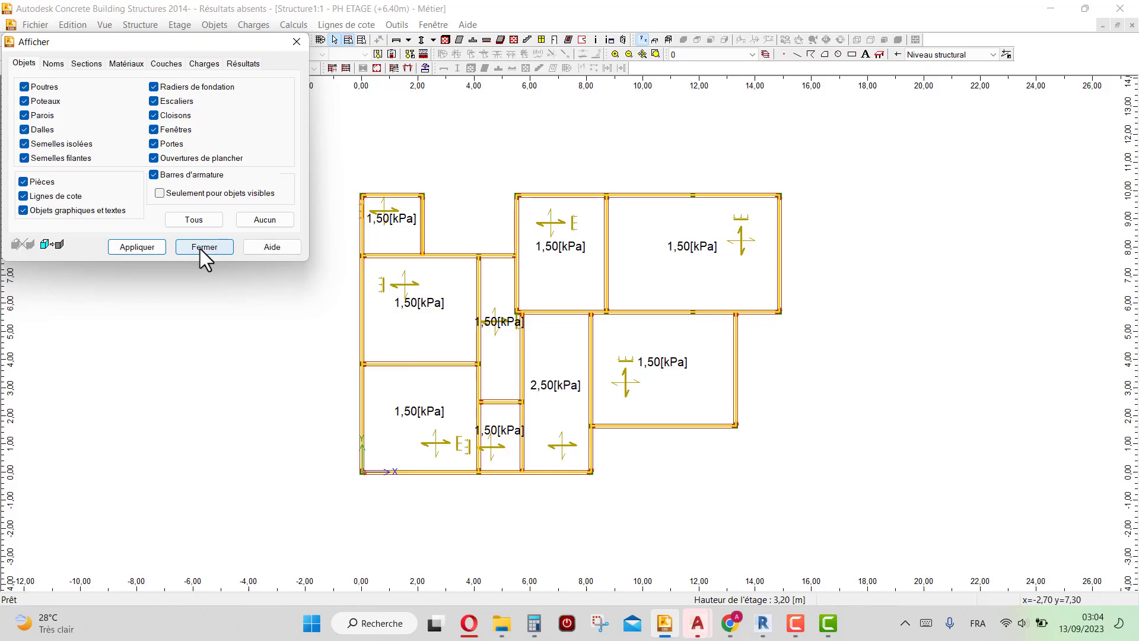
left_click(229, 248)
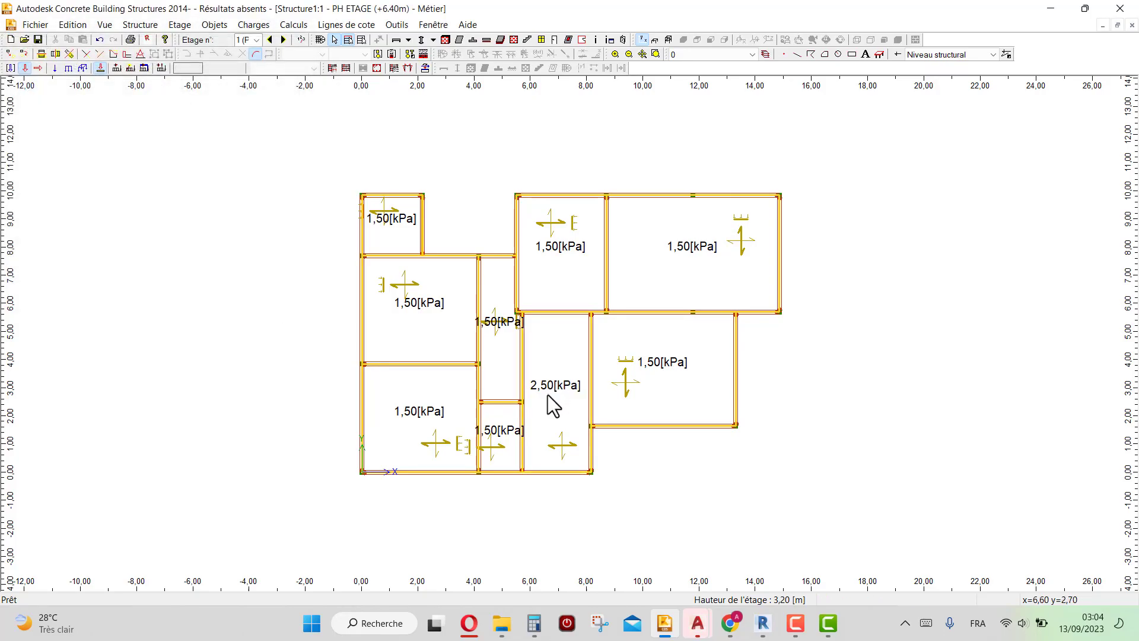
left_click(190, 204)
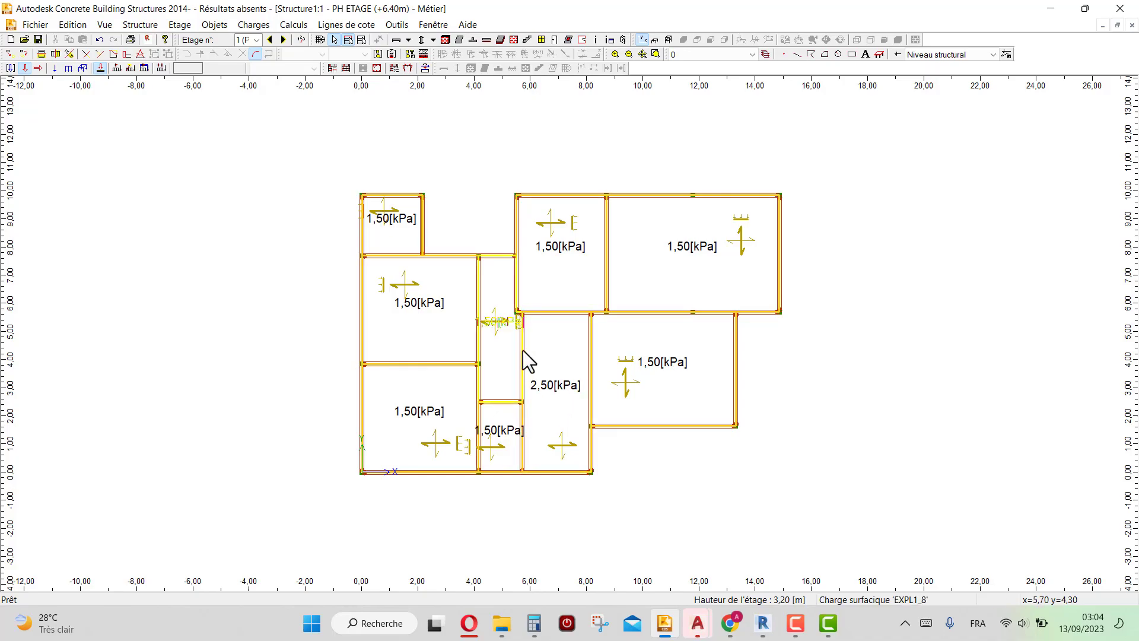
- Copy only the selected beams bounding the 2,50 kPa panel from PH ETAGE to storey 2
scroll(522, 369, "up", 1)
left_click(508, 378)
left_click(543, 303, "ctrl")
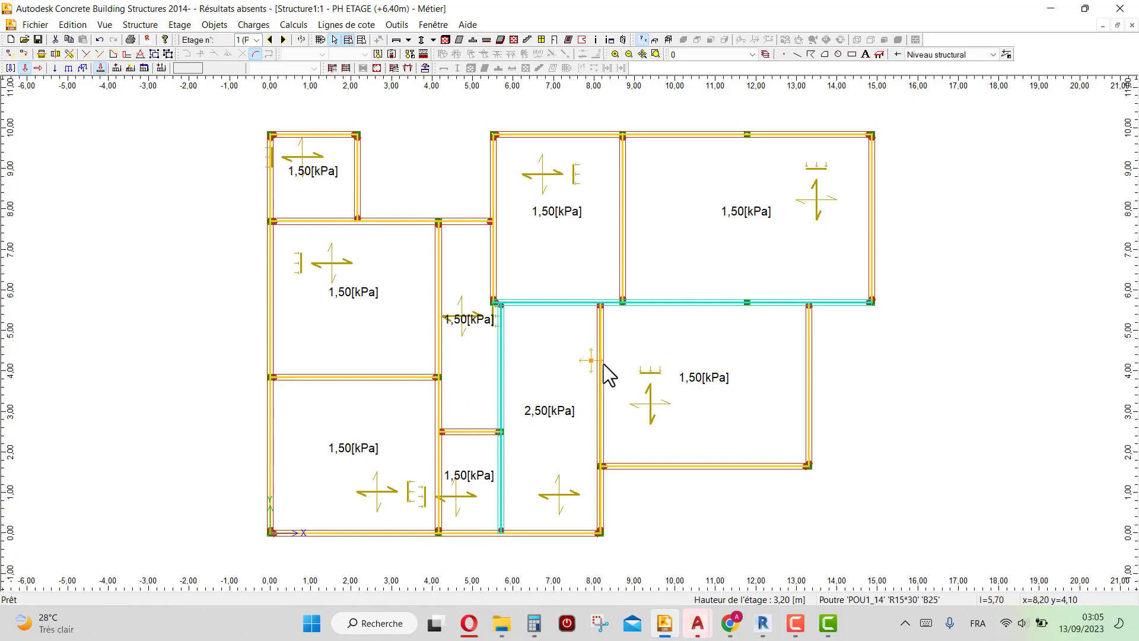
left_click(552, 504, "ctrl")
left_click(583, 537, "ctrl")
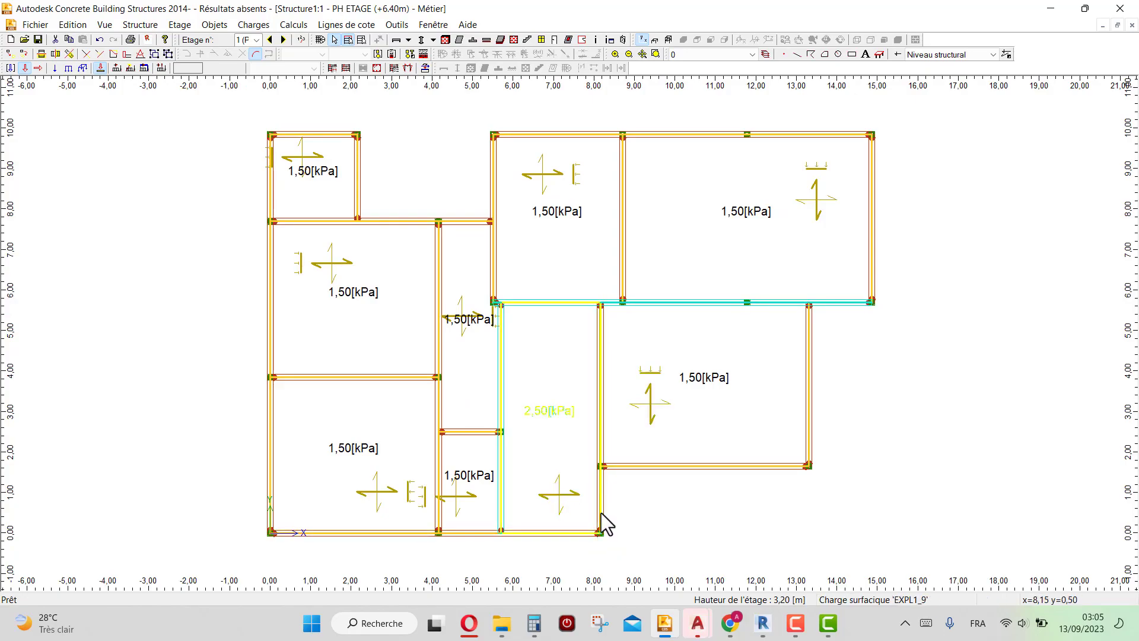
left_click(605, 509, "ctrl")
left_click(568, 537, "ctrl")
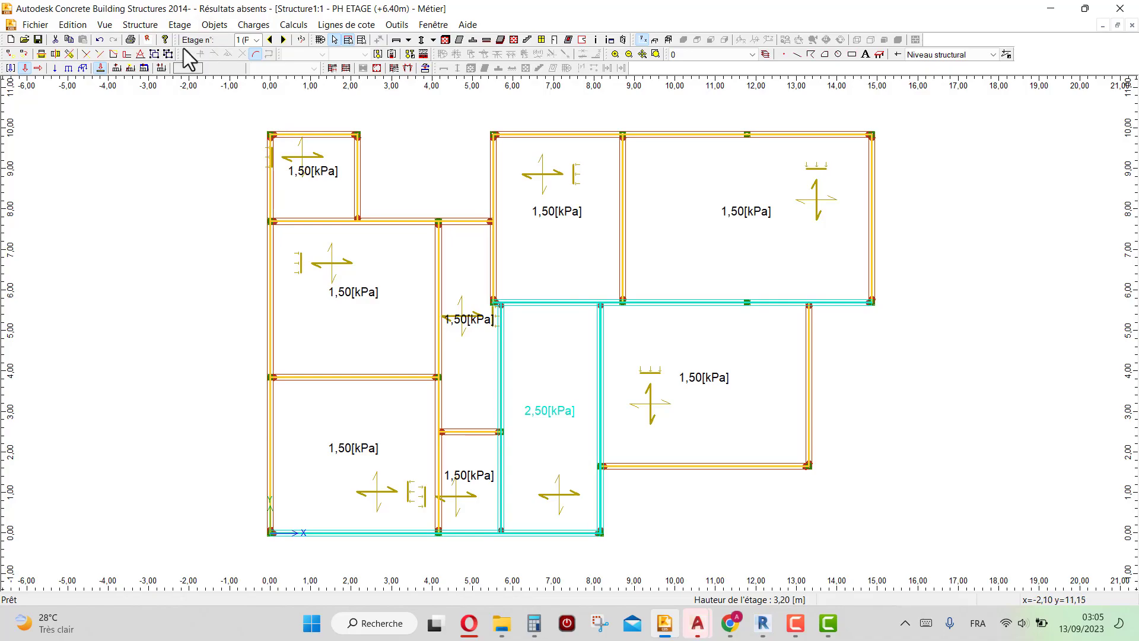
left_click(179, 25)
left_click(187, 70)
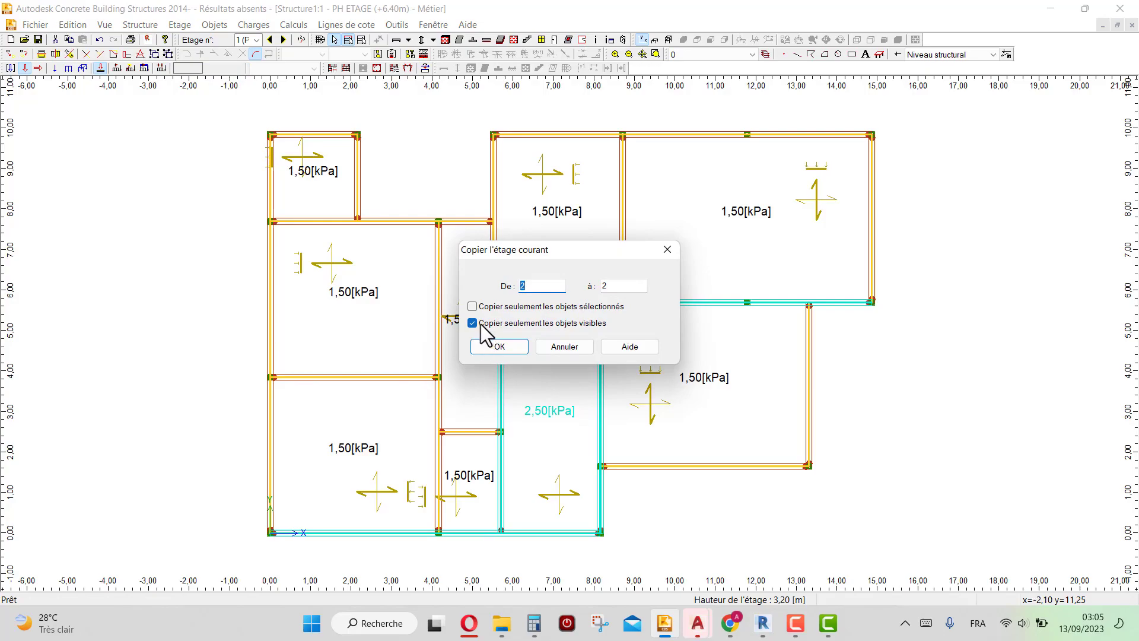
left_click(473, 324)
left_click(505, 345)
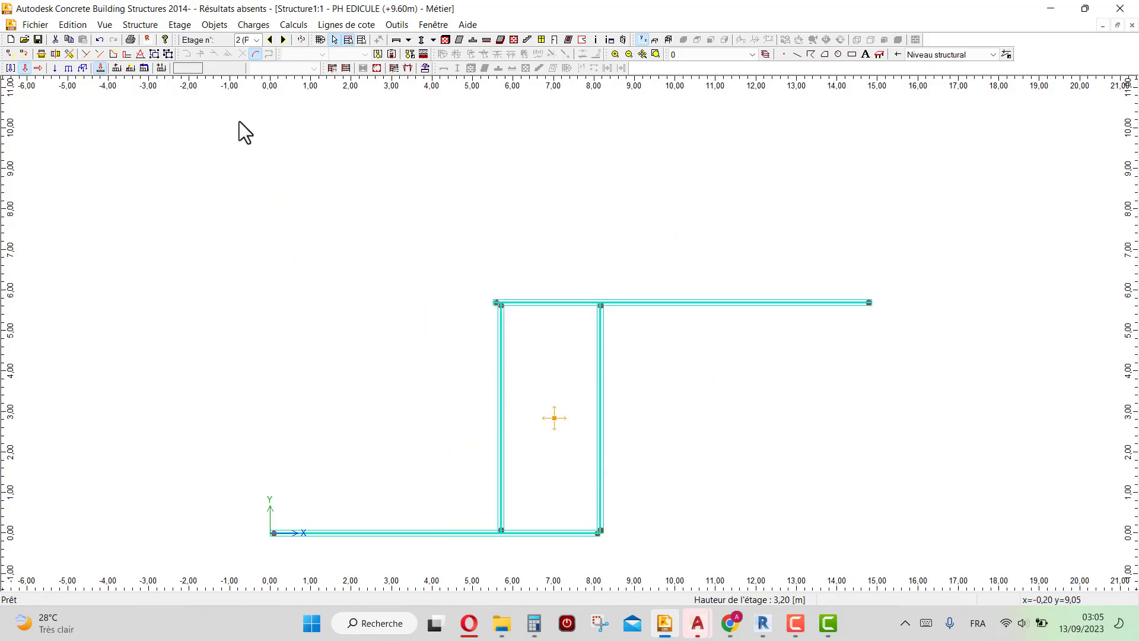
key("Escape")
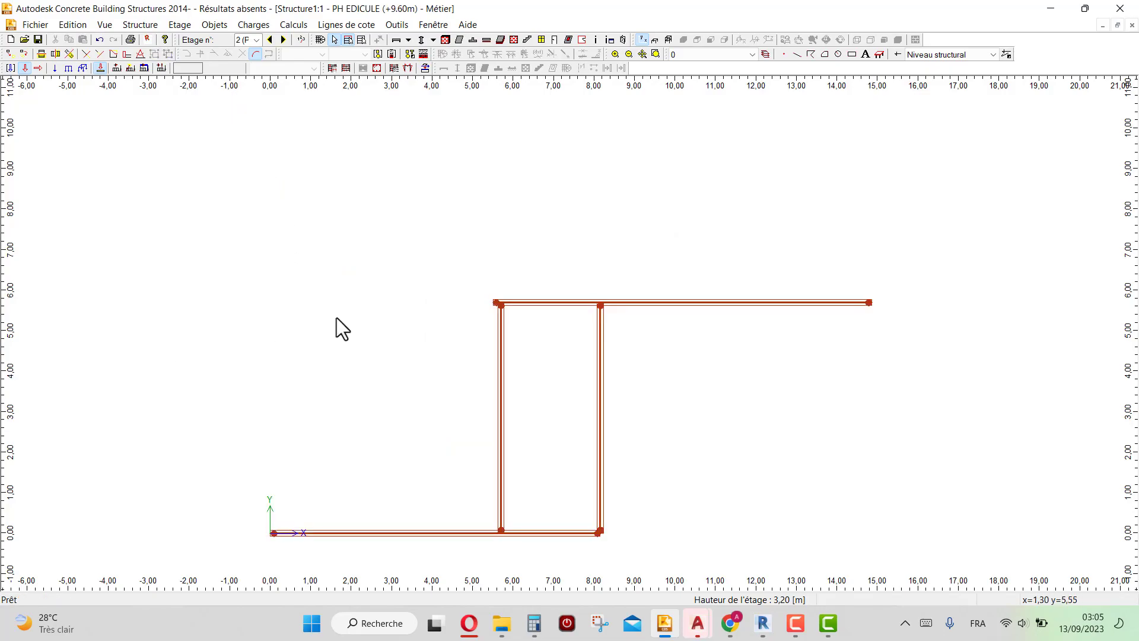
- Return from PH EDICULE to the PH ETAGE storey and clear the selection
left_click(270, 40)
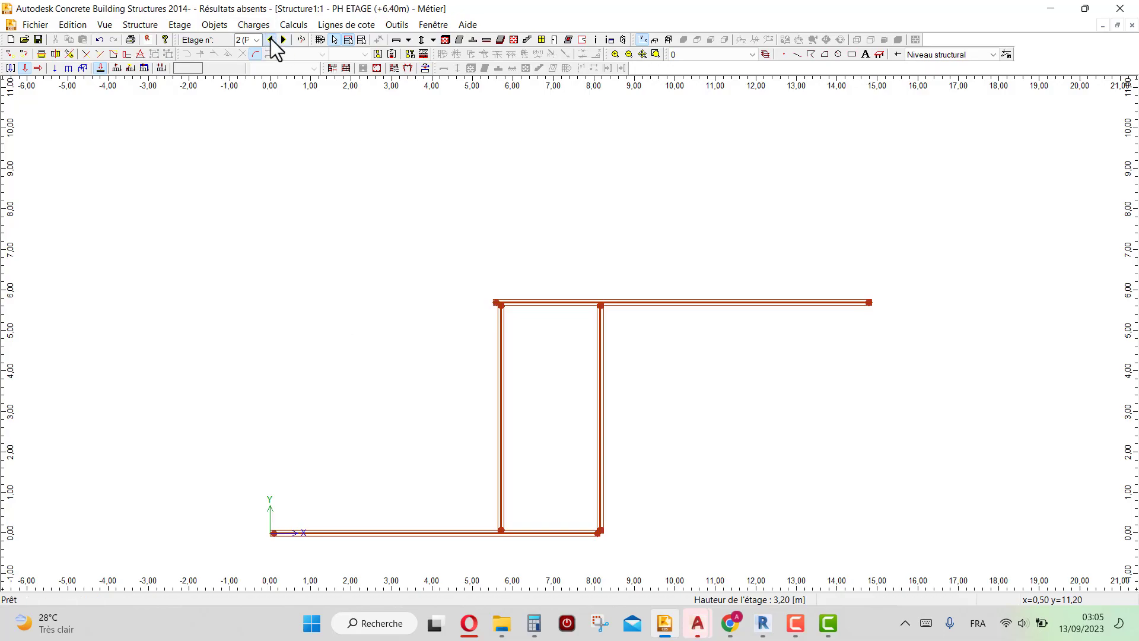
key("Escape")
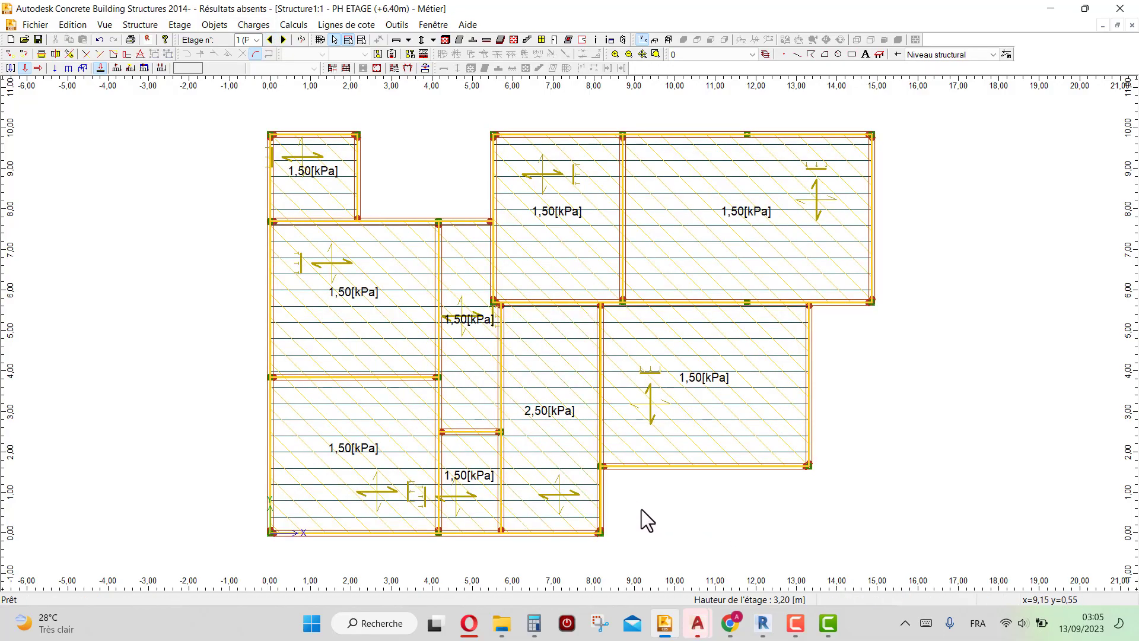
- Go up to the PH EDICULE storey and place an R15*15 B25 column at the beam junction at x=5,70, y=5,70
scroll(611, 549, "up", 4)
scroll(588, 377, "down", 4)
scroll(498, 295, "up", 2)
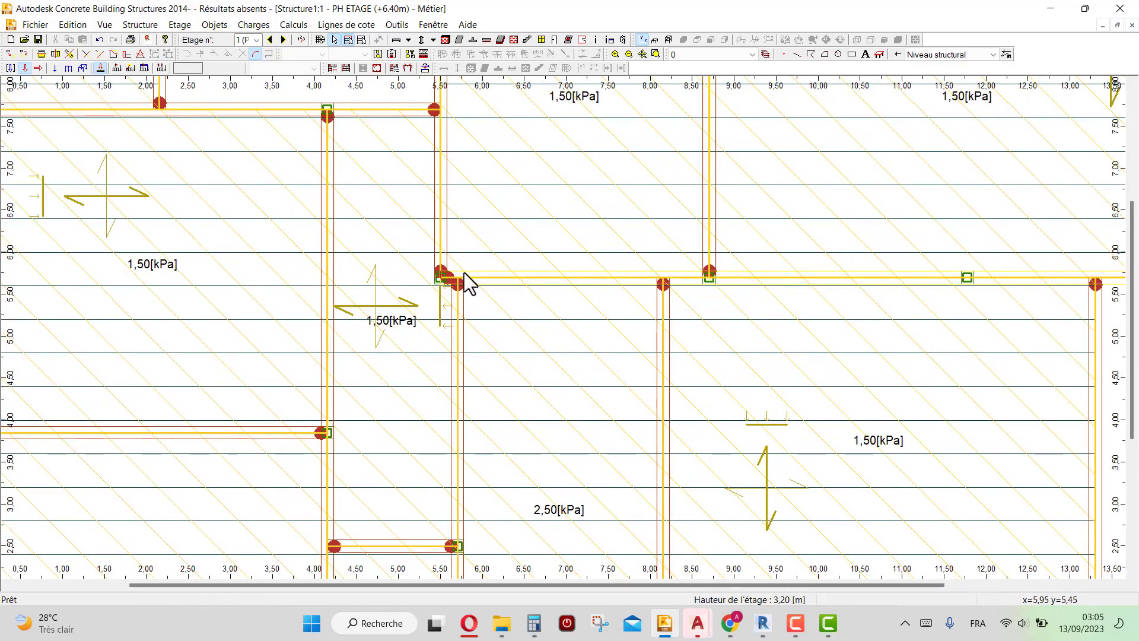
scroll(464, 275, "up", 3)
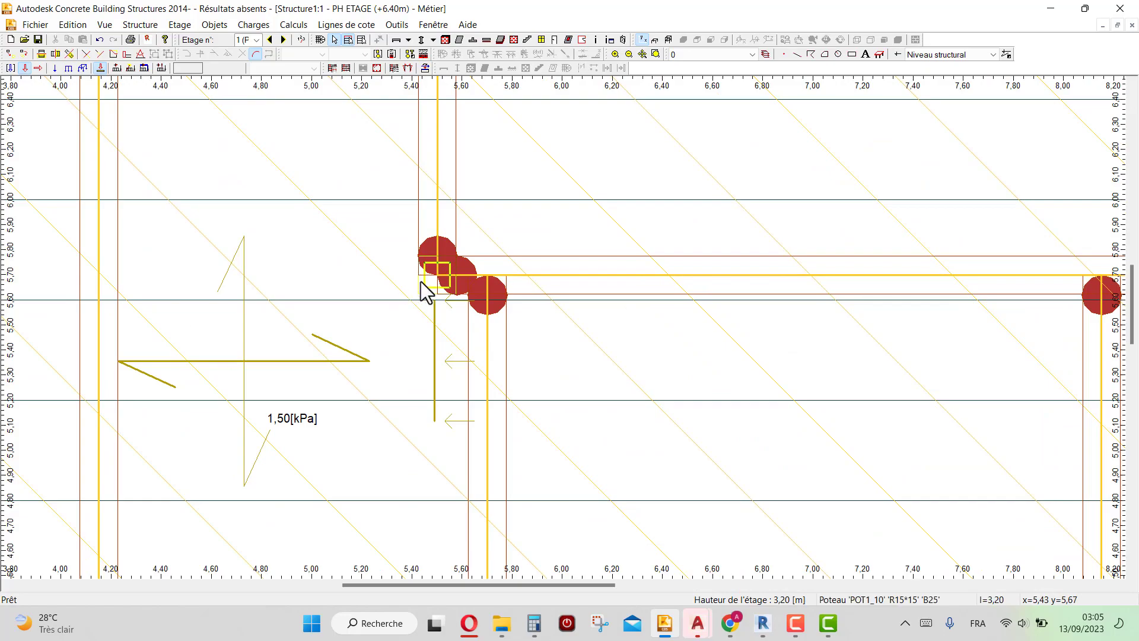
scroll(439, 282, "down", 2)
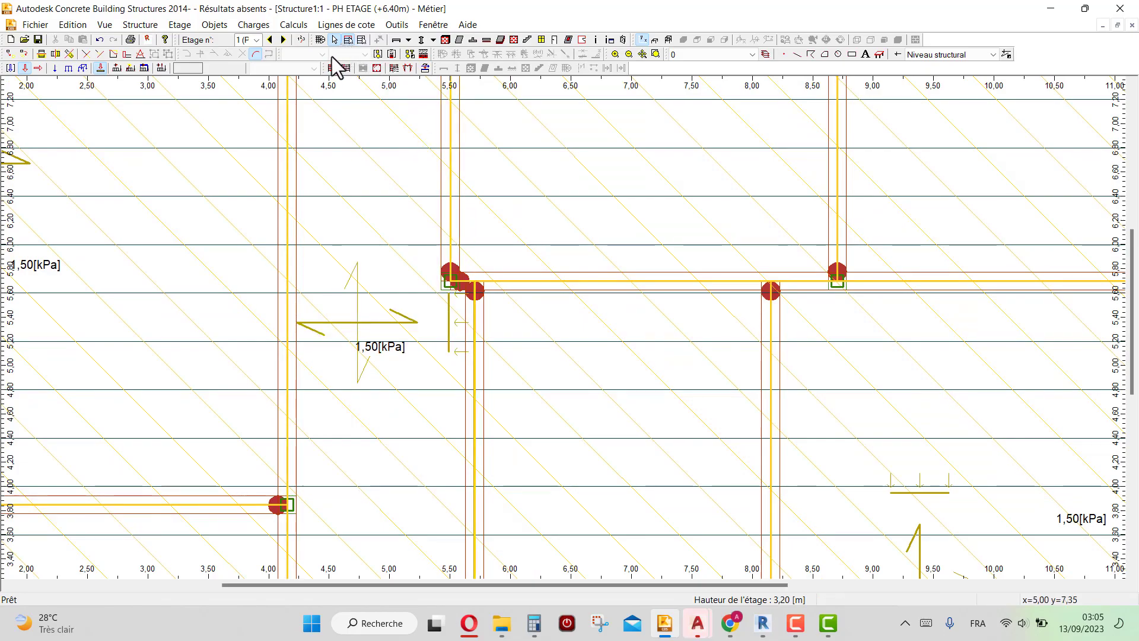
left_click(283, 39)
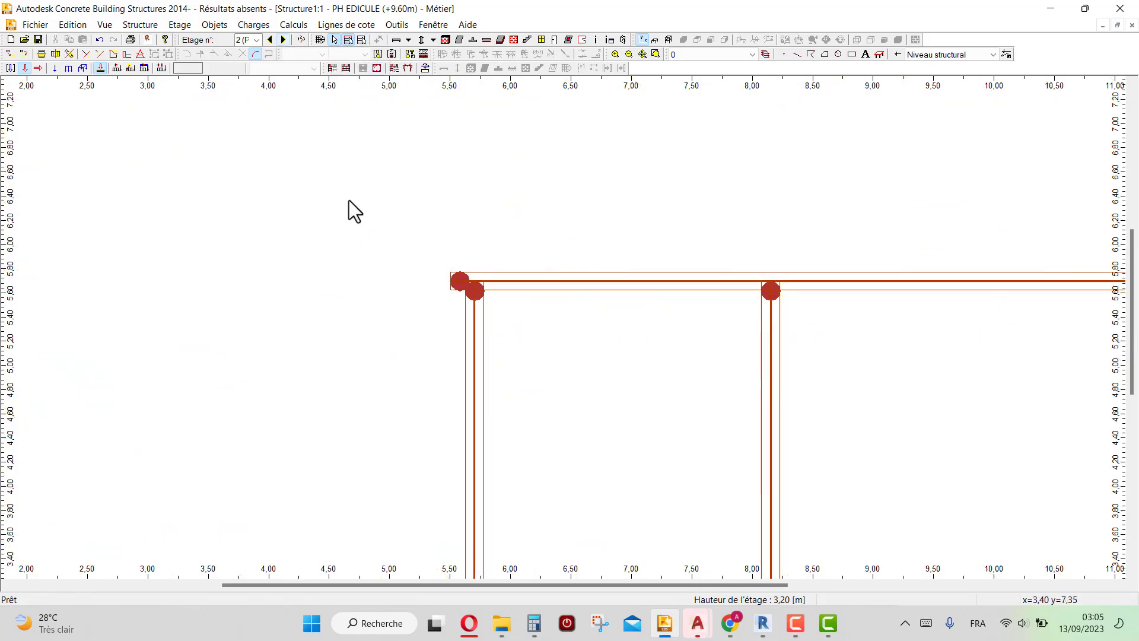
scroll(476, 268, "down", 3)
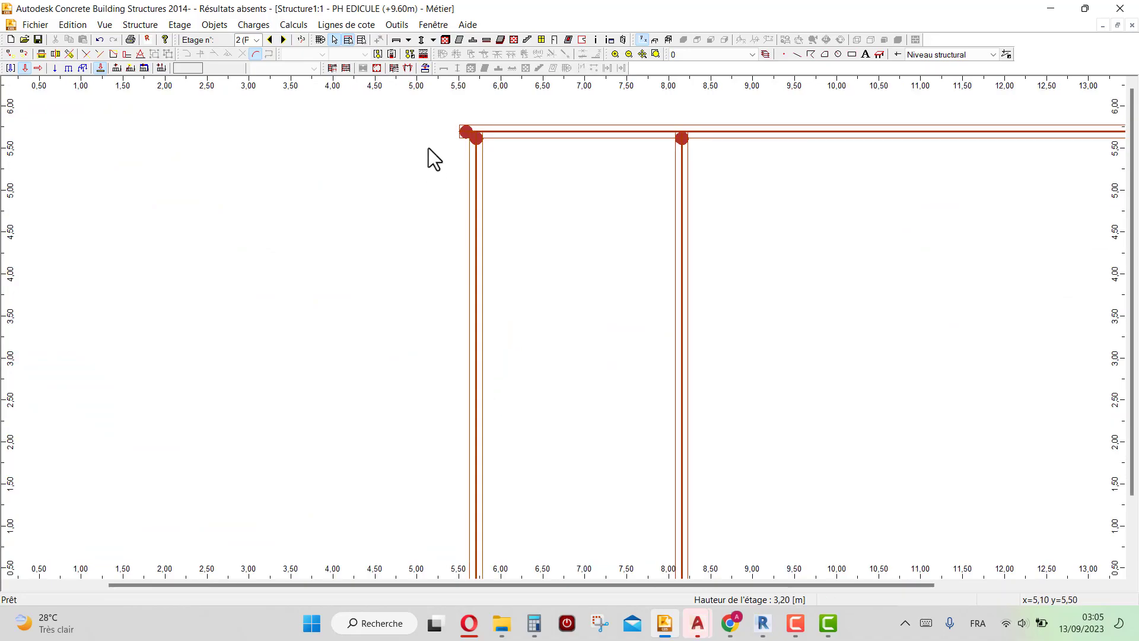
left_click(422, 39)
scroll(465, 102, "up", 2)
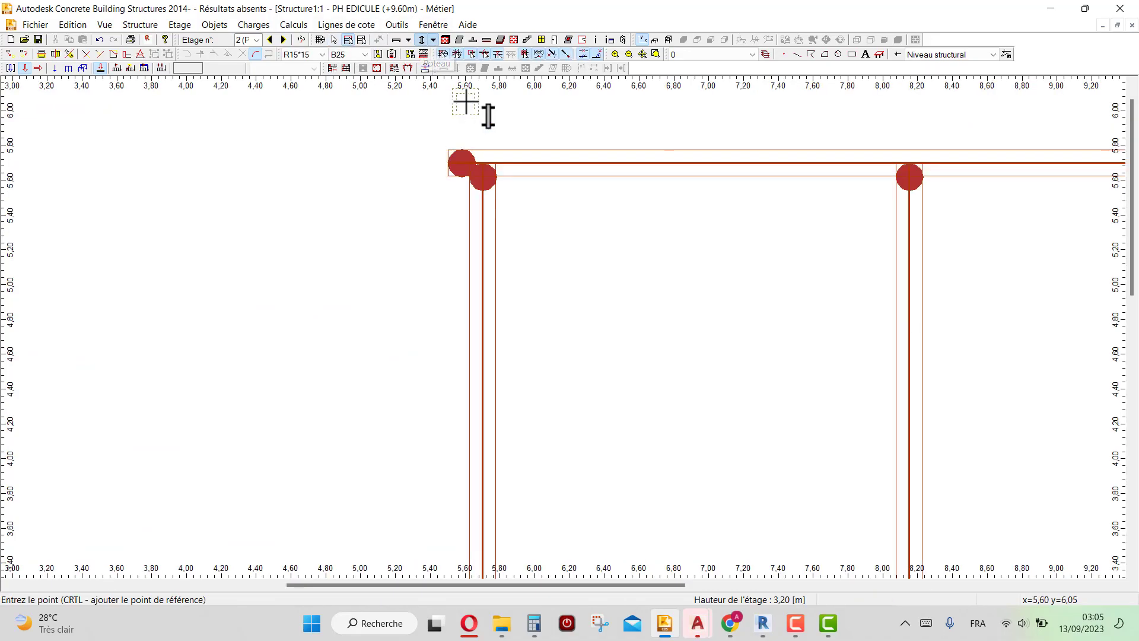
scroll(466, 102, "up", 2)
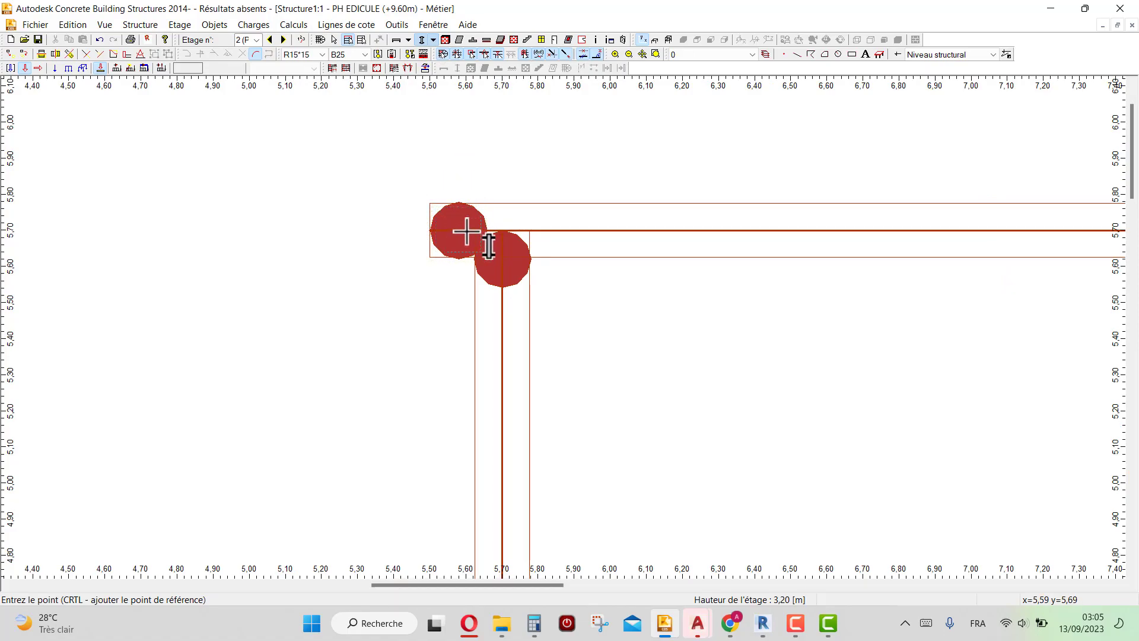
left_click(508, 230)
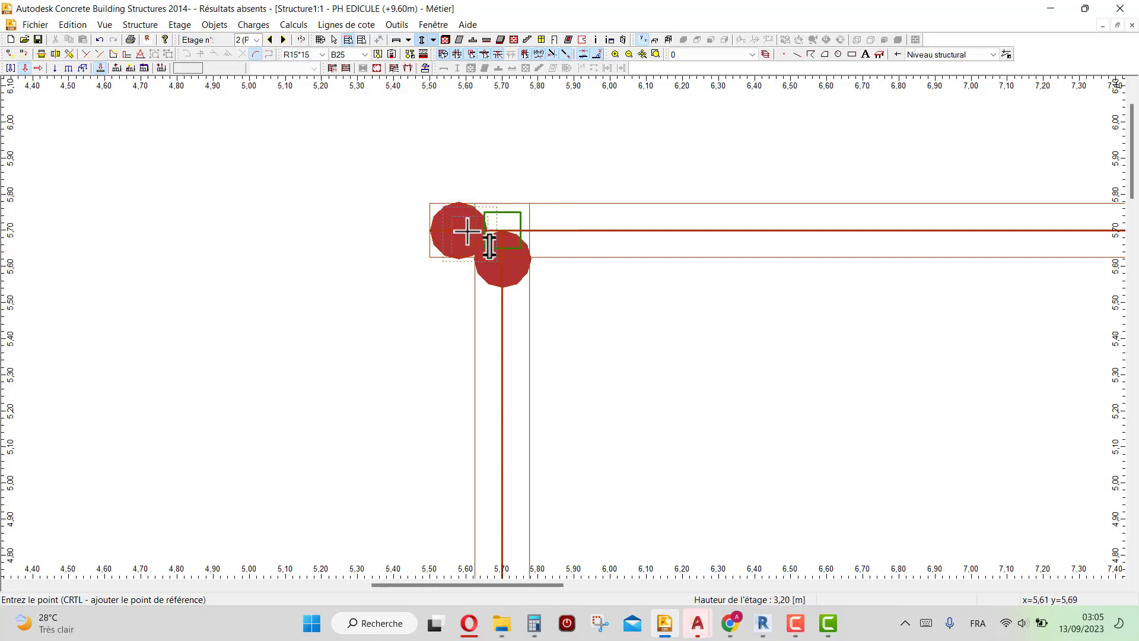
- Place a second R15*15 column at the other upper beam junction, at x=8,15, y=5,70
scroll(504, 196, "down", 5)
scroll(611, 172, "up", 3)
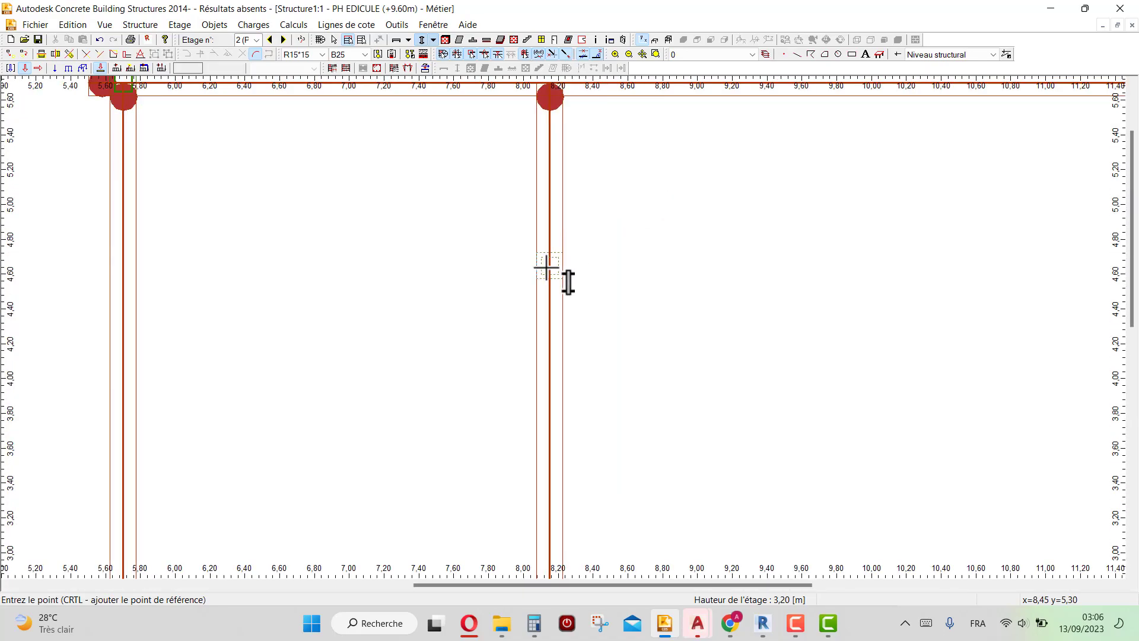
scroll(546, 267, "down", 3)
scroll(606, 178, "up", 3)
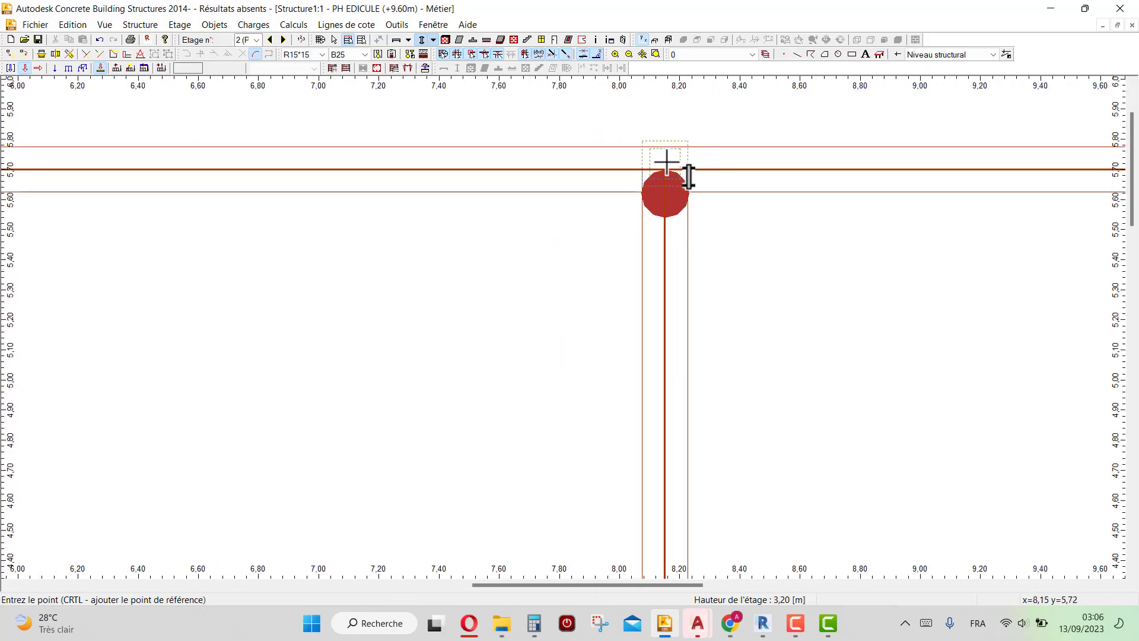
scroll(688, 178, "down", 2)
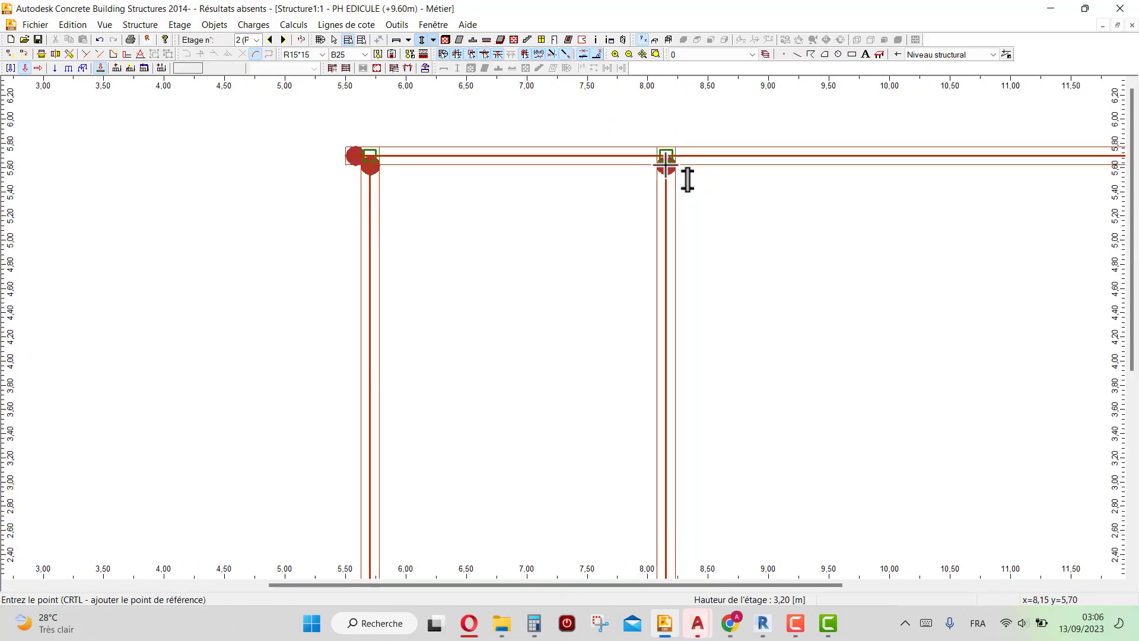
- Go down to the PH ETAGE storey and add the missing R15*15 column at the beam junction at x=5,70, y=0,00
scroll(665, 161, "down", 2)
scroll(621, 478, "up", 3)
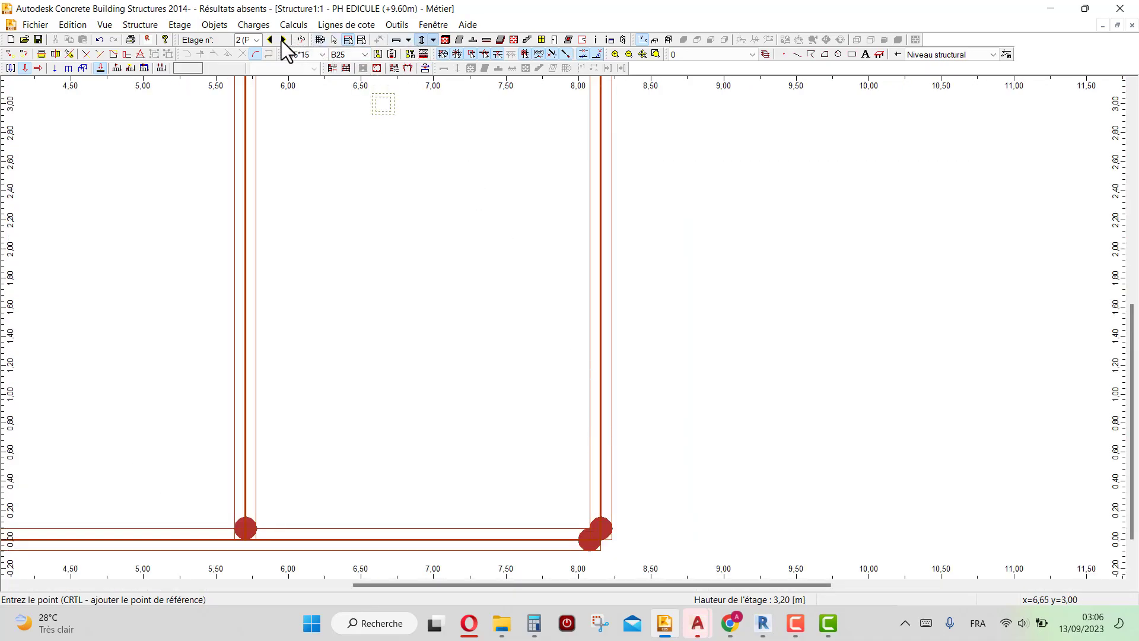
left_click(270, 39)
scroll(565, 342, "down", 3)
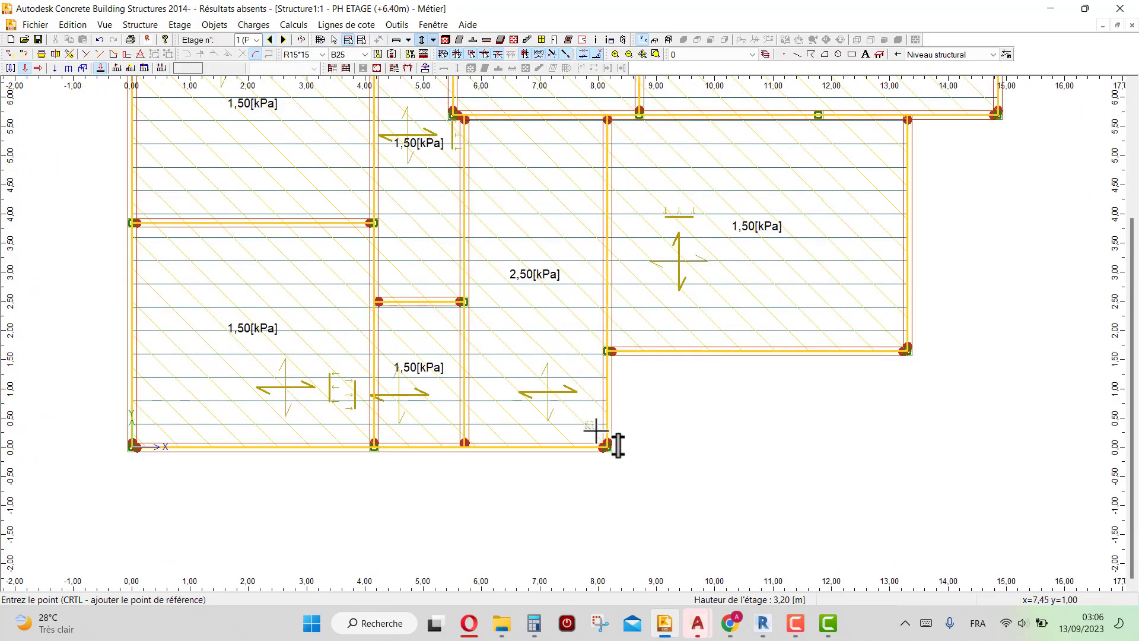
scroll(597, 431, "up", 3)
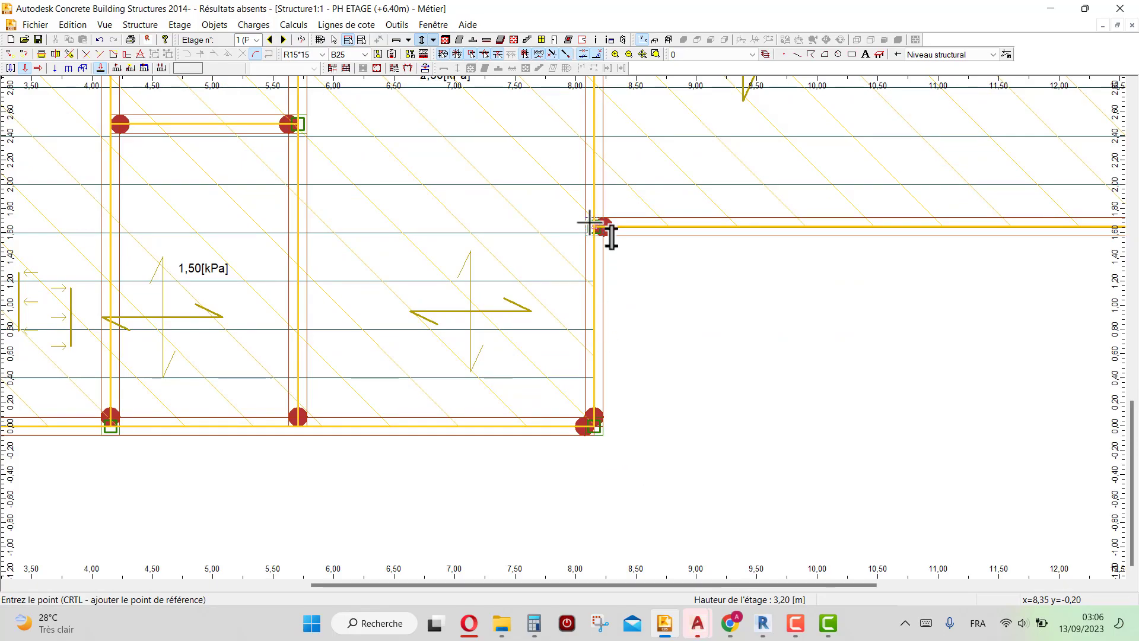
scroll(539, 432, "down", 2)
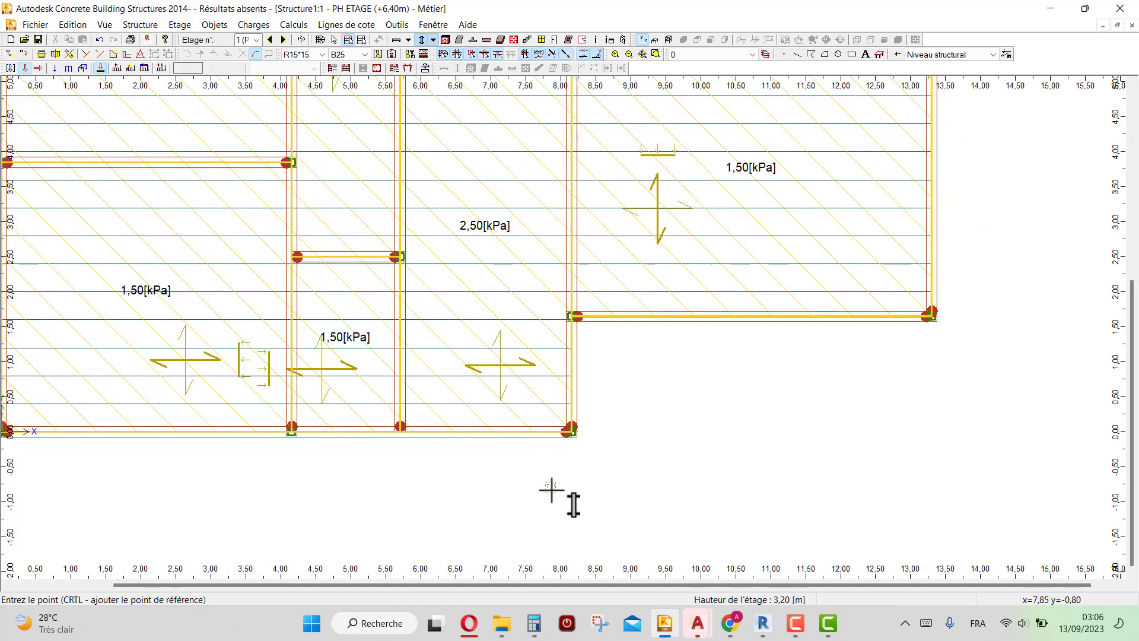
scroll(551, 490, "down", 1)
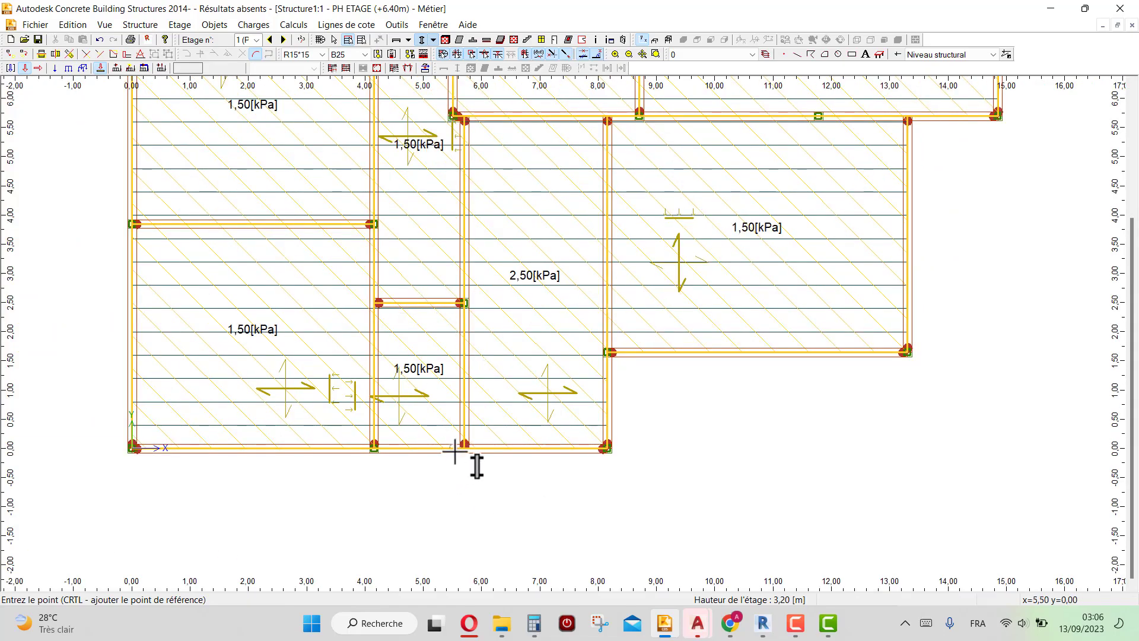
scroll(472, 461, "up", 2)
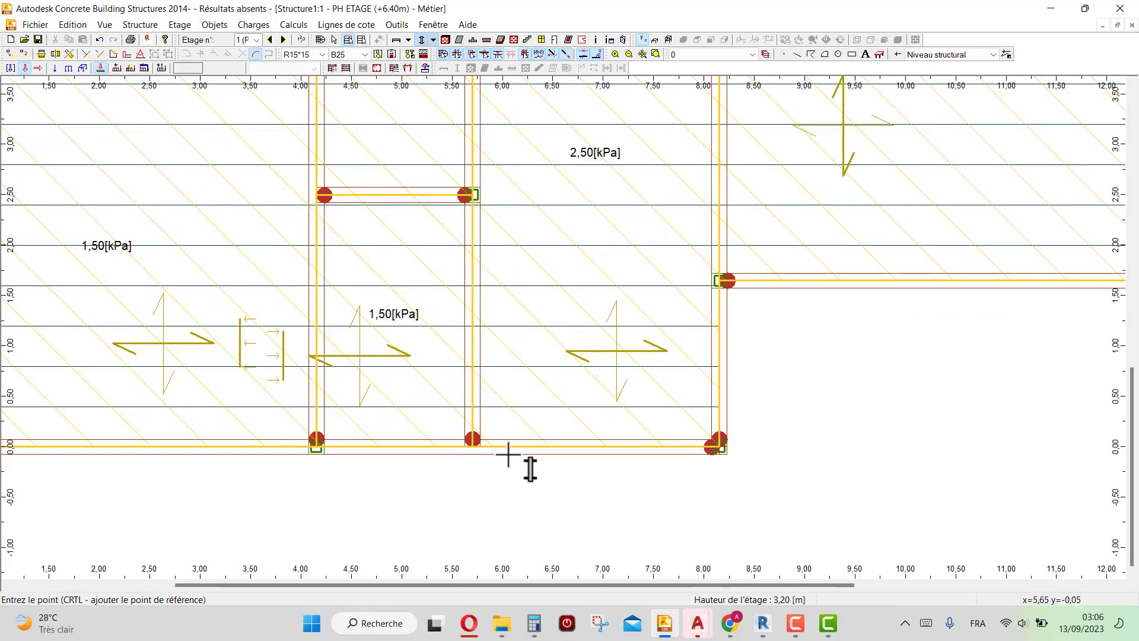
scroll(579, 486, "down", 1)
scroll(579, 485, "up", 4)
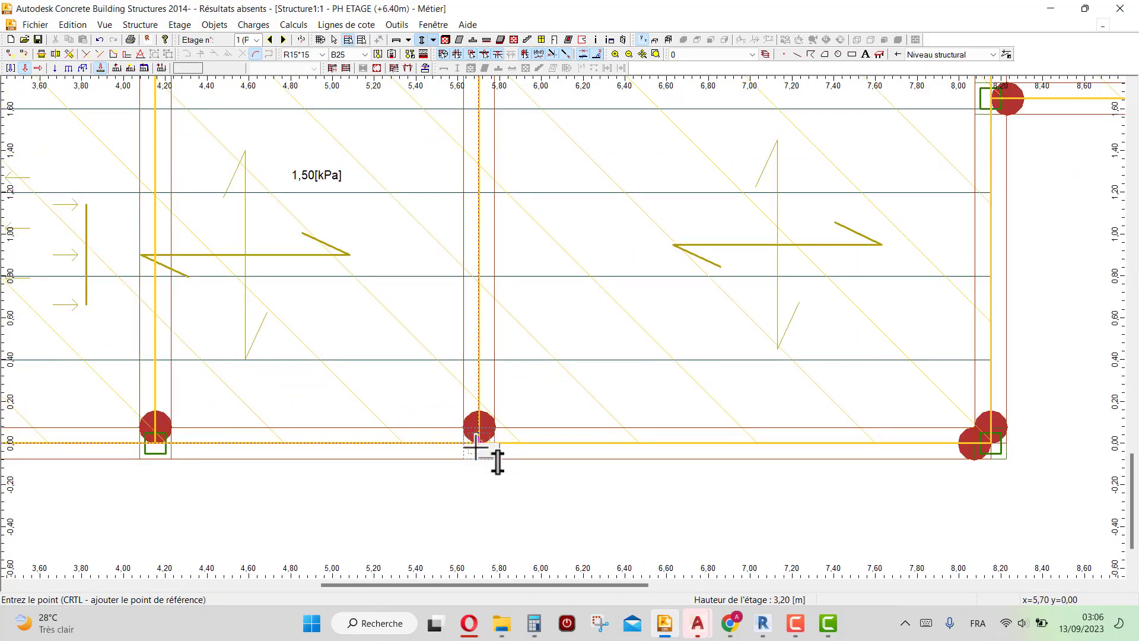
scroll(478, 440, "up", 2)
left_click(475, 442)
- Go down to the PH RDC storey and add an R15*15 column at x=5,70, y=0,00
left_click(270, 40)
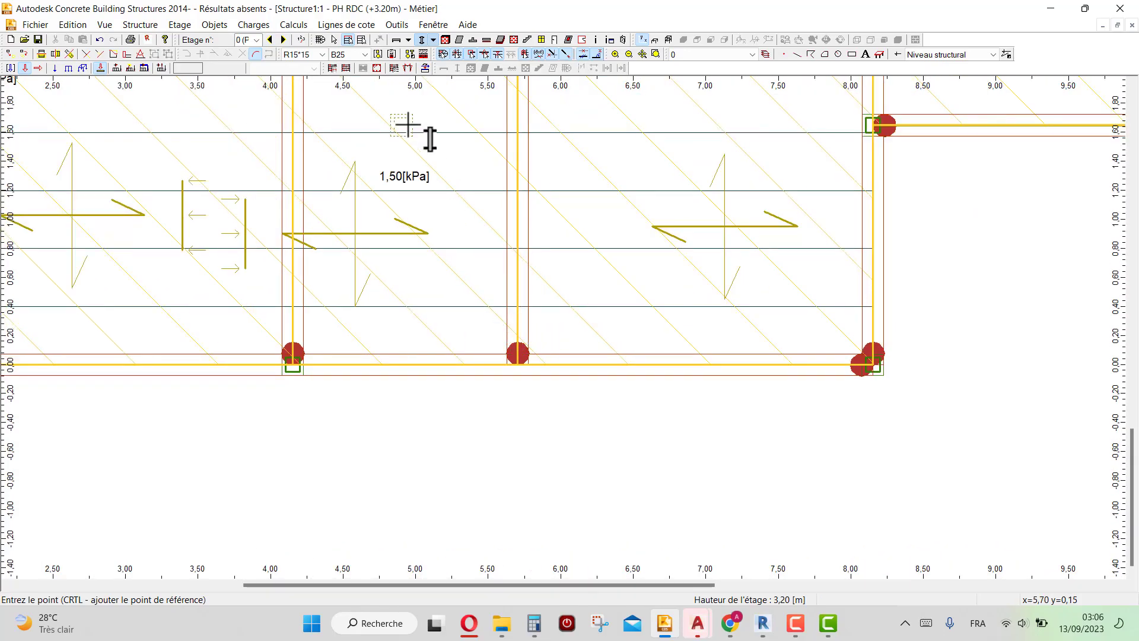
scroll(518, 361, "up", 3)
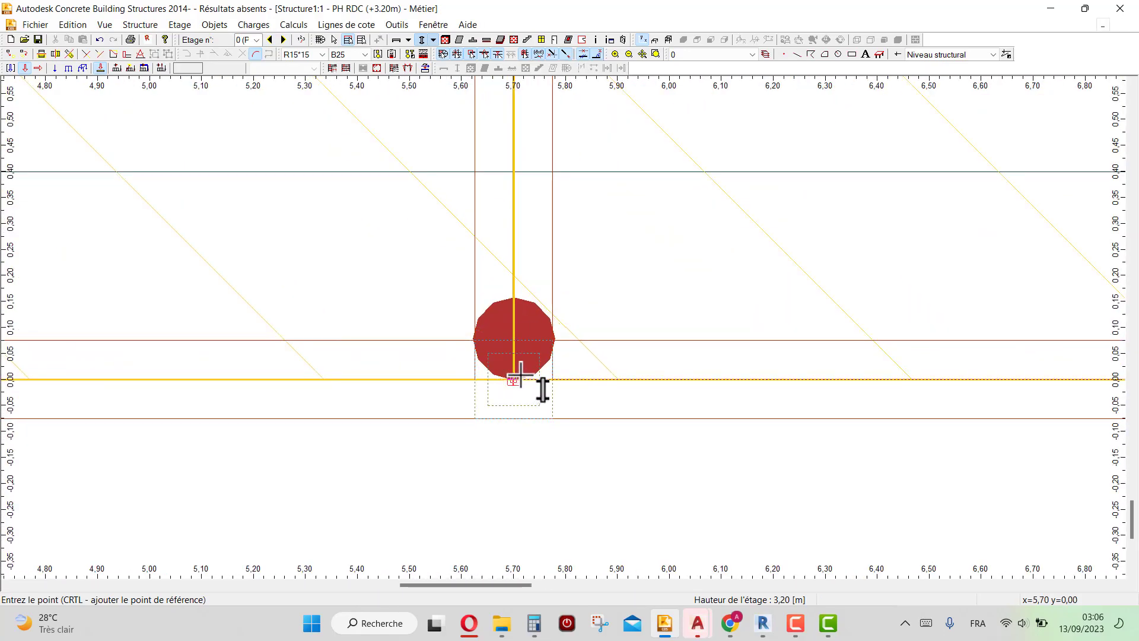
left_click(520, 375)
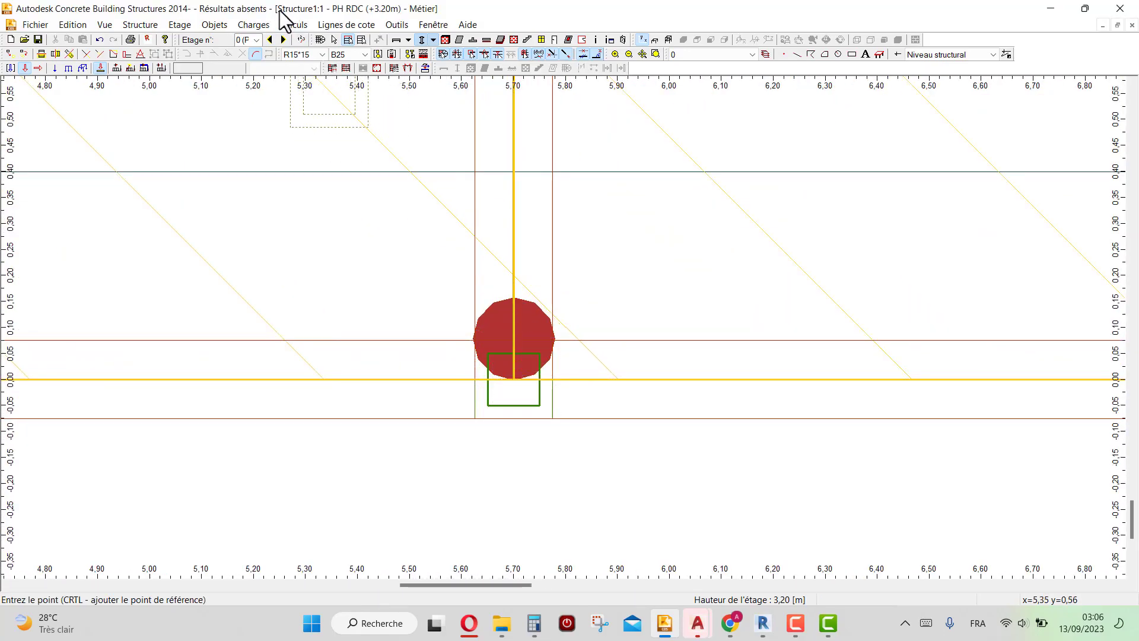
- Go down to the LONGRINES level and add the R15*15 column under the same junction at x=5,70, y=0,00
left_click(272, 40)
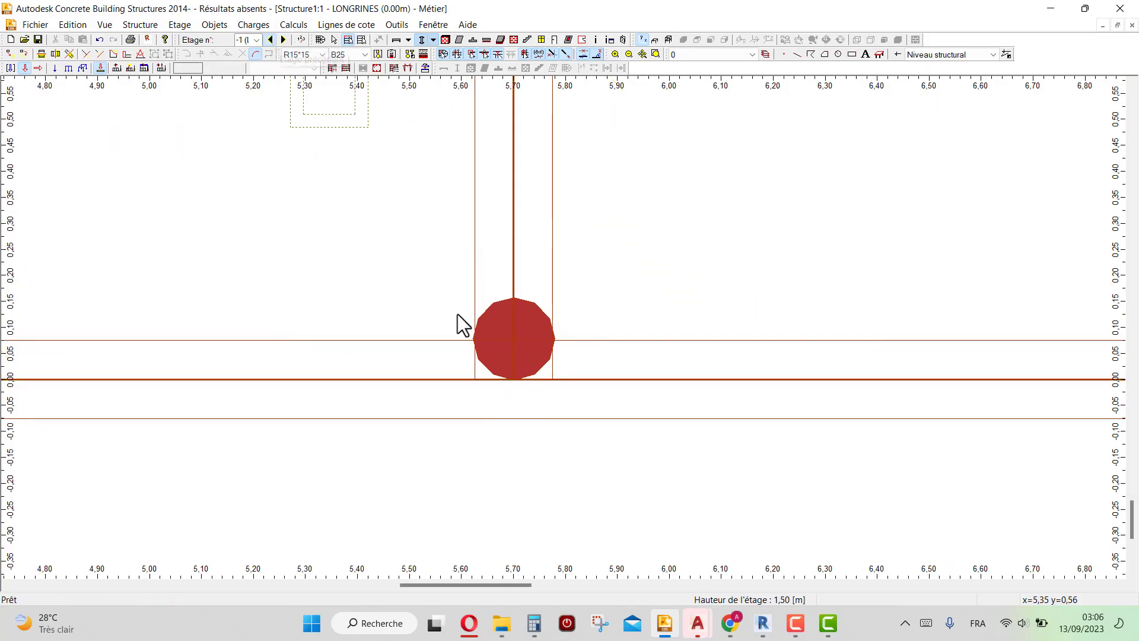
left_click(518, 378)
scroll(487, 411, "down", 5)
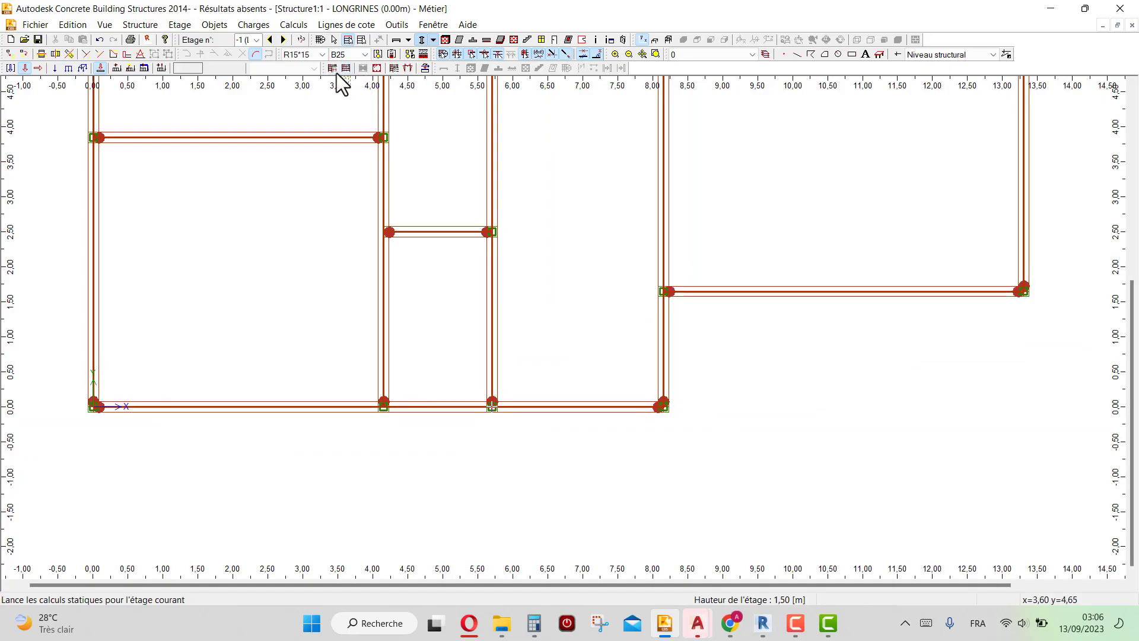
left_click(392, 54)
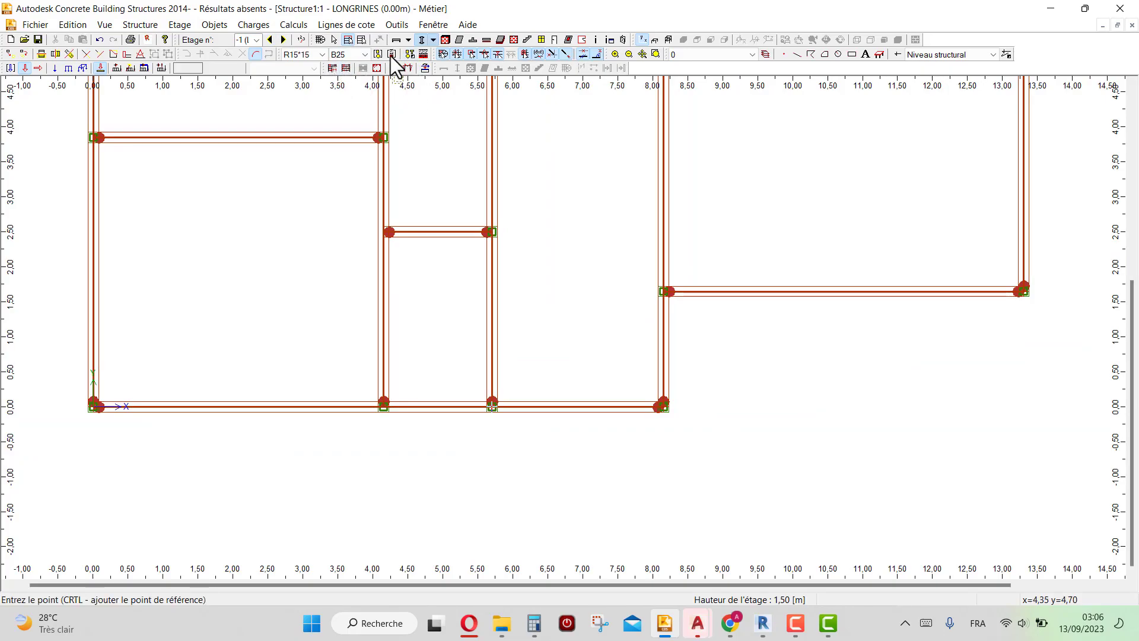
- Return to the PH EDICULE storey and place an R15*15 column at the lower beam corner at x=8,15, y=0,00
left_click(283, 41)
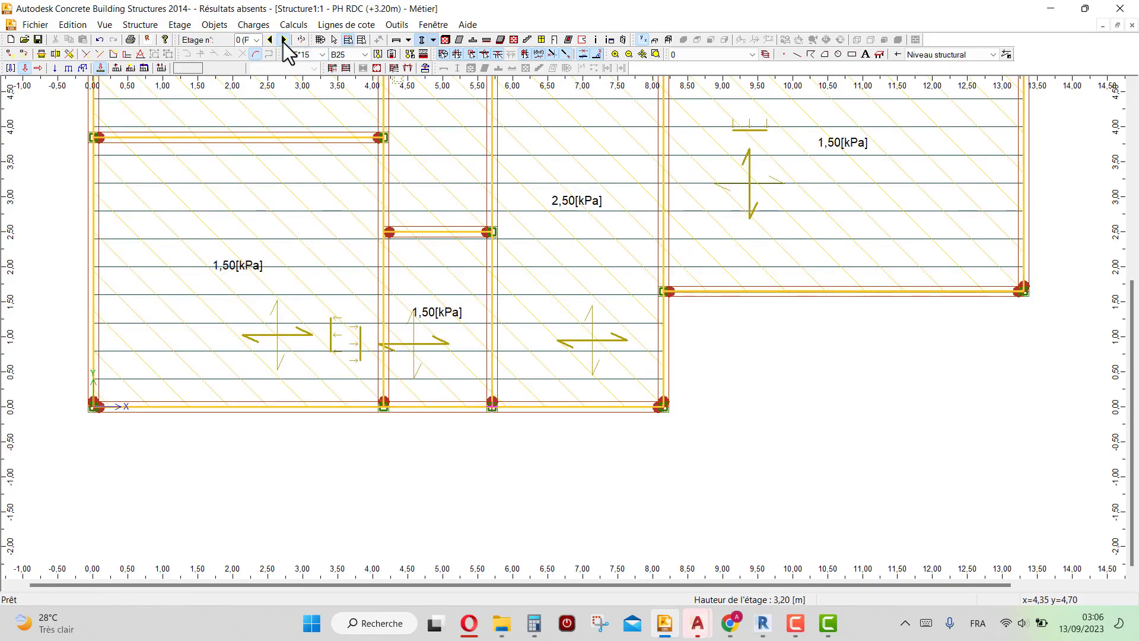
left_click(283, 40)
left_click(283, 40)
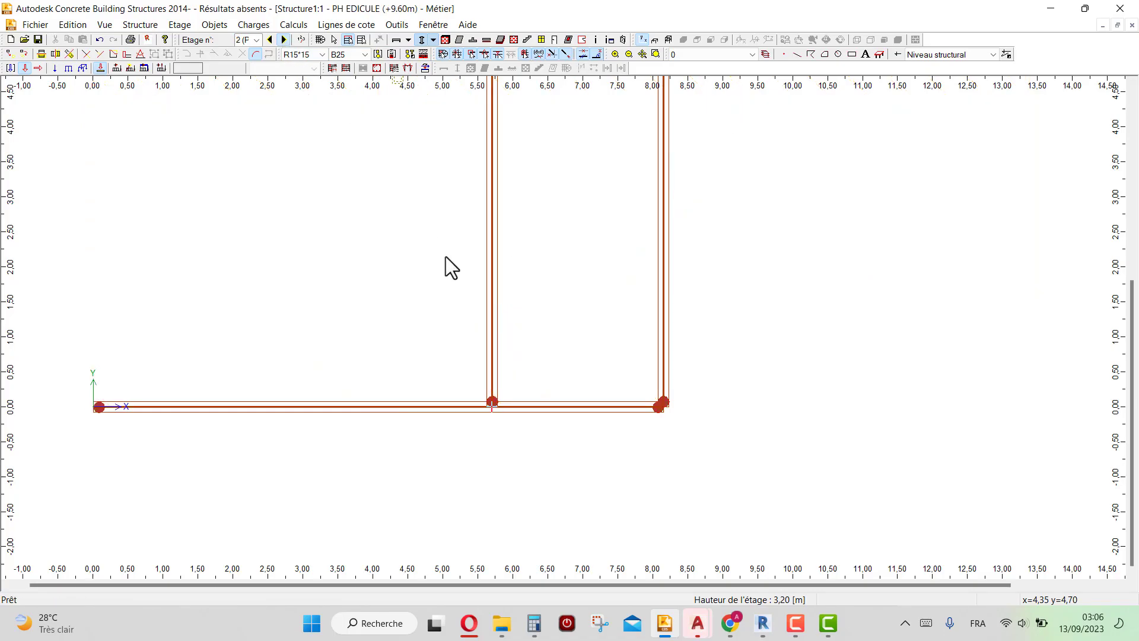
scroll(663, 409, "up", 6)
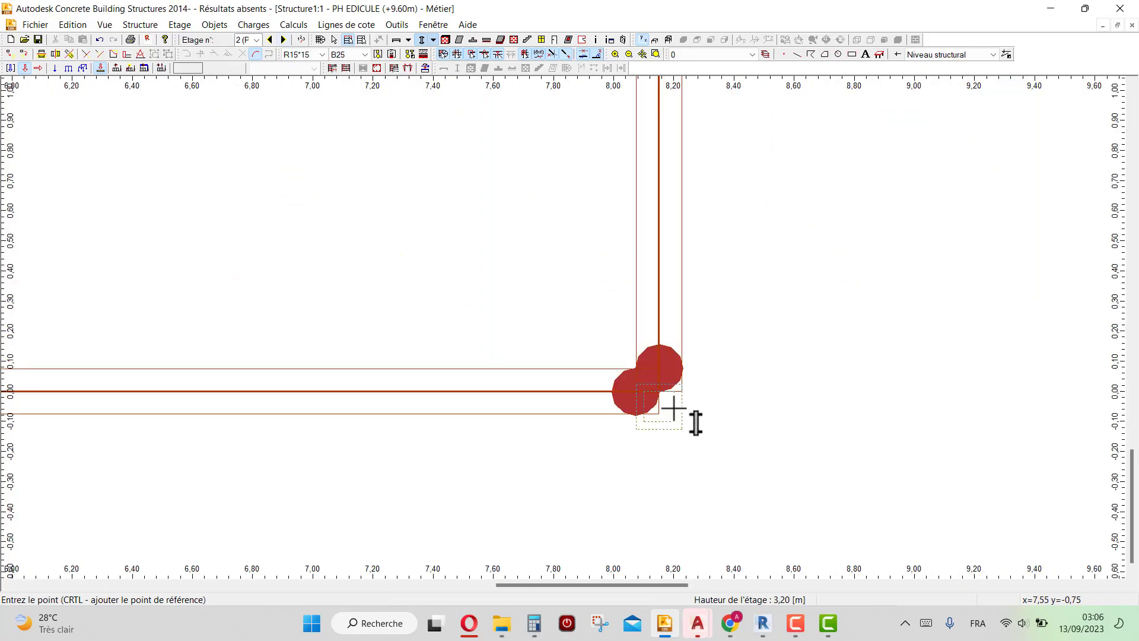
left_click(655, 381)
- Place the fourth R15*15 column of PH EDICULE at x=5,70, y=0,00 and end column placement
scroll(700, 458, "down", 6)
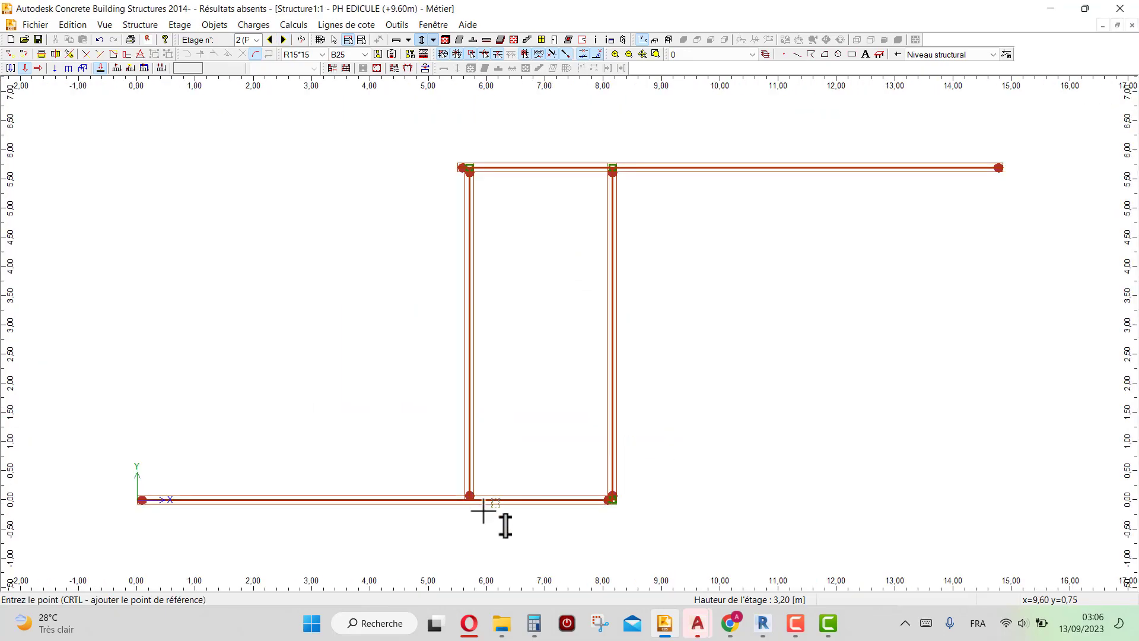
scroll(469, 498, "up", 3)
scroll(519, 461, "up", 3)
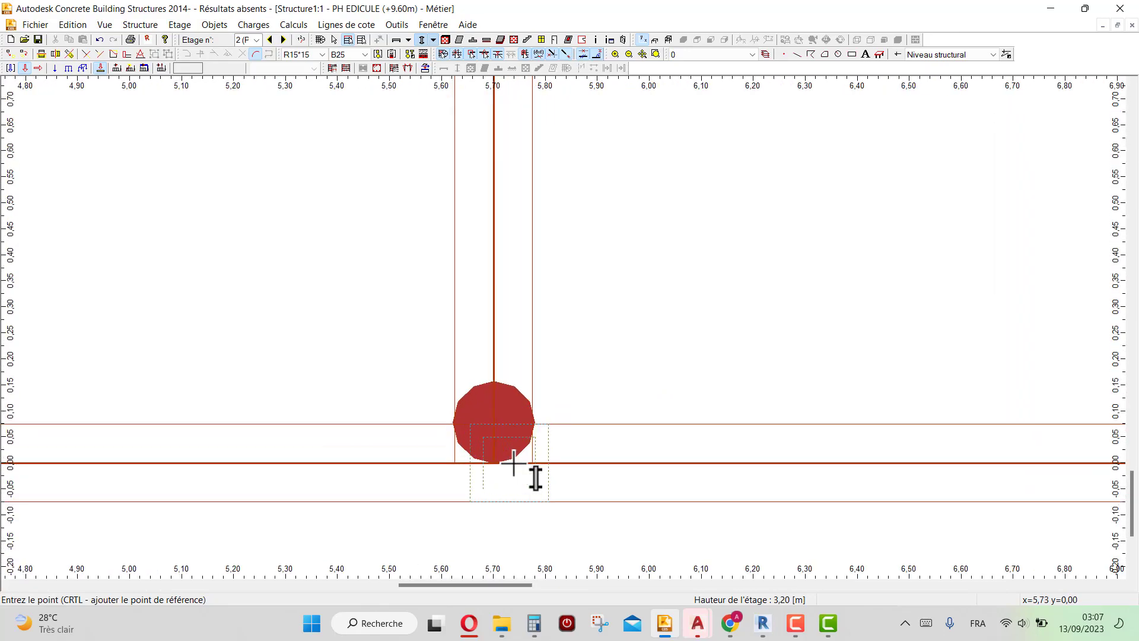
left_click(494, 463)
key("Escape")
- Delete the upper horizontal beam along y=5,70 that extends beyond the panel on PH EDICULE
scroll(495, 454, "down", 5)
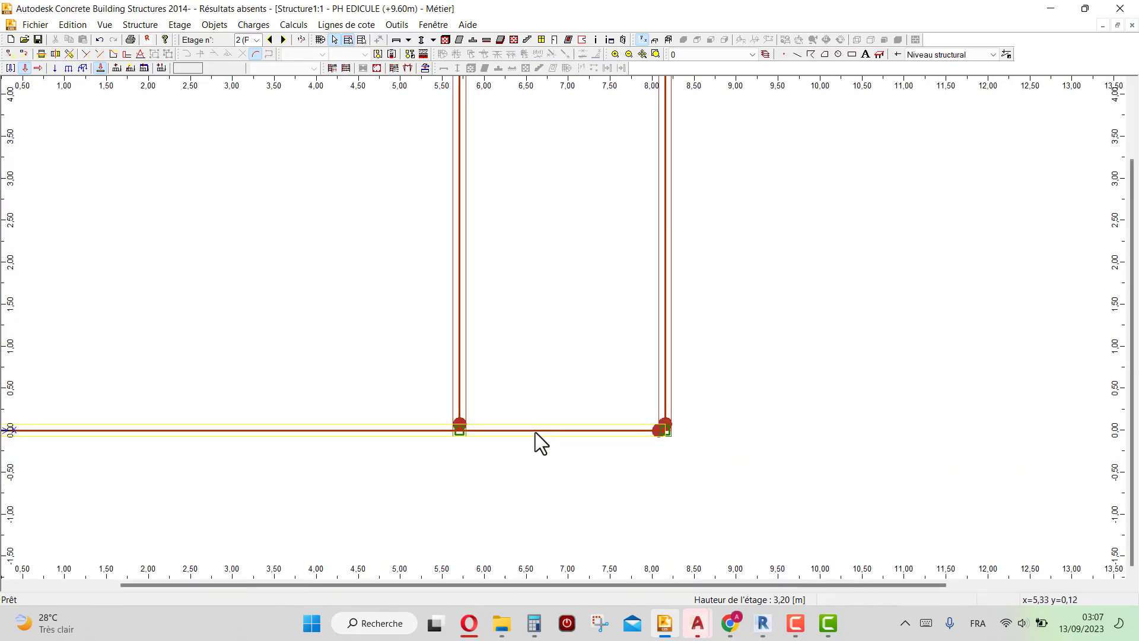
scroll(643, 463, "down", 1)
left_click(1007, 170)
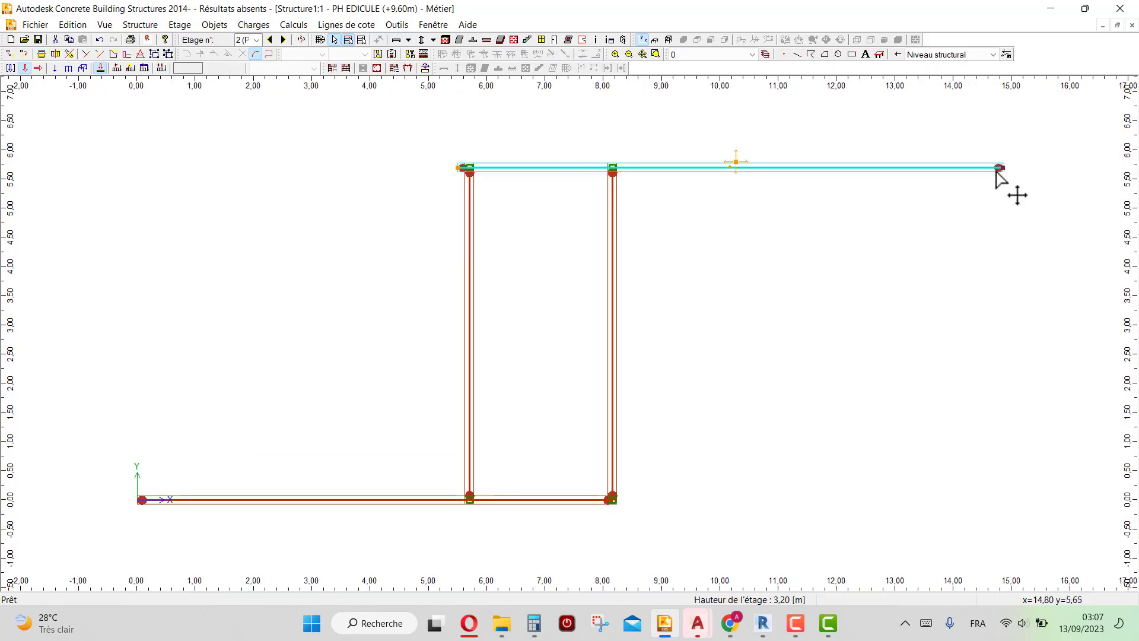
key("Delete")
- Draw an R15*30 B25 beam along y=5,70 between the columns at x=5,70 and x=8,15, and end beam placement
scroll(552, 124, "up", 3)
scroll(482, 93, "down", 3)
left_click(397, 40)
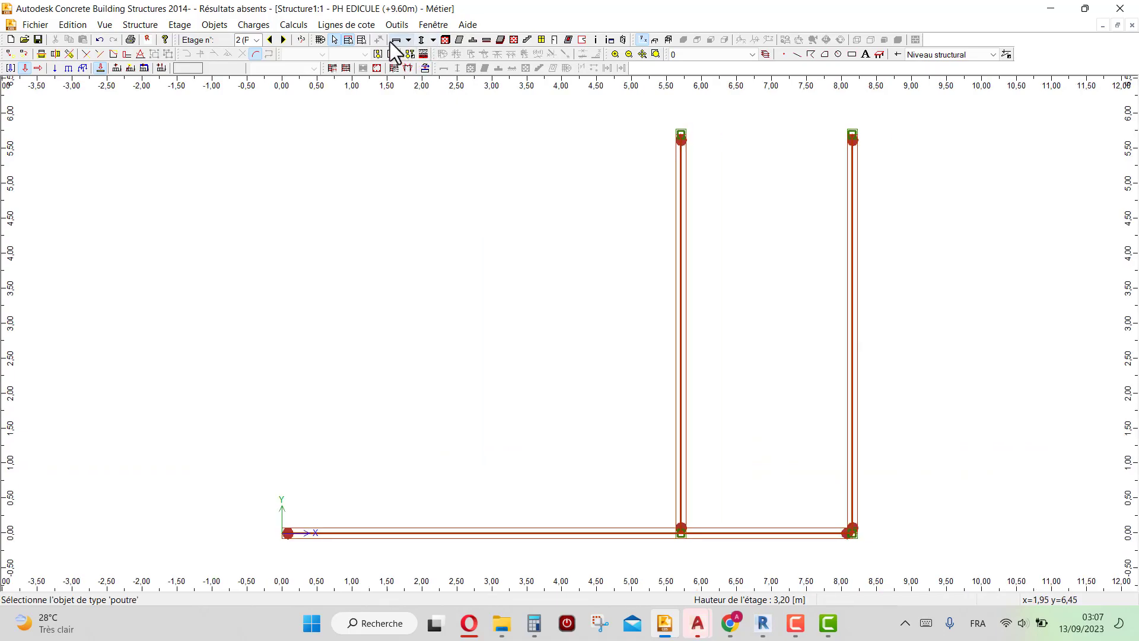
scroll(684, 111, "up", 3)
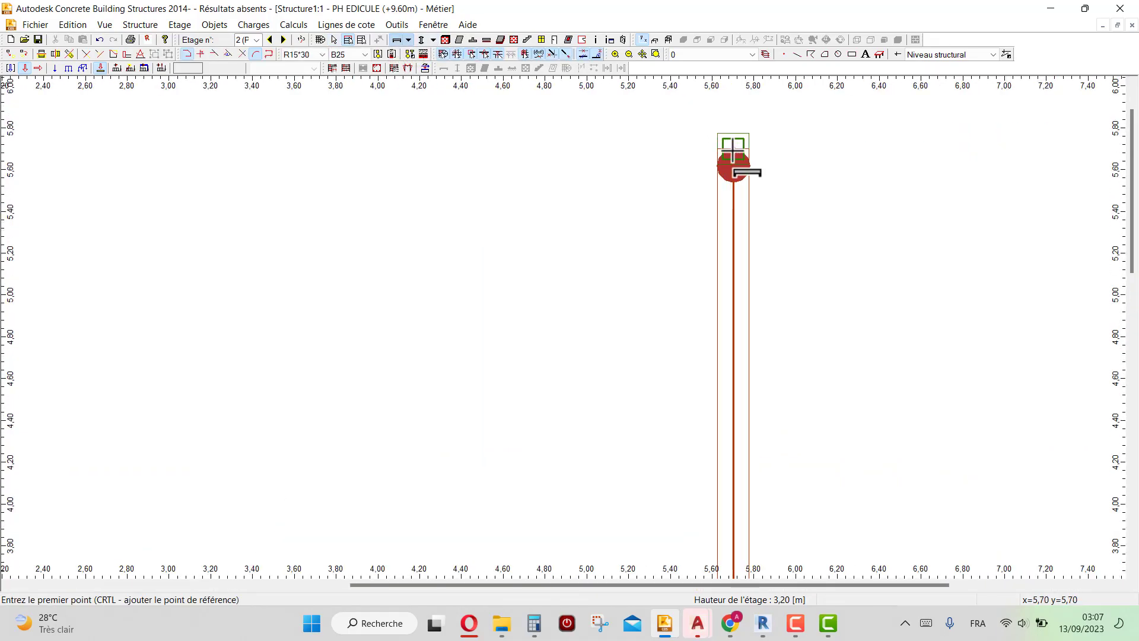
left_click(259, 326)
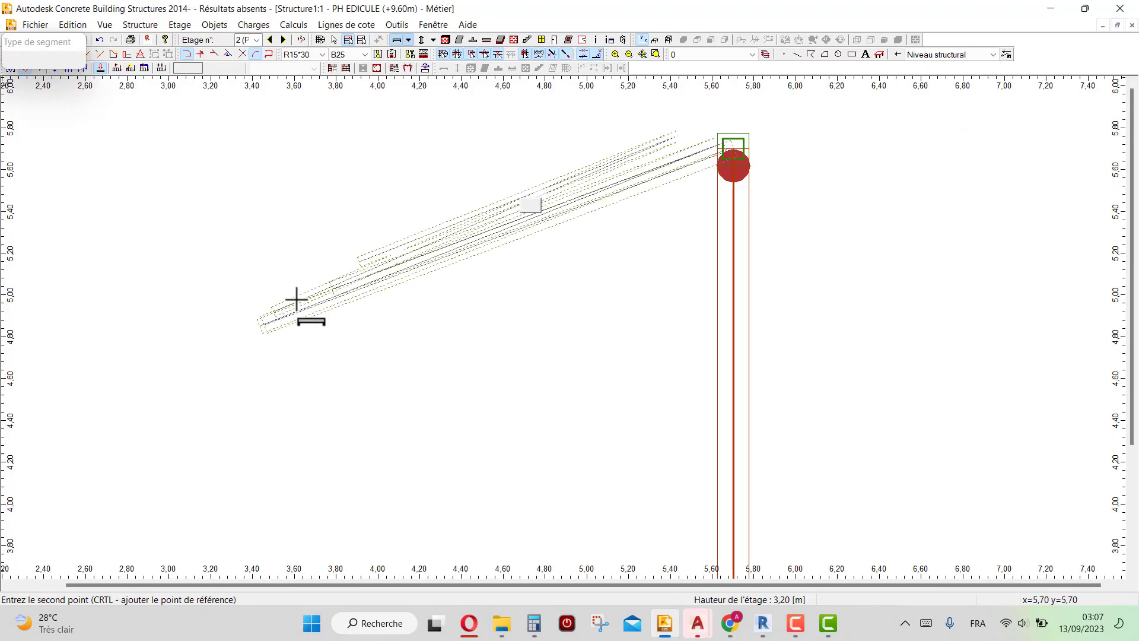
scroll(326, 290, "down", 3)
scroll(709, 234, "up", 1)
scroll(750, 194, "up", 3)
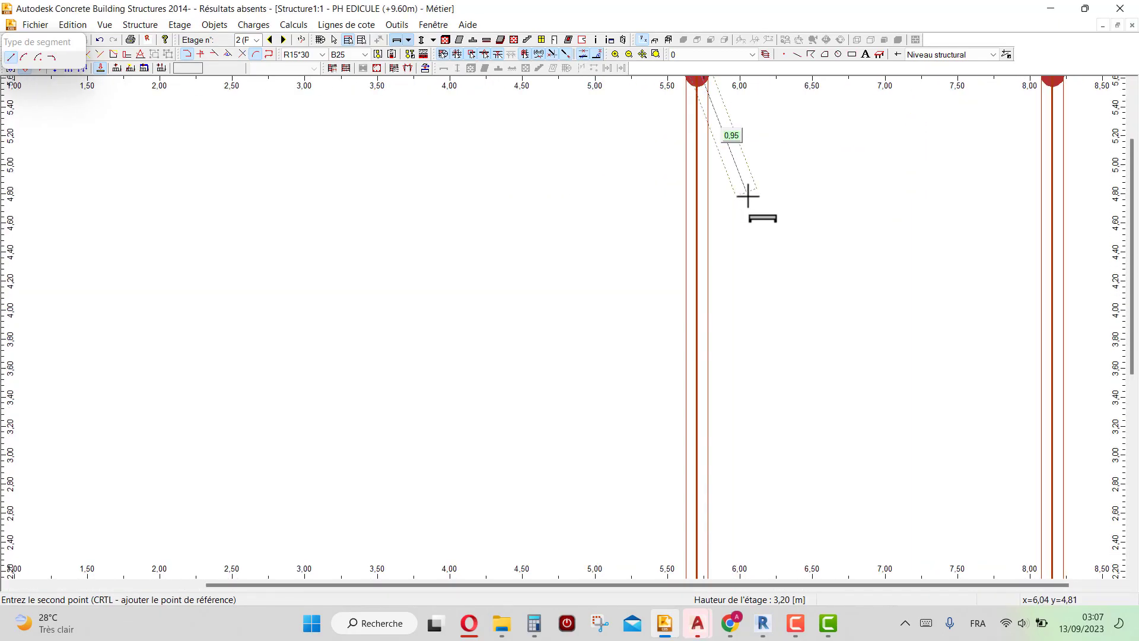
scroll(613, 341, "down", 4)
scroll(707, 242, "up", 4)
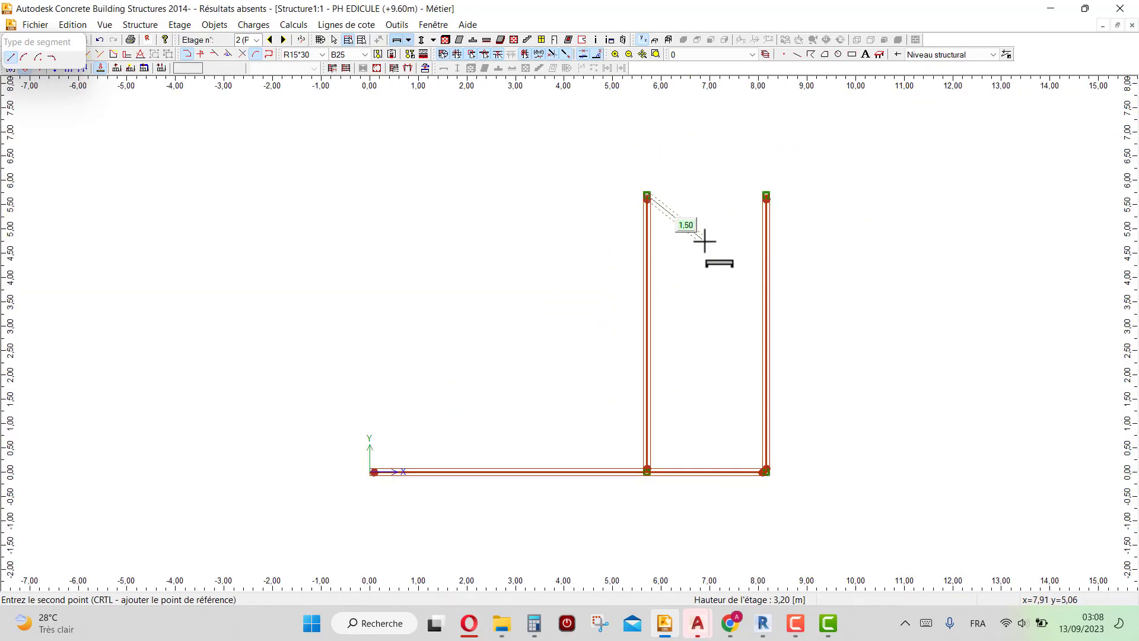
scroll(766, 193, "down", 2)
scroll(808, 155, "up", 2)
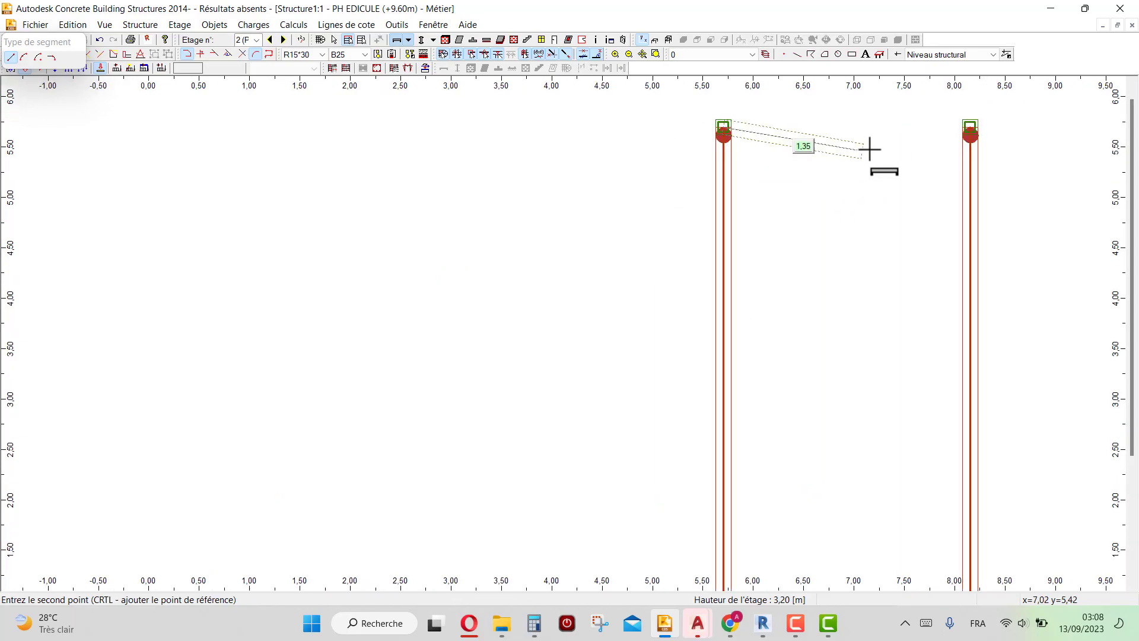
scroll(979, 119, "up", 2)
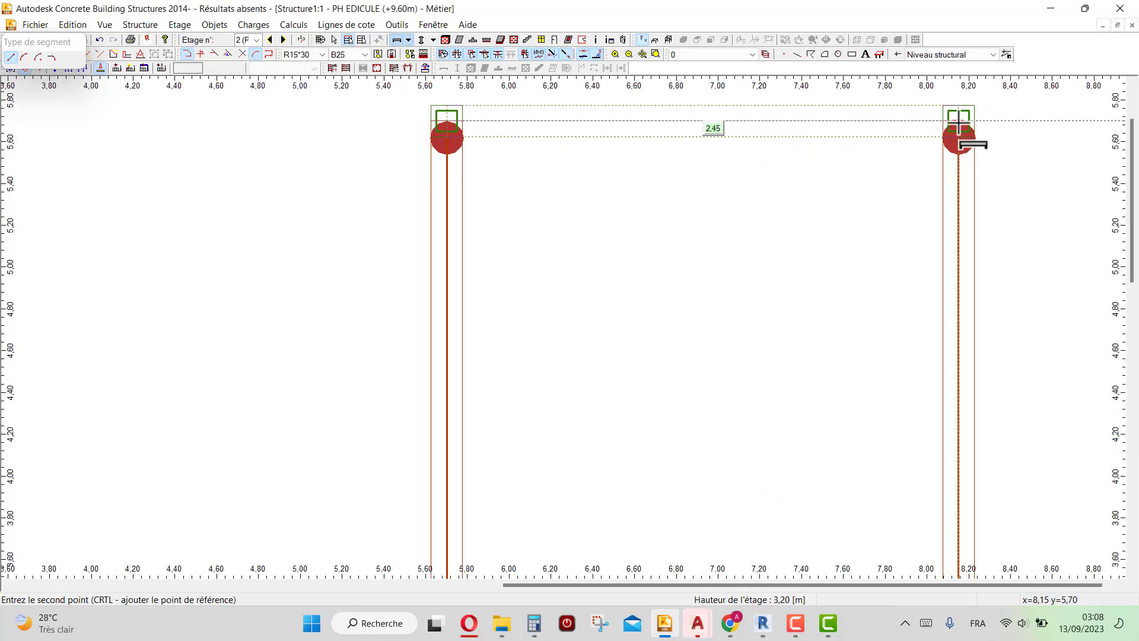
left_click(961, 124)
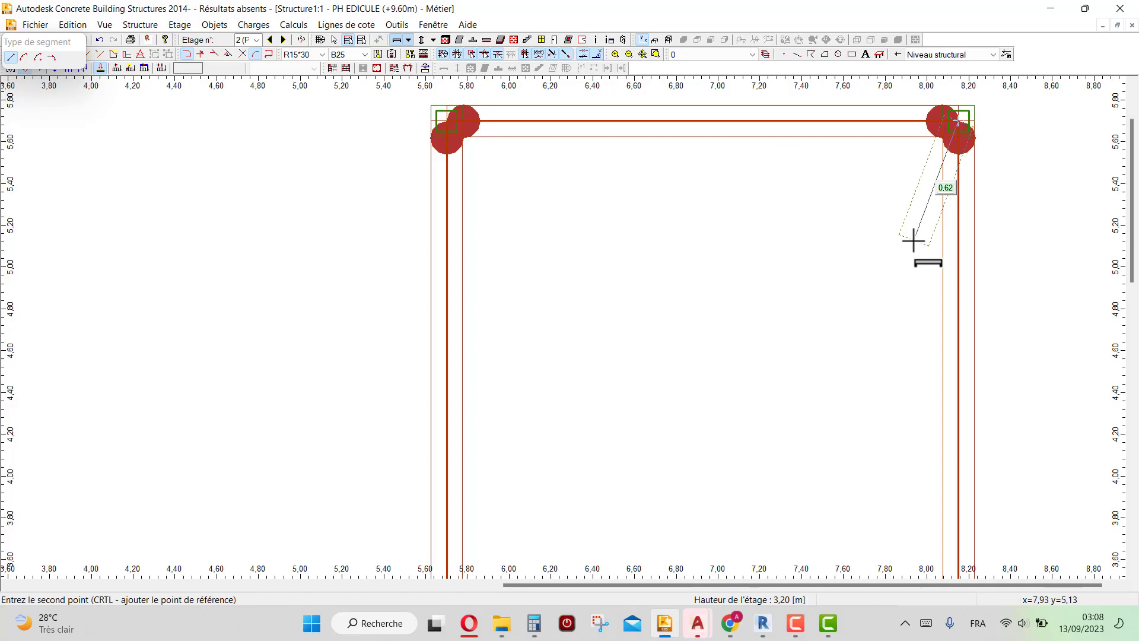
key("Escape")
scroll(912, 232, "down", 4)
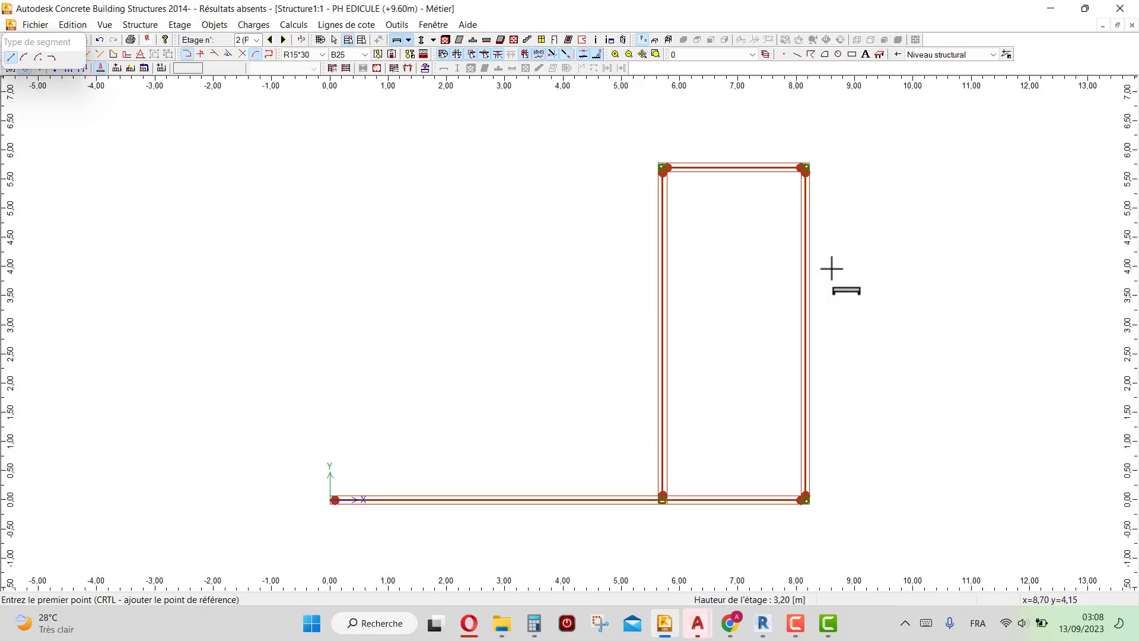
key("Escape")
- Replace the long beam along y=0,00 with an R15*30 beam between the columns at x=5,70 and x=8,15
left_click(535, 507)
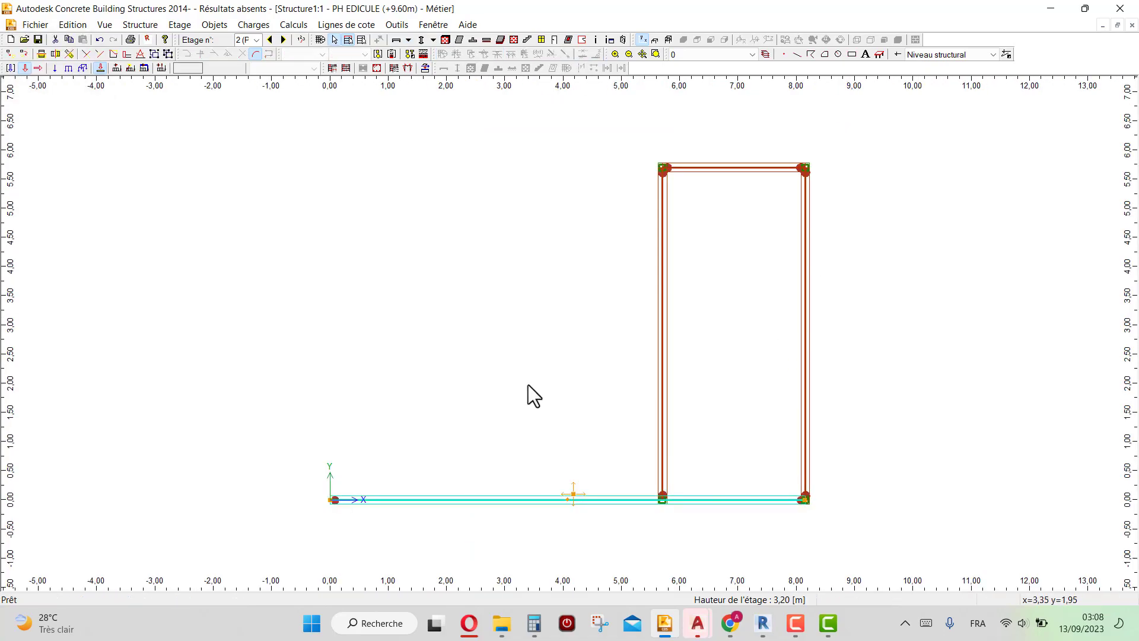
key("Delete")
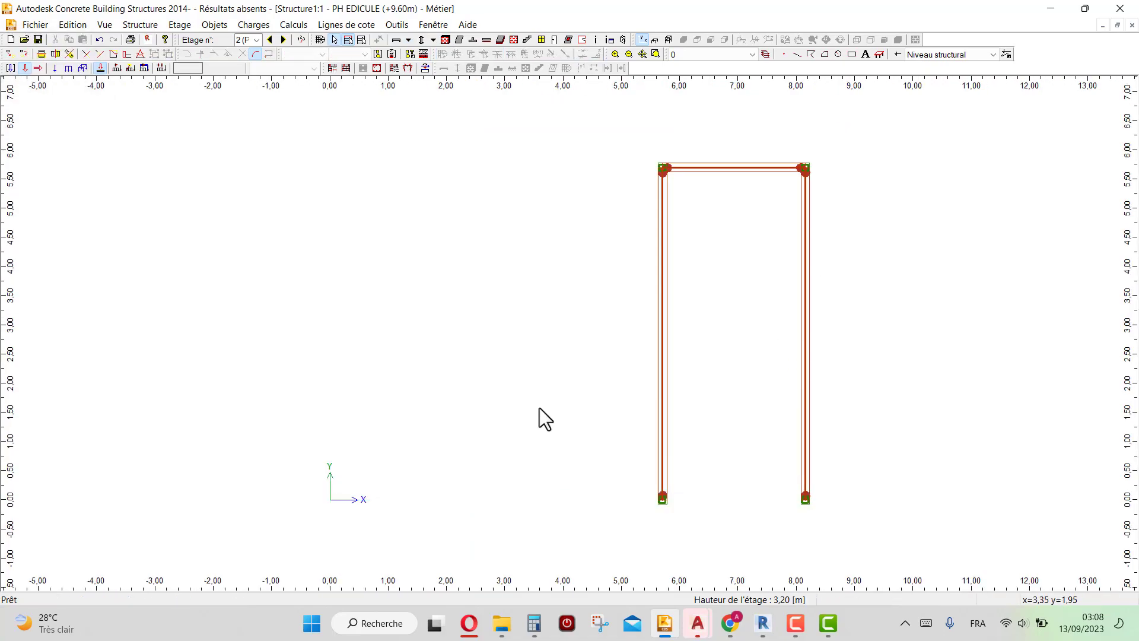
left_click(396, 40)
scroll(682, 480, "up", 3)
scroll(623, 451, "down", 3)
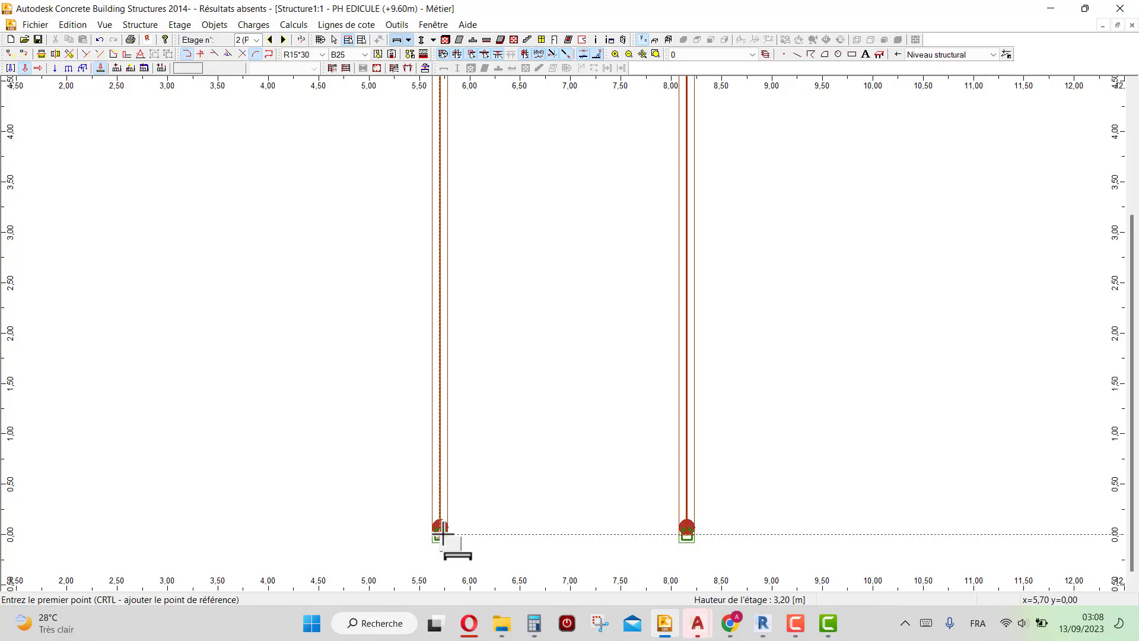
left_click(441, 534)
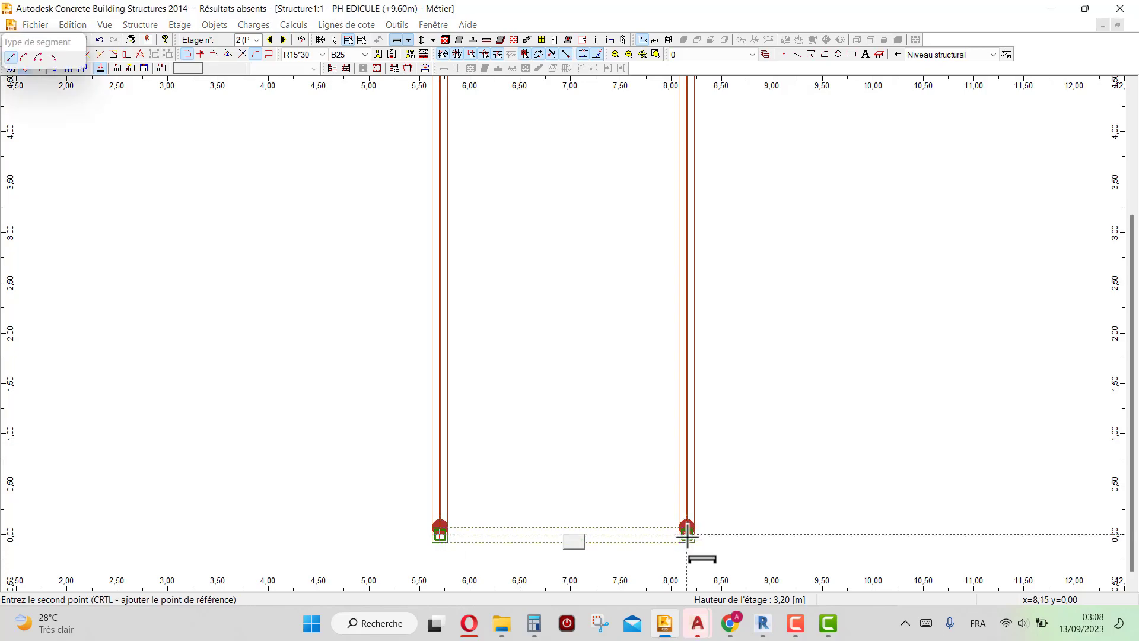
left_click(687, 534)
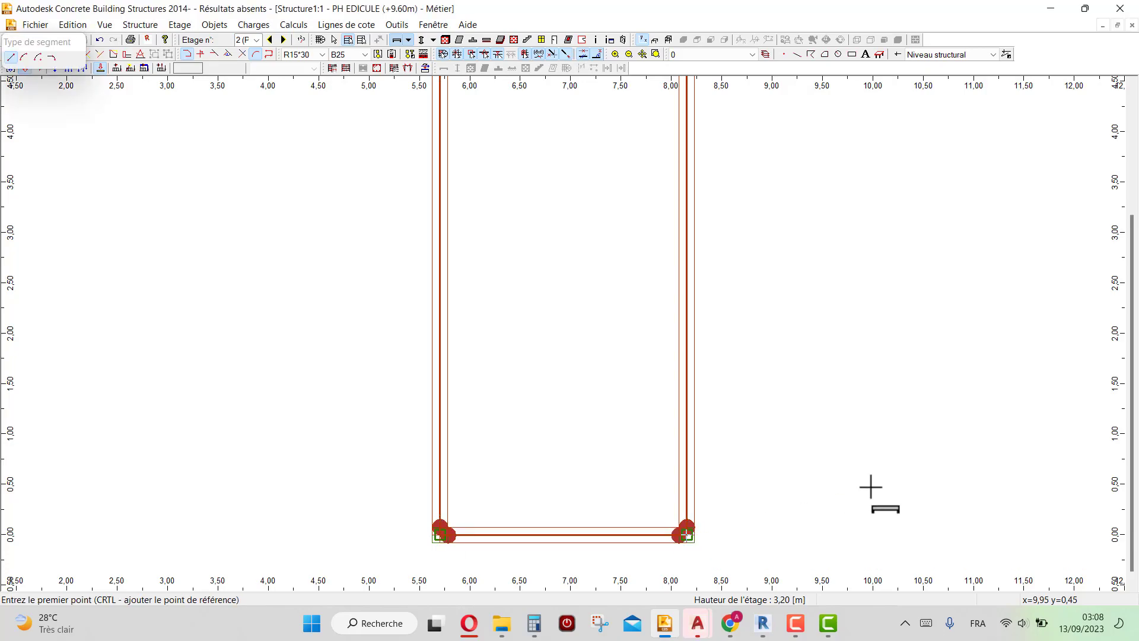
key("Escape")
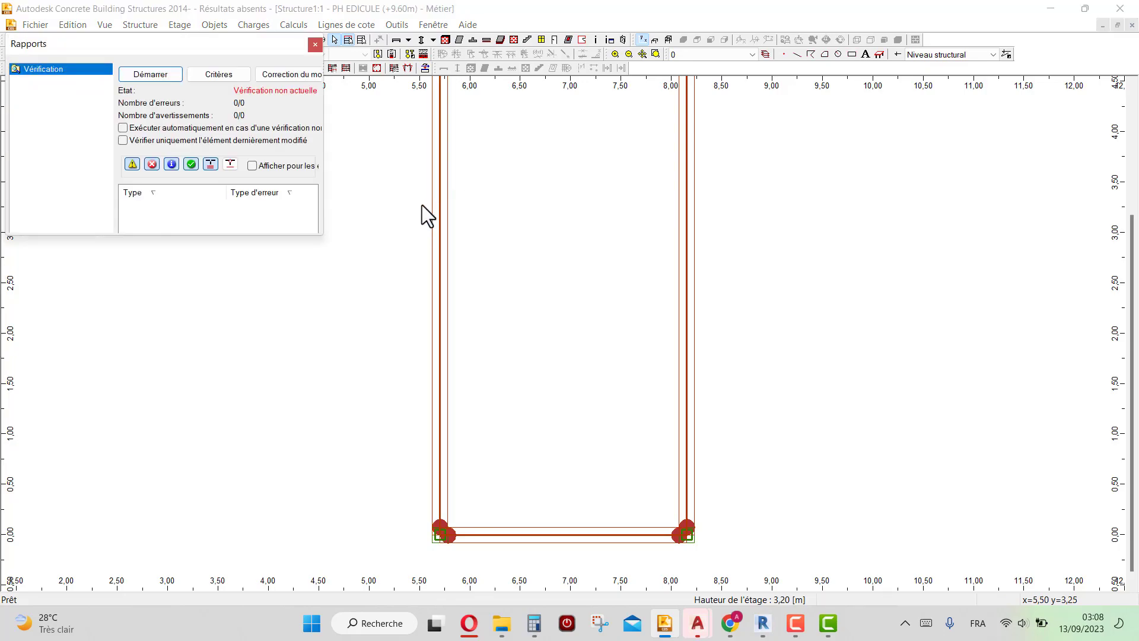
- Run the model verification and close the report
left_click(163, 78)
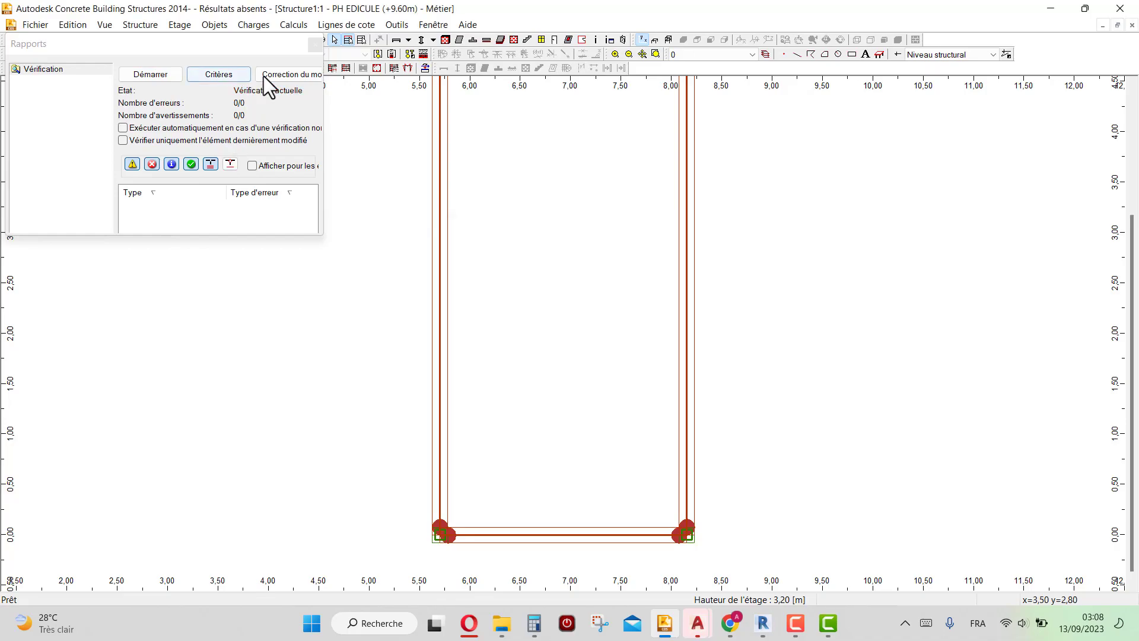
left_click(315, 44)
key("ctrl+d")
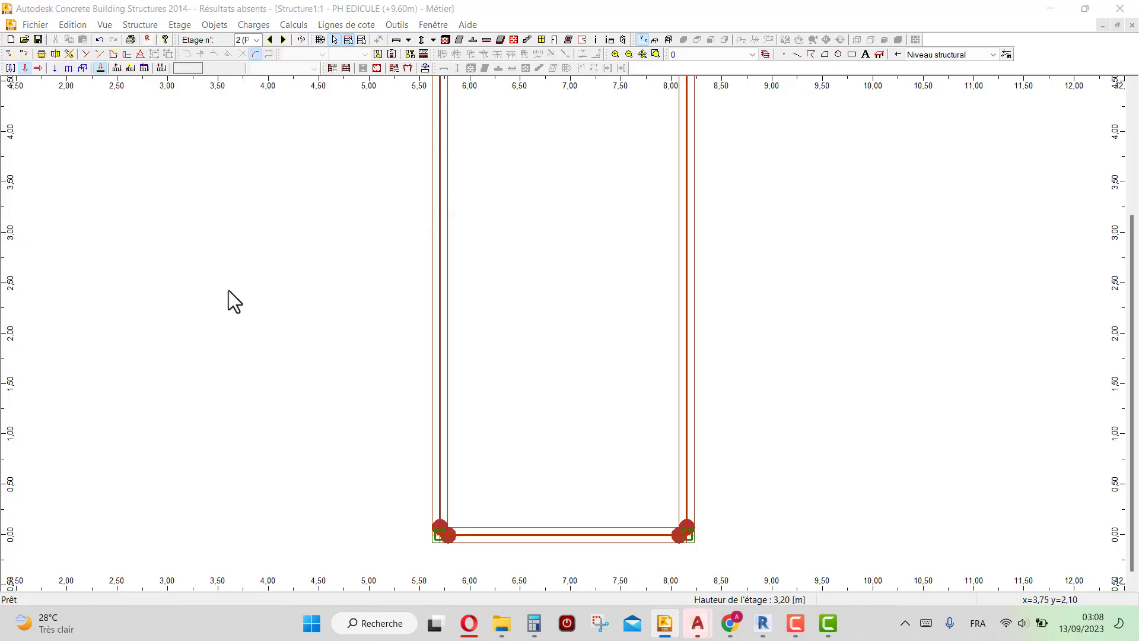
left_click(196, 247)
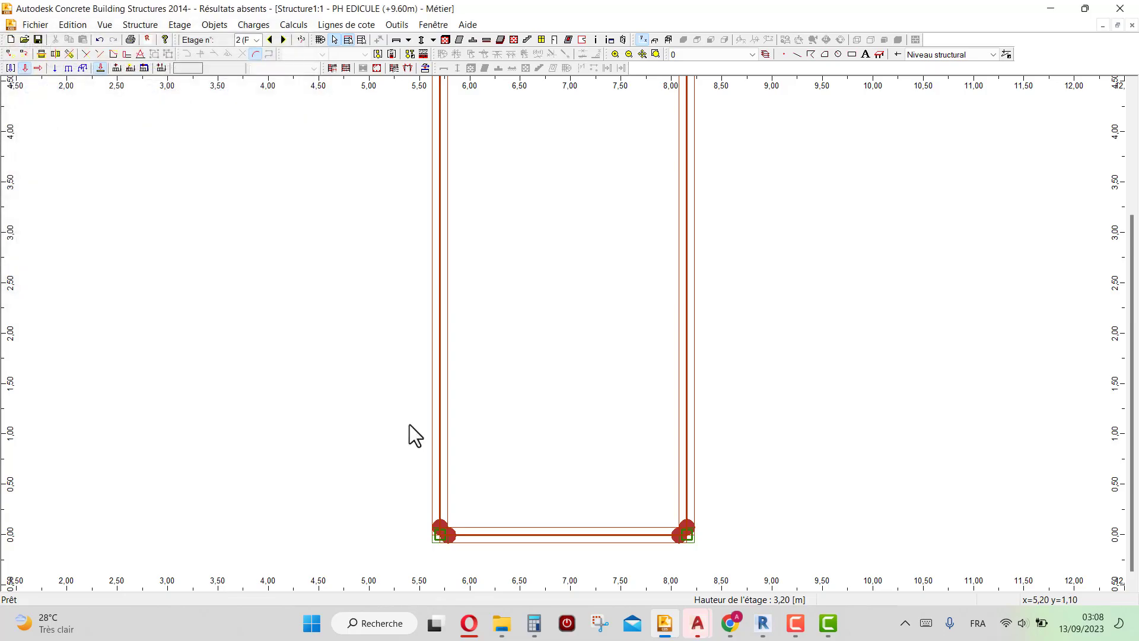
- Examine the entire structure in a rotated 3D view and return to the PH EDICULE plan
scroll(409, 425, "down", 3)
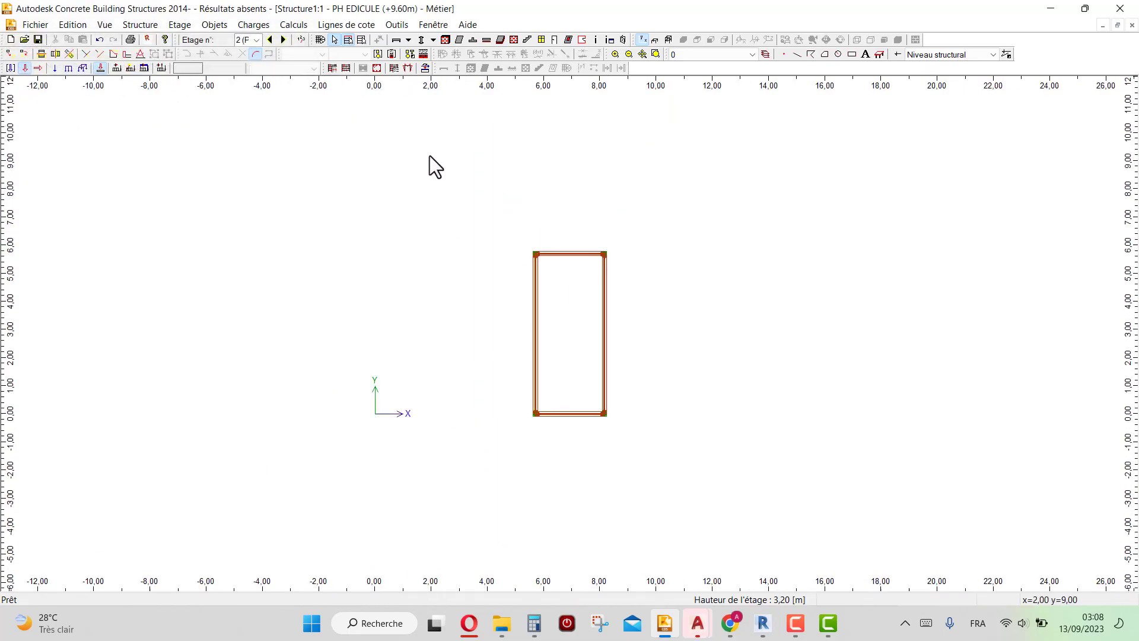
left_click(669, 39)
left_click_drag(298, 251, 374, 254)
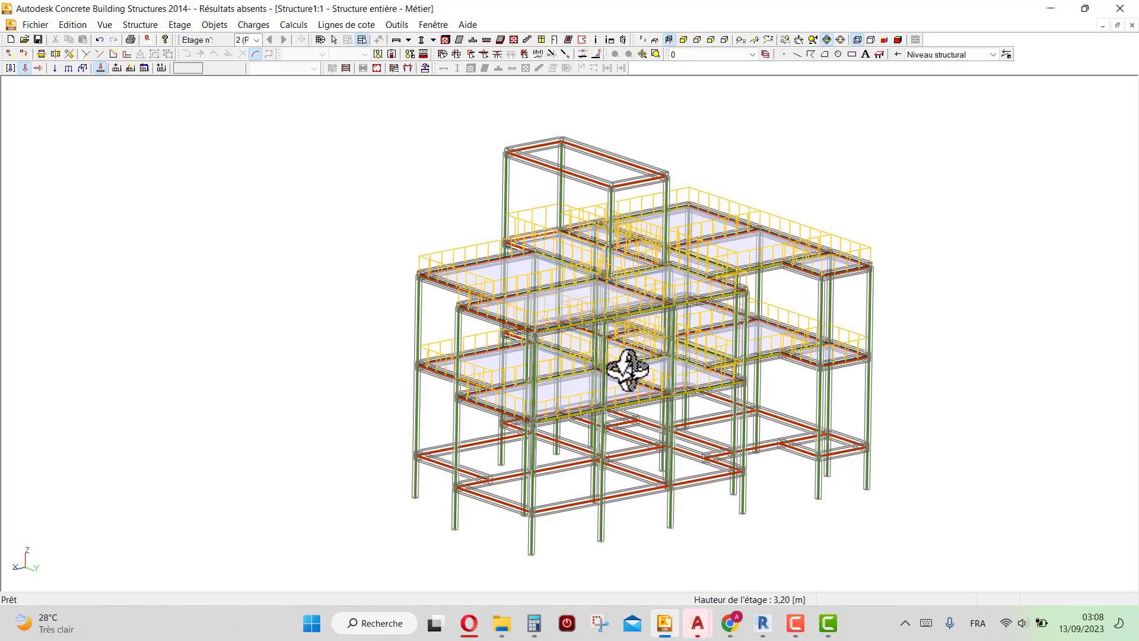
left_click(643, 40)
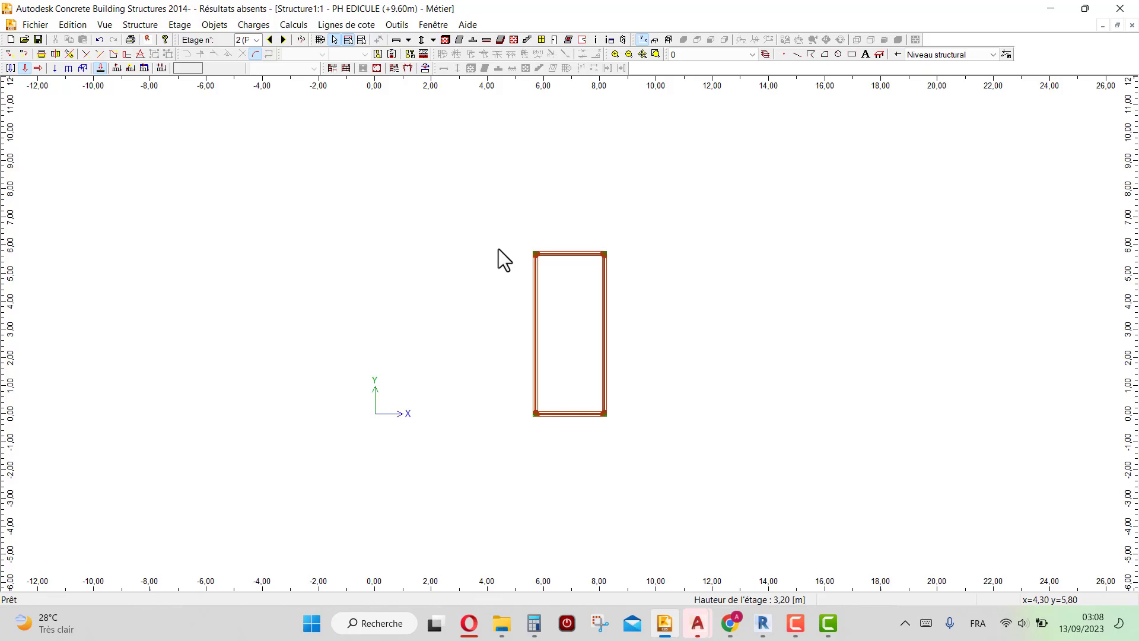
- Place a 12+4 slab in B25 inside the closed beam contour of PH EDICULE and end slab placement
left_click(460, 39)
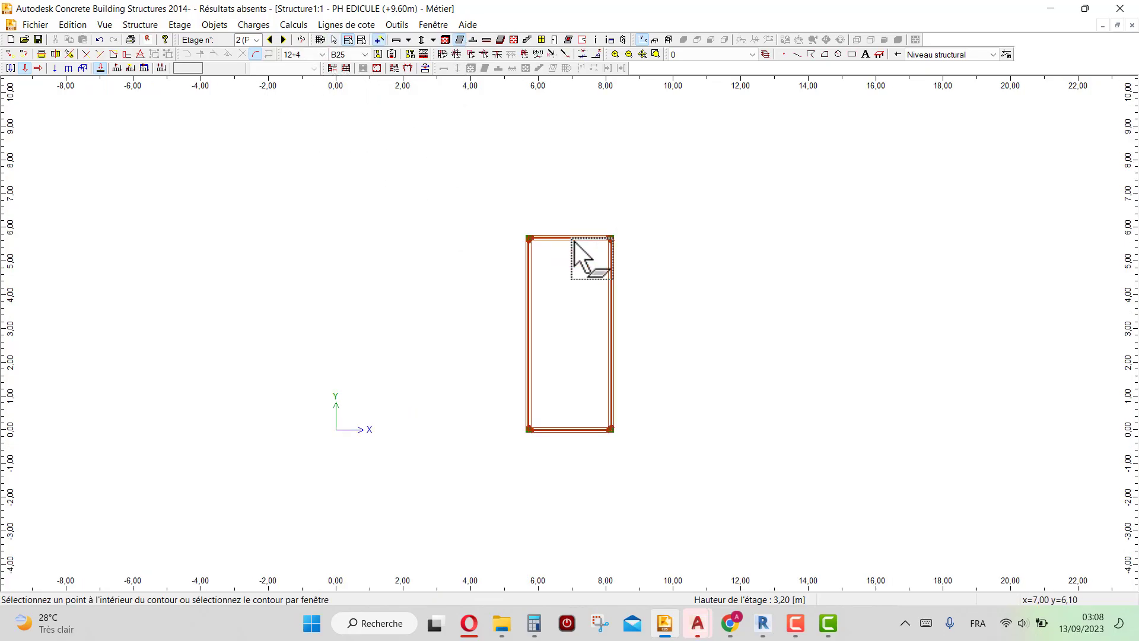
scroll(574, 241, "up", 3)
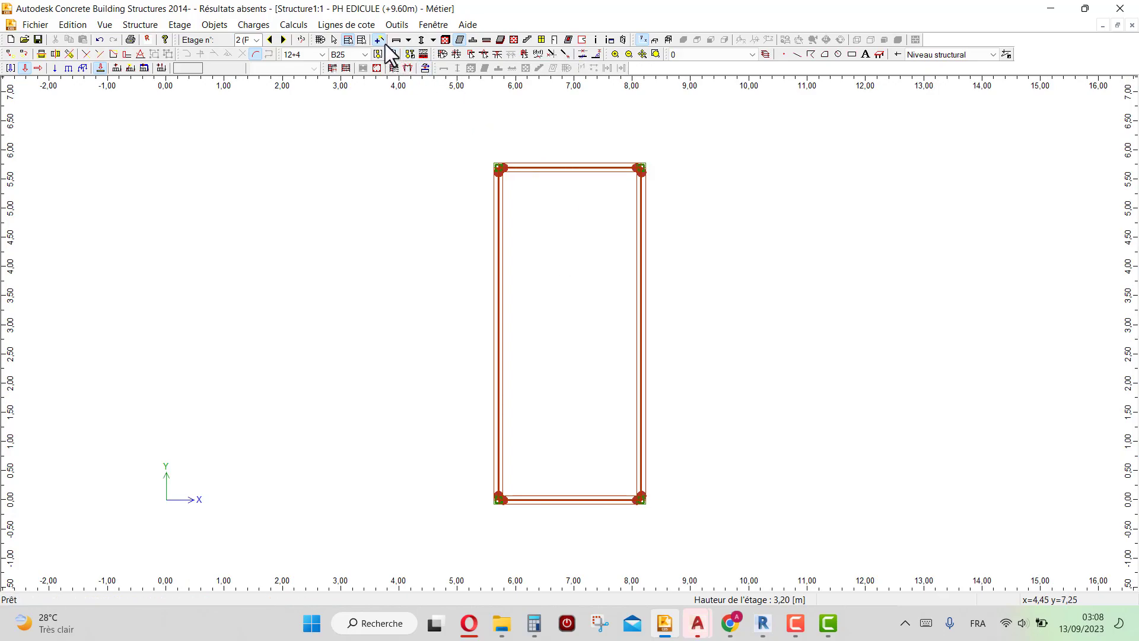
left_click(561, 249)
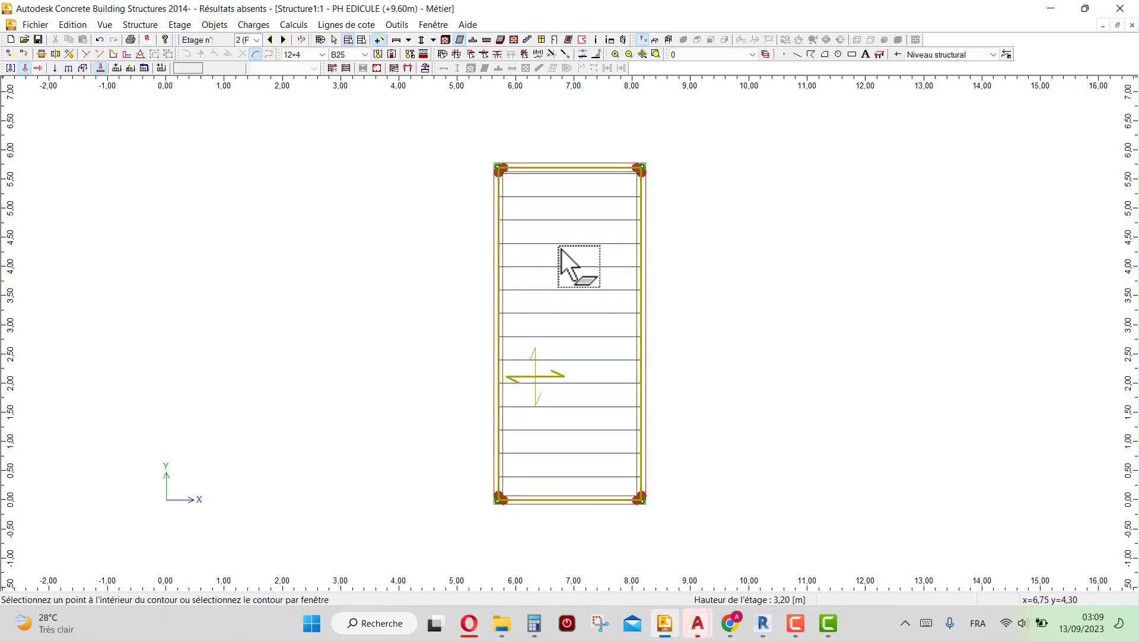
left_click(213, 230)
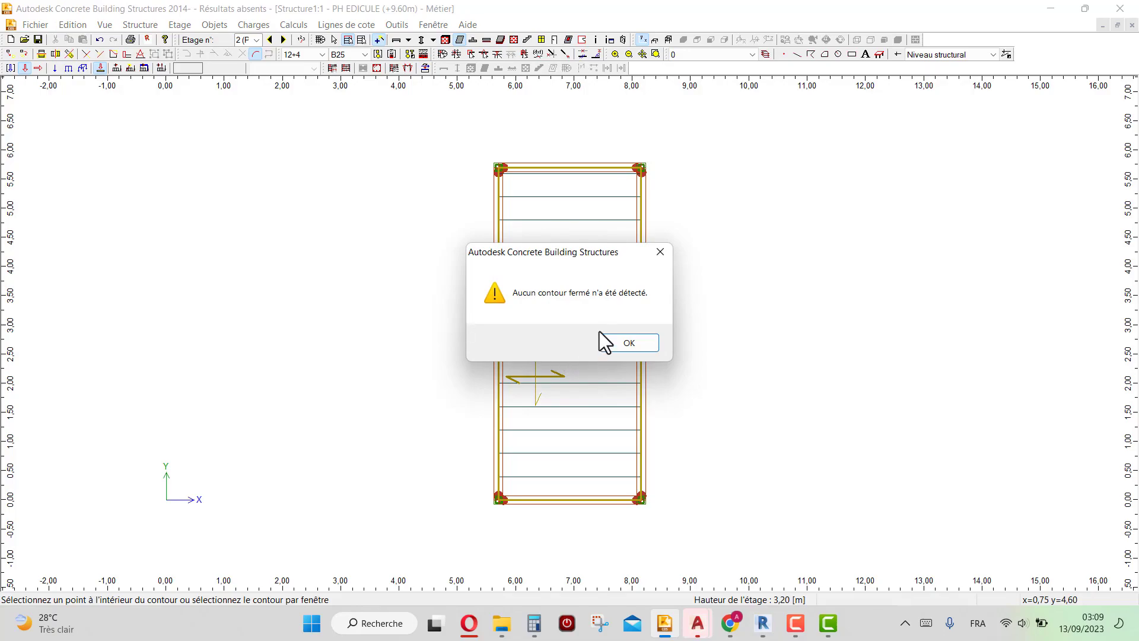
left_click(617, 344)
key("Escape")
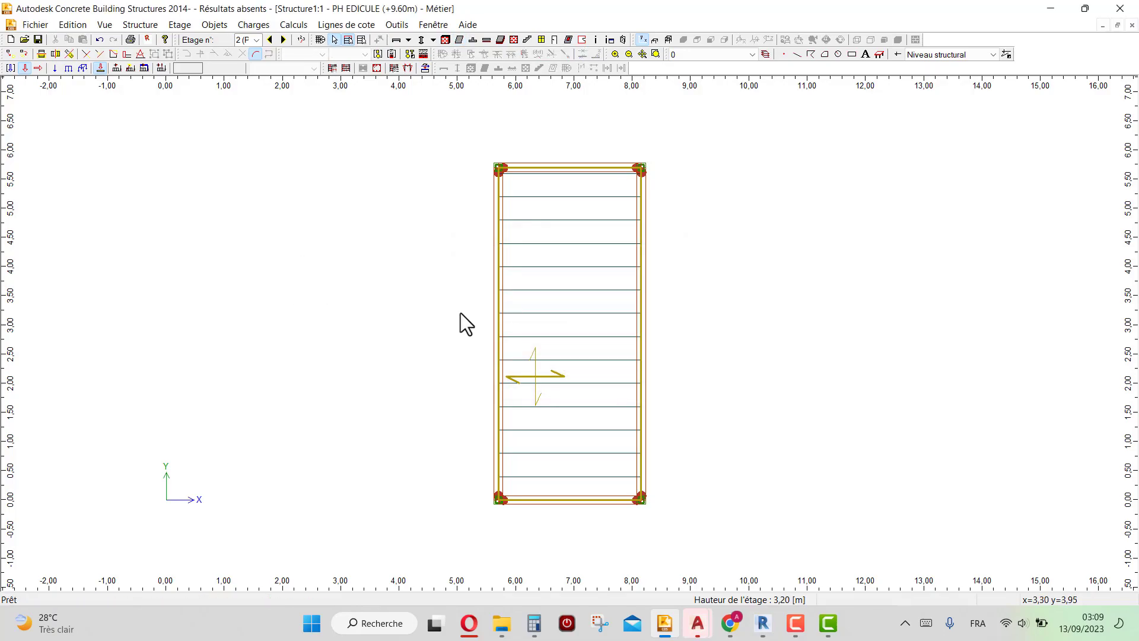
- Define the slab's span direction in its calculation options by using the beam along y=5,70 as reference, and close its properties
left_click(539, 382)
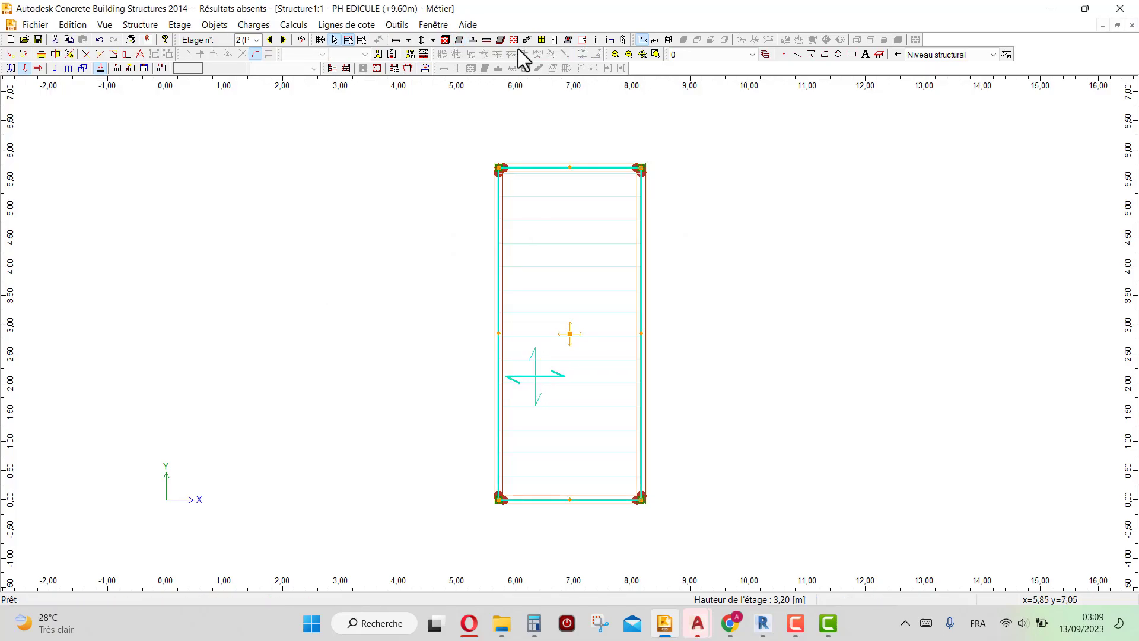
left_click(595, 40)
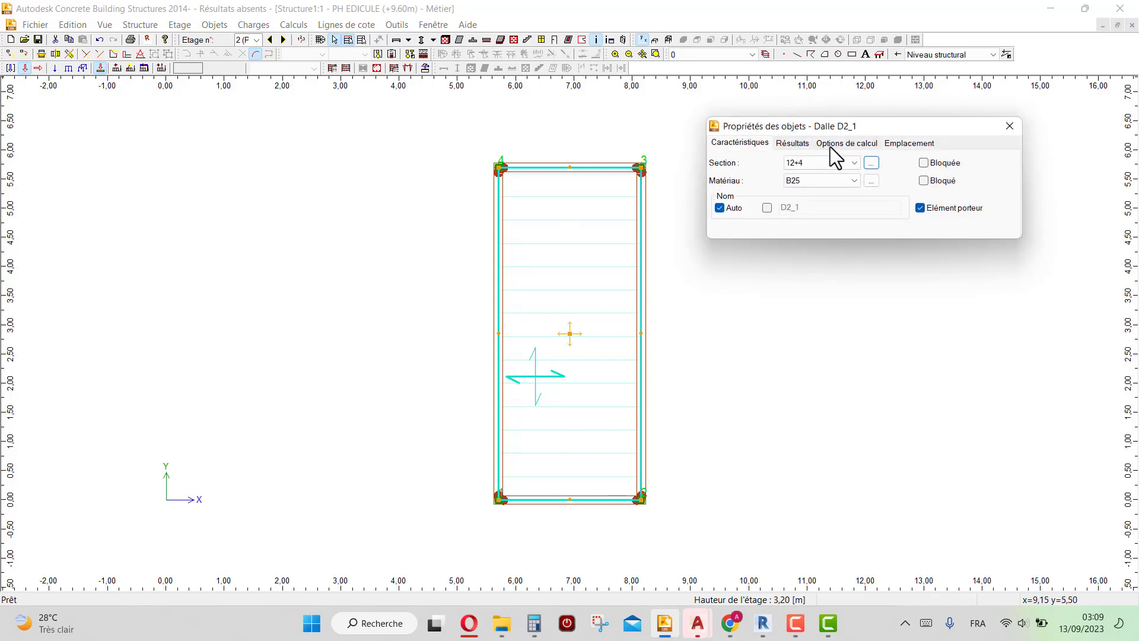
left_click(836, 144)
left_click(733, 171)
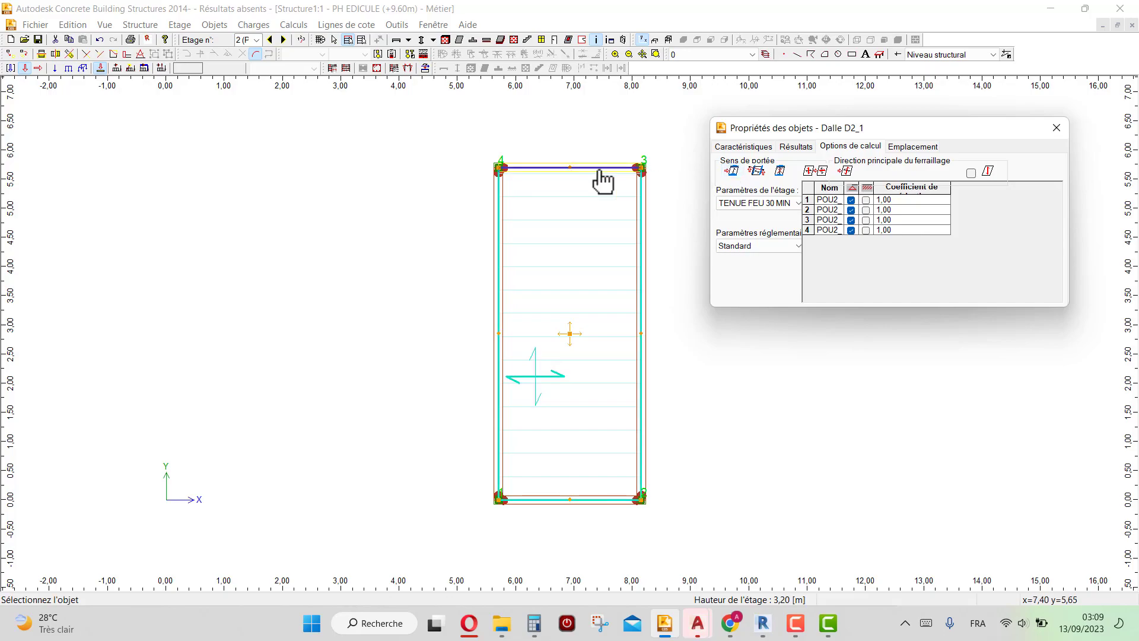
left_click(599, 168)
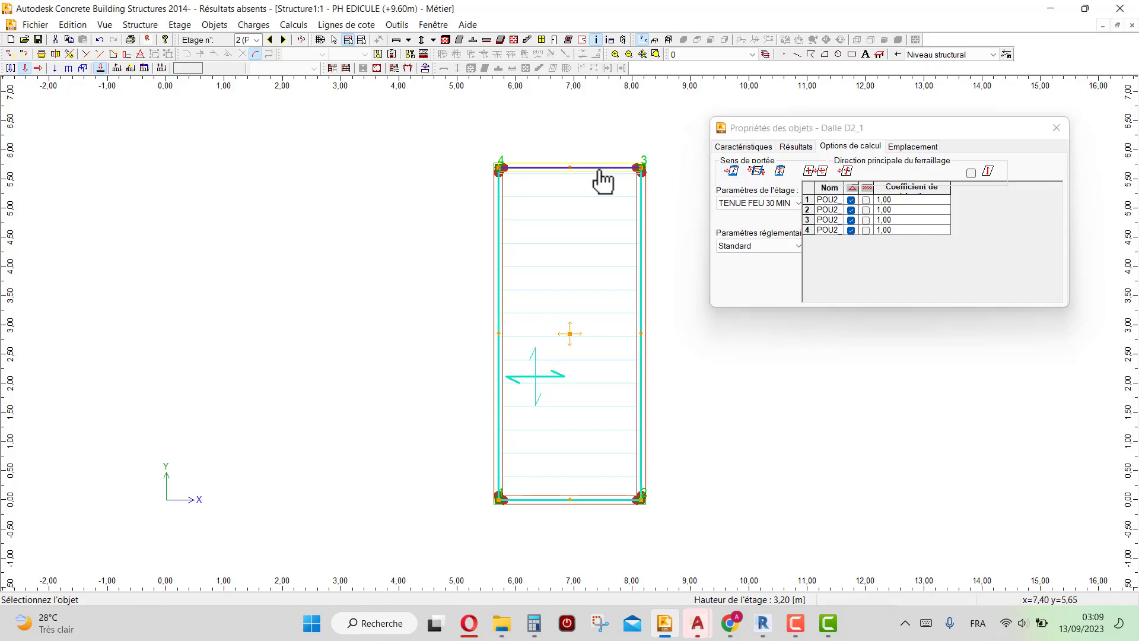
left_click(1056, 128)
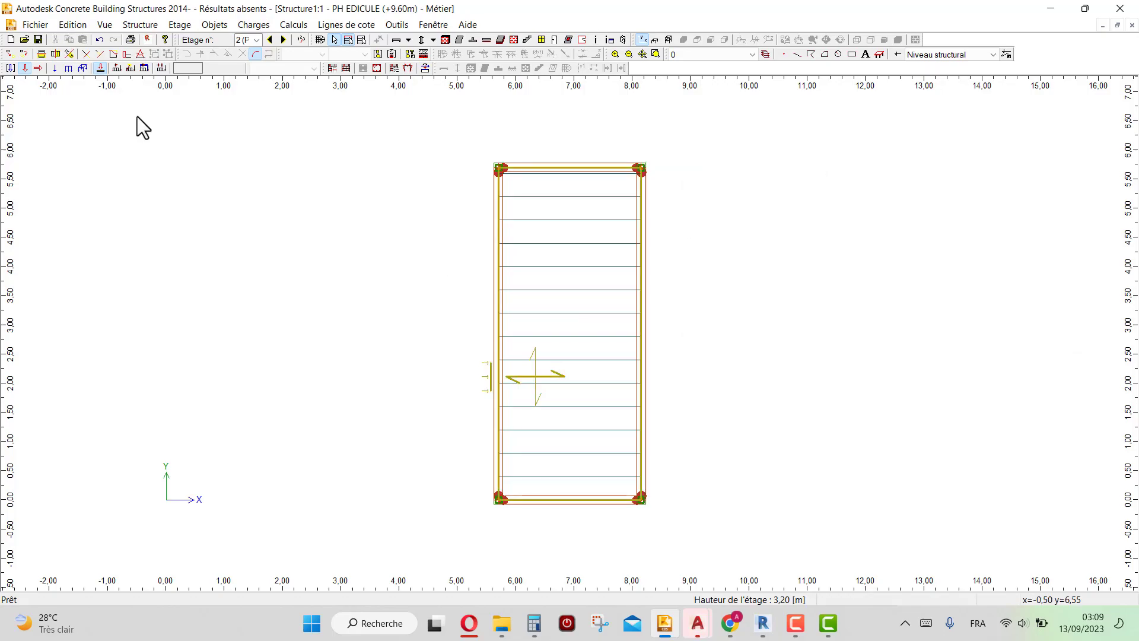
- Apply a 1,00 kPa surface load of nature d'exploitation to the PH EDICULE slab
left_click(84, 66)
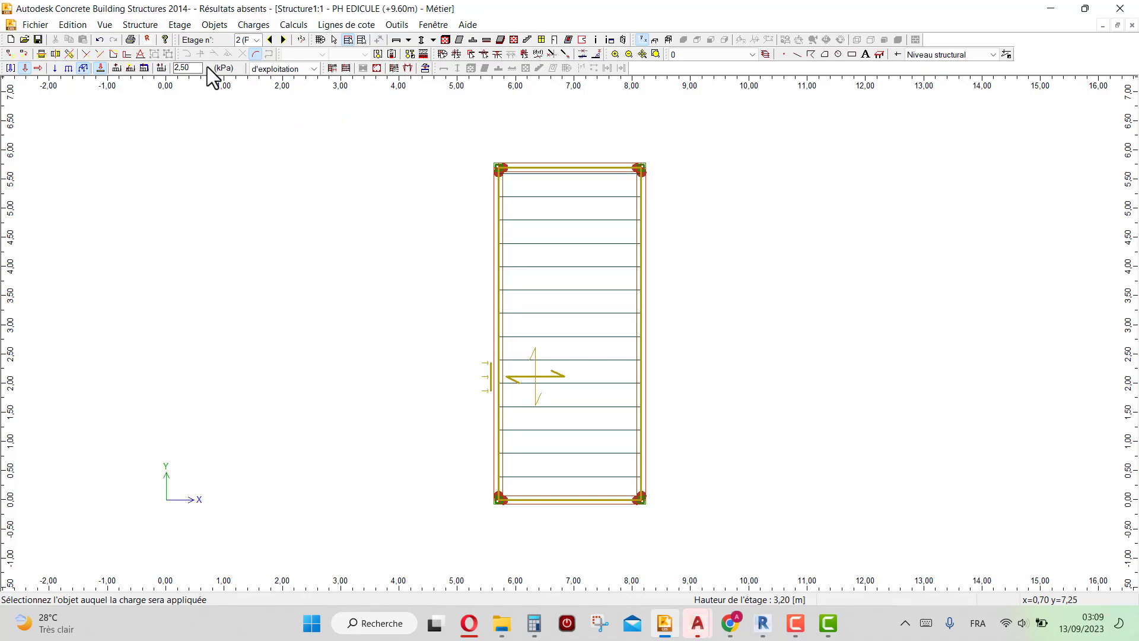
type("1")
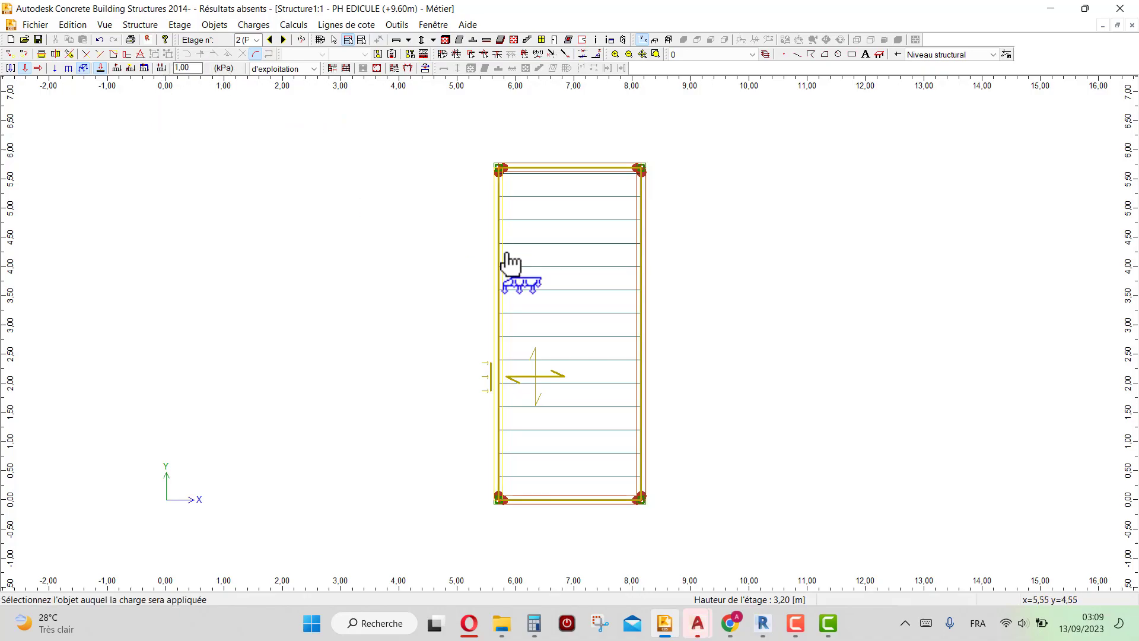
left_click(539, 386)
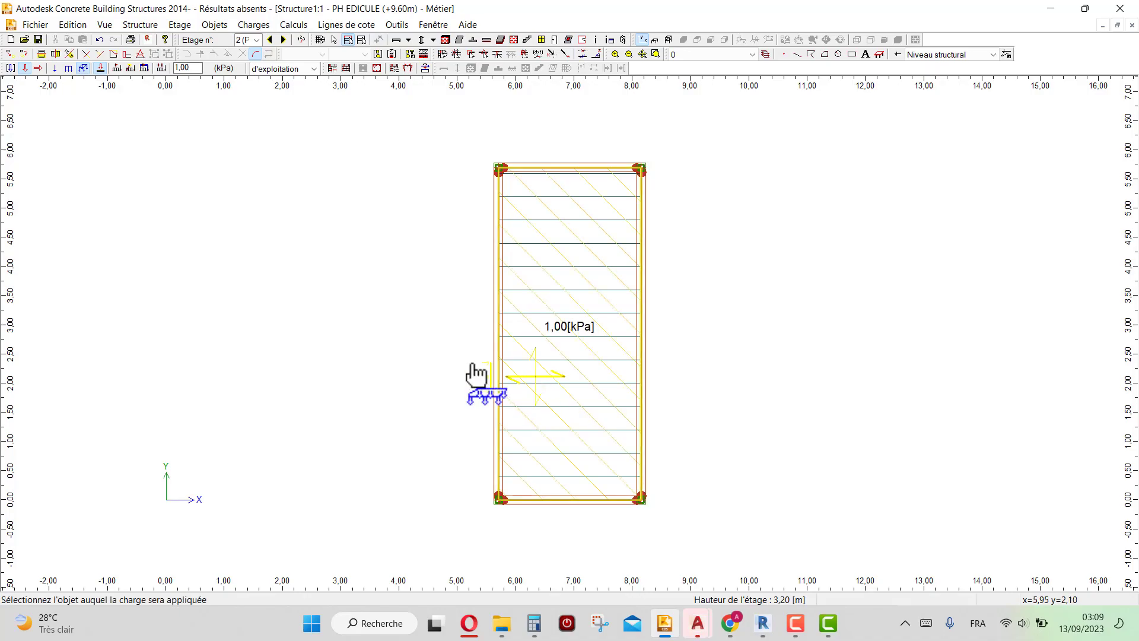
- Apply a 2,24 kPa surface load of nature permanente to the PH EDICULE slab, showing the hidden load objects, and end load placement
left_click(282, 70)
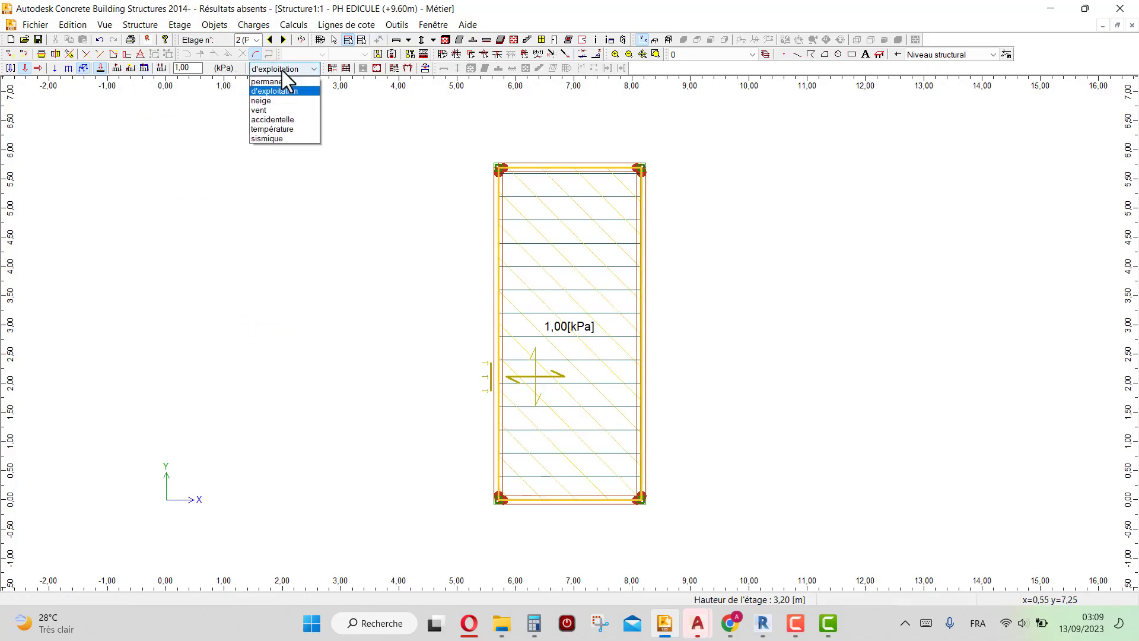
left_click(276, 80)
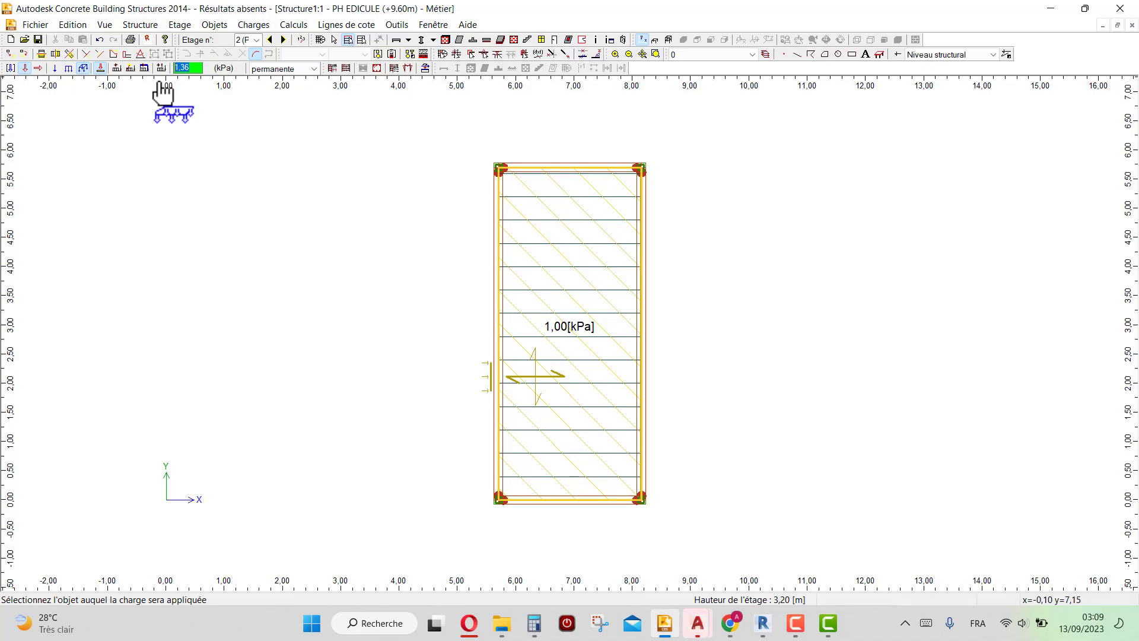
type("2")
left_click(533, 381)
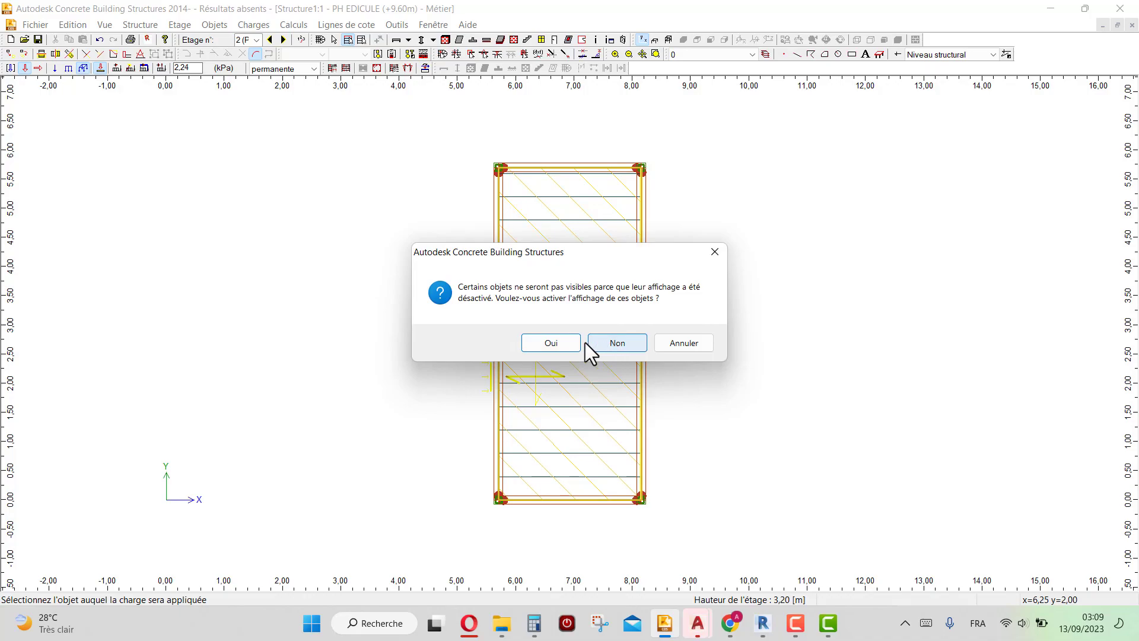
left_click(559, 344)
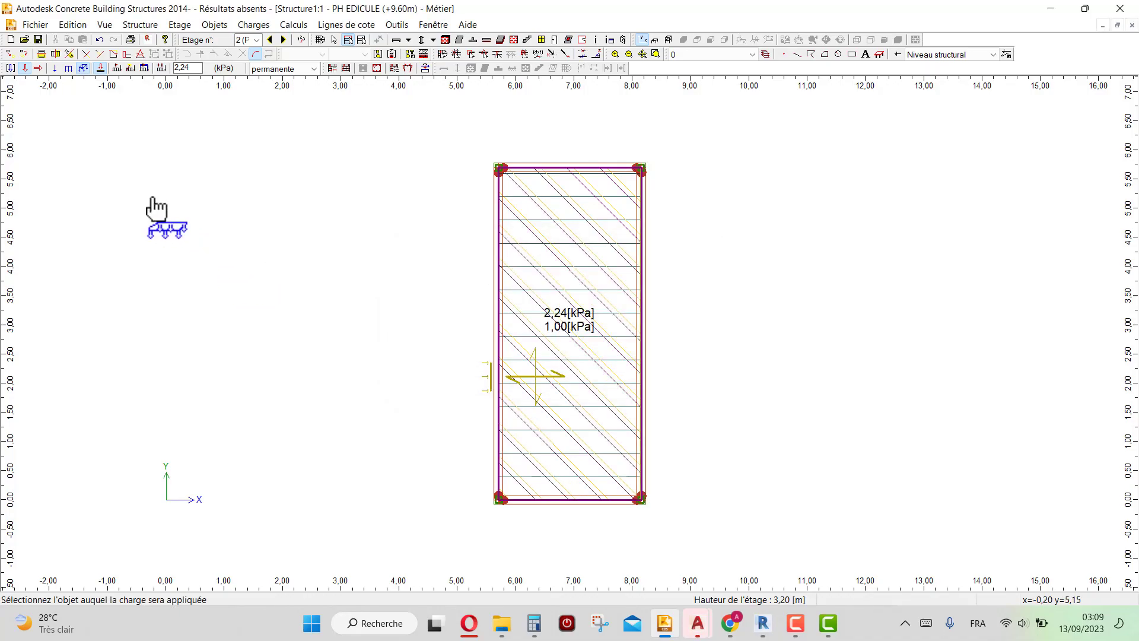
key("Escape")
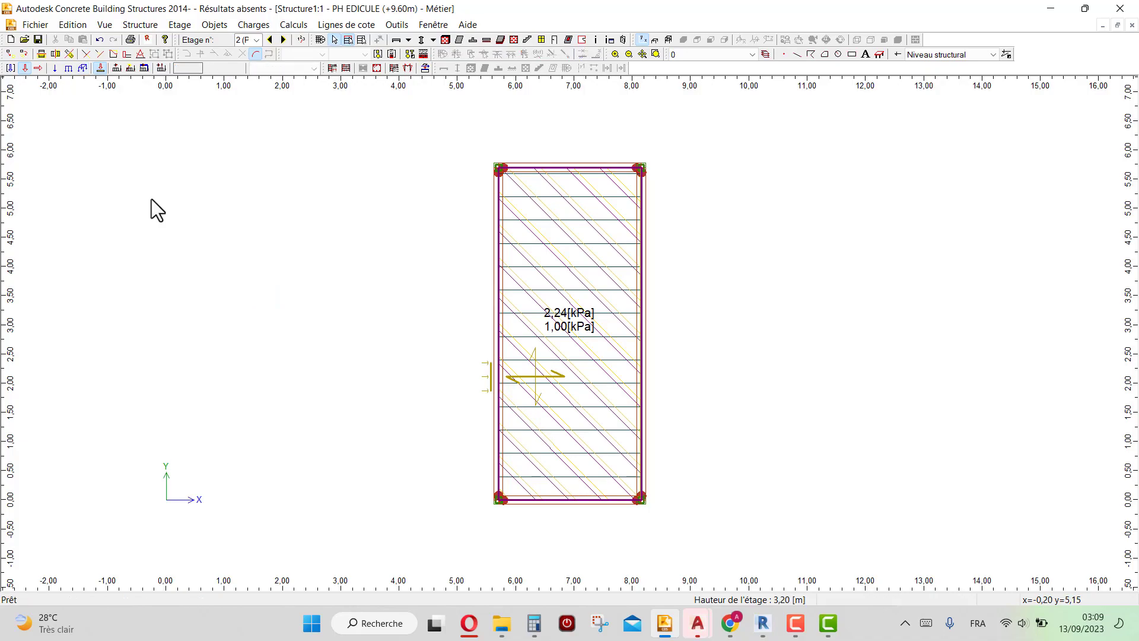
key("ctrl+d")
left_click(167, 62)
left_click(202, 63)
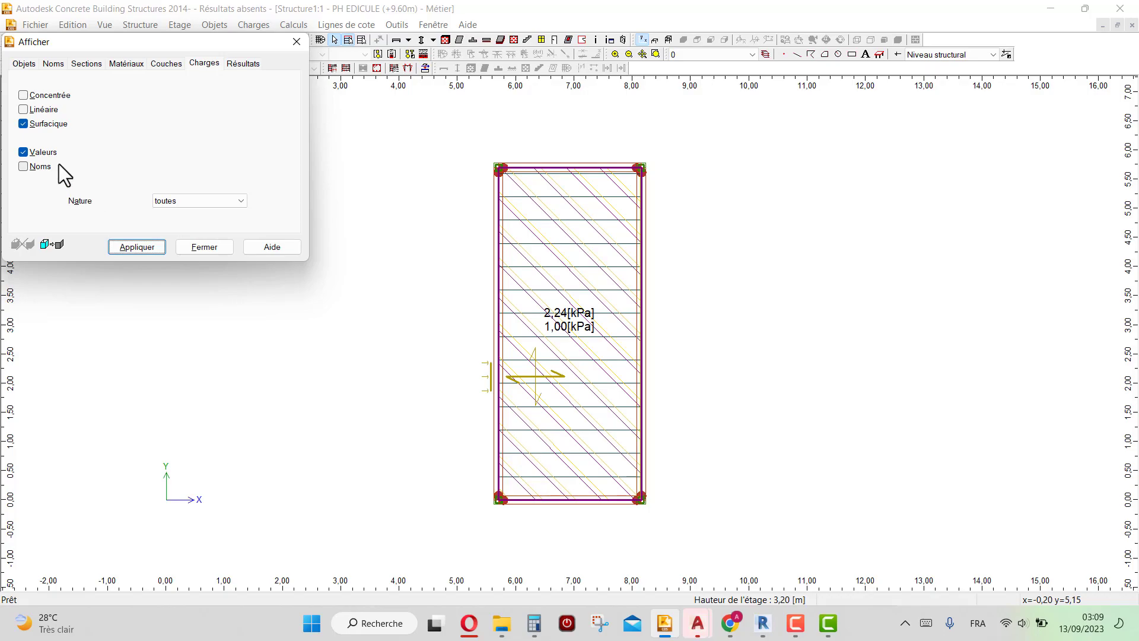
left_click(205, 246)
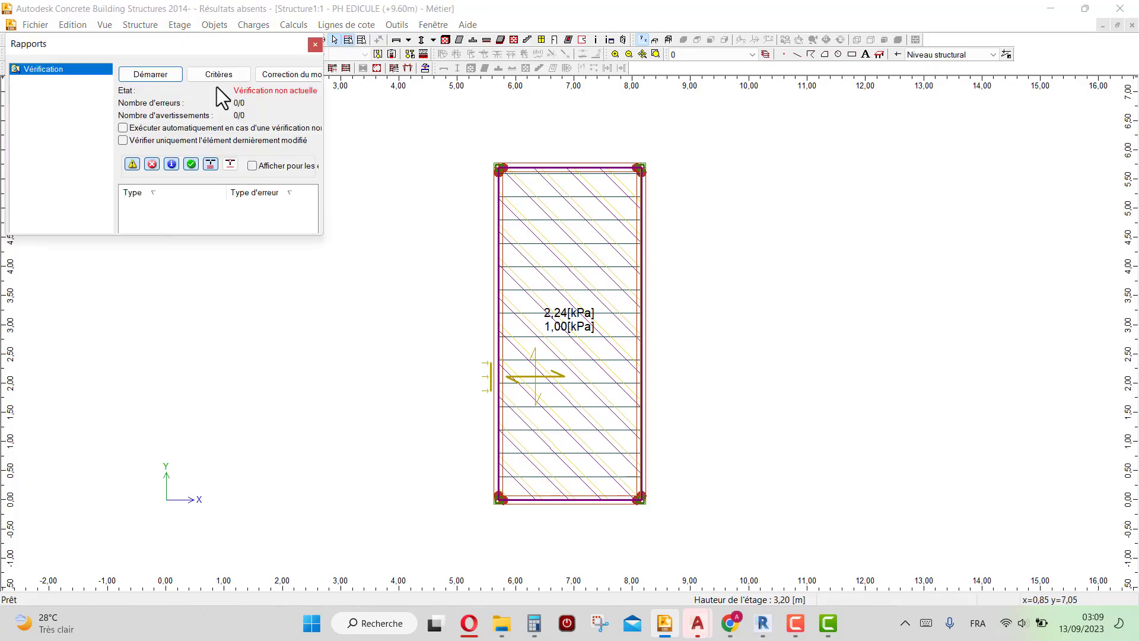
- Run the model verification, close its report, examine the entire loaded structure in a rotated 3D view and return to the PH EDICULE plan
left_click(160, 77)
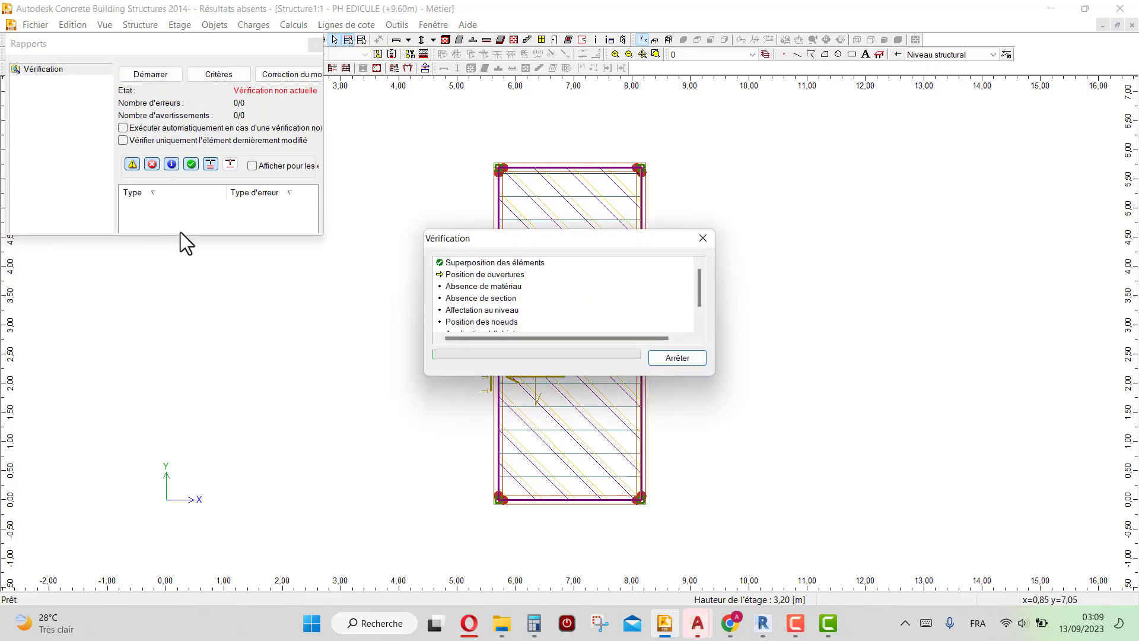
left_click(317, 38)
left_click(669, 39)
left_click_drag(387, 272, 259, 210)
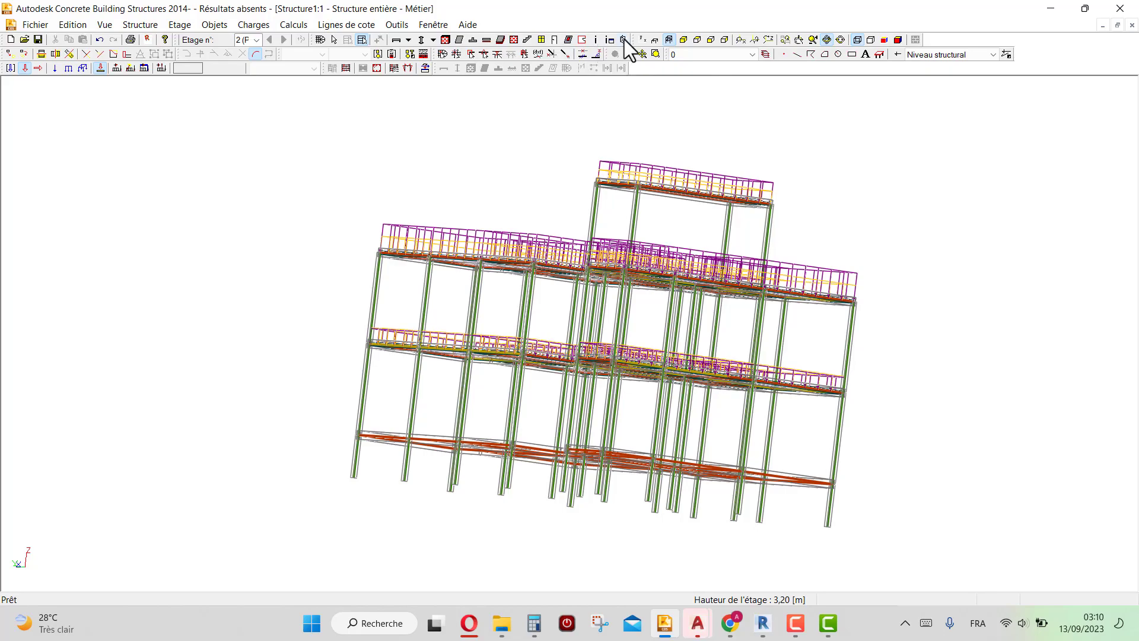
left_click(643, 39)
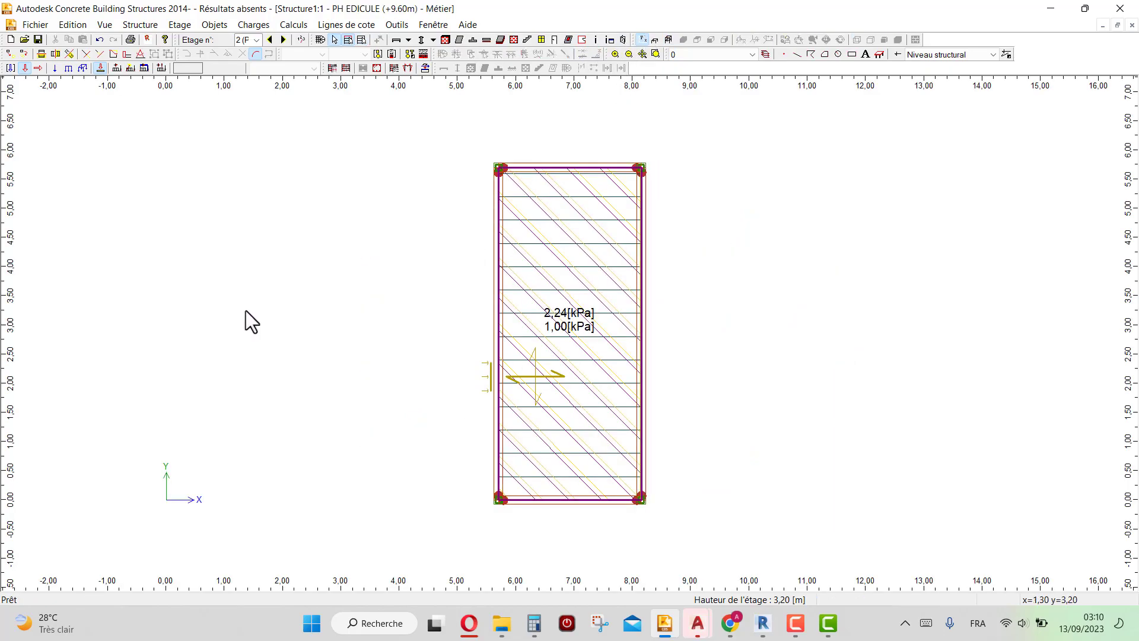
- Switch to the PH RDC plan and turn off the display of load values, surface loads and slabs
left_click(270, 39)
left_click(270, 40)
scroll(522, 460, "down", 3)
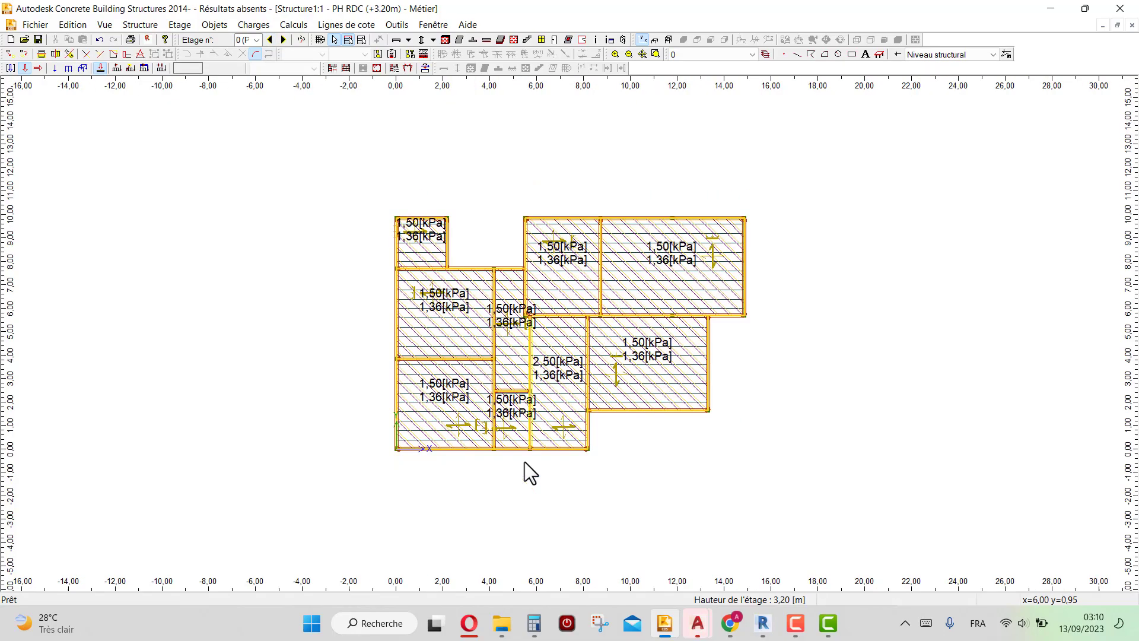
scroll(404, 163, "up", 3)
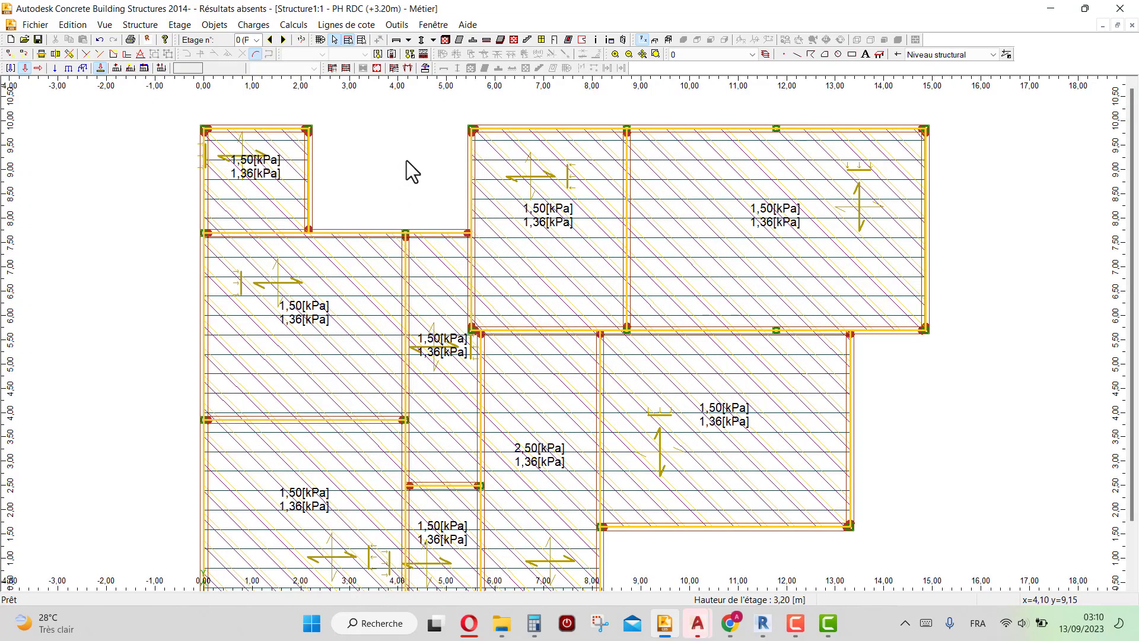
key("ctrl+d")
left_click(203, 63)
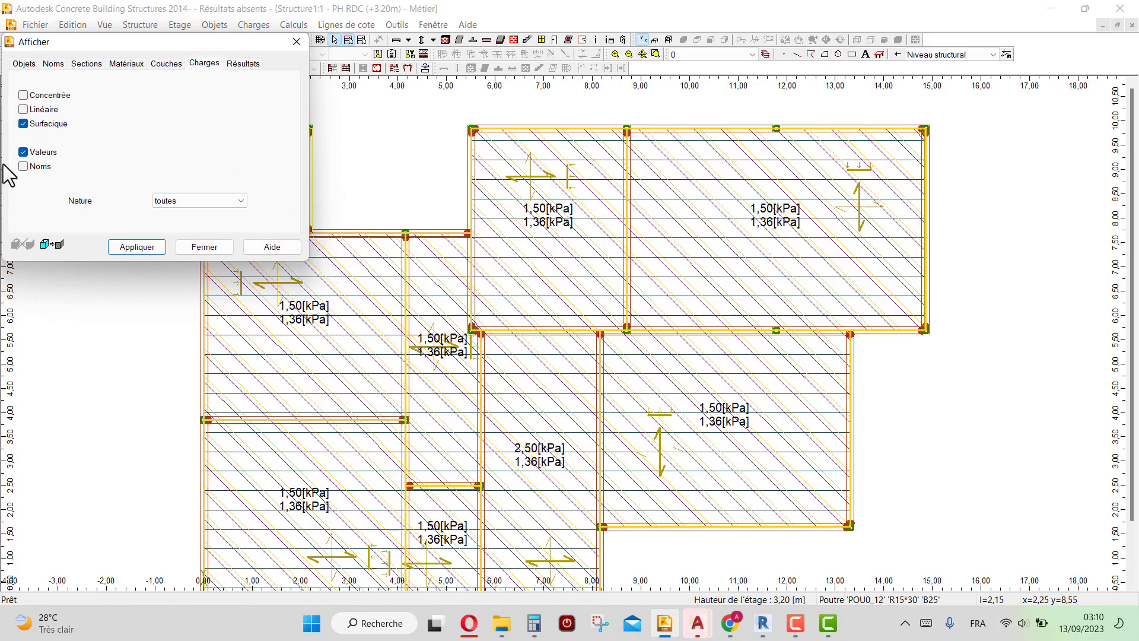
left_click(24, 153)
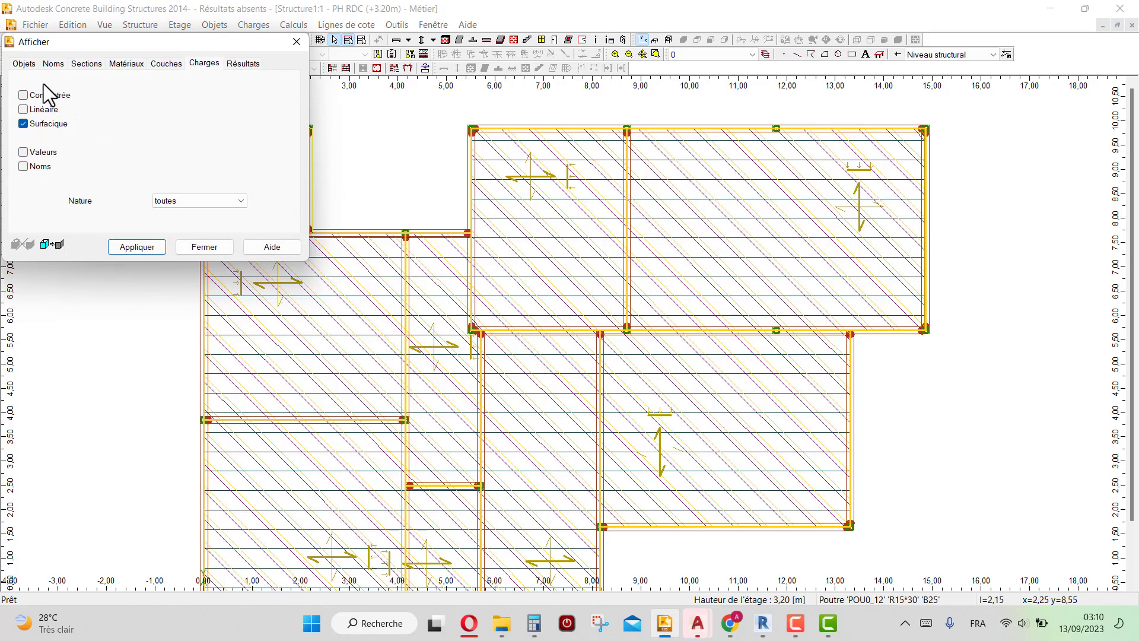
left_click(24, 124)
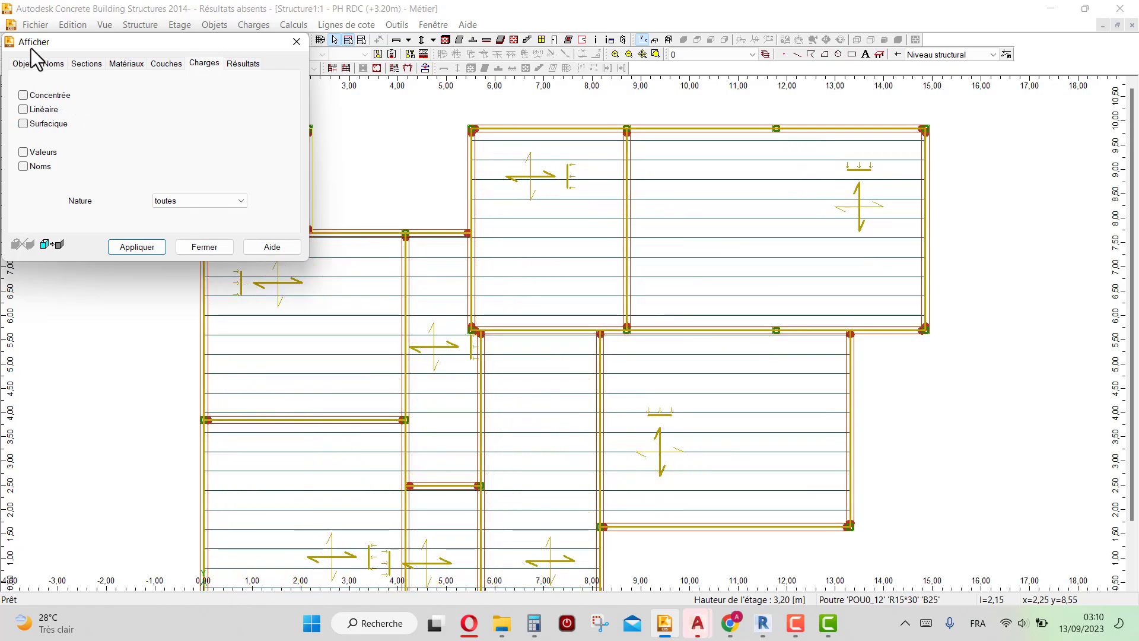
left_click(25, 63)
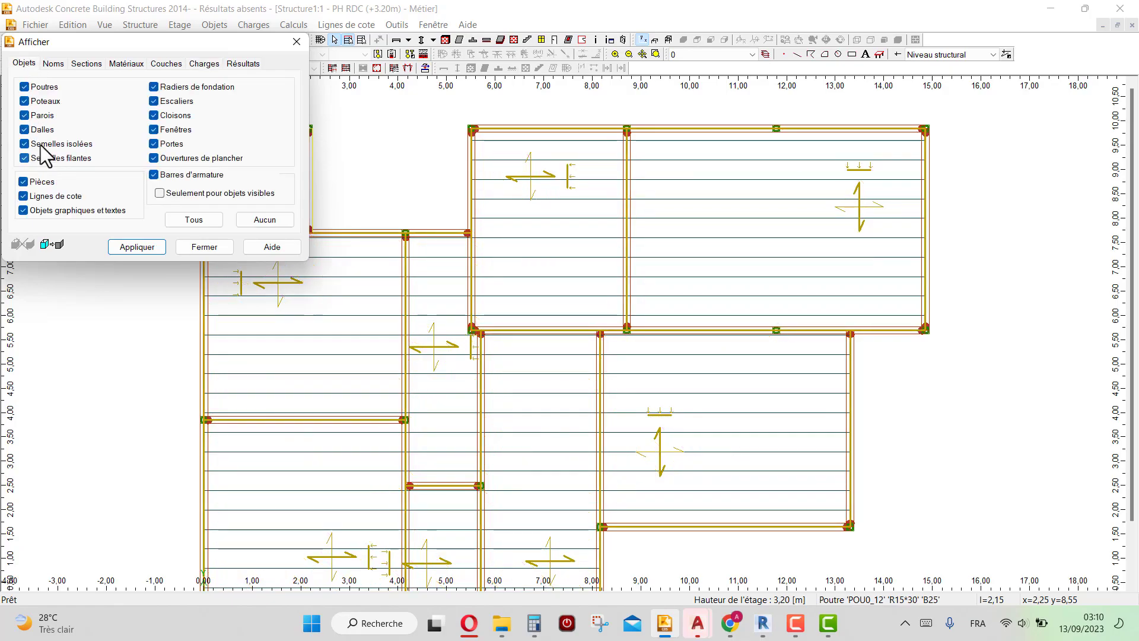
left_click(24, 129)
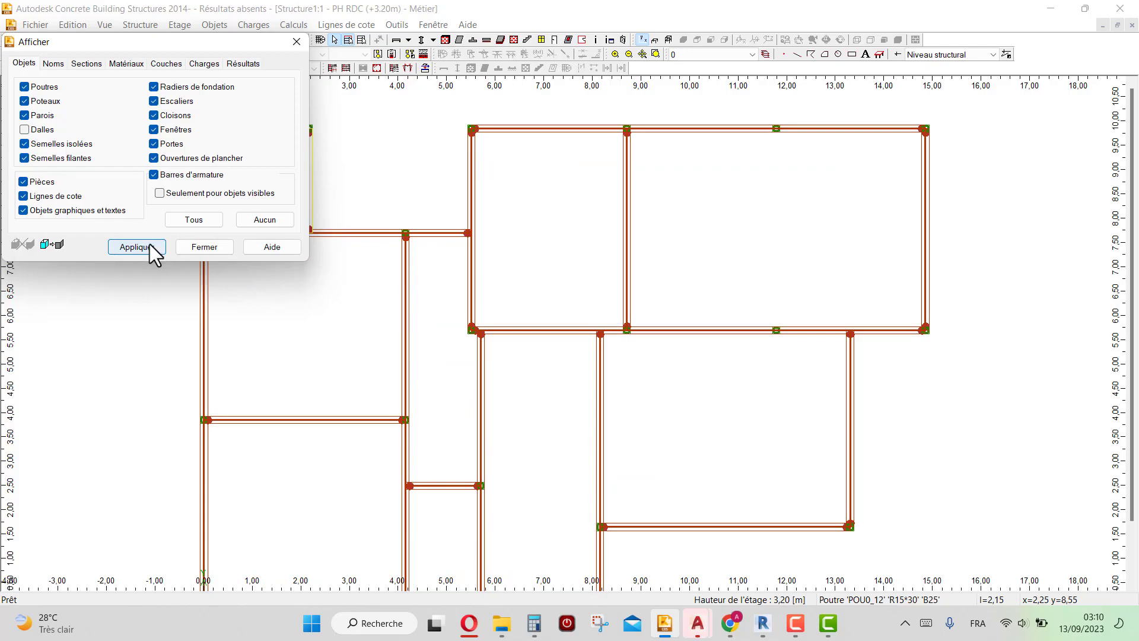
left_click(196, 246)
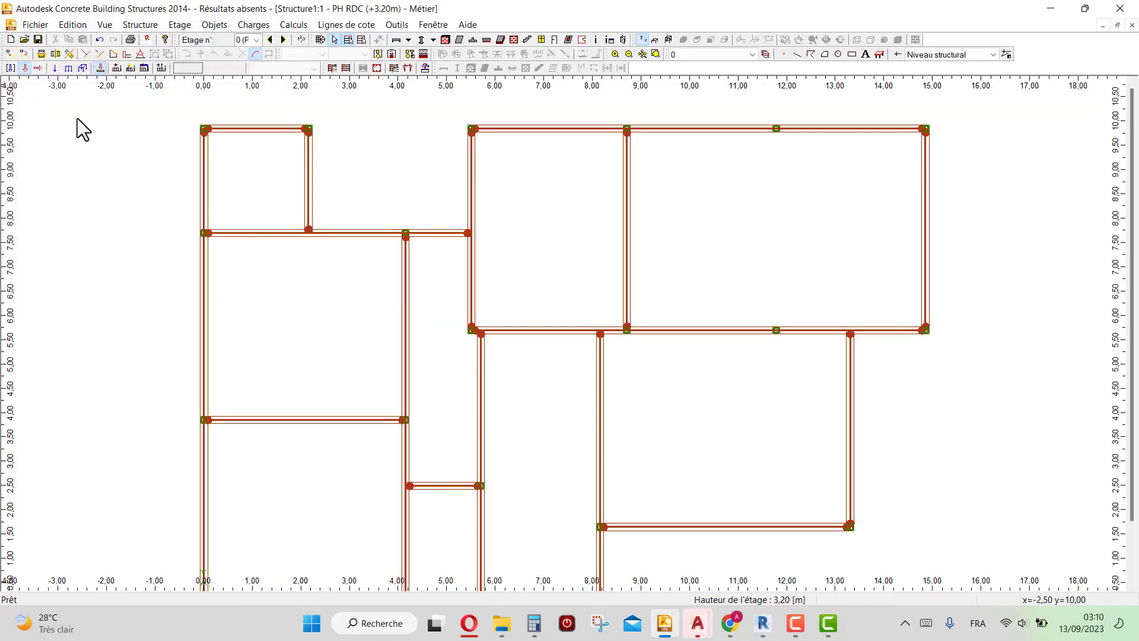
- Apply an 8,20 kN/m linear load of nature permanente to every beam of PH RDC, enabling display of the loads, and end load placement
left_click(69, 67)
left_click(188, 68)
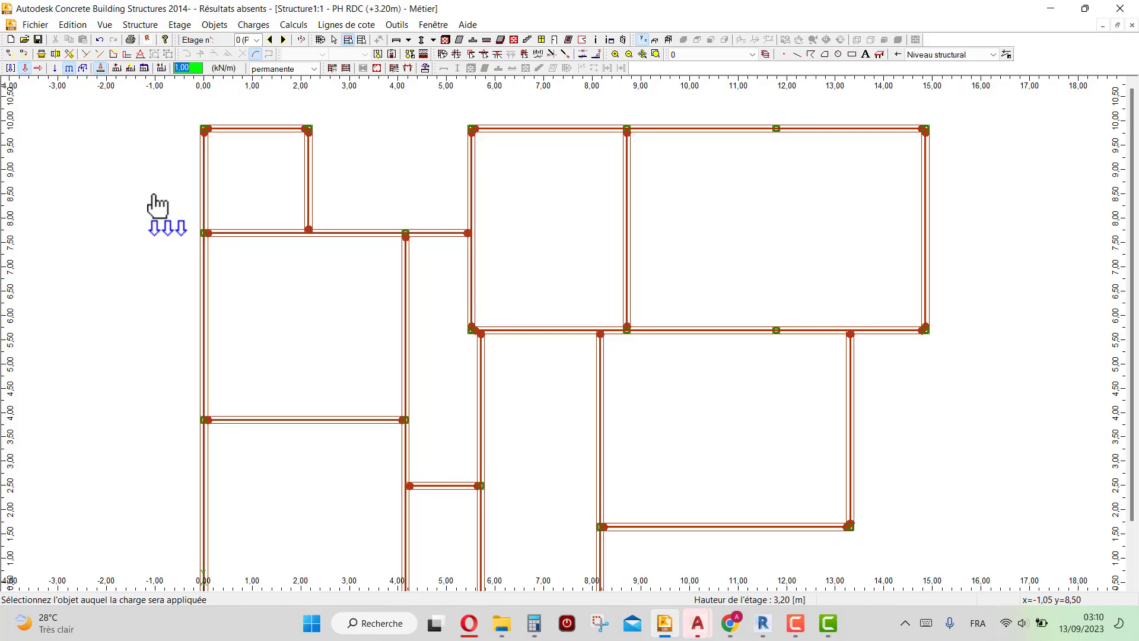
type("8.2")
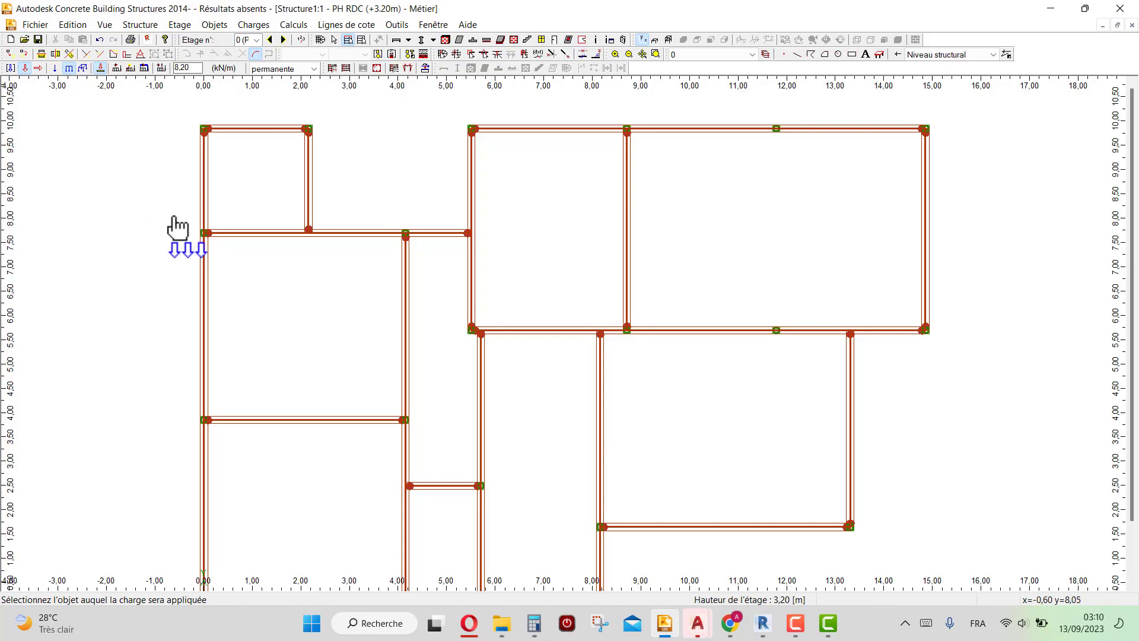
scroll(186, 217, "down", 1)
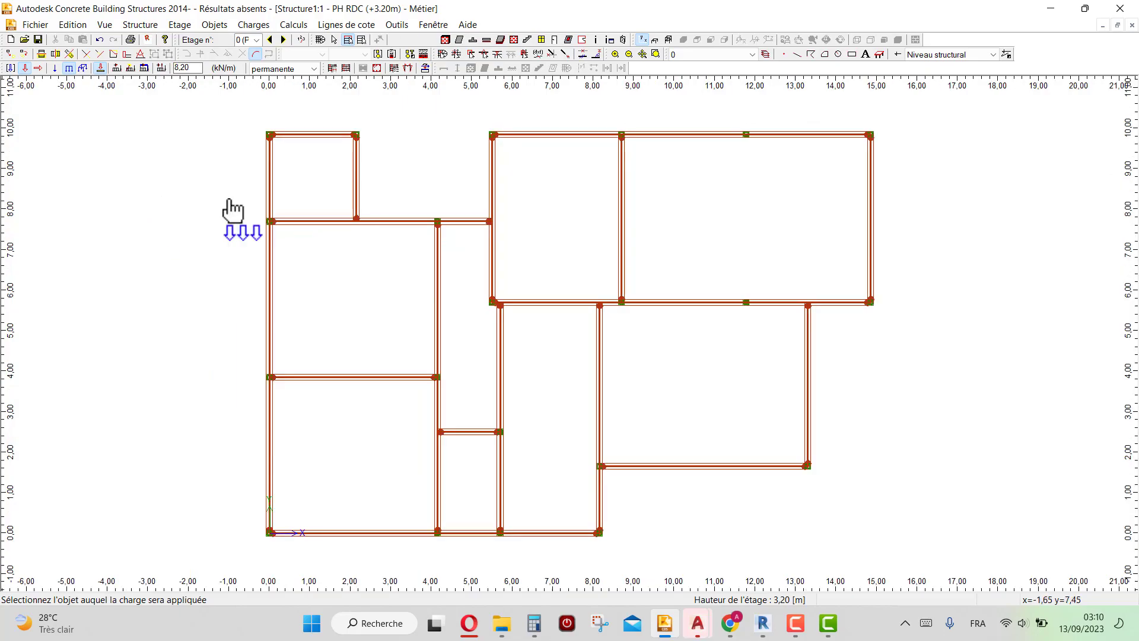
left_click(299, 134)
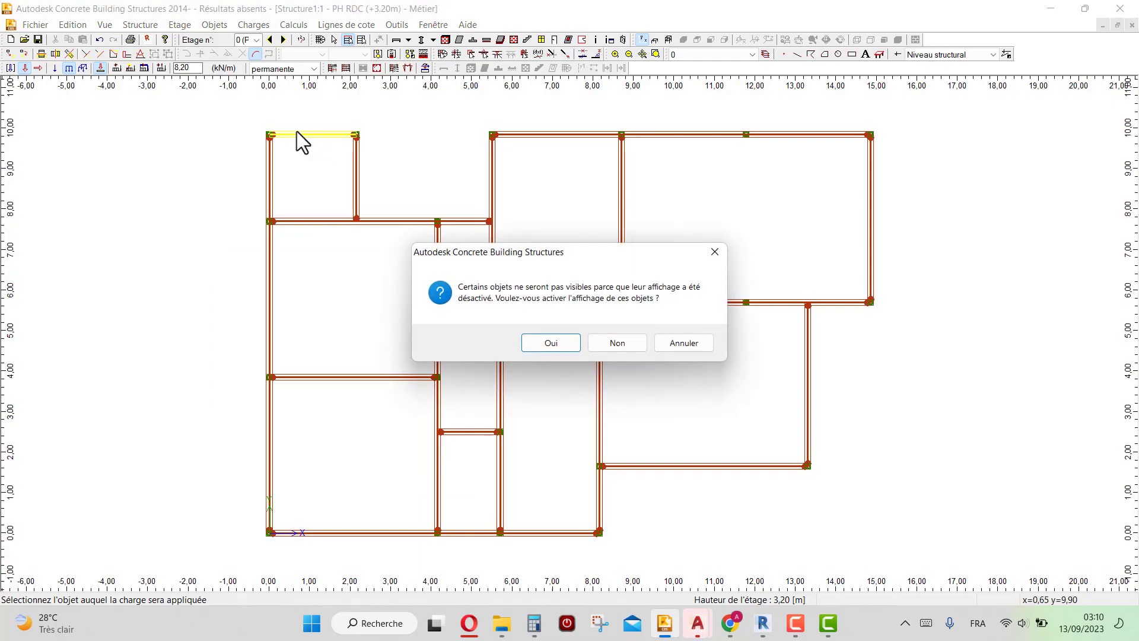
left_click(550, 344)
left_click(540, 135)
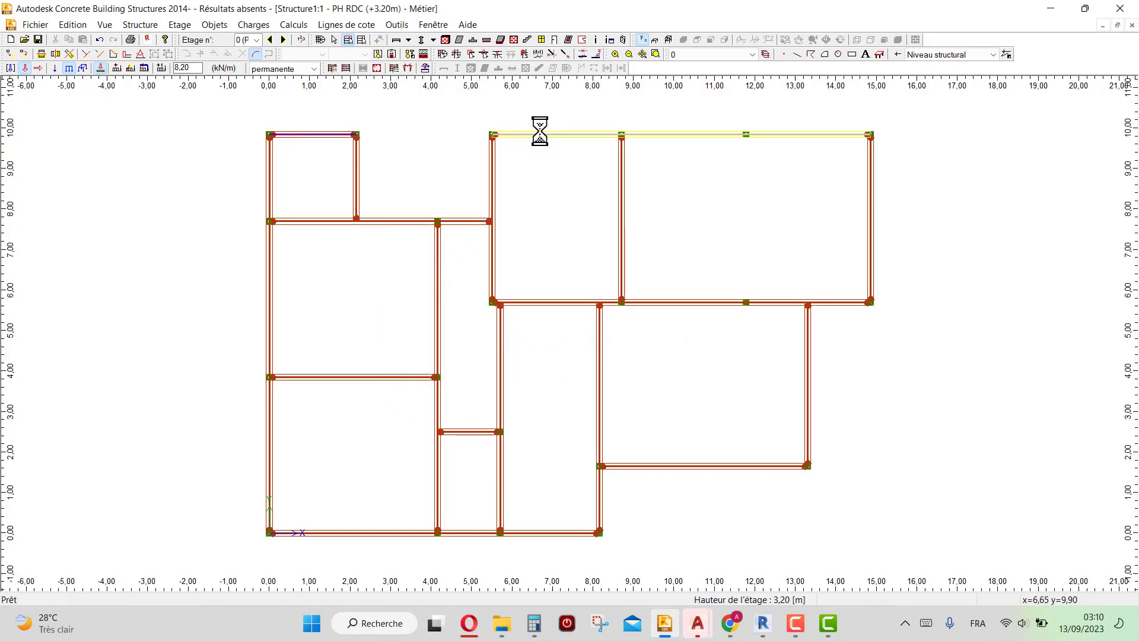
left_click(348, 241)
left_click(567, 304)
left_click(622, 239)
left_click(495, 187)
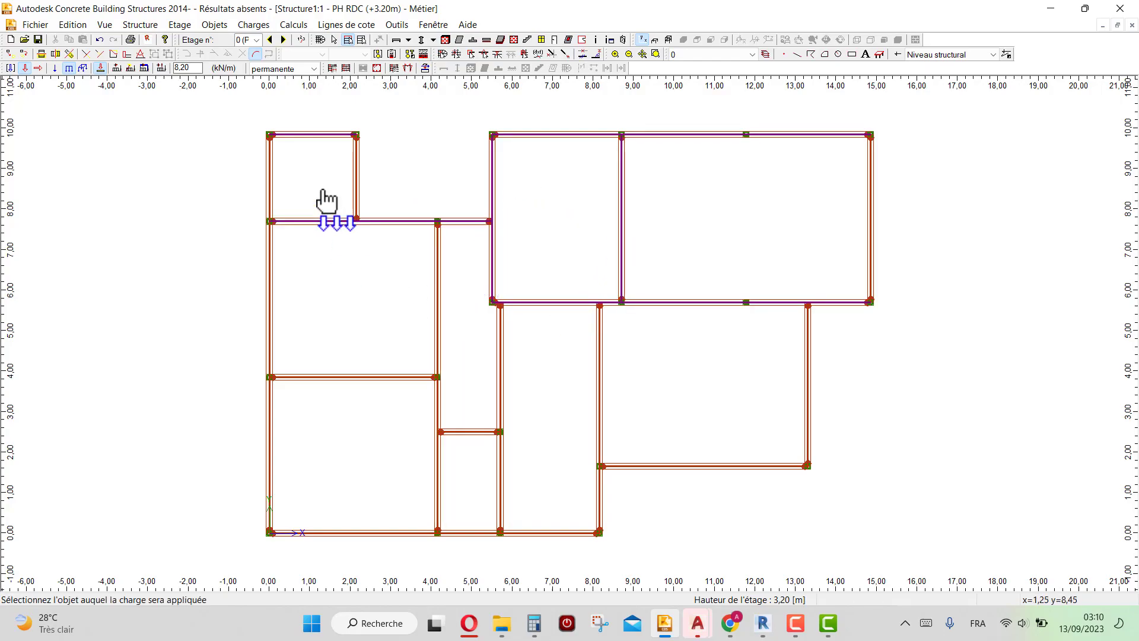
left_click(356, 178)
left_click(272, 170)
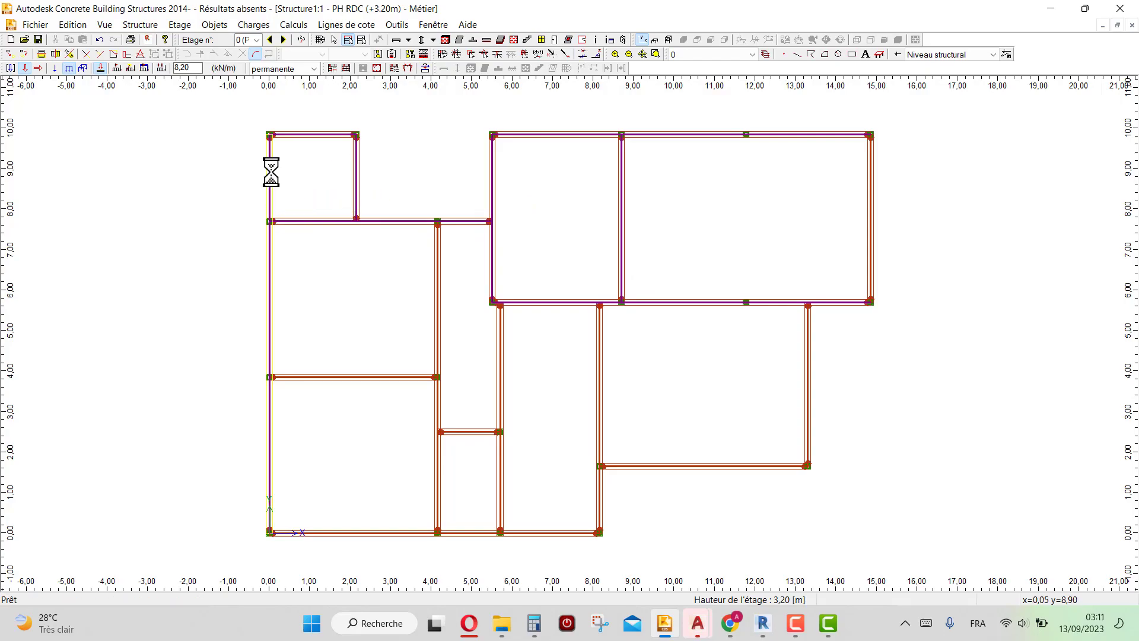
left_click(358, 376)
left_click(436, 484)
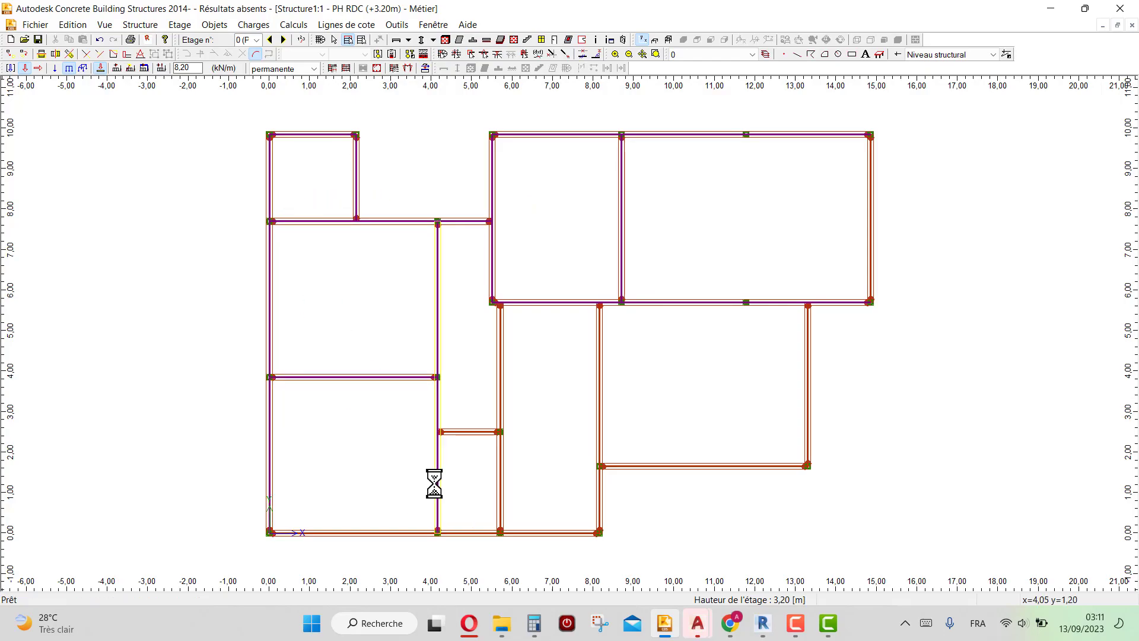
left_click(472, 433)
left_click(500, 477)
left_click(427, 530)
left_click(604, 504)
left_click(651, 466)
left_click(809, 385)
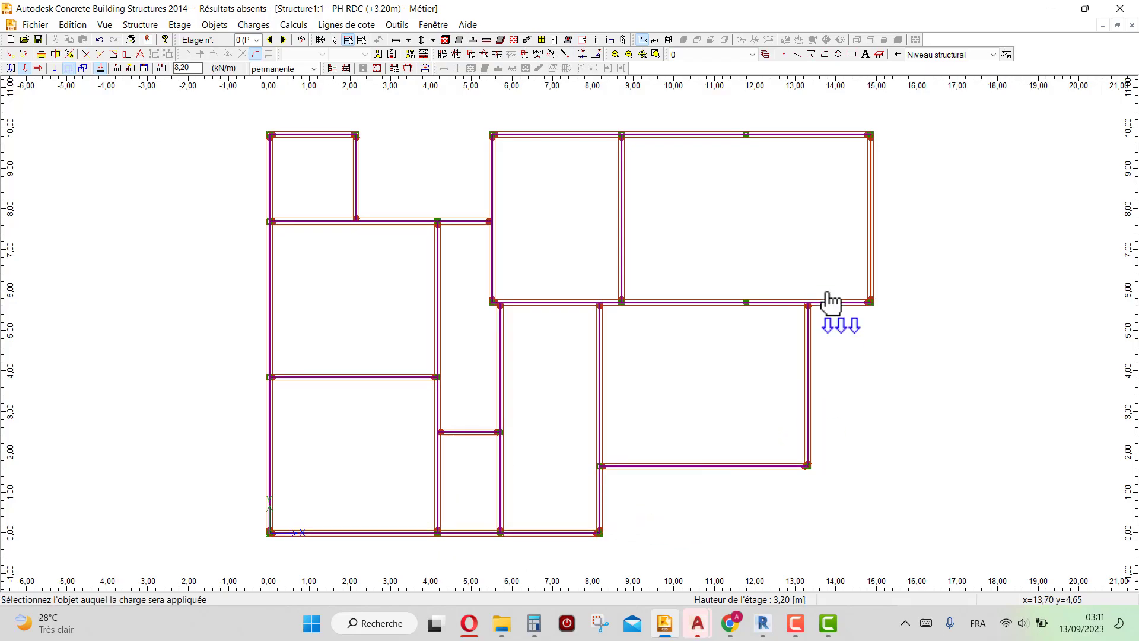
left_click(871, 246)
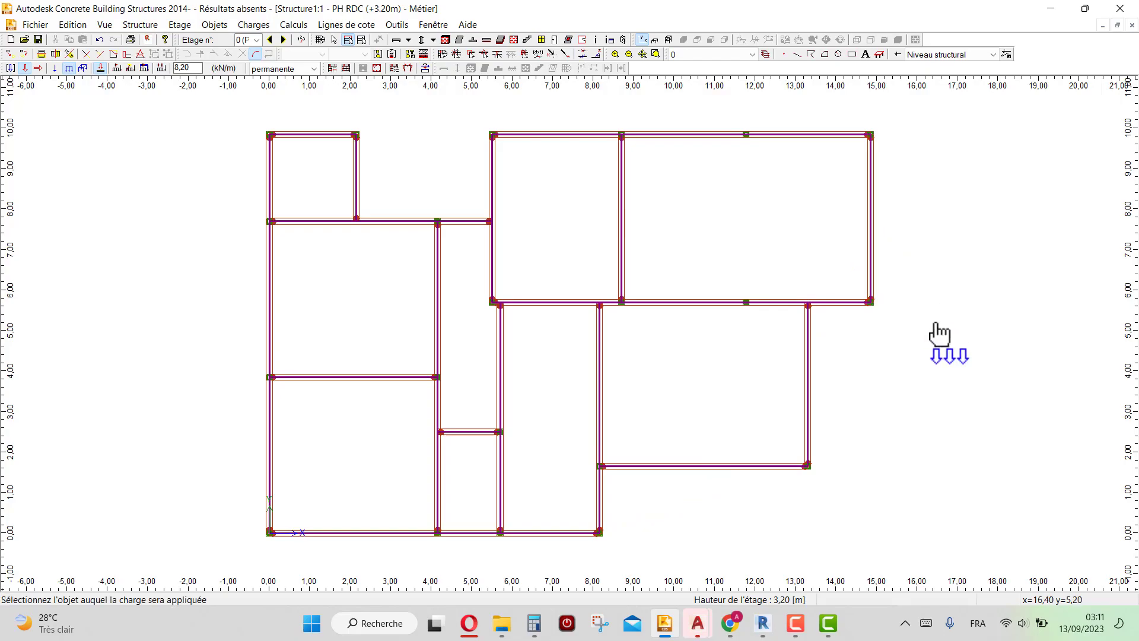
key("Escape")
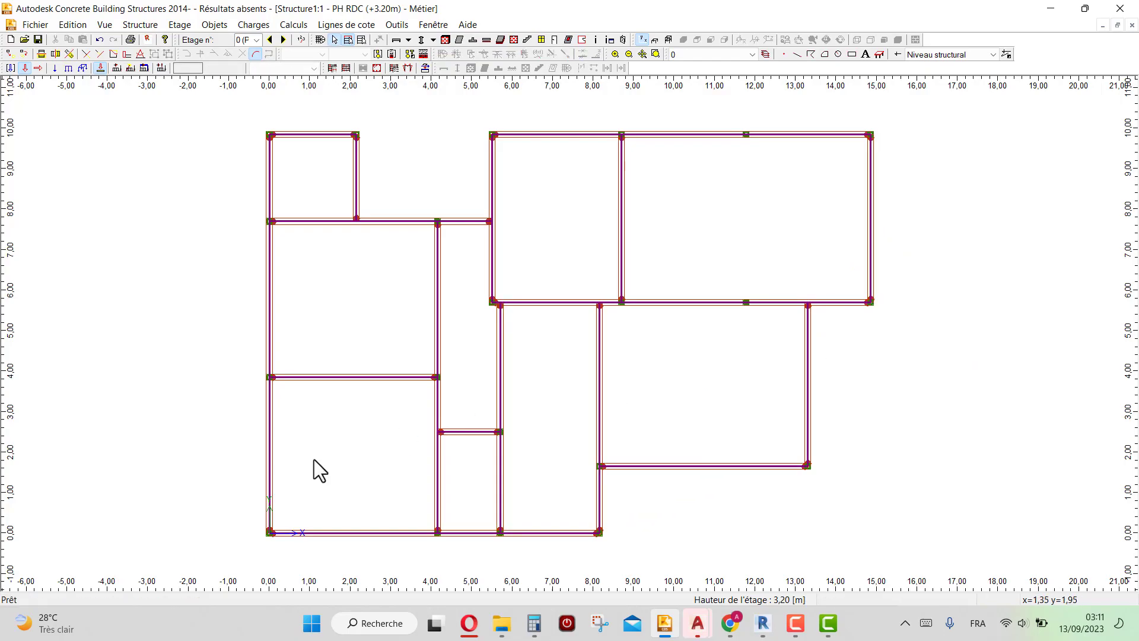
- Switch to the LONGRINES storey and apply the 8,20 kN/m permanente linear load to all of its beams
left_click(270, 39)
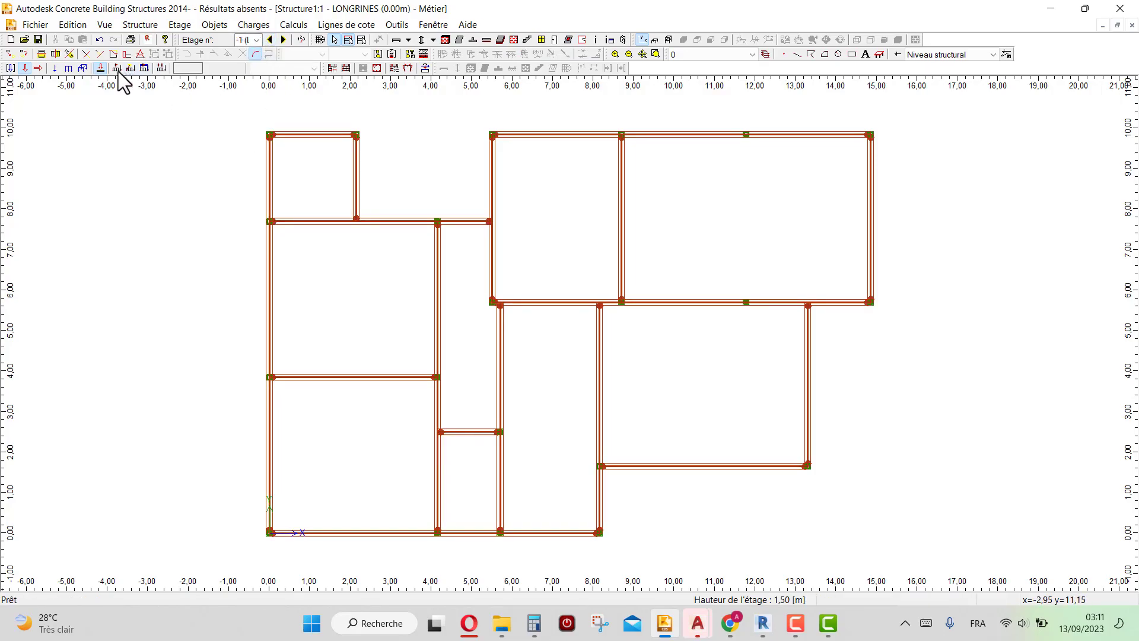
left_click(69, 68)
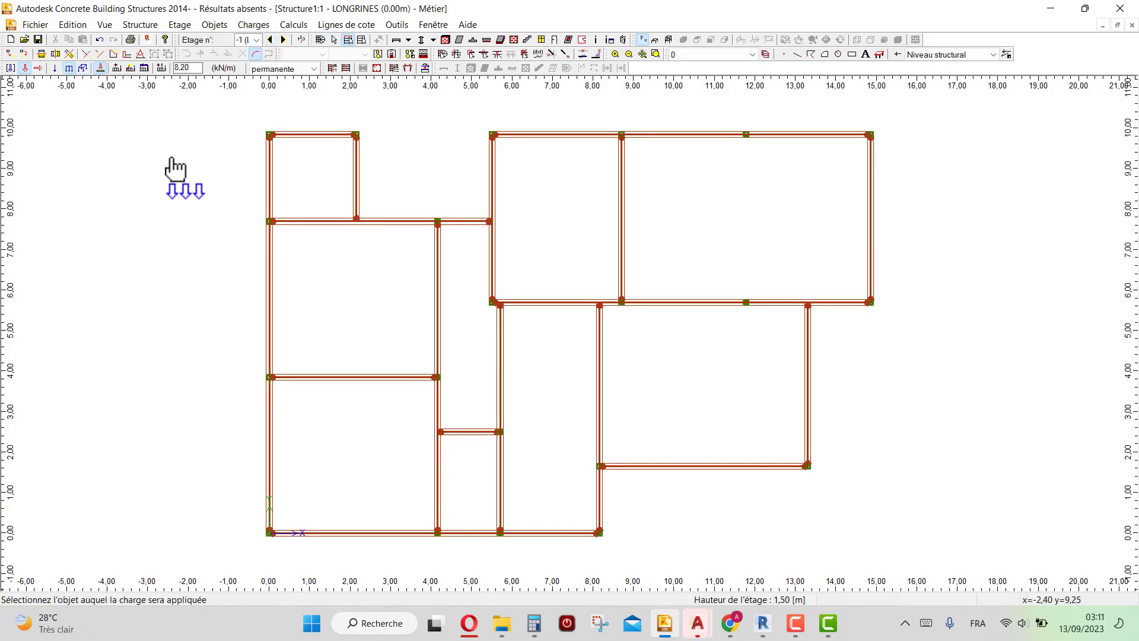
left_click(316, 134)
left_click(306, 223)
left_click(356, 189)
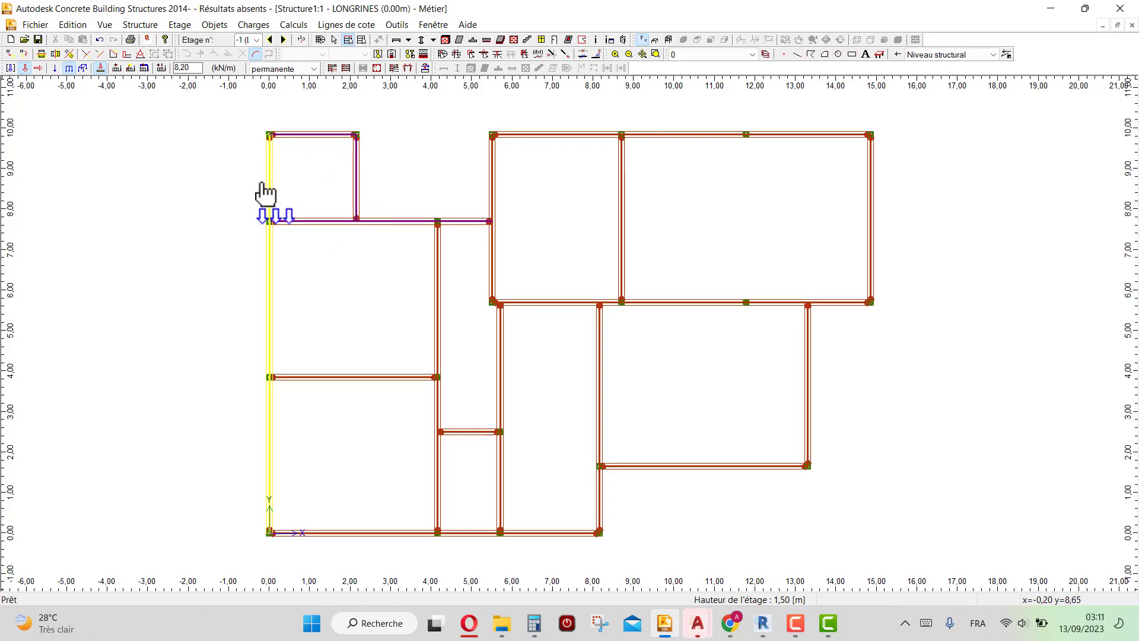
left_click(263, 190)
left_click(497, 173)
left_click(537, 140)
left_click(628, 213)
left_click(868, 209)
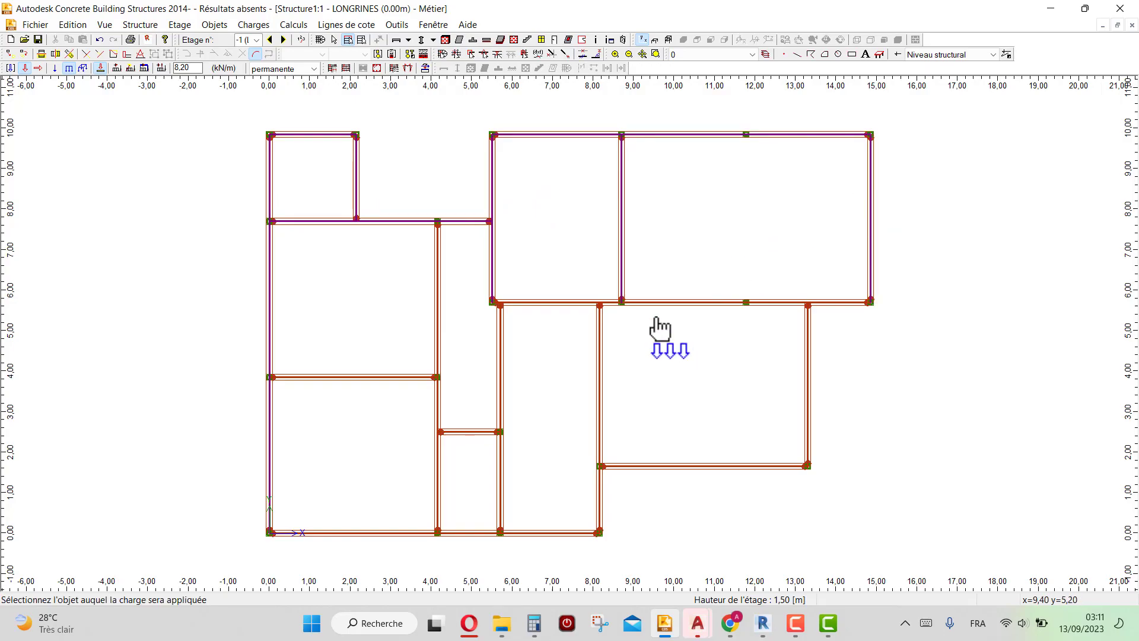
left_click(660, 323)
left_click(604, 354)
left_click(683, 475)
left_click(804, 373)
left_click(495, 380)
left_click(472, 432)
left_click(377, 426)
left_click(344, 399)
left_click(385, 540)
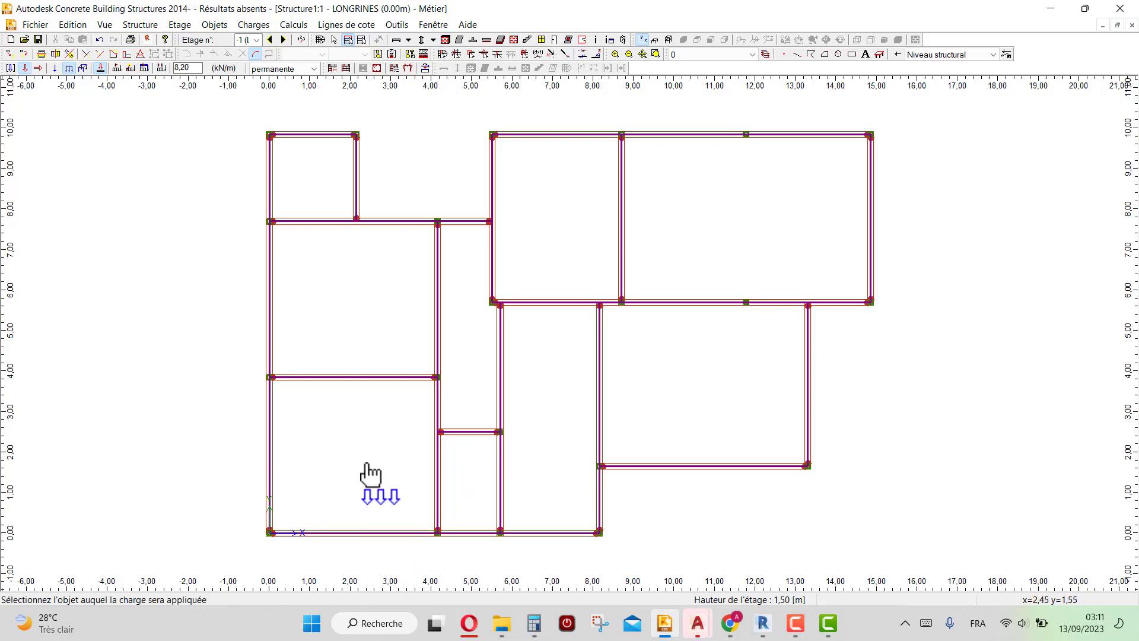
key("Escape")
- Turn on the display of load values on the LONGRINES plan
key("ctrl+d")
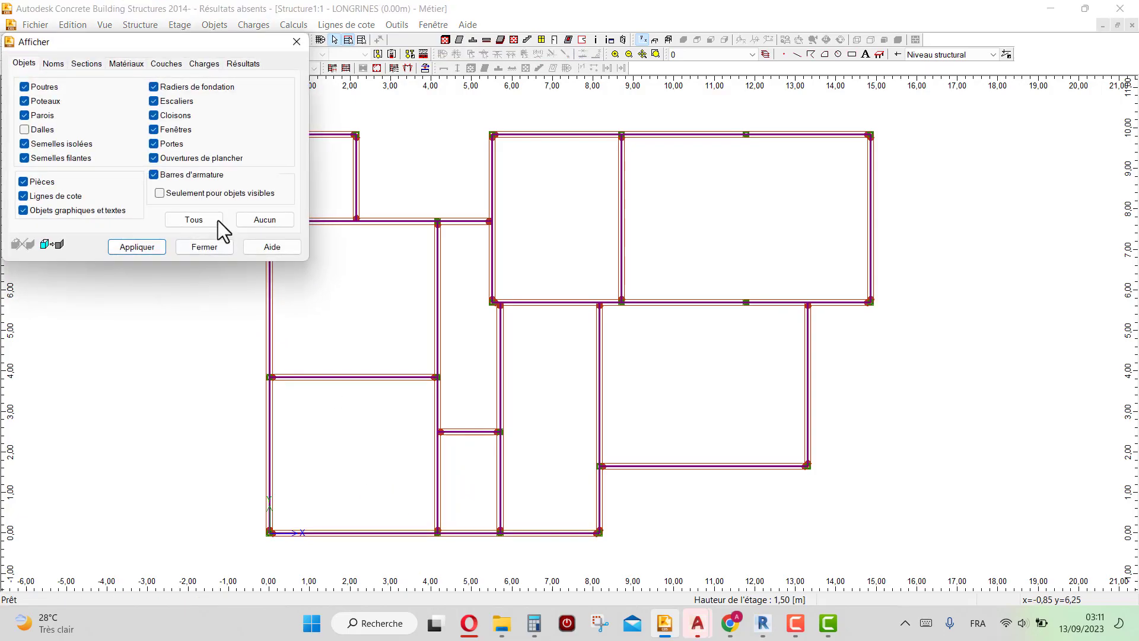
left_click(203, 64)
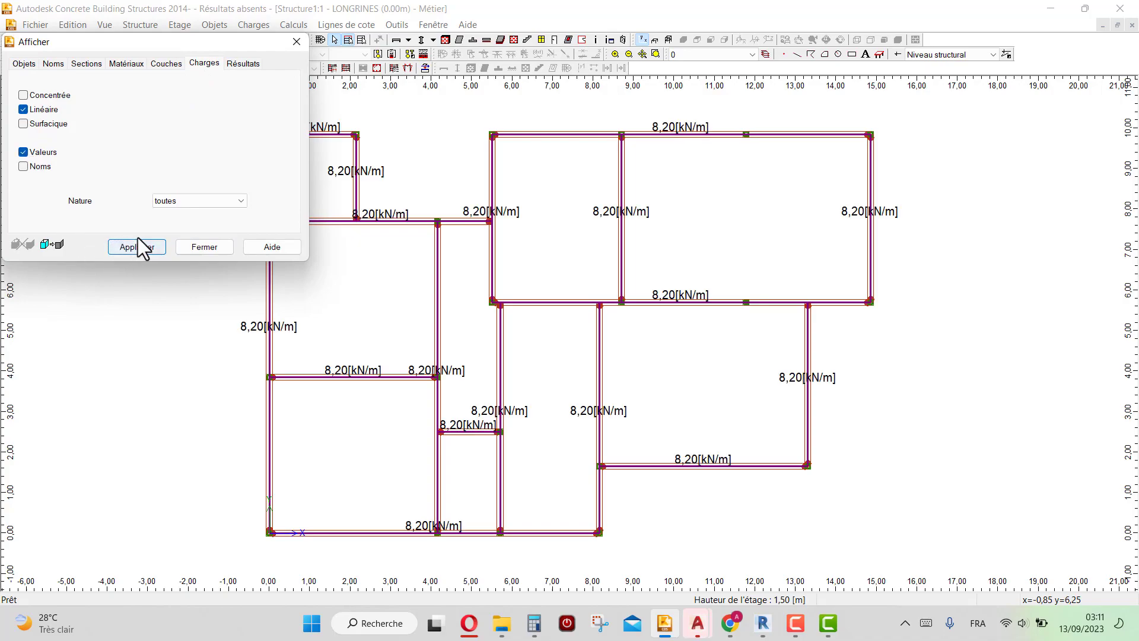
left_click(191, 248)
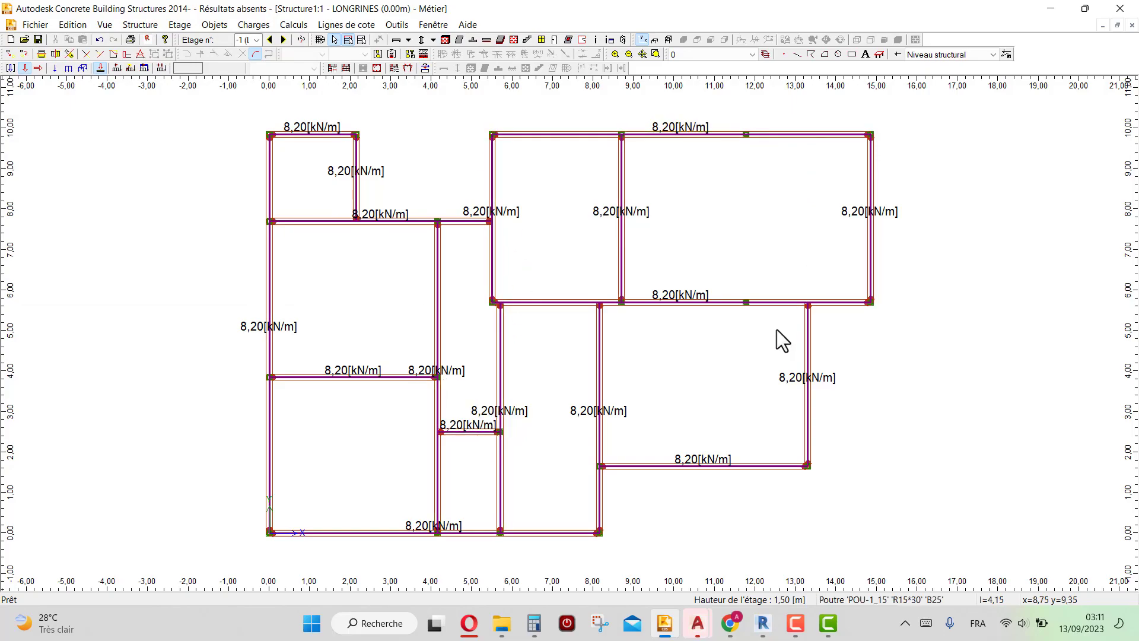
- Go up to the PH ETAGE storey, apply the 8,20 kN/m permanente linear load to all of its beams and end load placement
left_click(283, 40)
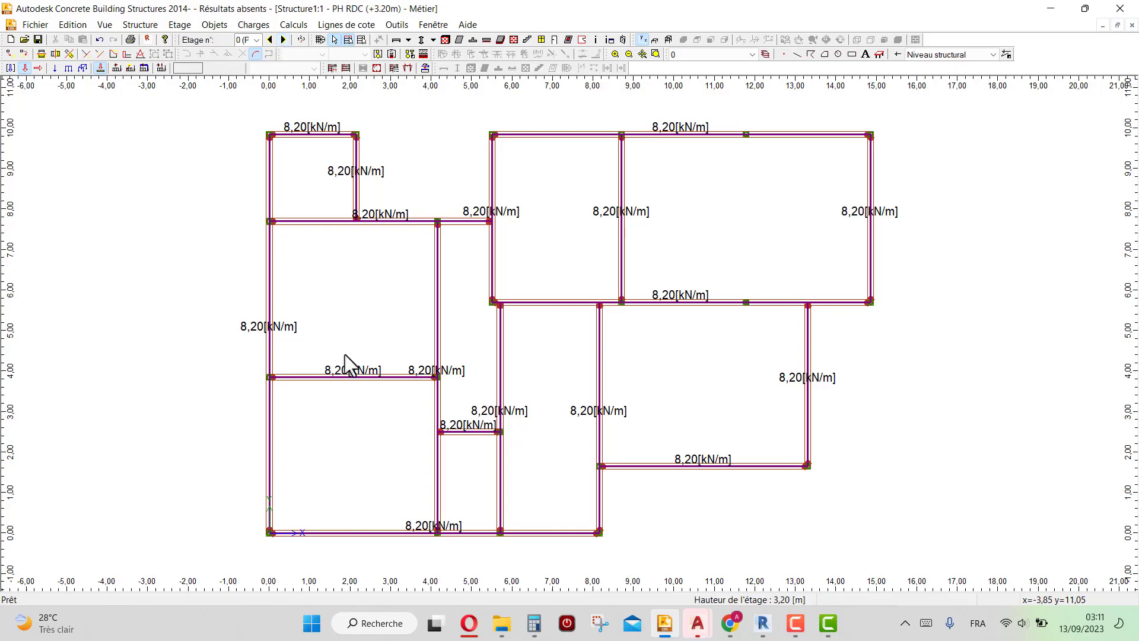
left_click(286, 40)
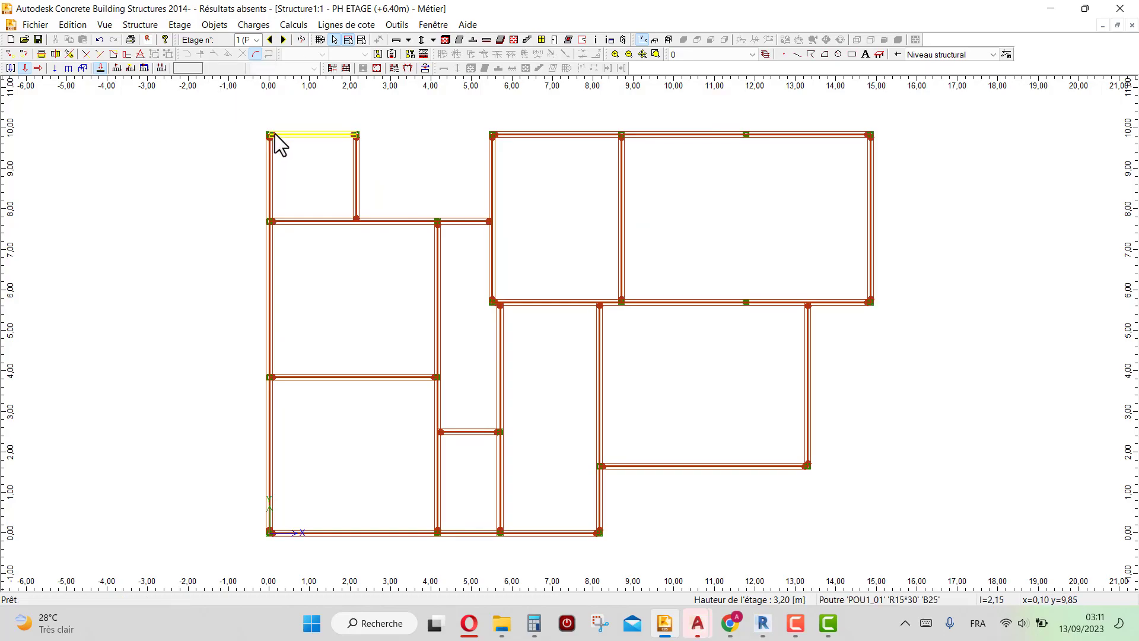
scroll(312, 408, "down", 1)
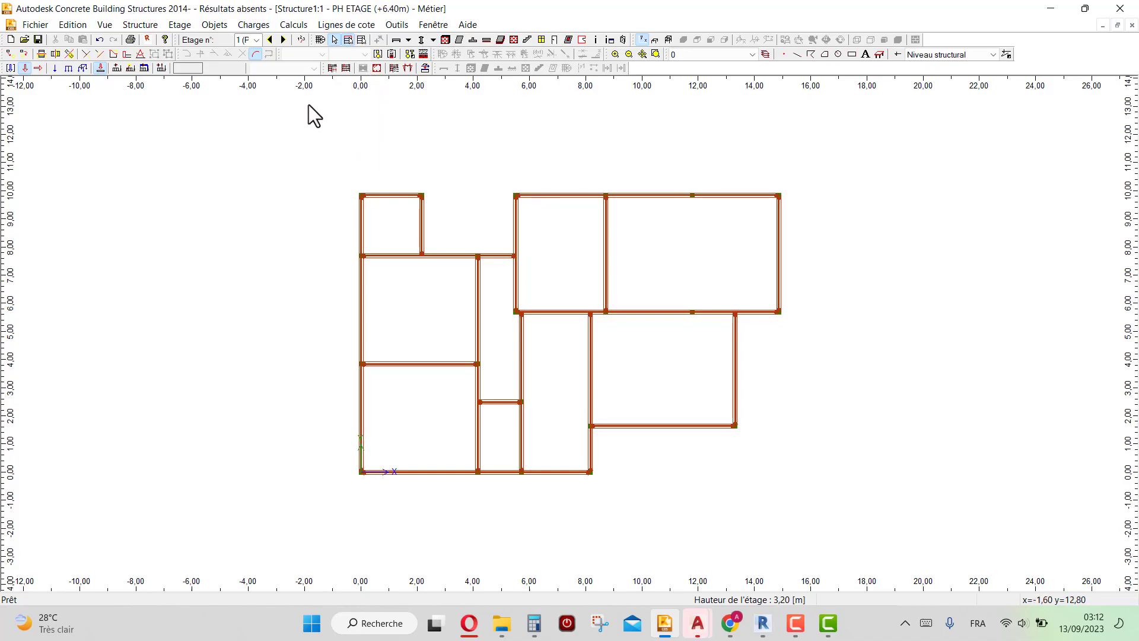
left_click(69, 69)
scroll(433, 148, "up", 2)
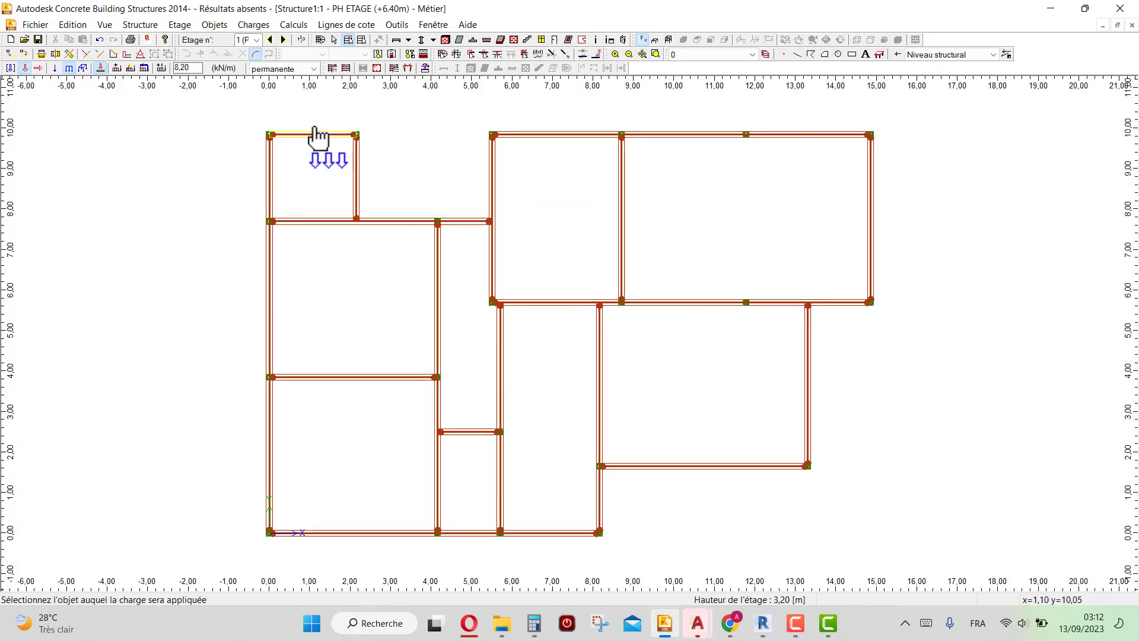
left_click(317, 136)
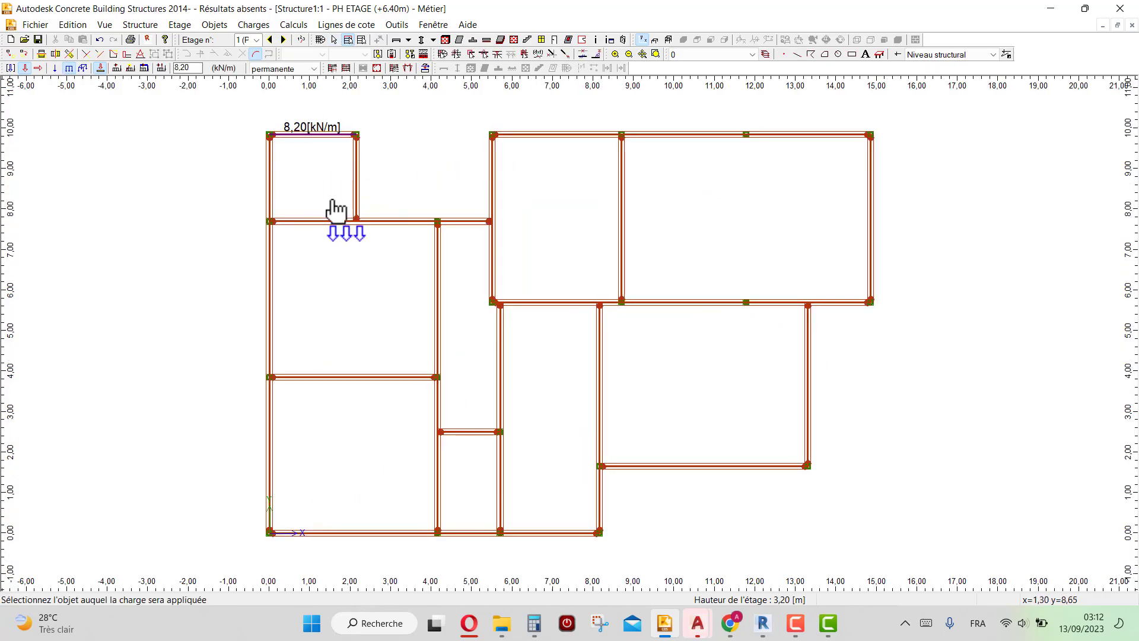
left_click(332, 221)
left_click(354, 178)
left_click(271, 187)
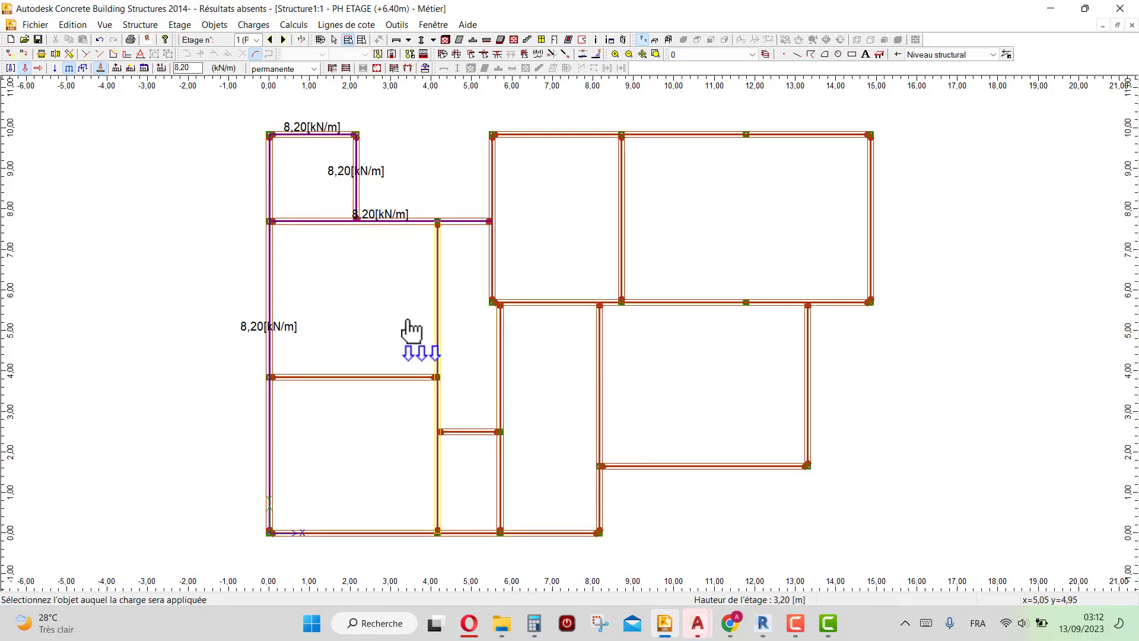
left_click(492, 163)
left_click(561, 136)
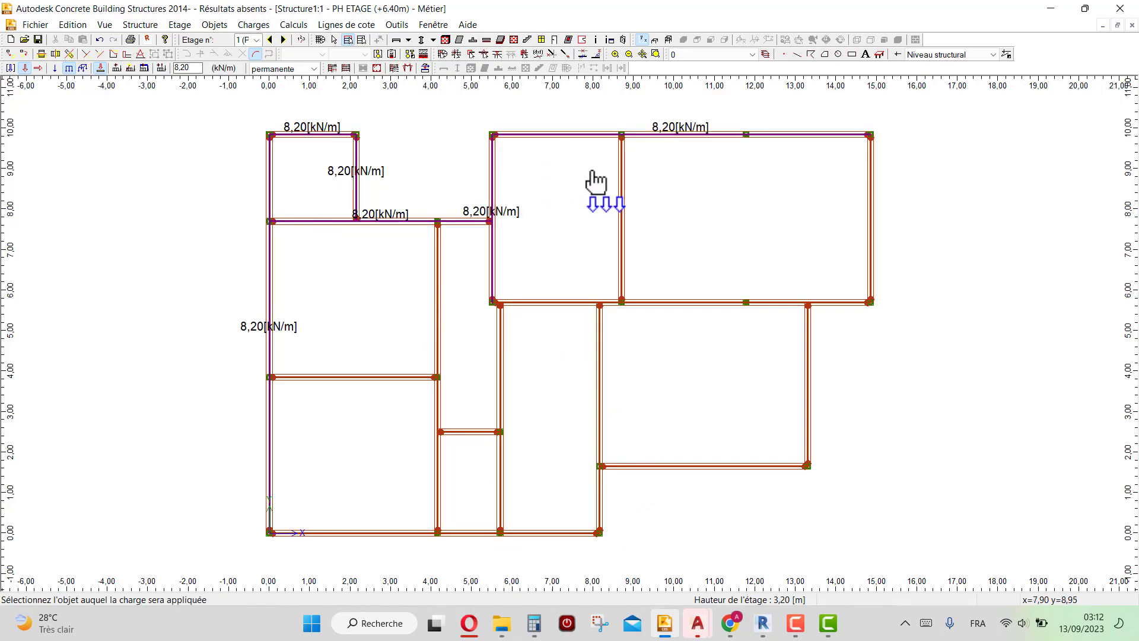
left_click(623, 198)
left_click(870, 243)
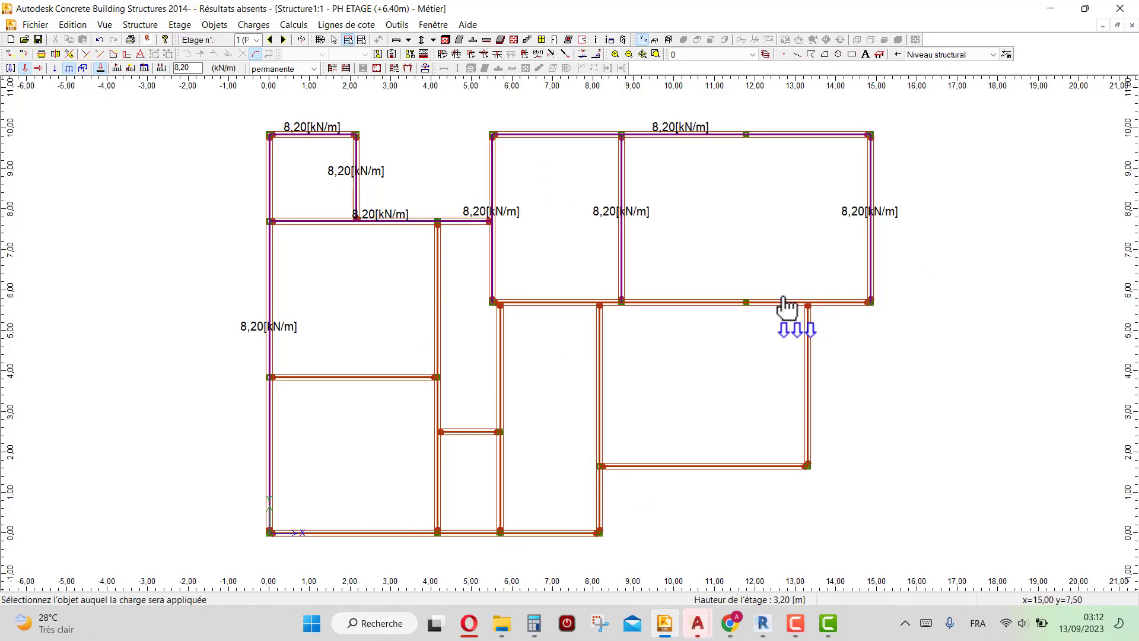
left_click(767, 303)
left_click(810, 366)
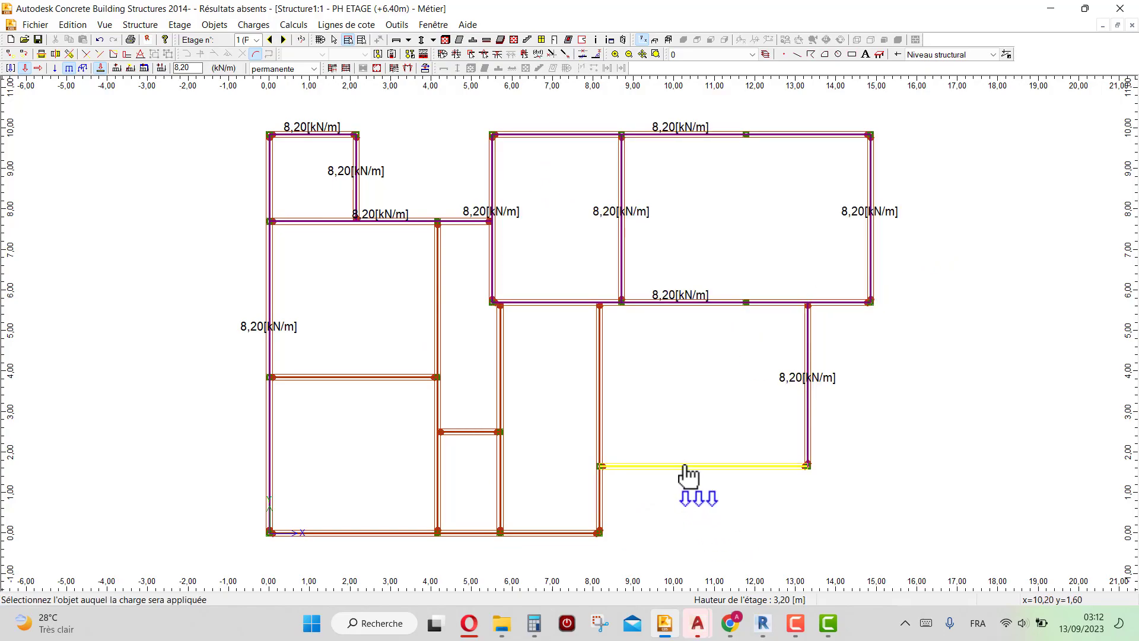
left_click(687, 466)
left_click(601, 409)
left_click(541, 532)
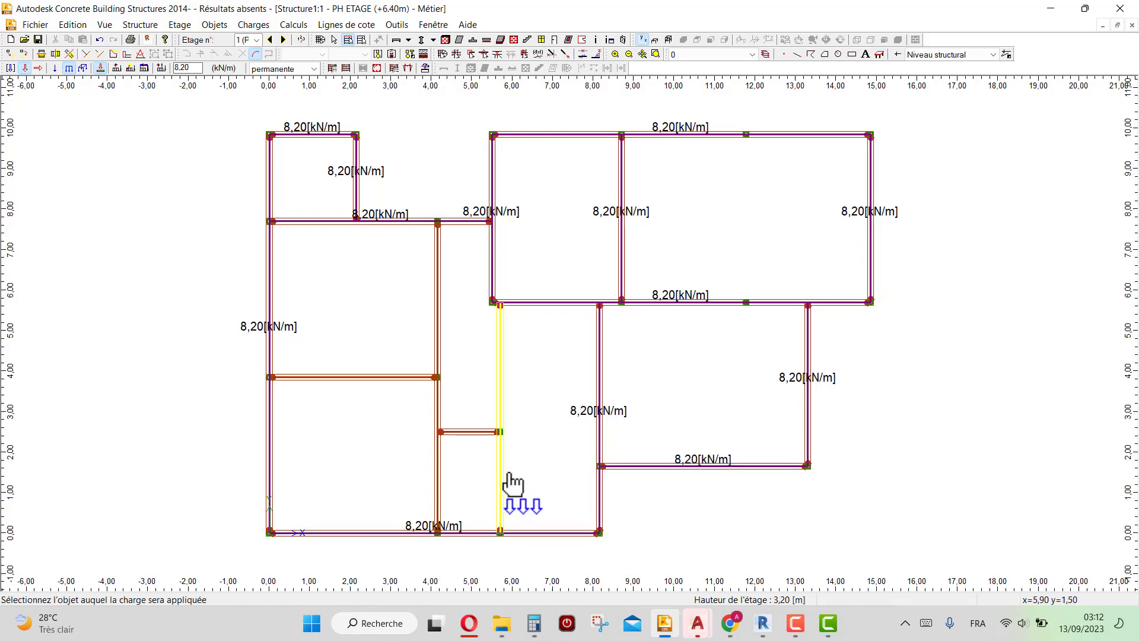
left_click(501, 480)
left_click(481, 442)
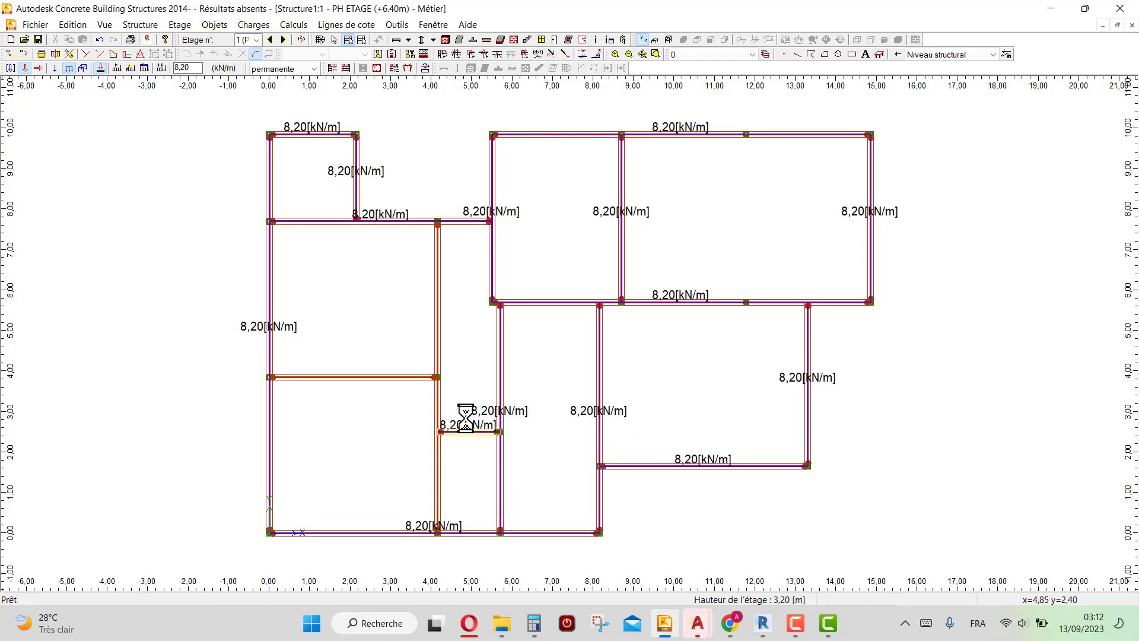
left_click(440, 330)
left_click(369, 378)
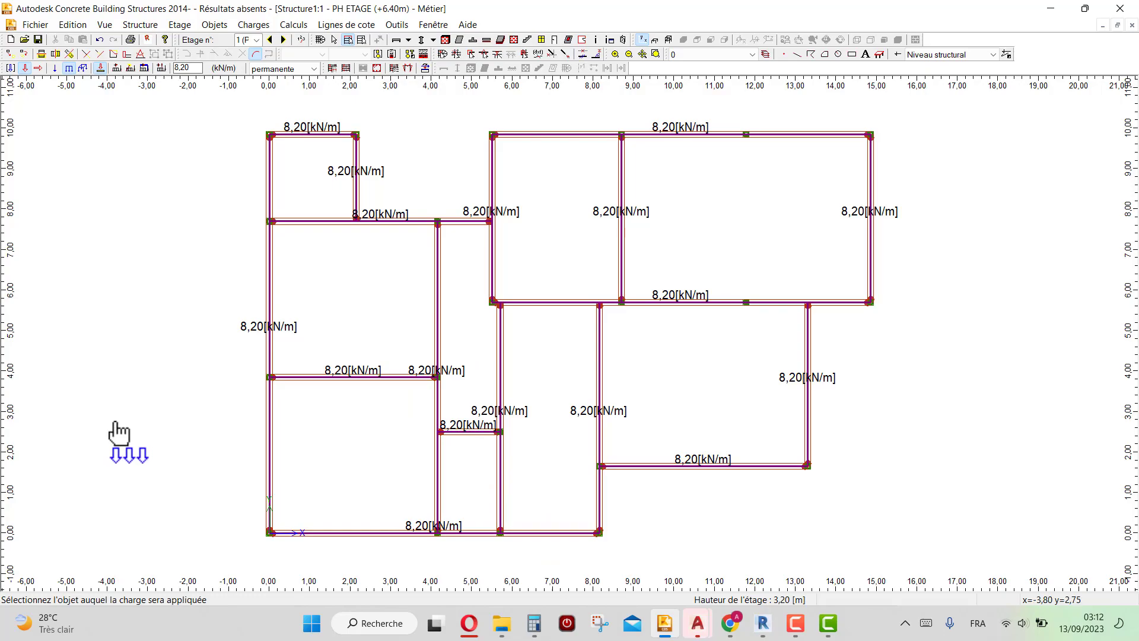
key("Escape")
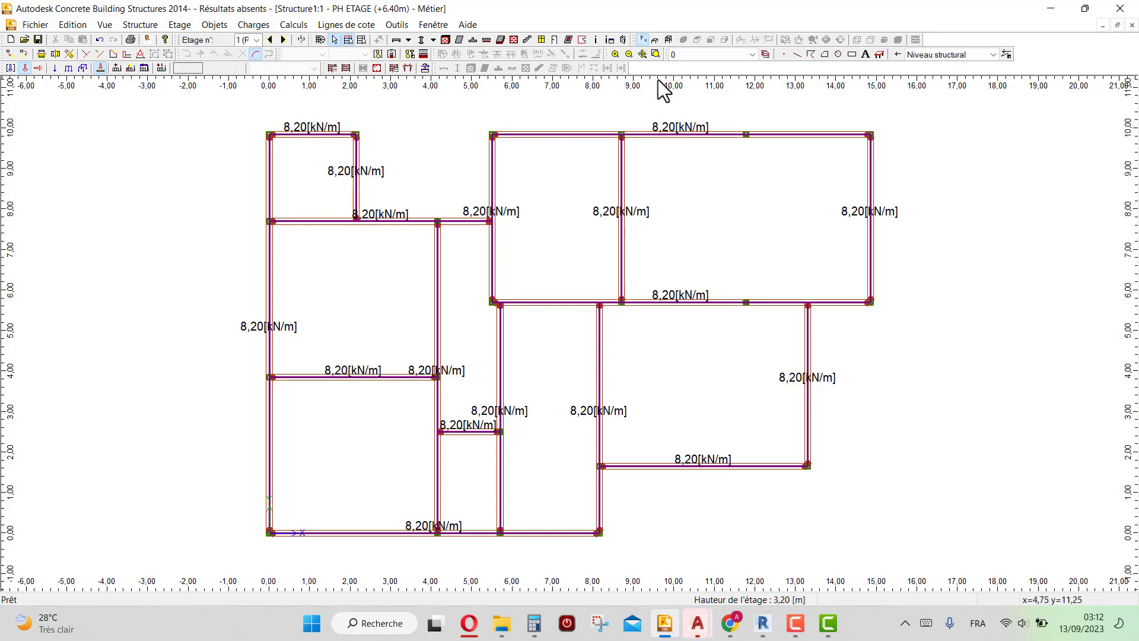
- Show the entire structure in 3D, turn on the display of surface loads and examine the loaded model from another angle
left_click(671, 40)
left_click_drag(395, 221, 358, 219)
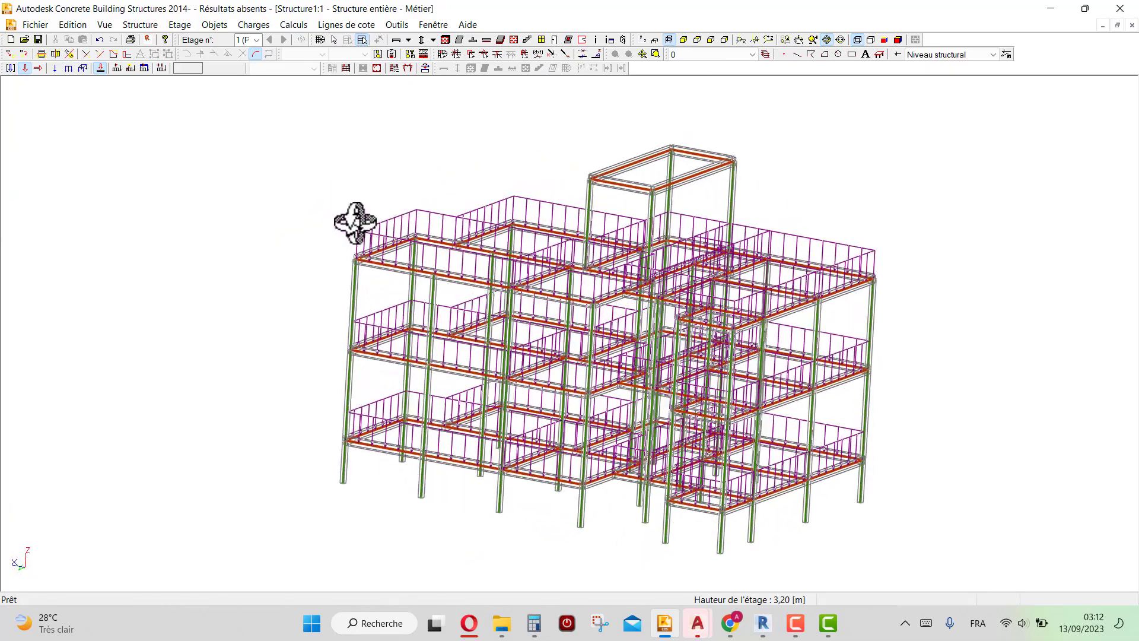
key("ctrl+d")
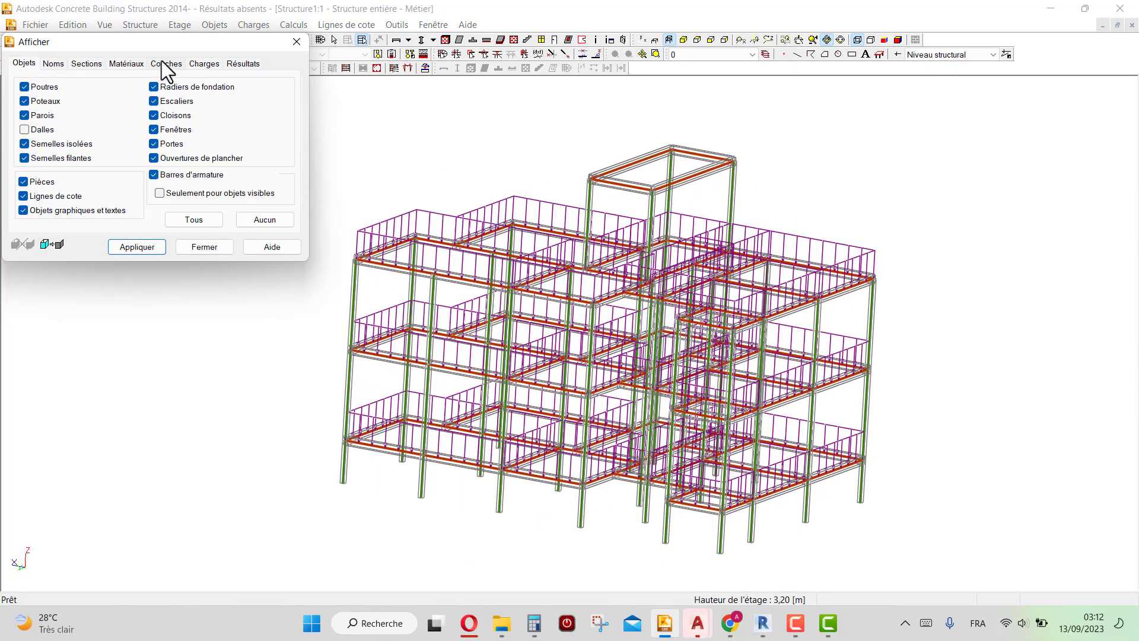
left_click(203, 64)
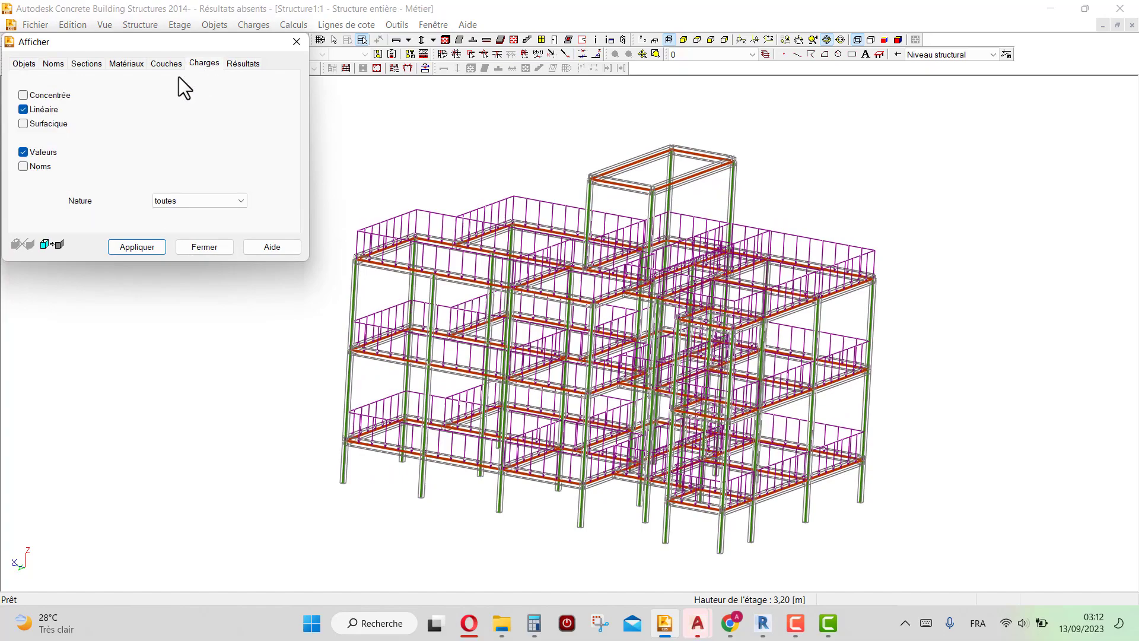
left_click(23, 123)
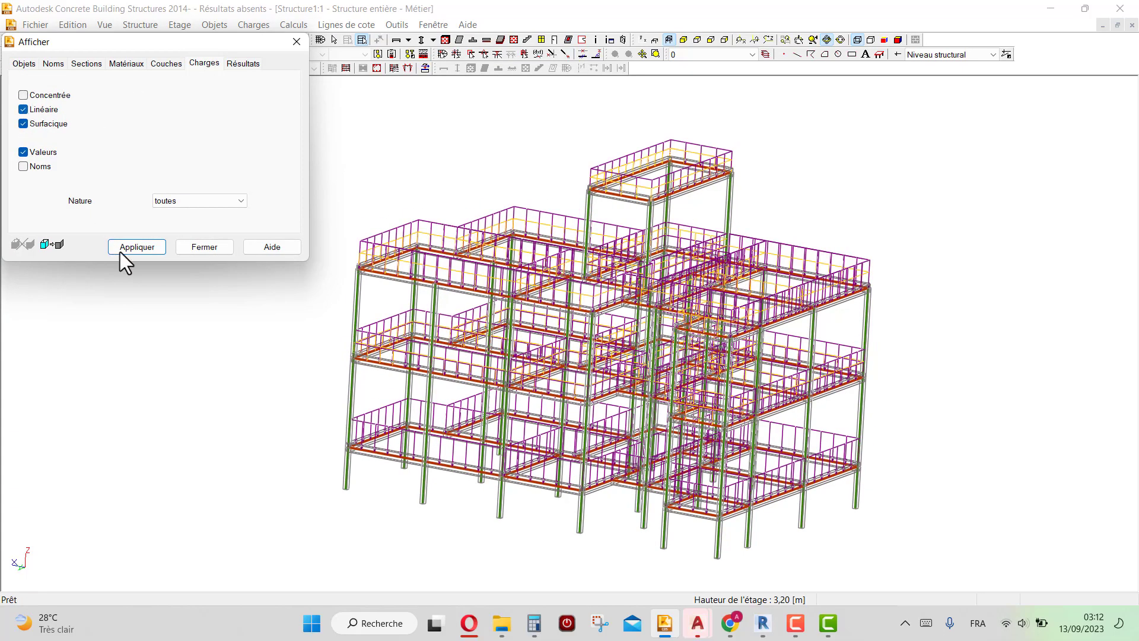
left_click(204, 247)
left_click_drag(267, 275, 370, 254)
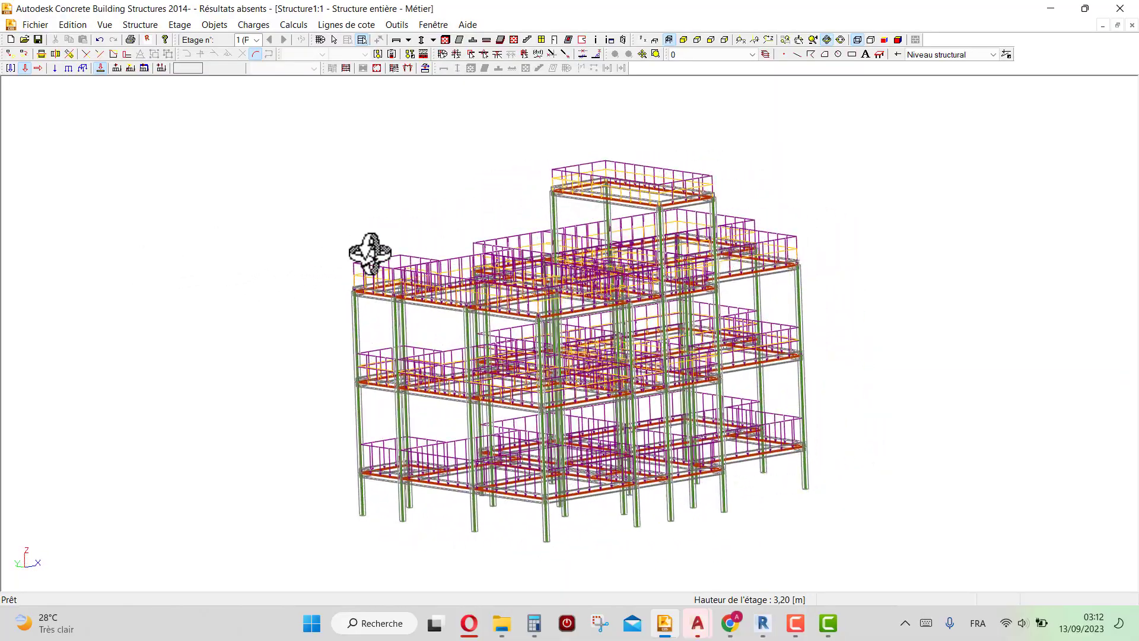
key("Escape")
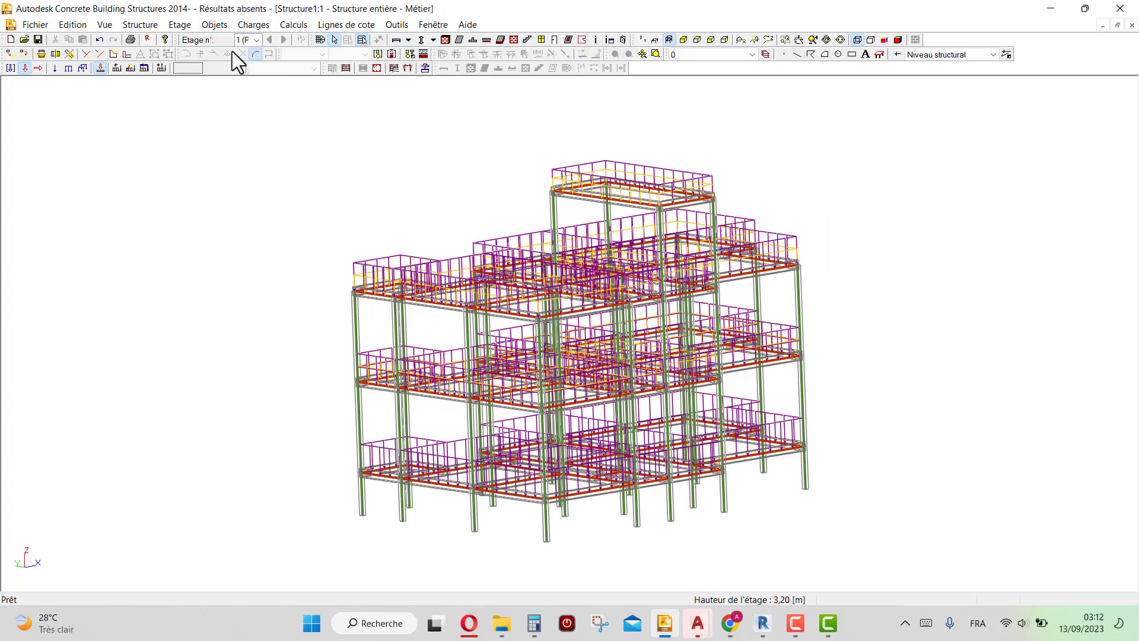
- Return to the PH ETAGE plan, turn the display of slabs (Dalles) back on and inspect the loaded panels
left_click(641, 40)
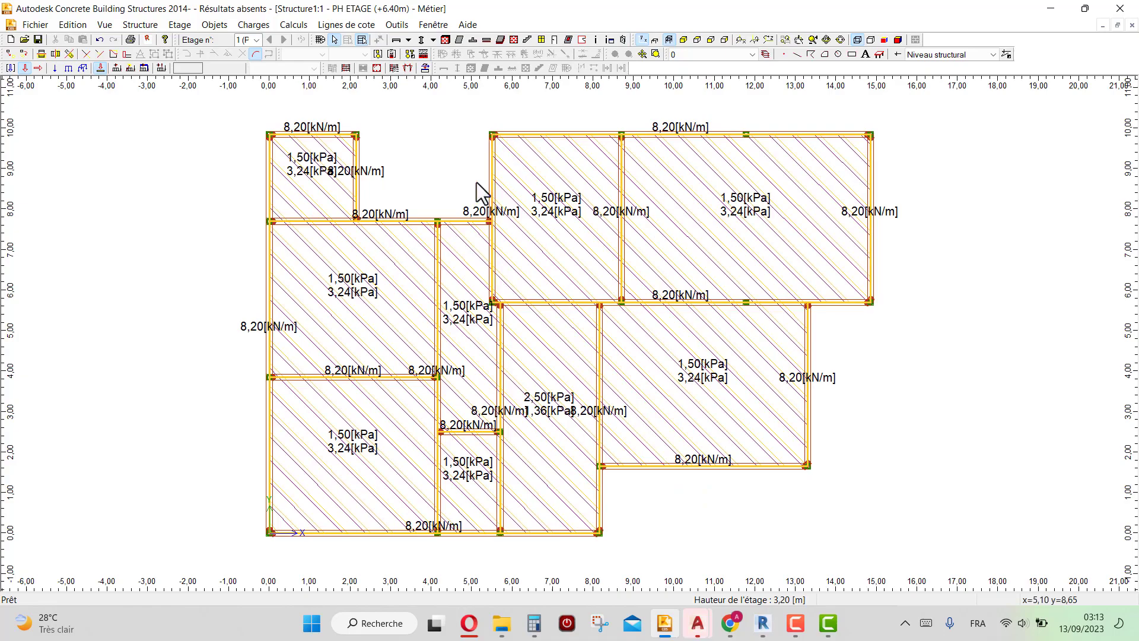
key("F6")
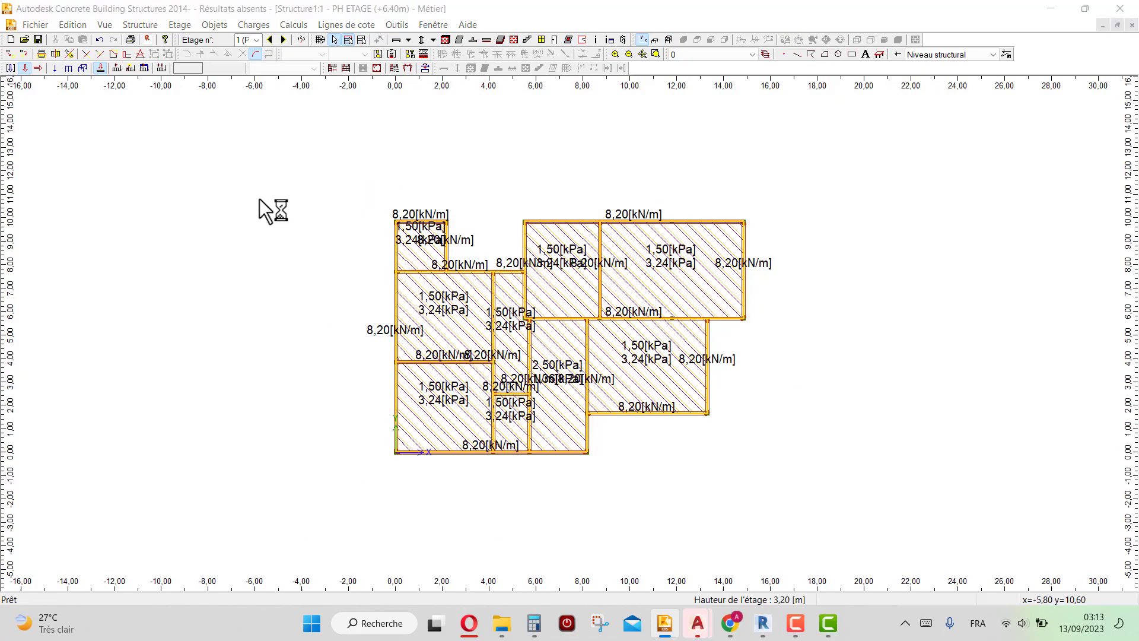
left_click(24, 130)
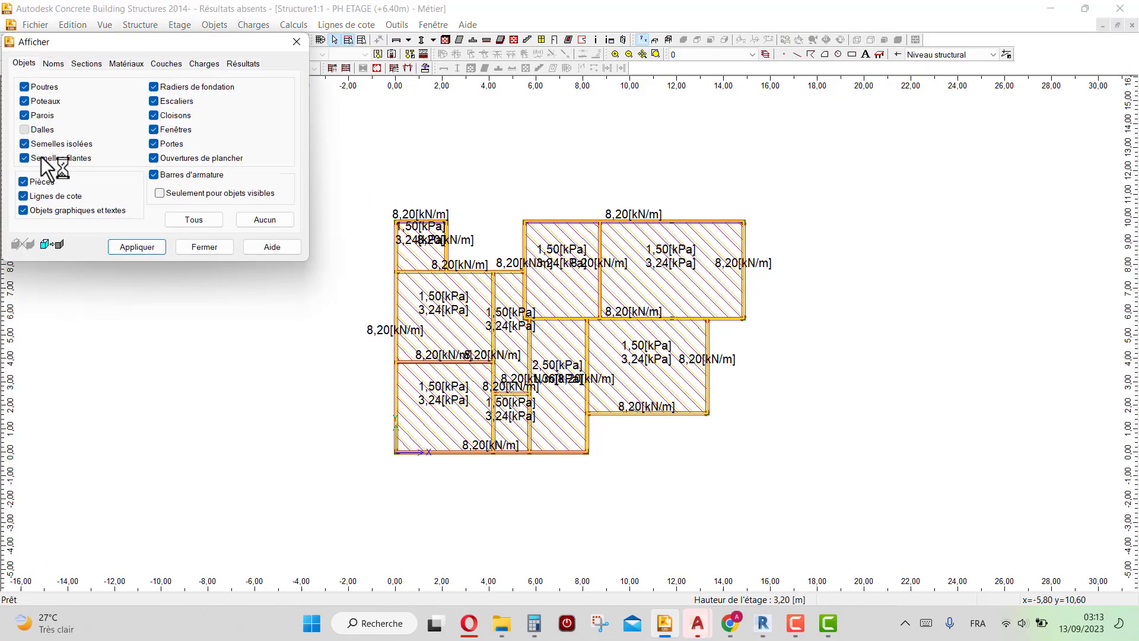
left_click(138, 248)
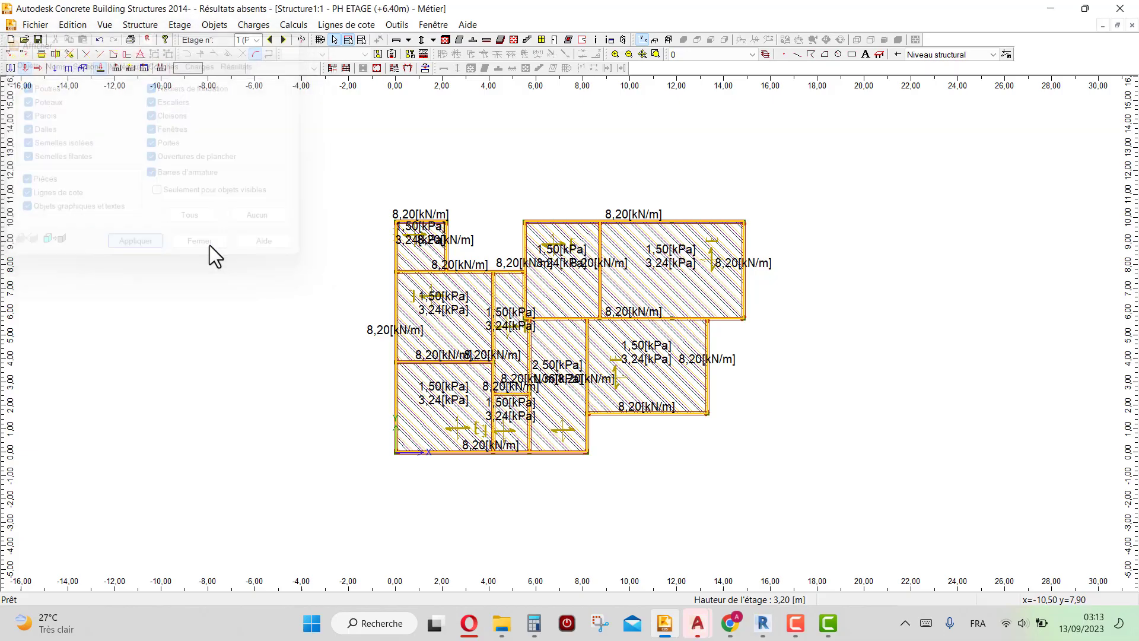
scroll(501, 181, "up", 3)
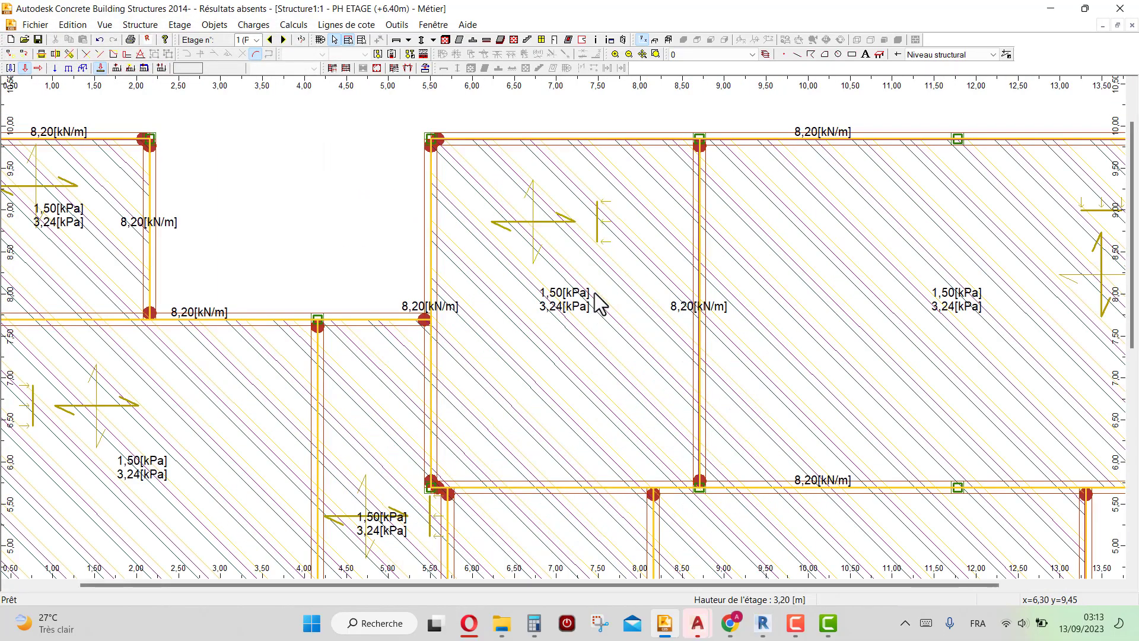
scroll(600, 305, "down", 2)
scroll(383, 241, "down", 1)
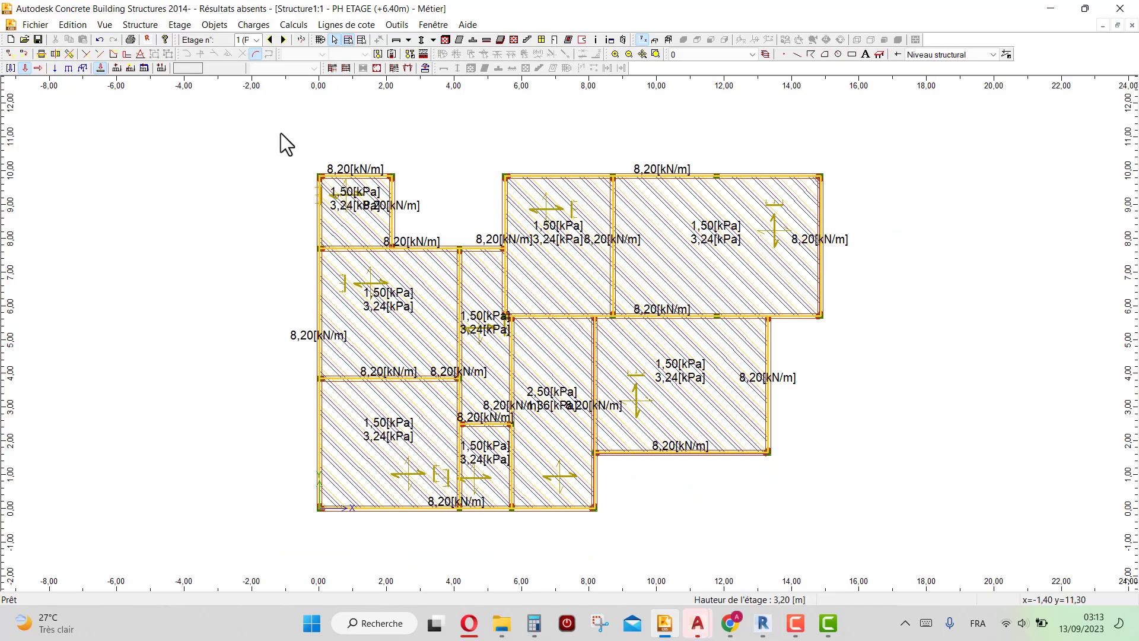
- Open the general parameters for reinforced-concrete design in the calculation options and show the optimisation criteria for beams (Poutres)
left_click(294, 24)
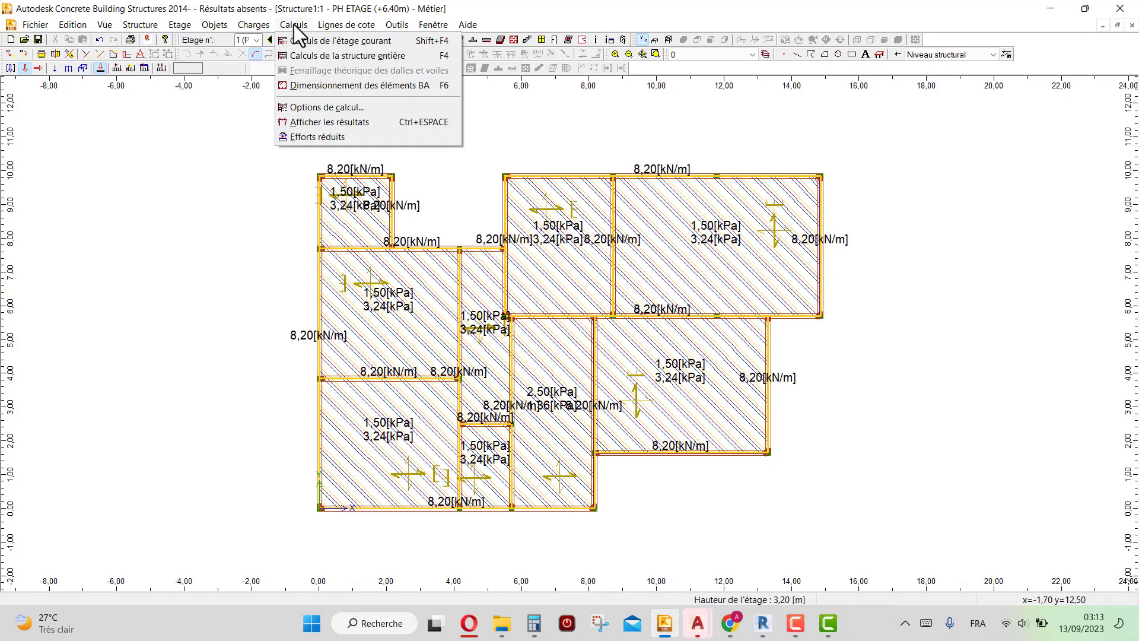
left_click(301, 104)
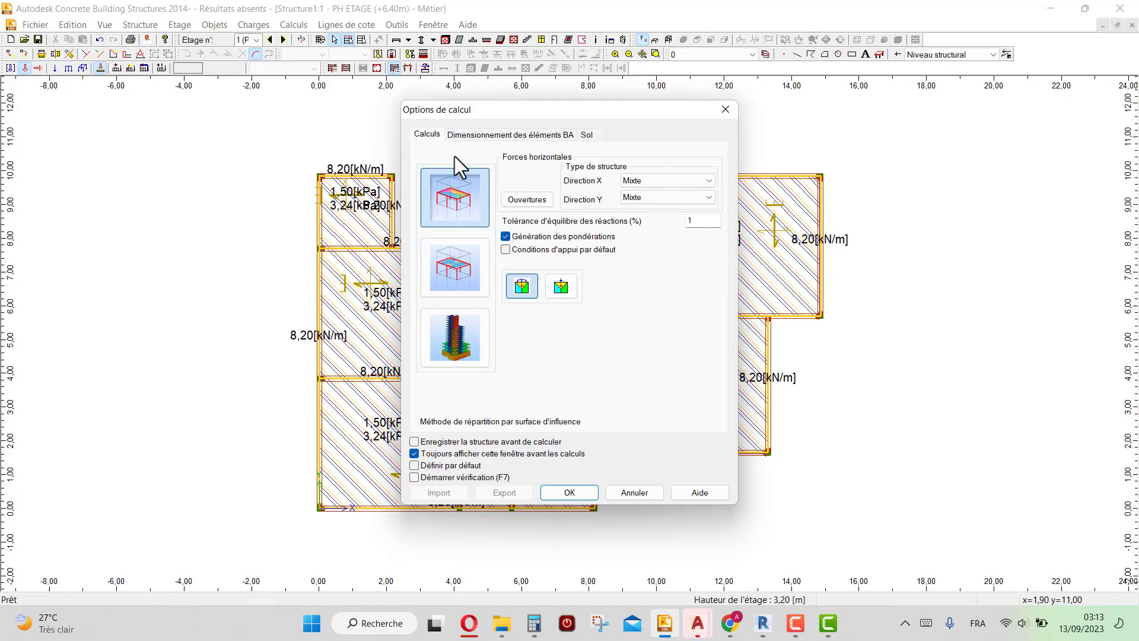
left_click(474, 136)
left_click(667, 159)
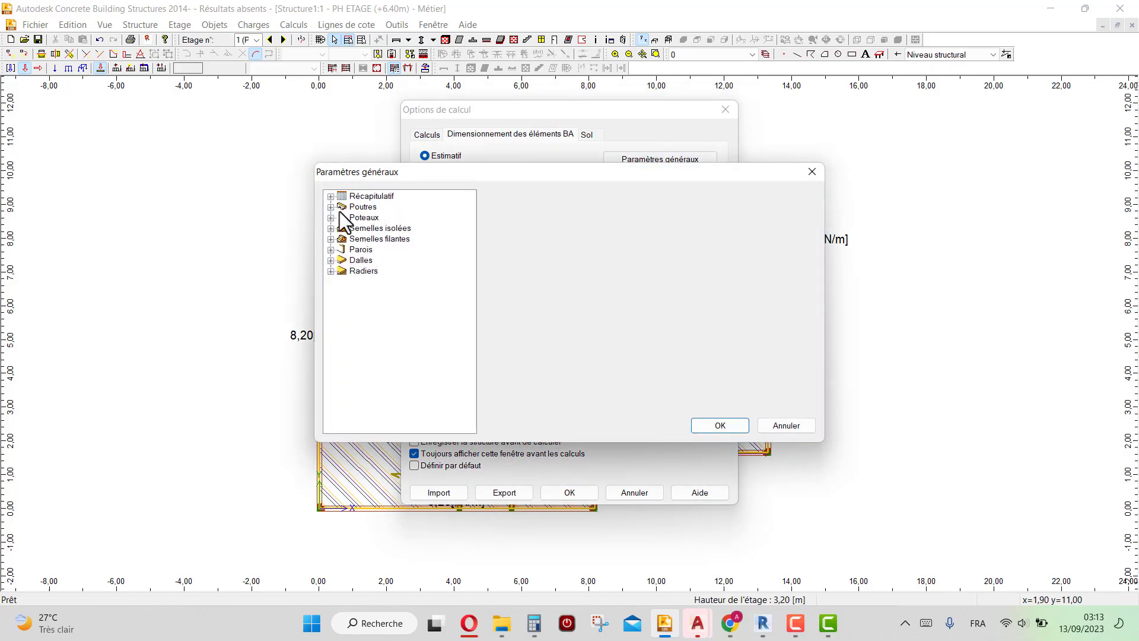
left_click(330, 196)
left_click(330, 196)
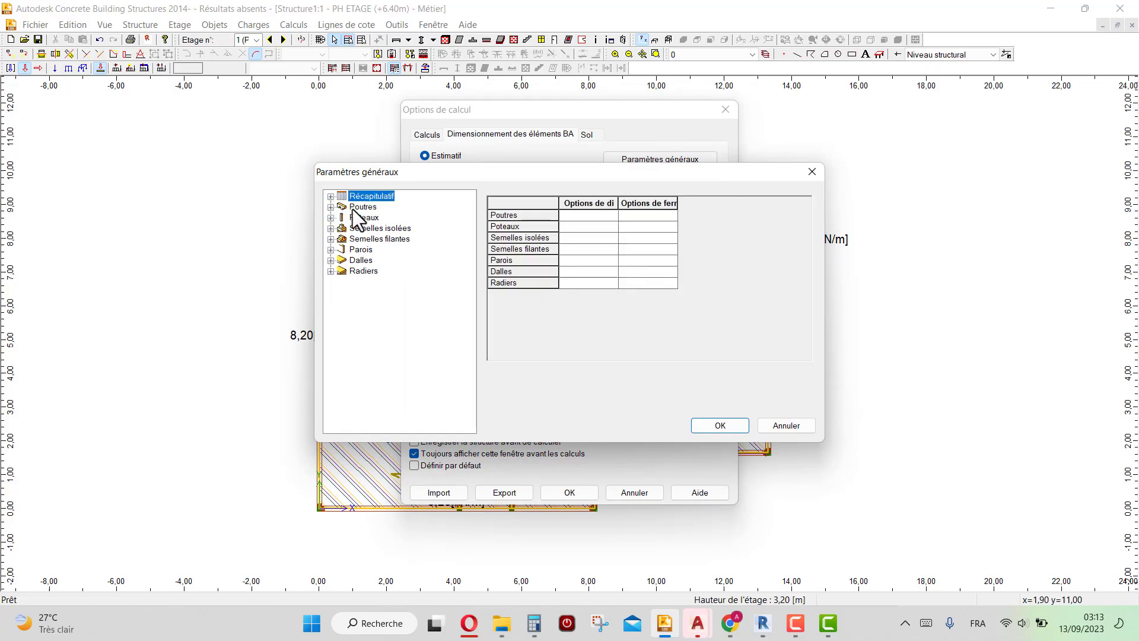
left_click(354, 208)
left_click(330, 207)
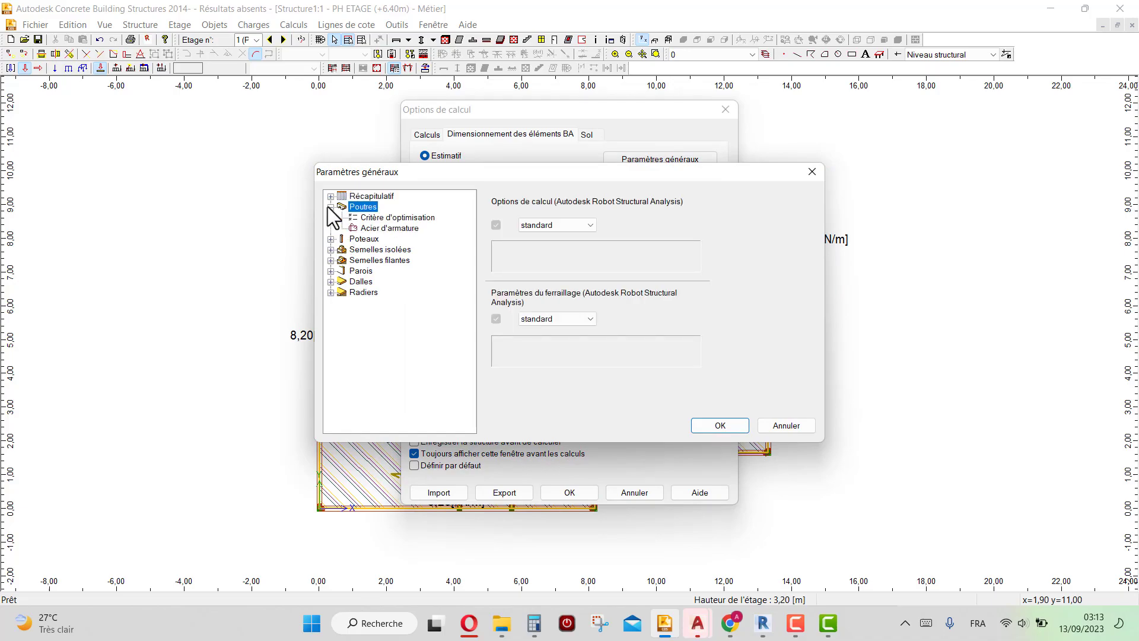
left_click(374, 217)
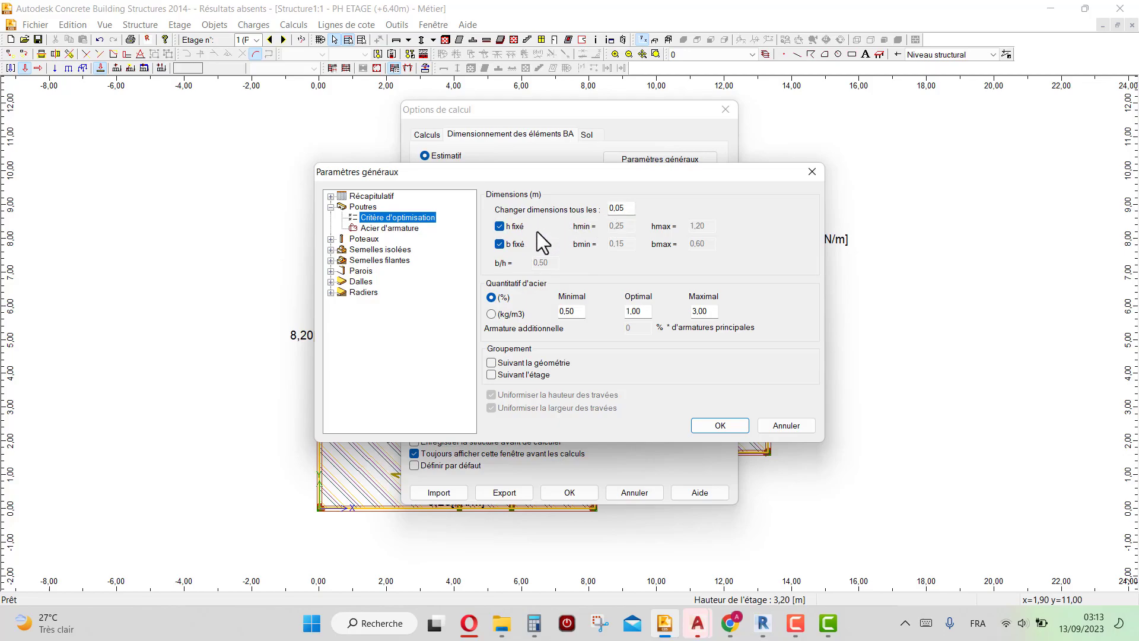
- Release the fixed h and b dimensions of the beams and set their minimum height hmin to 0,30 m
left_click(499, 227)
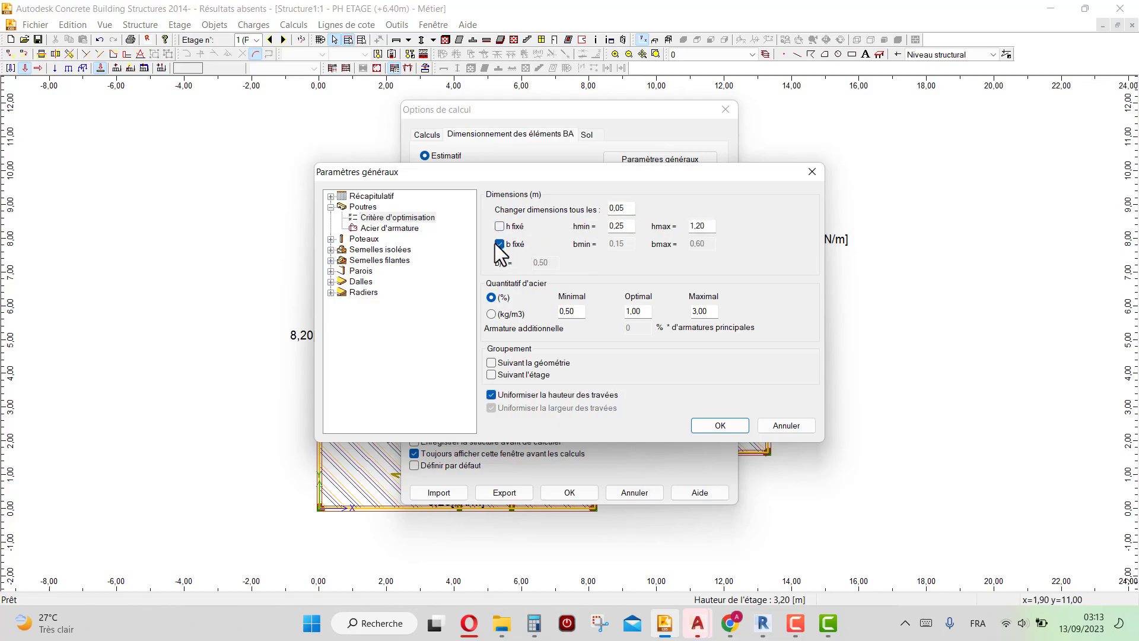
left_click(500, 244)
double_click(632, 226)
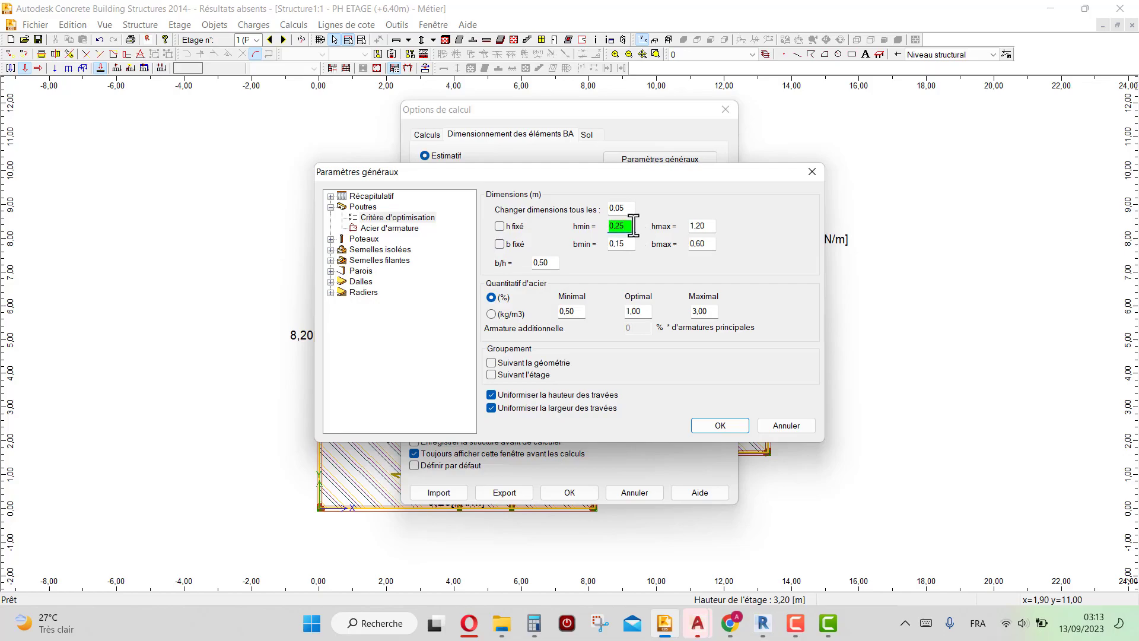
left_click_drag(634, 225, 575, 252)
type("0,3")
- Express the beams' steel quantity in kg/m3, set the optimal value to 120 and confirm the general parameters
left_click(495, 318)
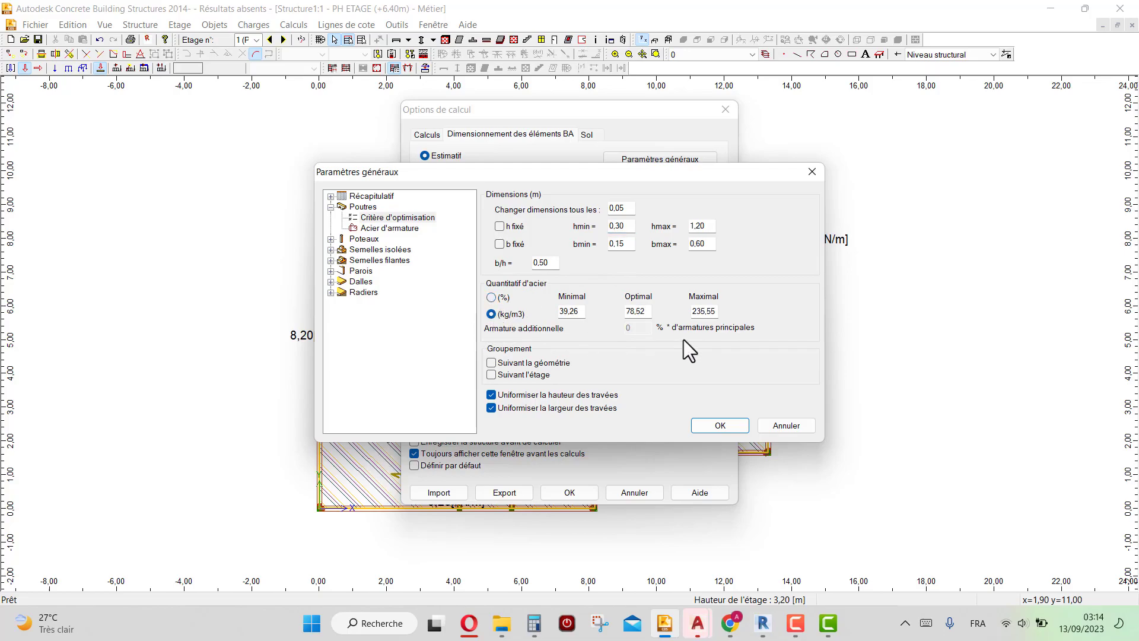
double_click(641, 310)
type("1")
key("Return")
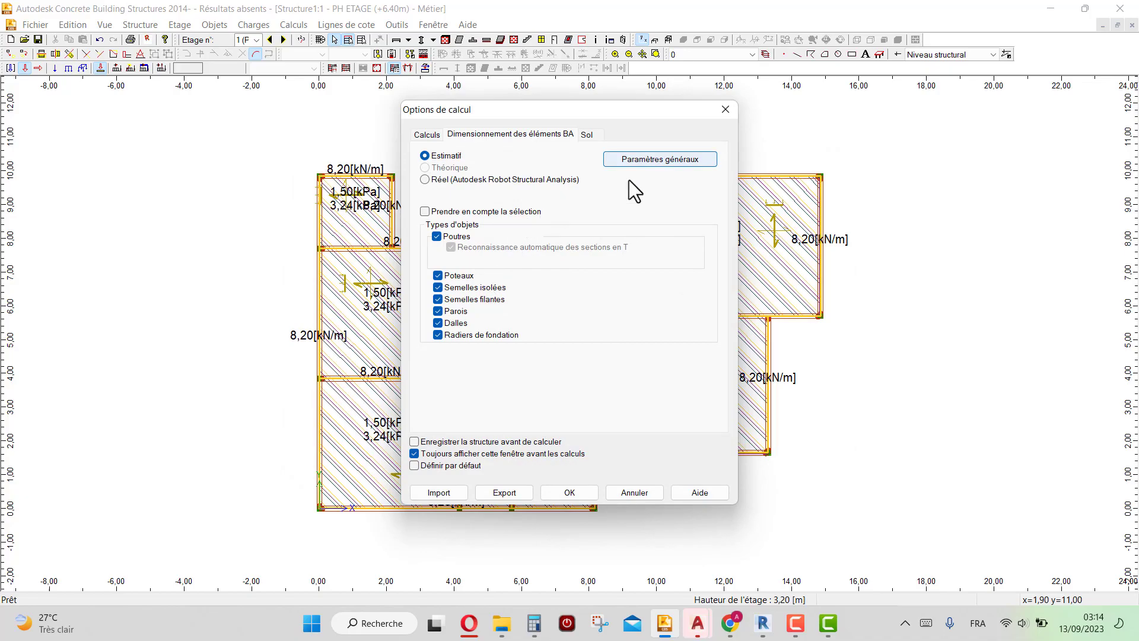
- Reopen the beams' optimisation criteria and turn off uniform span height while leaving uniform span width on
left_click(629, 160)
left_click(339, 208)
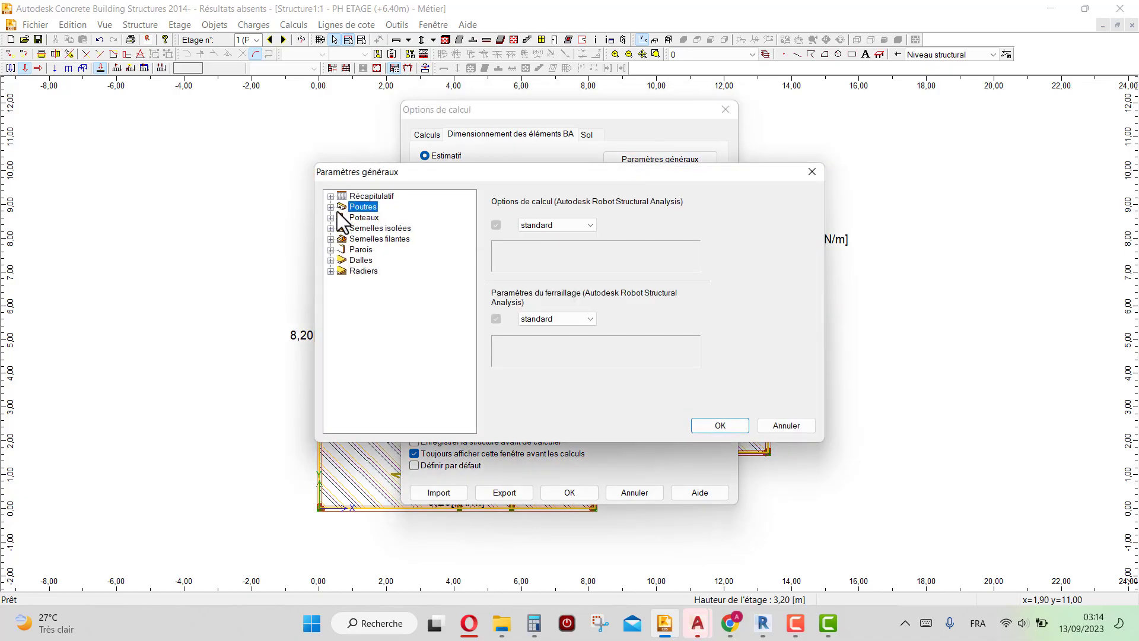
left_click(330, 207)
left_click(375, 219)
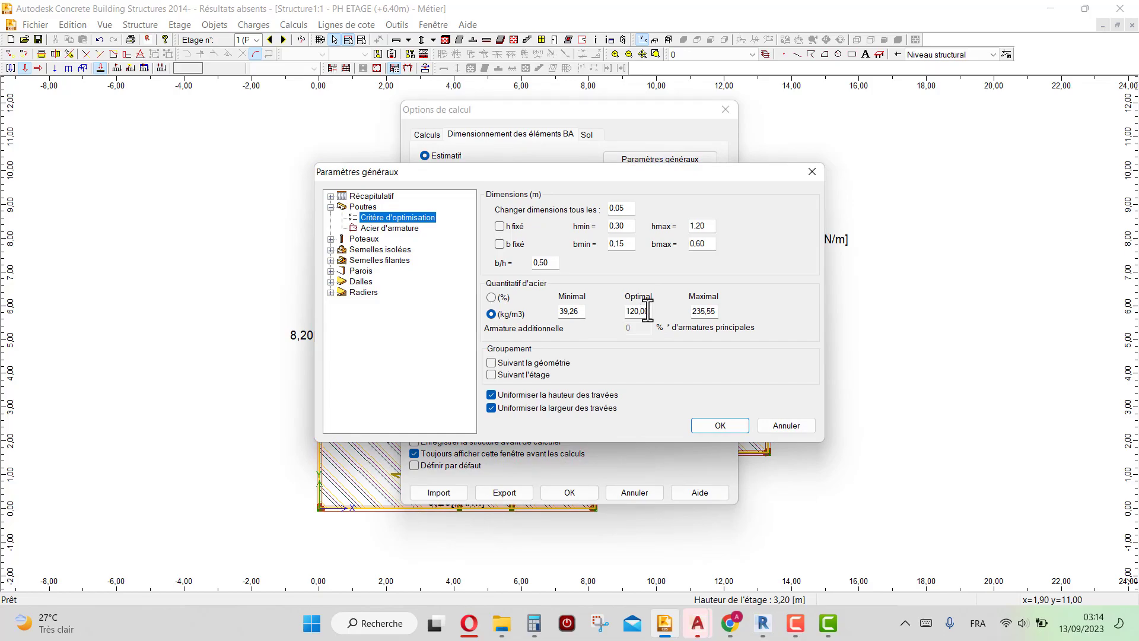
left_click(491, 394)
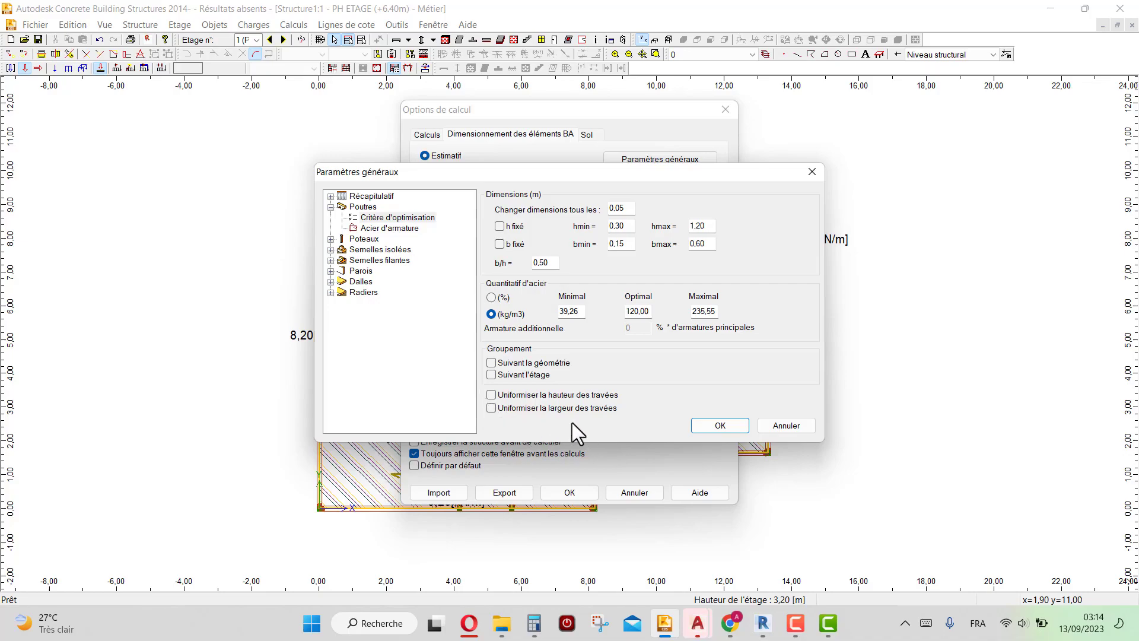
left_click(494, 408)
- In the optimisation criteria for columns (Poteaux), release the fixed h and b and set hmin and bmin to 0,15 m
left_click(364, 239)
left_click(331, 239)
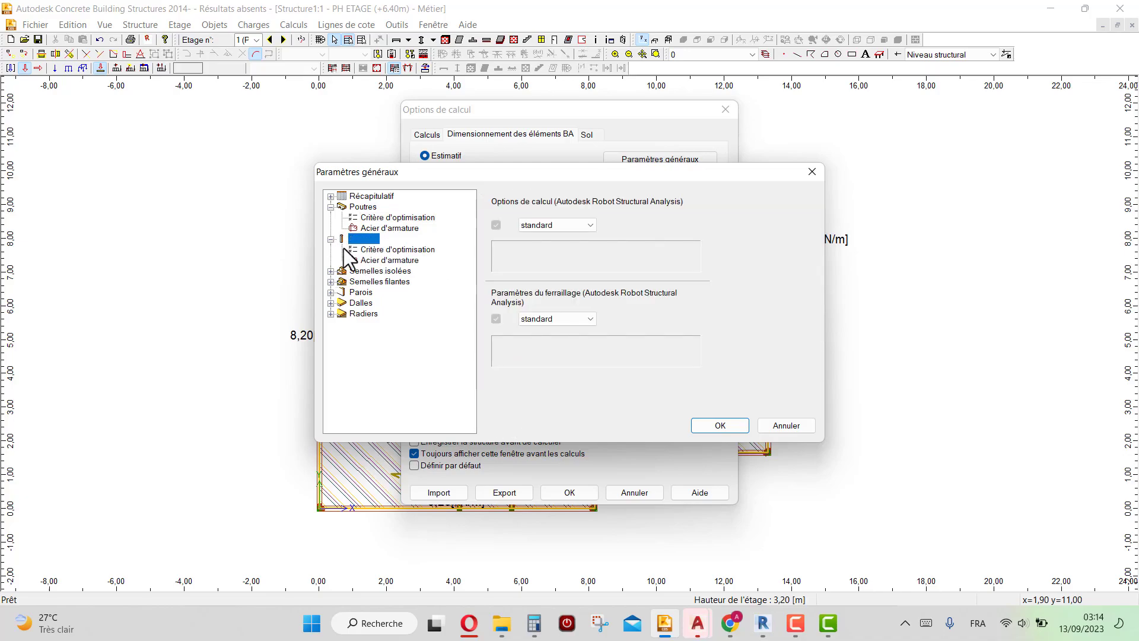
left_click(368, 249)
left_click(500, 226)
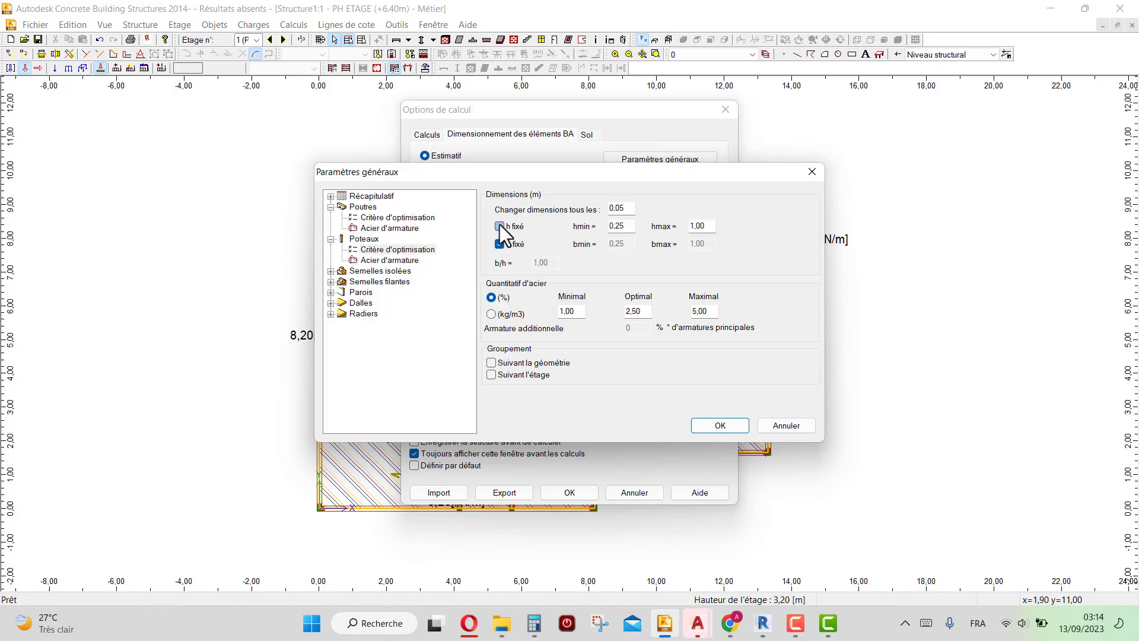
left_click(500, 244)
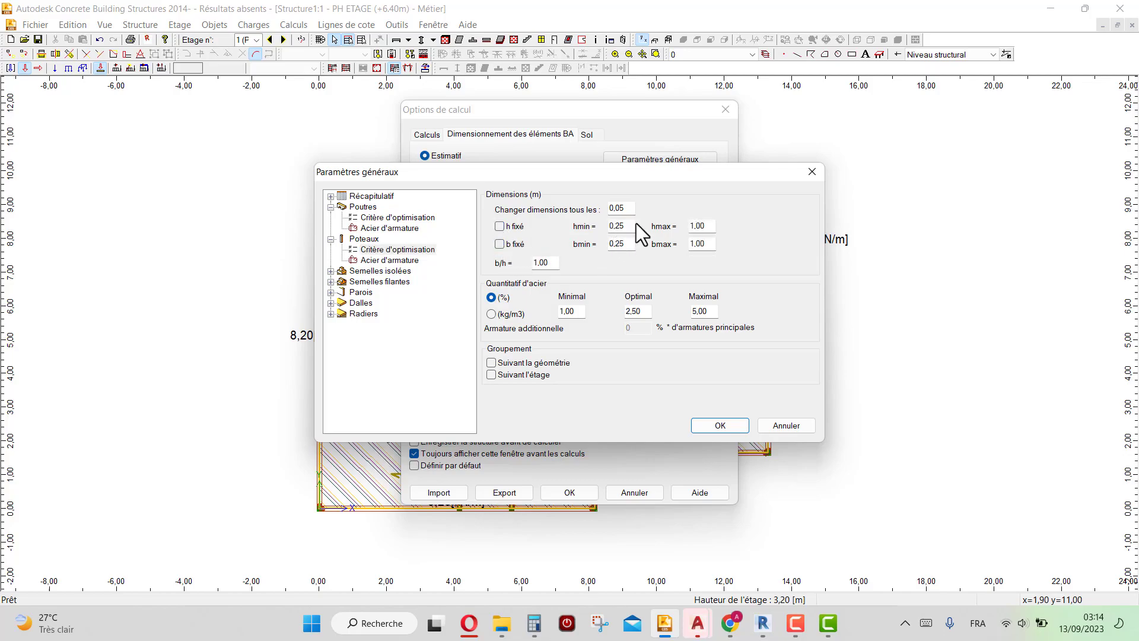
double_click(617, 226)
left_click_drag(631, 242, 600, 246)
type(".15")
- Express the columns' steel quantity in kg/m3 and set its optimal value to 120
left_click_drag(646, 314, 610, 328)
left_click(496, 315)
left_click_drag(651, 313, 621, 323)
type("120")
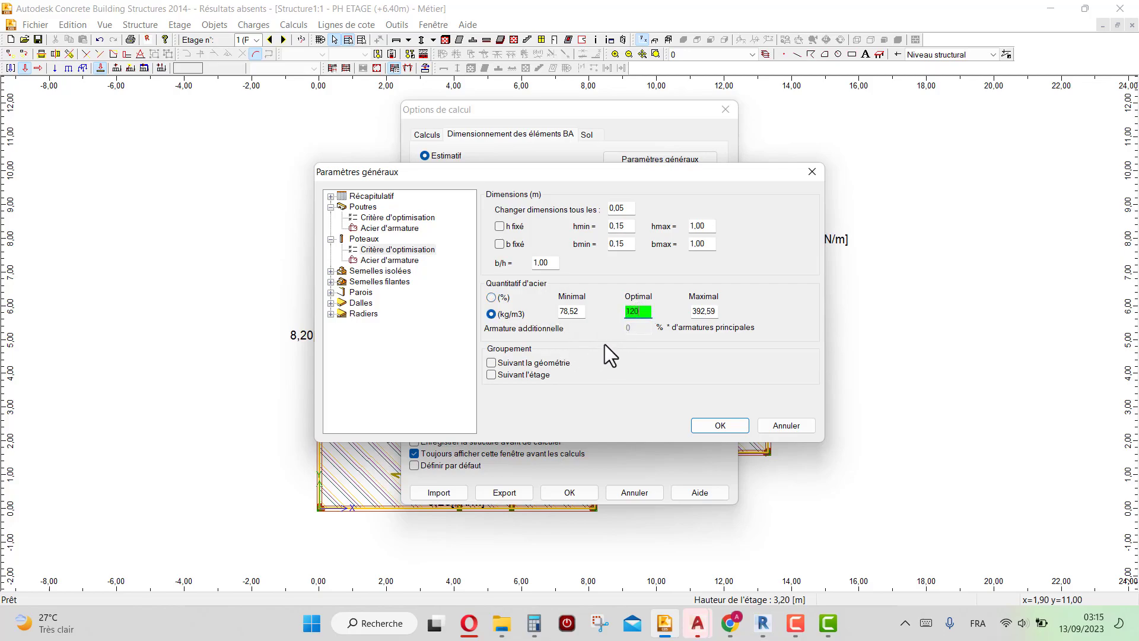
- Set the beams' optimal steel quantity to 100 kg/m3 and recheck the columns' optimisation criteria
left_click(385, 217)
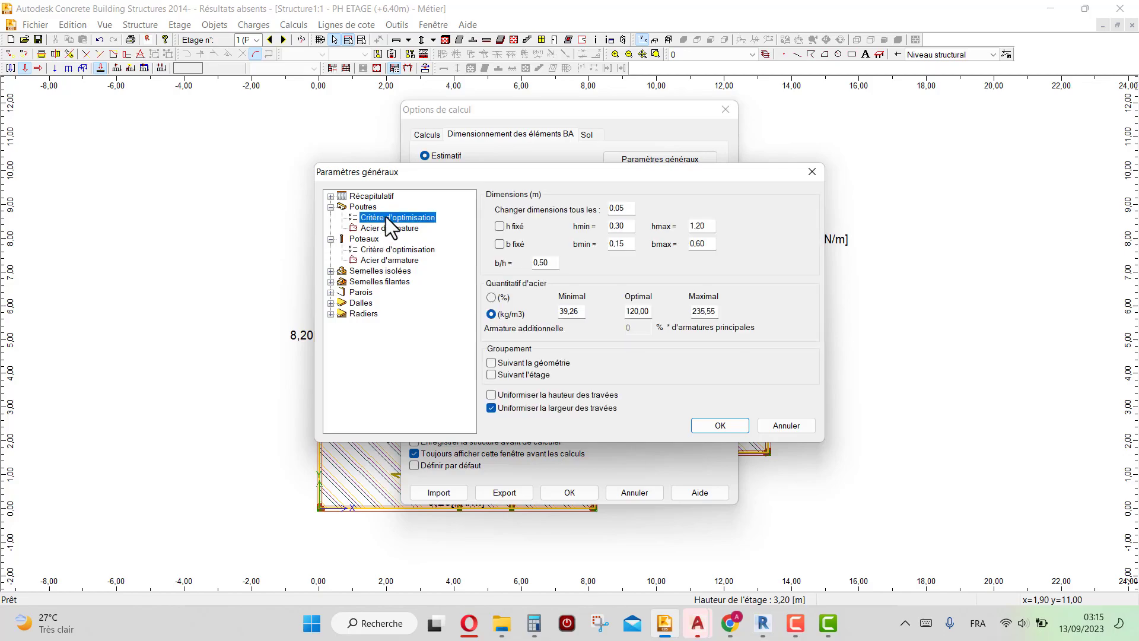
left_click_drag(651, 311, 576, 336)
type("100")
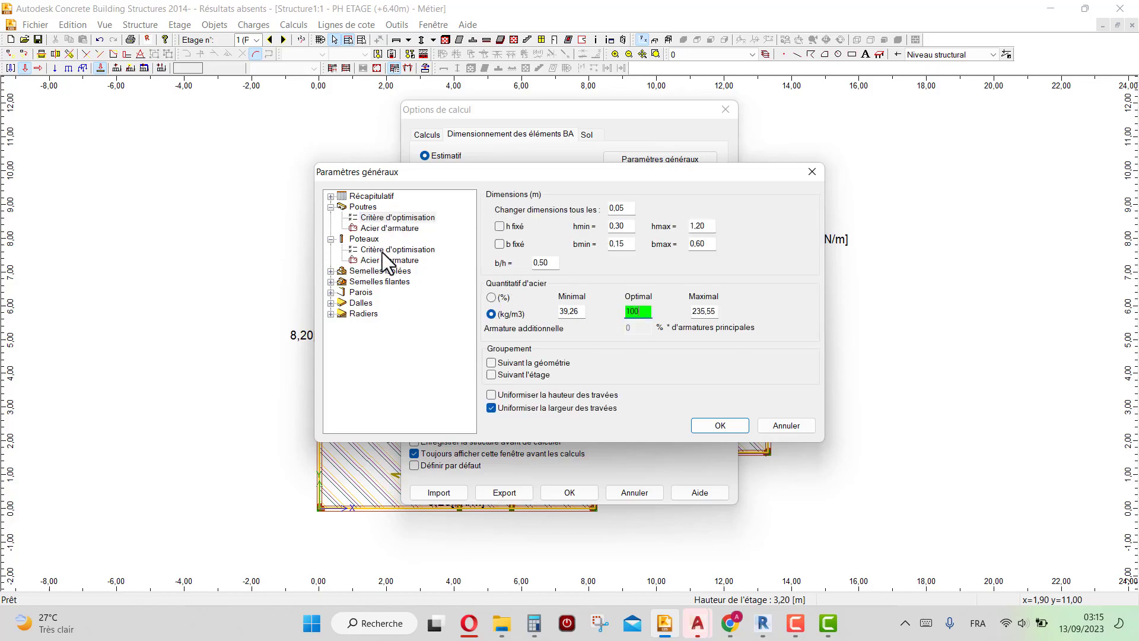
left_click(382, 252)
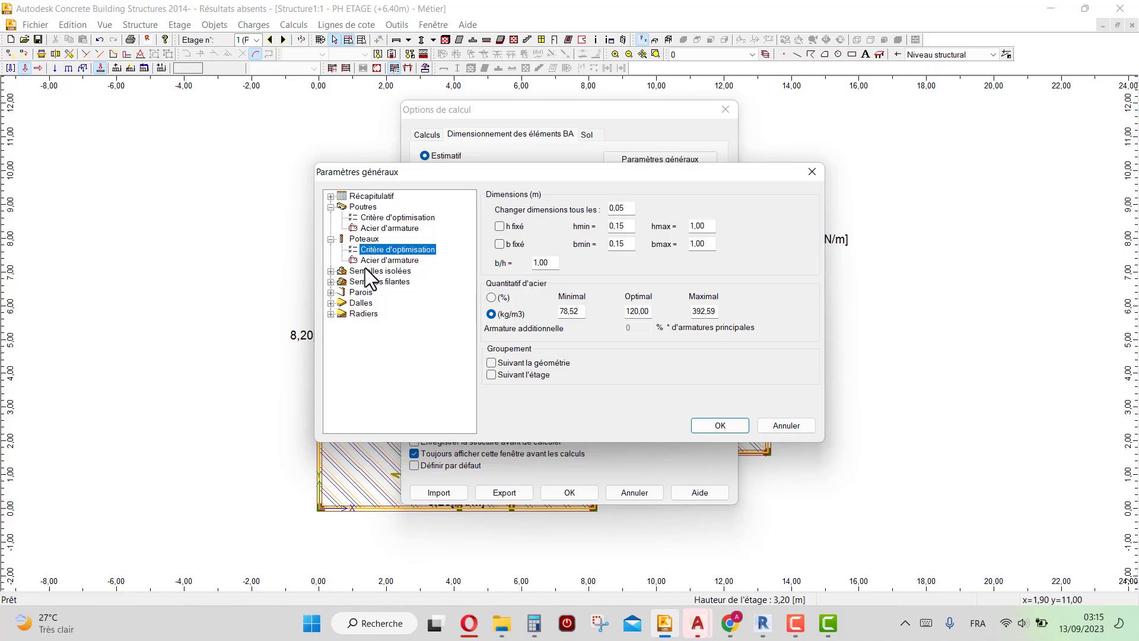
- For isolated footings (Semelles isolées), release the fixed A and B, set Amin and Bmin to 0.5 m and confirm the parameters
left_click(331, 271)
left_click(374, 281)
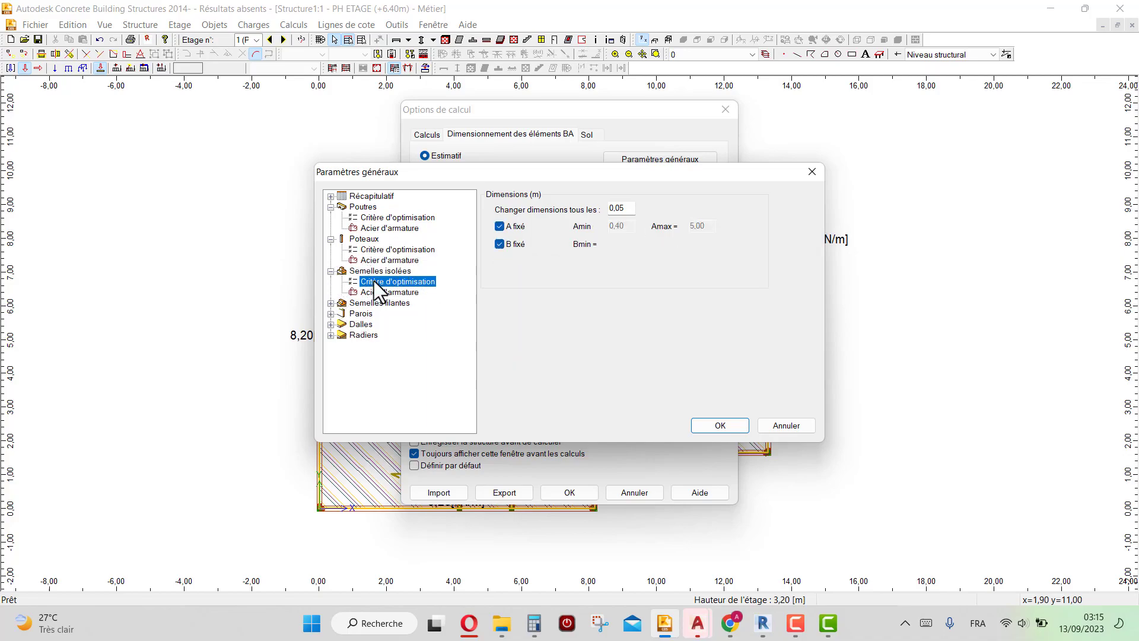
left_click(500, 227)
left_click(500, 244)
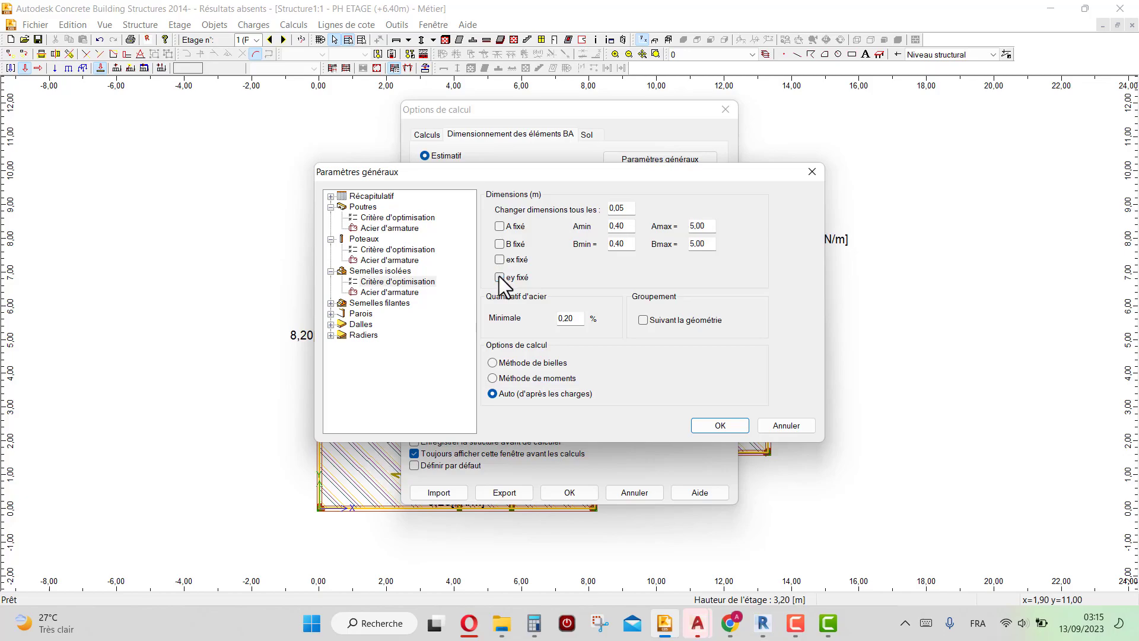
double_click(626, 227)
type("0.5")
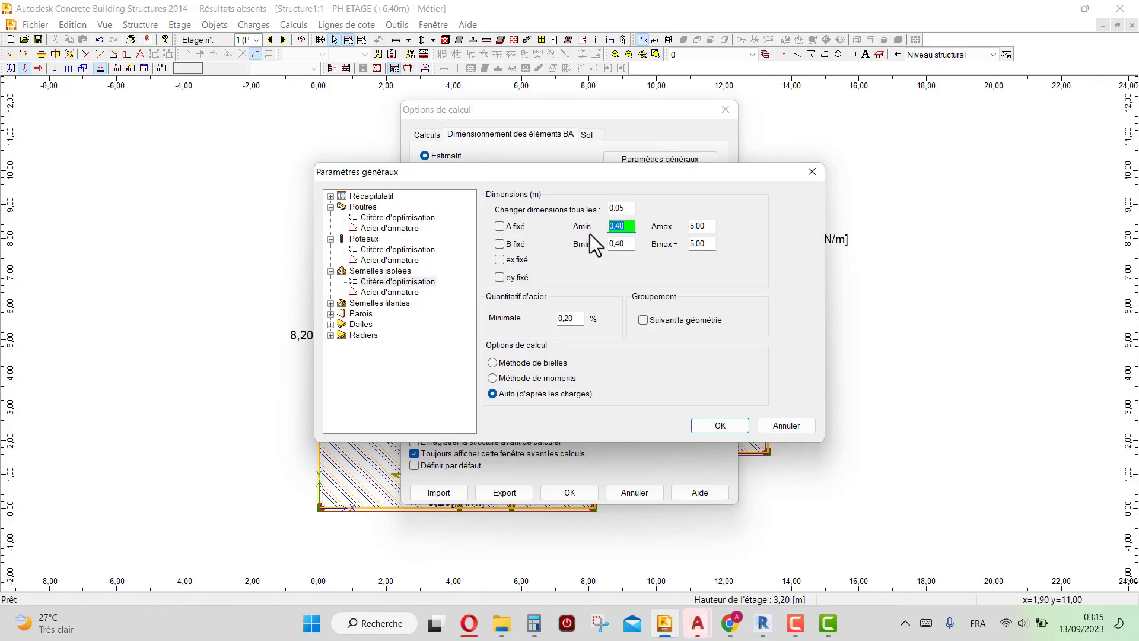
key("Tab")
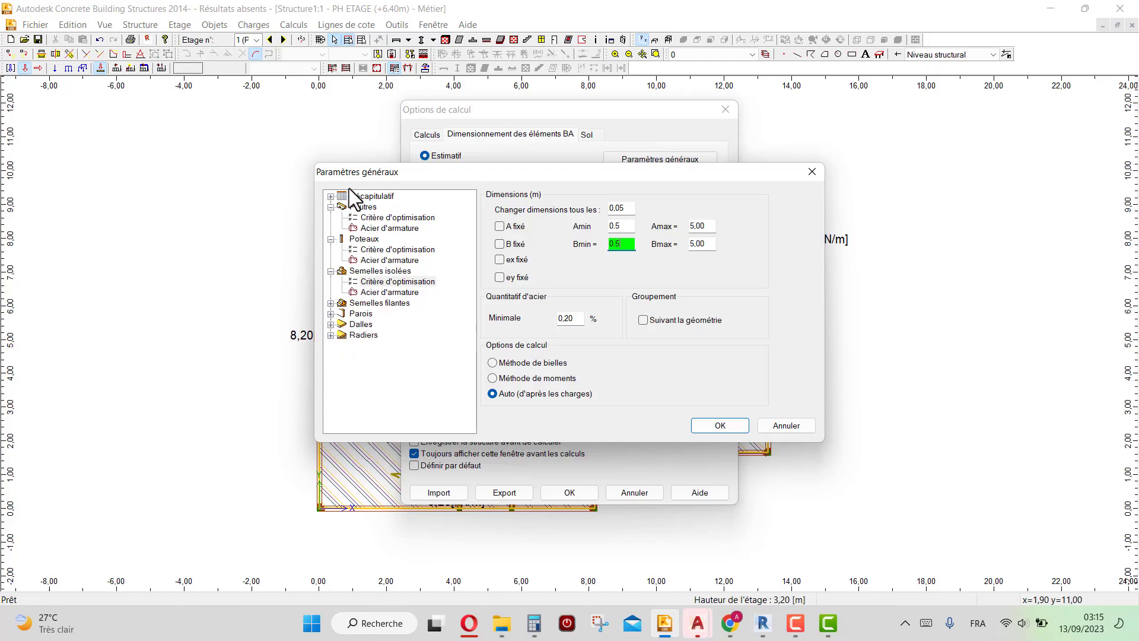
left_click(718, 425)
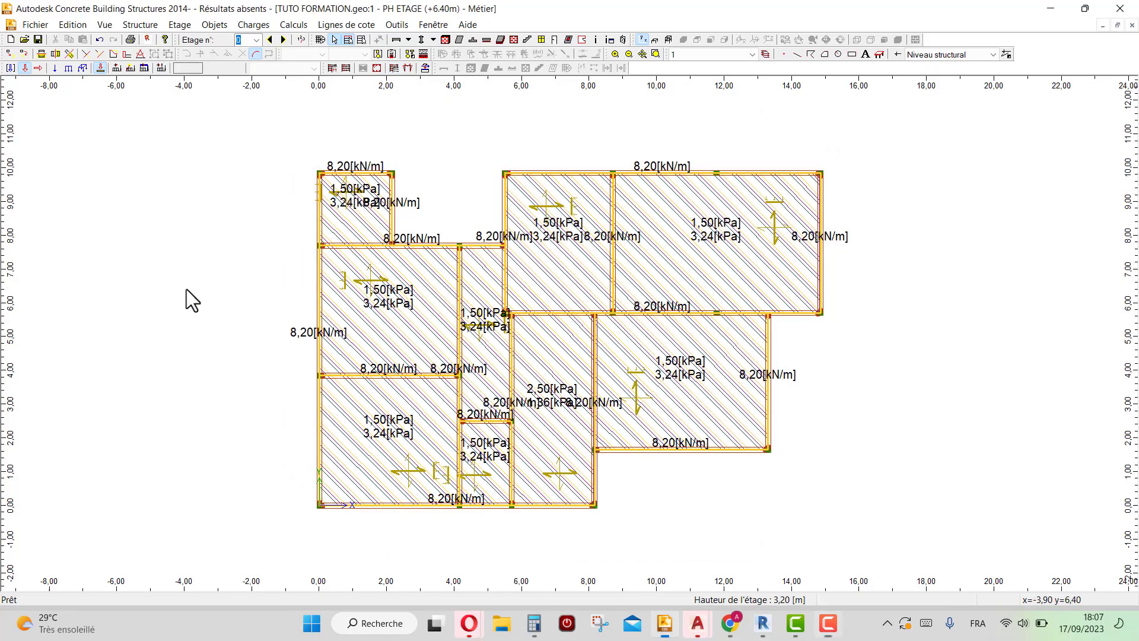
- Reopen the calculation options at the soil settings (Sol) and open the rupture stress value for editing
left_click(829, 628)
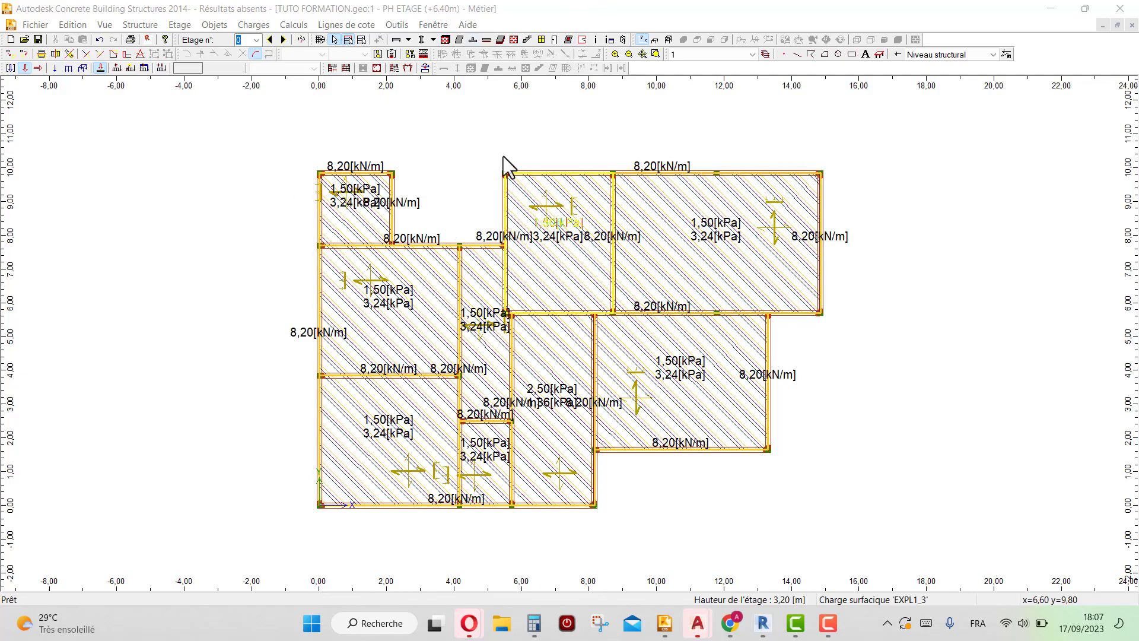
left_click(345, 38)
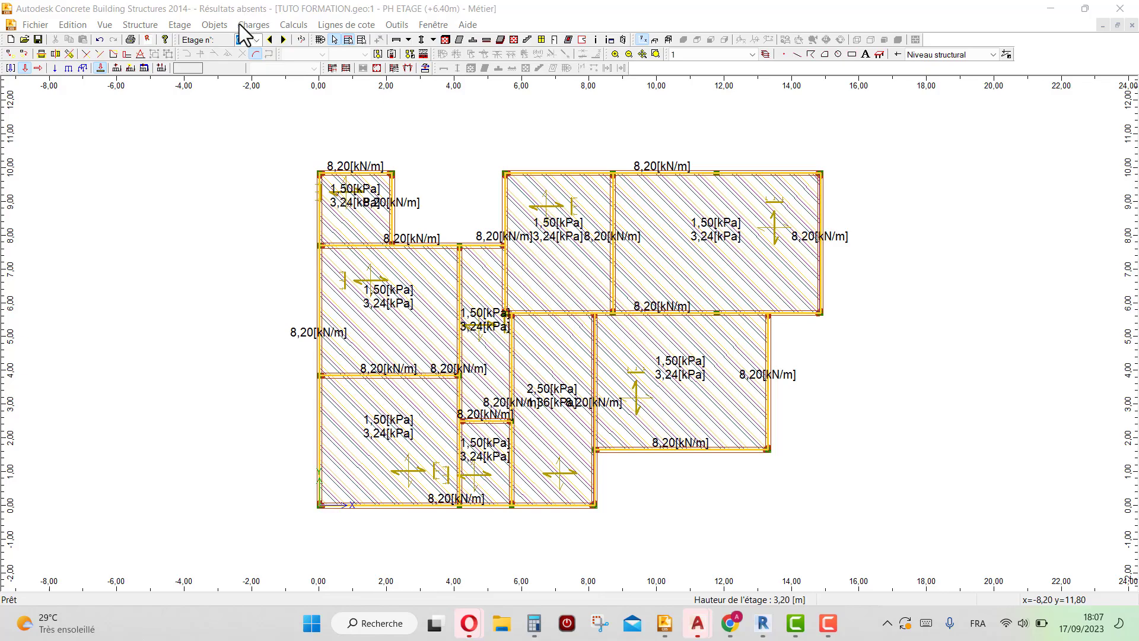
left_click(292, 24)
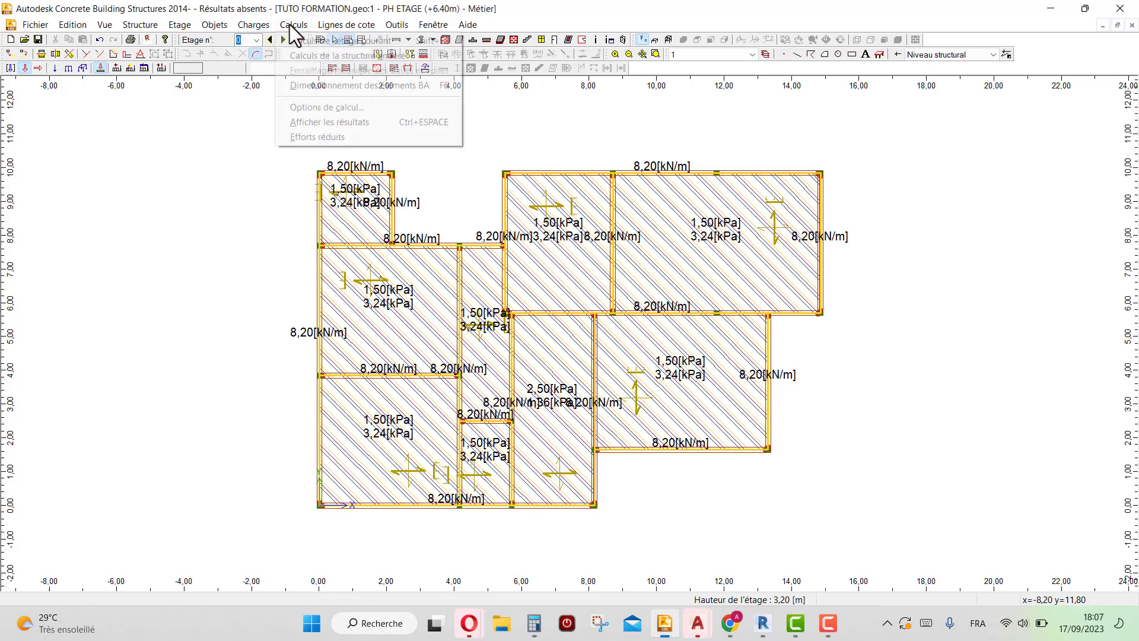
left_click(304, 105)
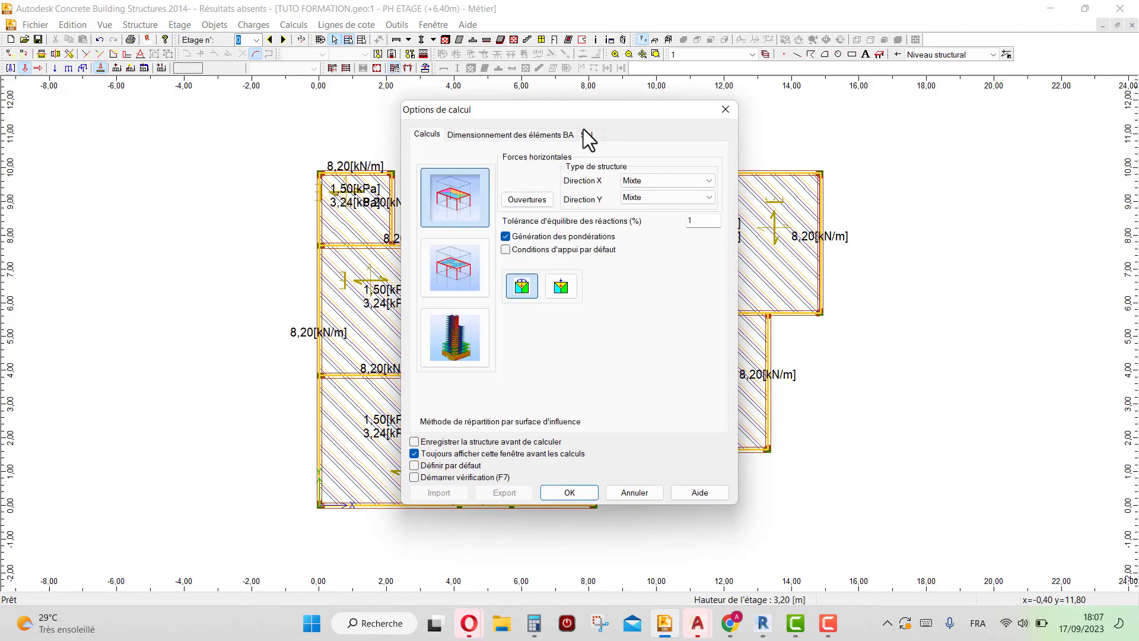
left_click(586, 134)
double_click(451, 215)
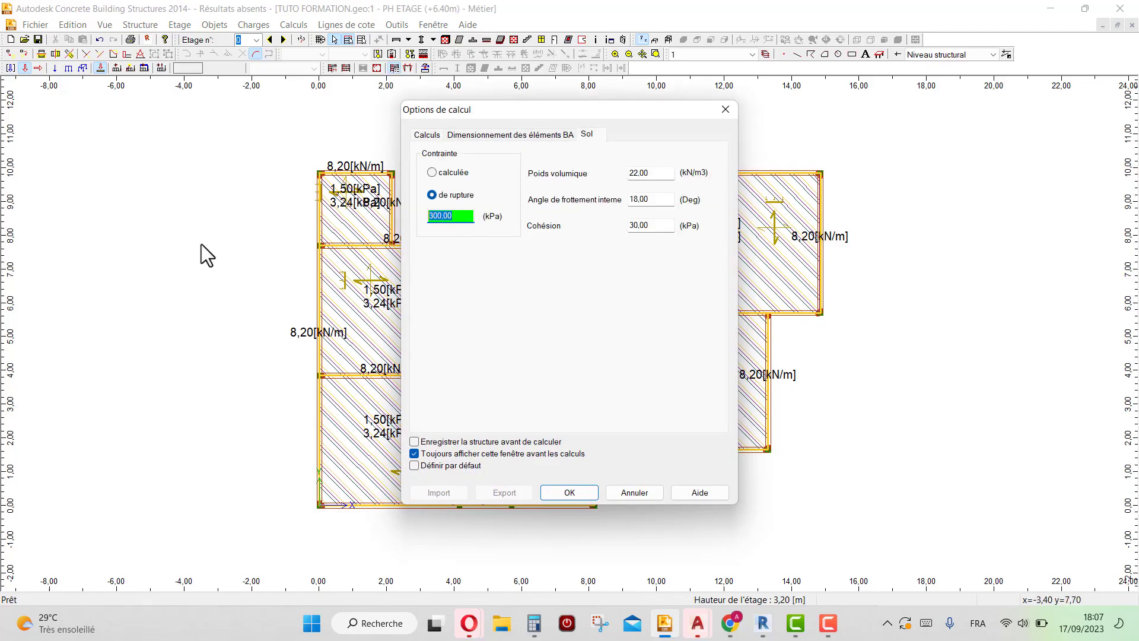
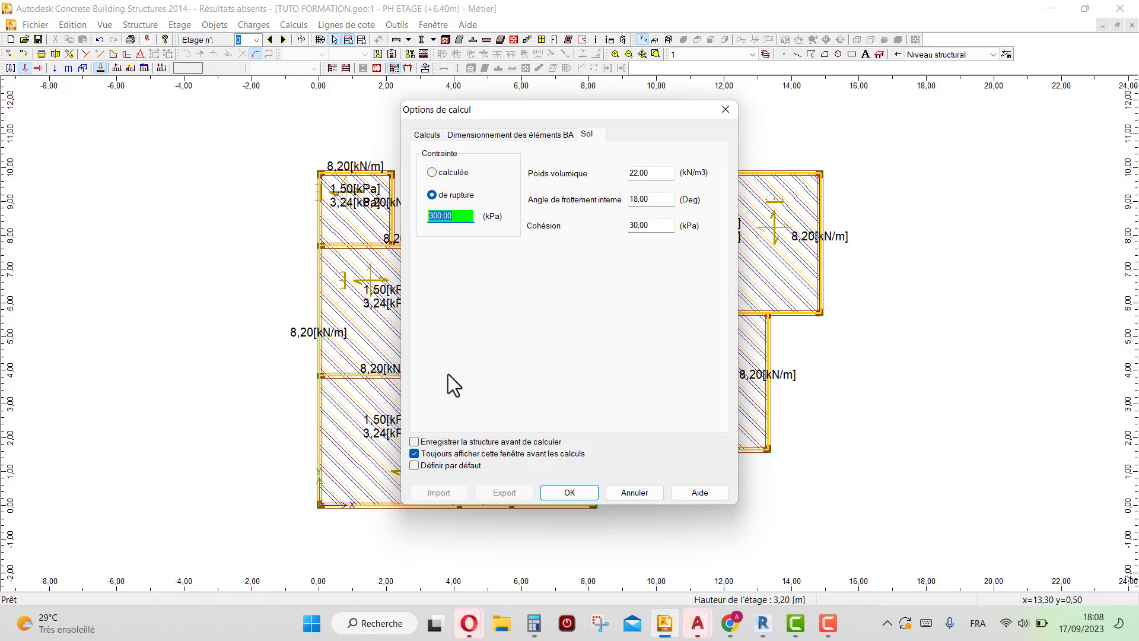
- Work out 150 × 3 in the Windows calculator and set the soil's rupture stress (de rupture) to 450 kPa
left_click(534, 623)
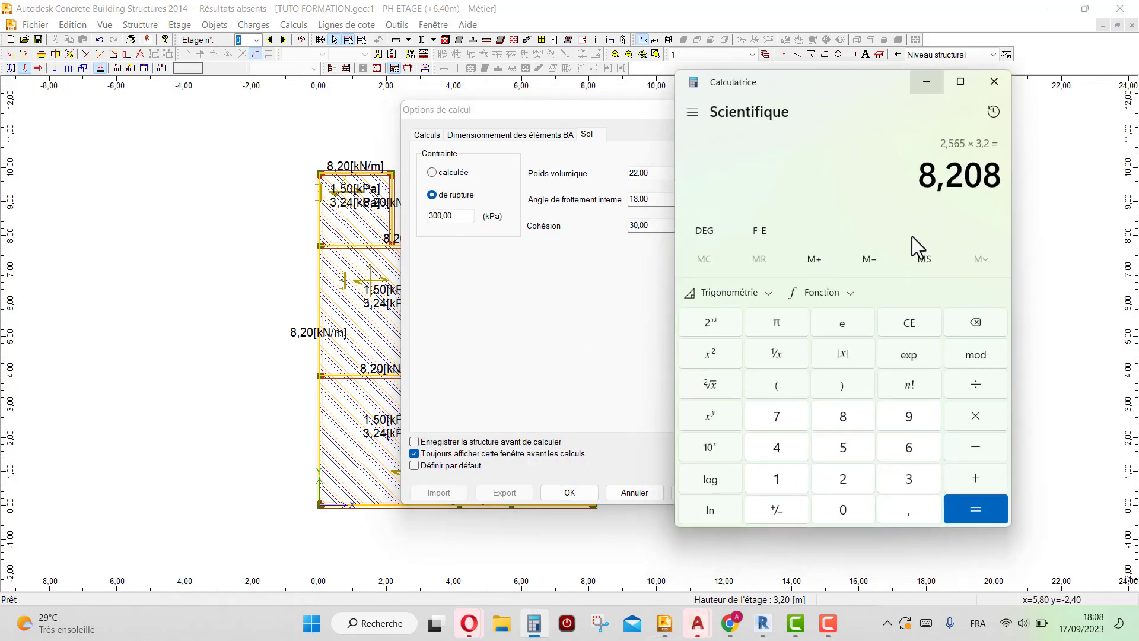
left_click(908, 327)
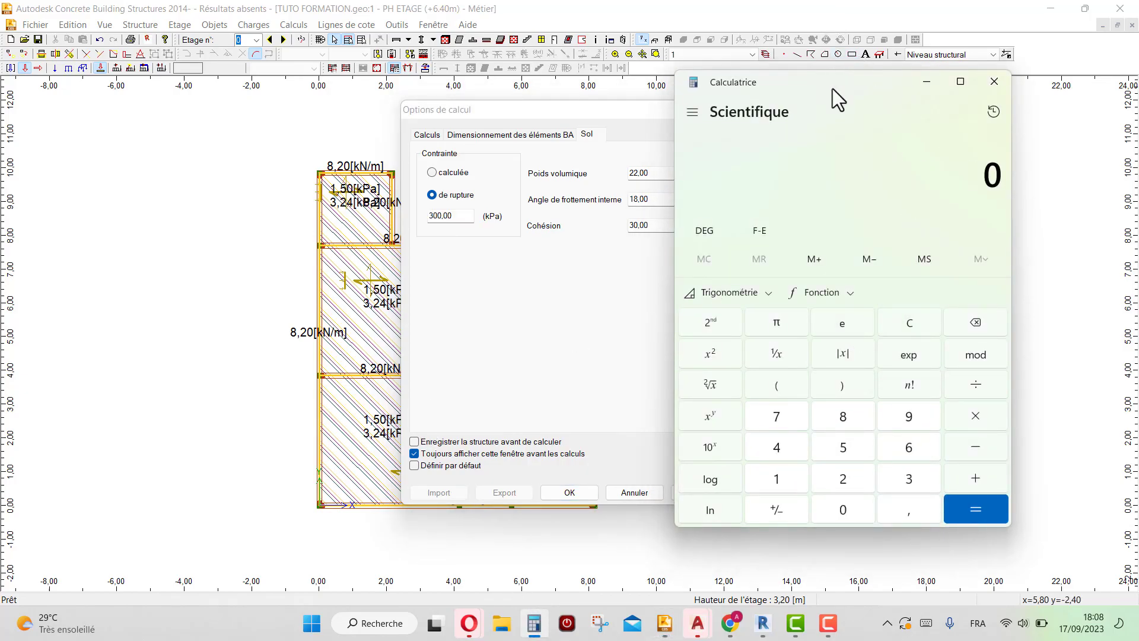
left_click_drag(833, 88, 894, 52)
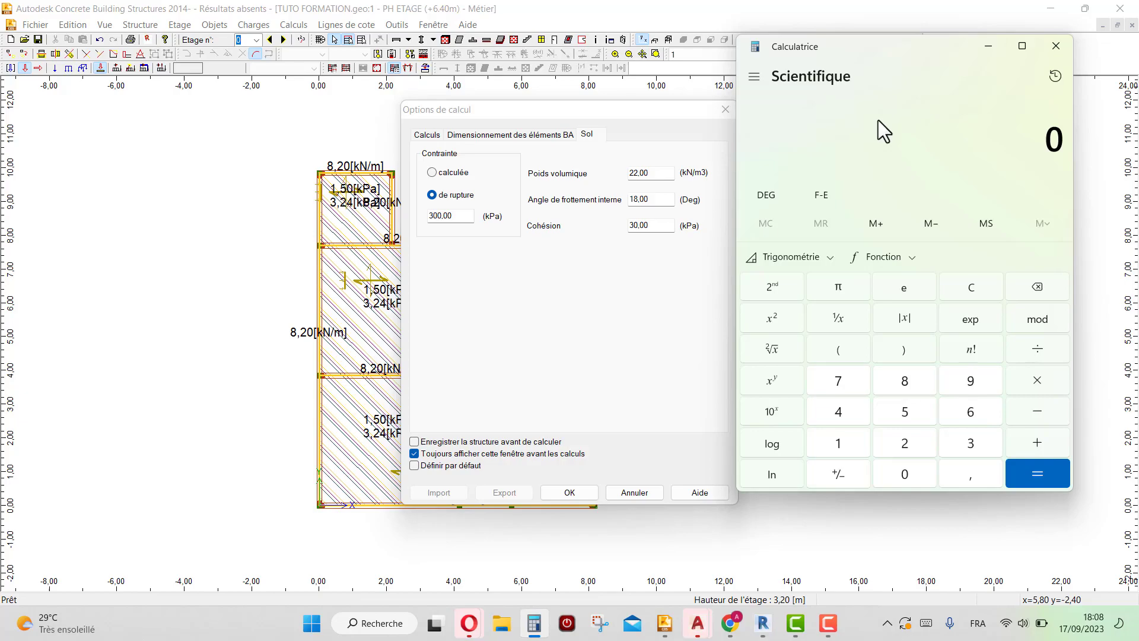
type("1")
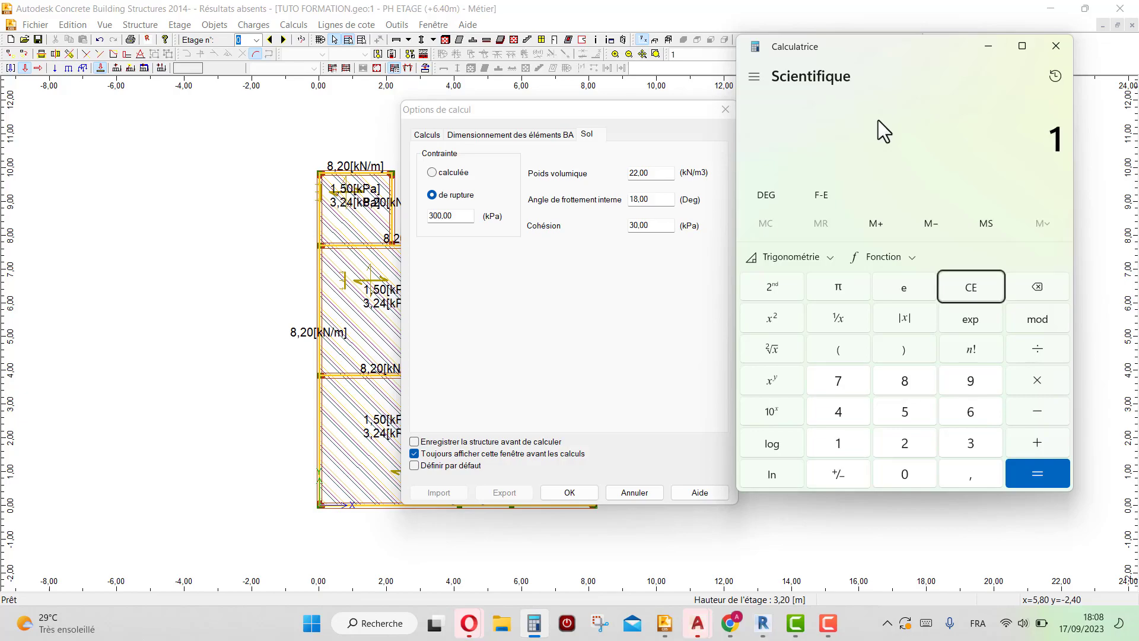
type("5*3")
key("Return")
type("150*")
type("3")
key("Return")
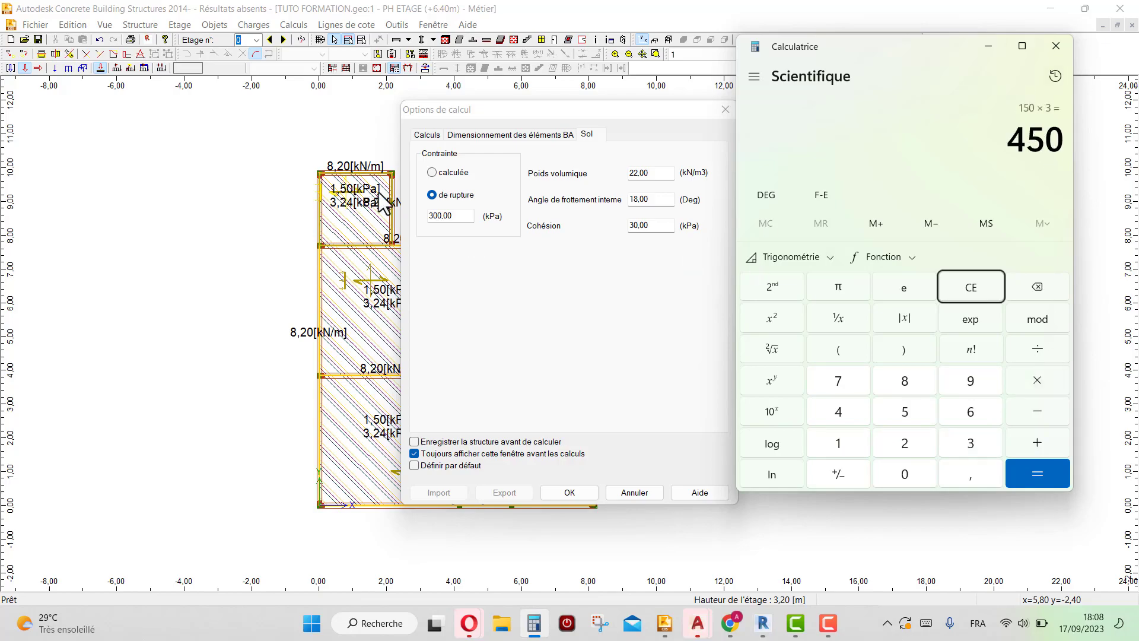
double_click(466, 216)
type("450")
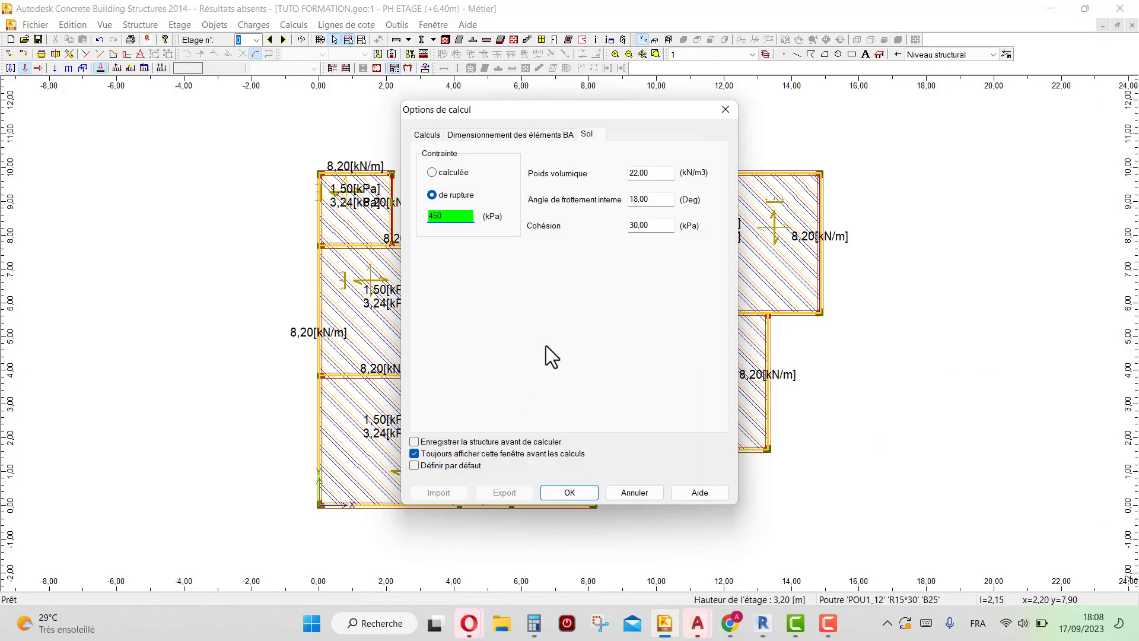
- Recheck the beams' optimisation criteria in the general RC design parameters and confirm the calculation options
left_click(471, 140)
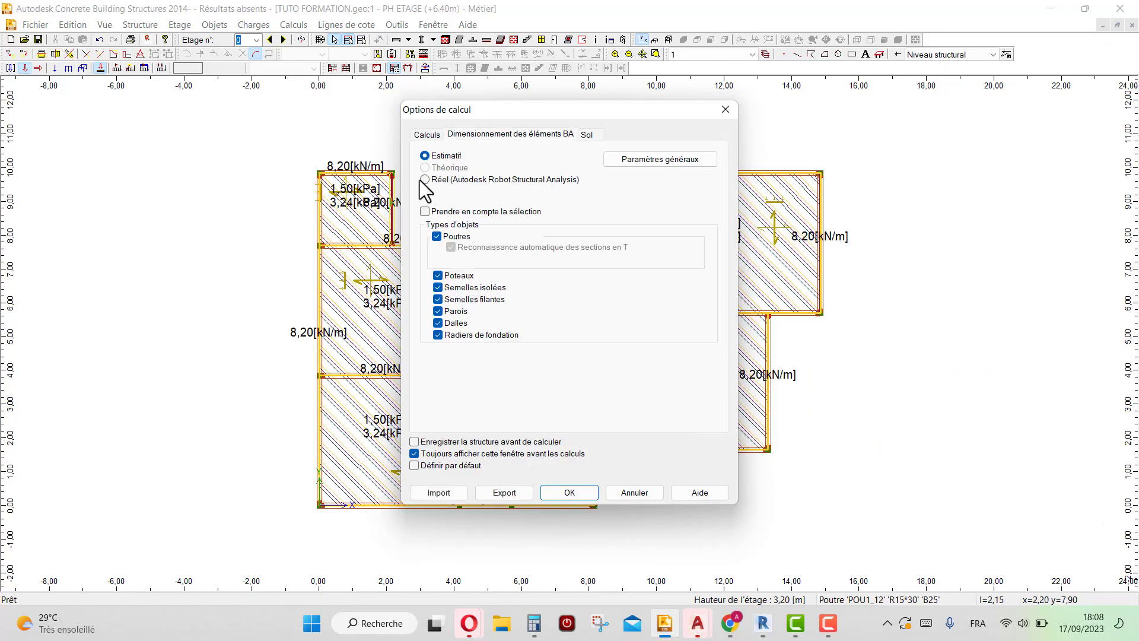
left_click(648, 162)
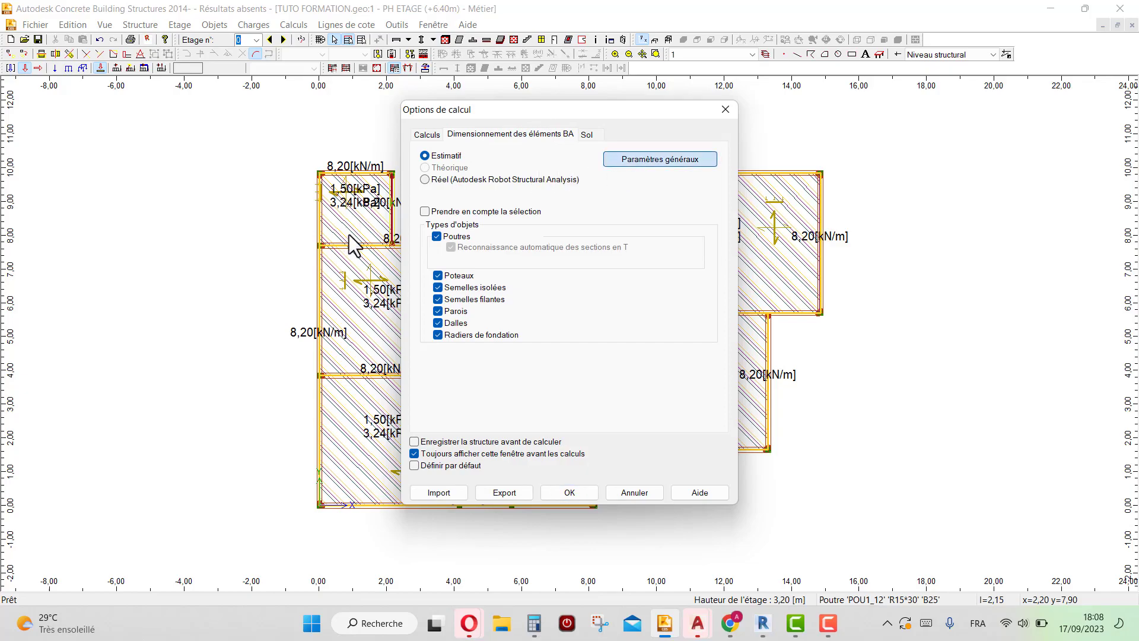
left_click(636, 158)
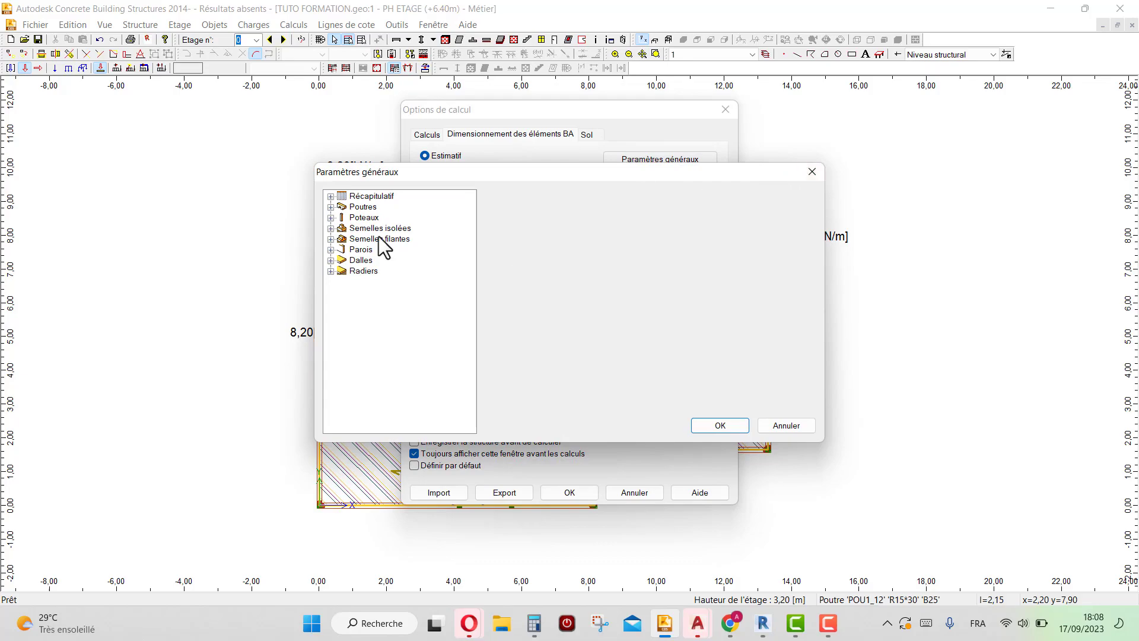
left_click(330, 207)
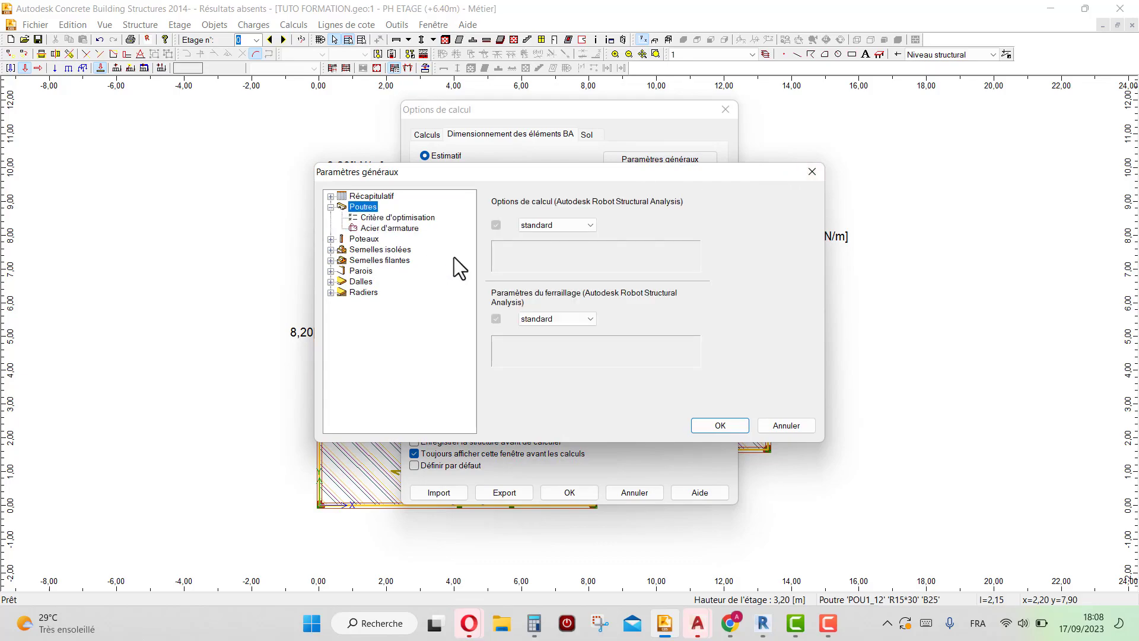
left_click(372, 217)
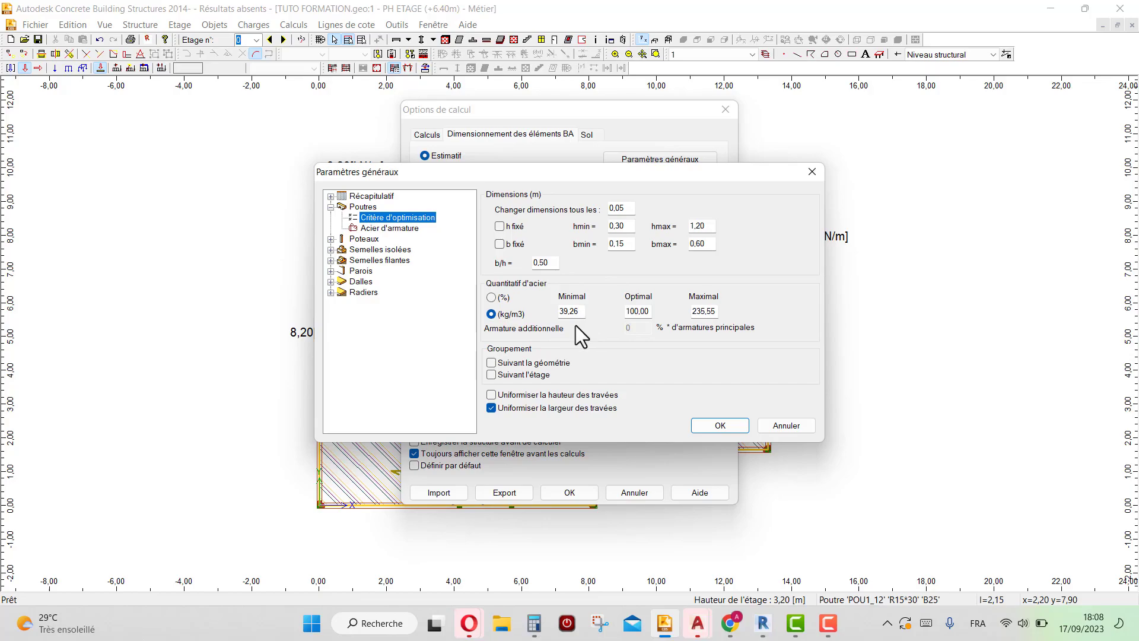
left_click(720, 426)
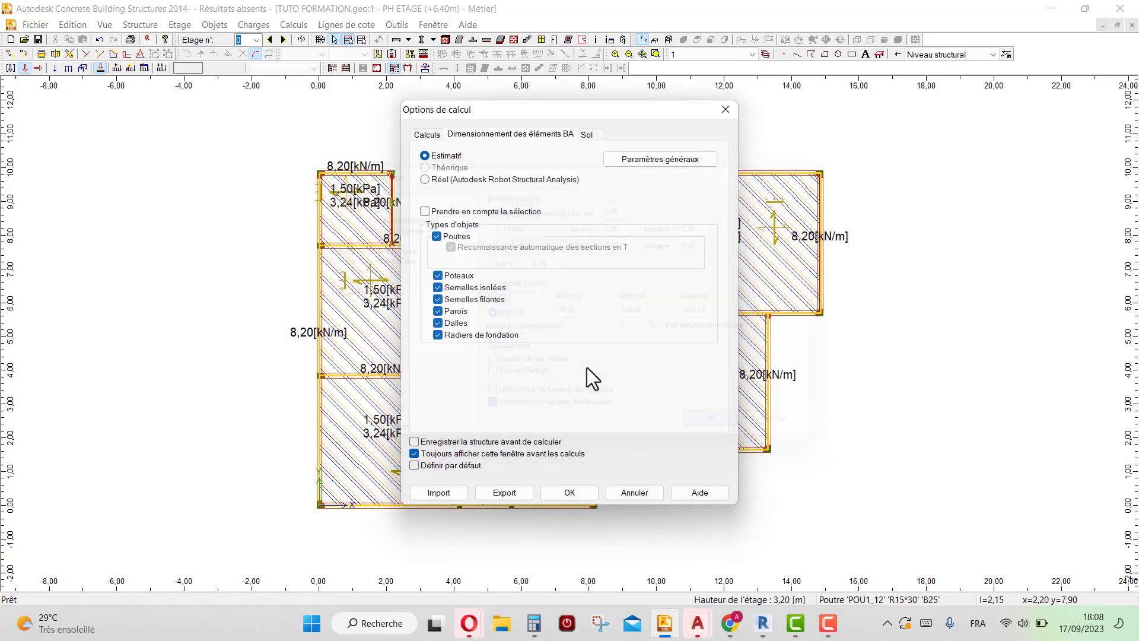
left_click(568, 491)
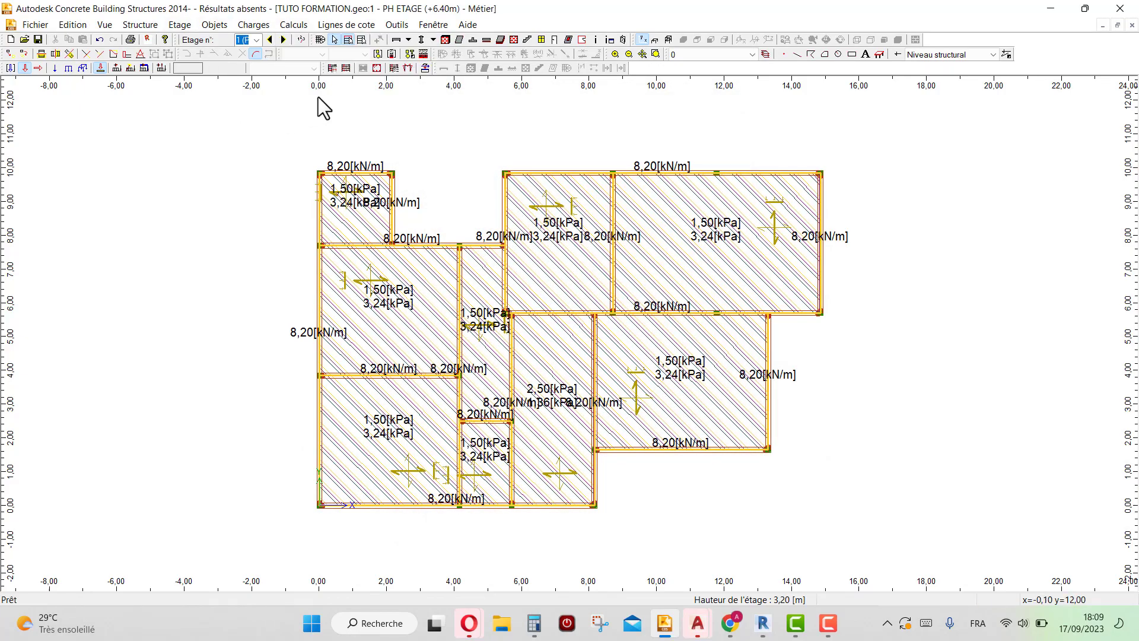
- Run the structure verification from the reports (Rapports) and close the report
left_click(398, 26)
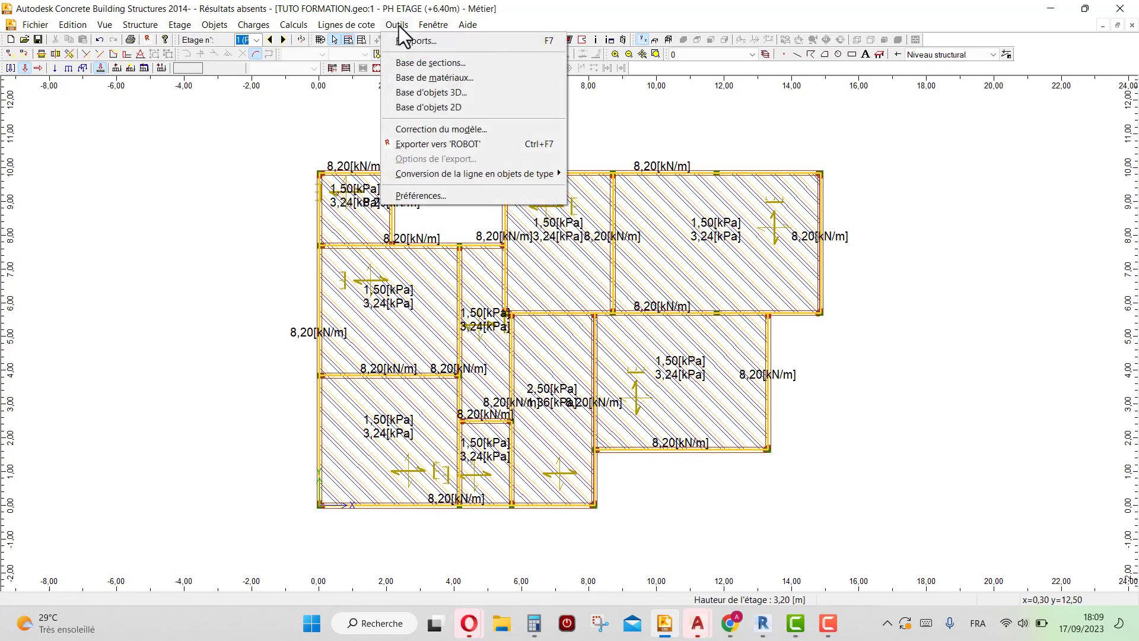
left_click(404, 40)
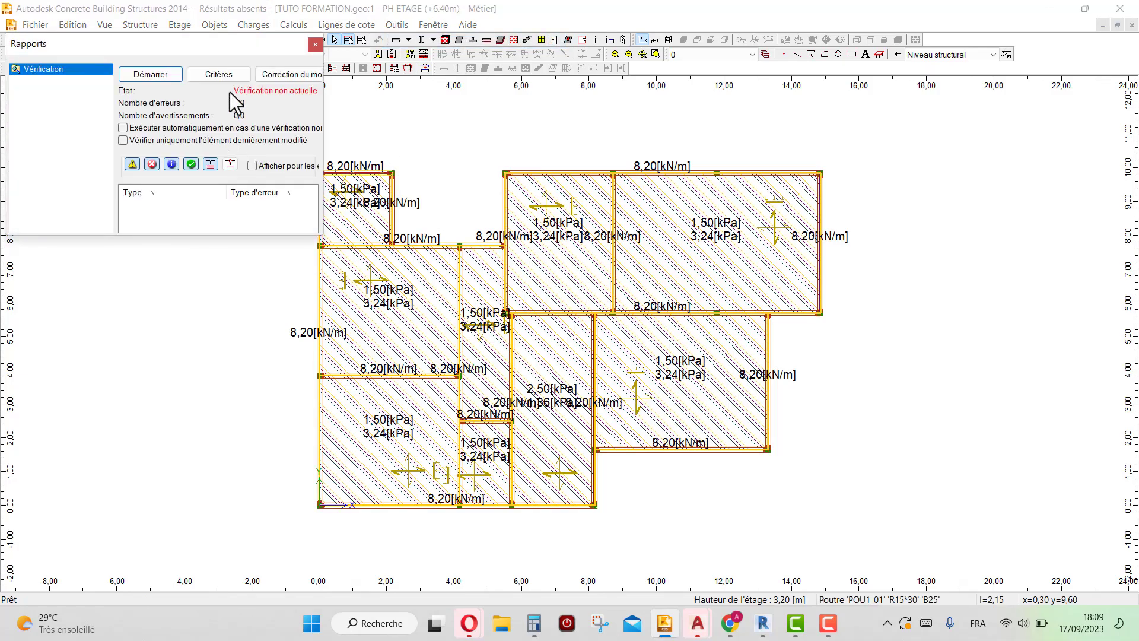
left_click(170, 71)
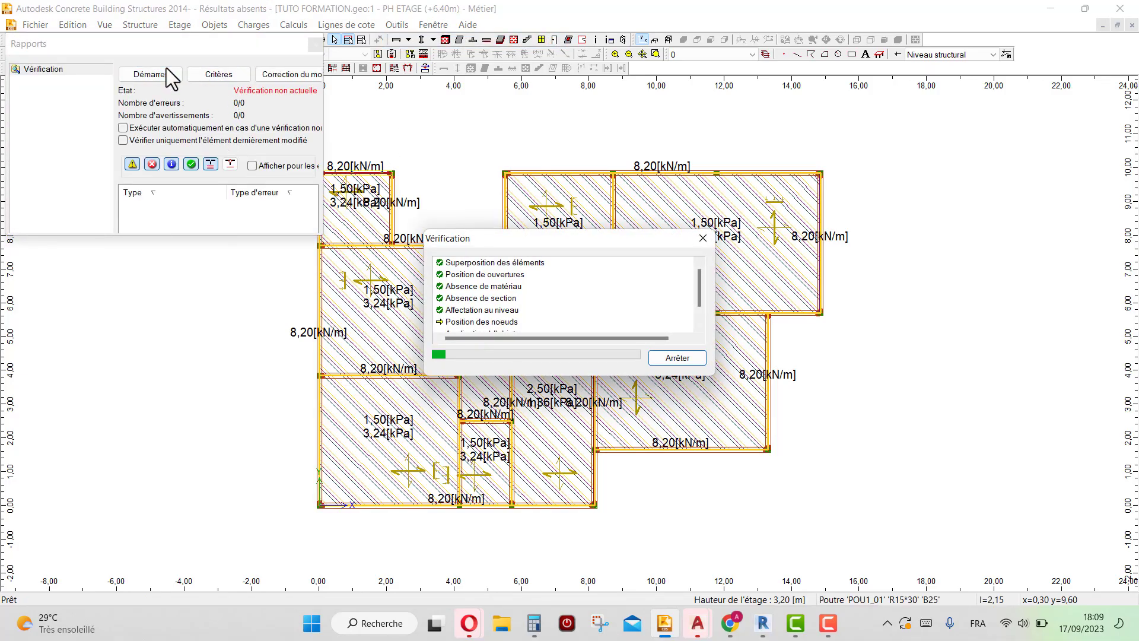
left_click(314, 44)
- Show the whole structure in 3D from another angle and calculate the entire structure with the influence-surface distribution method
left_click(670, 39)
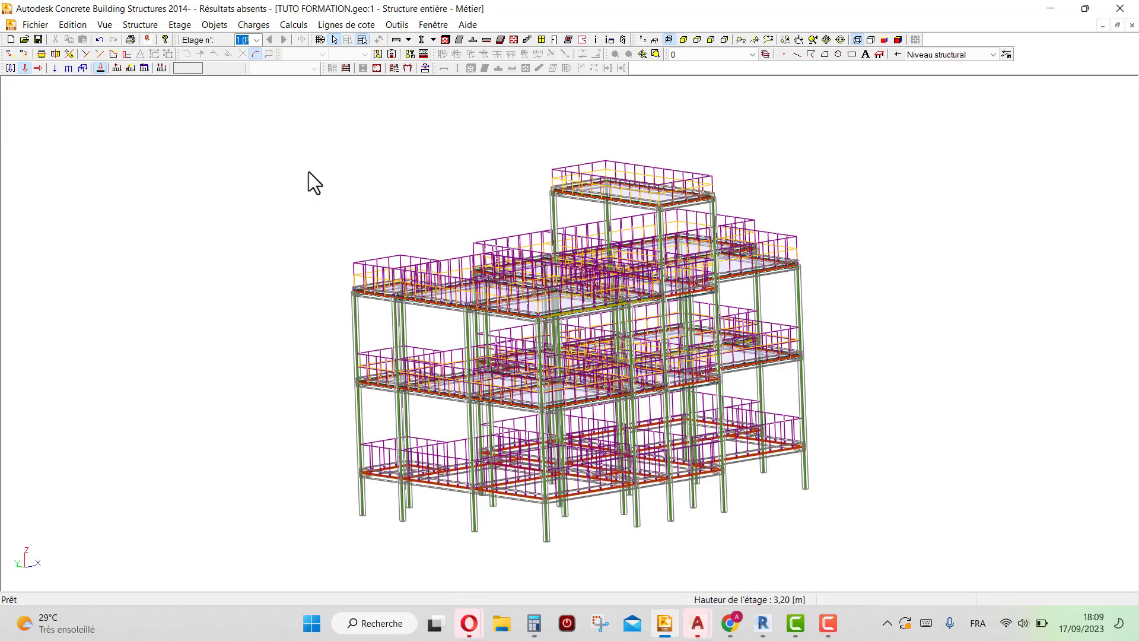
left_click(826, 39)
left_click_drag(546, 235, 640, 229)
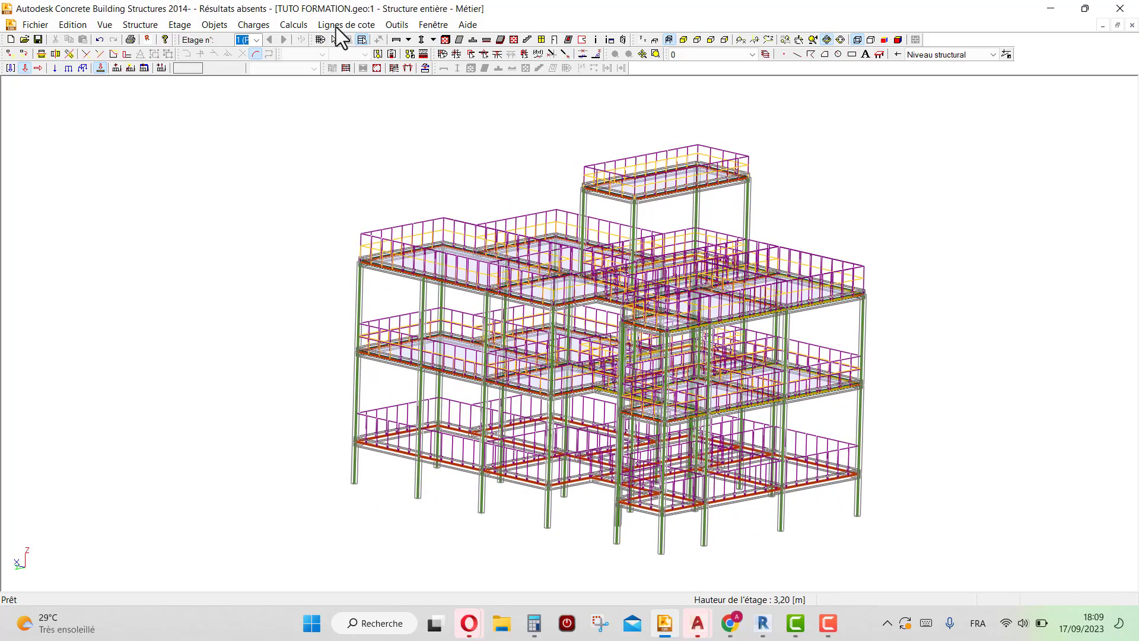
left_click(286, 24)
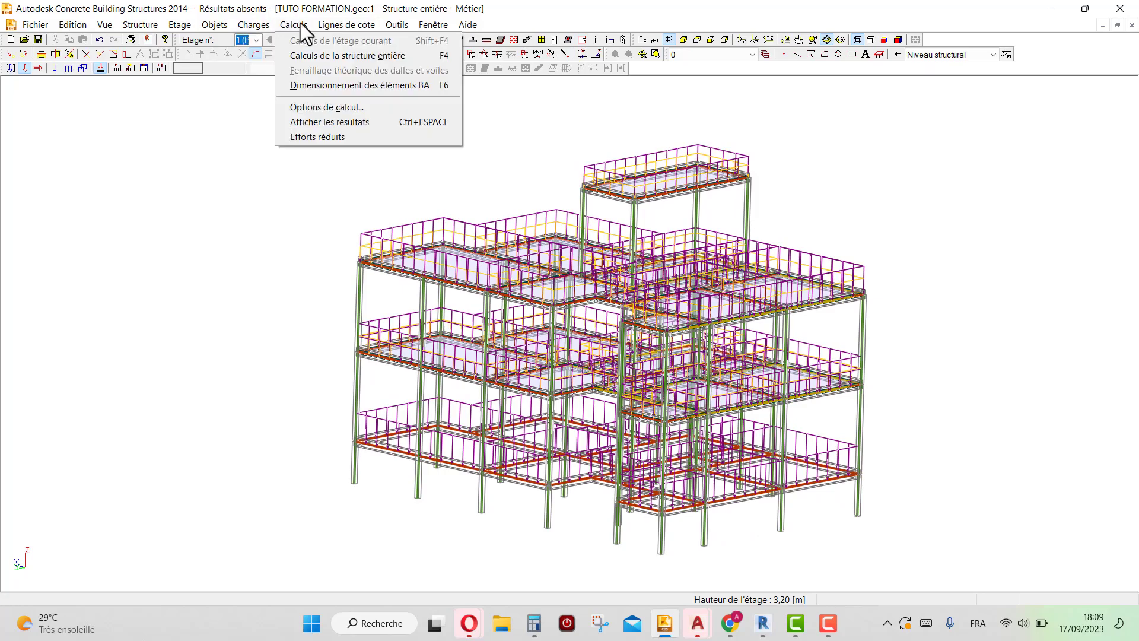
left_click(301, 53)
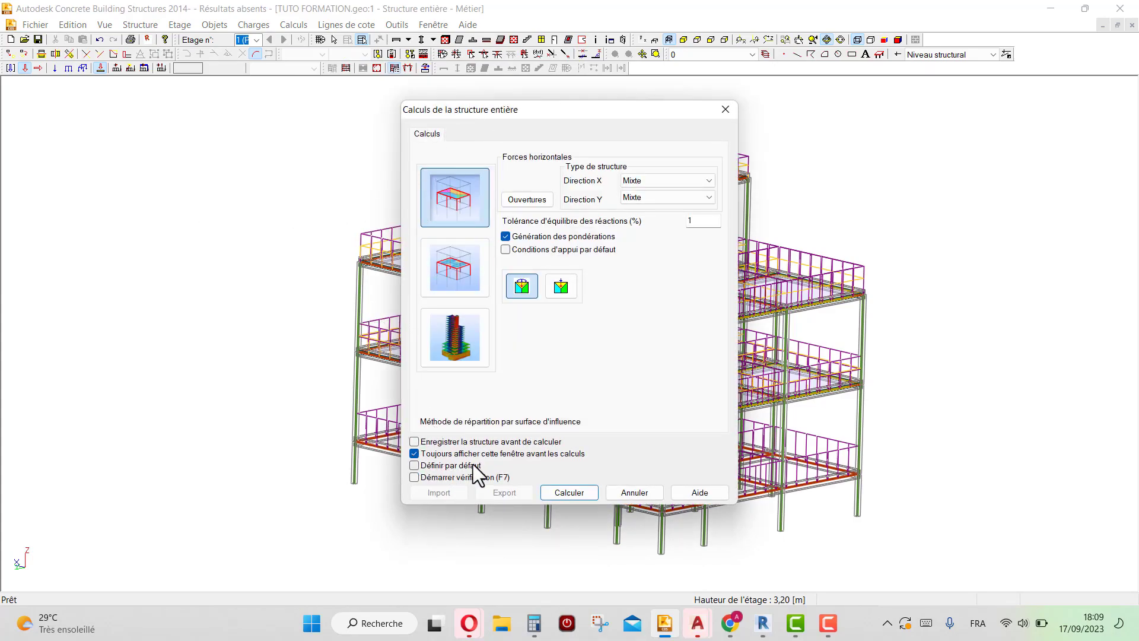
left_click(569, 493)
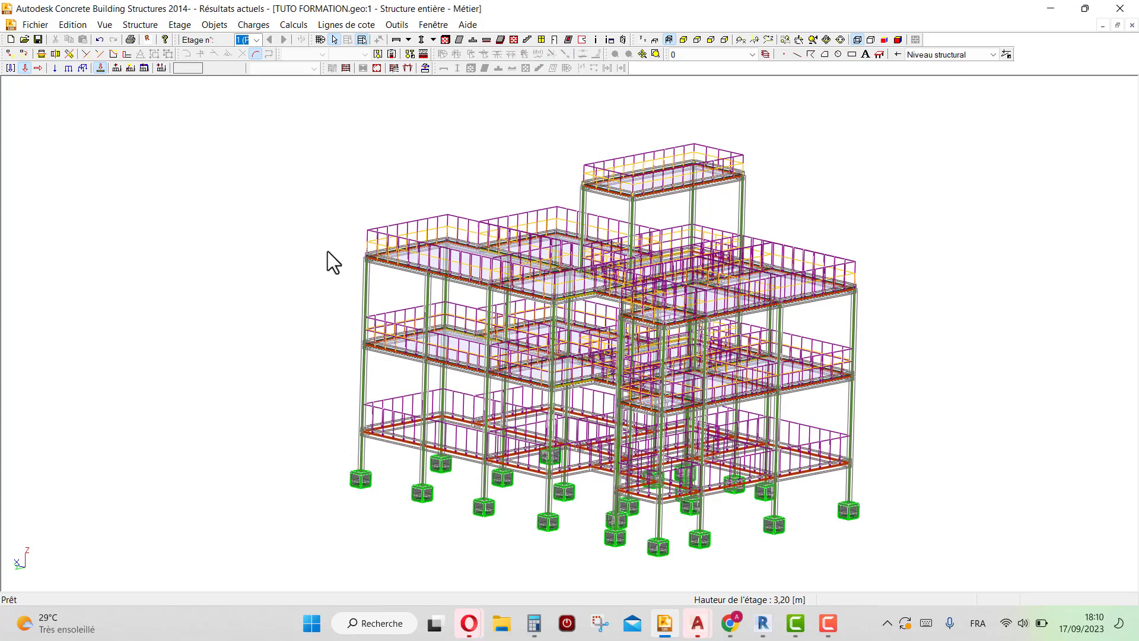
- Inspect the calculated structure's supports, bring up the results display and choose the 4:ELU+ load case for the entire structure
scroll(357, 337, "down", 3)
scroll(450, 494, "up", 5)
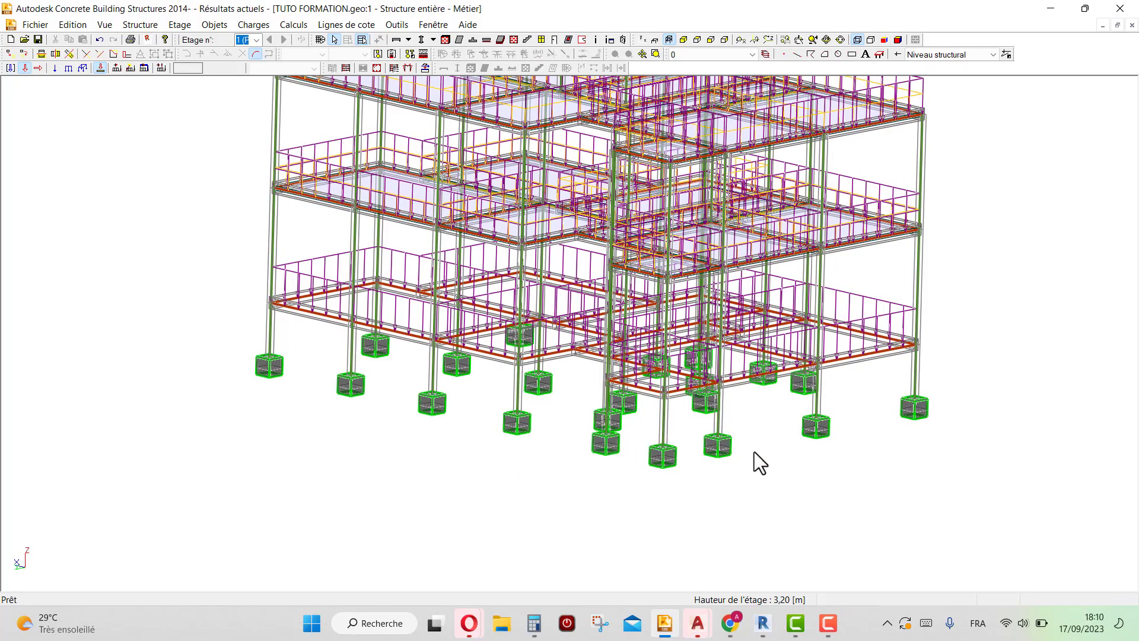
scroll(753, 451, "up", 2)
scroll(765, 436, "down", 3)
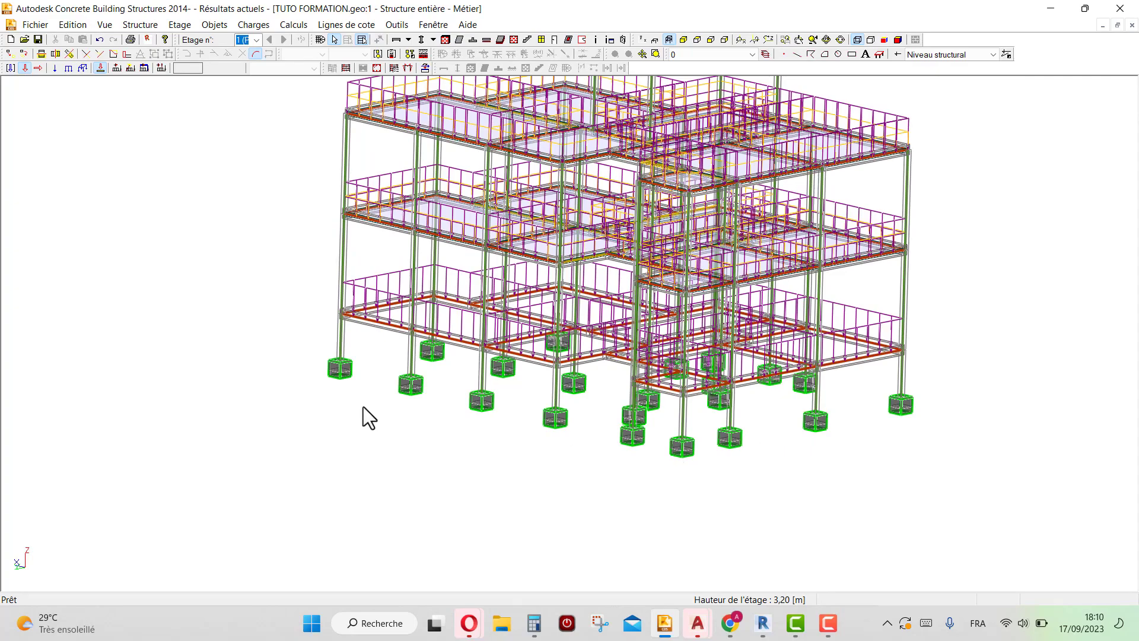
left_click(286, 25)
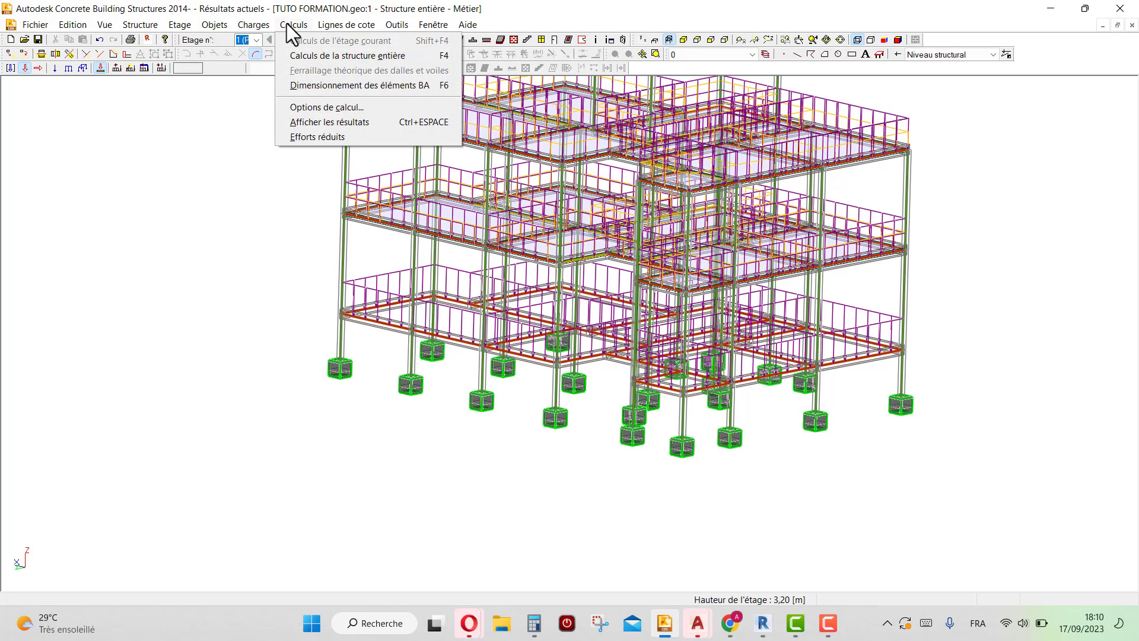
left_click(285, 120)
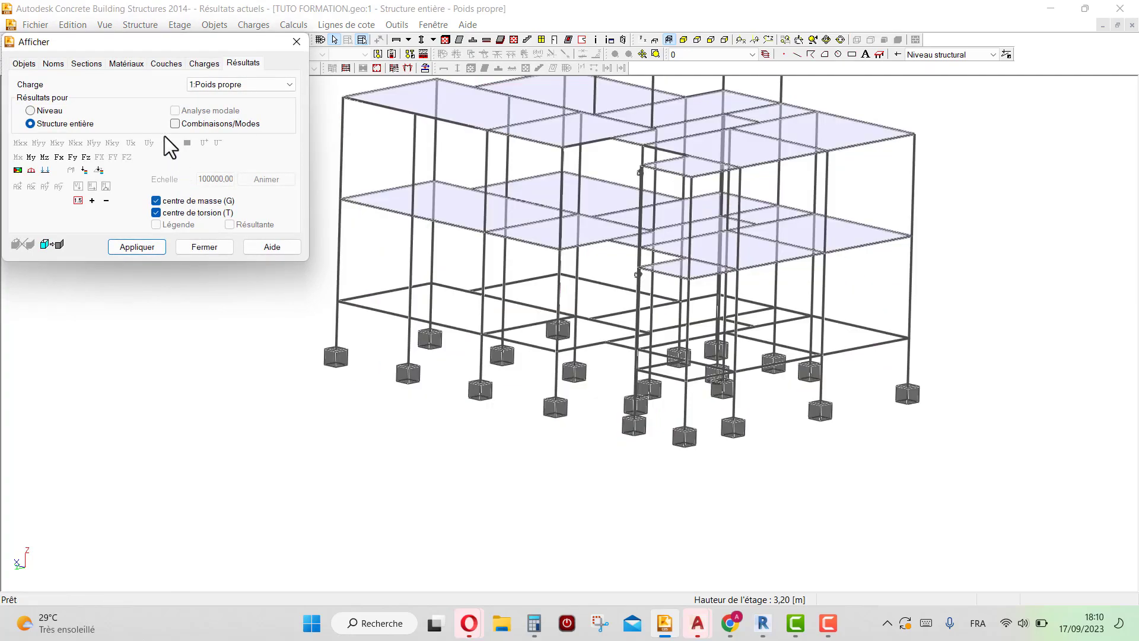
left_click(258, 89)
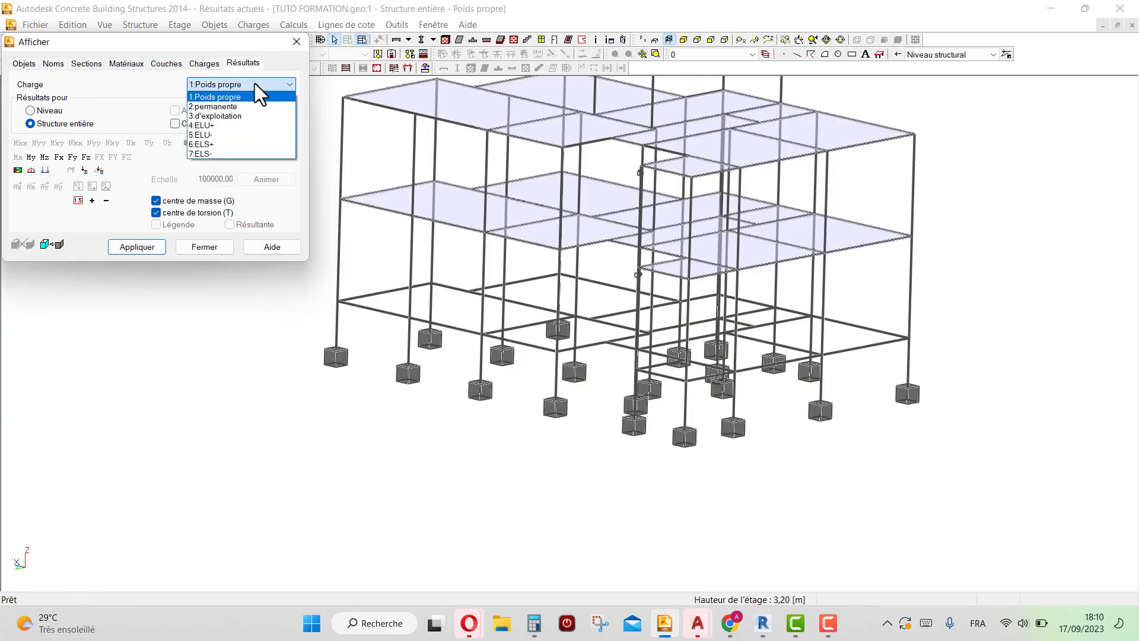
left_click(220, 115)
left_click(237, 89)
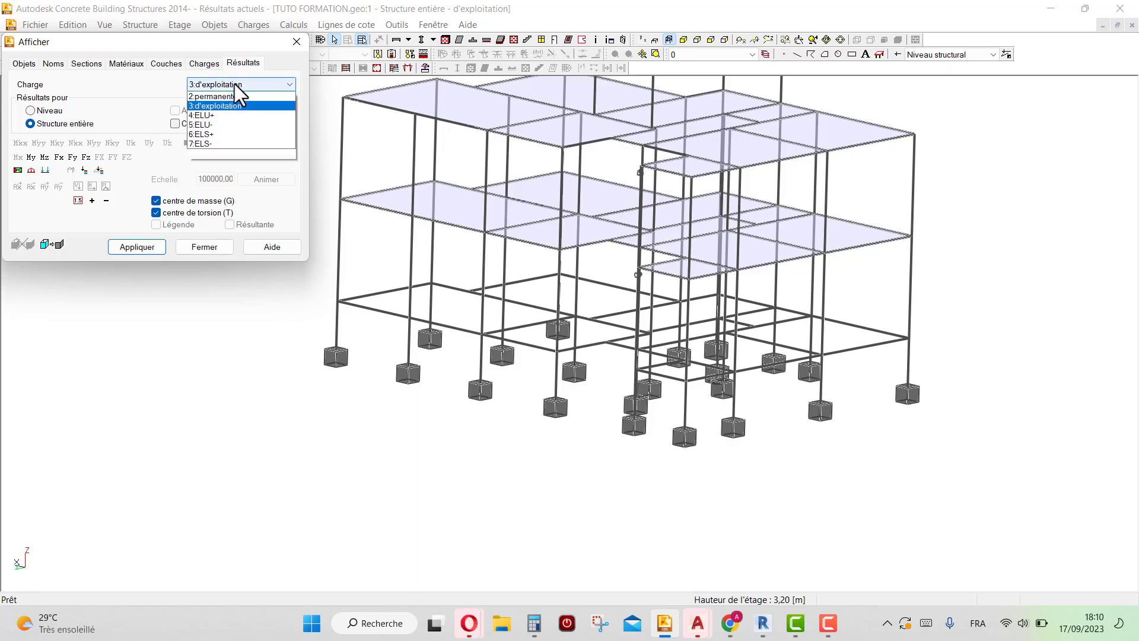
left_click(211, 116)
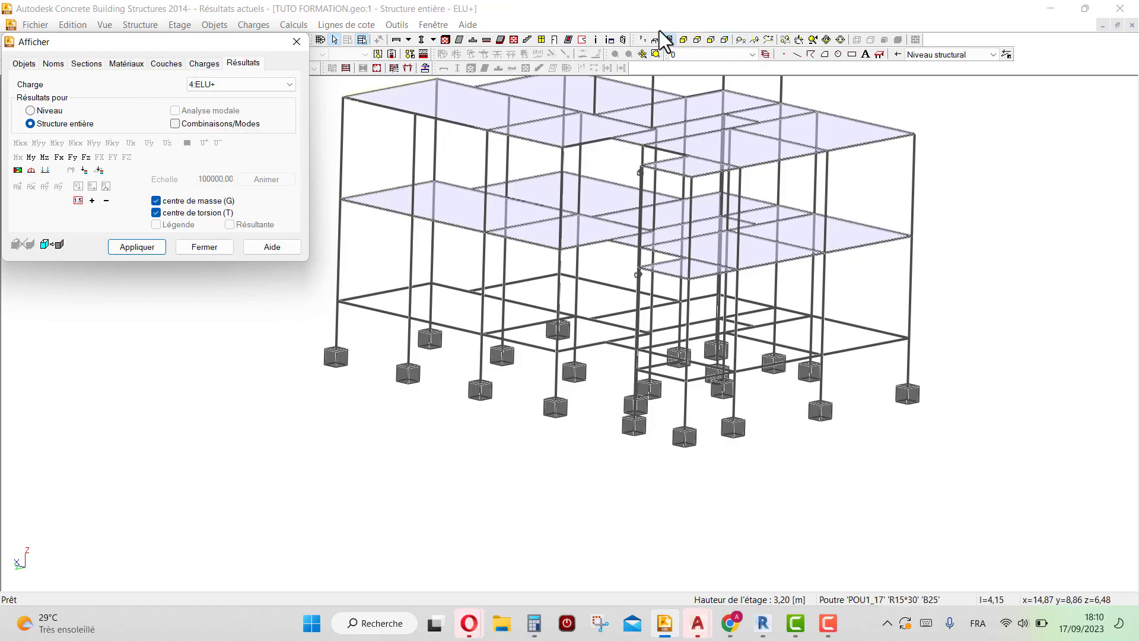
- View the PH ETAGE floor in plan with the ELU+ results and close the results display settings
left_click(643, 40)
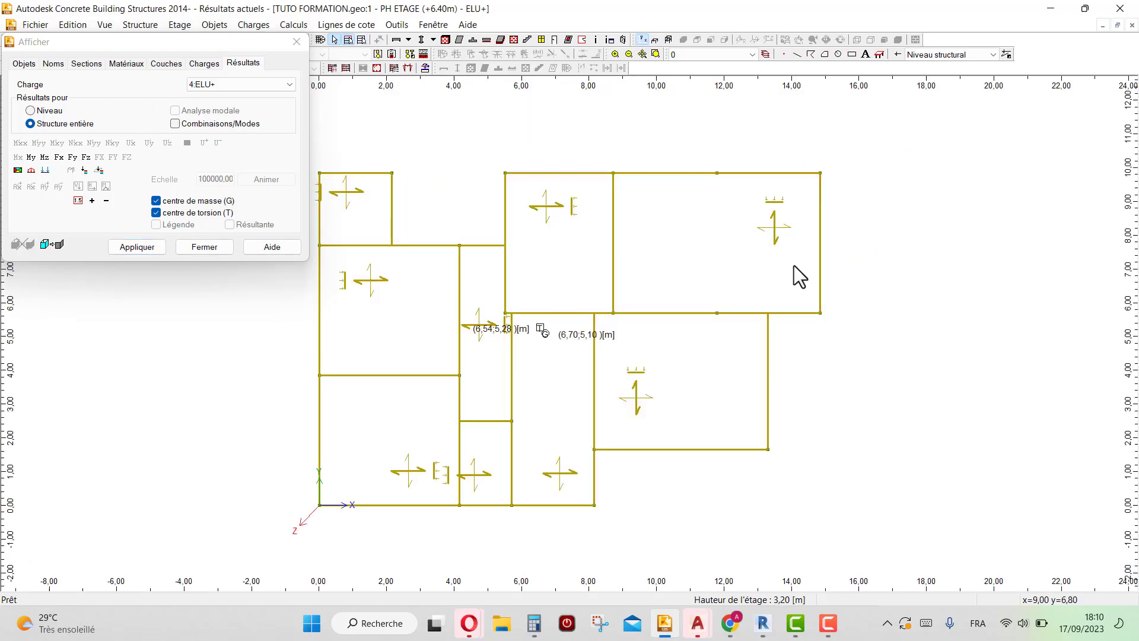
scroll(794, 265, "down", 6)
scroll(454, 286, "up", 5)
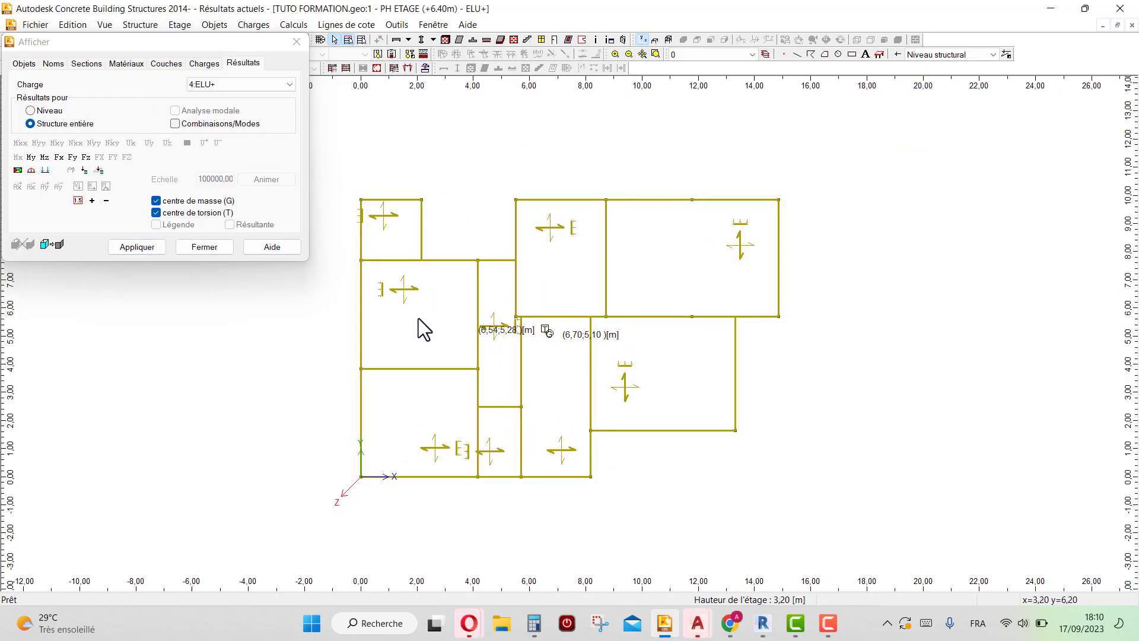
left_click(294, 41)
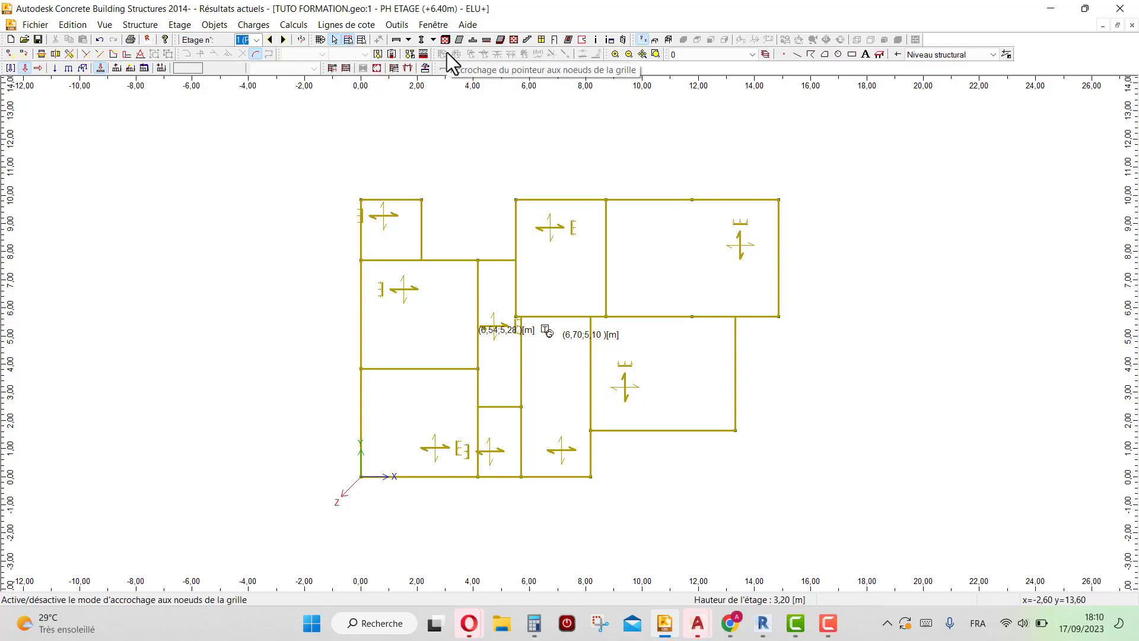
- Switch the floor plan to the Métier view and return it to the De calcul view
left_click(73, 24)
mouse_move(104, 26)
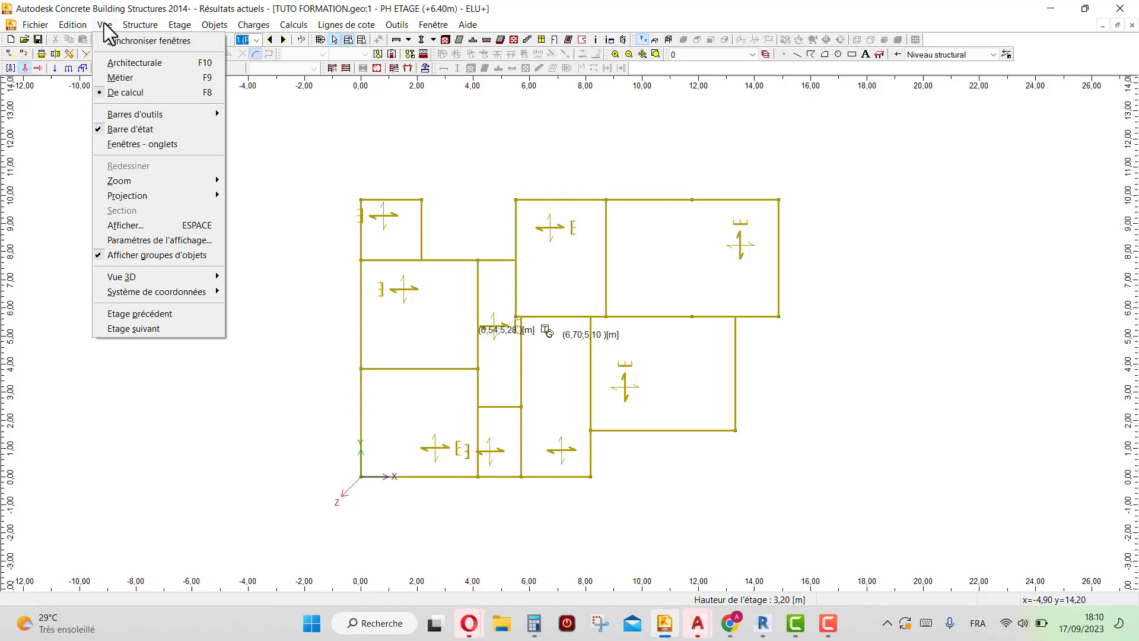
left_click(144, 79)
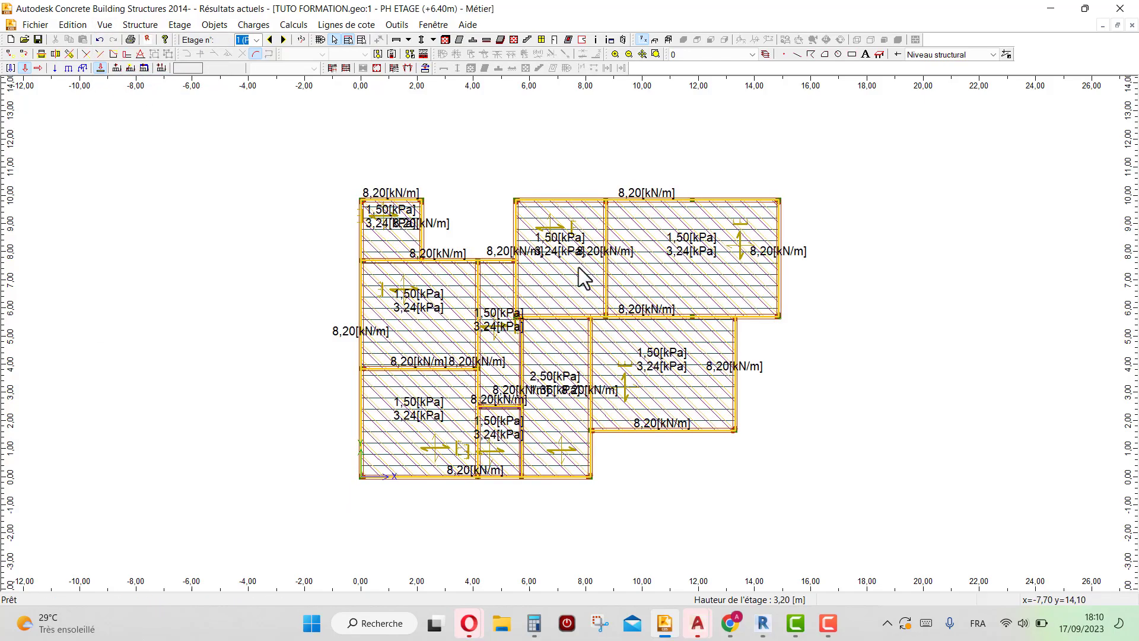
left_click(106, 25)
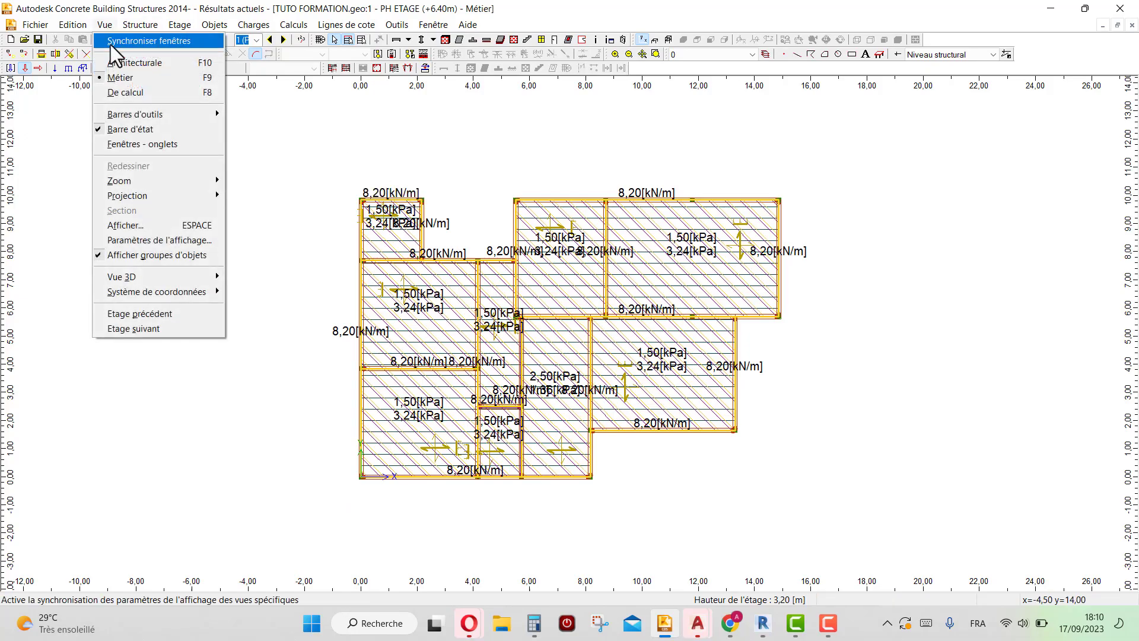
left_click(120, 94)
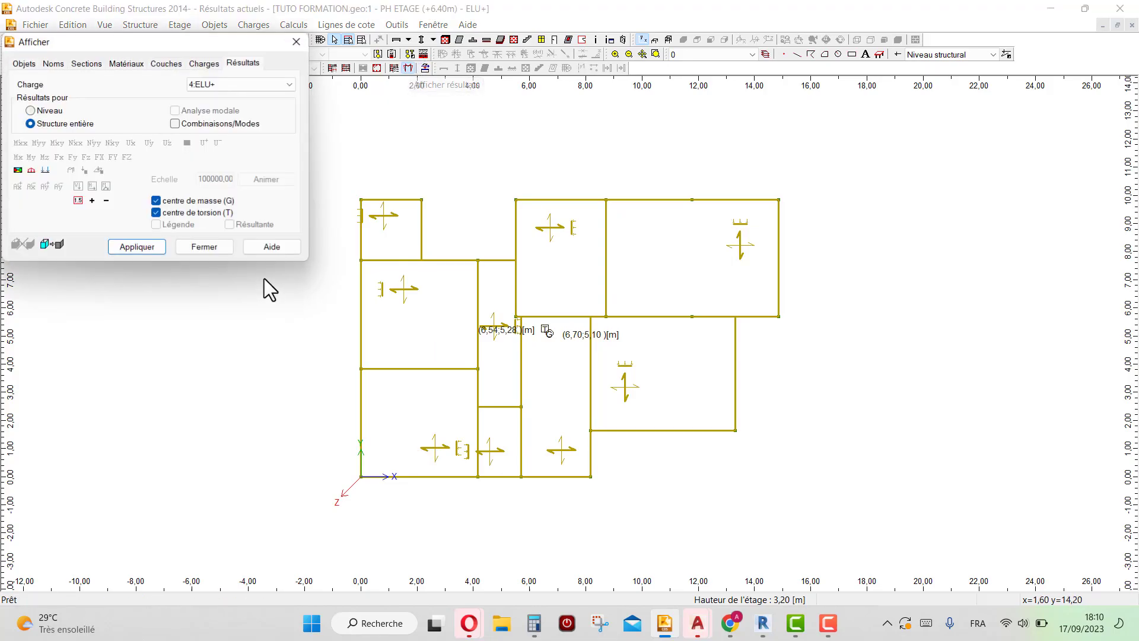
- Colour the slabs by load distribution zone in the PH ETAGE plan under the ELU+ results
left_click(297, 41)
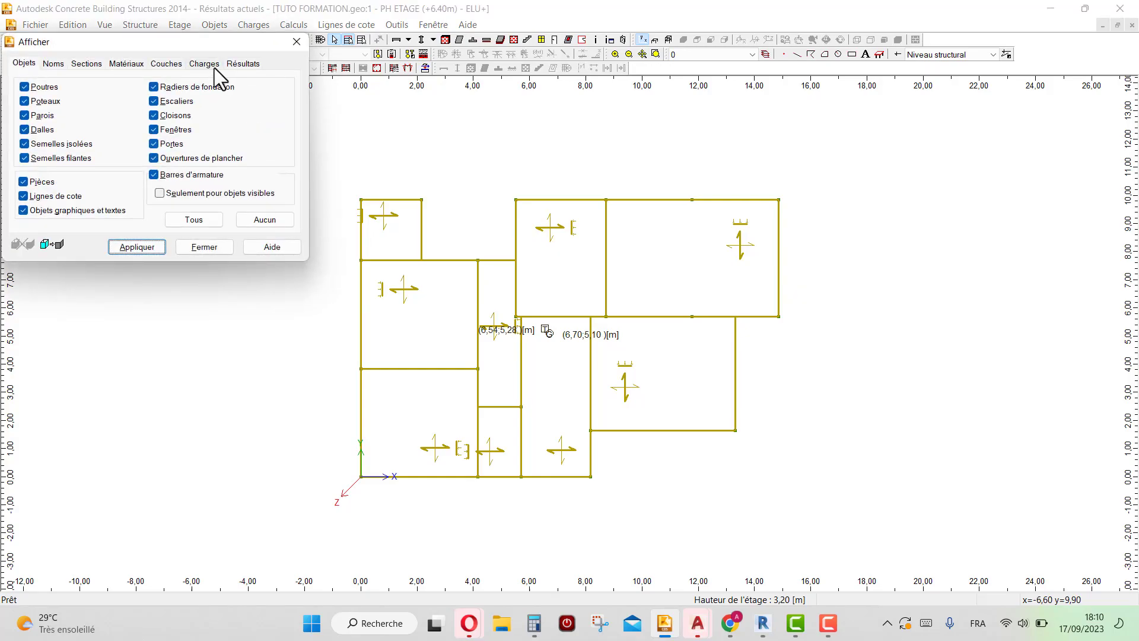
left_click(211, 65)
left_click(232, 63)
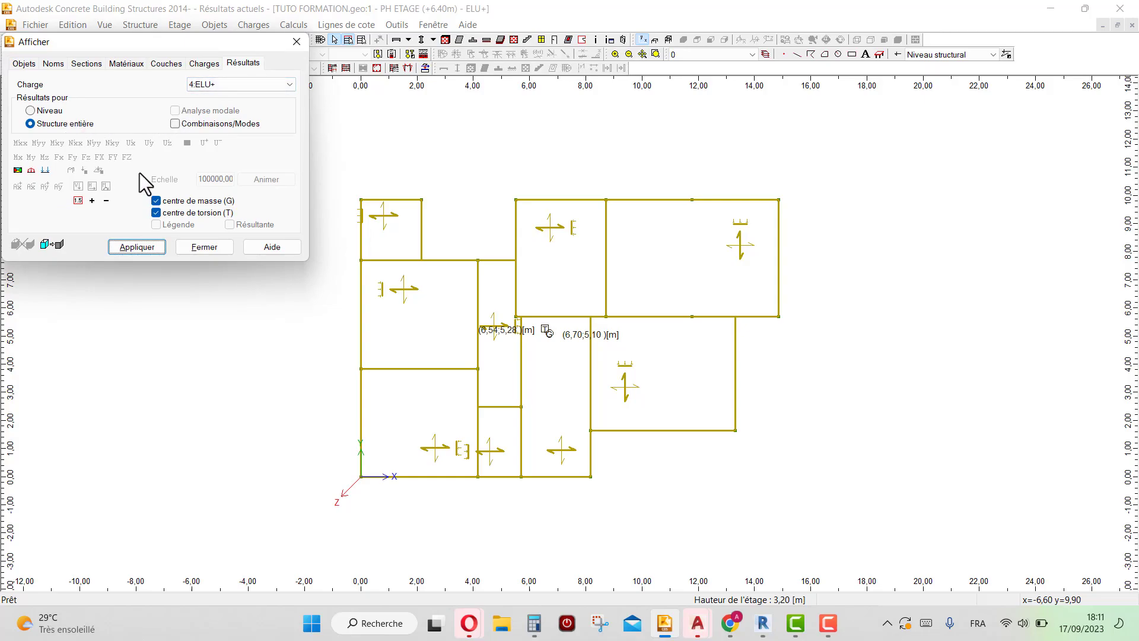
left_click(18, 170)
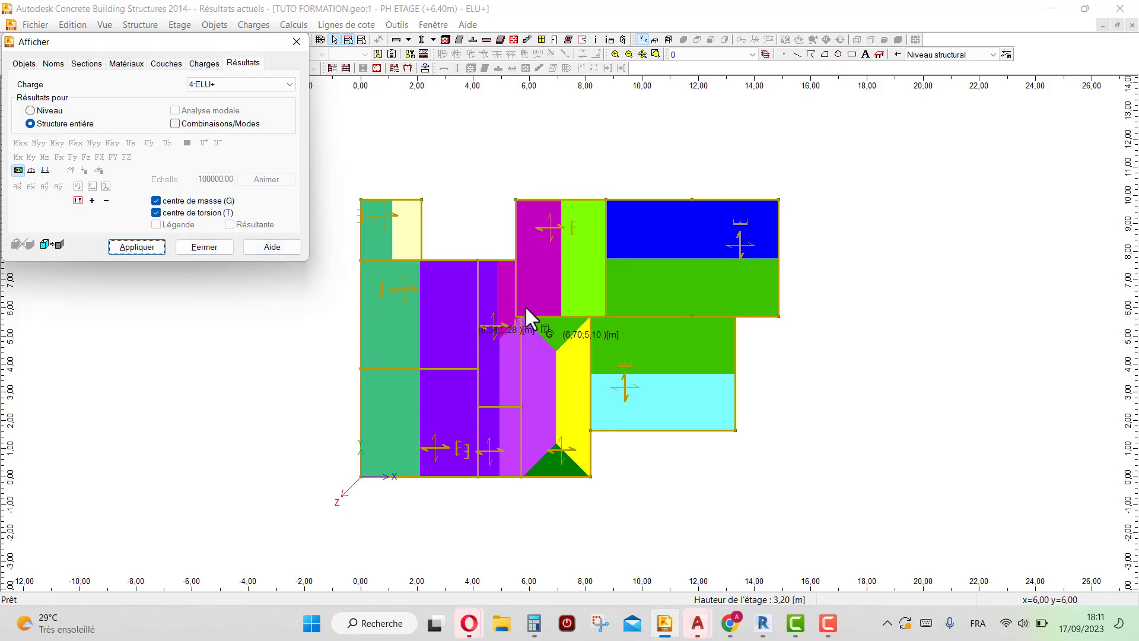
- Show the coloured load distribution zones on the entire building in 3D and view it from another angle
left_click(668, 41)
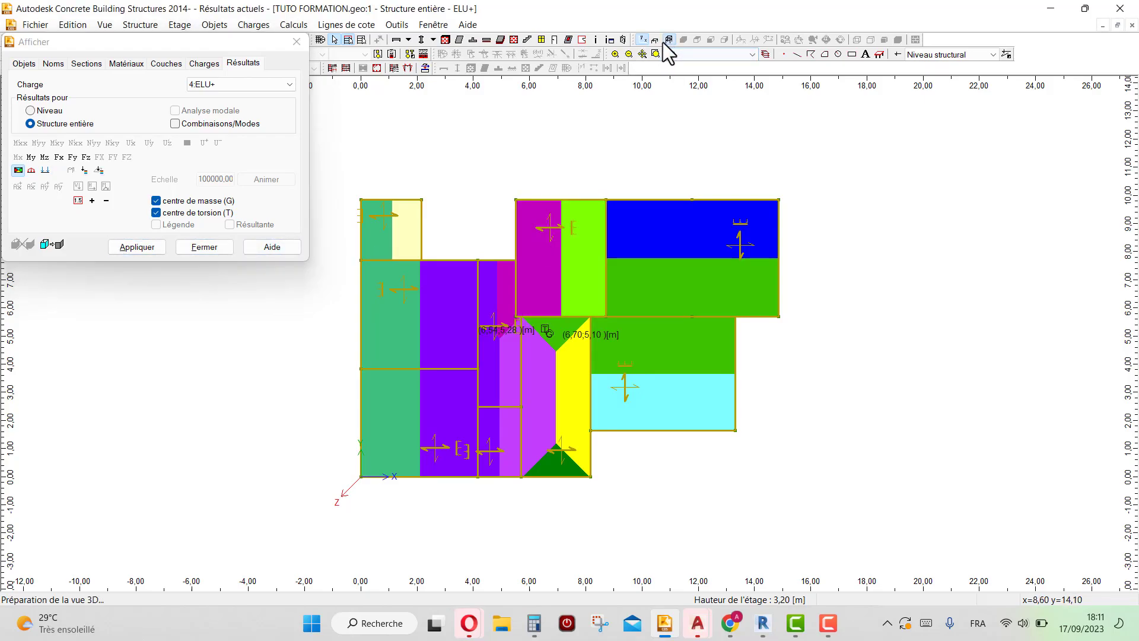
scroll(553, 295, "down", 3)
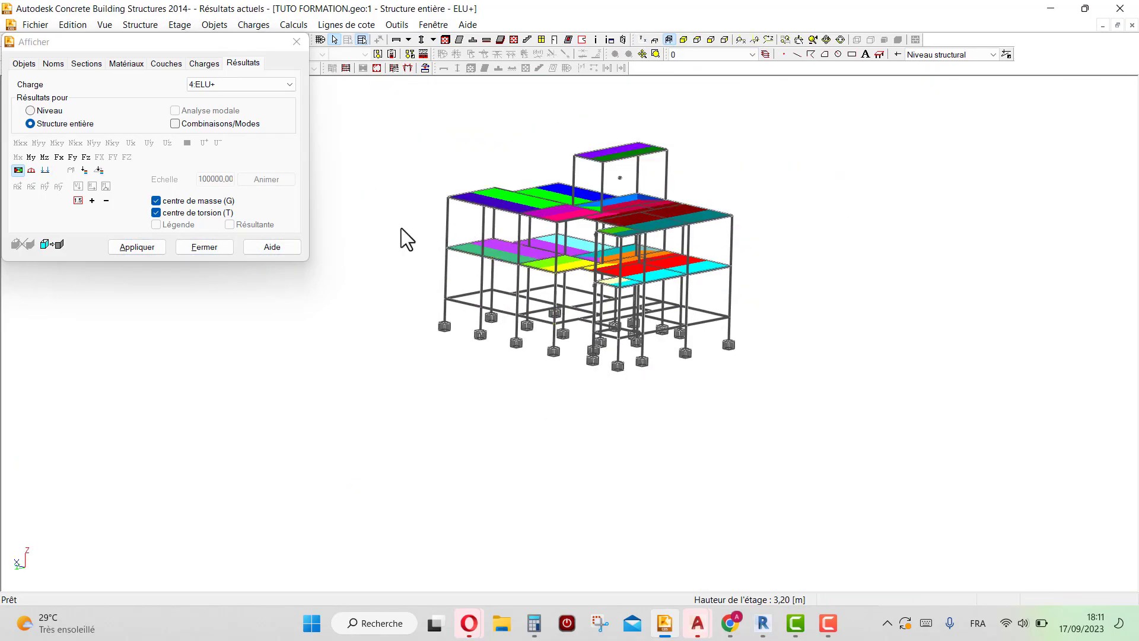
middle_click_drag(401, 228, 450, 145, "shift")
right_click(448, 146)
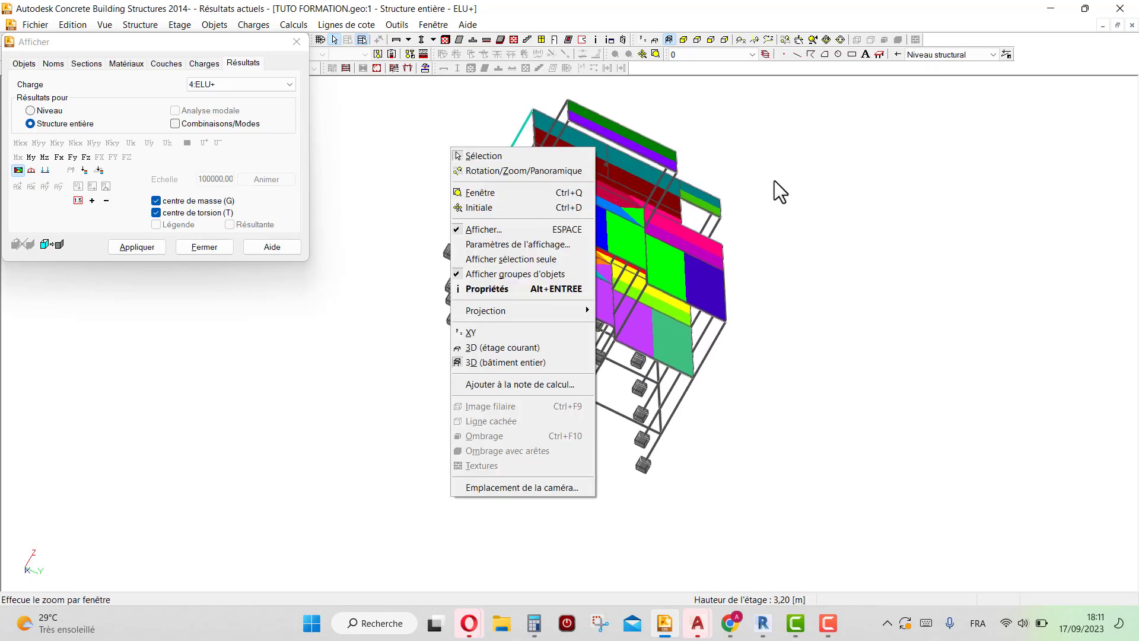
middle_click(835, 178)
scroll(836, 178, "up", 1)
middle_click_drag(836, 178, 784, 158)
scroll(784, 157, "up", 1)
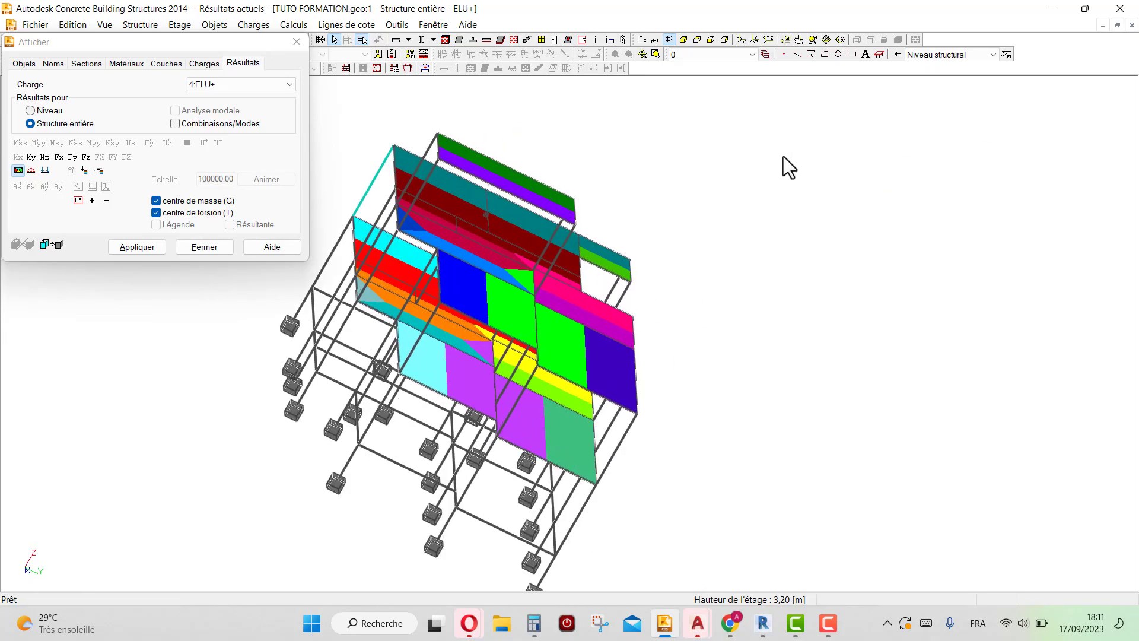
- Orbit around the building and examine the coloured load distribution zones on each floor up close
left_click(827, 40)
left_click_drag(805, 98, 698, 135)
scroll(630, 338, "up", 3)
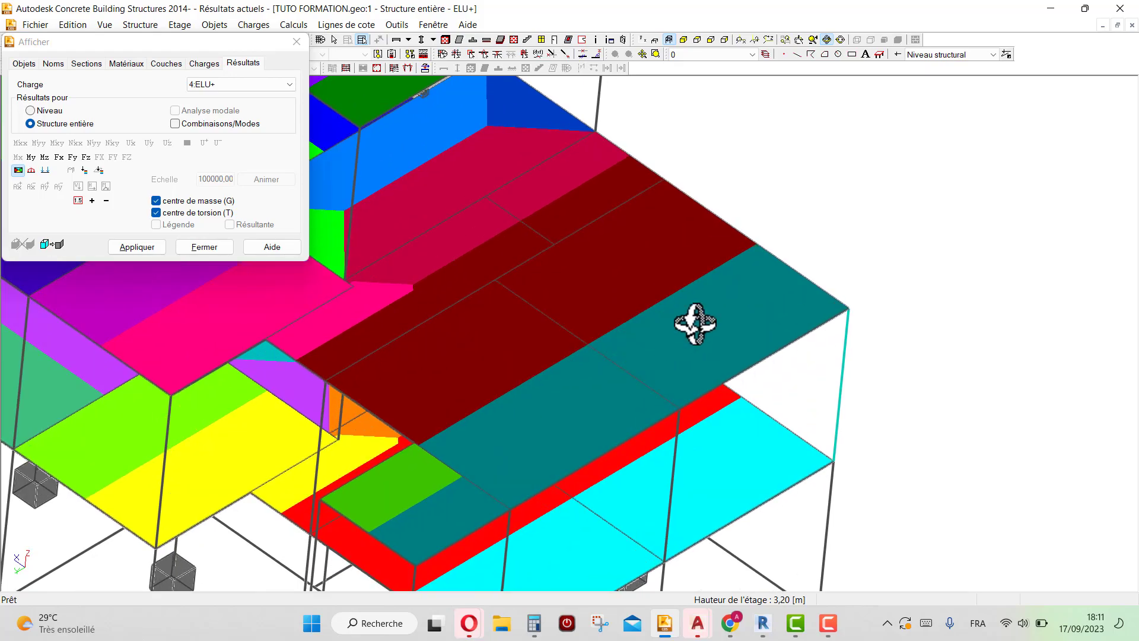
scroll(700, 311, "down", 3)
scroll(704, 297, "up", 3)
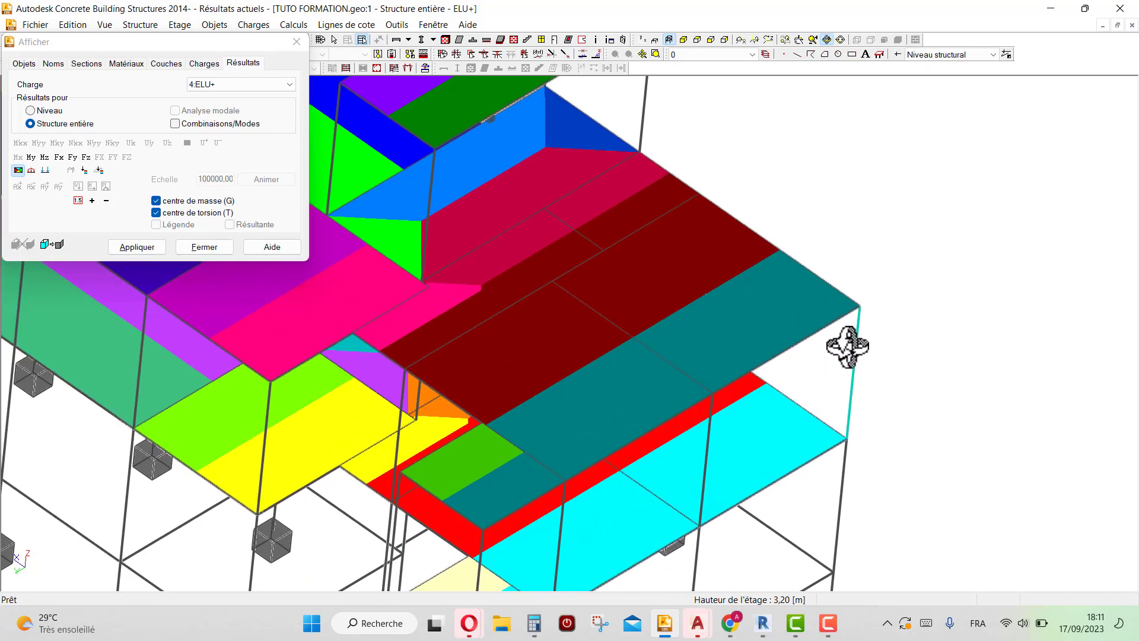
scroll(885, 333, "down", 5)
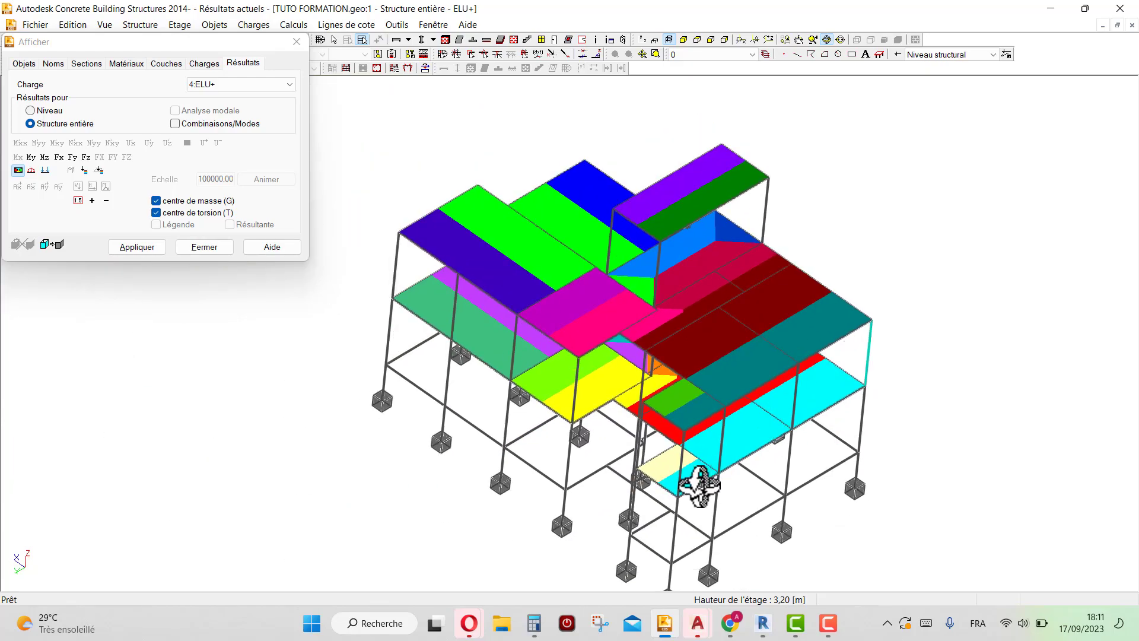
scroll(646, 294, "up", 4)
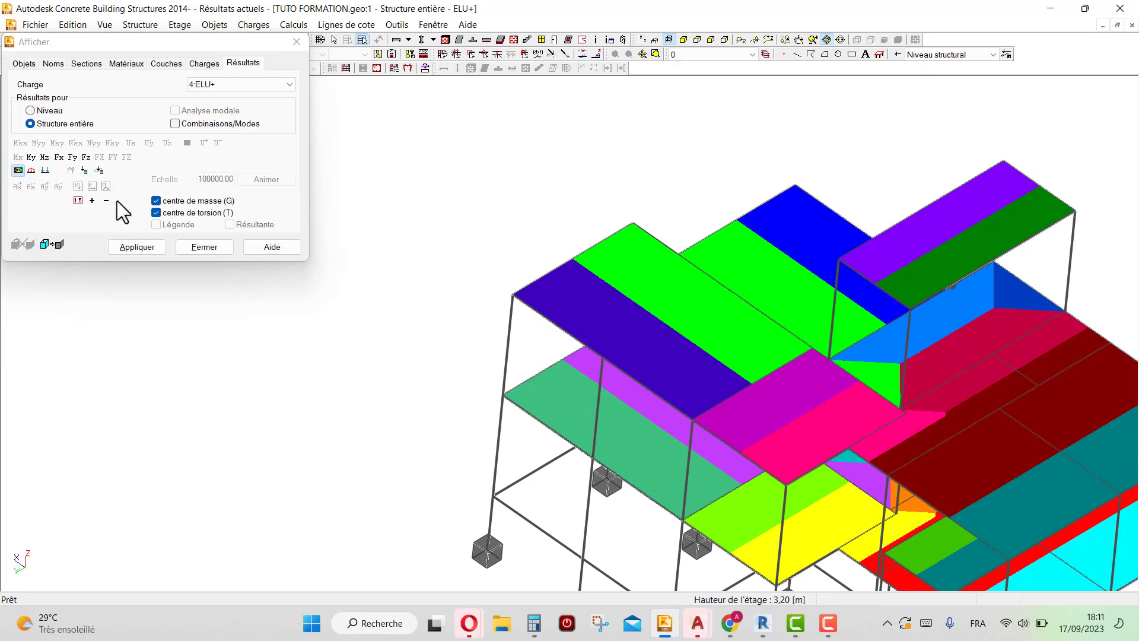
- Display the Fx force diagrams with values and examine them at the bases of the columns
left_click(31, 171)
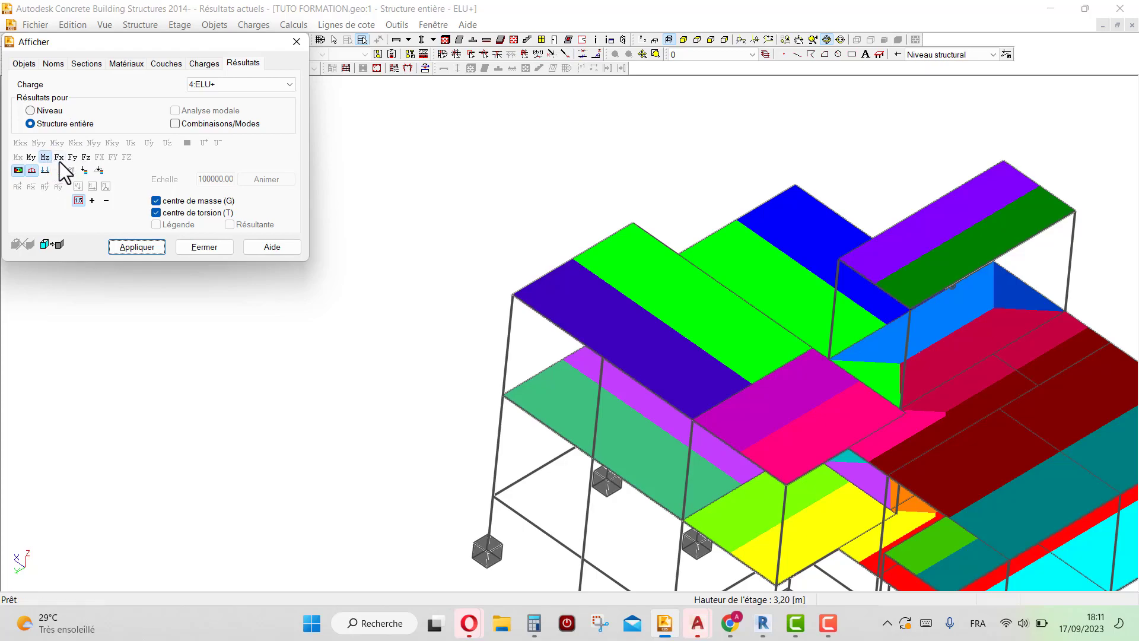
left_click(59, 157)
left_click(73, 157)
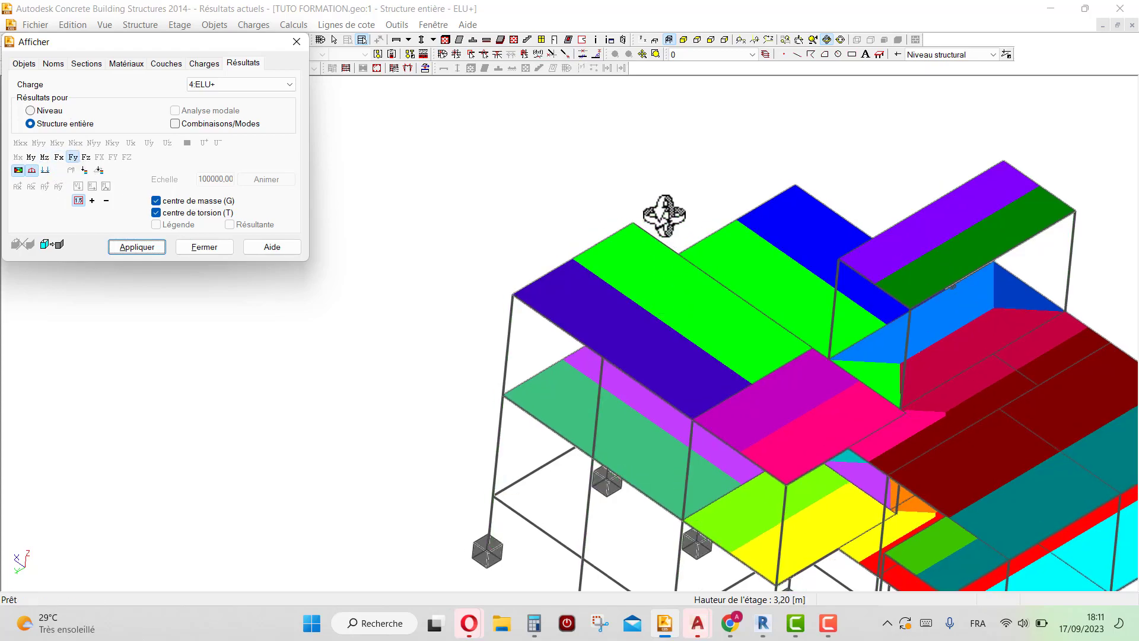
left_click(86, 157)
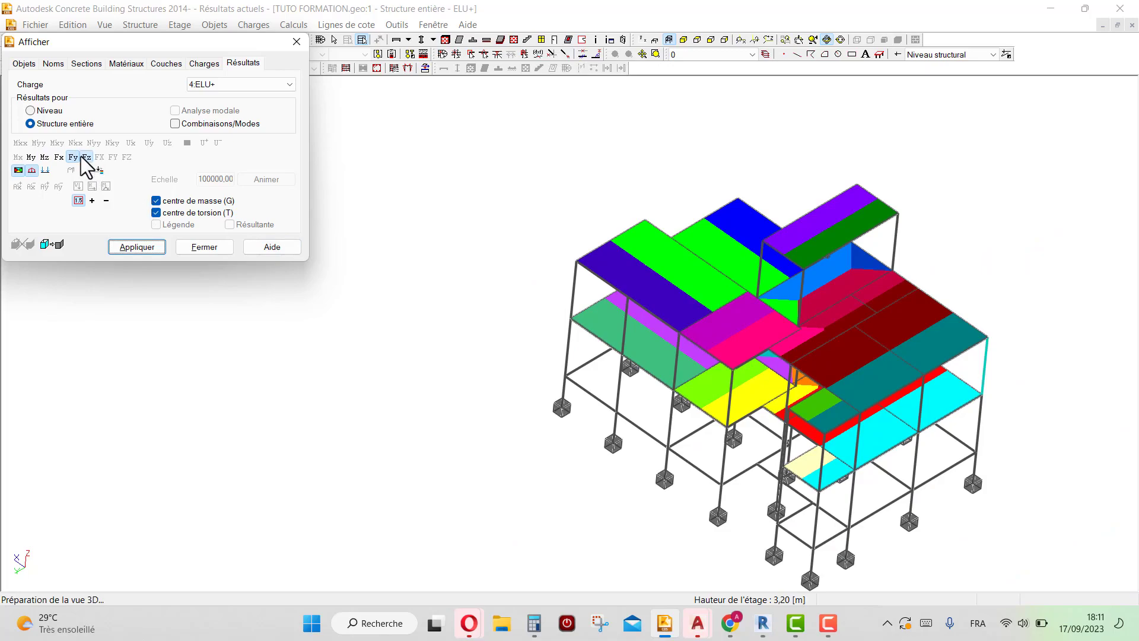
left_click(58, 157)
scroll(649, 406, "up", 5)
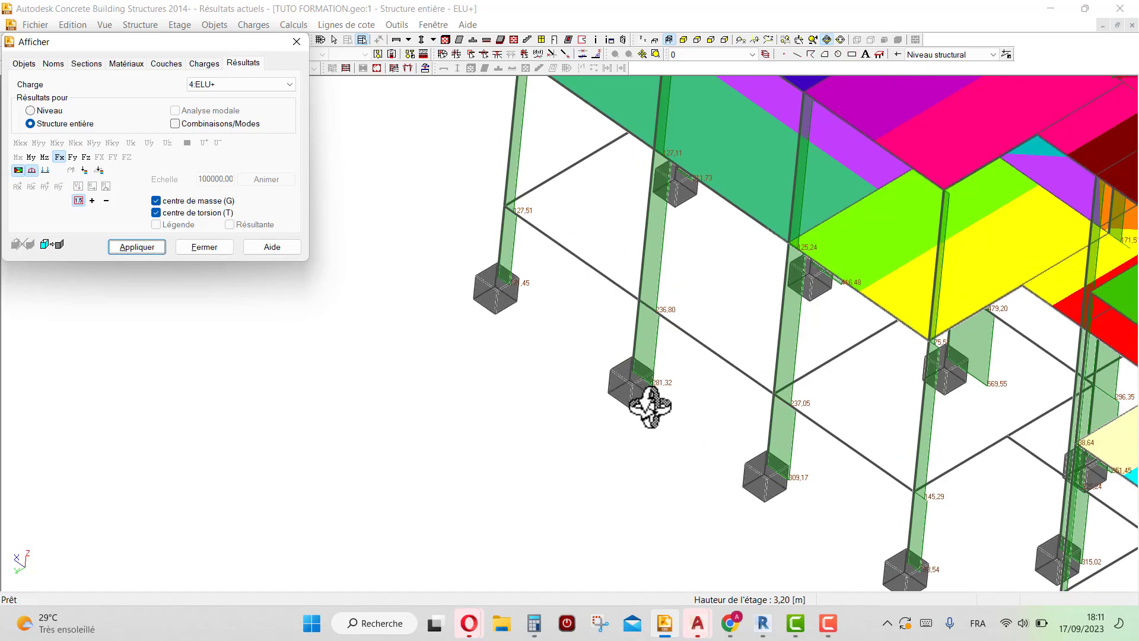
scroll(650, 407, "up", 2)
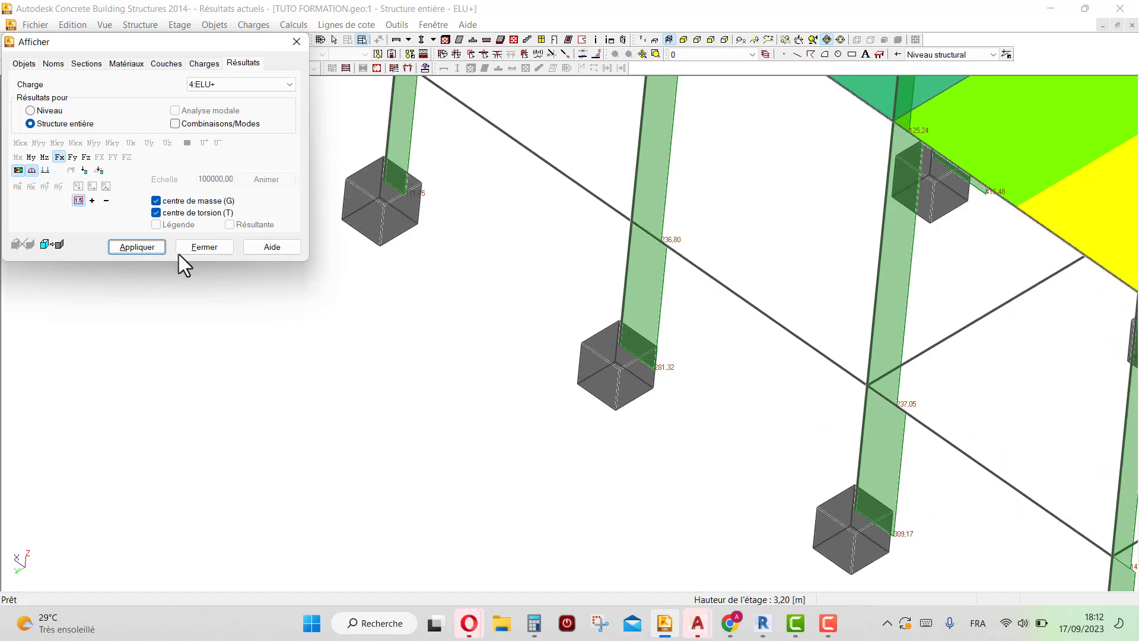
- Add the force arrows on the columns and turn off the coloured load distribution zones
left_click(46, 170)
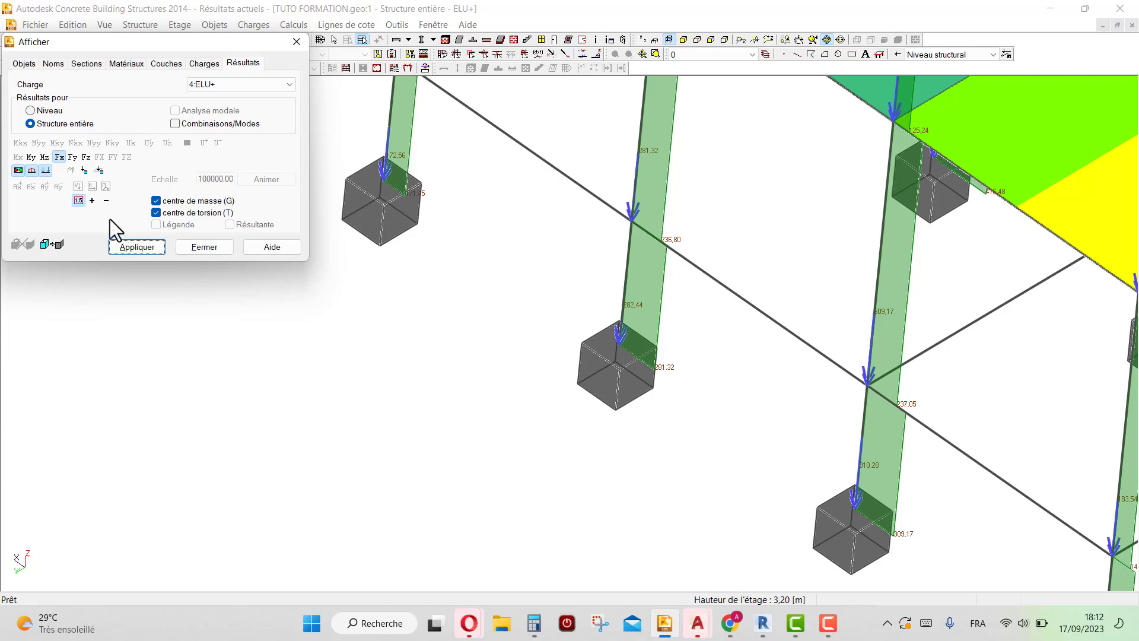
left_click(17, 170)
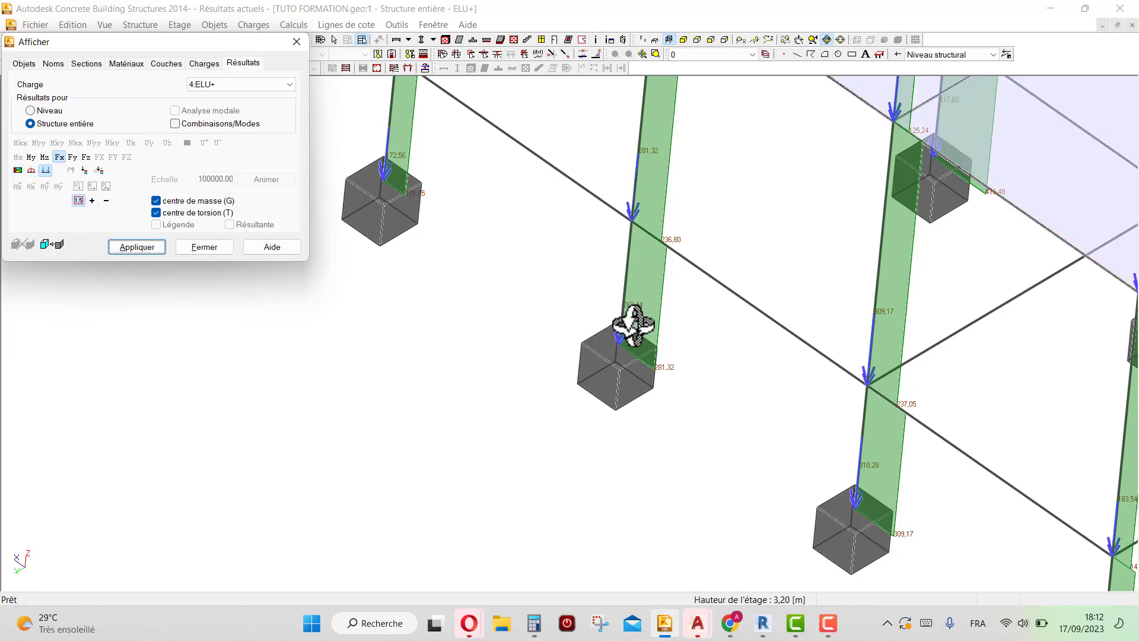
scroll(620, 320, "up", 3)
- Display the entire structure's results for the 1:Poids propre load case and examine the column forces from footings to roof
left_click(203, 84)
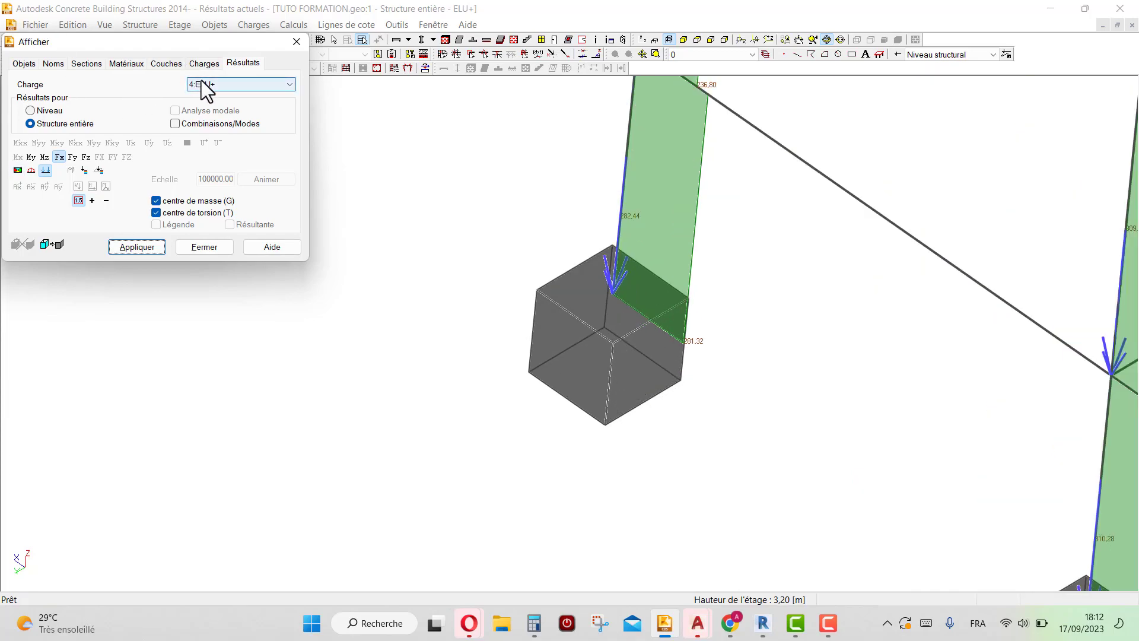
left_click(204, 100)
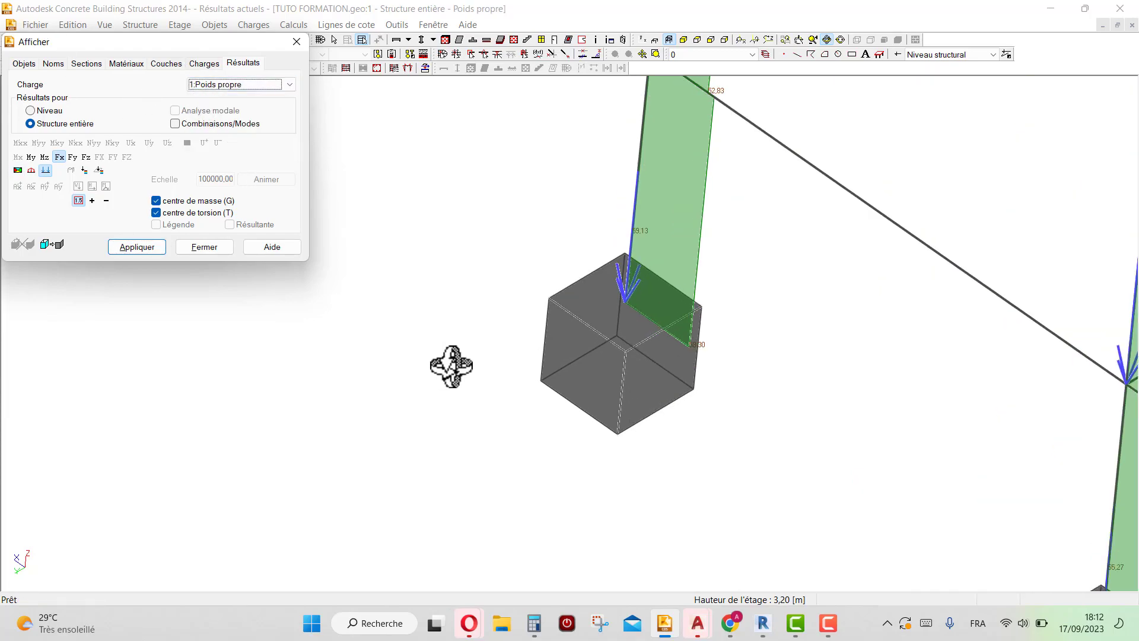
scroll(643, 323, "down", 5)
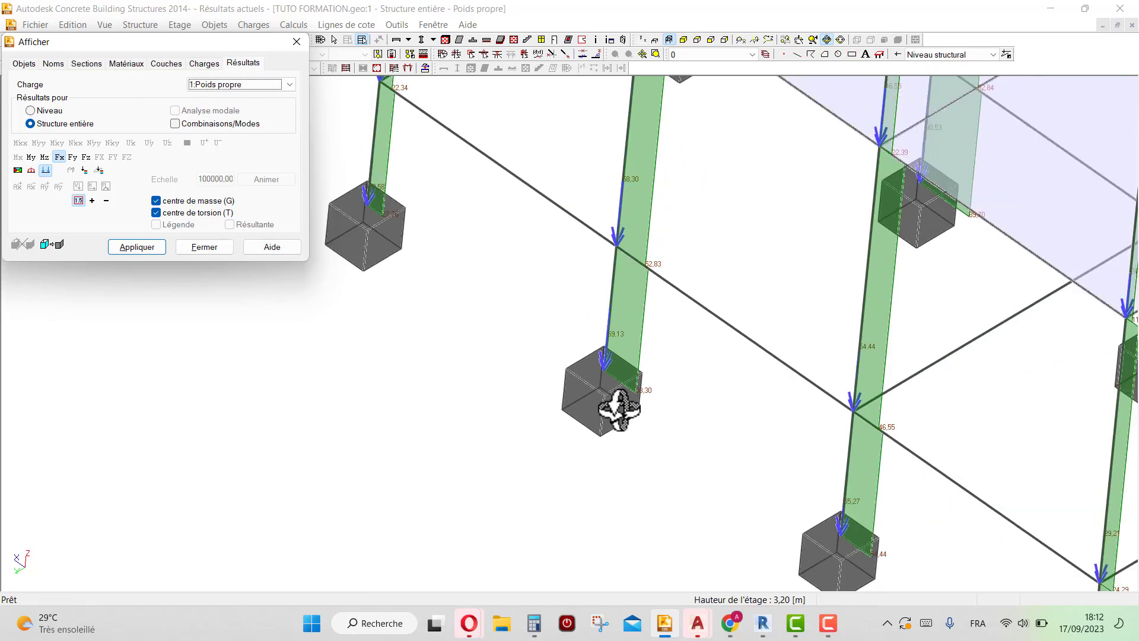
scroll(777, 304, "up", 4)
scroll(768, 325, "down", 5)
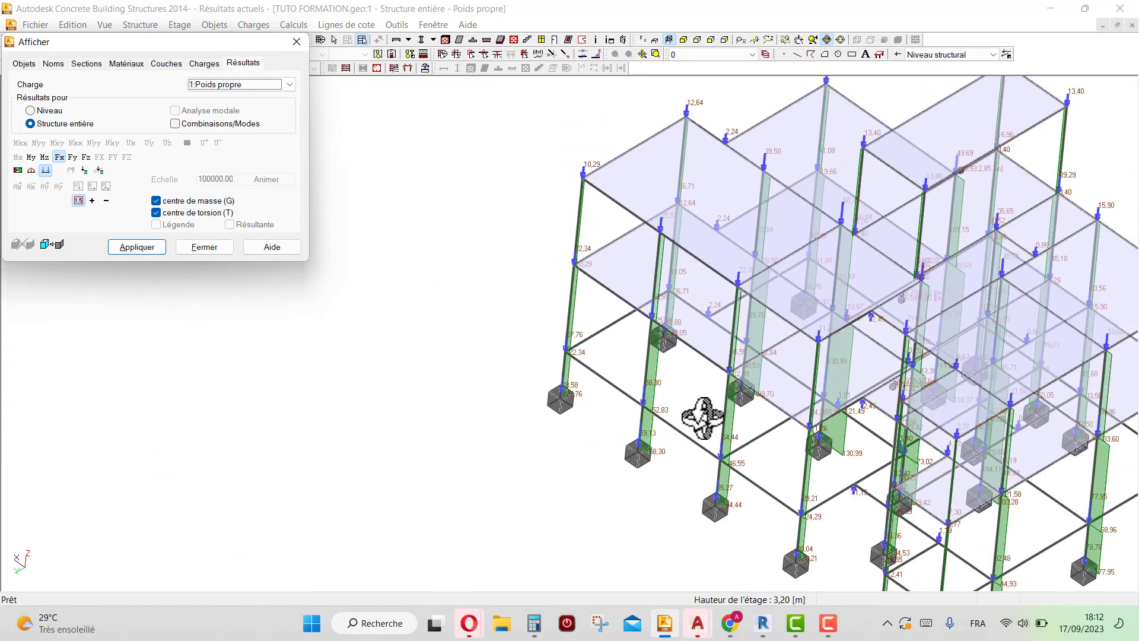
scroll(677, 106, "up", 4)
scroll(678, 107, "up", 2)
scroll(689, 481, "down", 3)
scroll(559, 420, "up", 7)
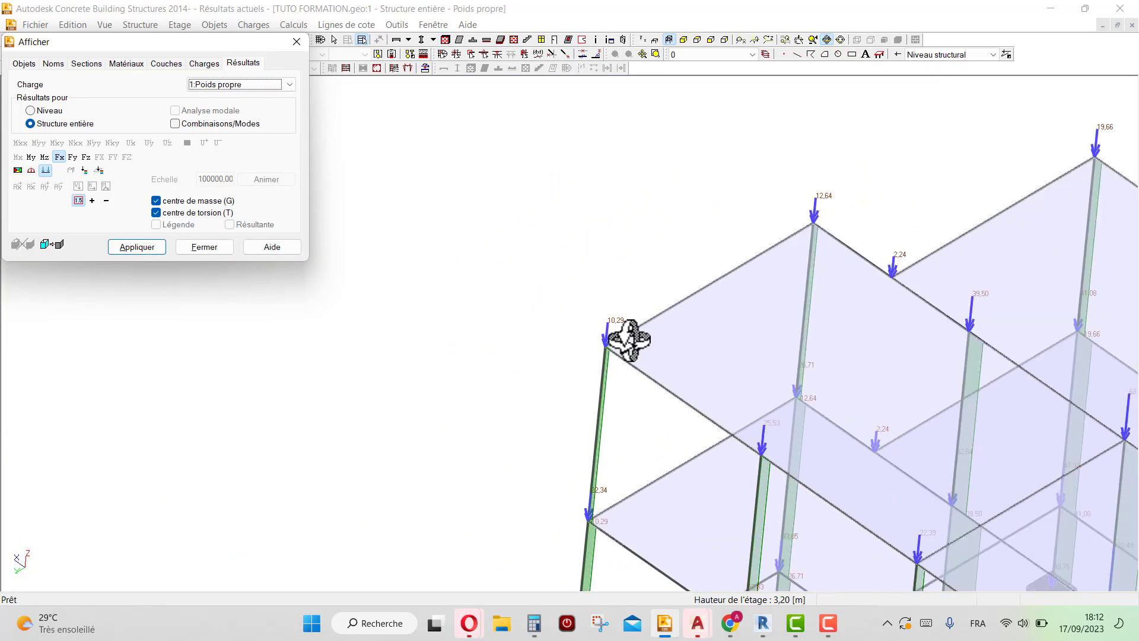
- View the roof corner column's force under the 2:permanente and 3:d'exploitation load cases, then select 6:ELS+
left_click(227, 84)
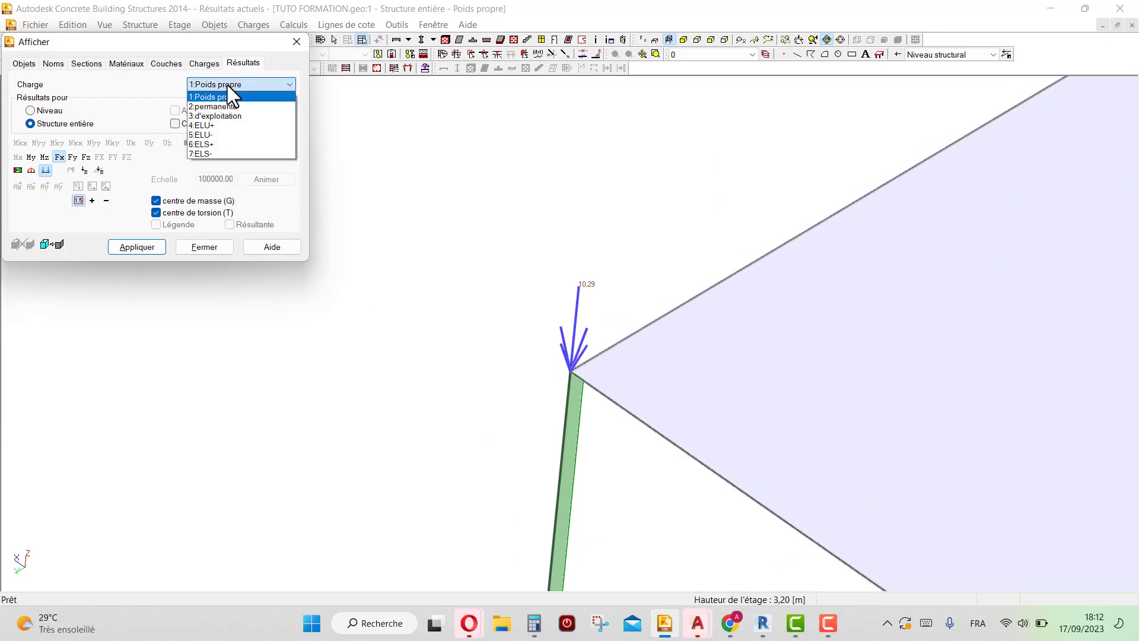
left_click(217, 108)
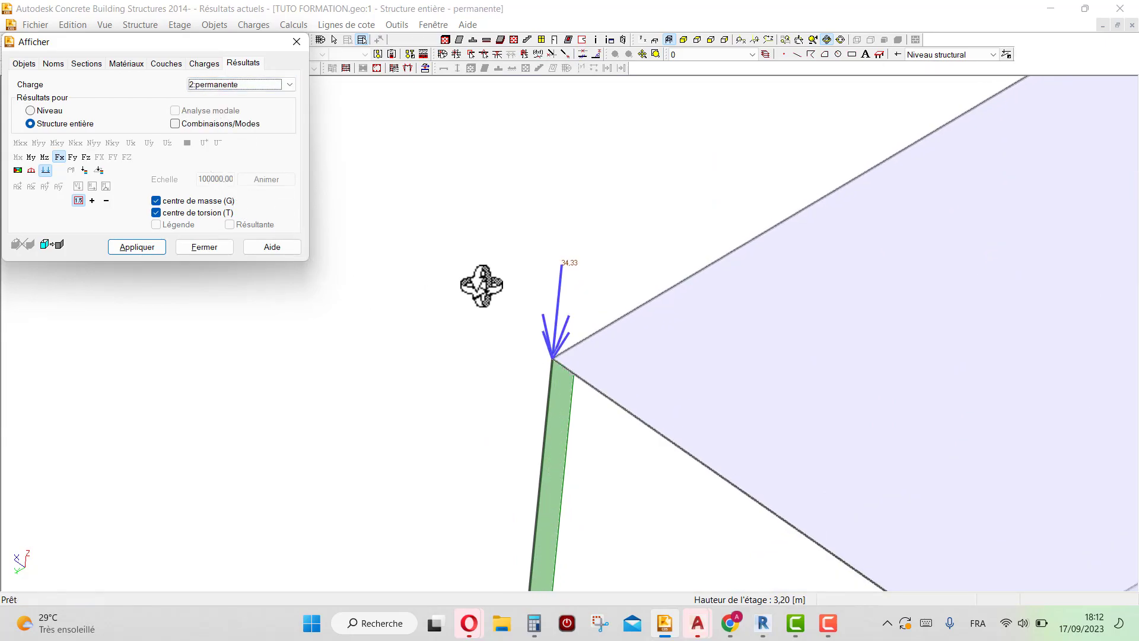
left_click(217, 84)
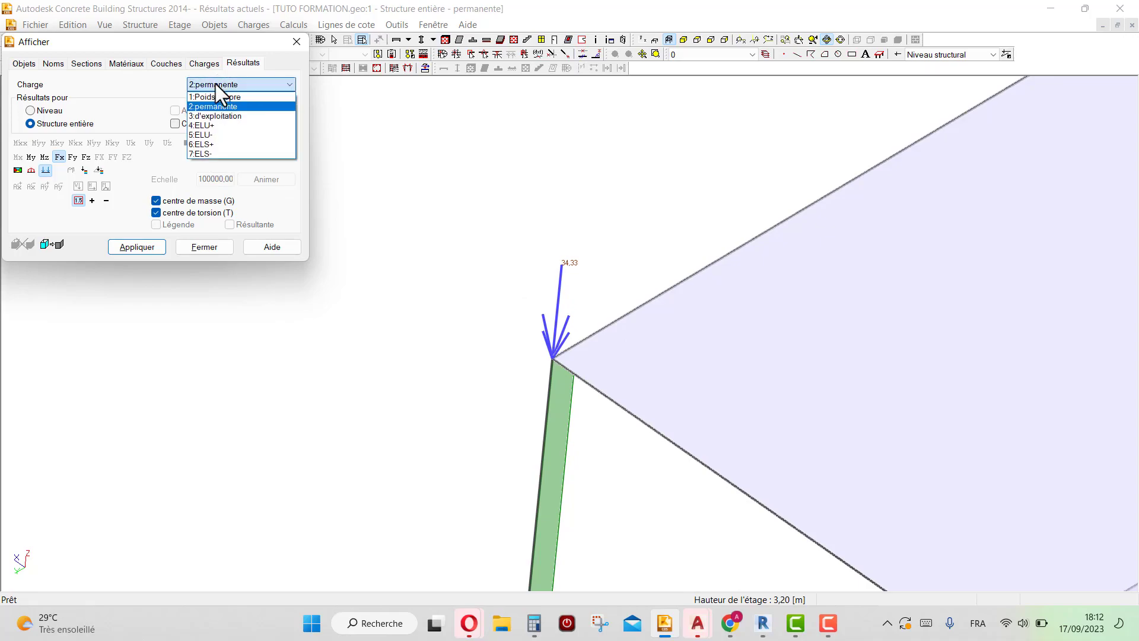
left_click(213, 117)
left_click(219, 84)
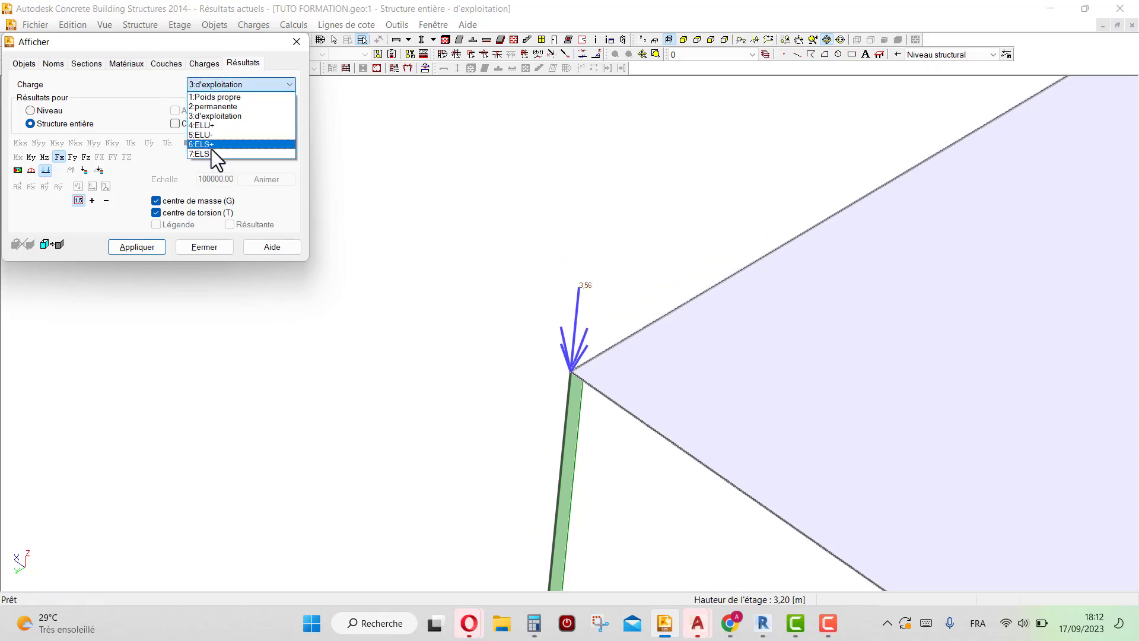
left_click(211, 146)
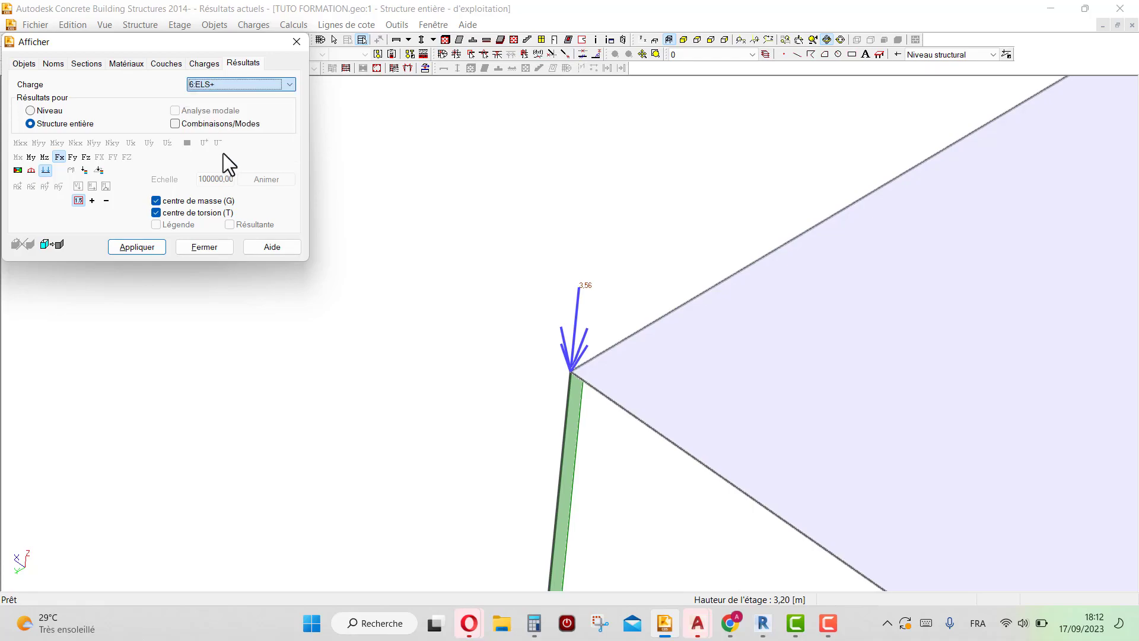
- Return the results to the 4:ELU+ load case and examine the column forces across the entire structure
left_click(206, 87)
left_click(211, 123)
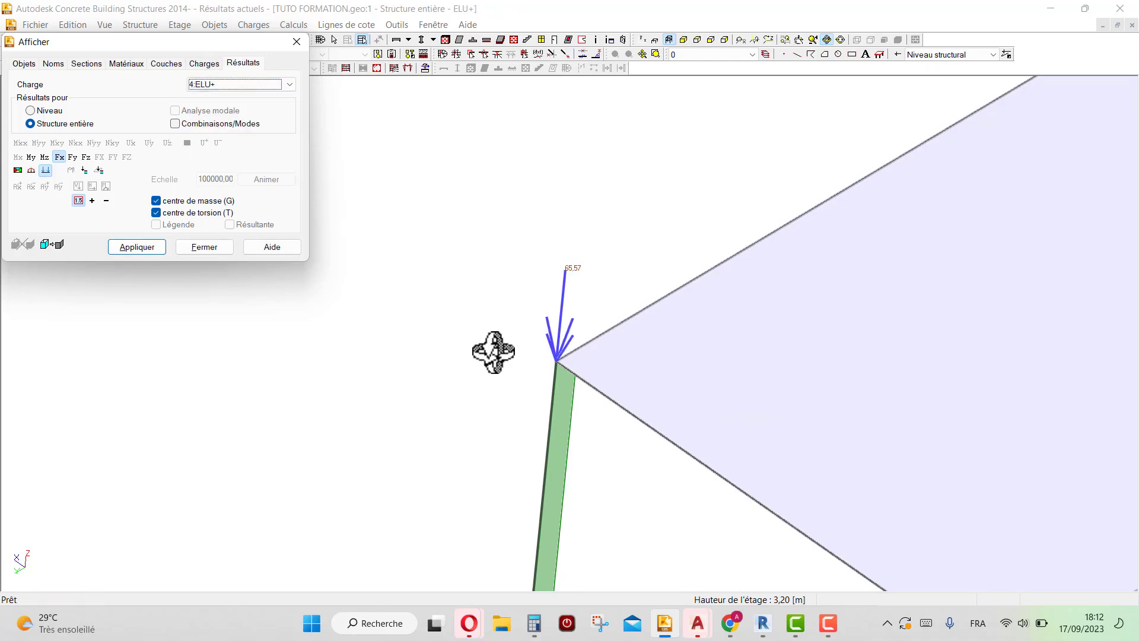
scroll(504, 381, "down", 5)
scroll(735, 265, "up", 5)
scroll(547, 176, "down", 4)
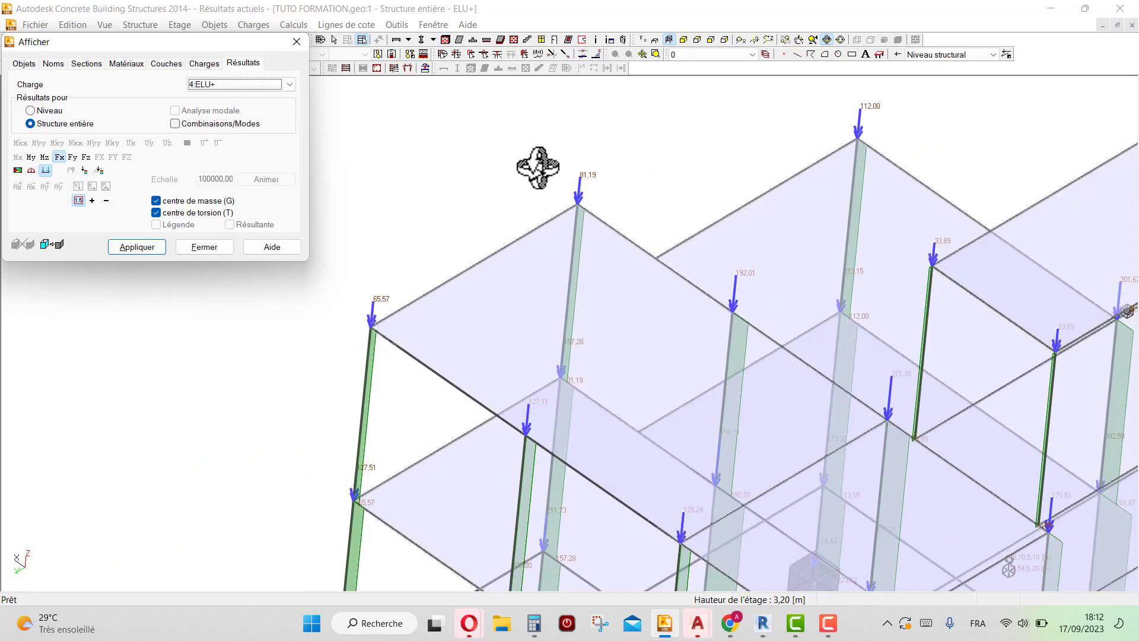
scroll(539, 167, "down", 5)
scroll(648, 292, "up", 6)
scroll(631, 395, "down", 3)
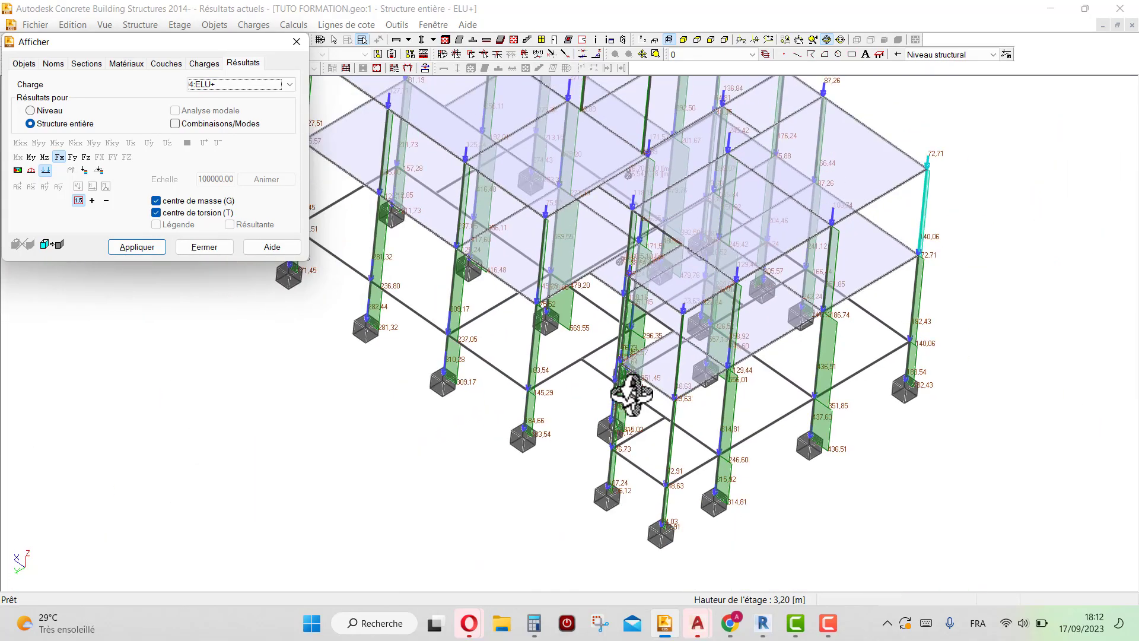
- Hide the Fx diagrams, close the results display settings and view the PH ETAGE column forces in plan
left_click(59, 157)
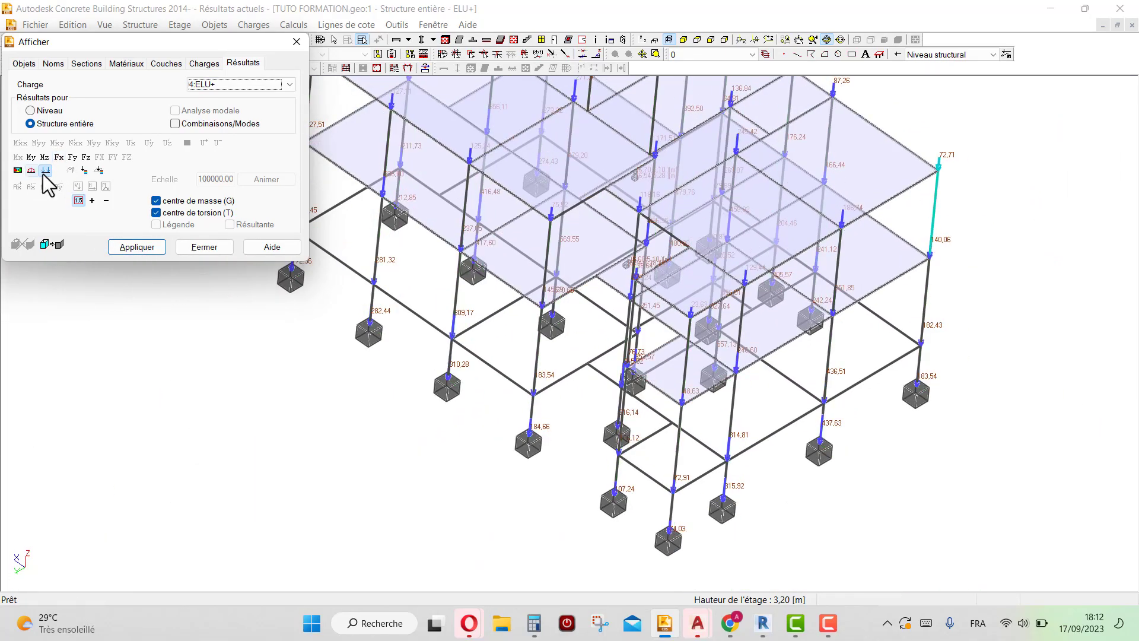
left_click(202, 247)
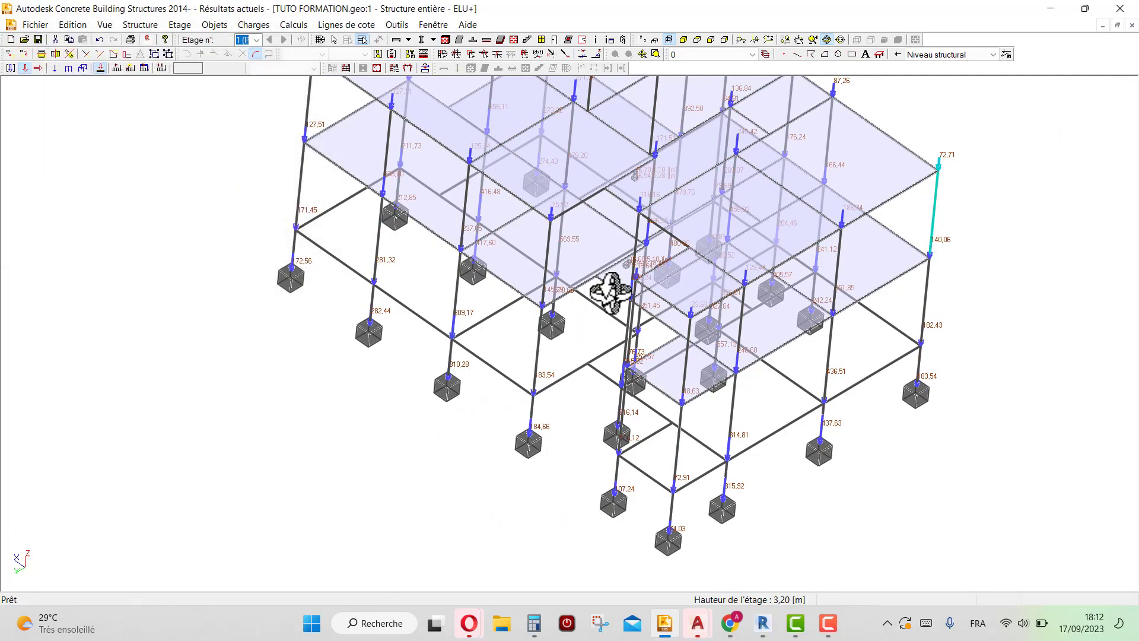
left_click(643, 39)
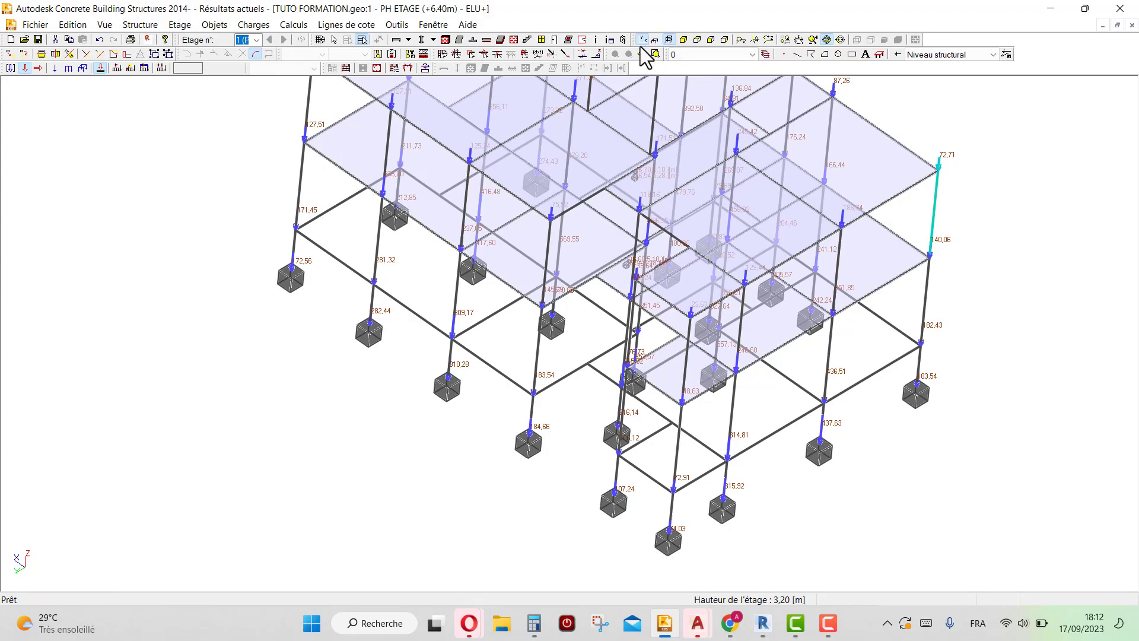
scroll(375, 159, "up", 5)
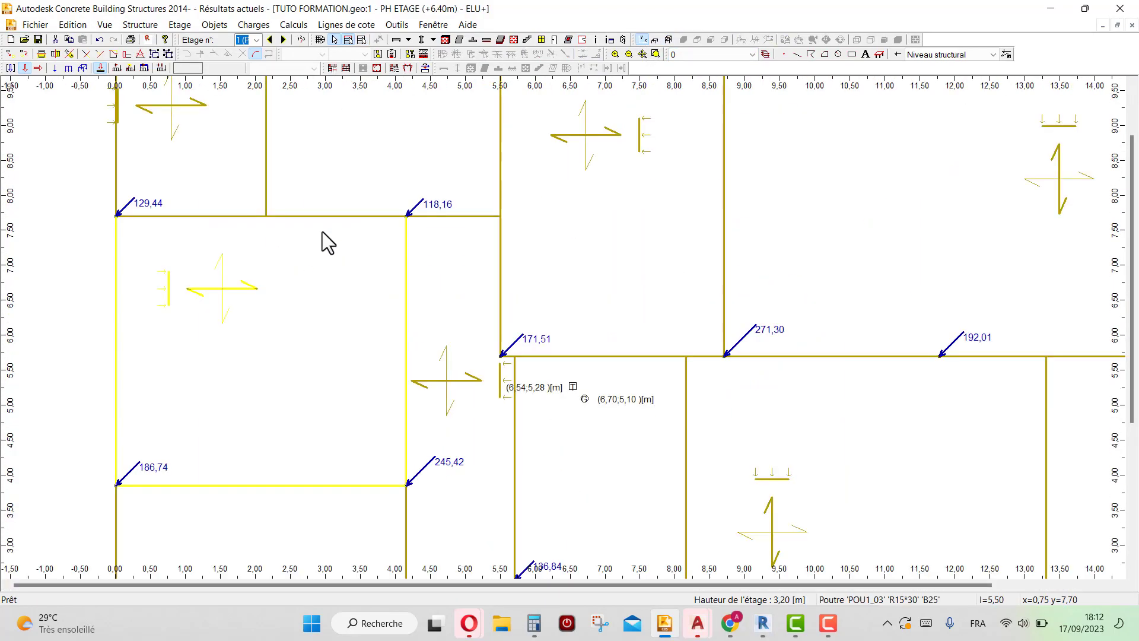
- View the PH RDC column forces in plan, then switch to the LONGRINES floor and examine its forces
scroll(579, 295, "down", 4)
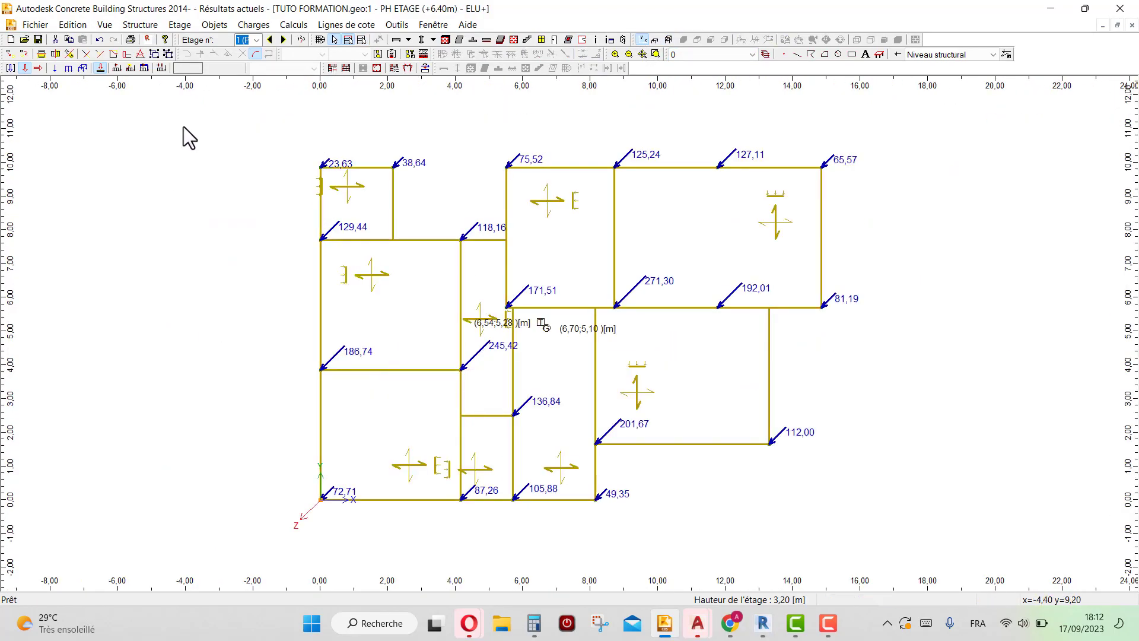
left_click(270, 40)
left_click(257, 40)
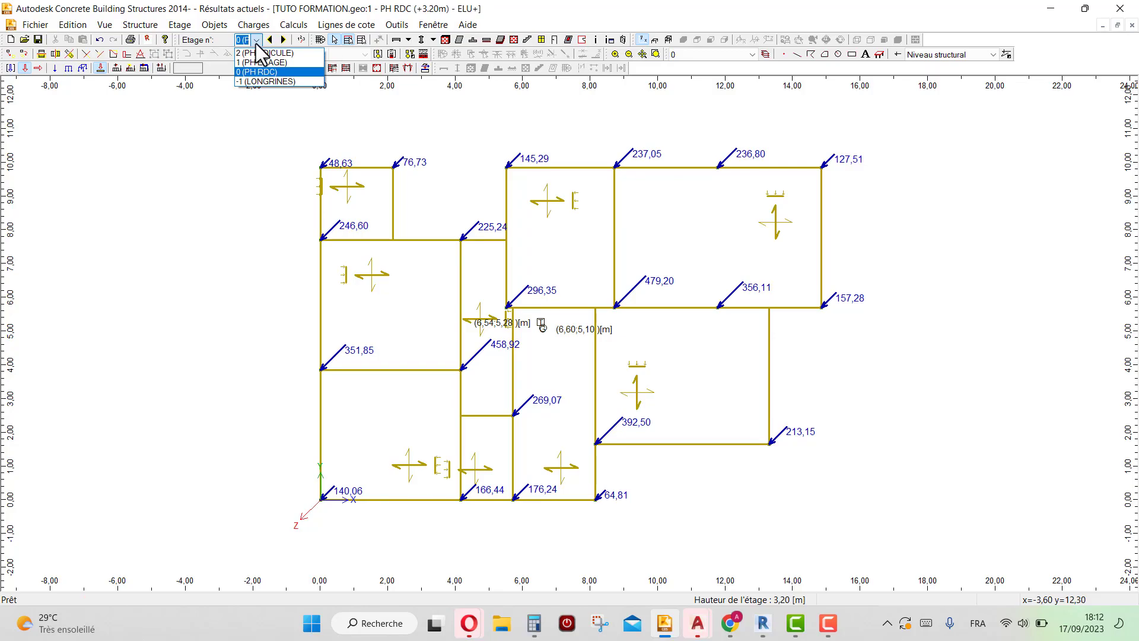
left_click(265, 81)
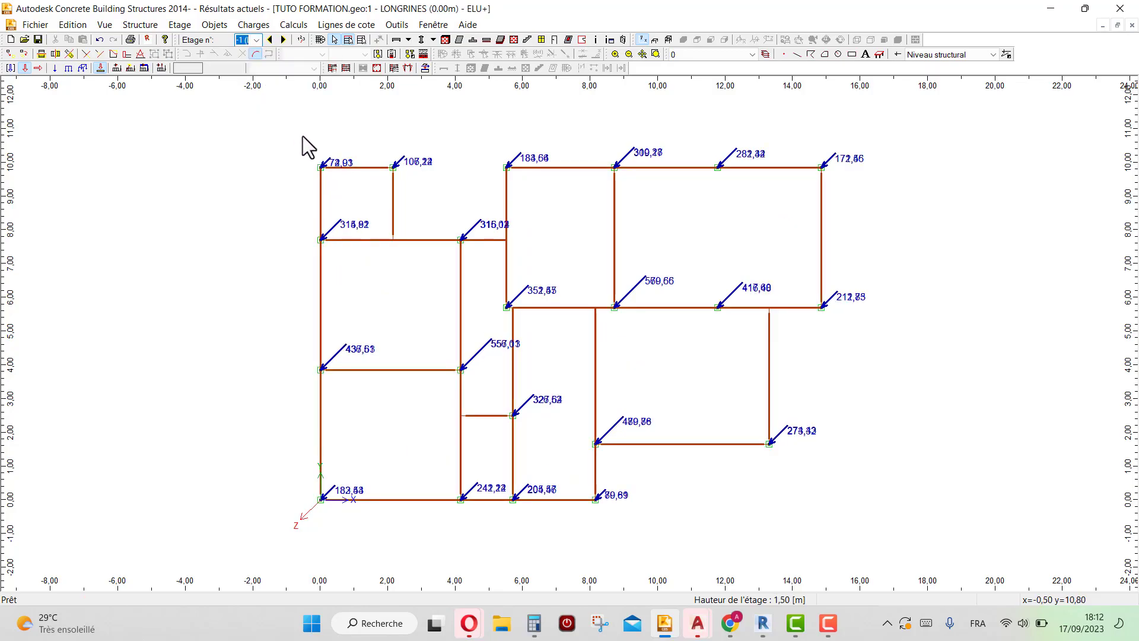
scroll(303, 136, "up", 2)
scroll(102, 111, "up", 1)
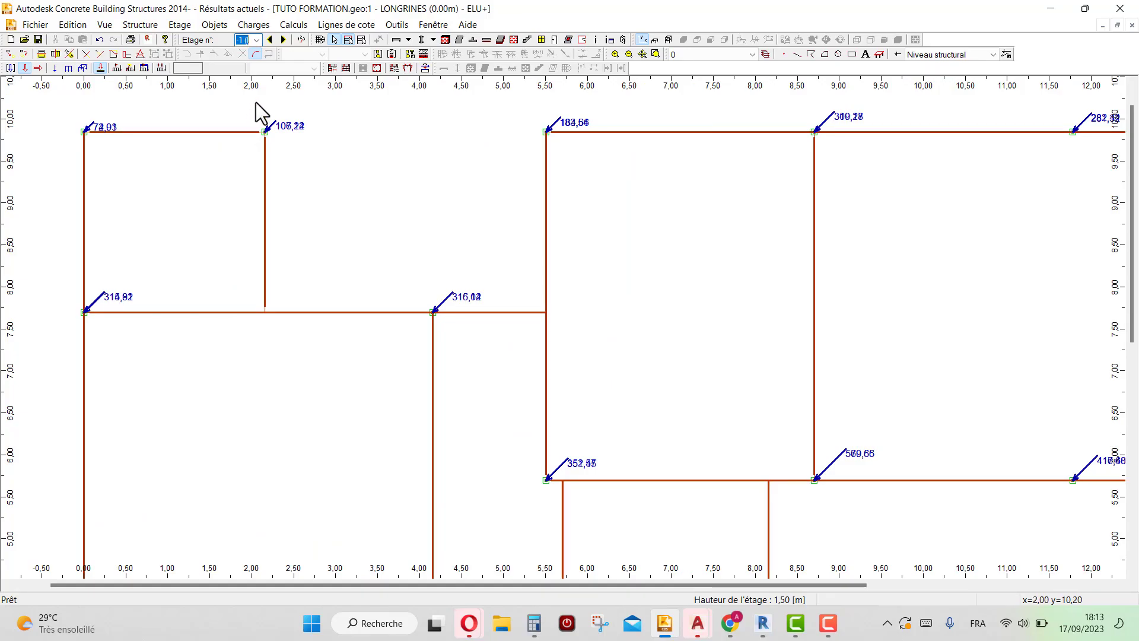
scroll(255, 111, "up", 1)
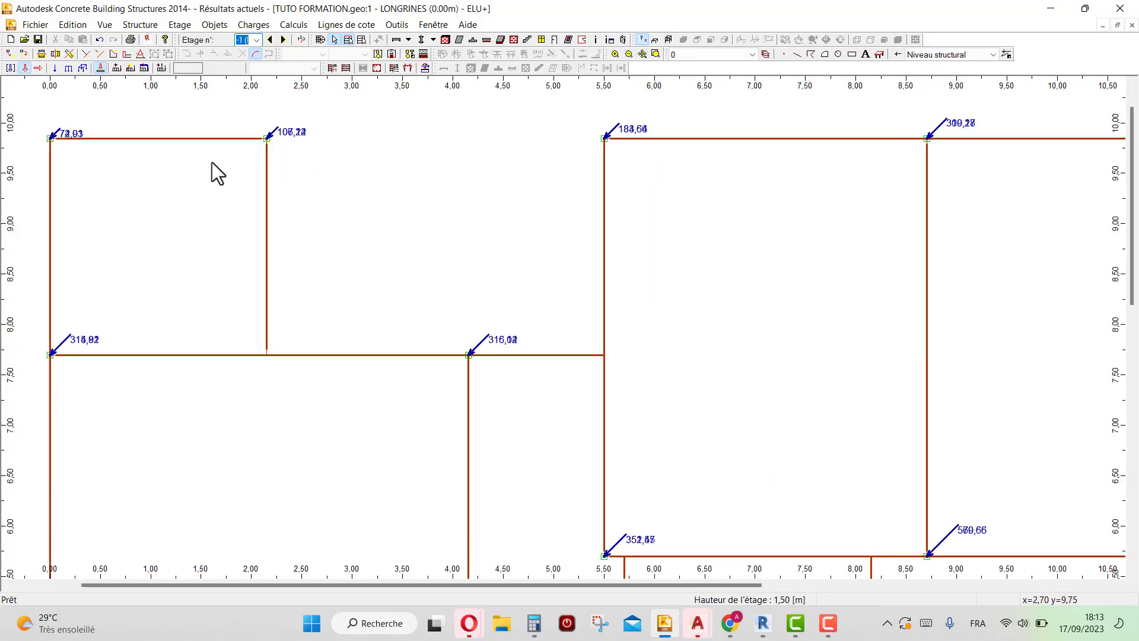
scroll(261, 154, "down", 2)
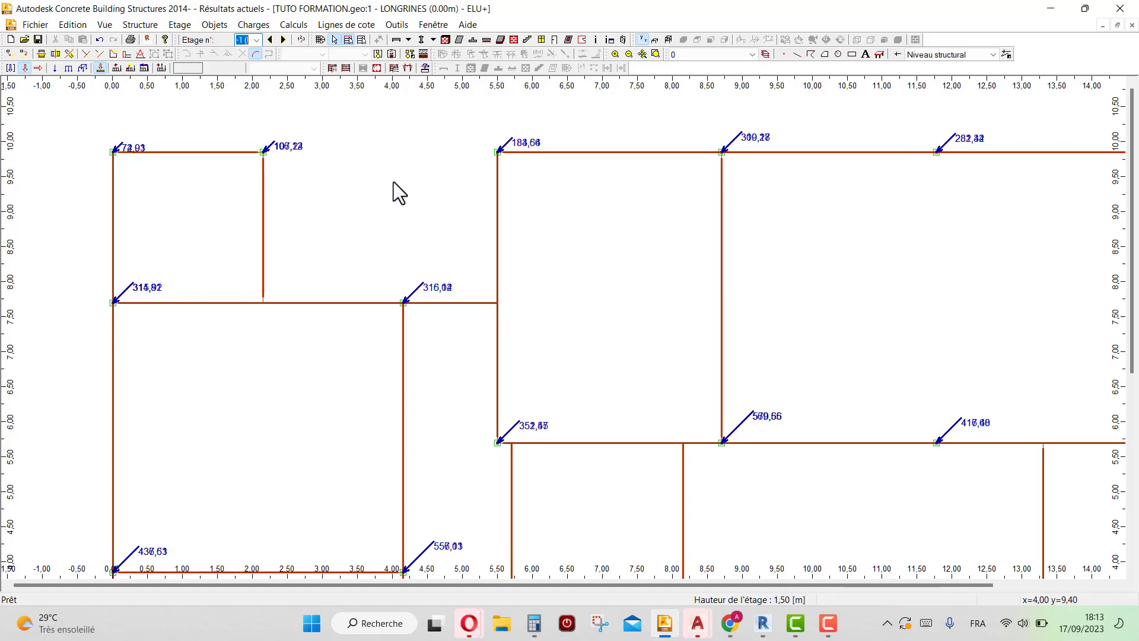
- Hide the columns (Poteaux) on the LONGRINES plan and examine the force values at the isolated footings
key("F9")
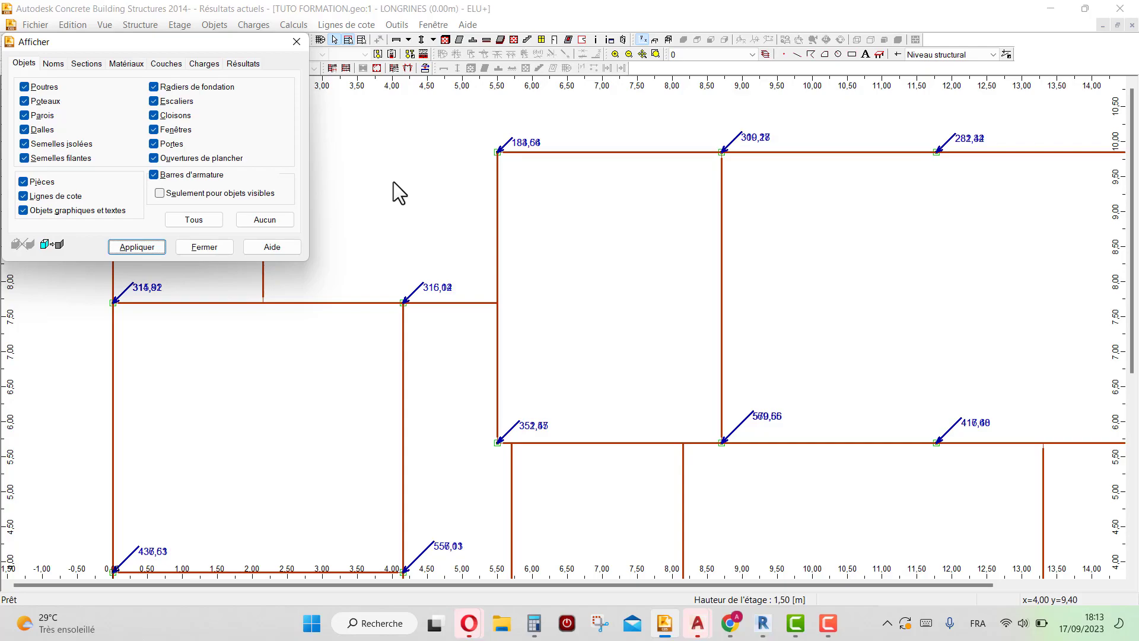
left_click(23, 101)
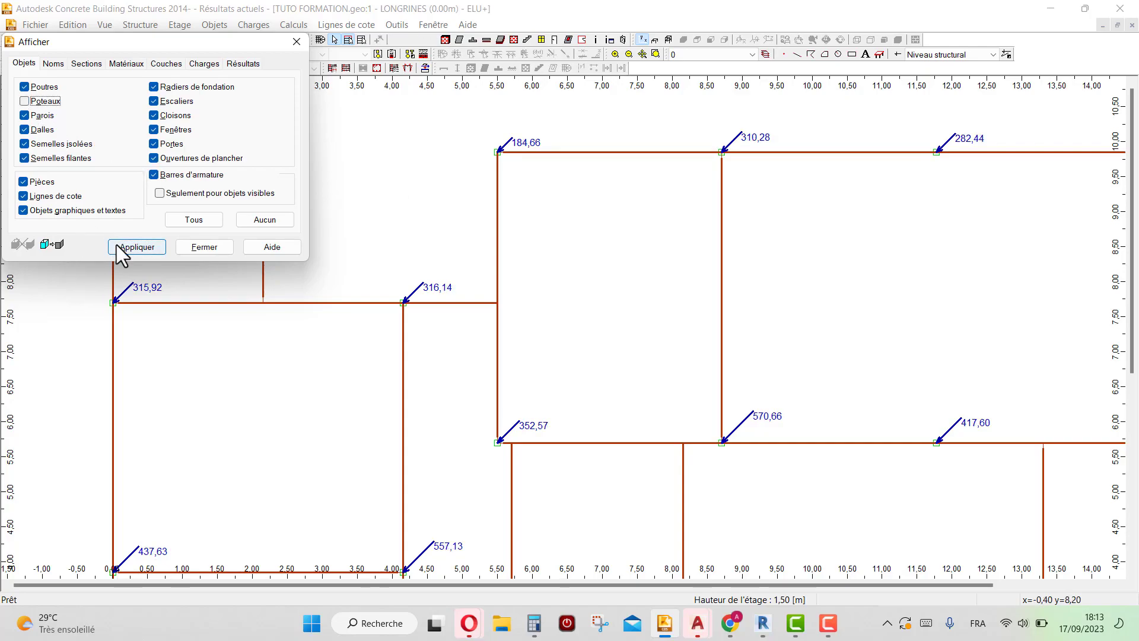
left_click(197, 242)
scroll(191, 94, "up", 2)
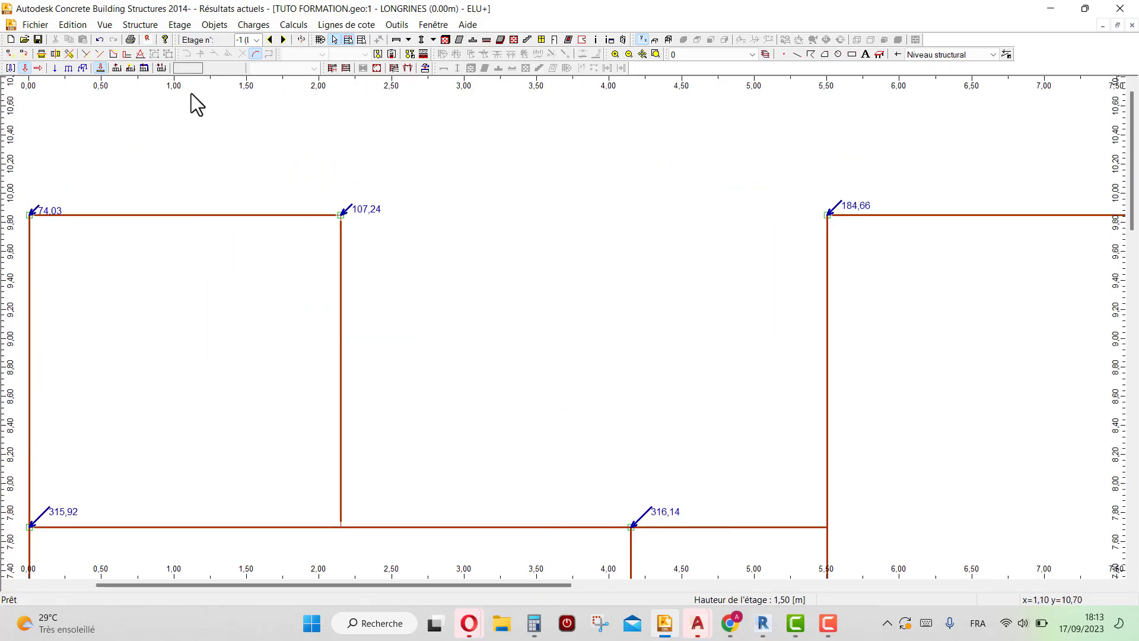
scroll(610, 220, "down", 9)
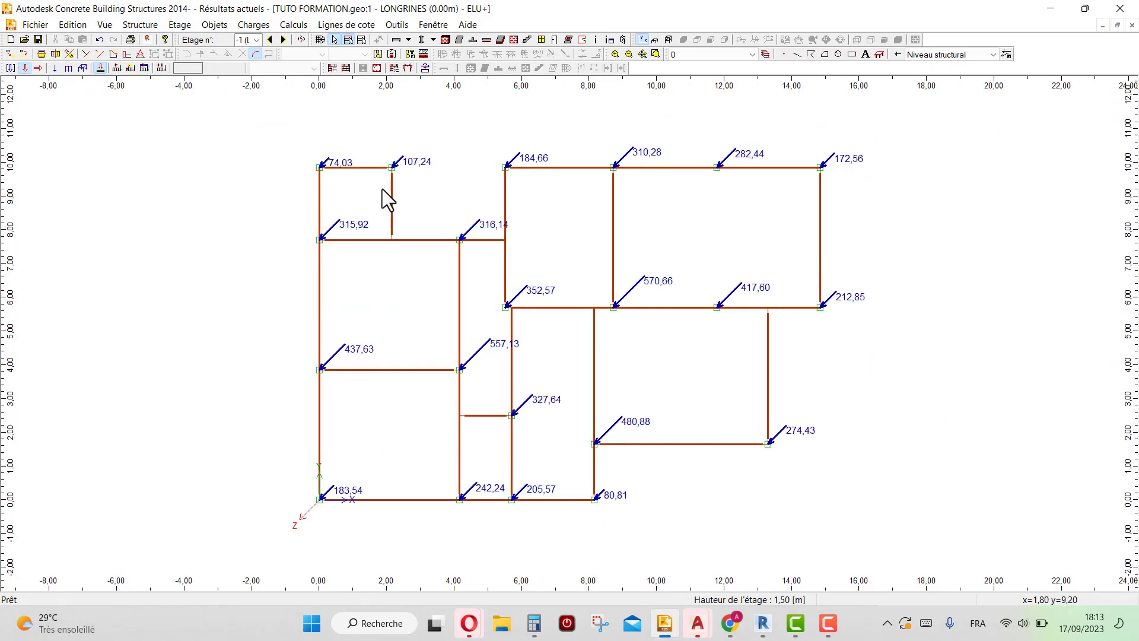
scroll(542, 308, "up", 3)
scroll(522, 237, "up", 2)
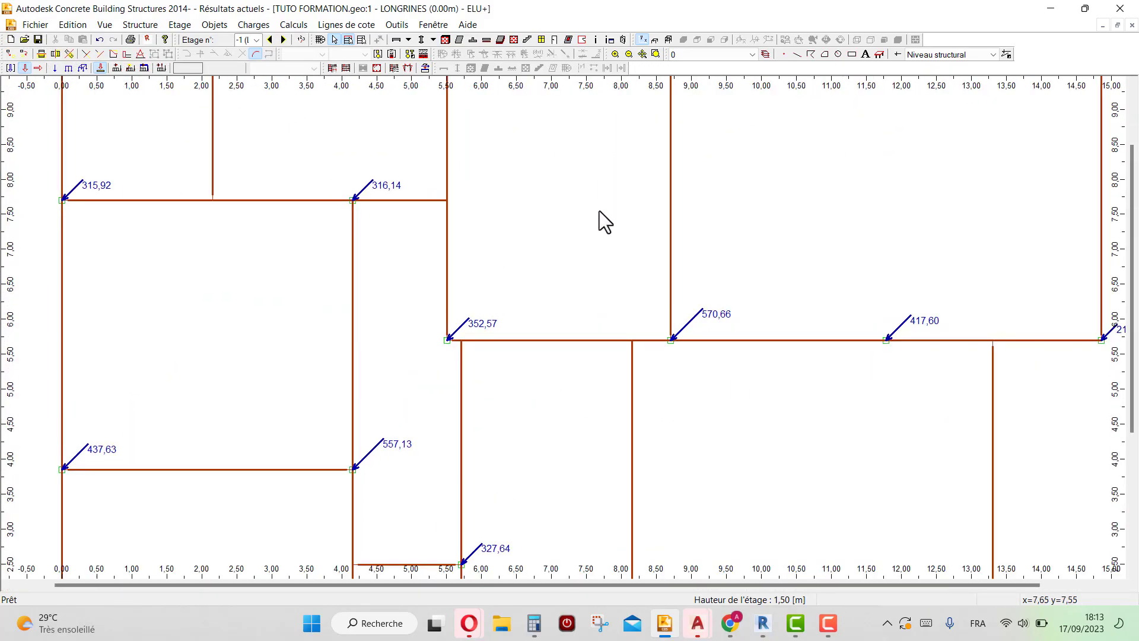
- Display the results for the 6:ELS+ load case and examine the footing forces across the LONGRINES plan
left_click(408, 66)
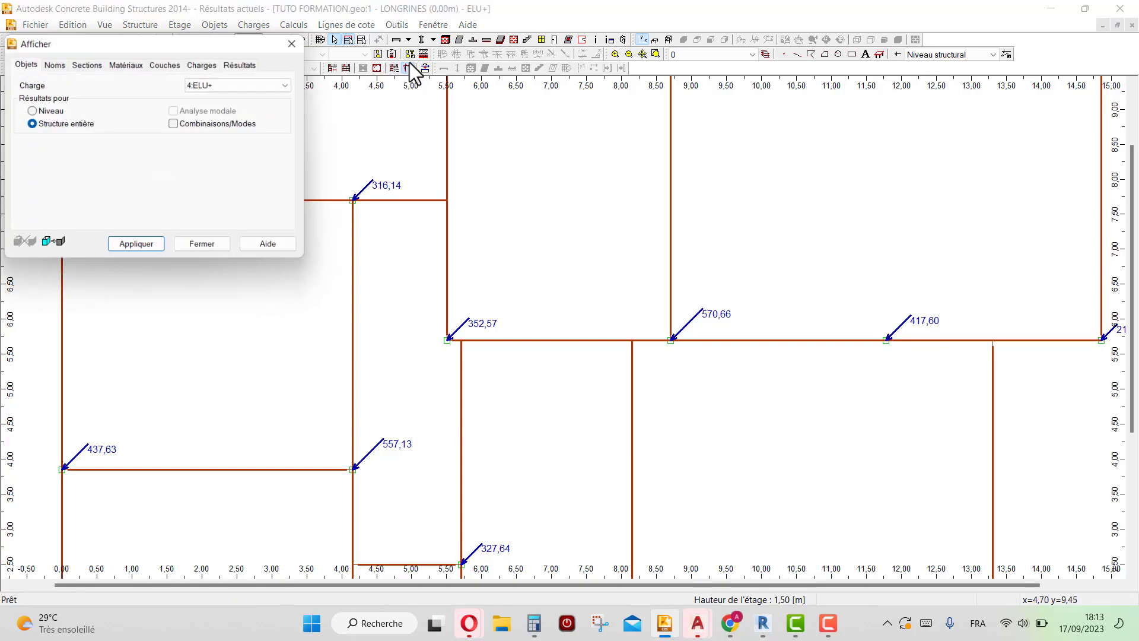
left_click(230, 85)
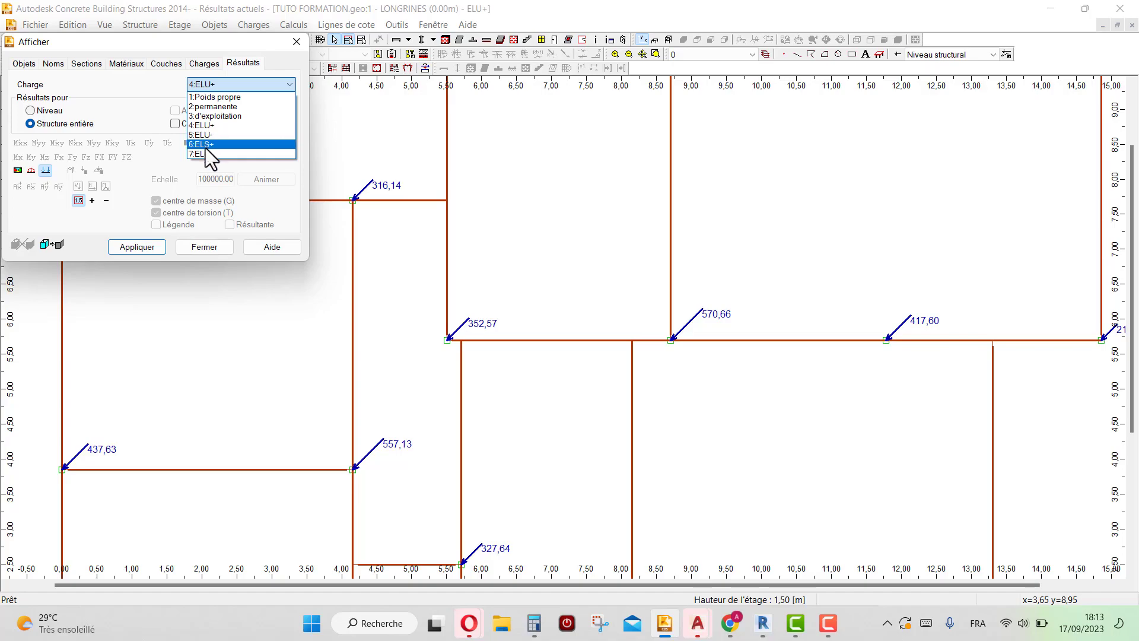
left_click(202, 144)
left_click(134, 247)
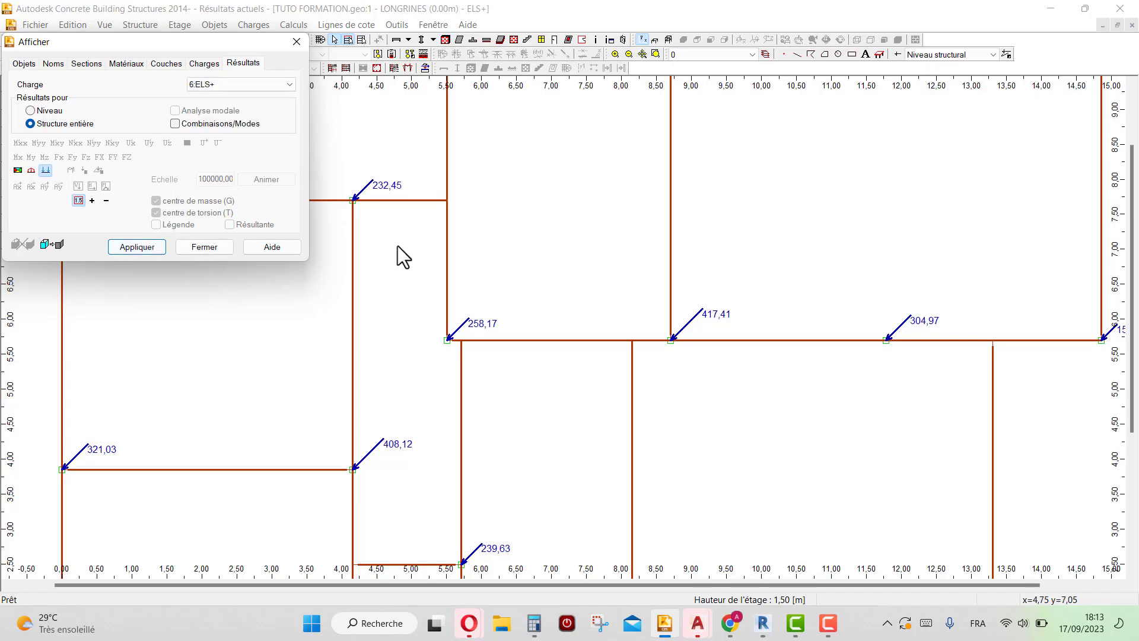
scroll(696, 322, "down", 5)
scroll(353, 171, "up", 5)
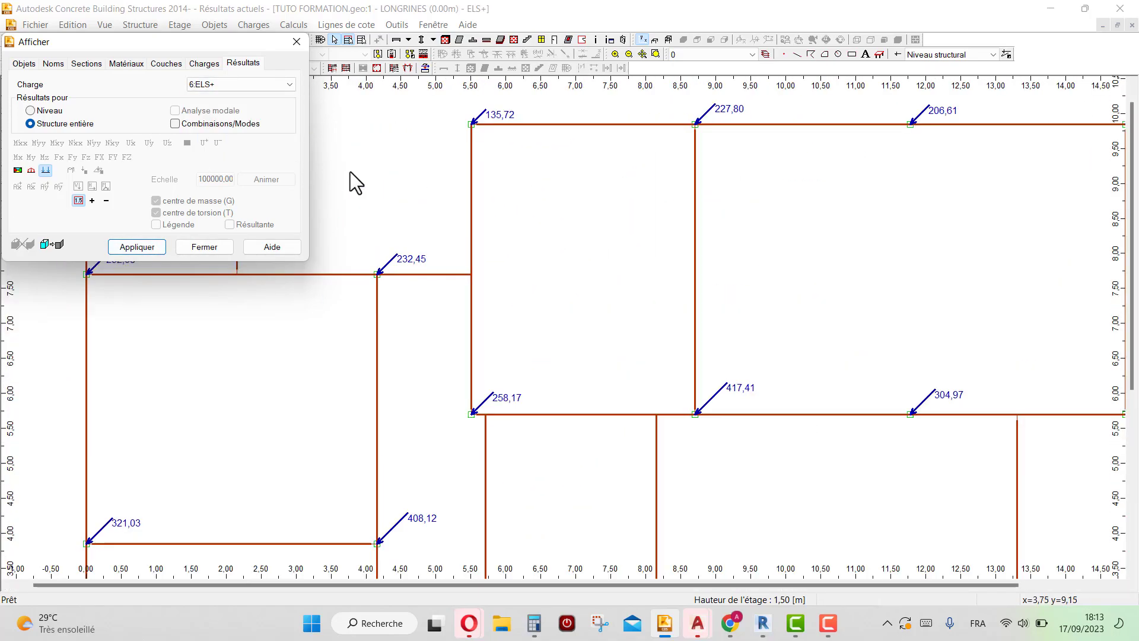
scroll(655, 258, "down", 3)
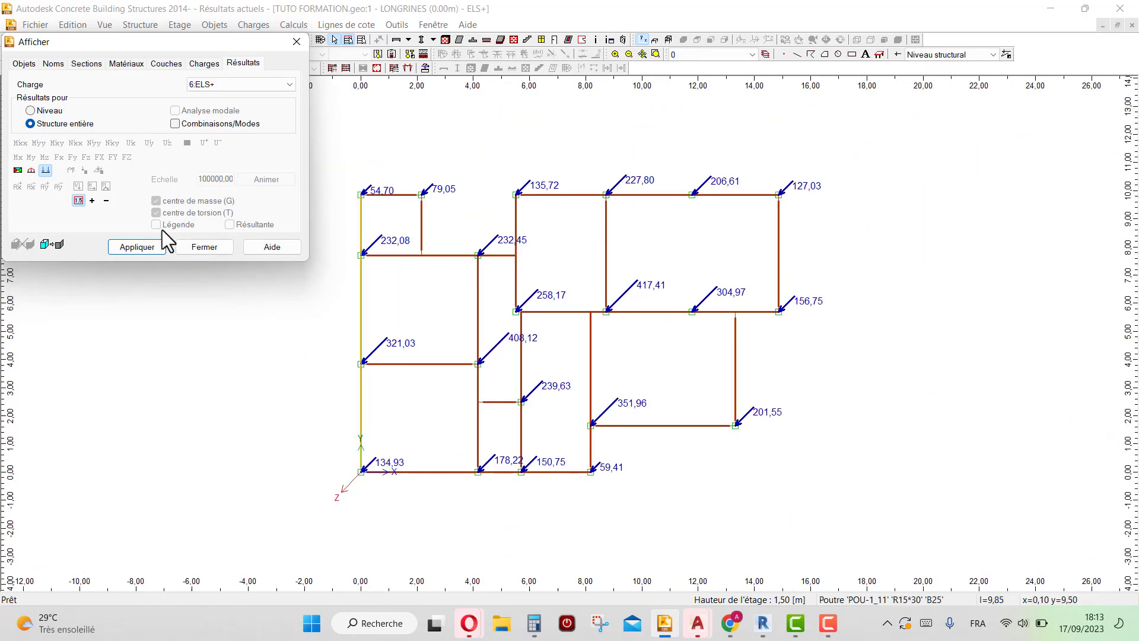
- Return the results to the 4:ELU+ load case, hide the force values and close the display settings
left_click(228, 87)
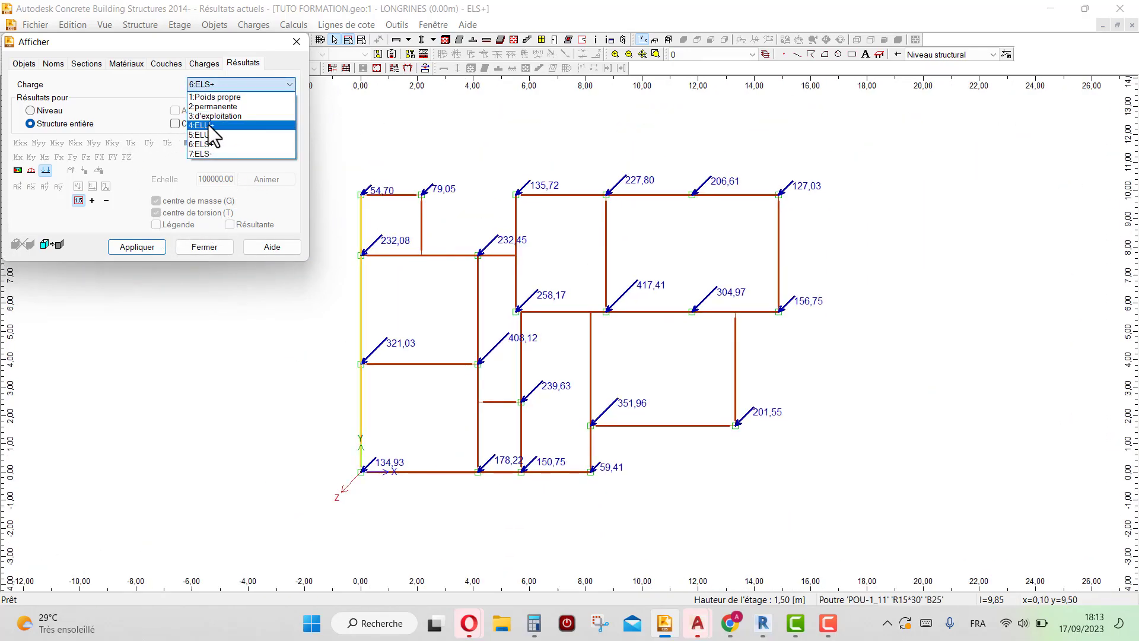
left_click(214, 132)
left_click(145, 247)
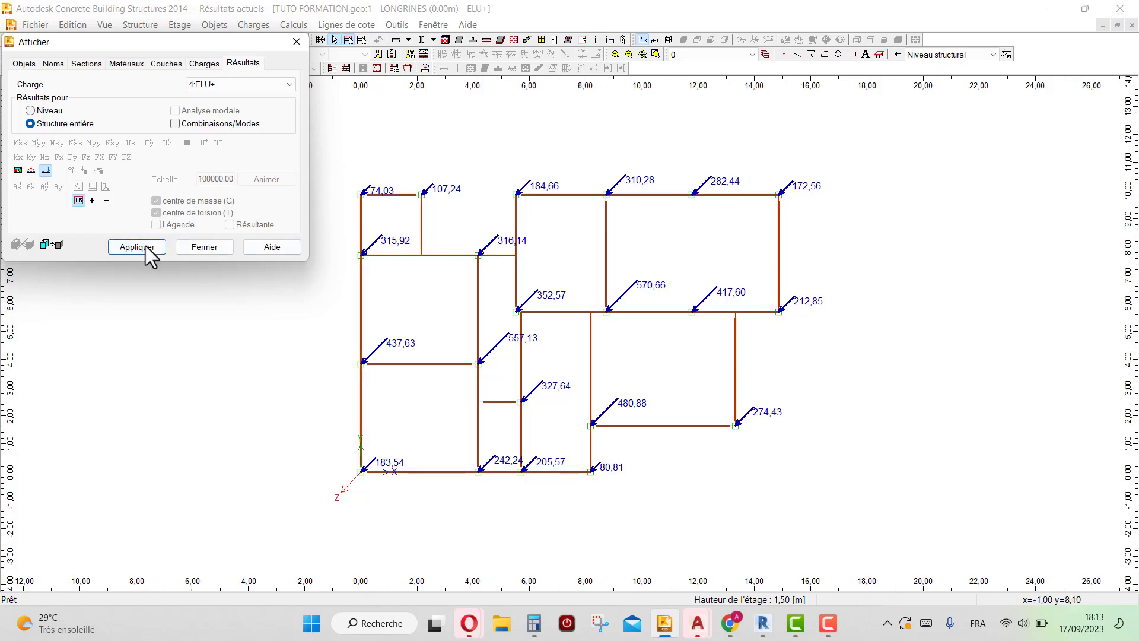
left_click(46, 171)
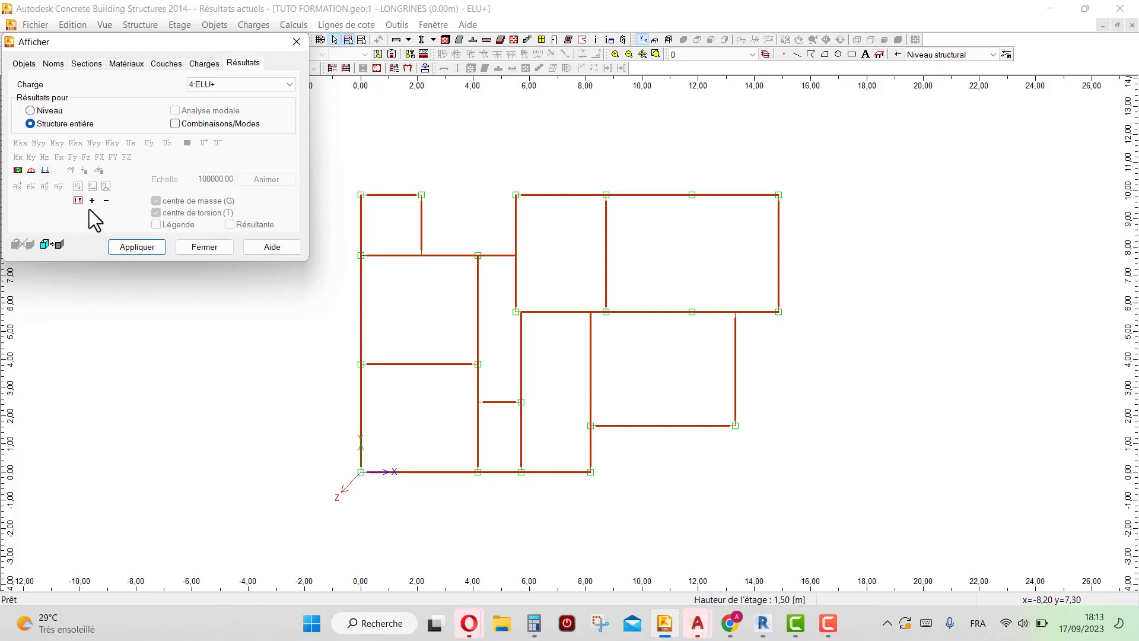
left_click(206, 251)
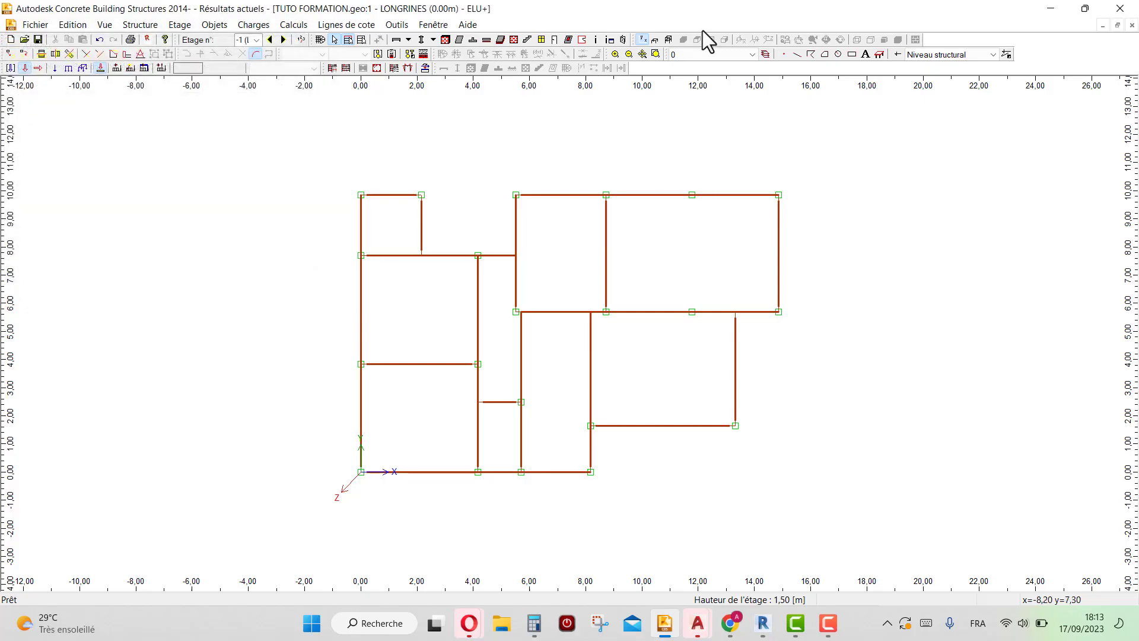
- Show the entire structure in 3D and restore the display of the columns (Poteaux)
left_click(669, 41)
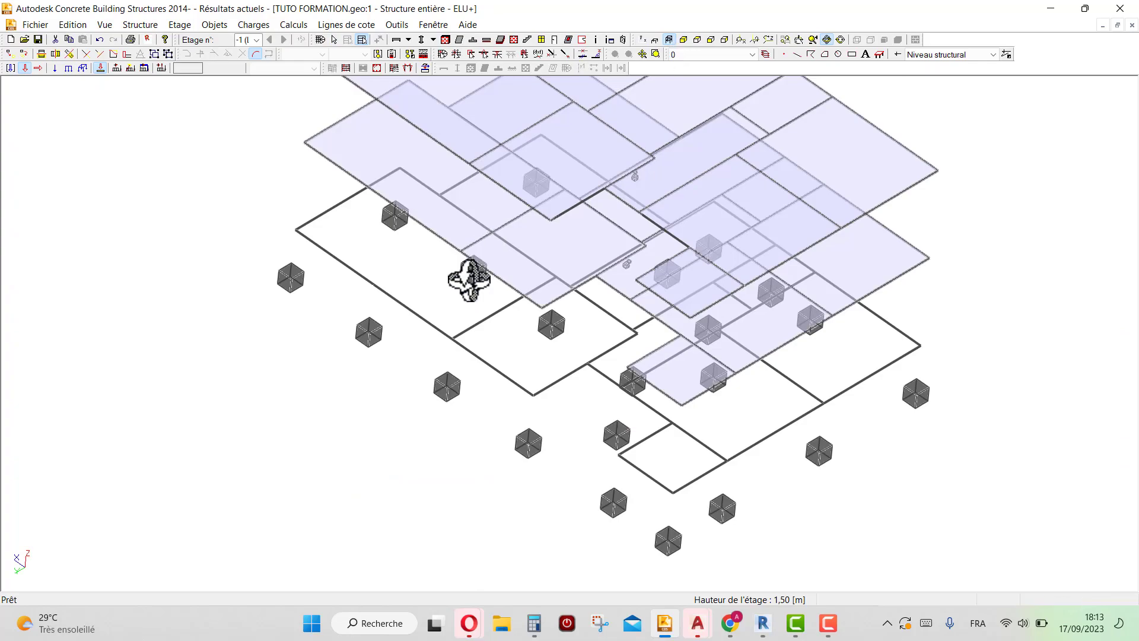
scroll(556, 362, "down", 2)
left_click_drag(305, 249, 295, 207)
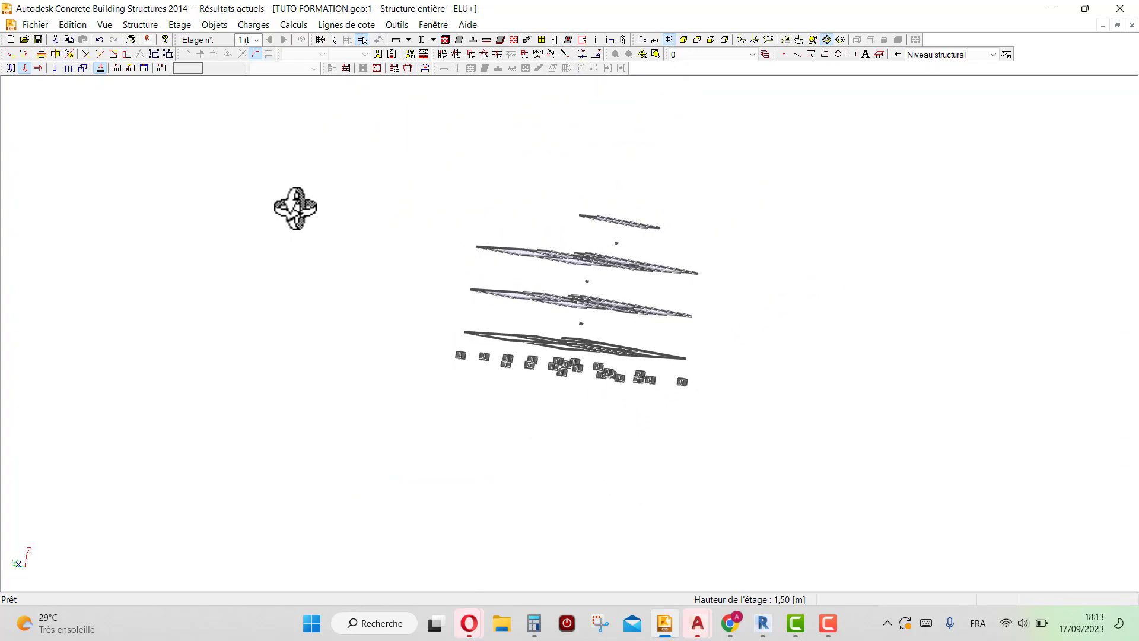
key("ctrl+d")
left_click(25, 102)
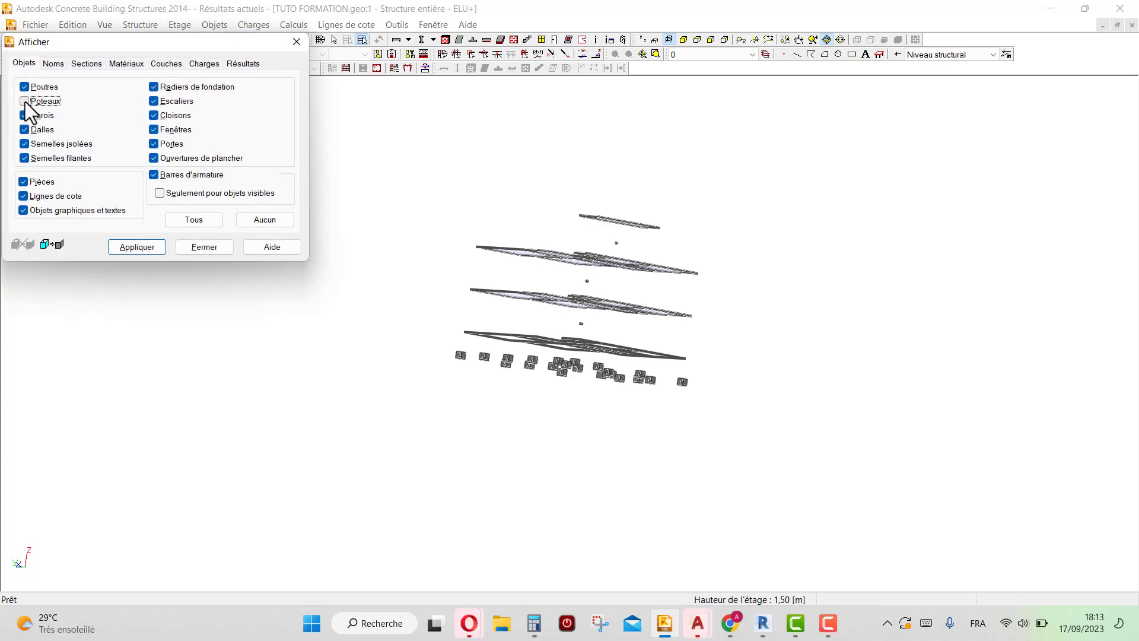
left_click(136, 247)
left_click(206, 248)
left_click_drag(403, 207, 518, 173)
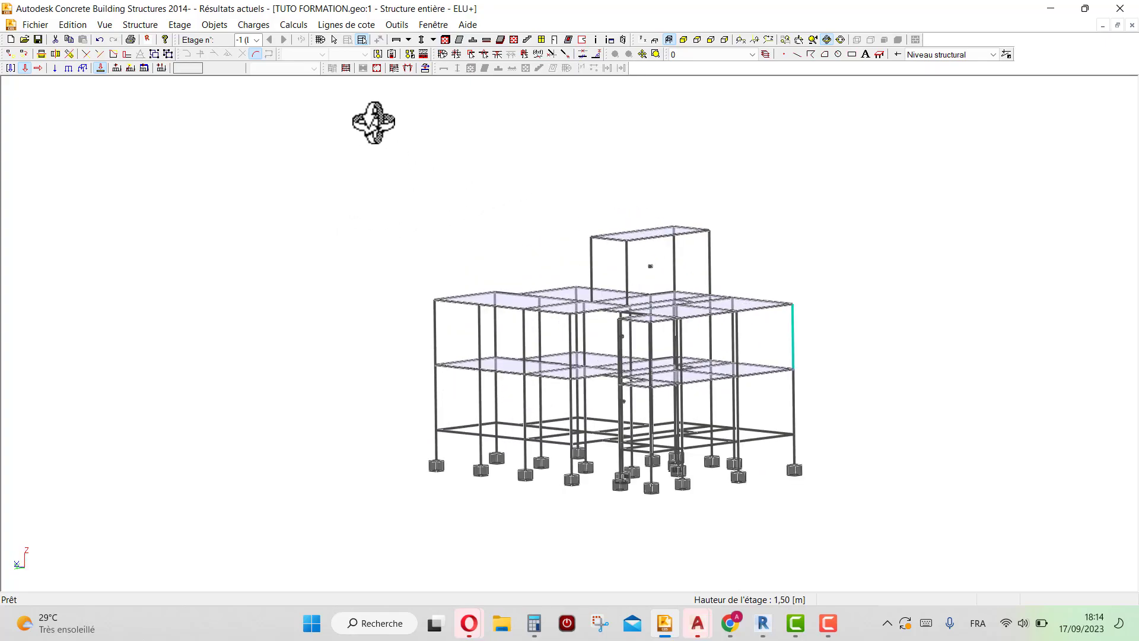
- Display the coloured vertical load transfer through the structure for the 4:ELU+ load case and animate it
left_click(408, 68)
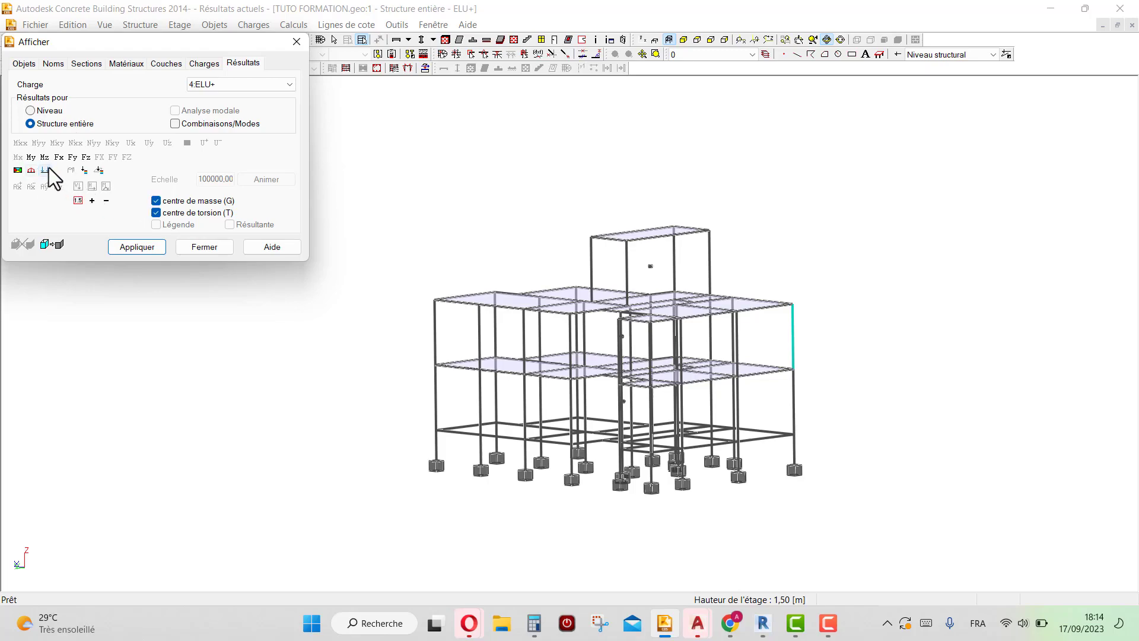
left_click(84, 170)
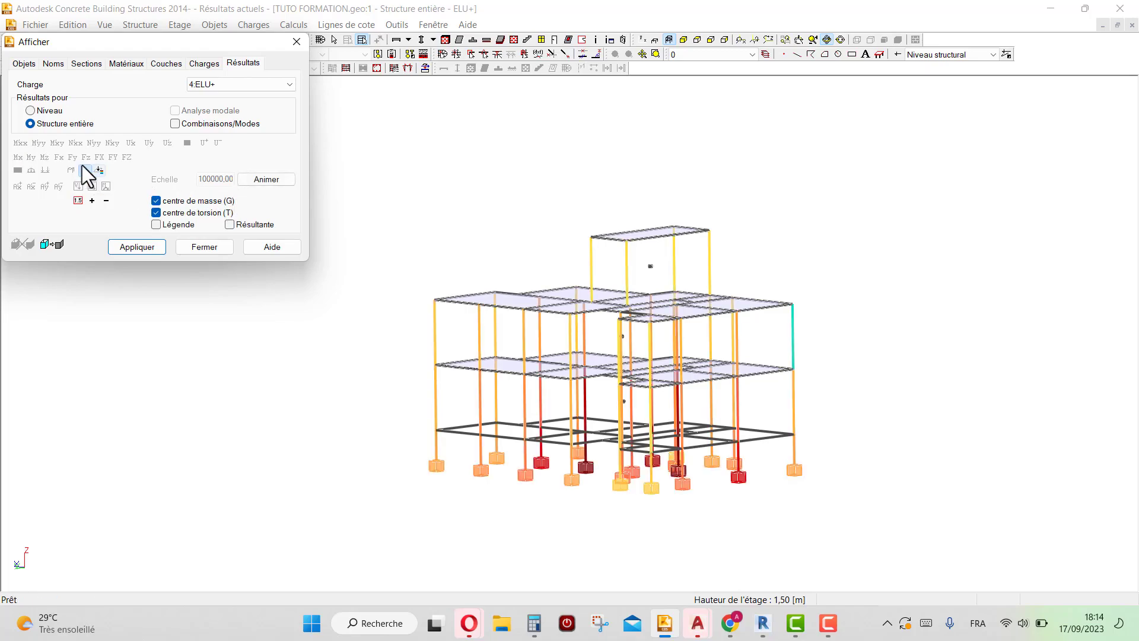
left_click(269, 180)
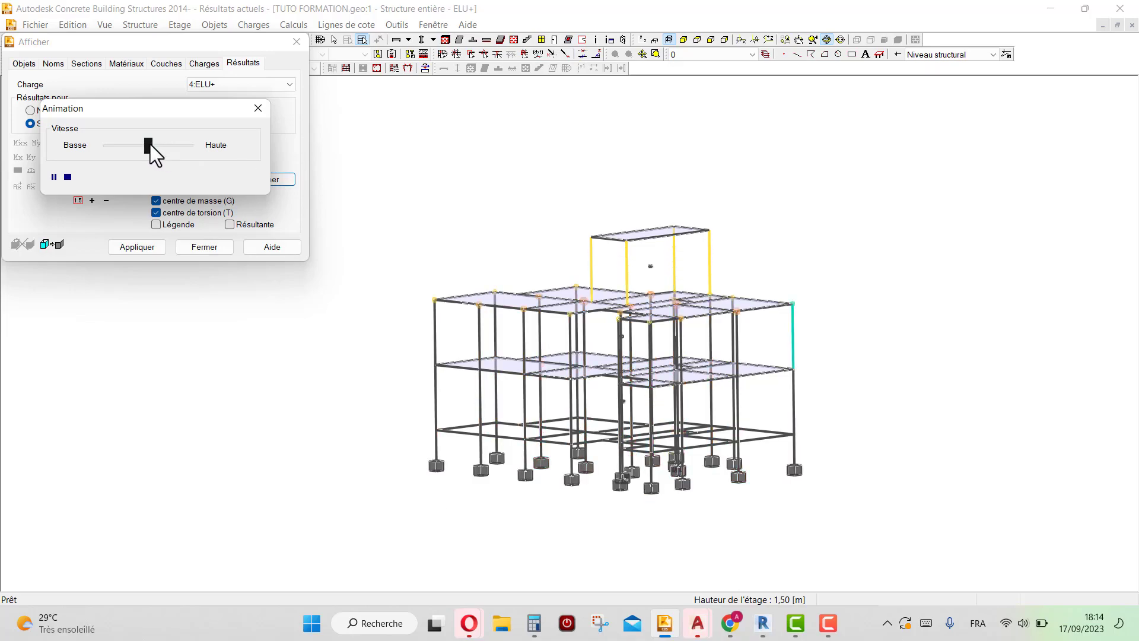
- Replay the load transfer animation at several slower and faster speeds, then close the animation
left_click_drag(168, 149, 171, 149)
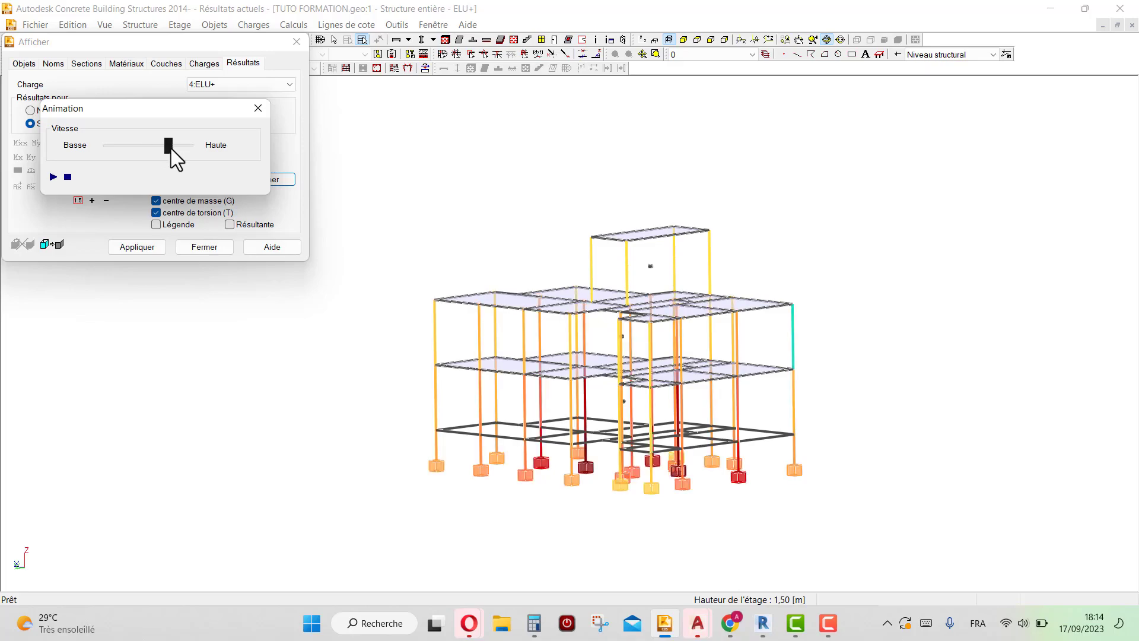
left_click(52, 177)
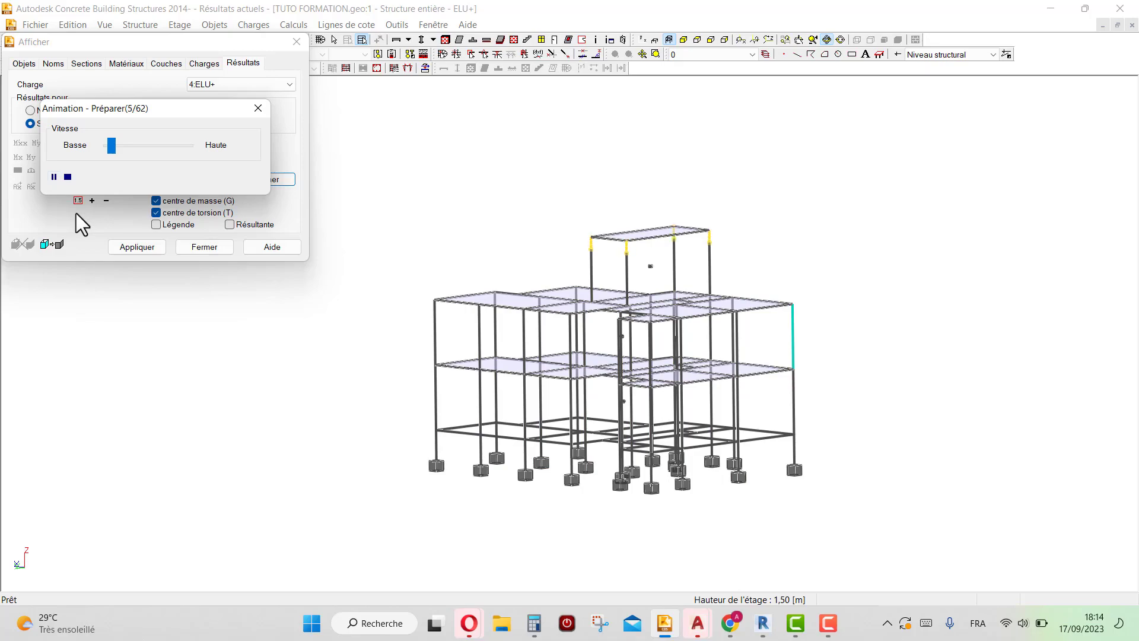
left_click_drag(110, 145, 135, 154)
left_click(53, 176)
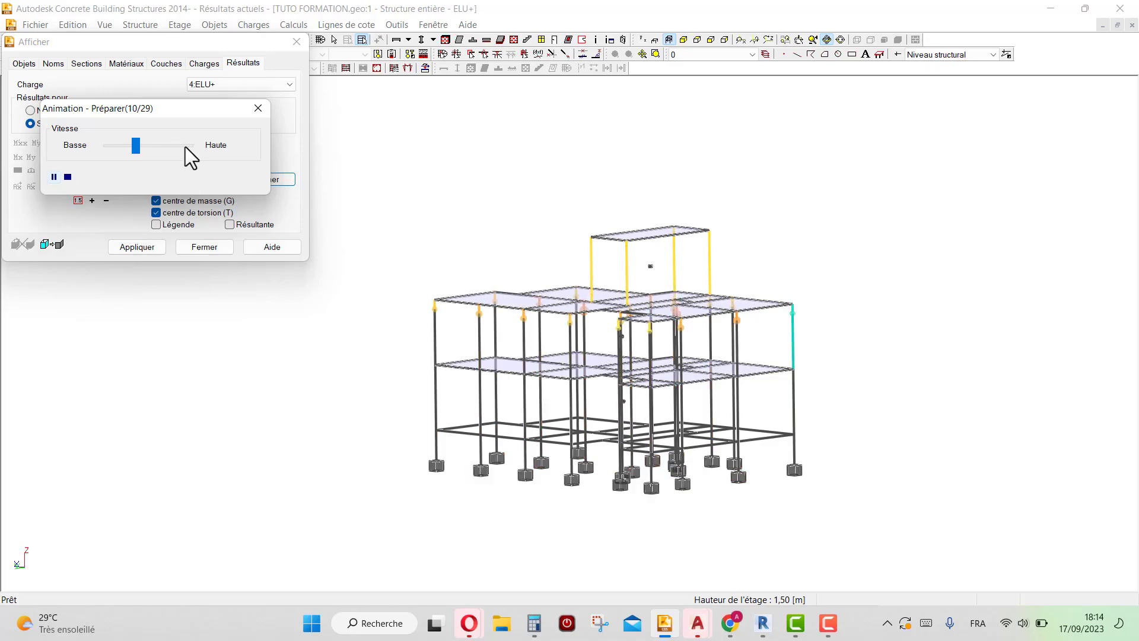
mouse_move(161, 149)
left_mouse_down()
mouse_move(195, 147)
mouse_move(181, 147)
left_mouse_up()
left_click(53, 177)
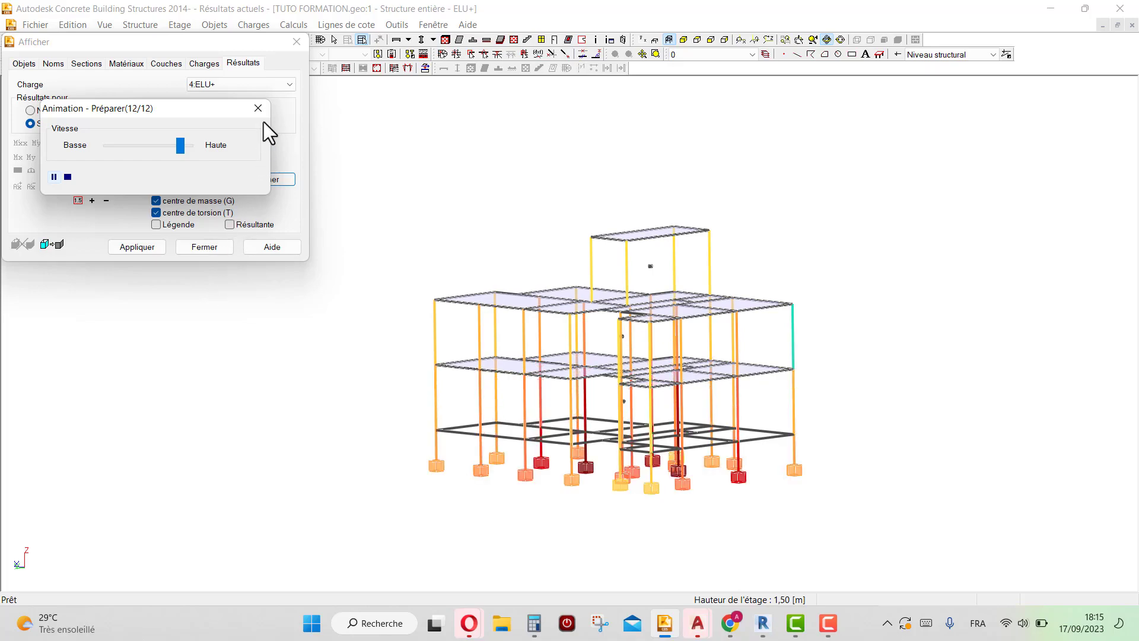
left_click(258, 107)
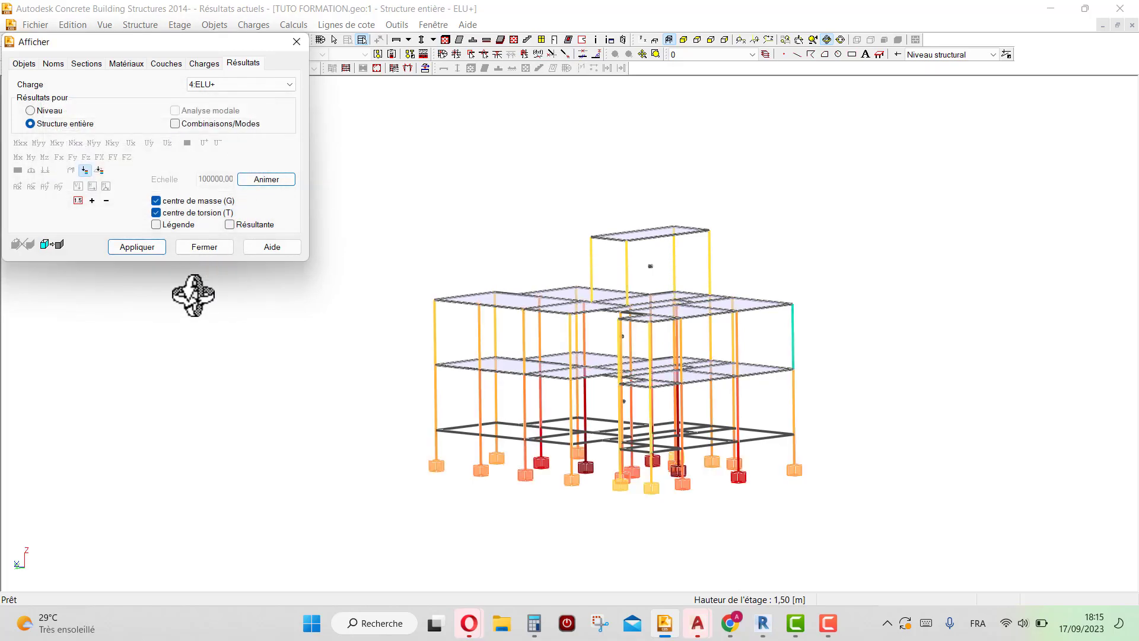
- Turn off the coloured load transfer display, close the display settings and inspect the 3D structure from another angle
left_click(85, 171)
left_click(206, 248)
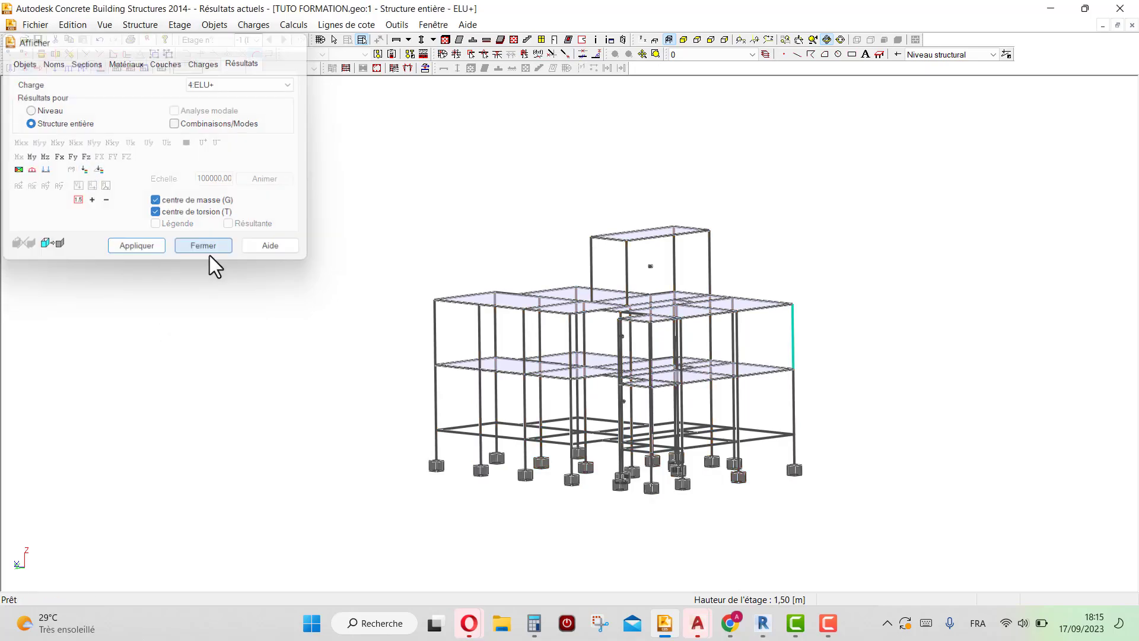
left_click_drag(285, 369, 360, 301)
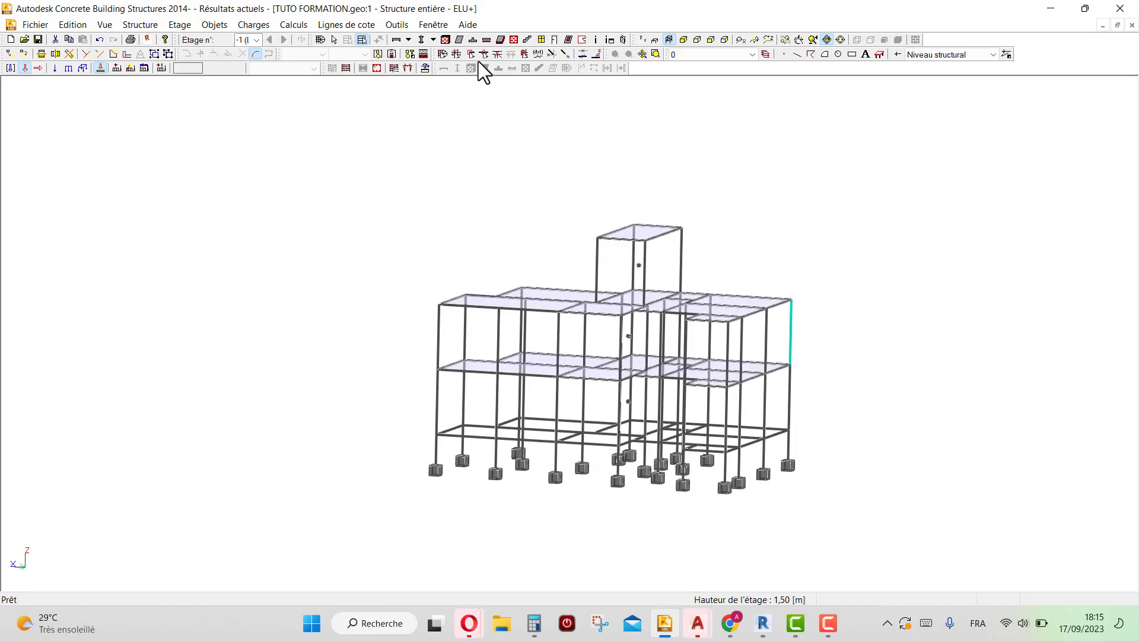
- Run the estimated (Estimatif) dimensioning of the reinforced concrete elements for the entire structure with all object types included
left_click(284, 24)
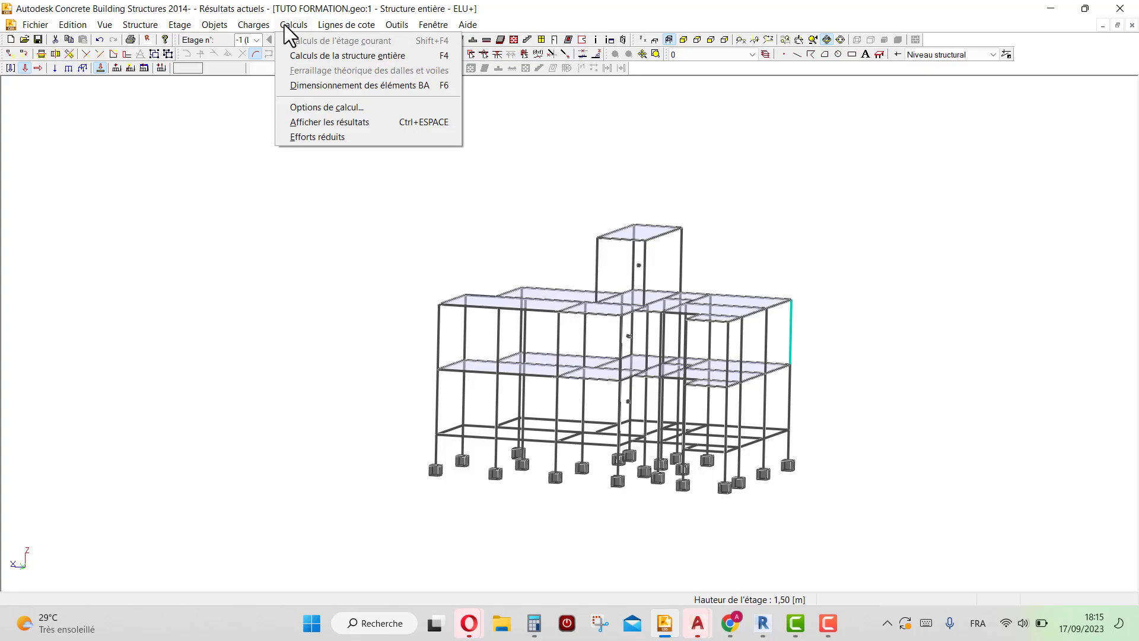
left_click(305, 87)
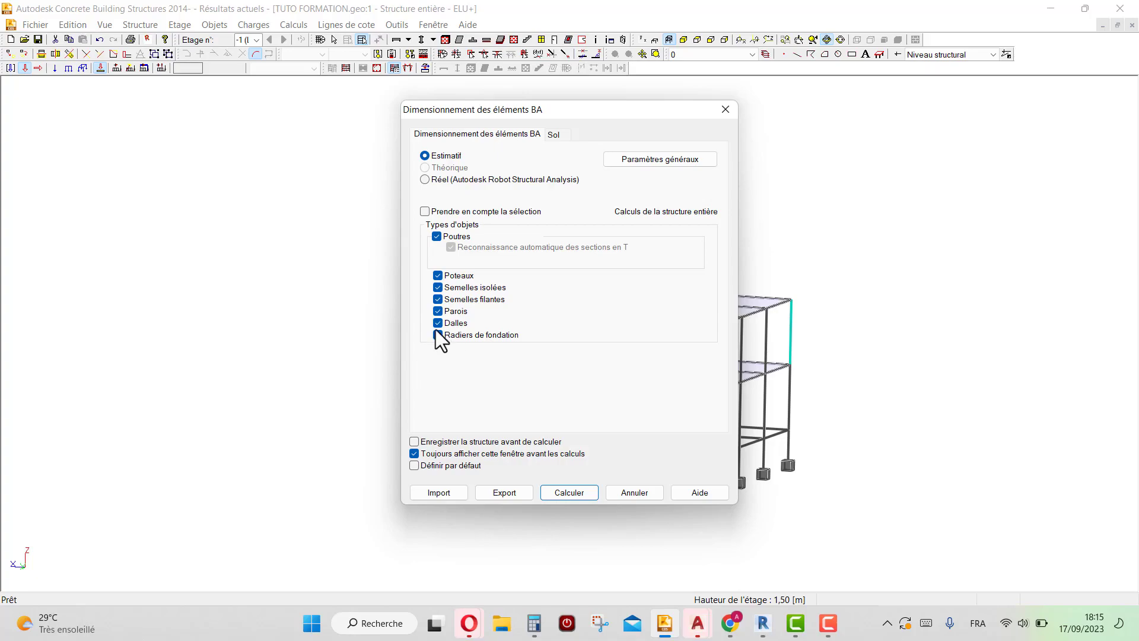
left_click(562, 493)
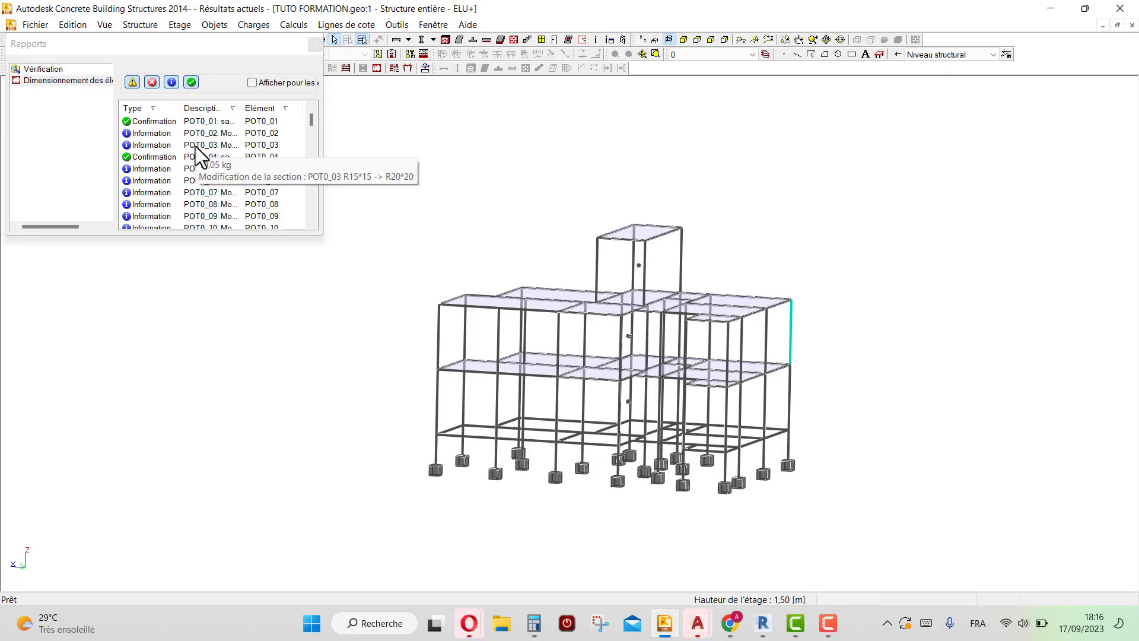
- Enlarge the dimensioning report, widen its Description column and examine the column entries POT0_01, POT0_02 and POT0_04
left_click_drag(322, 240, 664, 464)
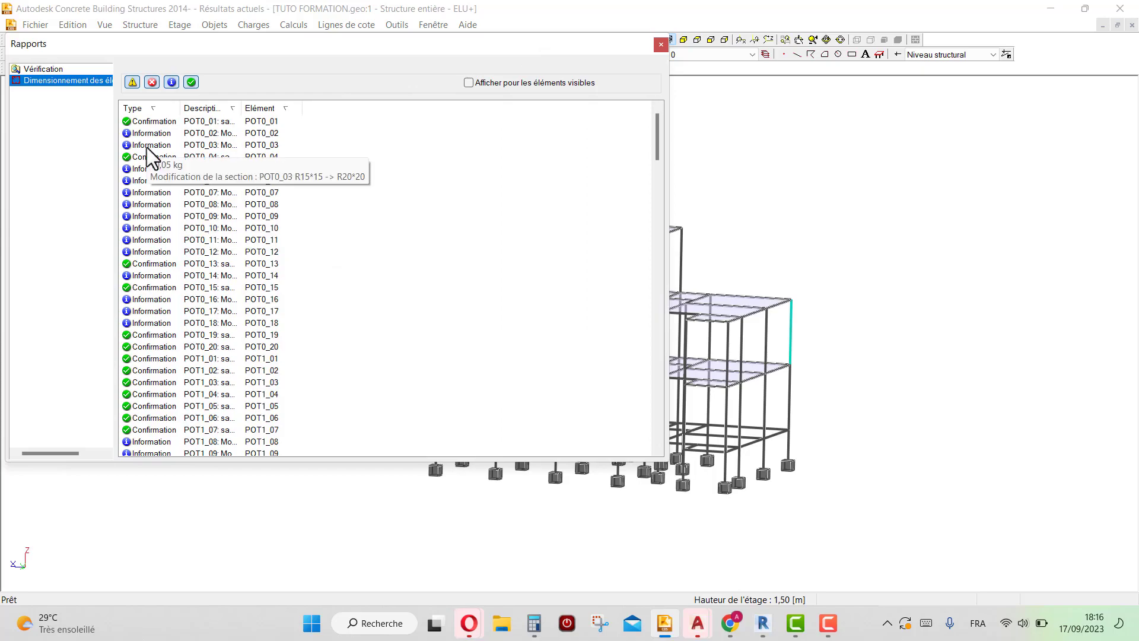
left_click(145, 123)
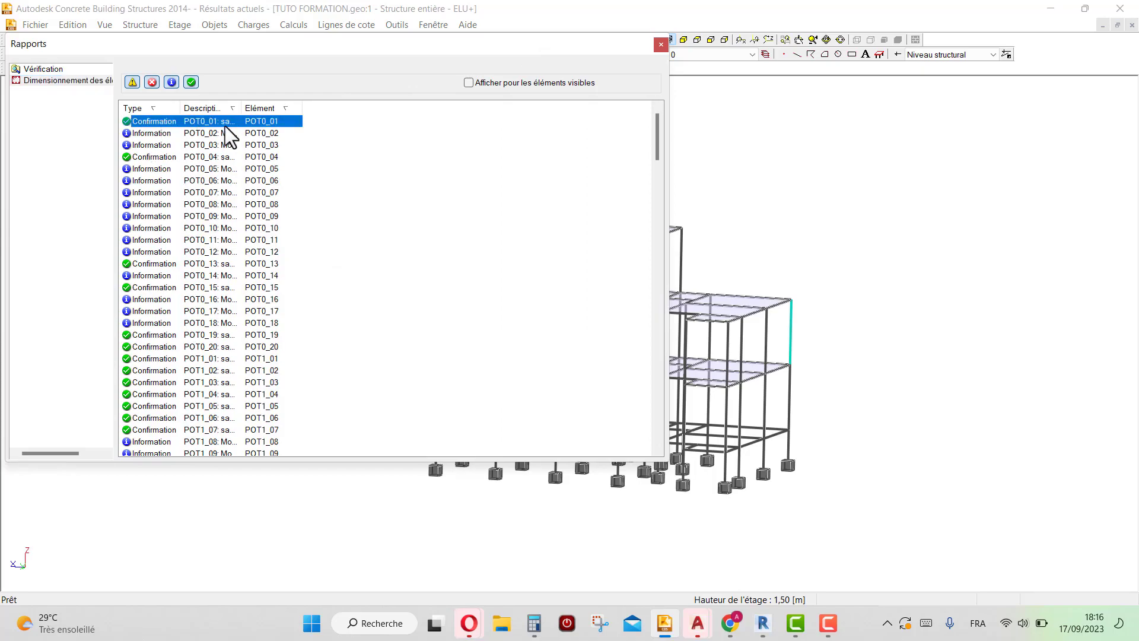
left_click_drag(240, 102, 295, 95)
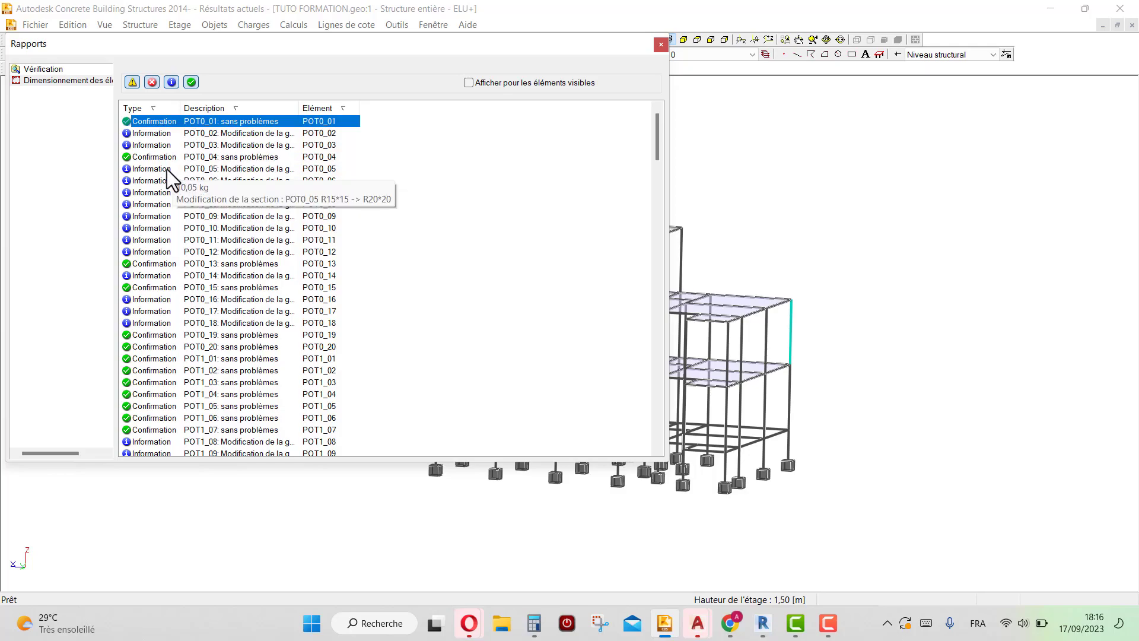
left_click_drag(299, 107, 350, 106)
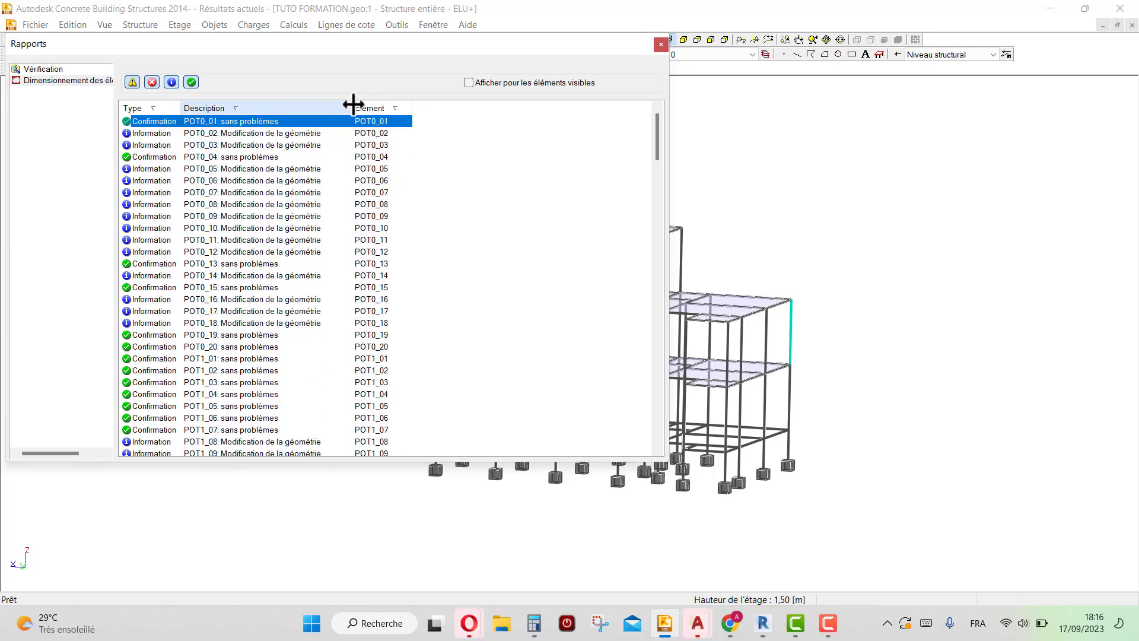
left_click(140, 136)
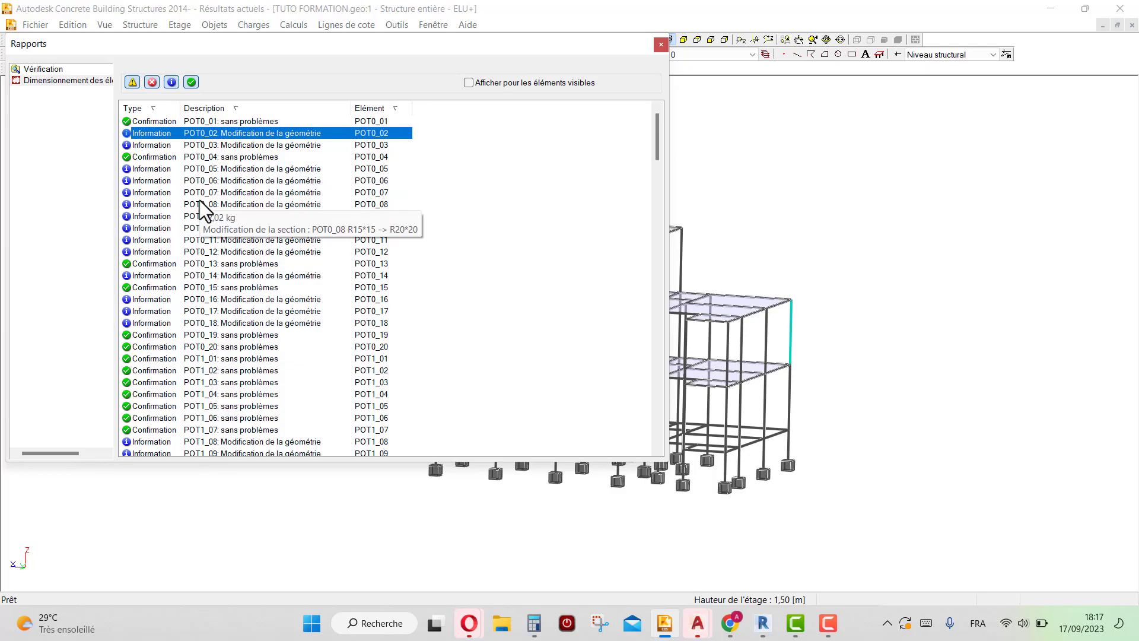
left_click(272, 158)
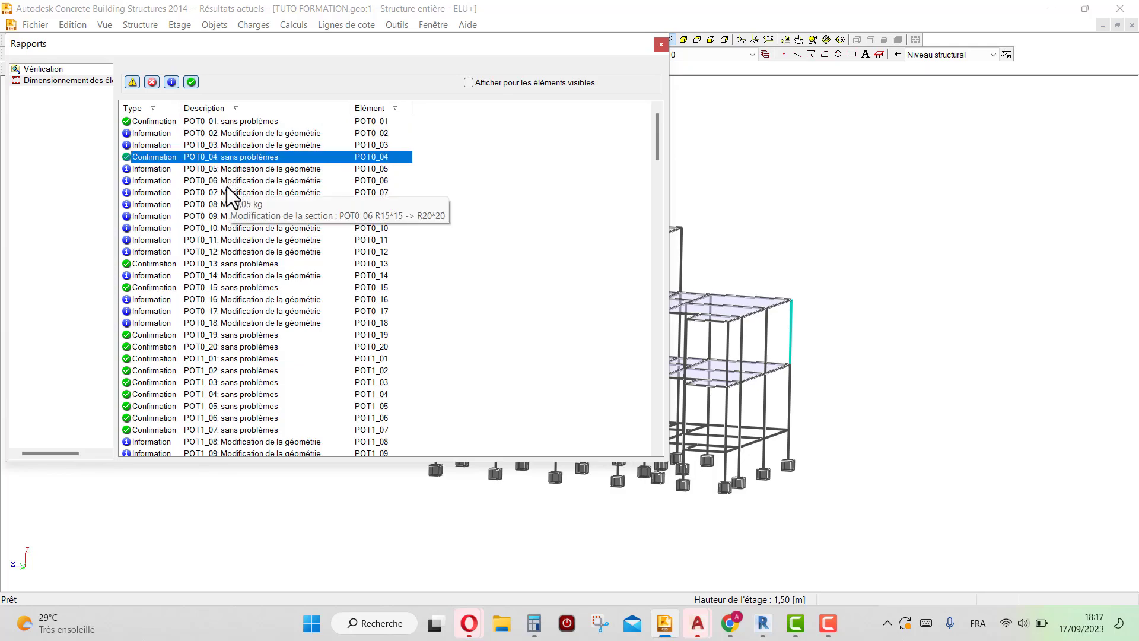
- Review the remaining report entries down to slabs D0_1 to D0_3 with their full descriptions shown, and close the report
scroll(226, 186, "down", 2)
scroll(227, 186, "down", 20)
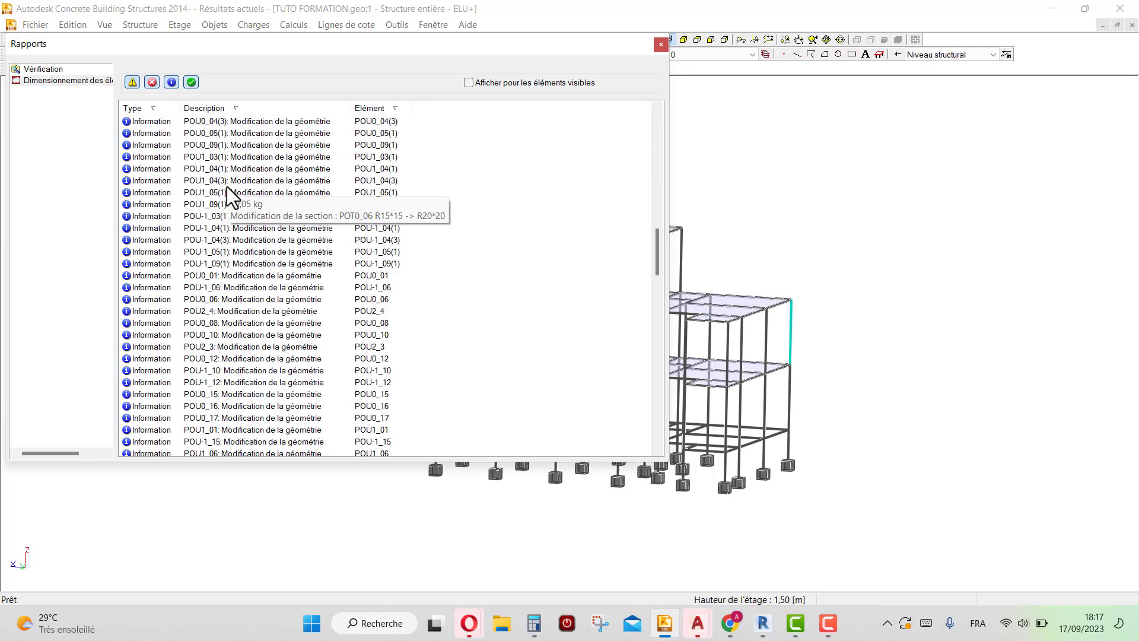
scroll(227, 186, "down", 20)
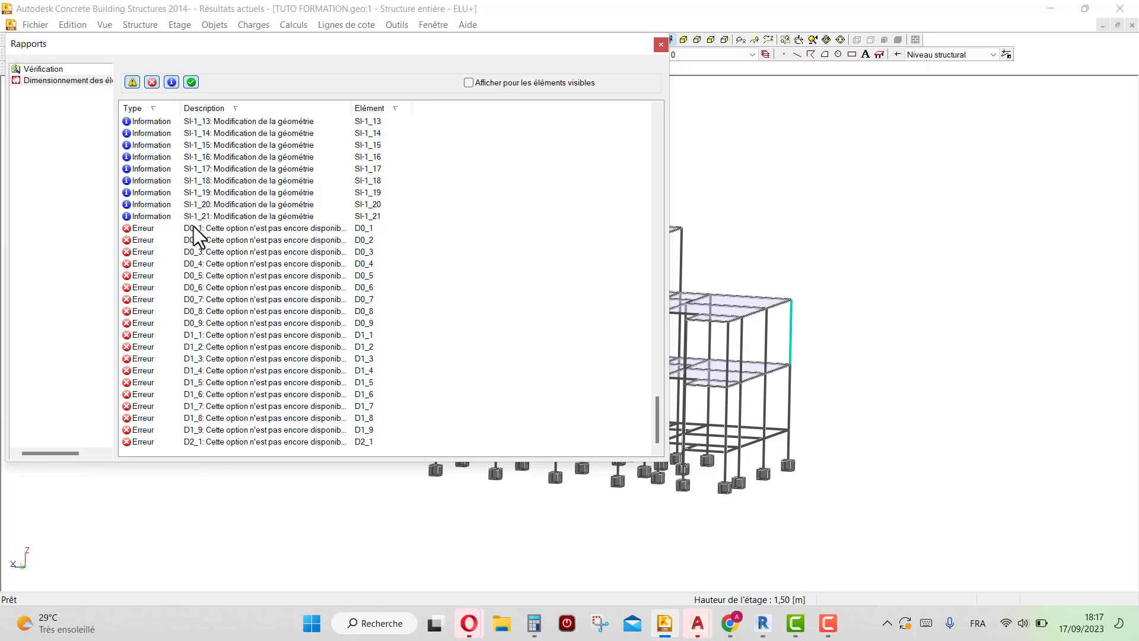
left_click(142, 229)
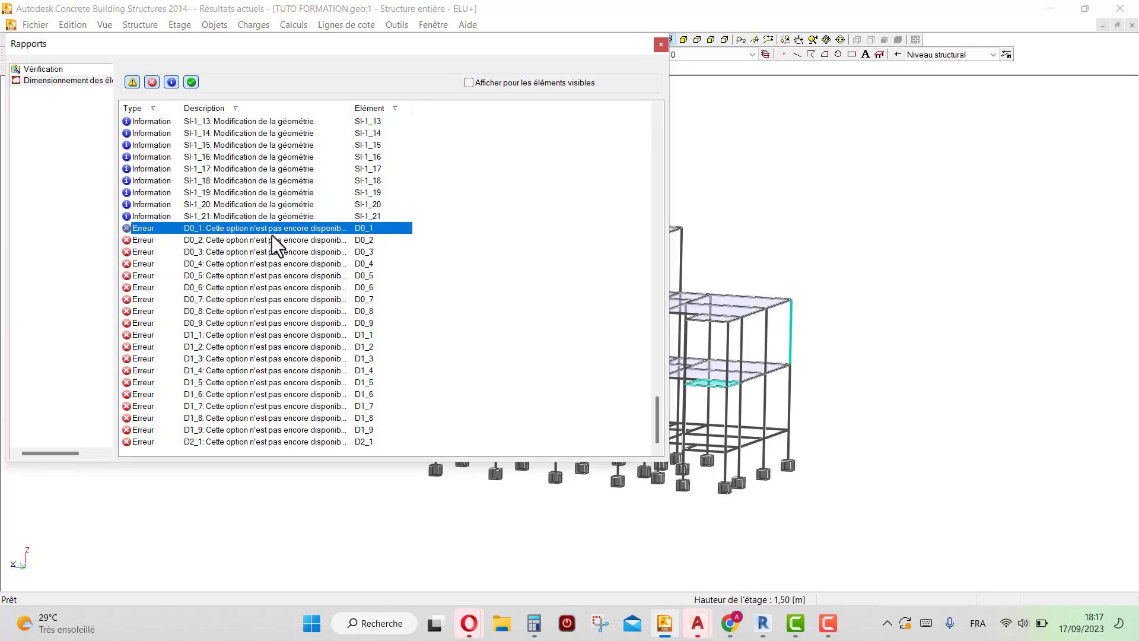
left_click_drag(351, 108, 372, 142)
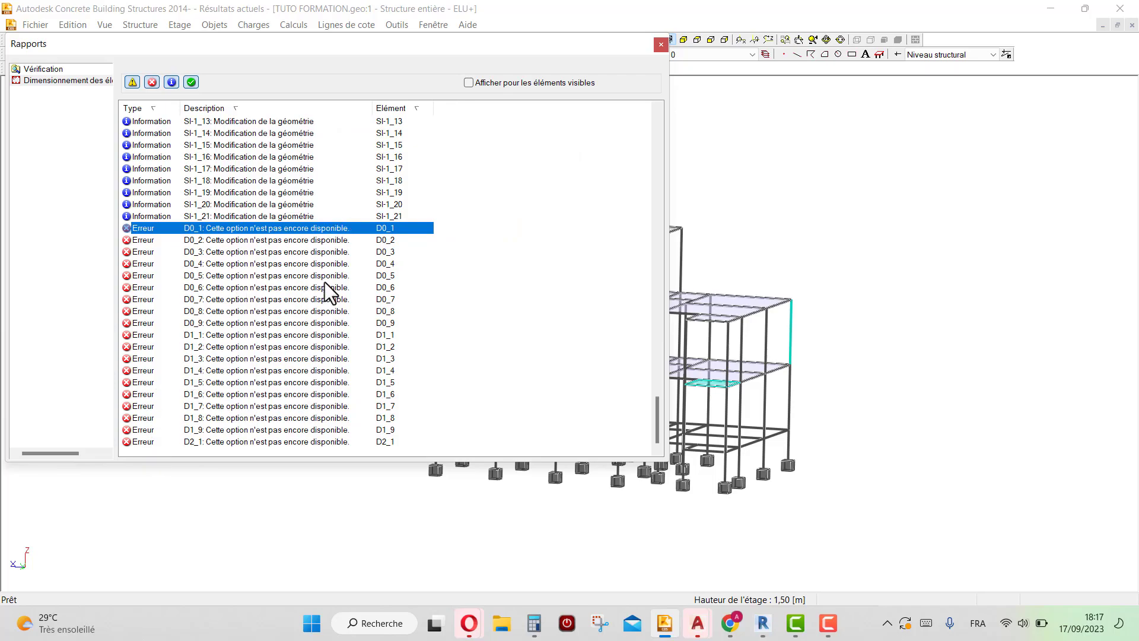
left_click(149, 244)
left_click(154, 252)
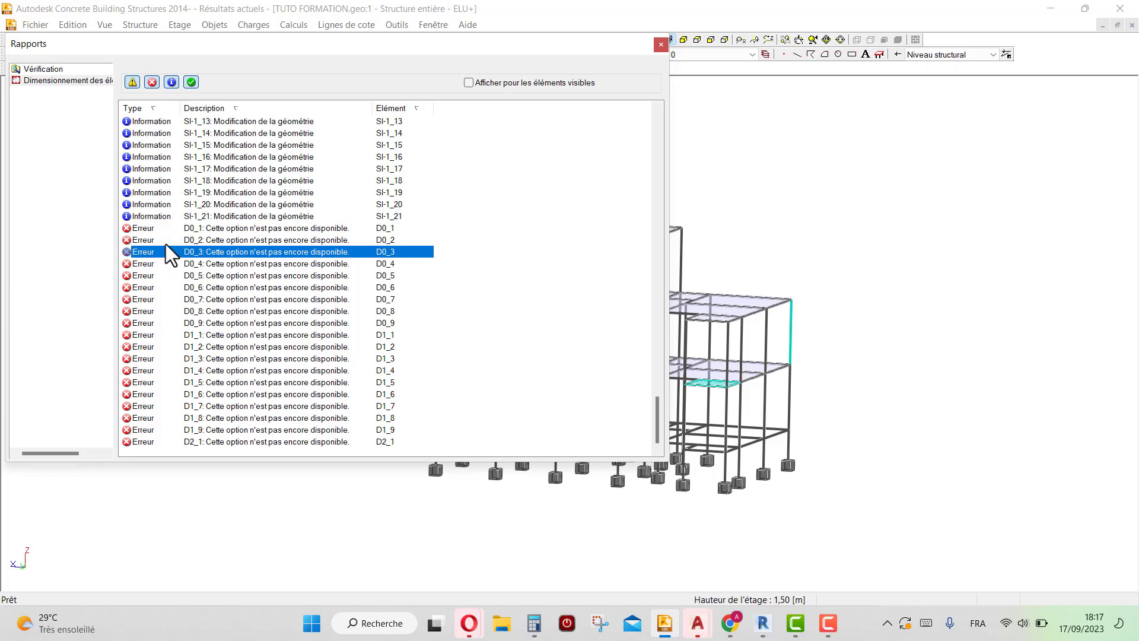
left_click(660, 43)
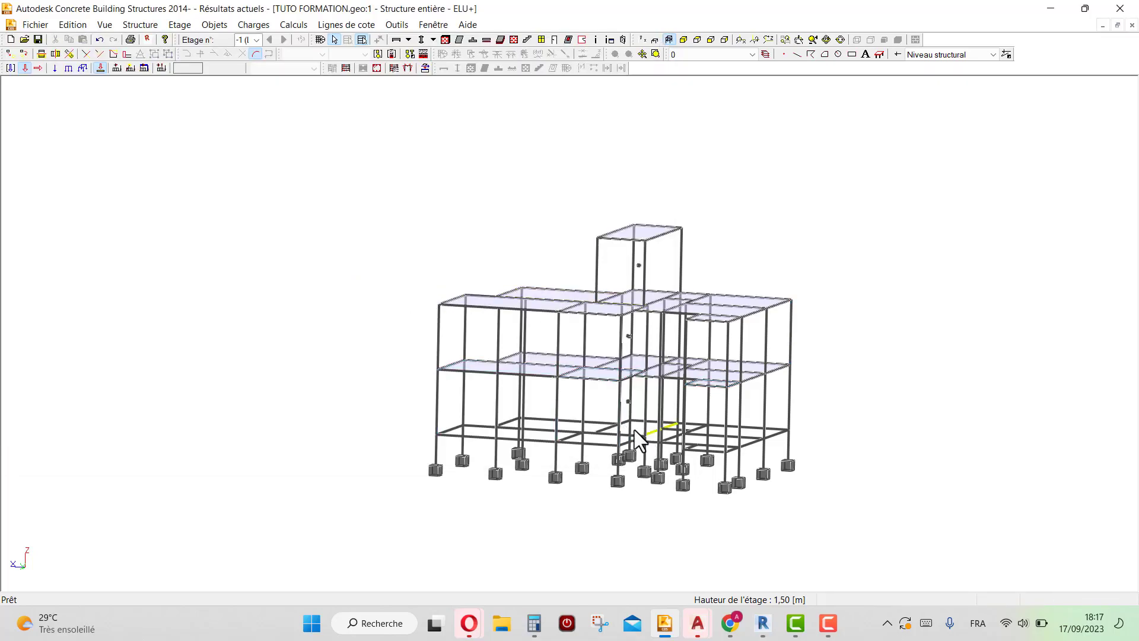
- Switch from the 3D view of the structure to the 2D plan of the LONGRINES (0.00m) storey
scroll(650, 490, "up", 5)
scroll(706, 436, "down", 5)
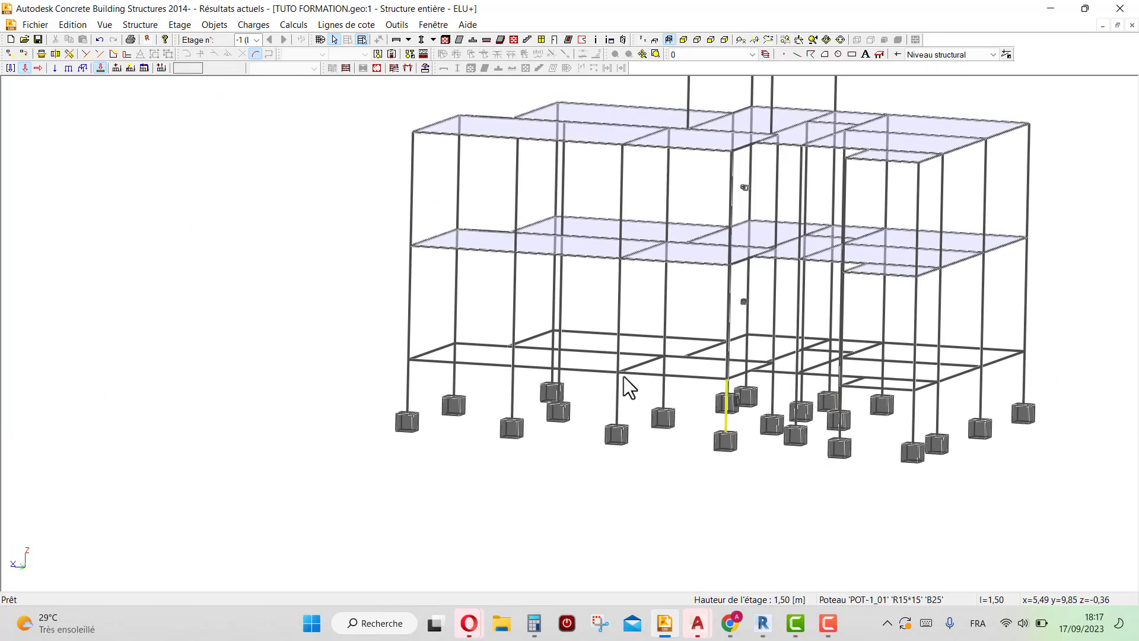
scroll(537, 425, "down", 2)
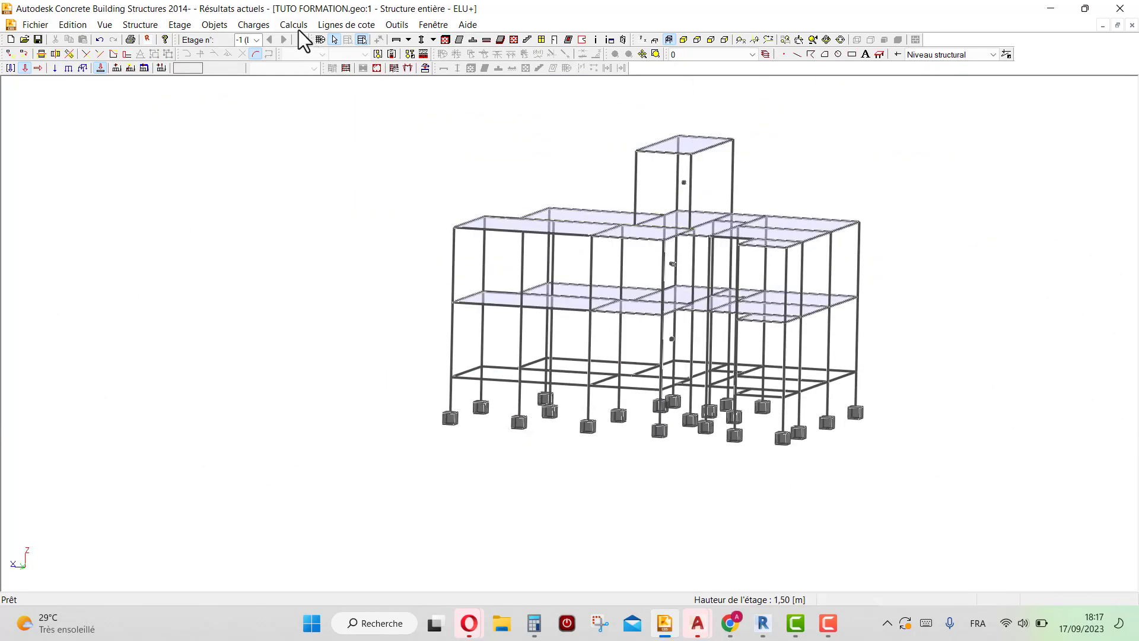
left_click(643, 39)
scroll(293, 166, "up", 4)
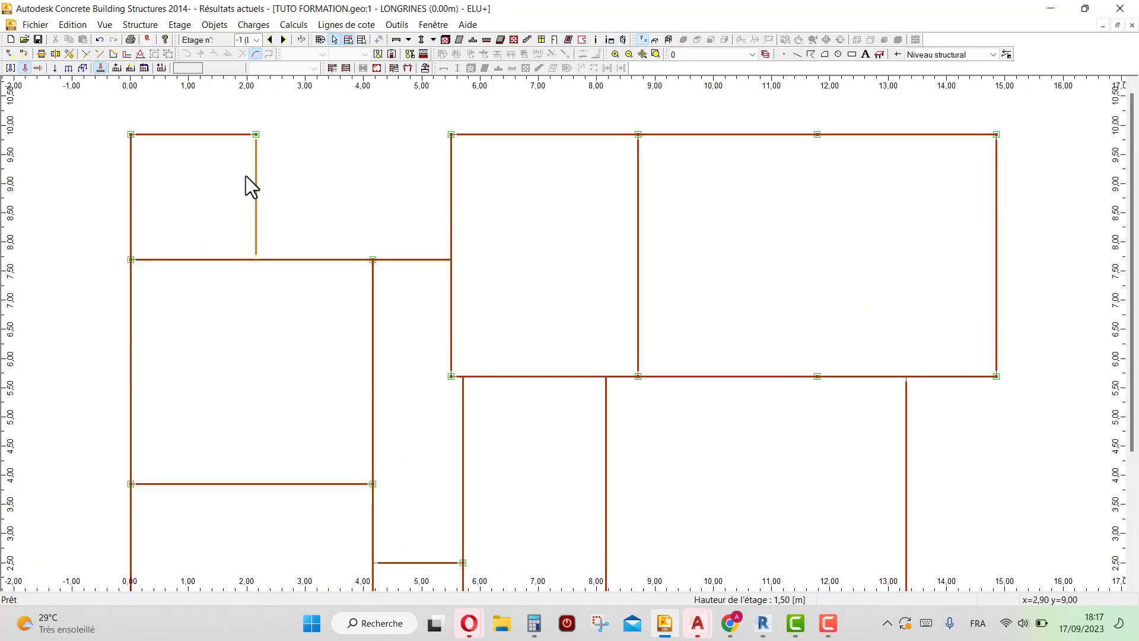
scroll(245, 175, "down", 3)
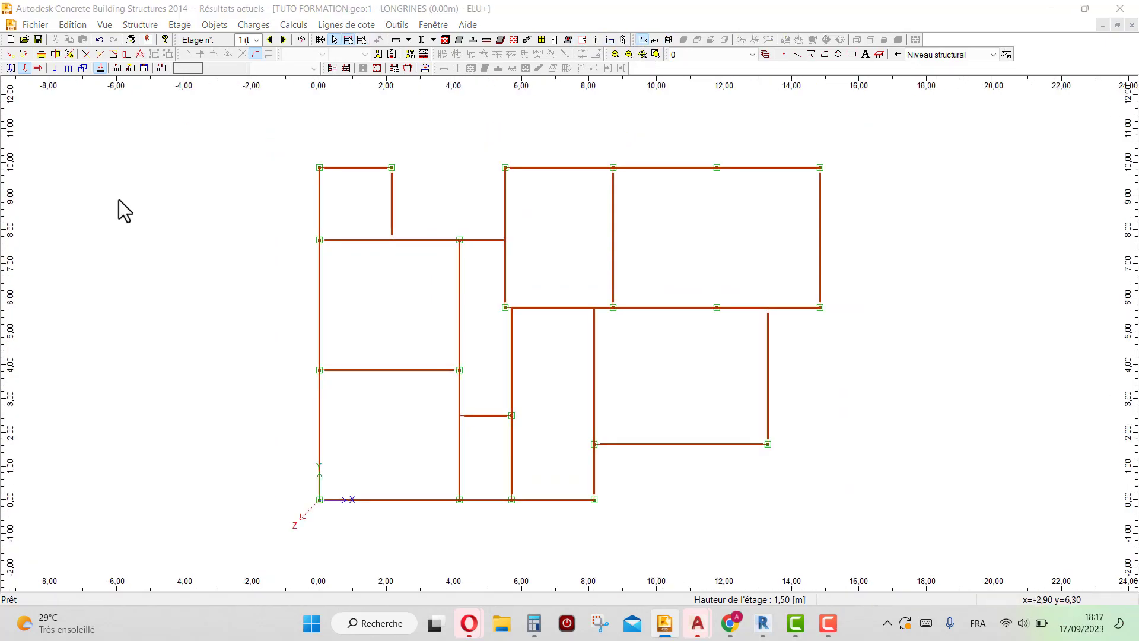
- Display the section sizes of the isolated footings (Semelles isolées) on the LONGRINES plan, leaving their names hidden
key("ctrl+d")
left_click(51, 64)
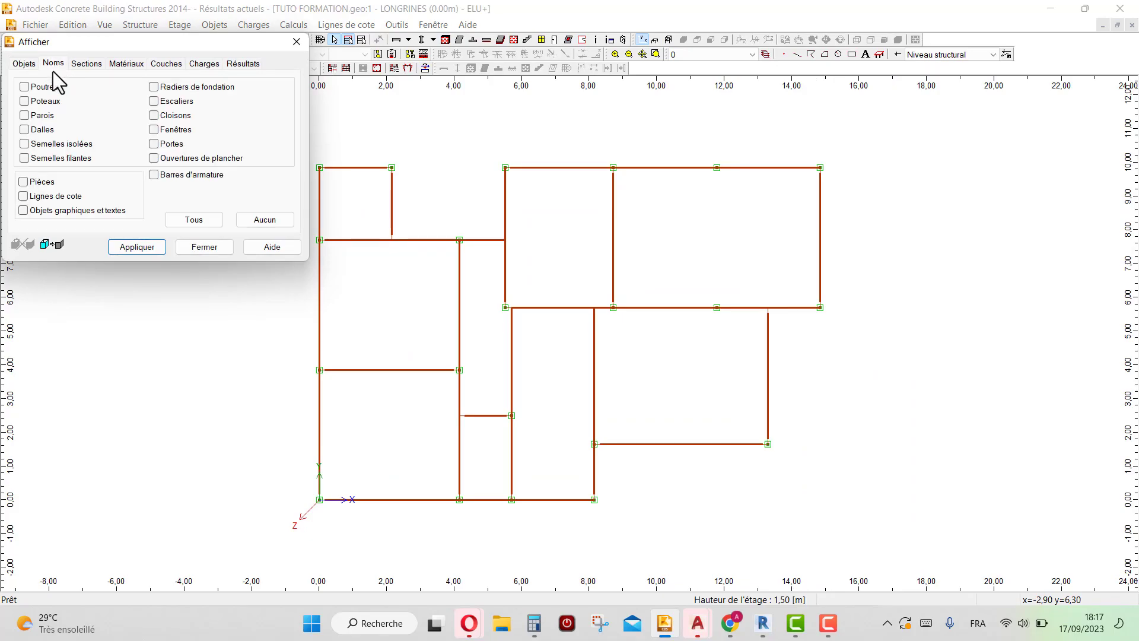
left_click(24, 144)
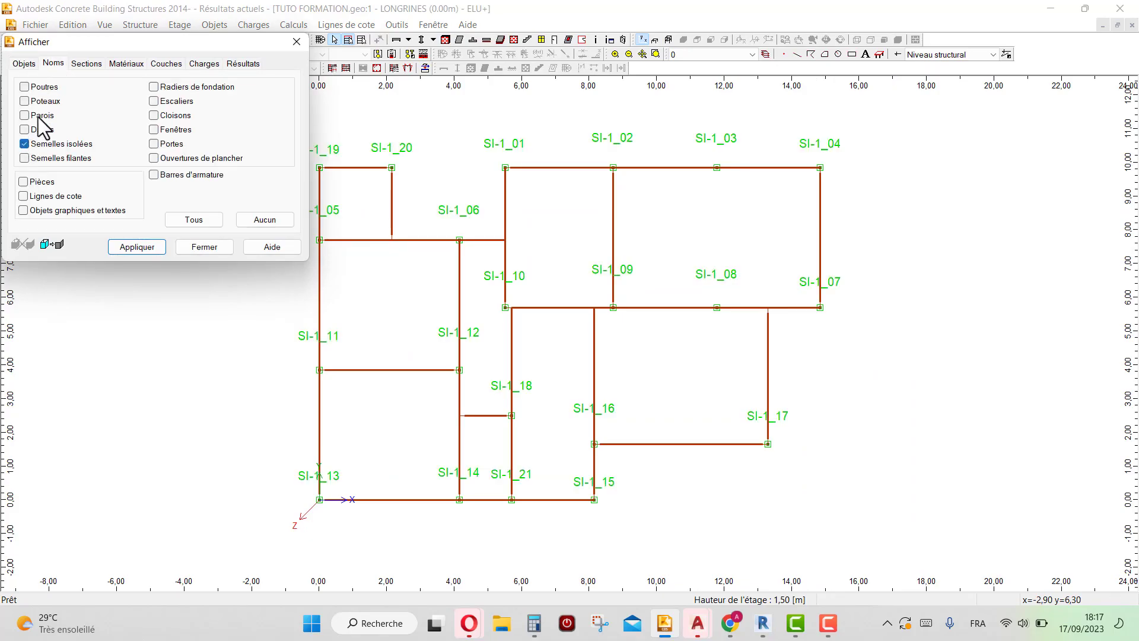
left_click(87, 64)
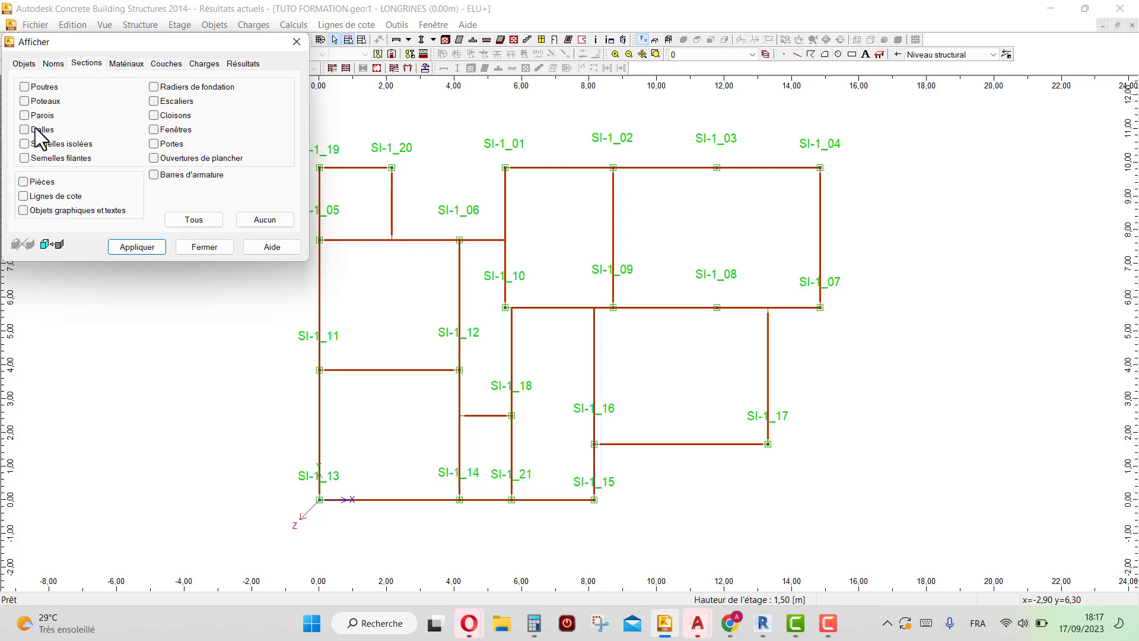
left_click(24, 144)
left_click(54, 64)
left_click(24, 144)
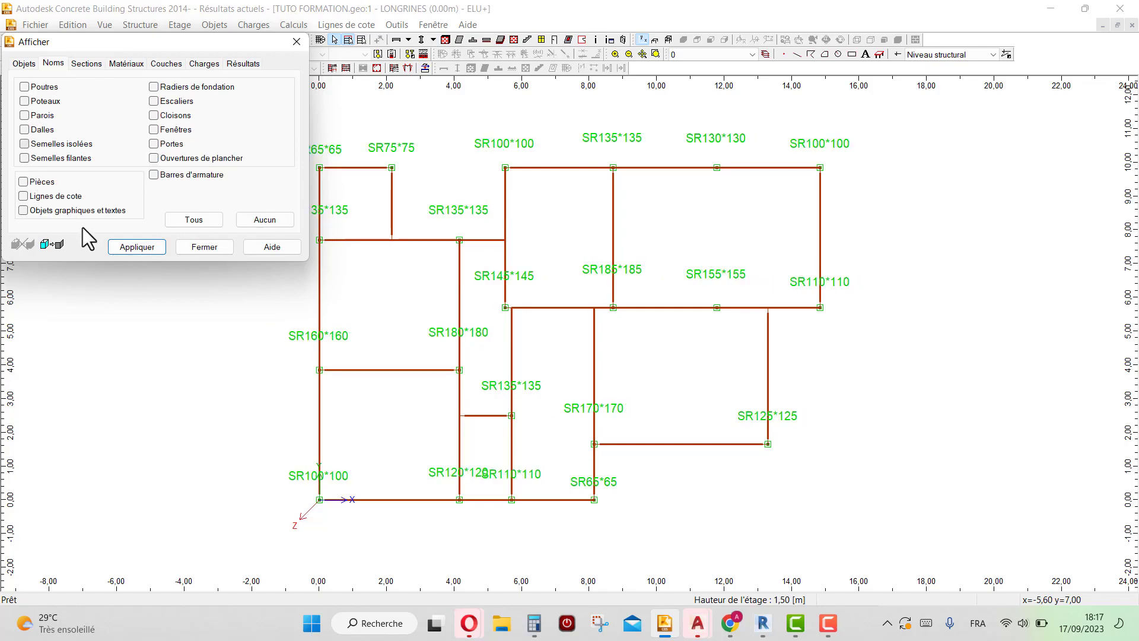
left_click(200, 247)
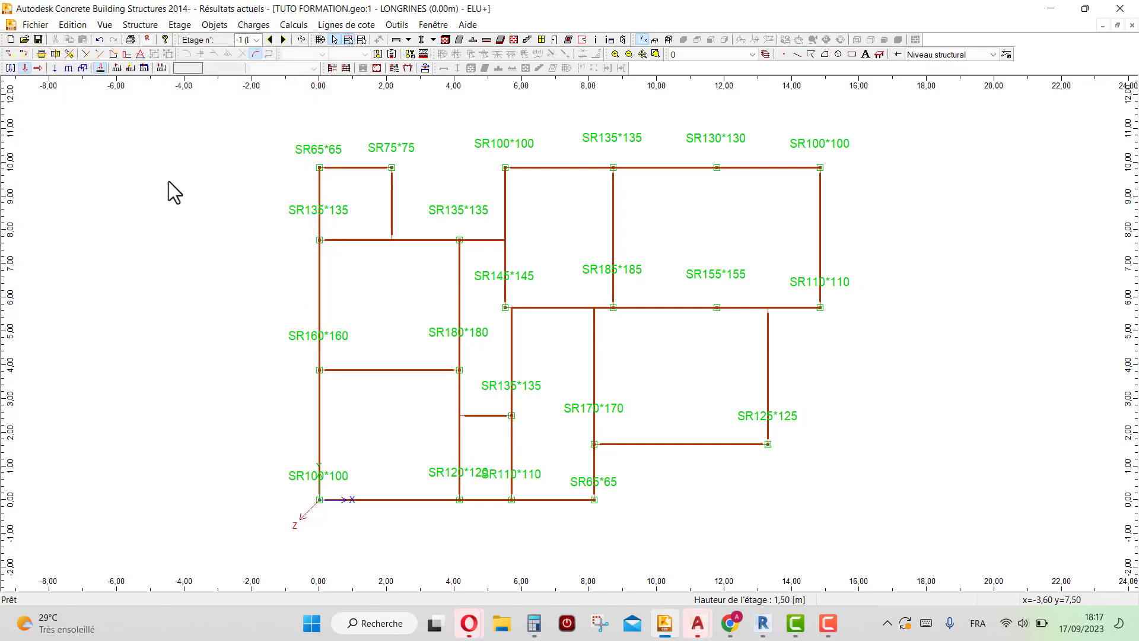
- Examine the section sizes of the isolated footings across the LONGRINES plan
scroll(307, 127, "up", 4)
scroll(507, 310, "down", 3)
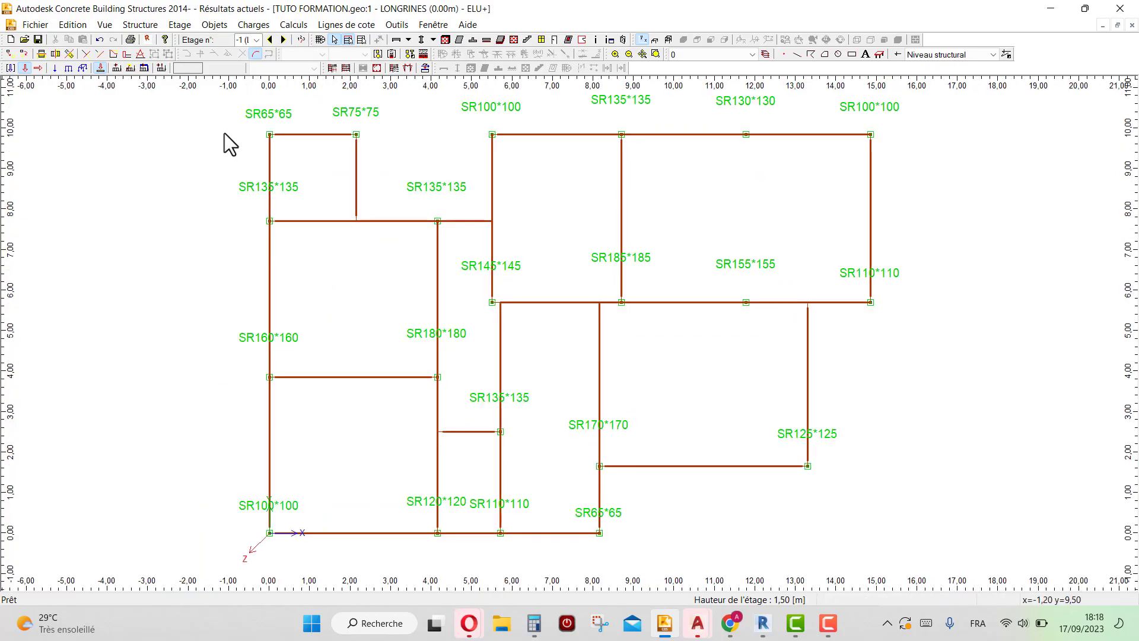
scroll(234, 104, "up", 1)
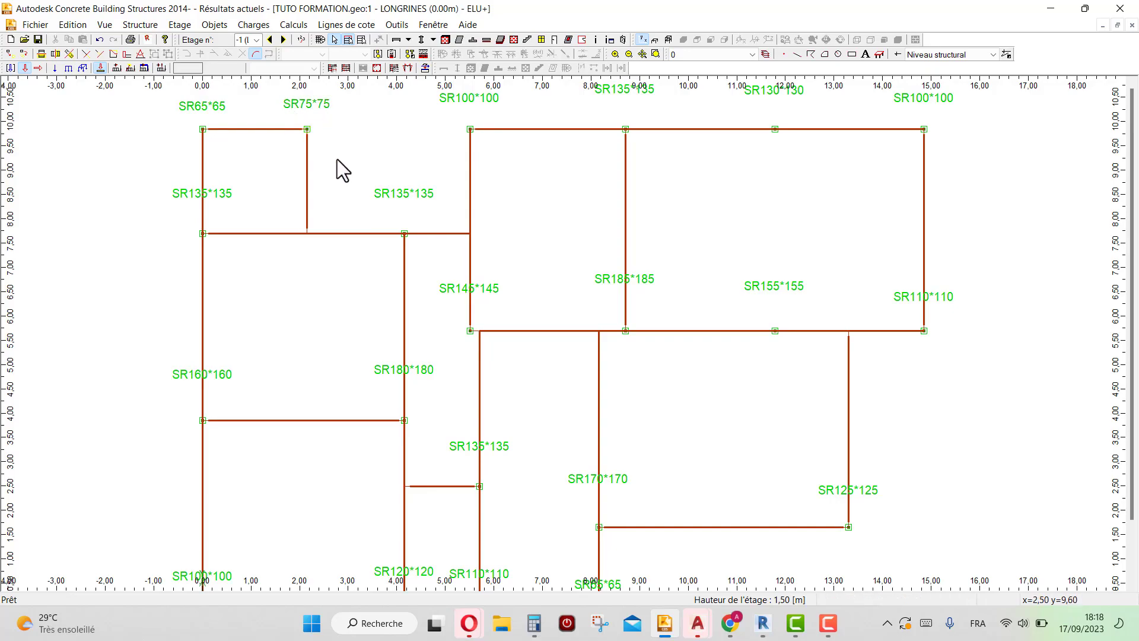
scroll(439, 196, "down", 3)
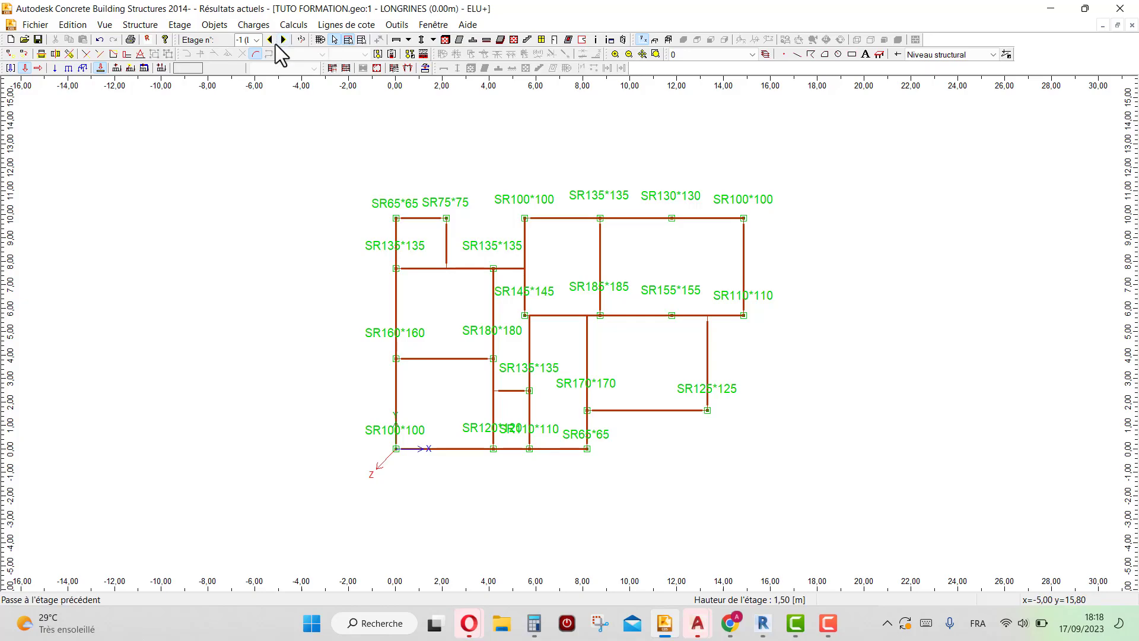
scroll(414, 196, "up", 2)
scroll(685, 398, "down", 2)
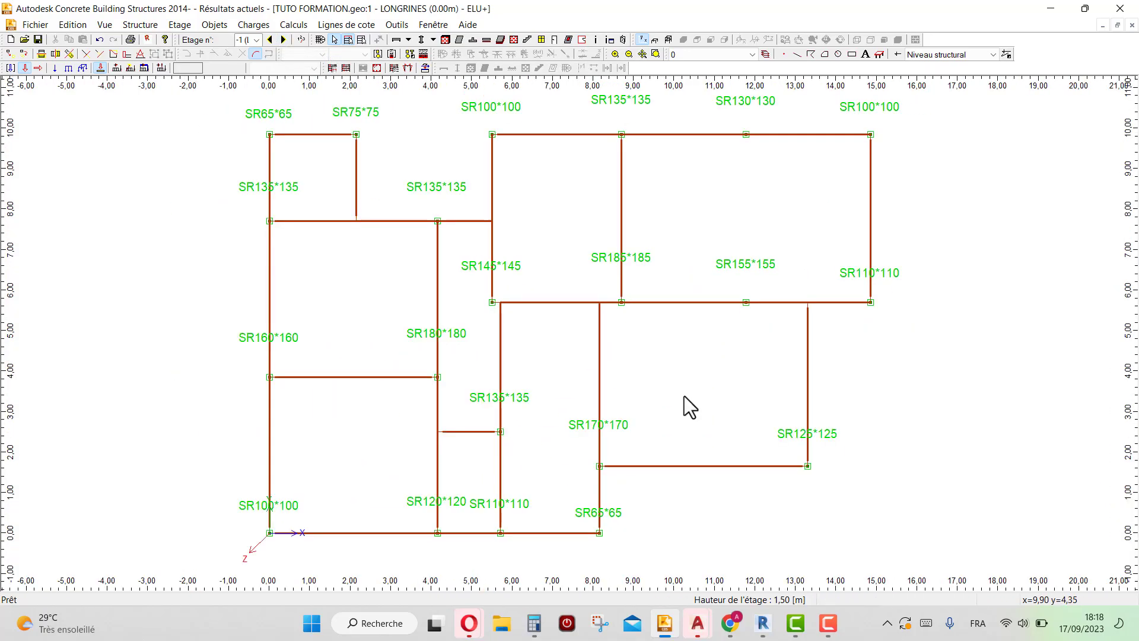
- Select the upper-left longrine and its corner footing, and run the Réel (Autodesk Robot Structural Analysis) element design on the selection with Calculs interactifs
scroll(311, 122, "up", 3)
left_click(186, 132)
left_click(131, 133)
left_click(293, 25)
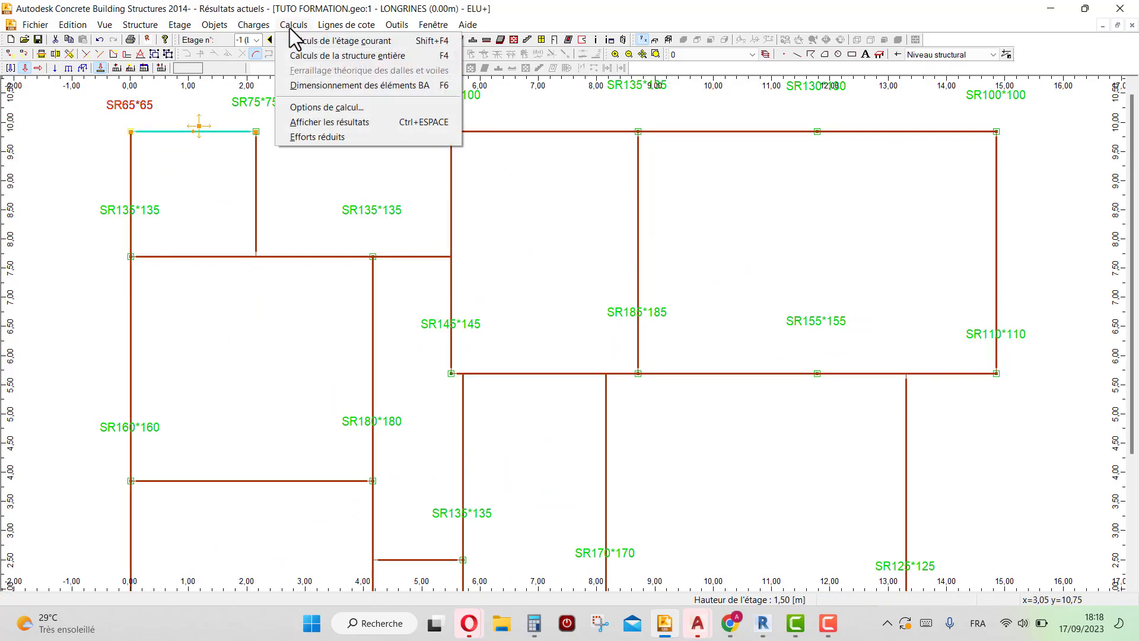
left_click(305, 91)
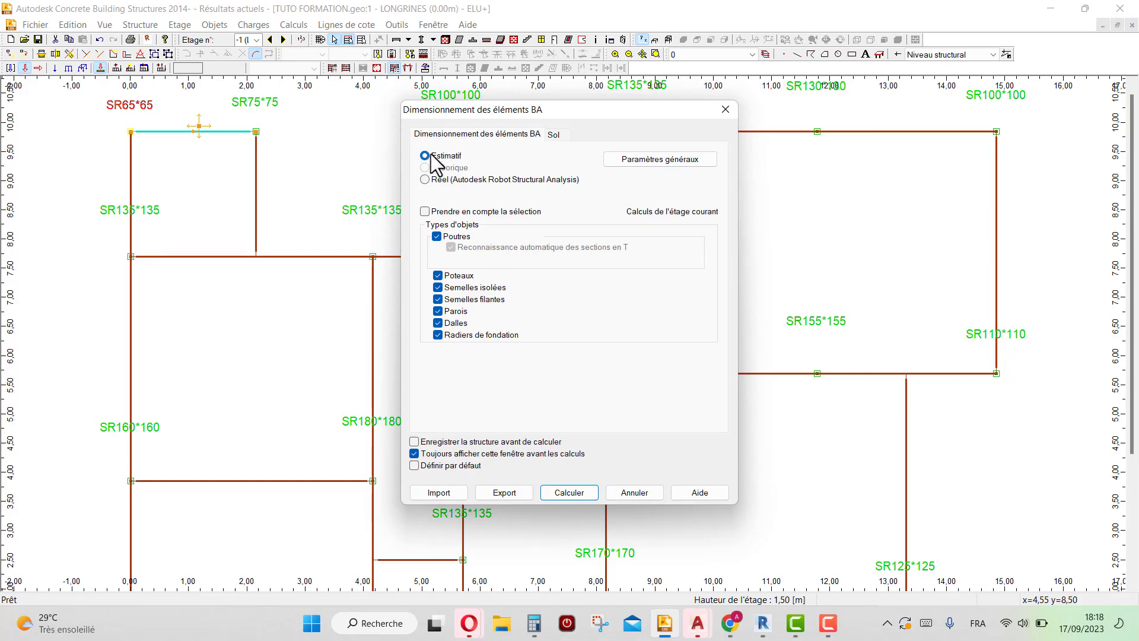
left_click(425, 180)
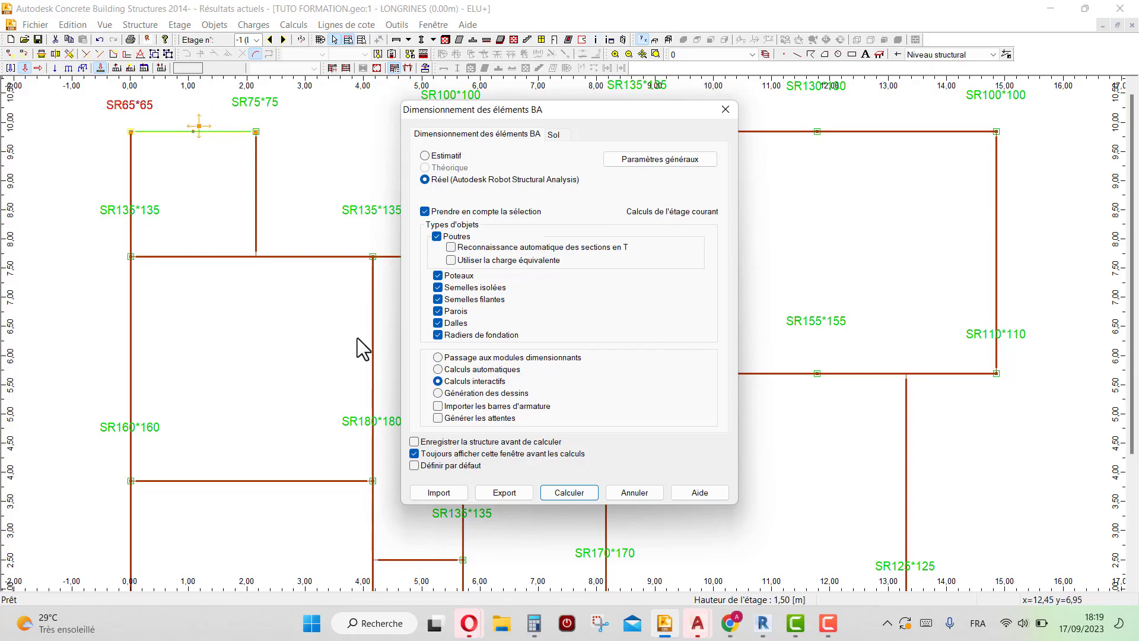
left_click(569, 493)
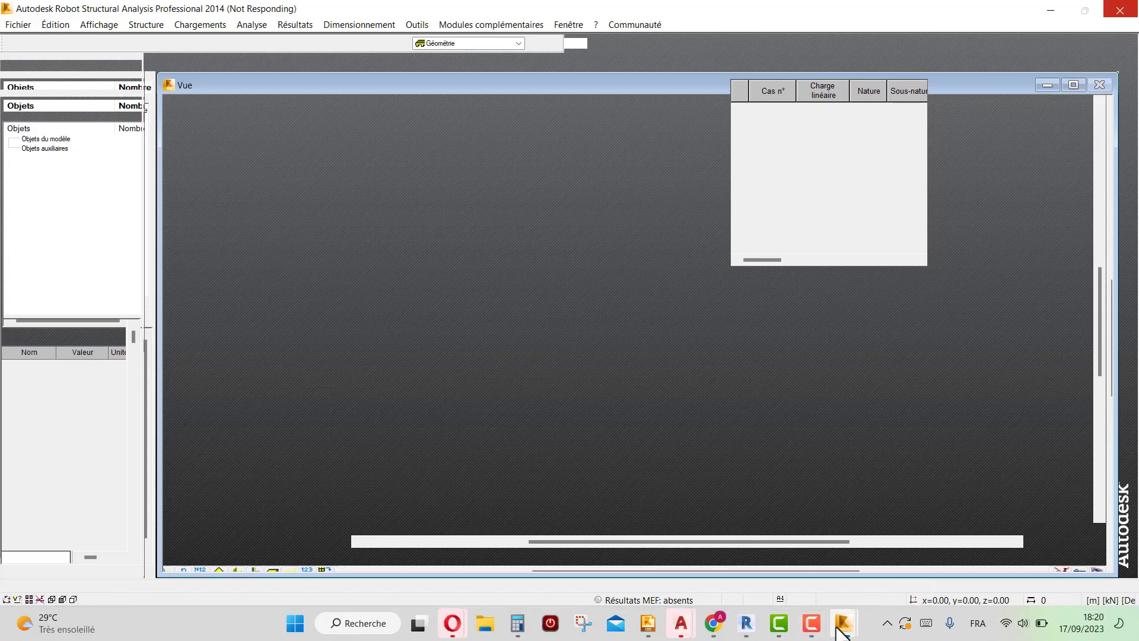
- Switch to Robot Structural Analysis and dismiss its start screen to reach the transferred beam
mouse_move(842, 633)
left_click(886, 564)
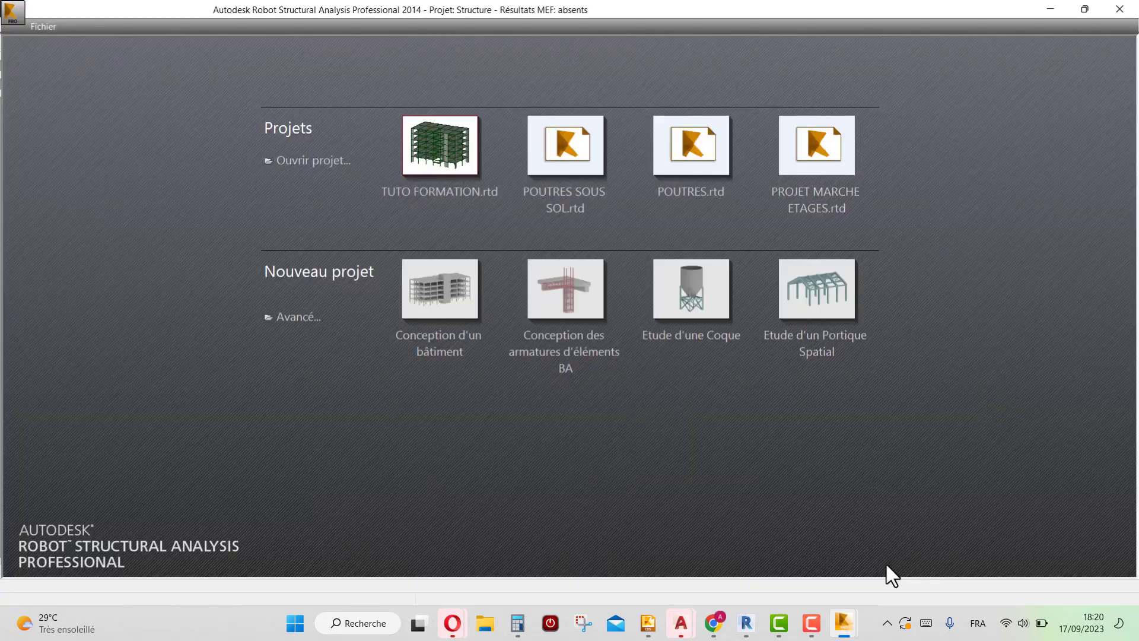
left_click(1120, 8)
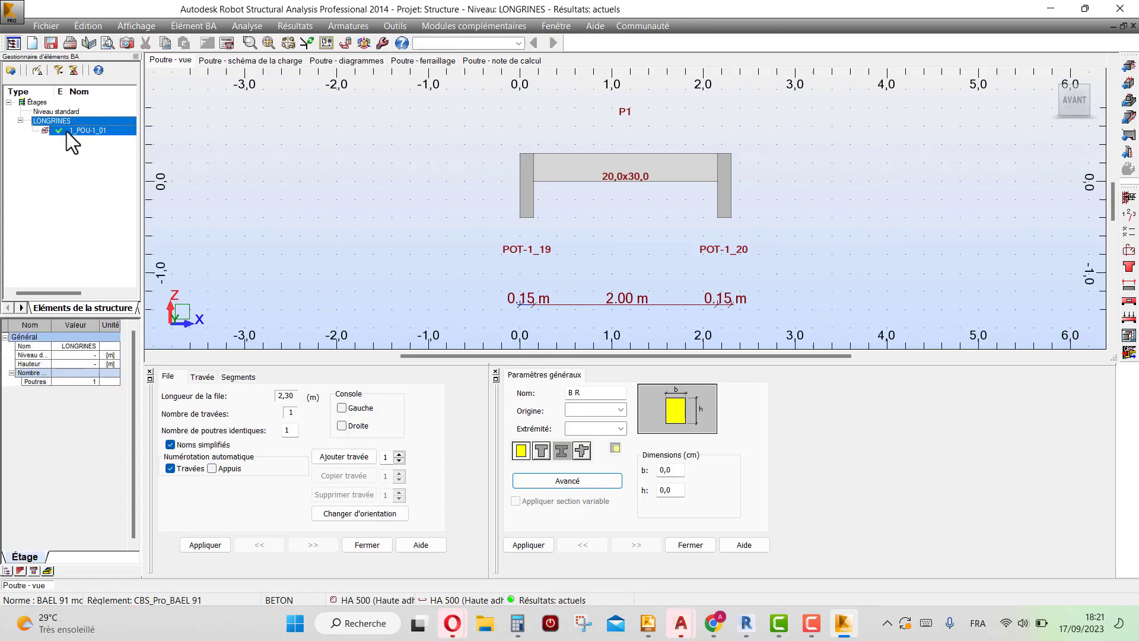
- Rename the beam under the LONGRINES storey as L1
left_click(67, 130)
left_click(68, 156)
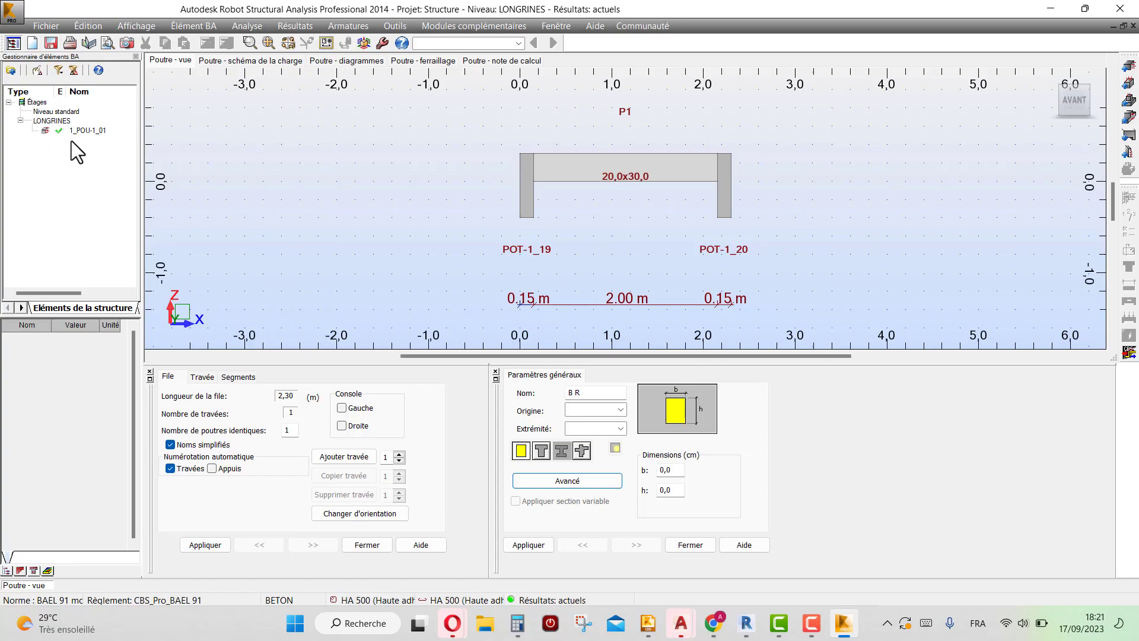
left_click(83, 133)
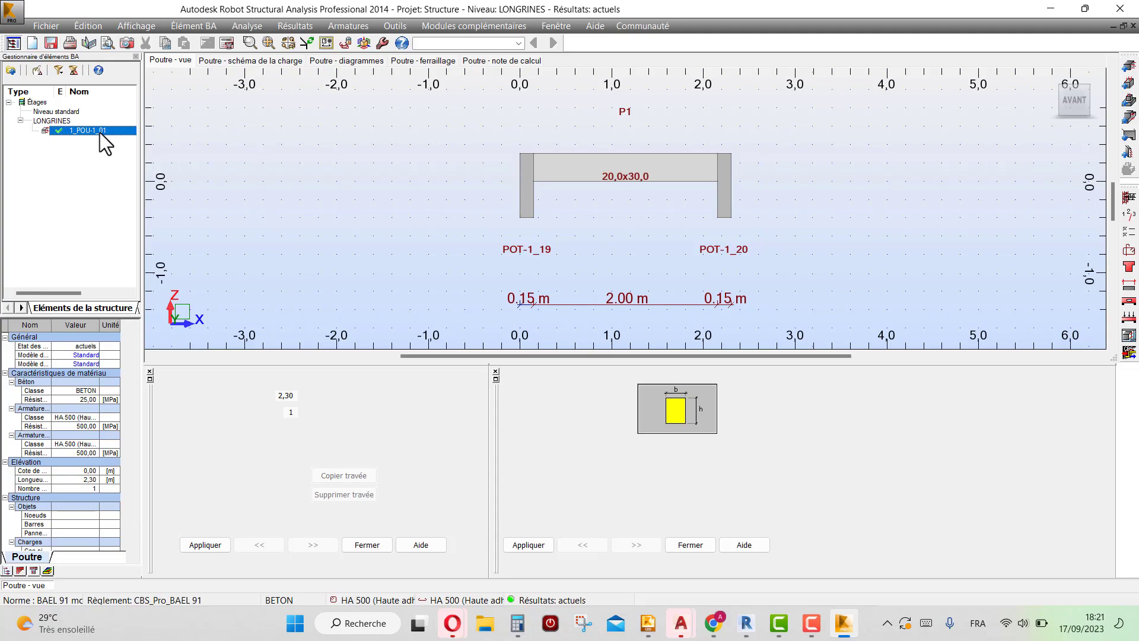
left_click(100, 133)
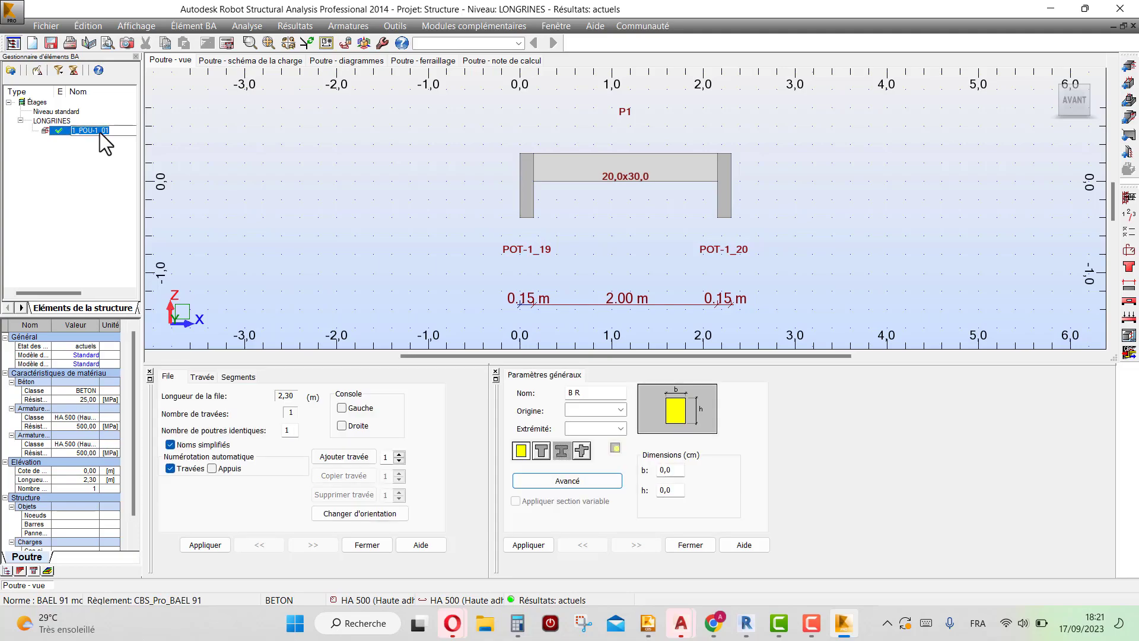
key("Caps_Lock")
key("Return")
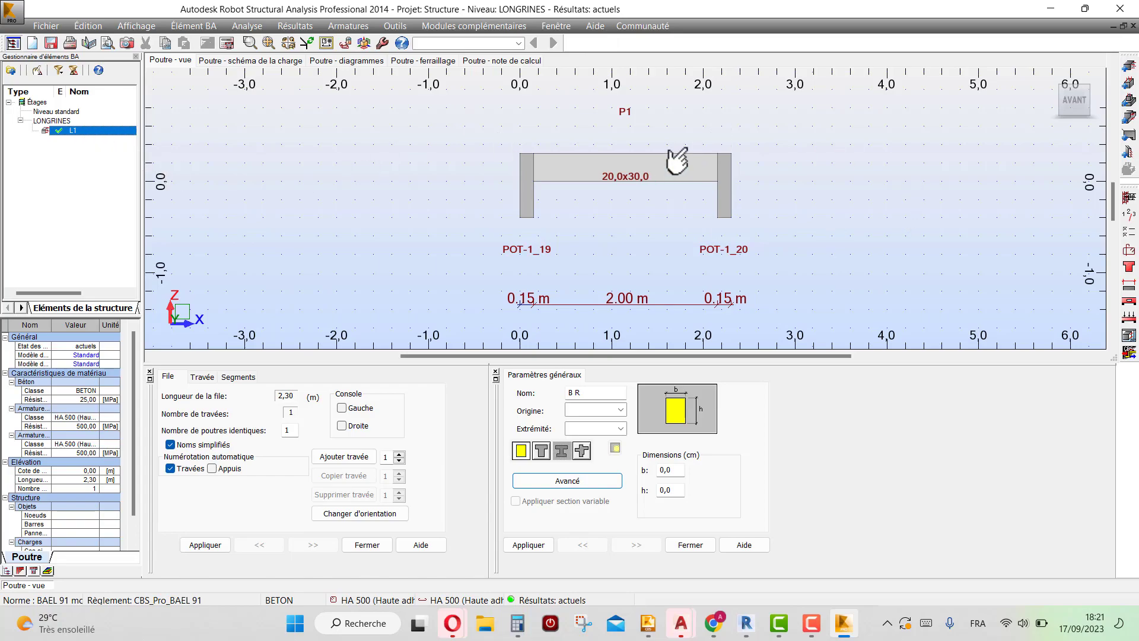
- Select the beam's span and turn off its automatic span numbering (Travées)
left_click(534, 164)
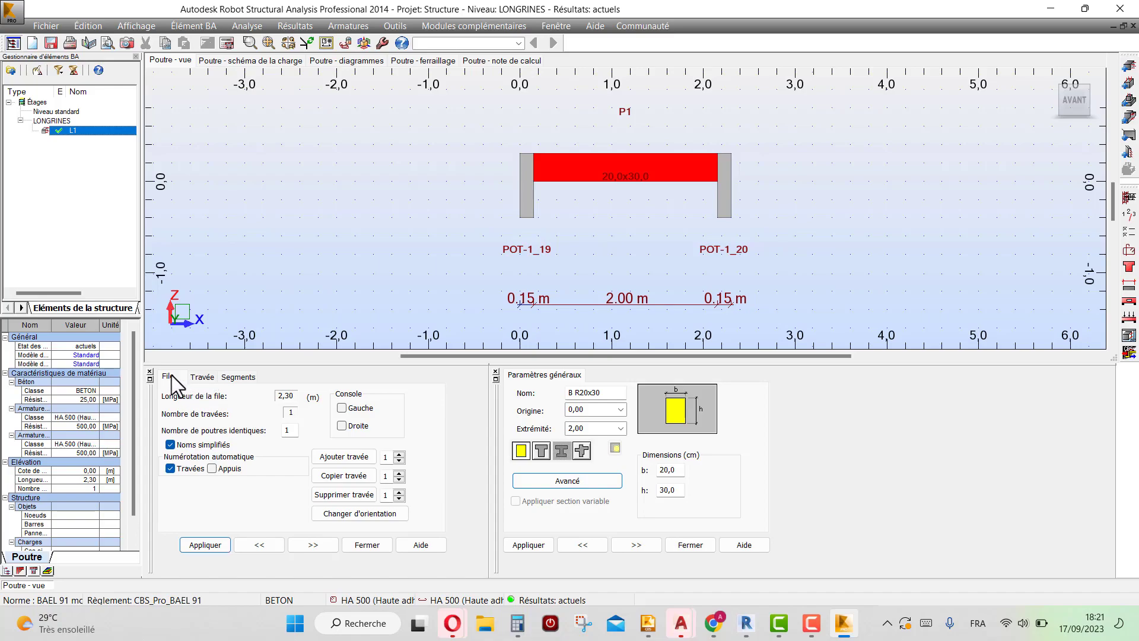
left_click(202, 377)
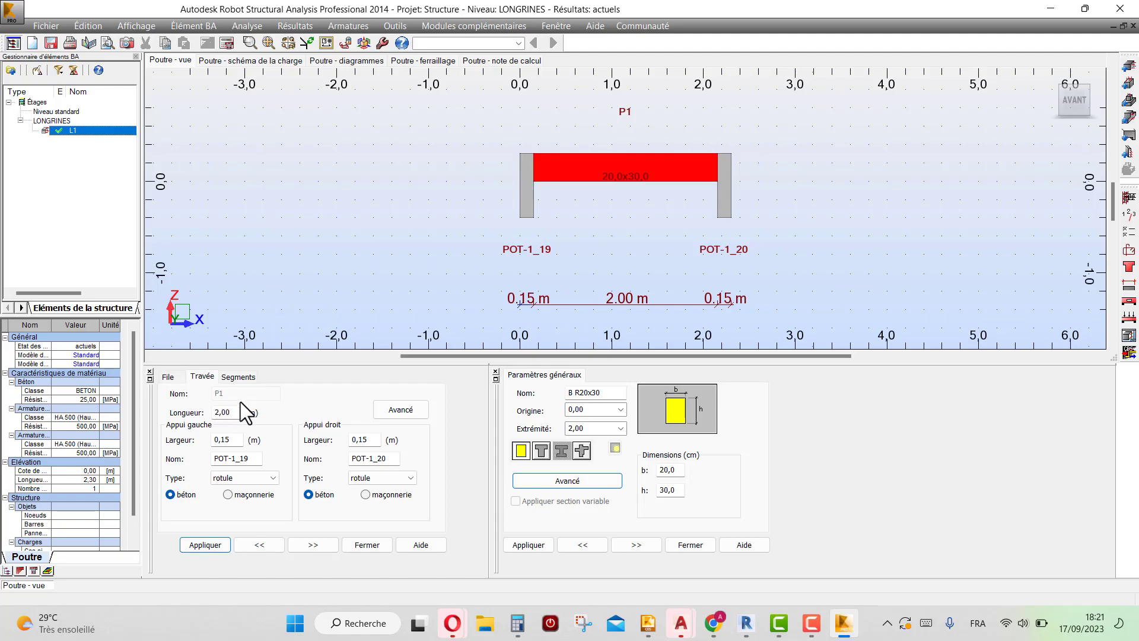
left_click(172, 379)
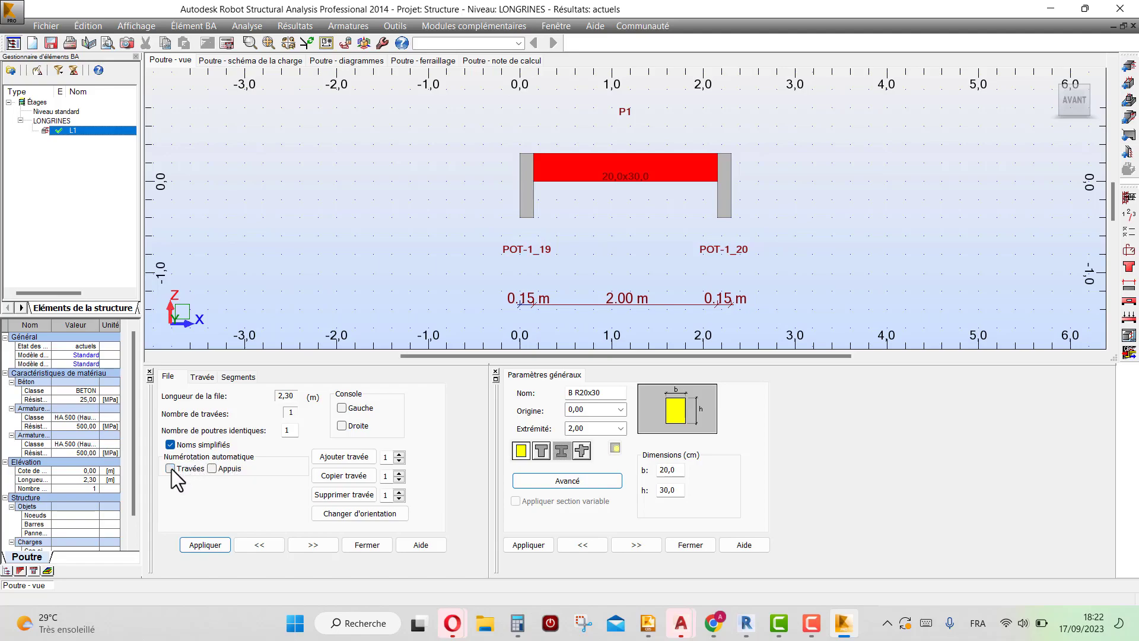
left_click(206, 543)
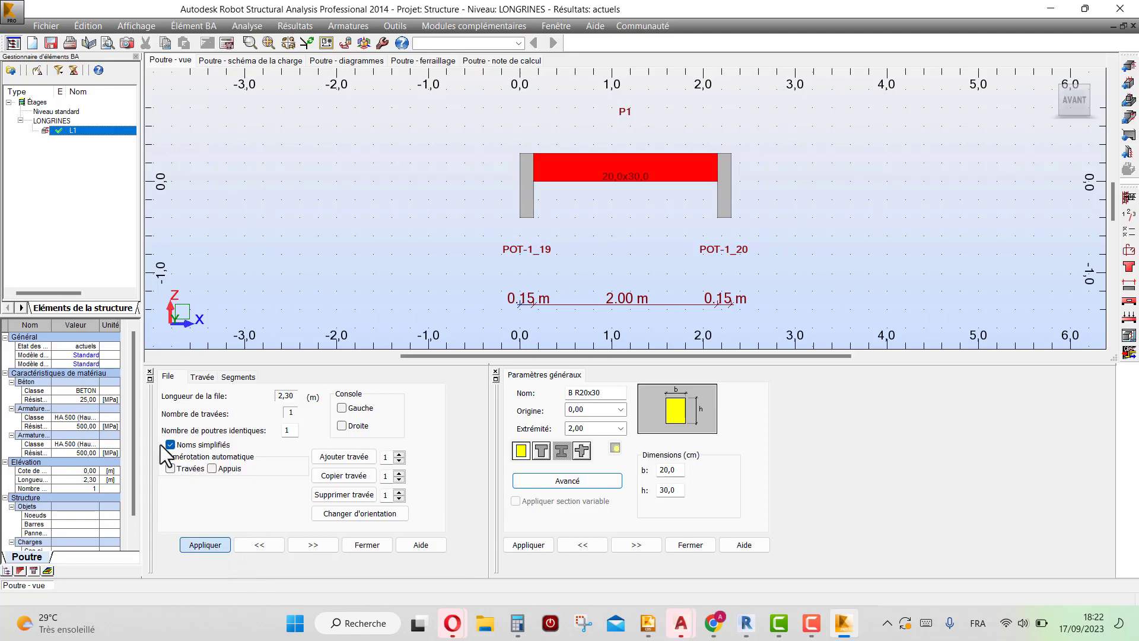
- Rename the beam's span as L1
left_click(202, 375)
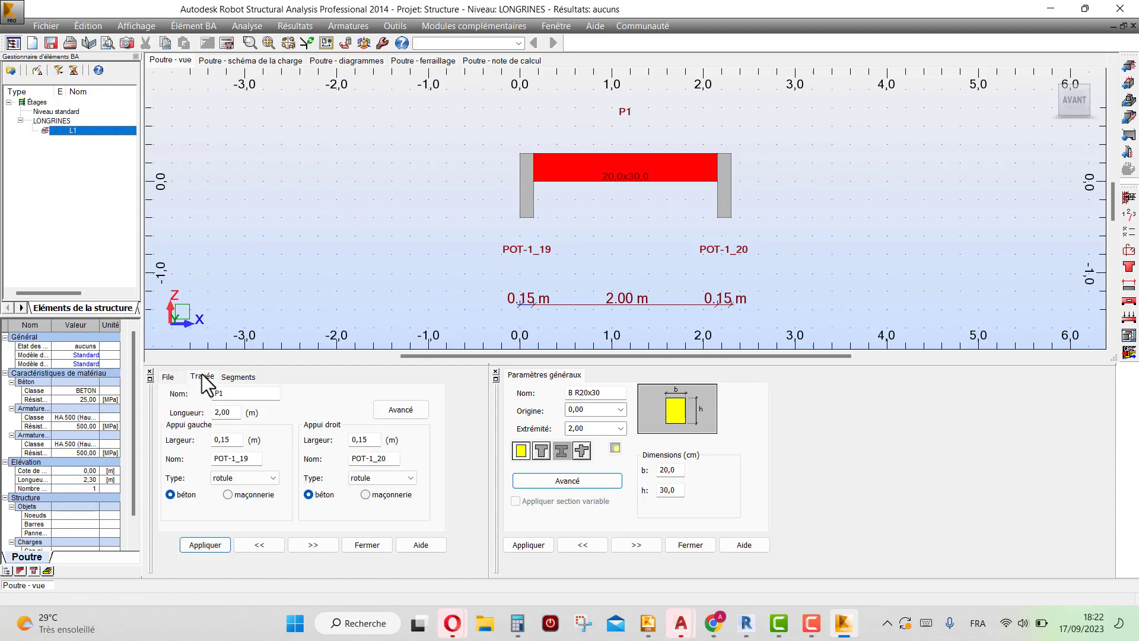
double_click(219, 394)
key("Caps_Lock")
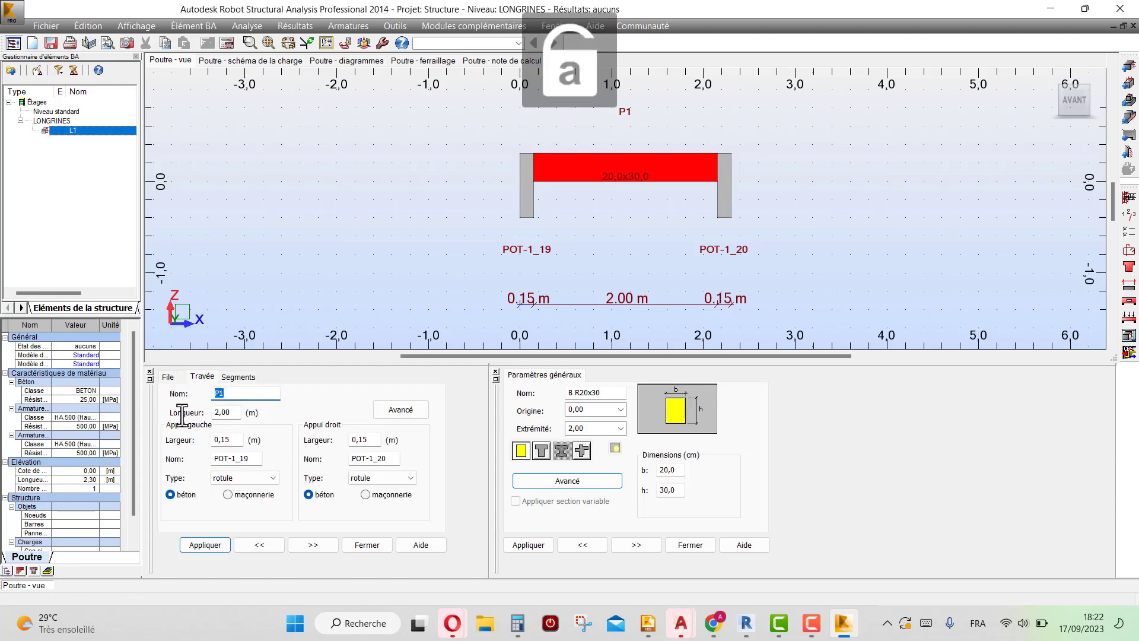
type("L1")
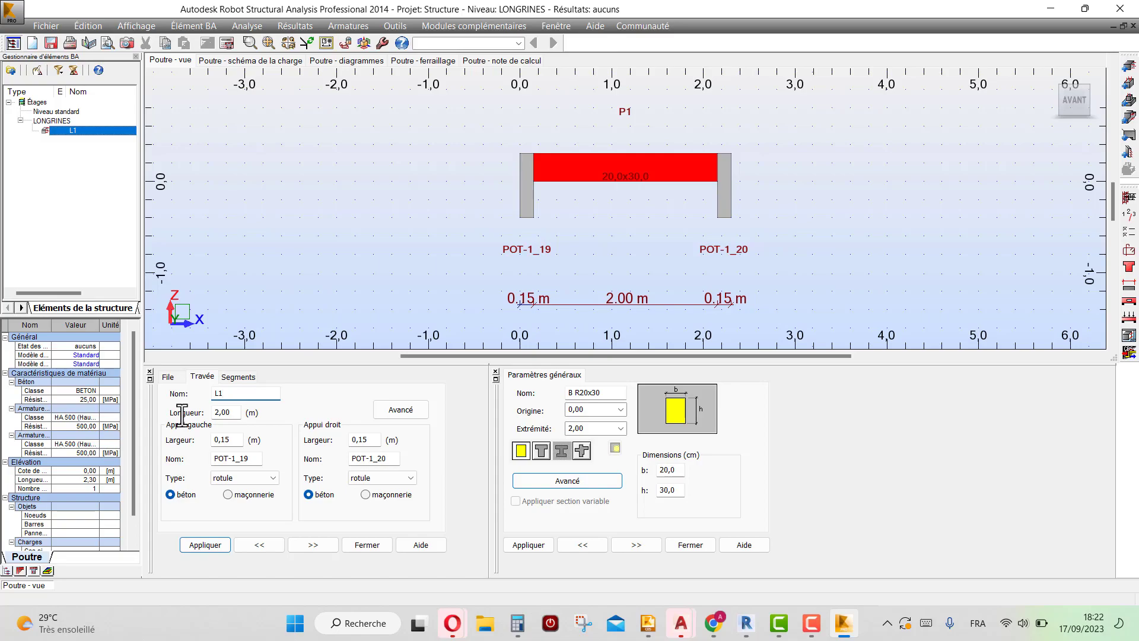
key("Return")
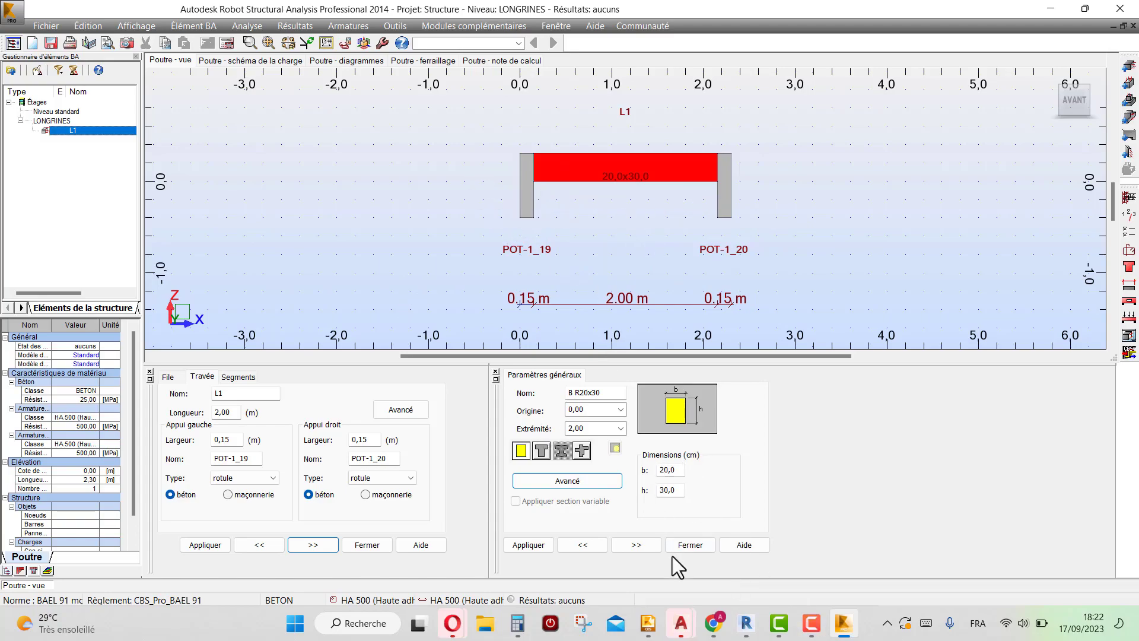
- Switch to AutoCAD and examine the longrine between axes A and B on row 7 in the RDC 2.dxf and AWA 3D drawings
mouse_move(682, 629)
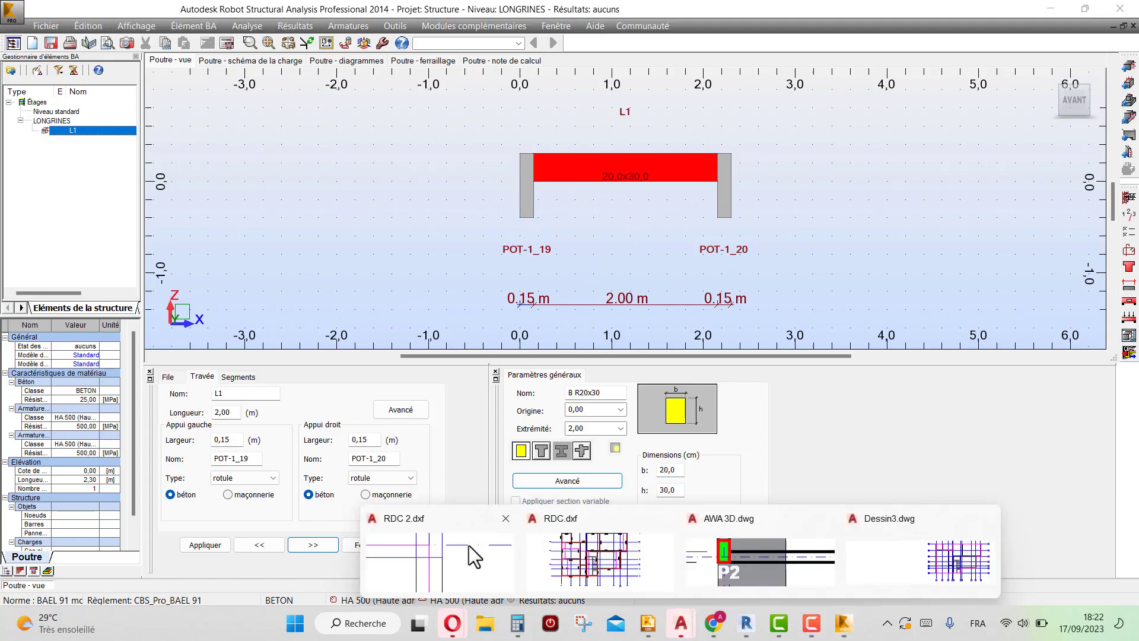
left_click(458, 539)
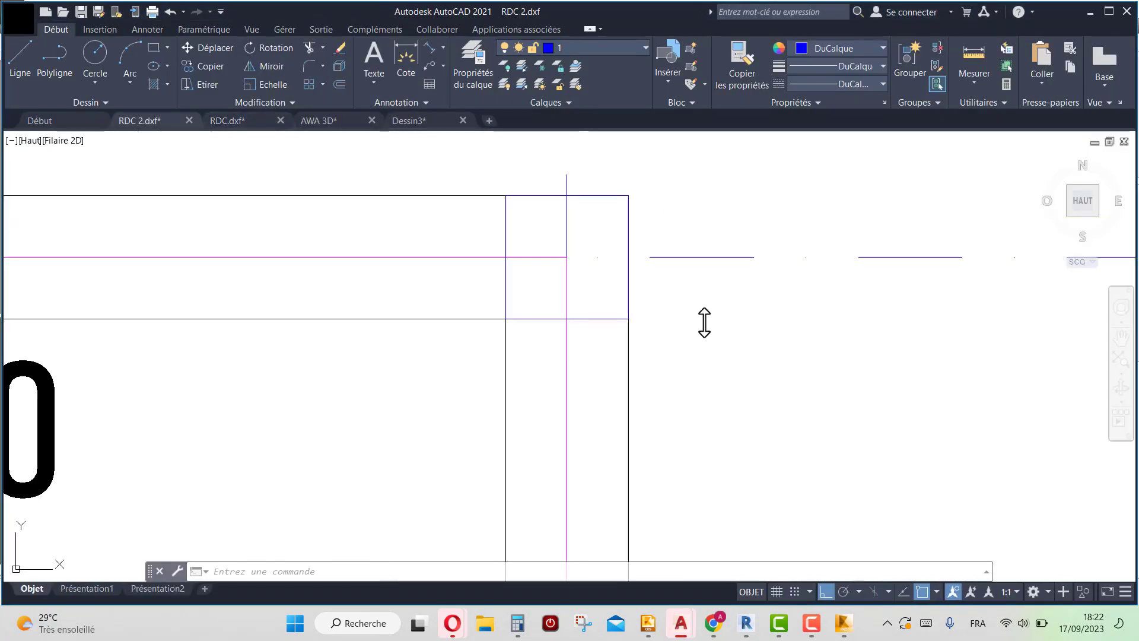
scroll(704, 322, "down", 1)
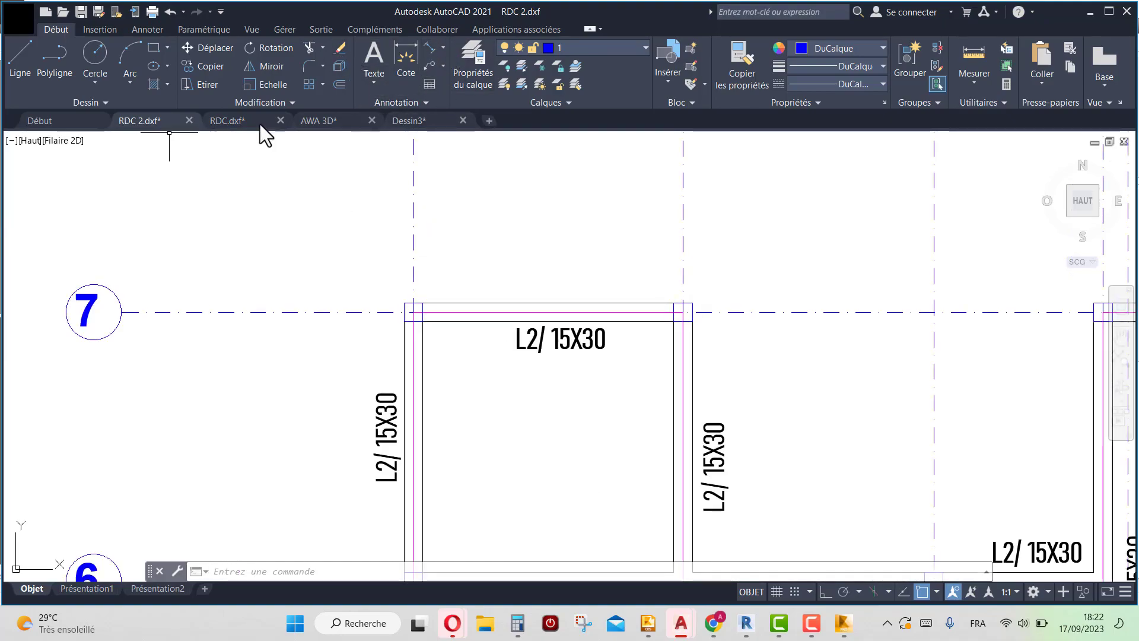
left_click(322, 121)
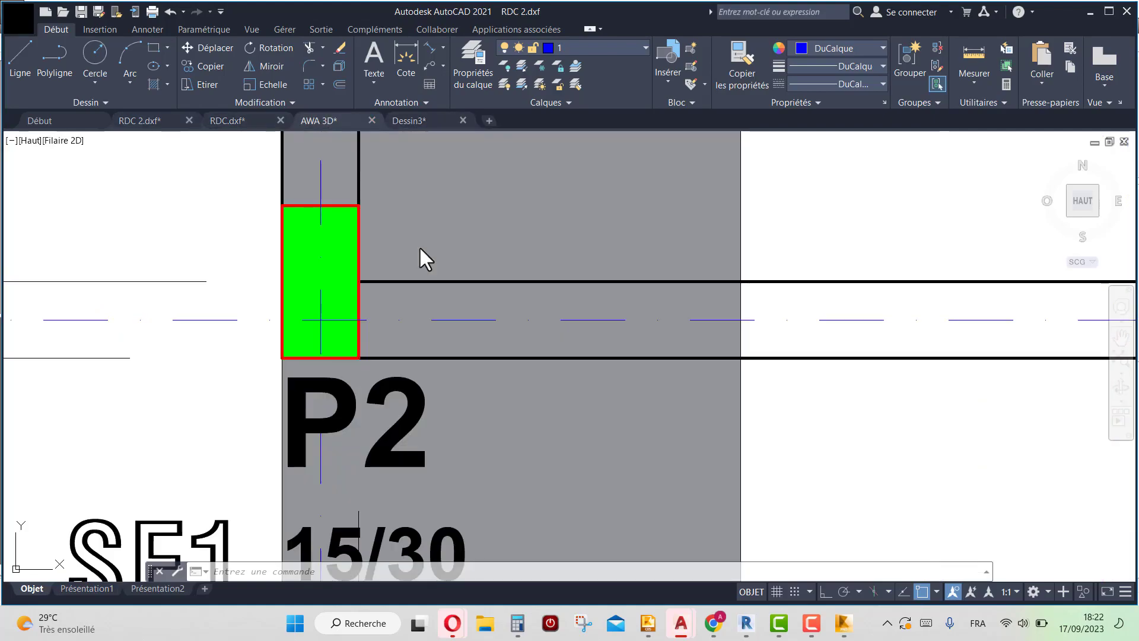
scroll(478, 334, "down", 5)
scroll(521, 229, "down", 5)
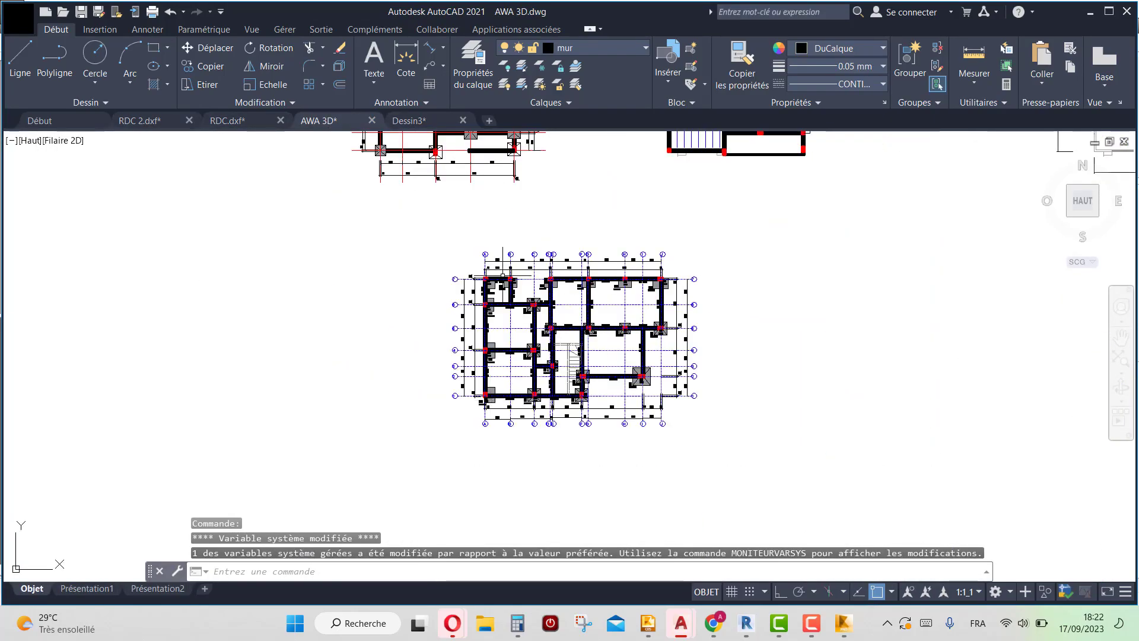
scroll(510, 247, "up", 3)
scroll(500, 274, "up", 3)
scroll(500, 274, "up", 2)
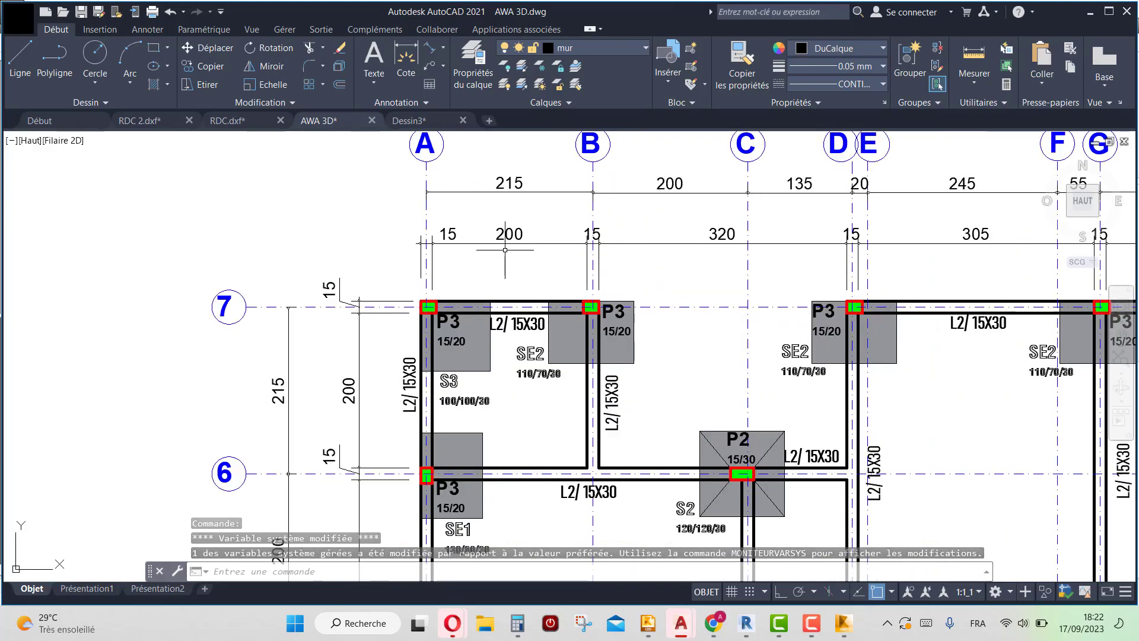
- Stretch the width dimension above column P3 at axes A and 7 to the column's lower-right corner
scroll(415, 265, "up", 2)
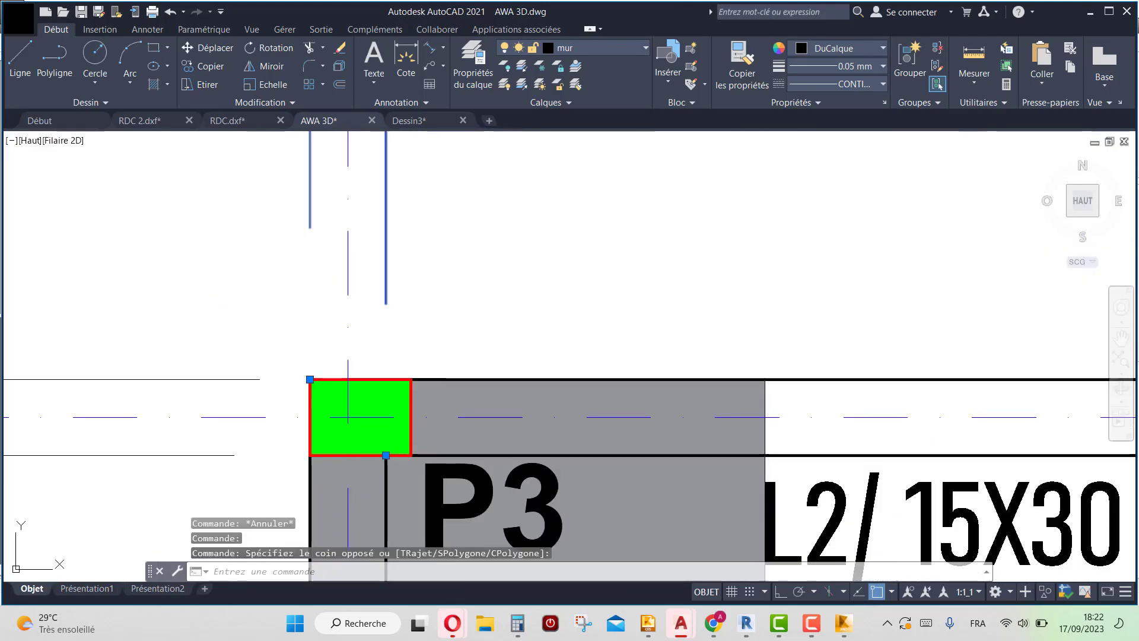
left_click(386, 455)
left_click(411, 455)
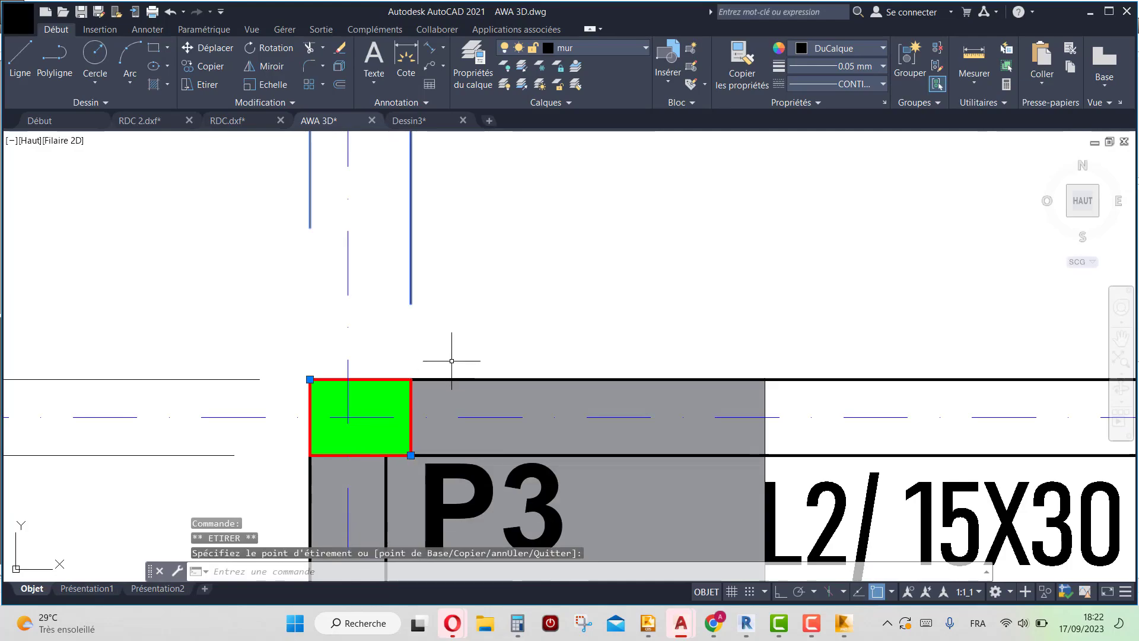
- Stretch the dimension point above column P3 at axes B and 7 to the column's lower-left corner, making the clear span 190
scroll(452, 361, "down", 2)
scroll(445, 295, "down", 2)
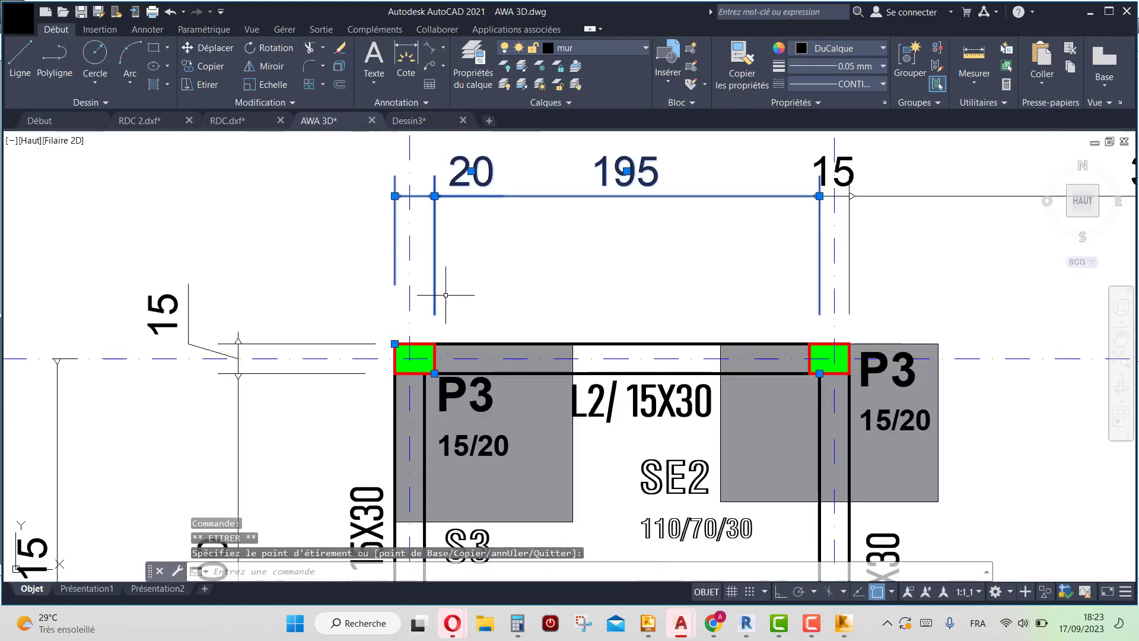
key("Escape")
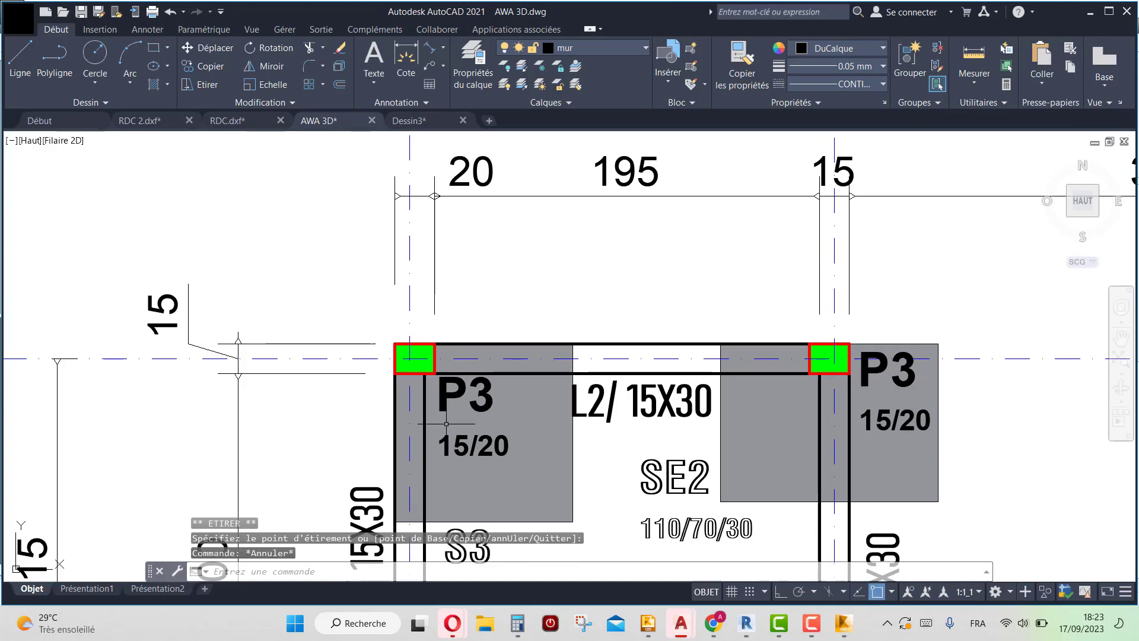
scroll(836, 324, "up", 2)
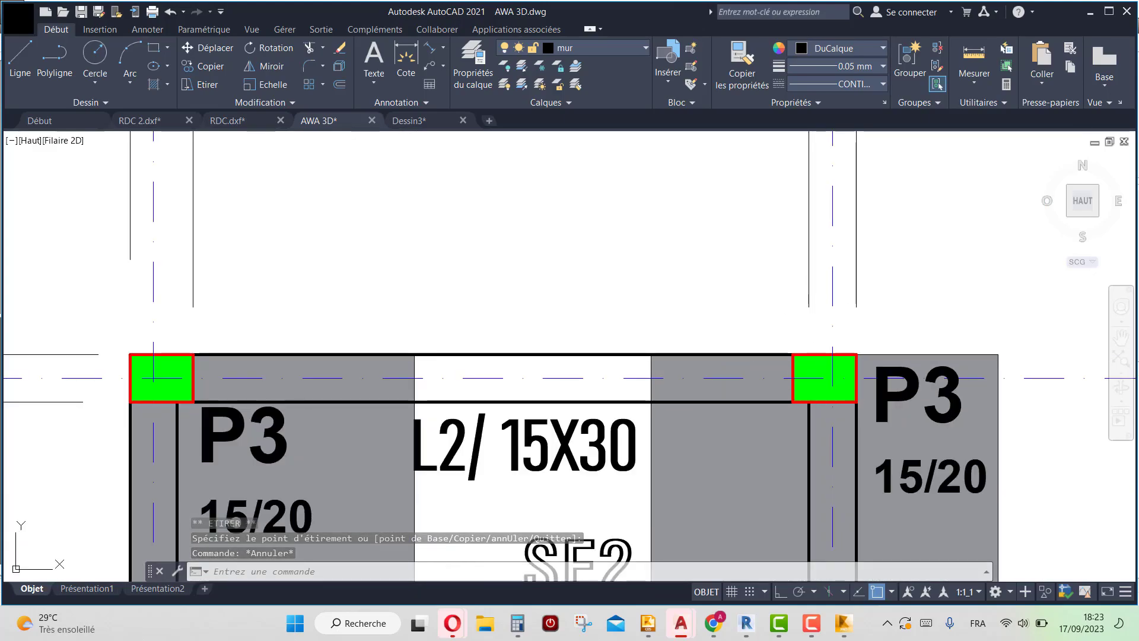
left_click(819, 305)
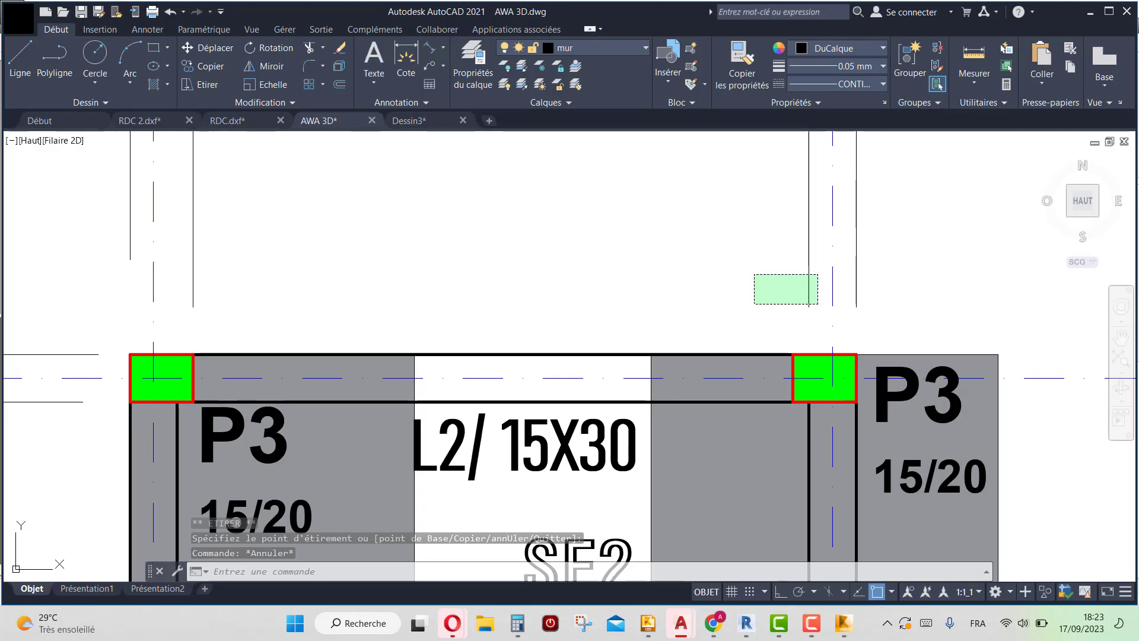
left_click(754, 274)
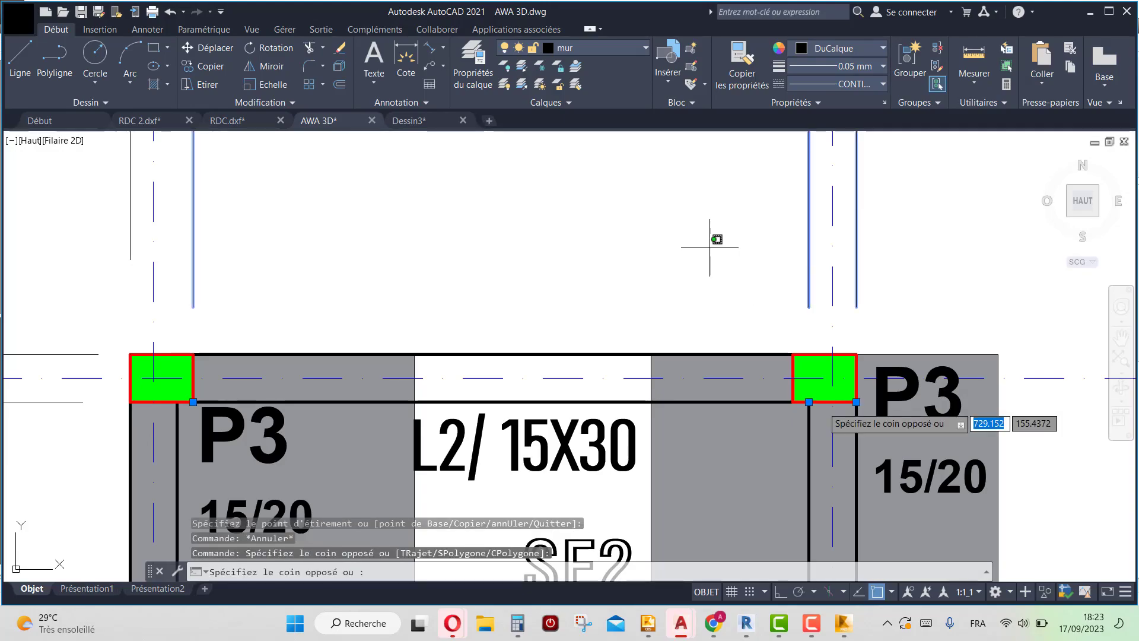
left_click(712, 249)
key("Escape")
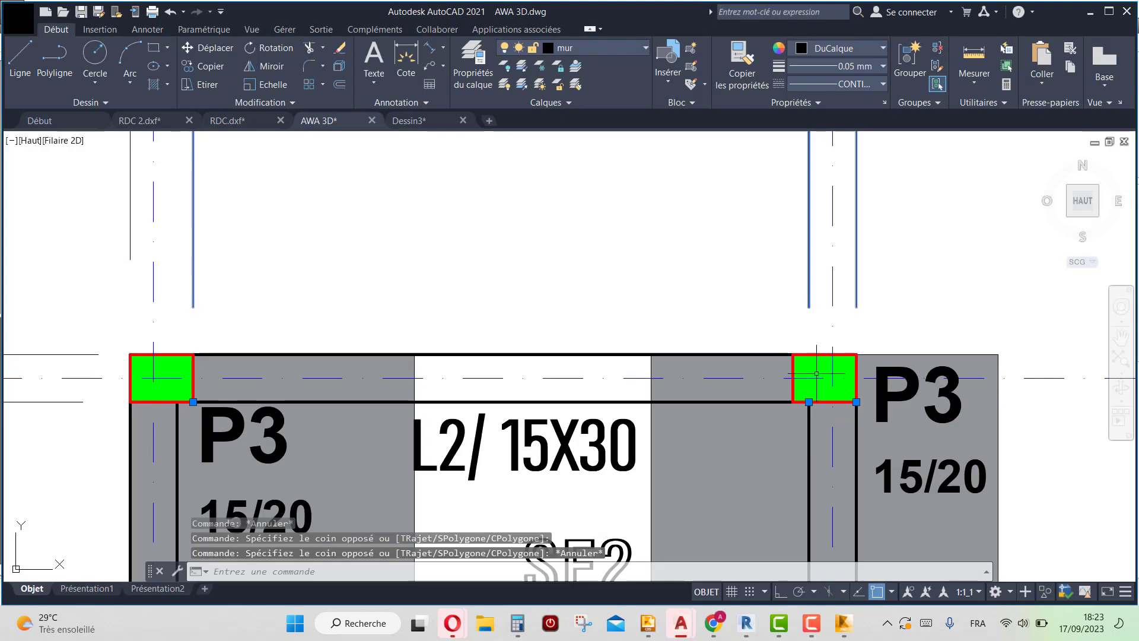
left_click(809, 401)
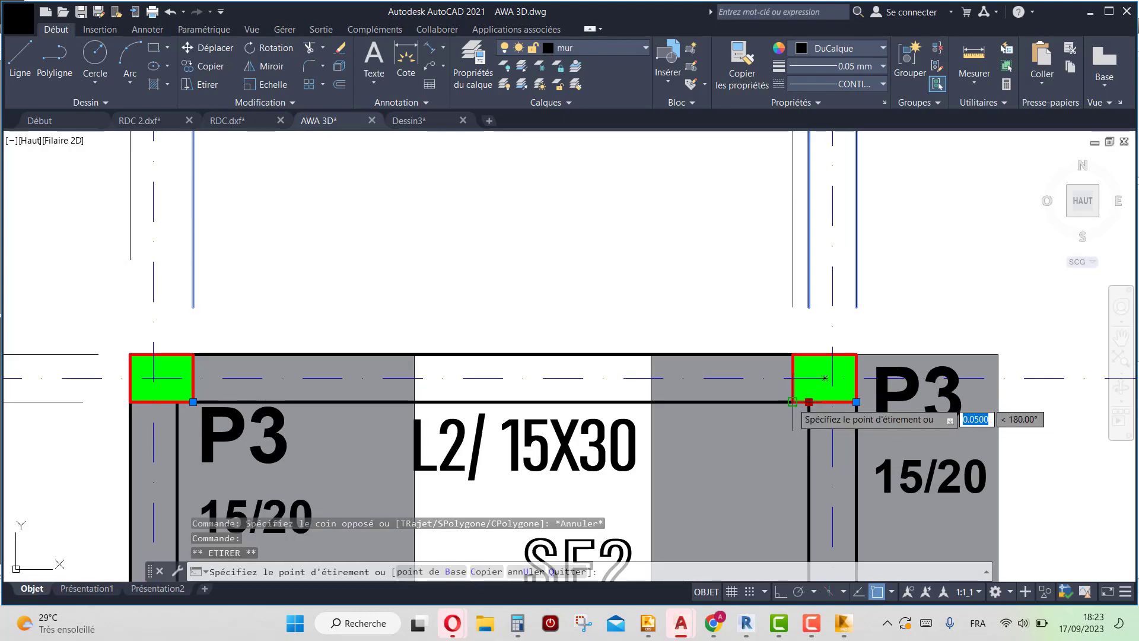
left_click(825, 378)
scroll(641, 367, "down", 5)
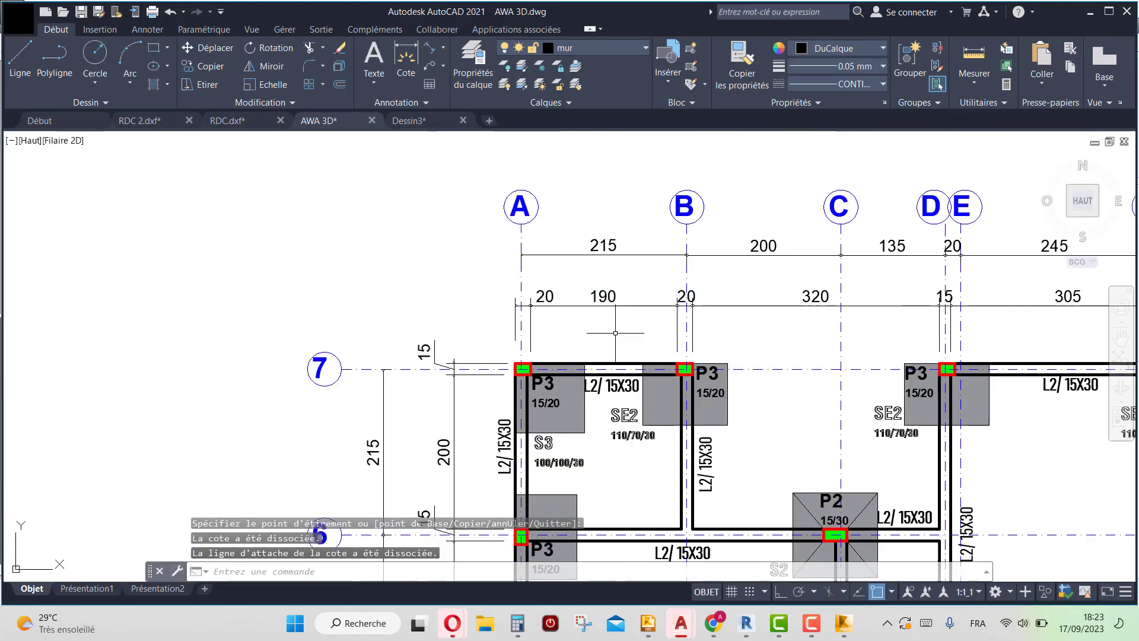
key("Escape")
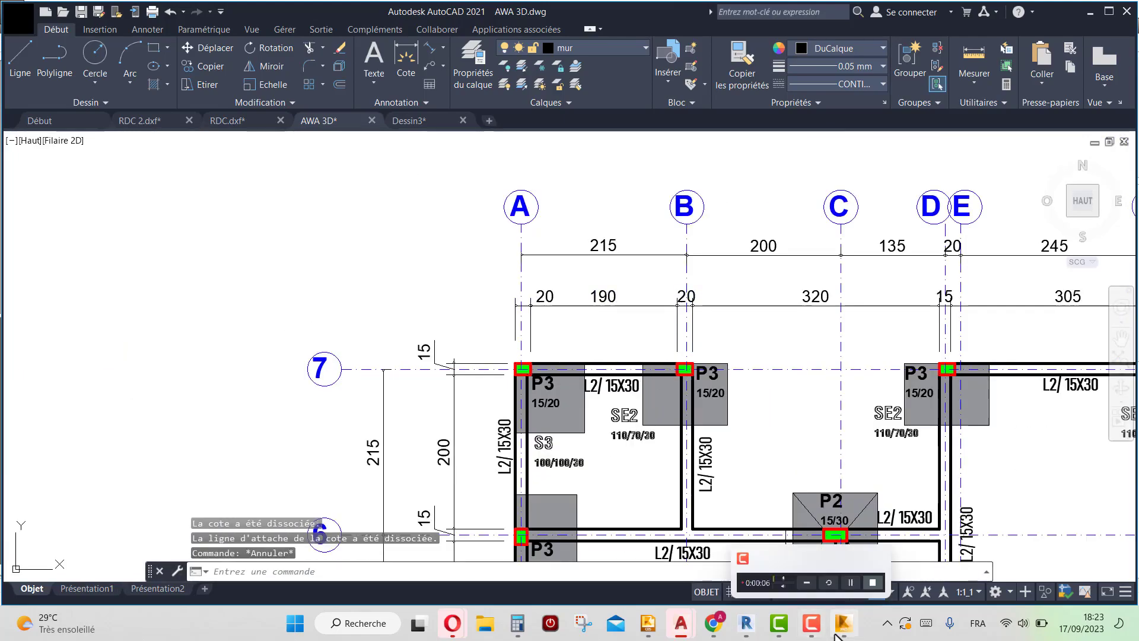
- Switch to Robot Structural Analysis and set the length of span L1 to 1.90 m, accepting the automatic load correction
left_click(843, 623)
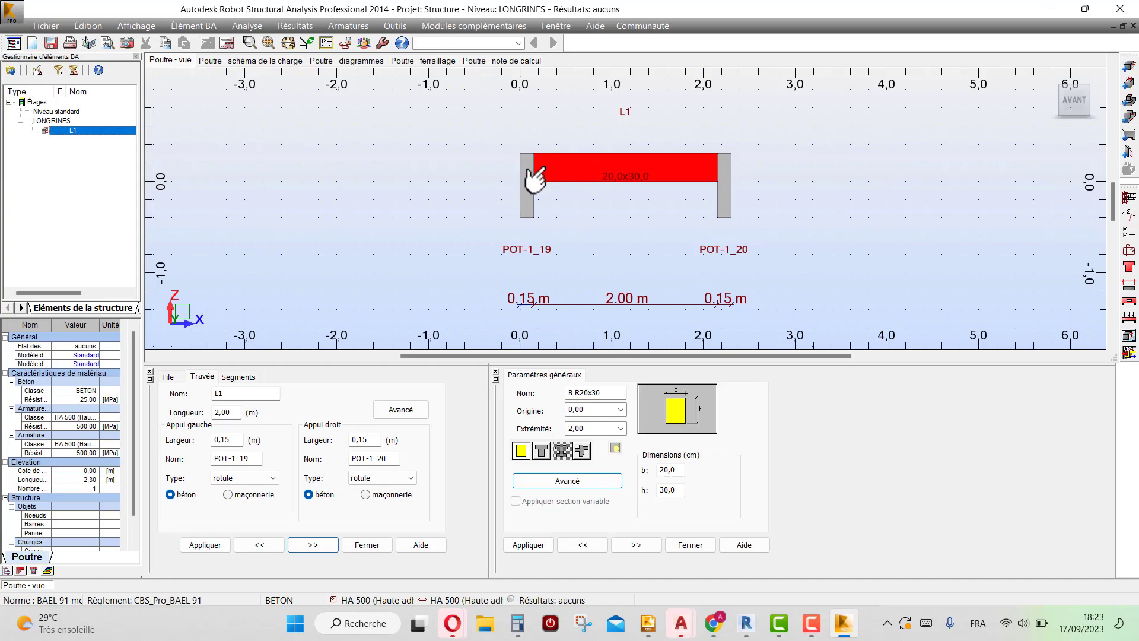
left_click_drag(233, 413, 182, 421)
type("1.")
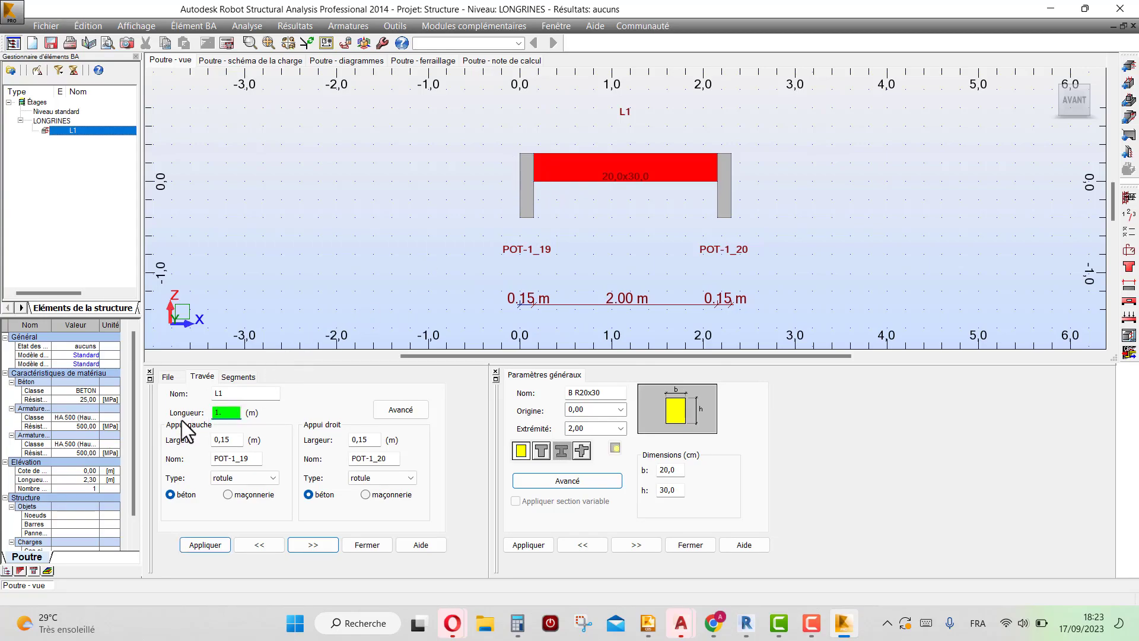
type("9")
key("Return")
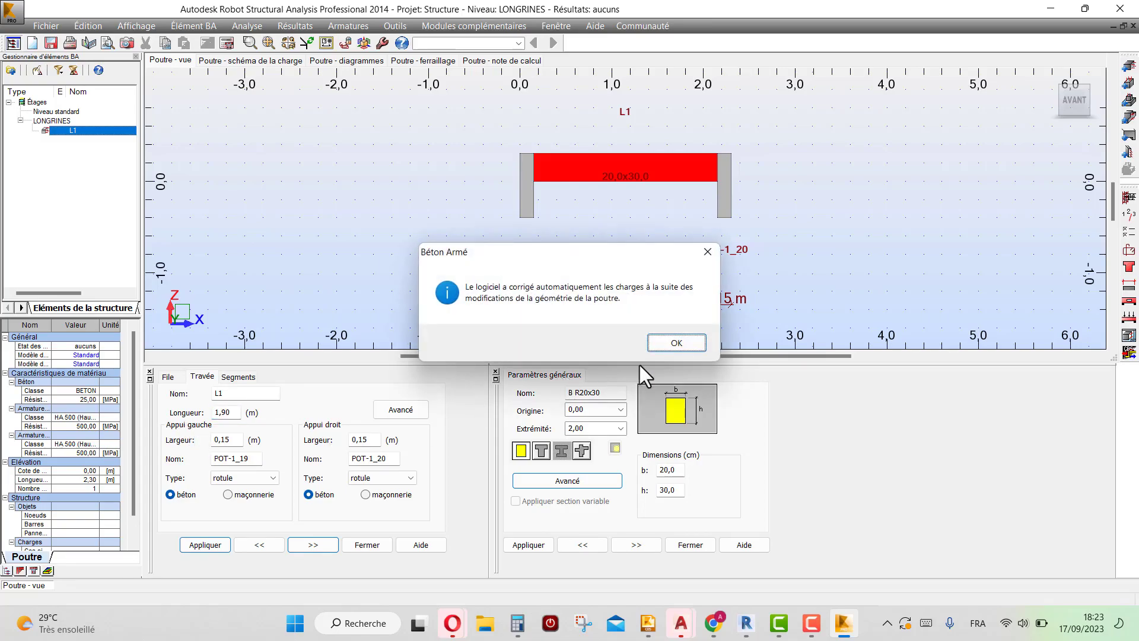
left_click(667, 343)
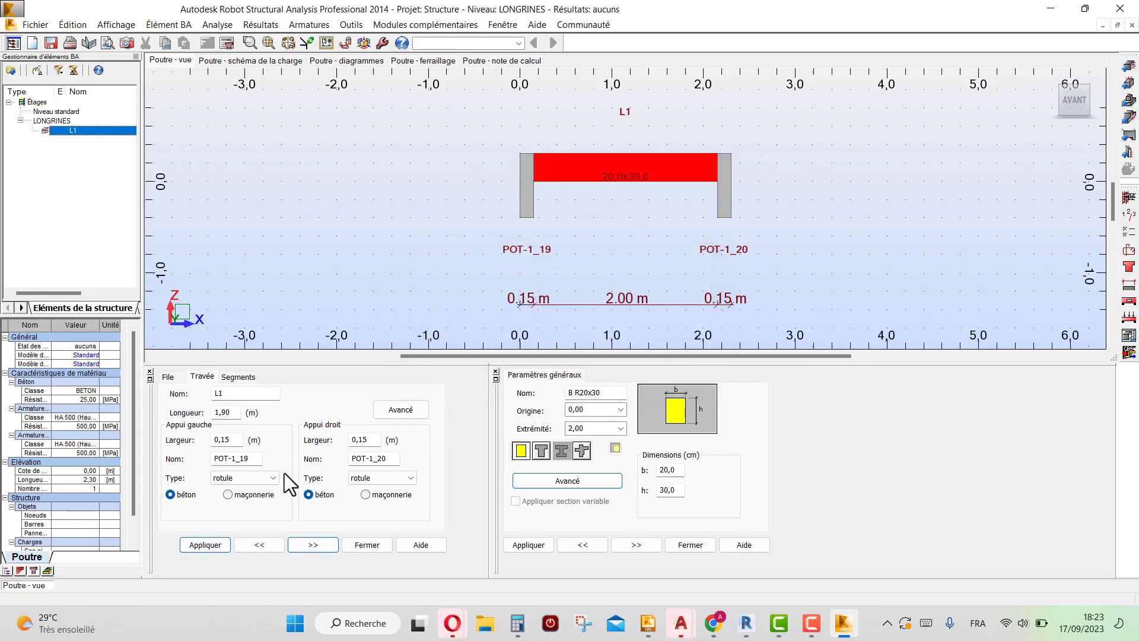
- Set the widths of the beam's left and right supports to 0.20 m
double_click(236, 439)
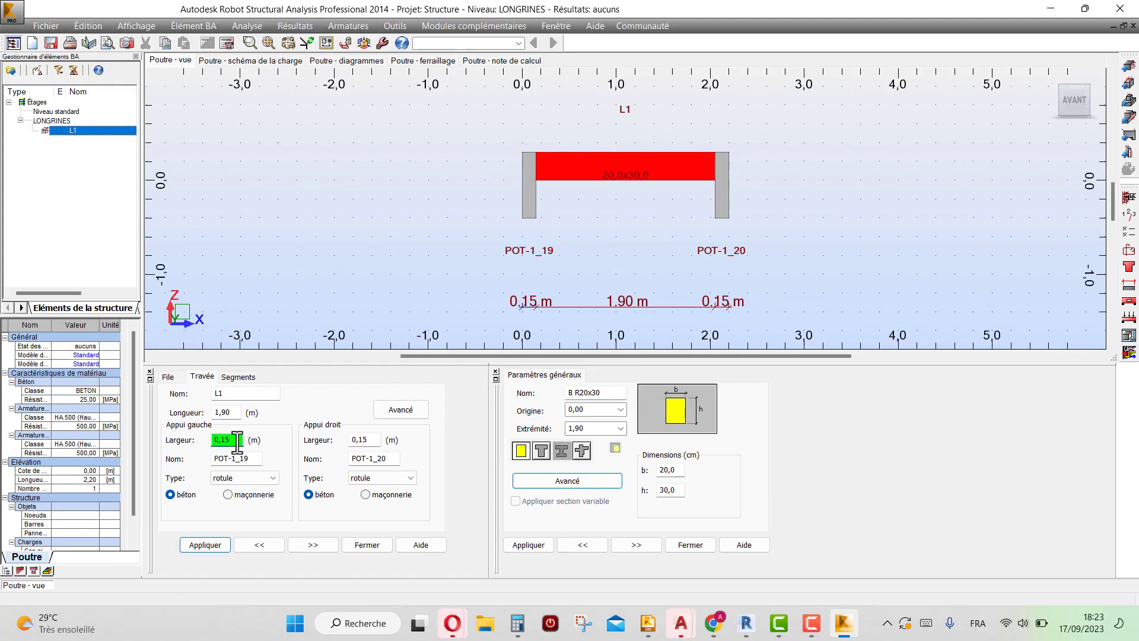
key("BackSpace")
key("BackSpace")
type("2")
double_click(376, 439)
key("BackSpace")
key("BackSpace")
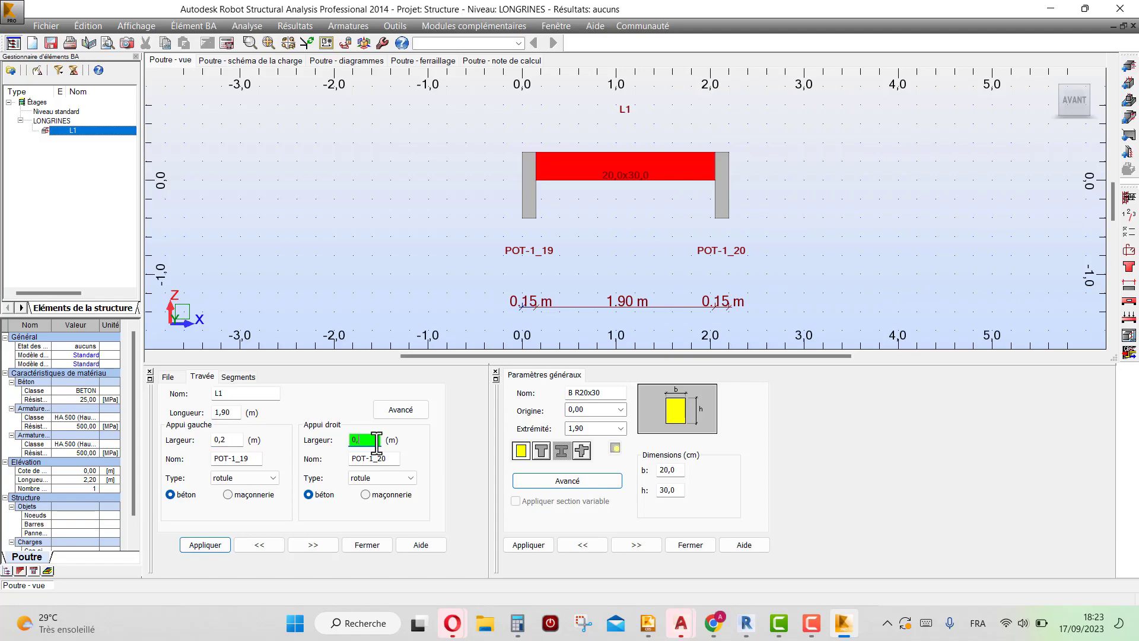
key("Return")
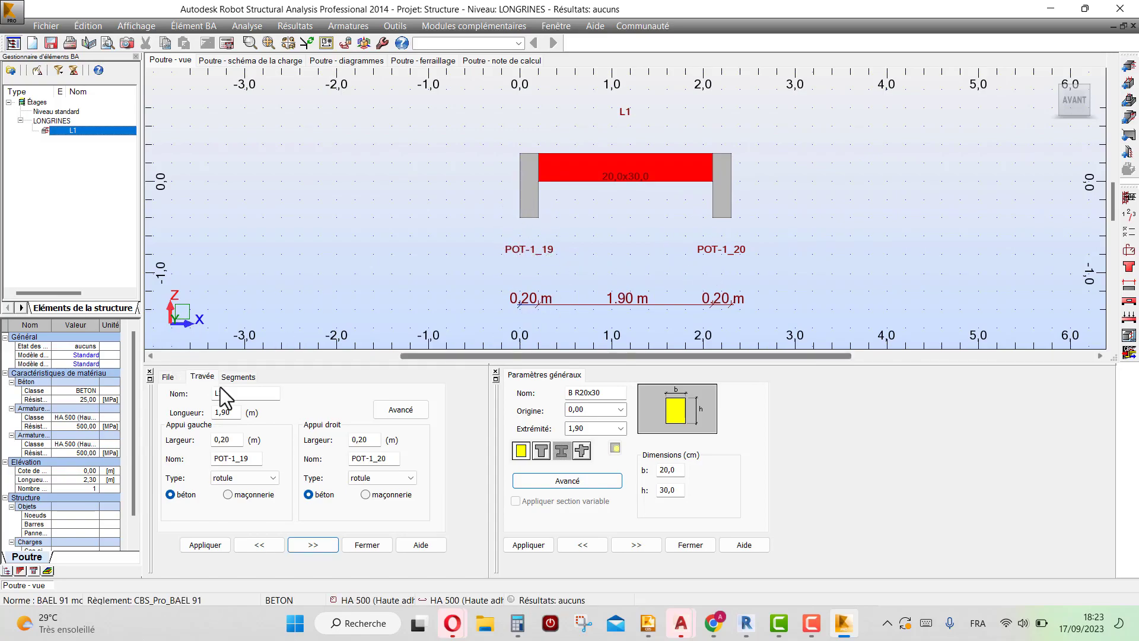
- Clear the names of the left and right supports and apply the change to the beam
left_click_drag(257, 458, 196, 475)
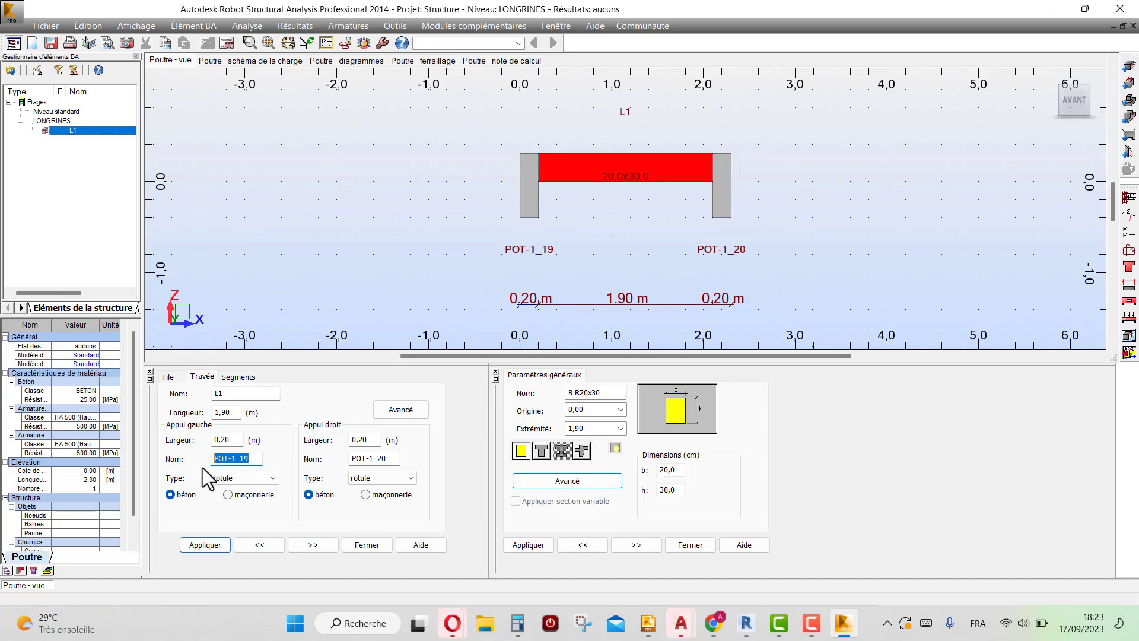
key("BackSpace")
left_click_drag(399, 458, 326, 471)
key("BackSpace")
left_click(203, 544)
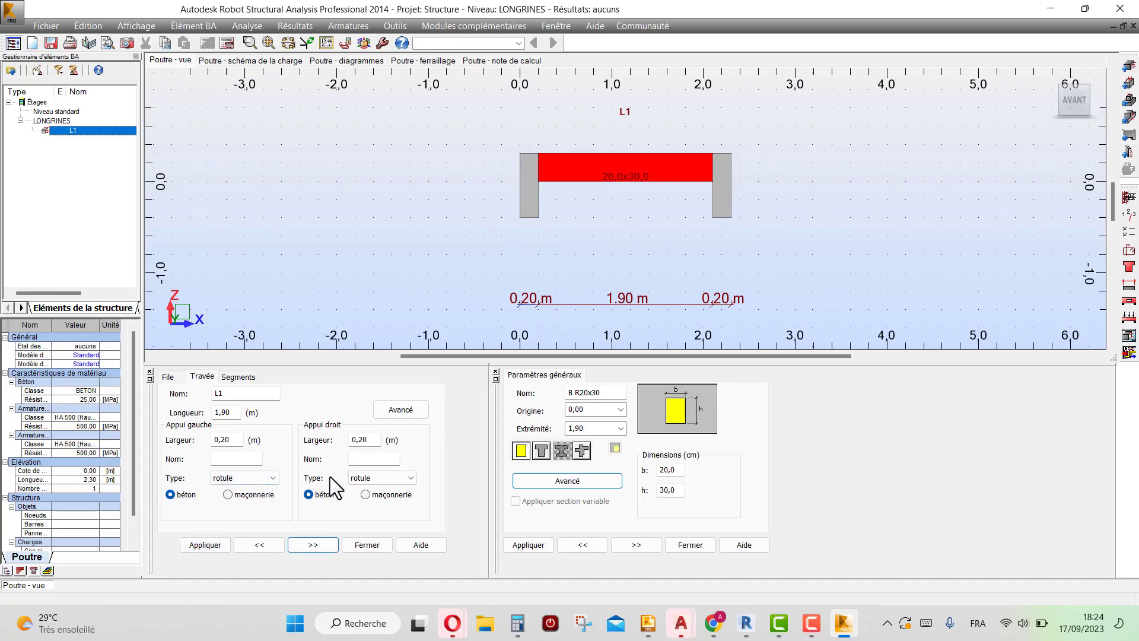
- Try the encastré type for the beam's left support and set it back to rotule
left_click(273, 478)
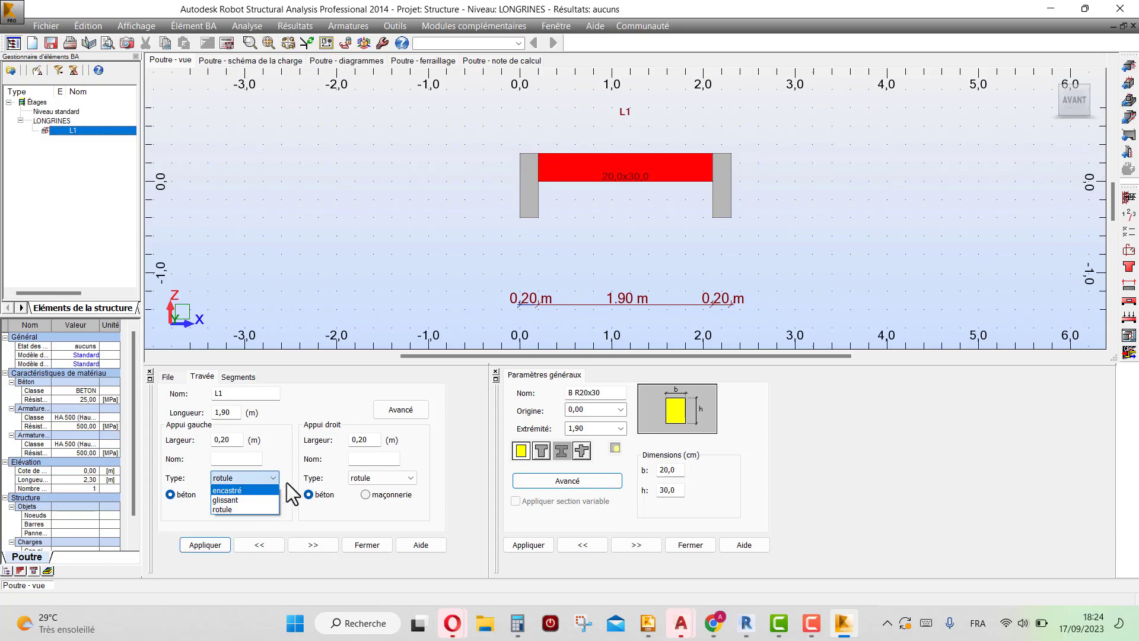
left_click(261, 473)
left_click(269, 476)
left_click(241, 489)
left_click(271, 476)
left_click(232, 506)
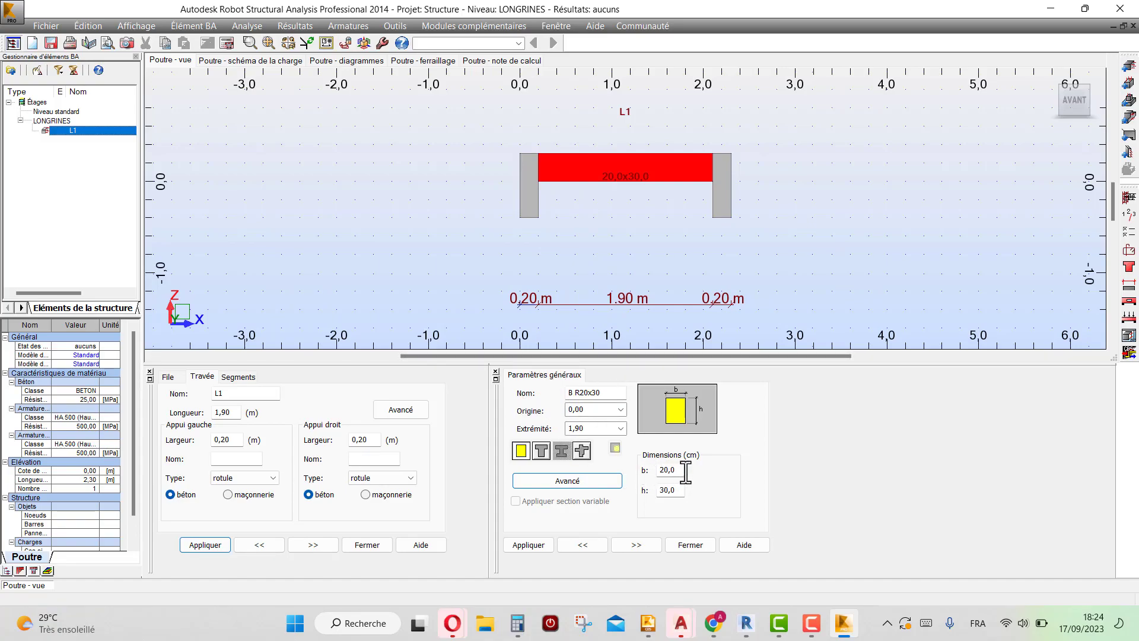
- Set the beam section's width b to 15 cm and apply it
left_click_drag(682, 473, 654, 490)
type("15")
left_click(531, 549)
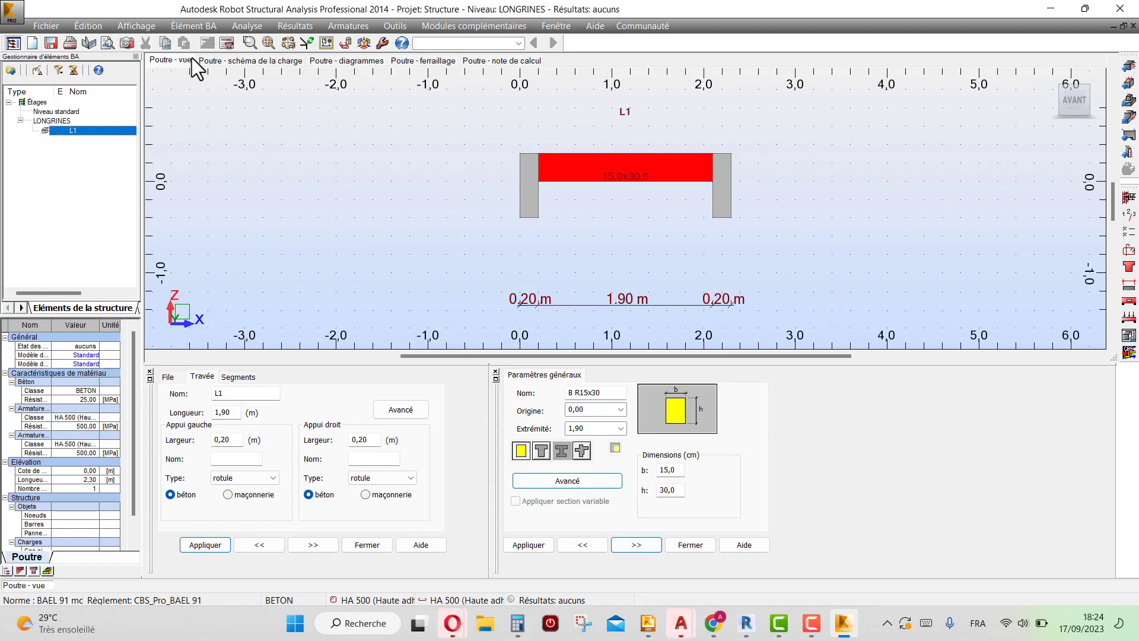
- Open the beam's load diagram and rearrange its layout so the full-width load table sits above the load definition settings
left_click(235, 61)
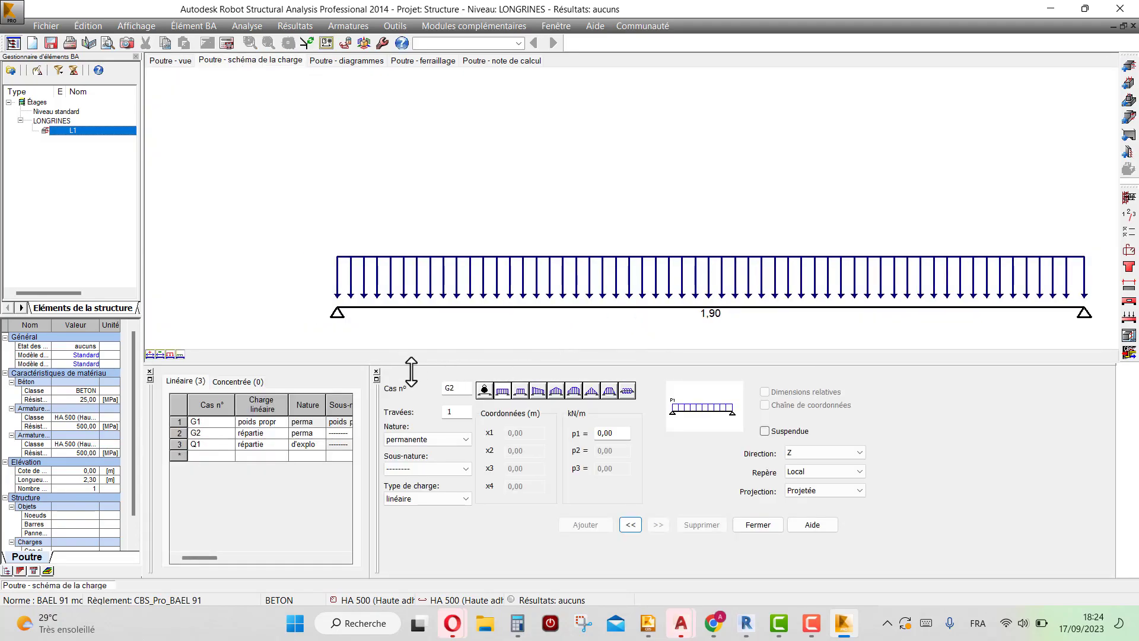
left_click(377, 379)
left_click_drag(427, 372, 305, 218)
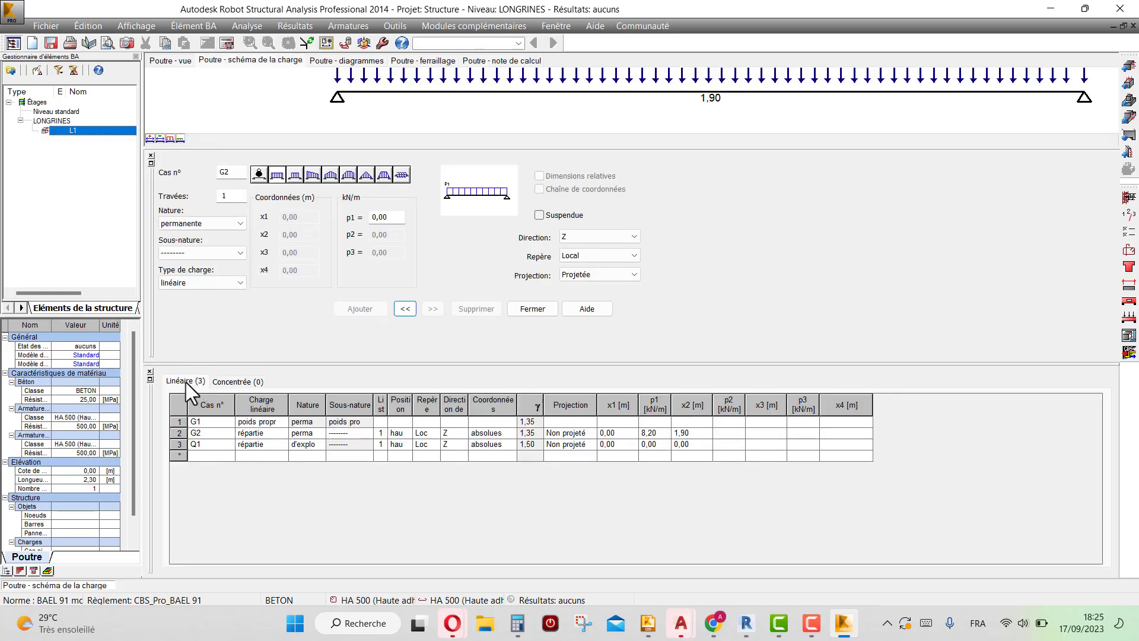
left_click(150, 380)
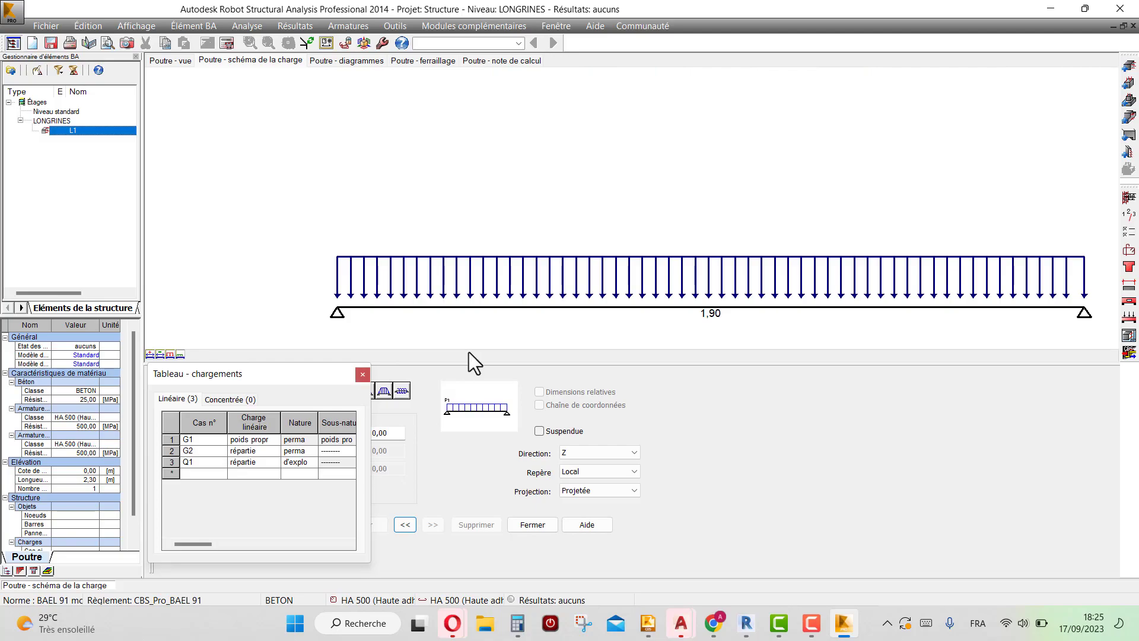
left_click_drag(466, 364, 439, 460)
left_click_drag(219, 376, 468, 286)
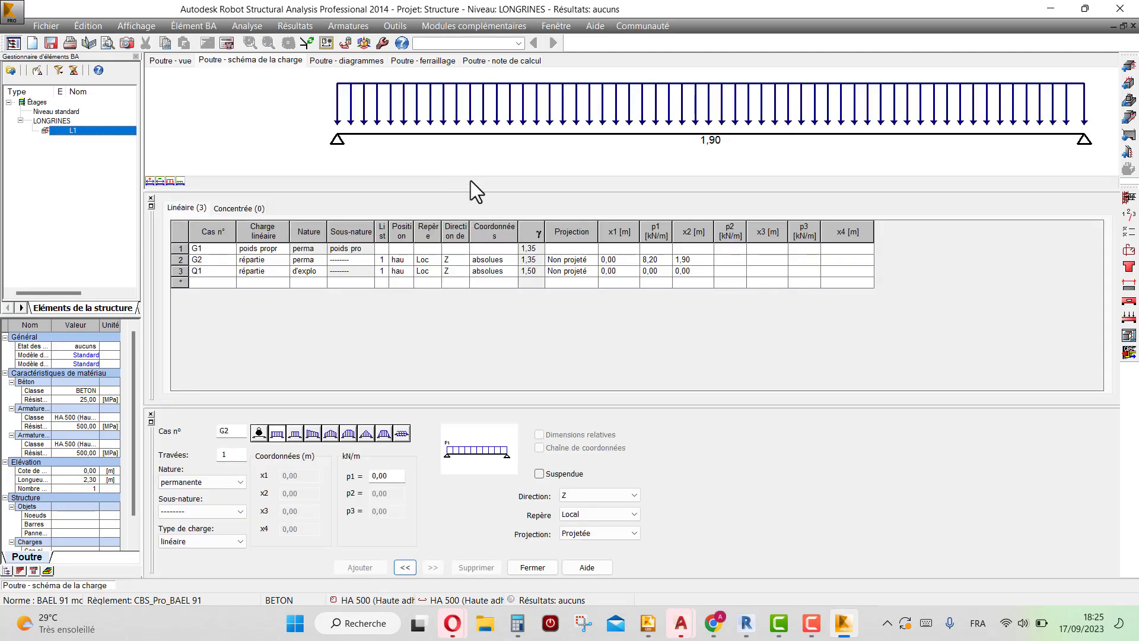
left_click_drag(470, 186, 461, 300)
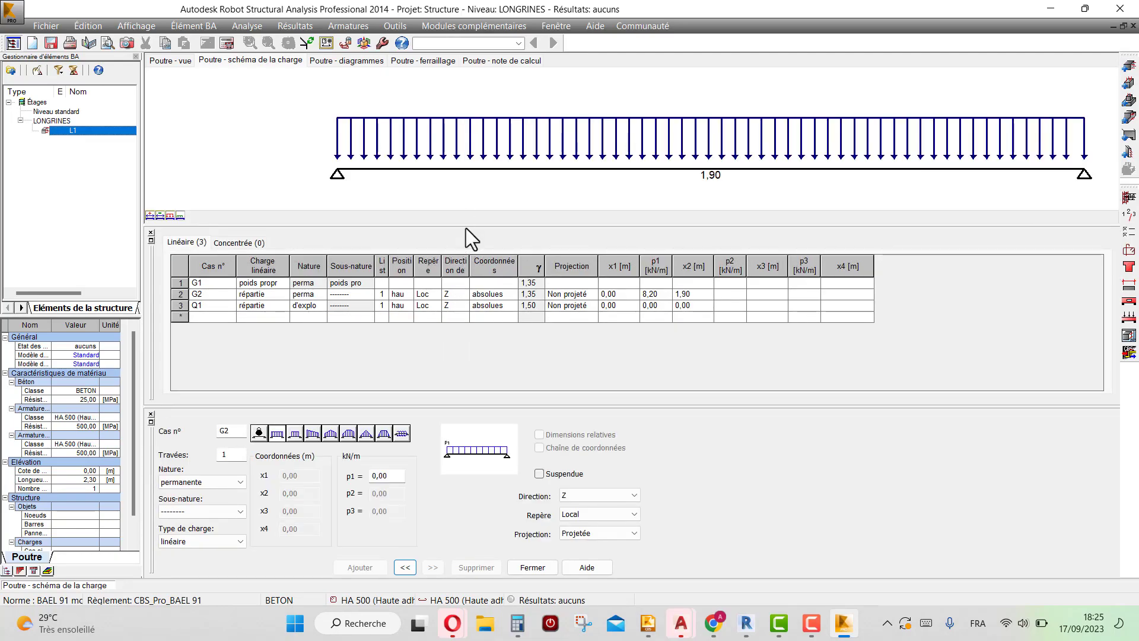
left_click_drag(470, 225, 441, 291)
- Examine load cases G1, G2 and Q1 alongside the LONGRINES plan in Concrete Building Structures, and return to the beam view in Robot
left_click(193, 282)
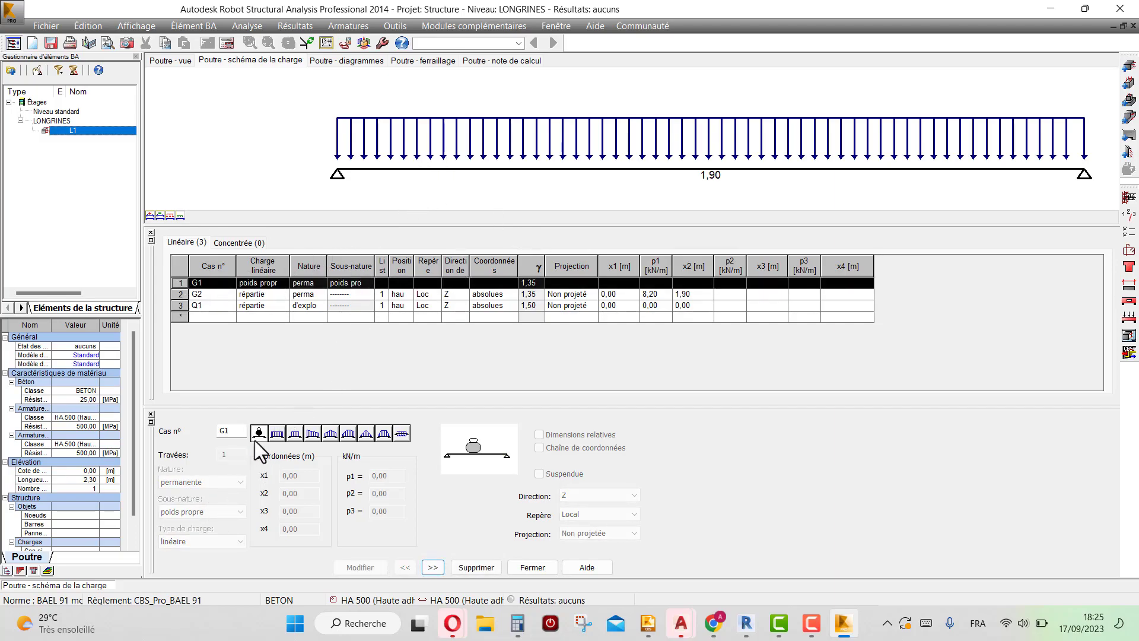
left_click(183, 293)
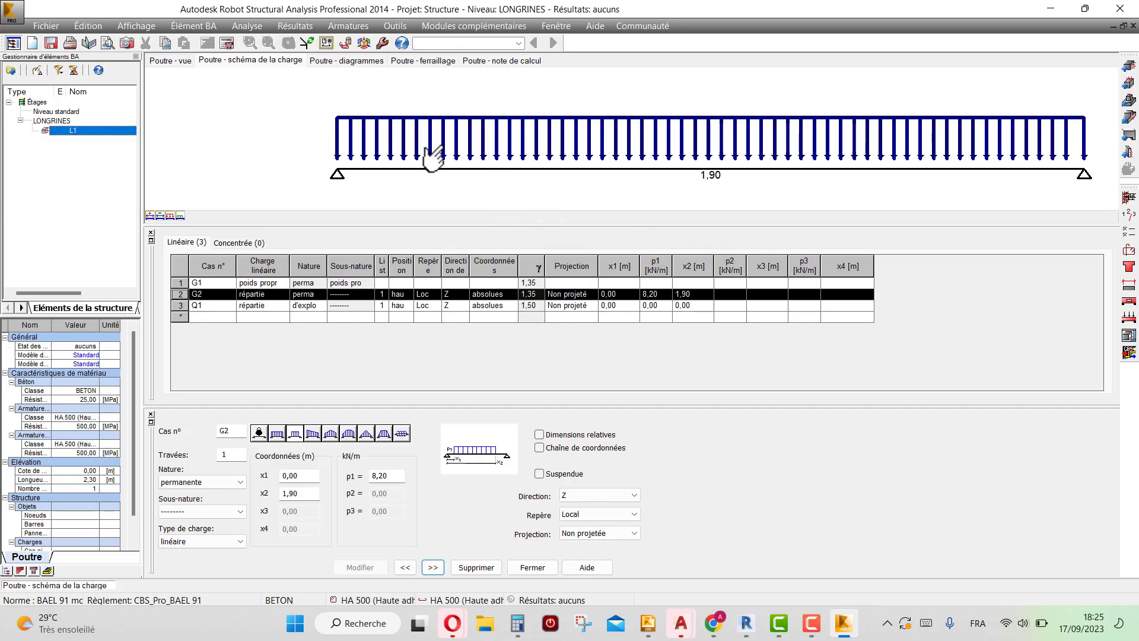
left_click(648, 623)
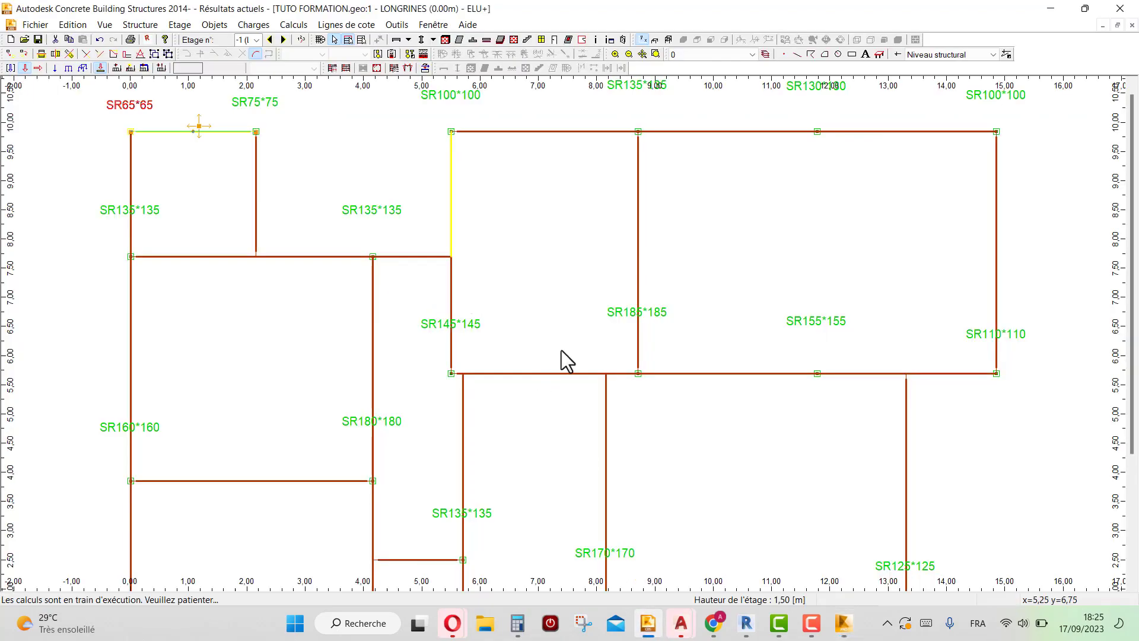
scroll(562, 350, "down", 3)
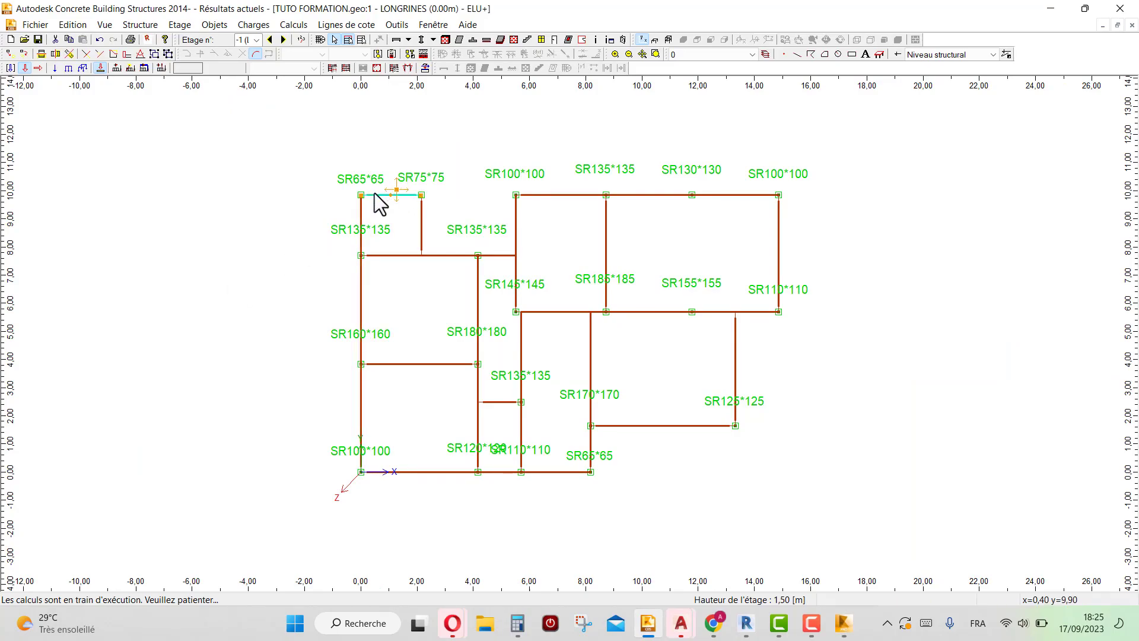
scroll(244, 201, "up", 3)
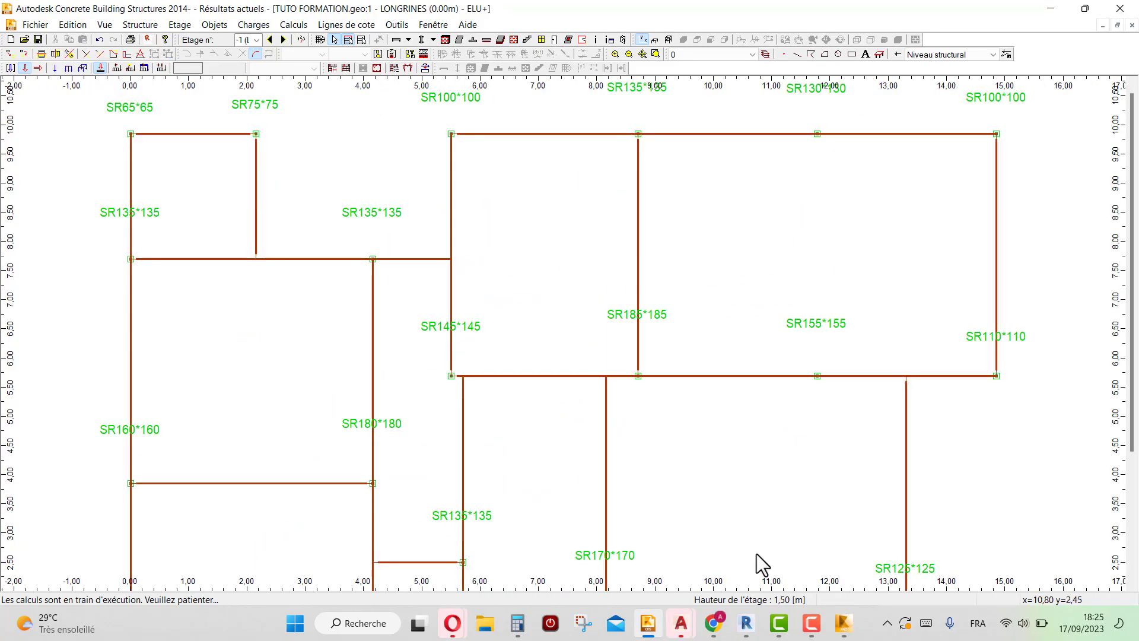
left_click(843, 623)
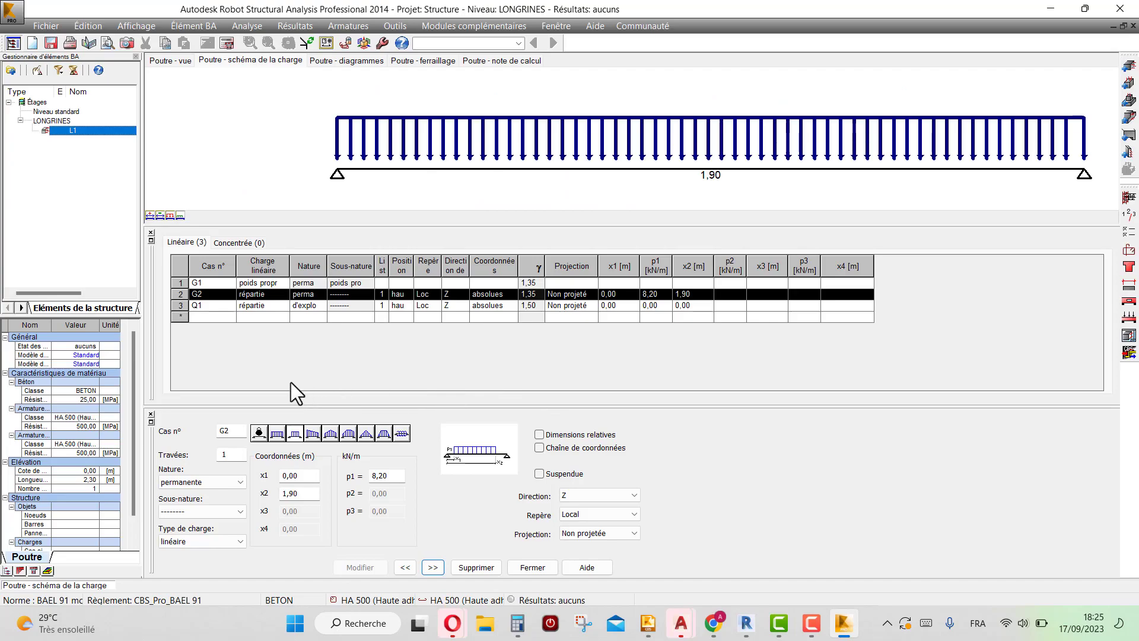
left_click(185, 305)
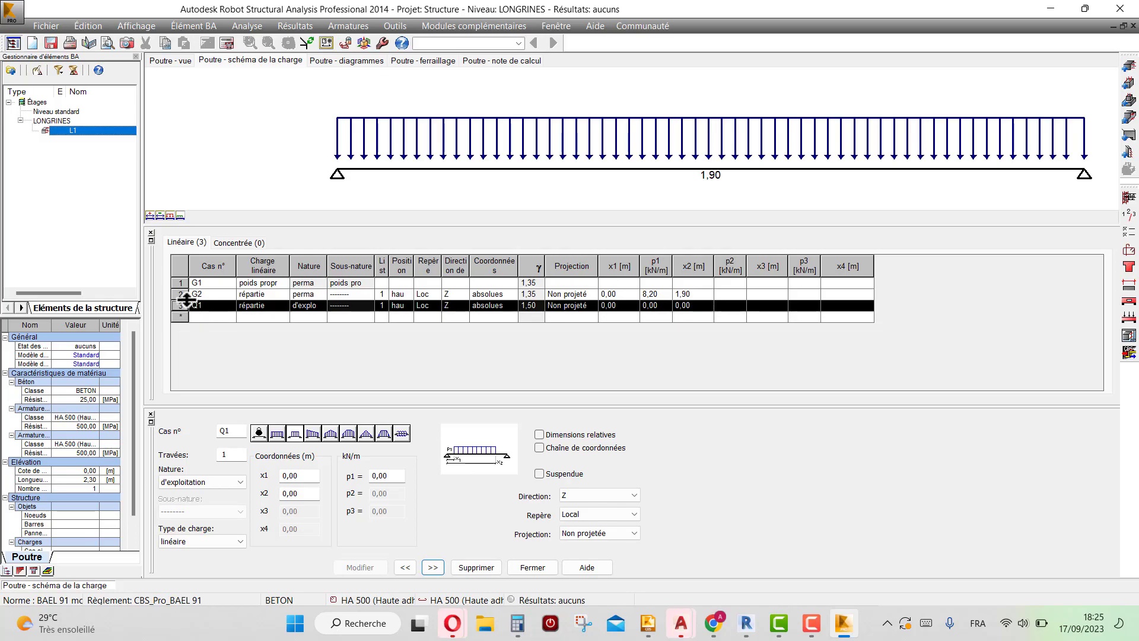
left_click(185, 294)
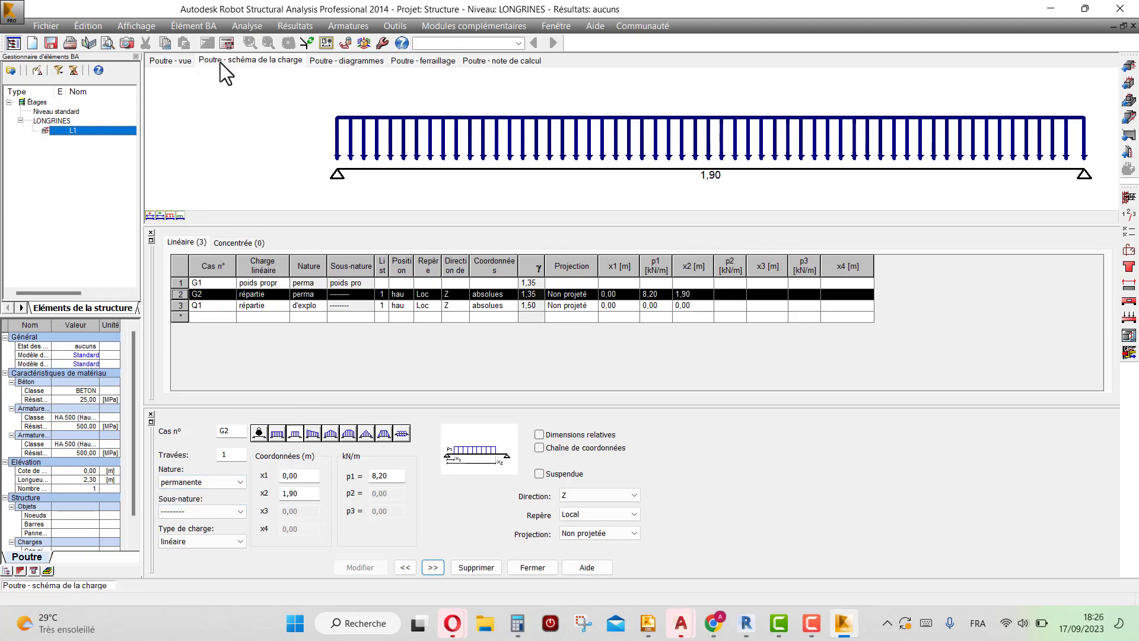
left_click(170, 64)
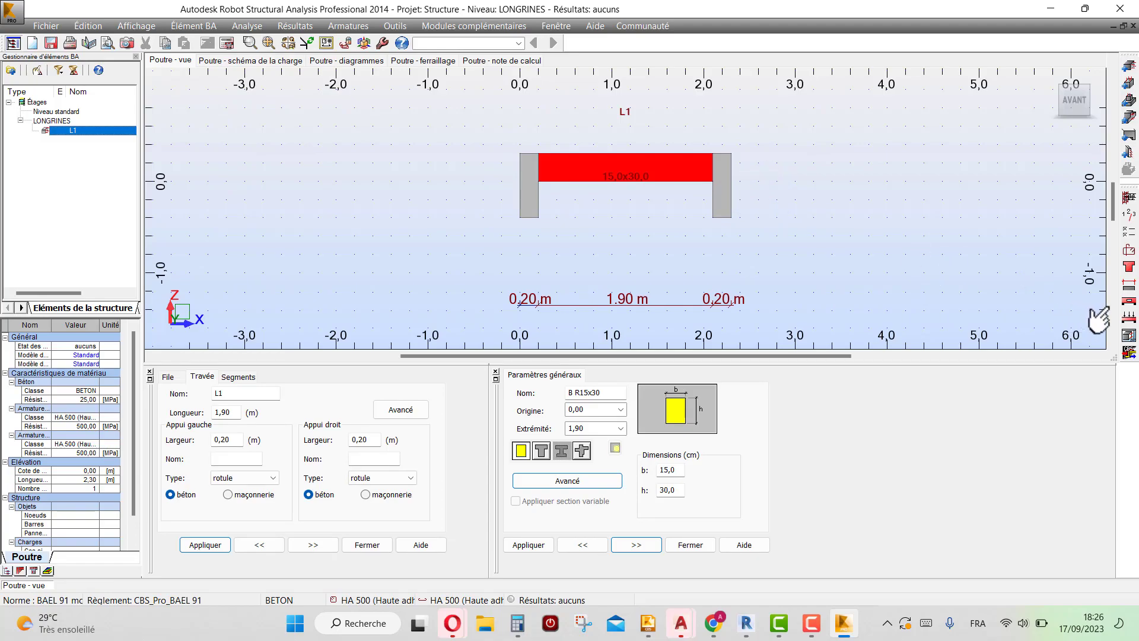
- Review the beam's load definition and the Fissuration choices in Robot's level parameters
left_click(1129, 319)
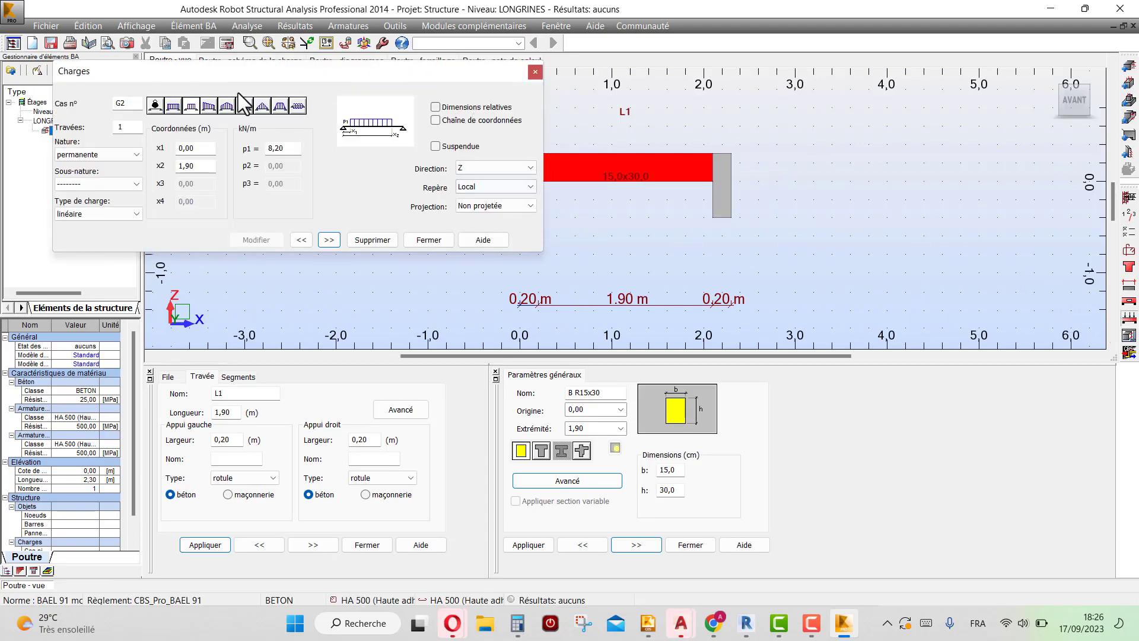
left_click(536, 72)
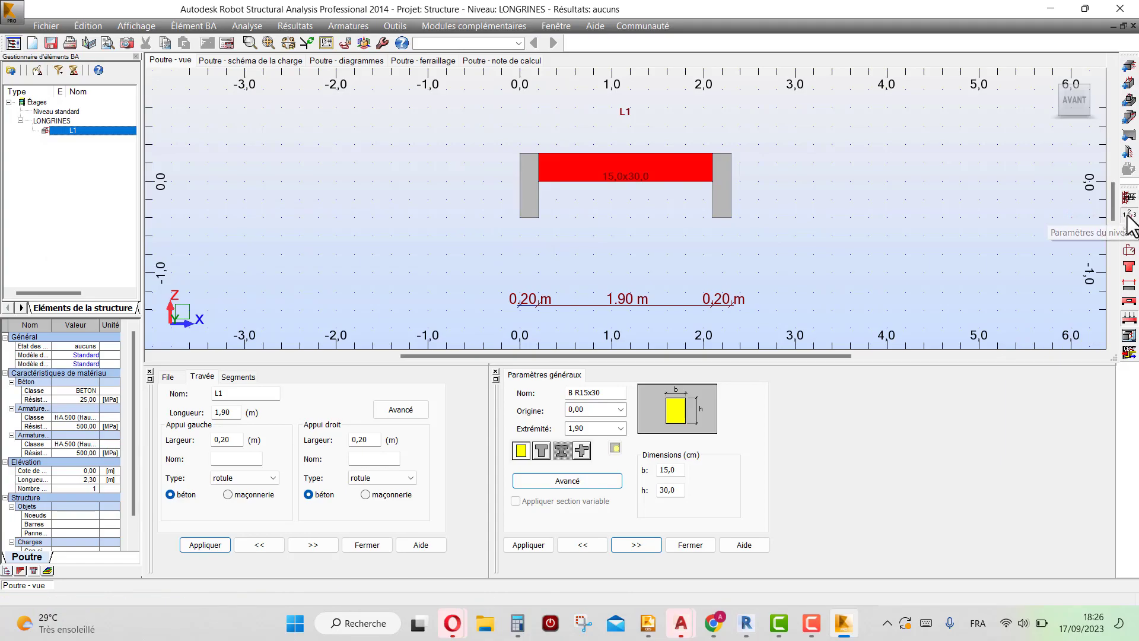
left_click(1127, 219)
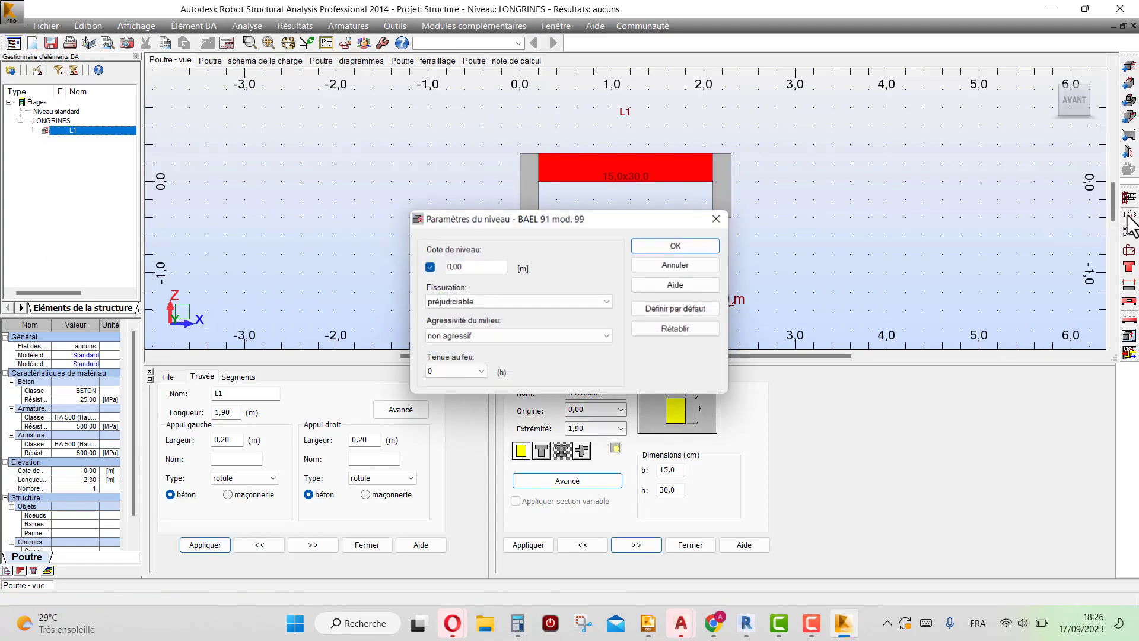
left_click(503, 302)
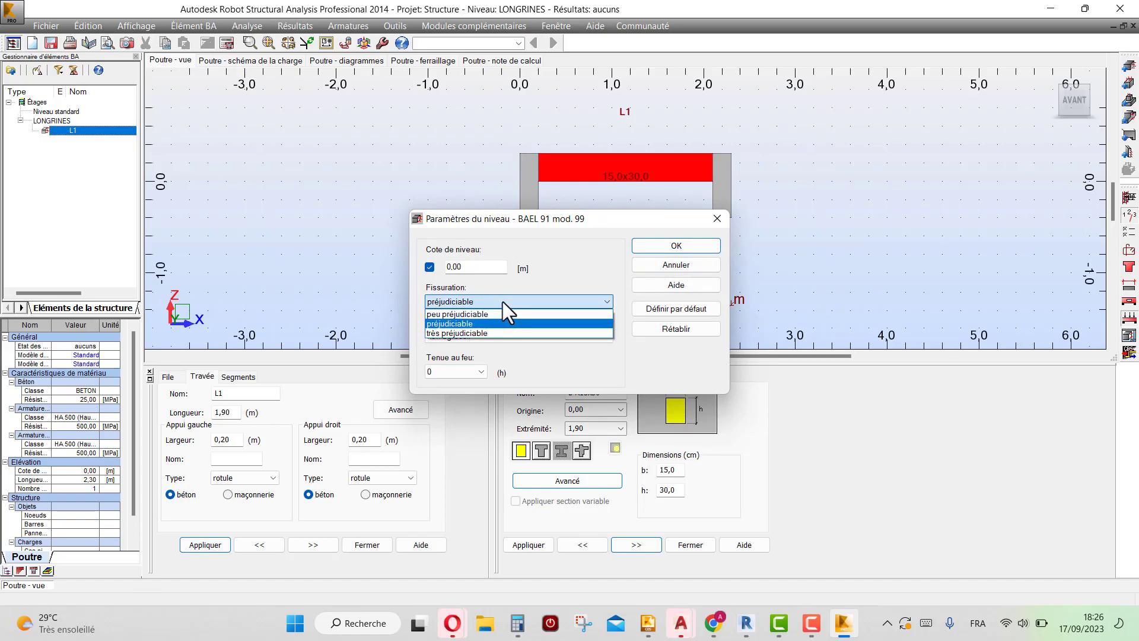
left_click(503, 301)
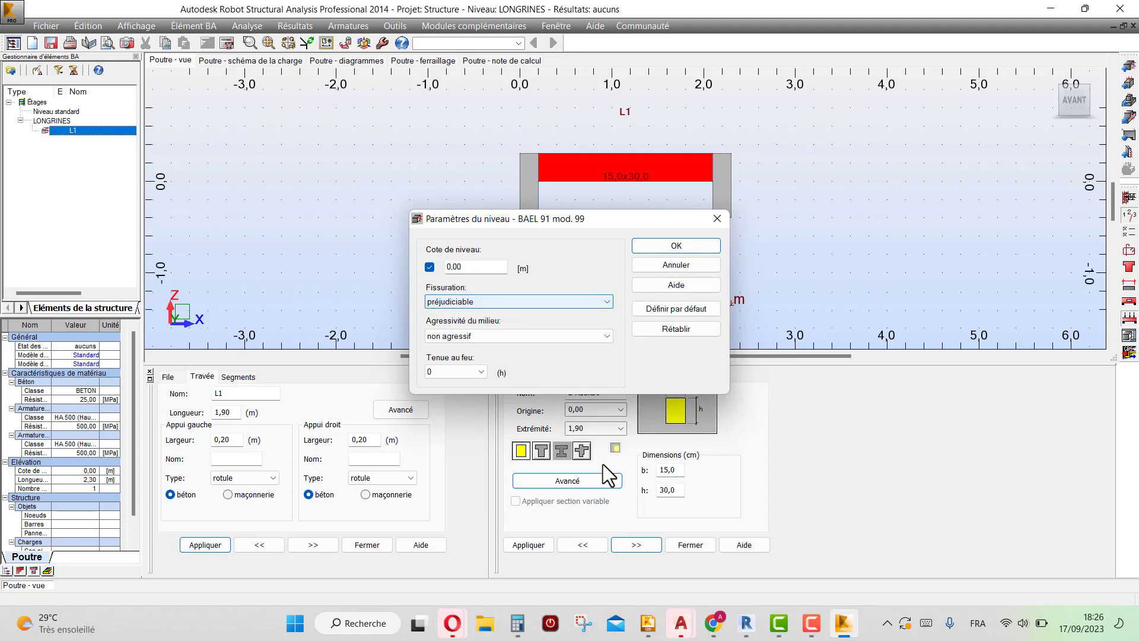
- Check the LONGRINES storey's cracking and exposure parameters in Concrete Building Structures, and return to Robot to accept its level parameters
left_click(647, 623)
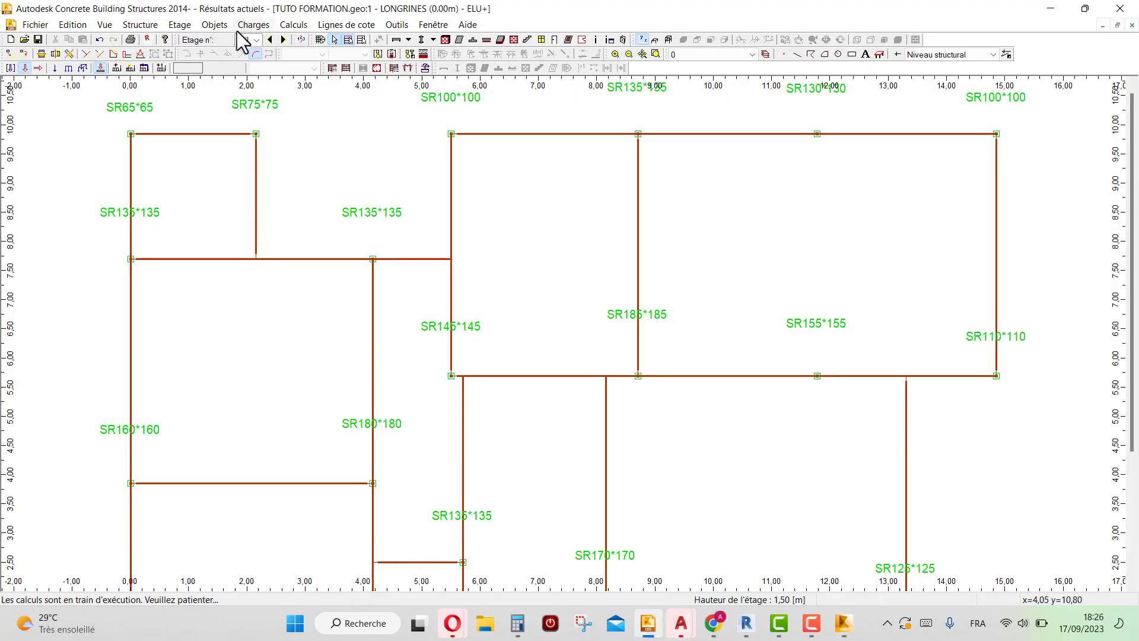
left_click(301, 39)
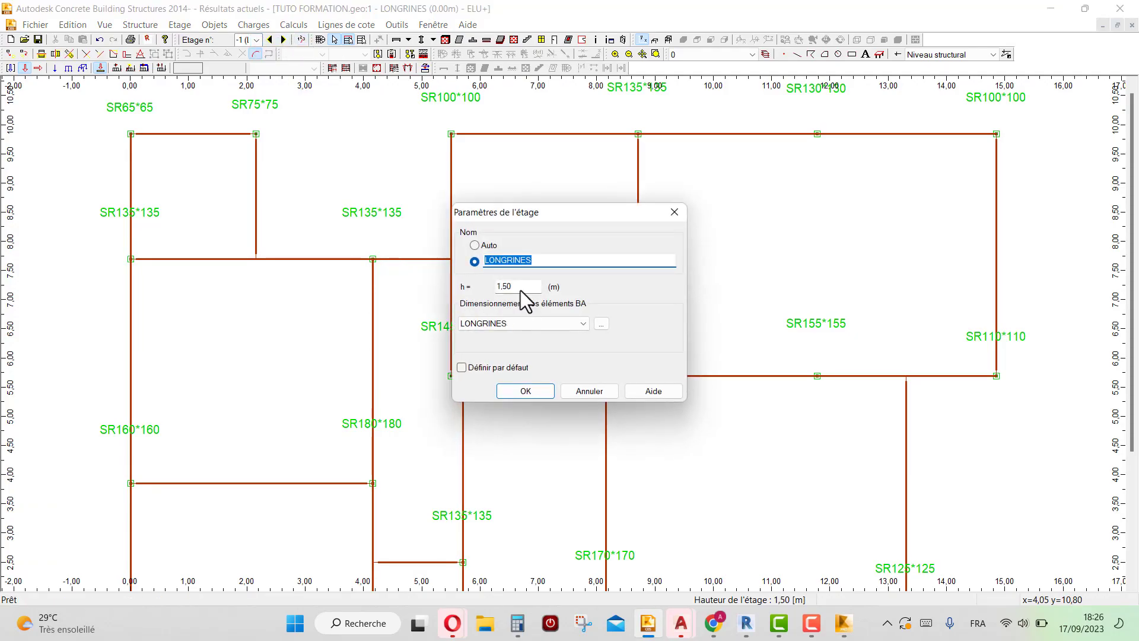
left_click(601, 323)
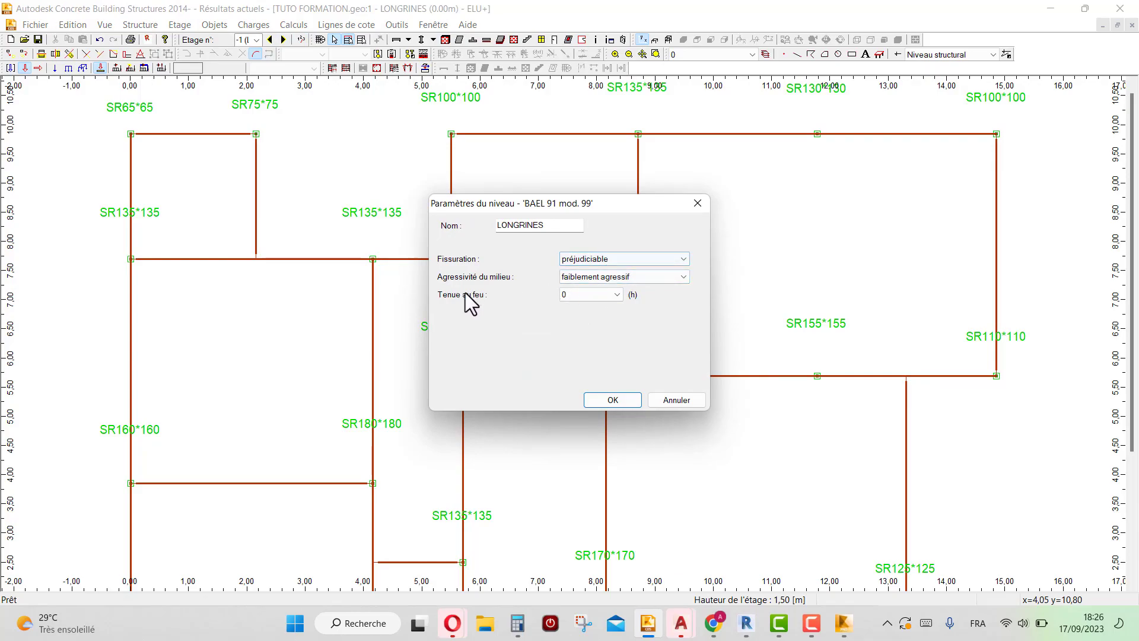
left_click(617, 400)
left_click(677, 350)
left_click(667, 399)
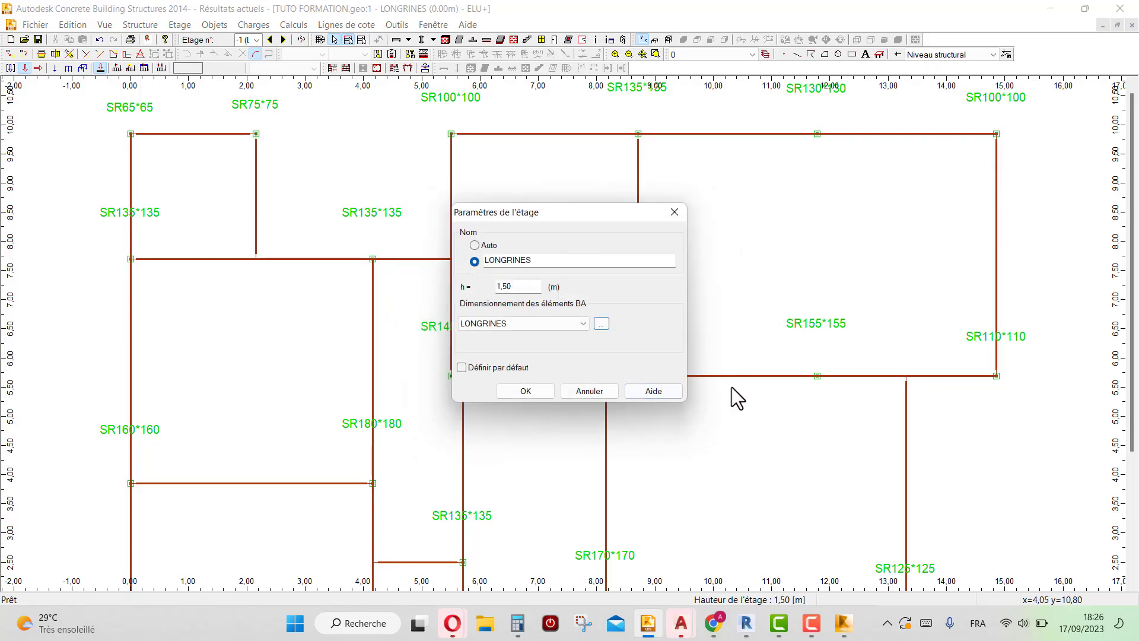
left_click(600, 397)
left_click(844, 623)
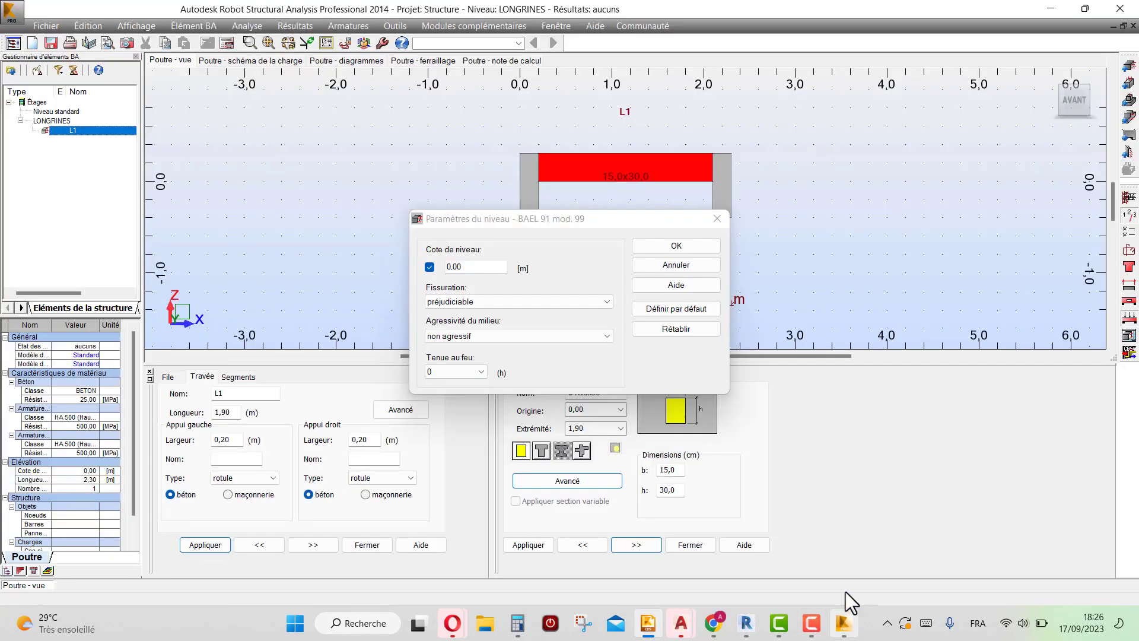
left_click(677, 247)
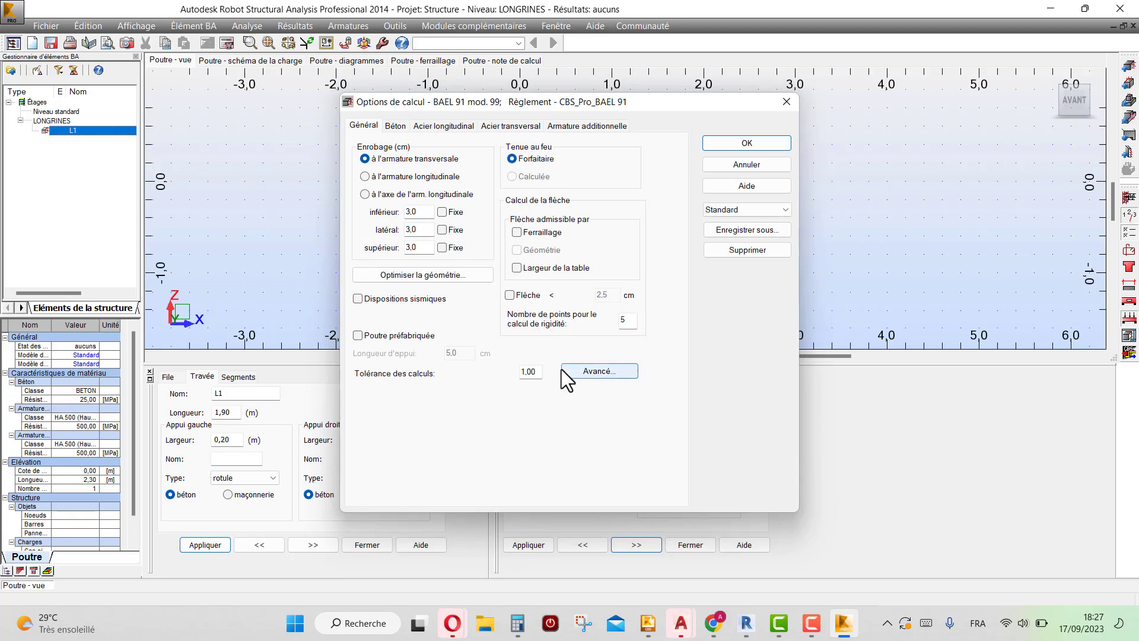
- Set the moment on rotule-type edge supports to 0 in the advanced calculation options
left_click(579, 371)
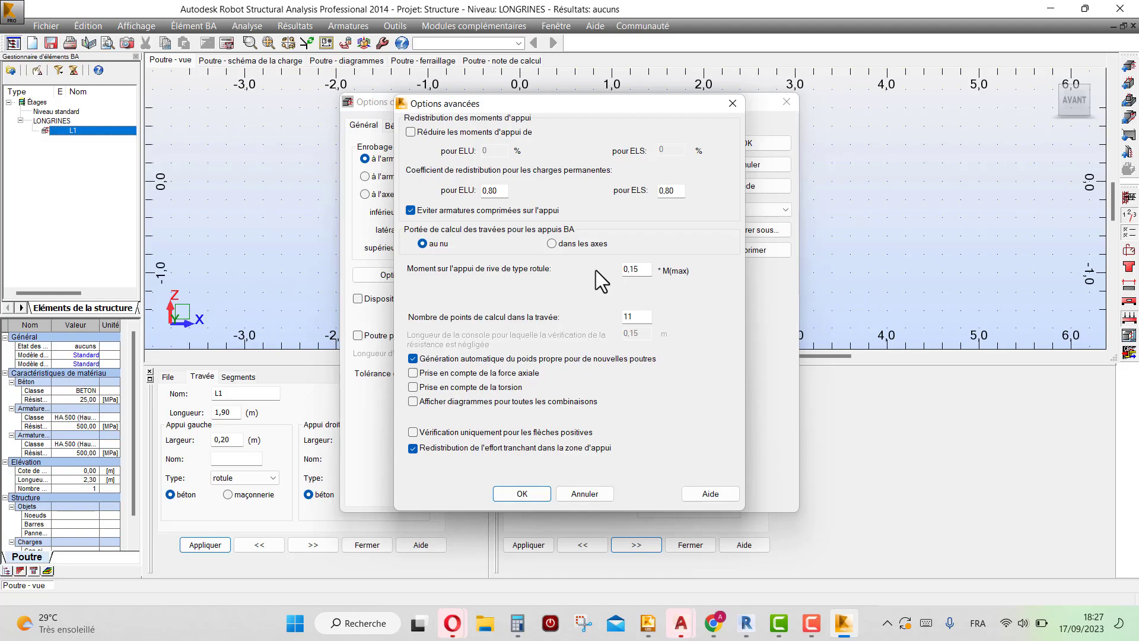
double_click(635, 269)
type("0")
left_click(520, 496)
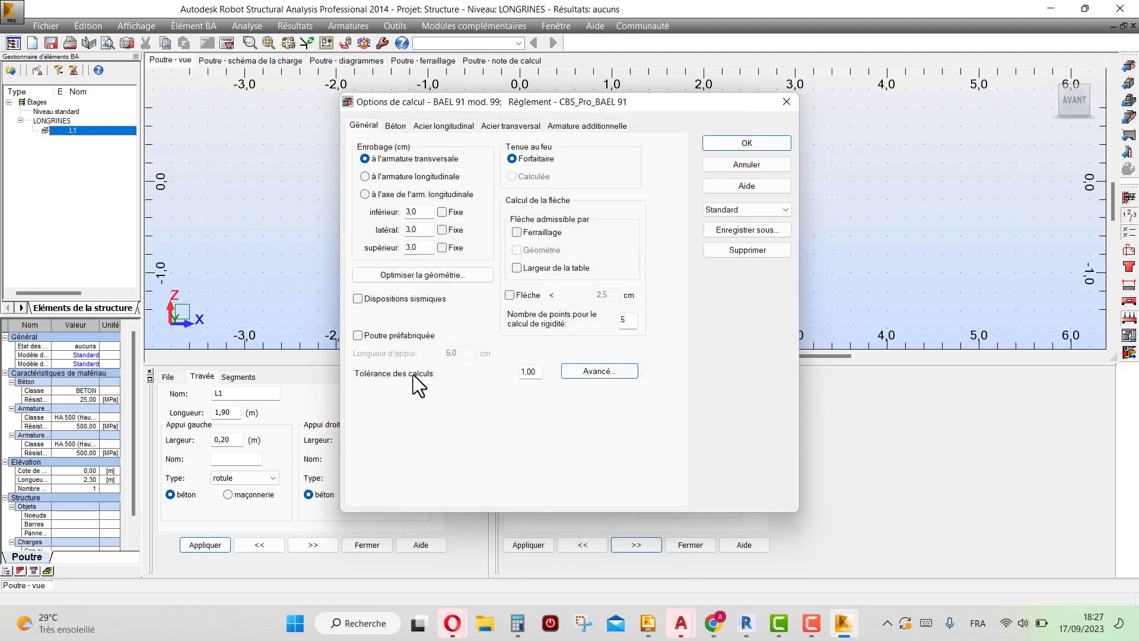
- Try BETON30 as the concrete in the calculation options and set it back to BETON
left_click(397, 127)
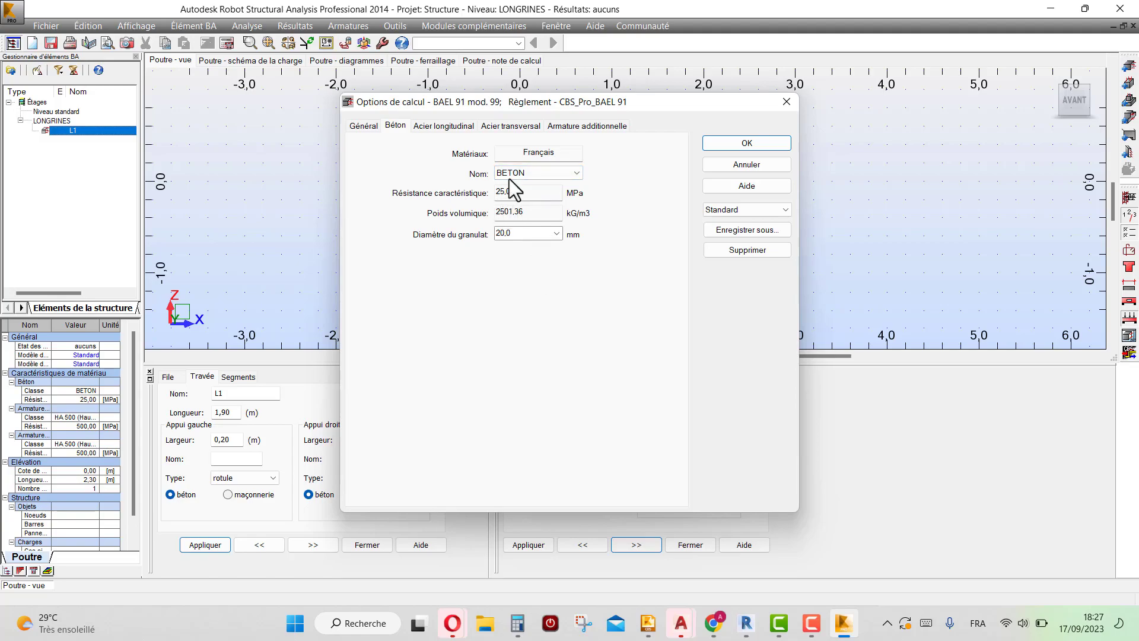
left_click(549, 173)
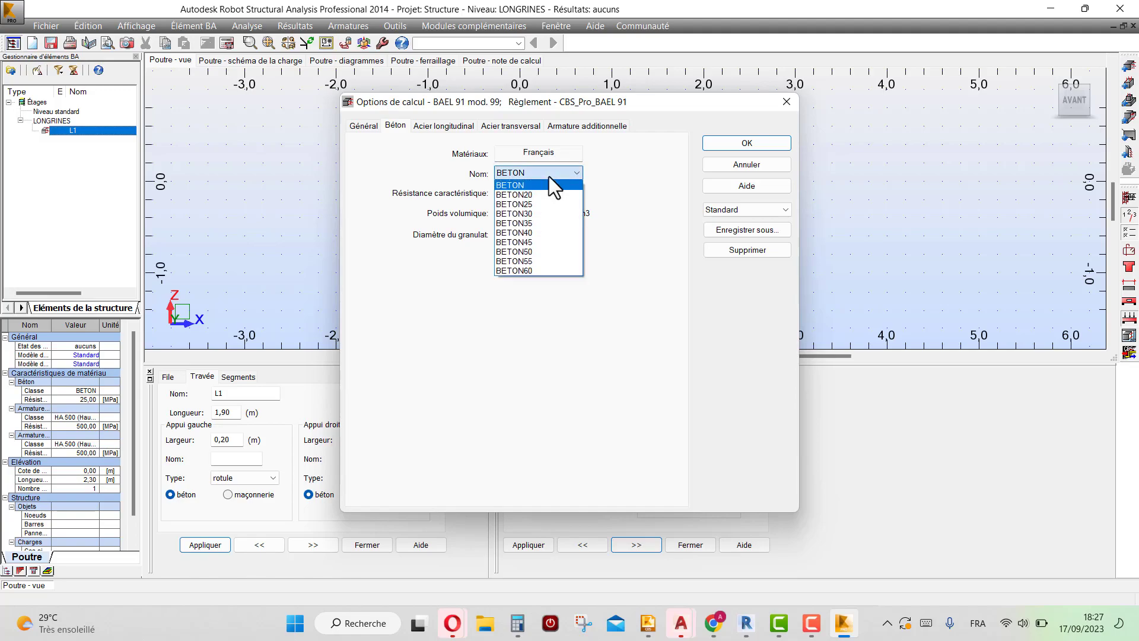
left_click(533, 213)
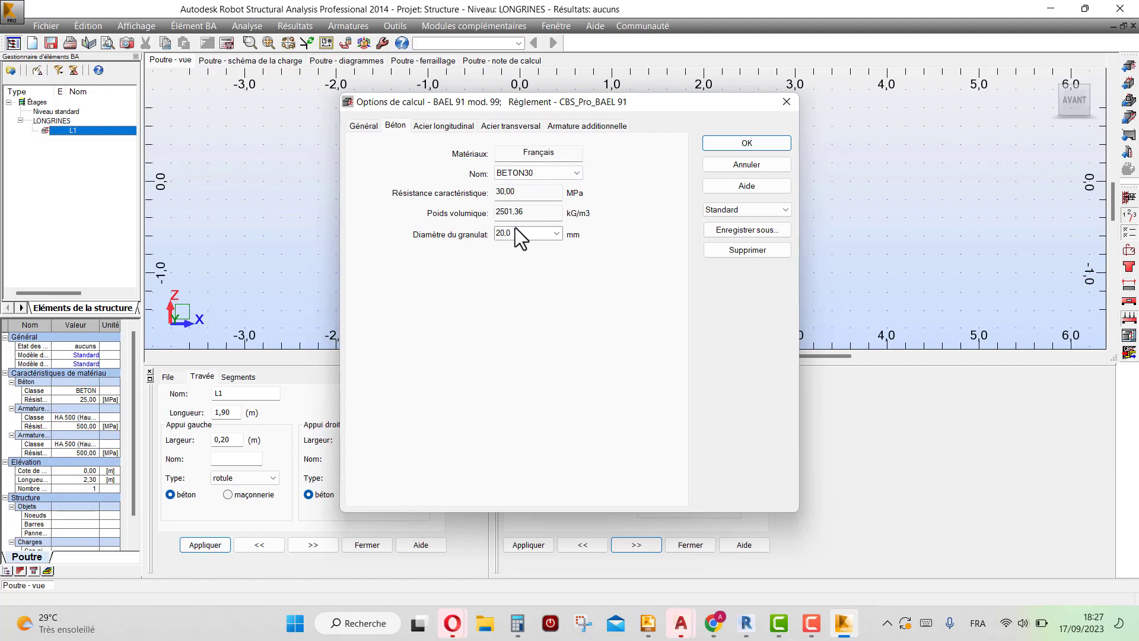
left_click(557, 172)
left_click(537, 186)
- Clear all longitudinal steel diameters and re-enable 8 mm, and limit the transverse steel to diameters 6 and 8 mm
left_click(437, 126)
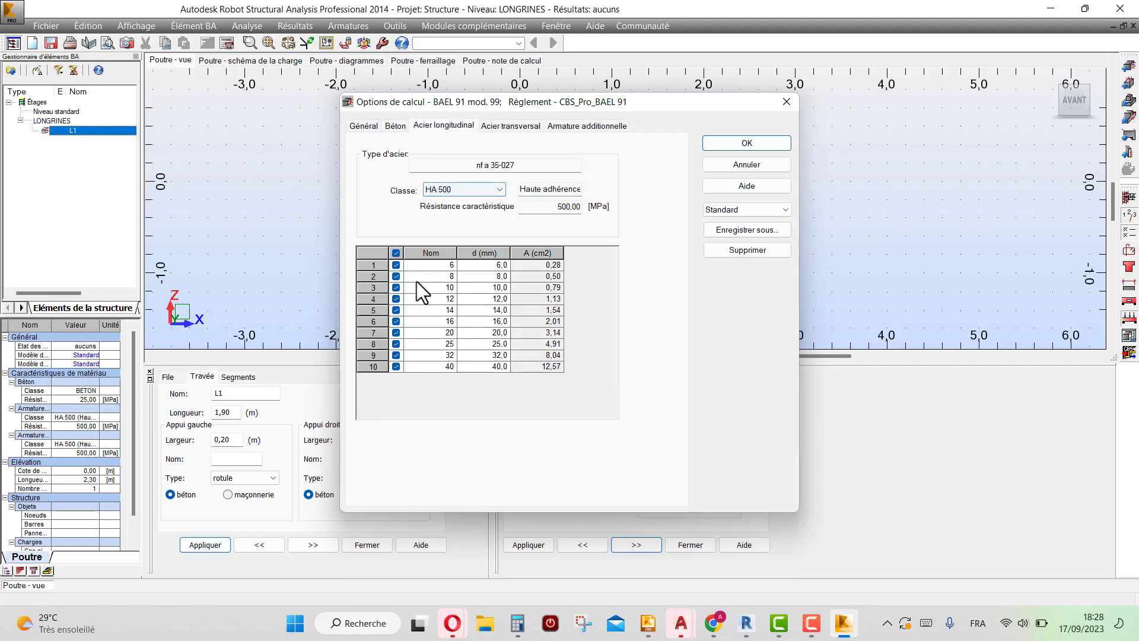
left_click(396, 253)
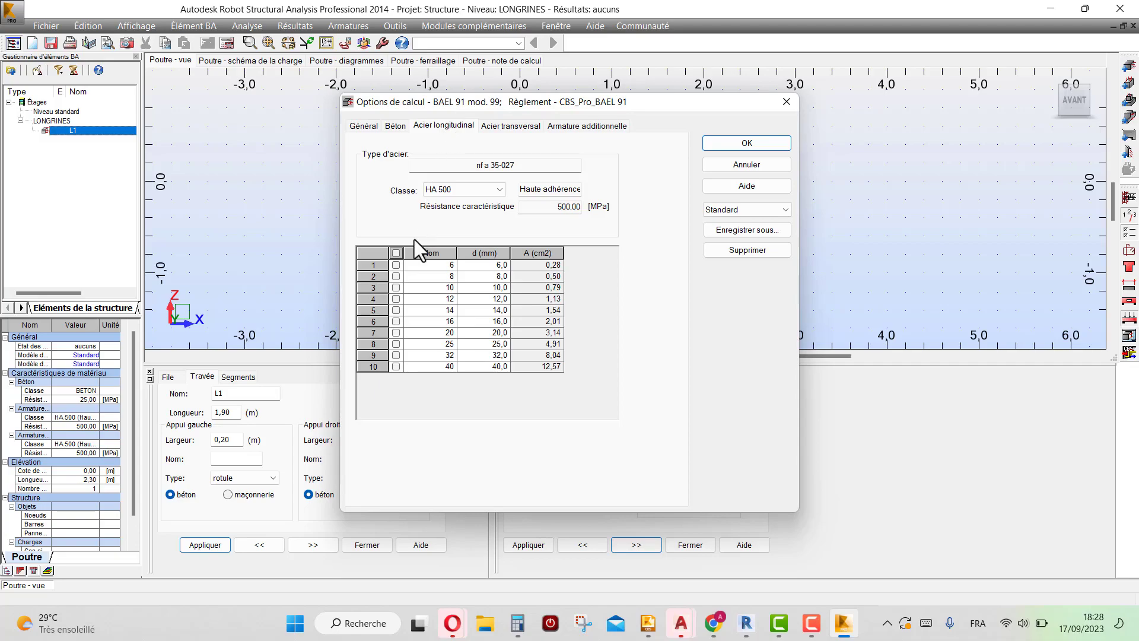
left_click(396, 276)
left_click(525, 123)
left_click(396, 254)
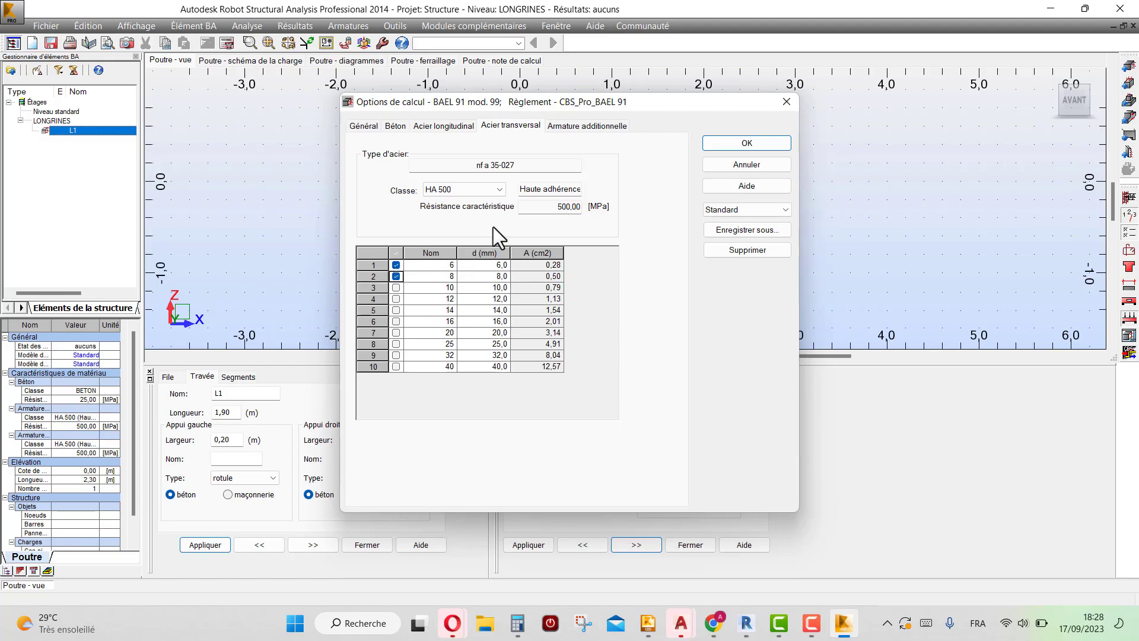
- Limit the additional reinforcement to bar diameters 8 and 10 mm
left_click(586, 126)
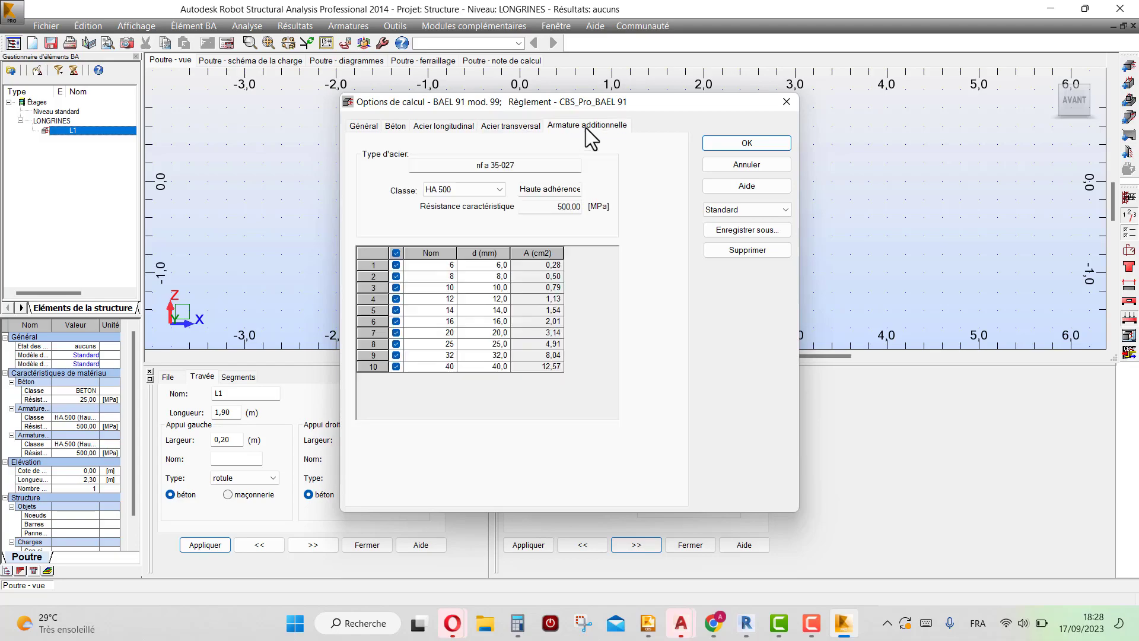
left_click(396, 253)
left_click(397, 277)
left_click(395, 287)
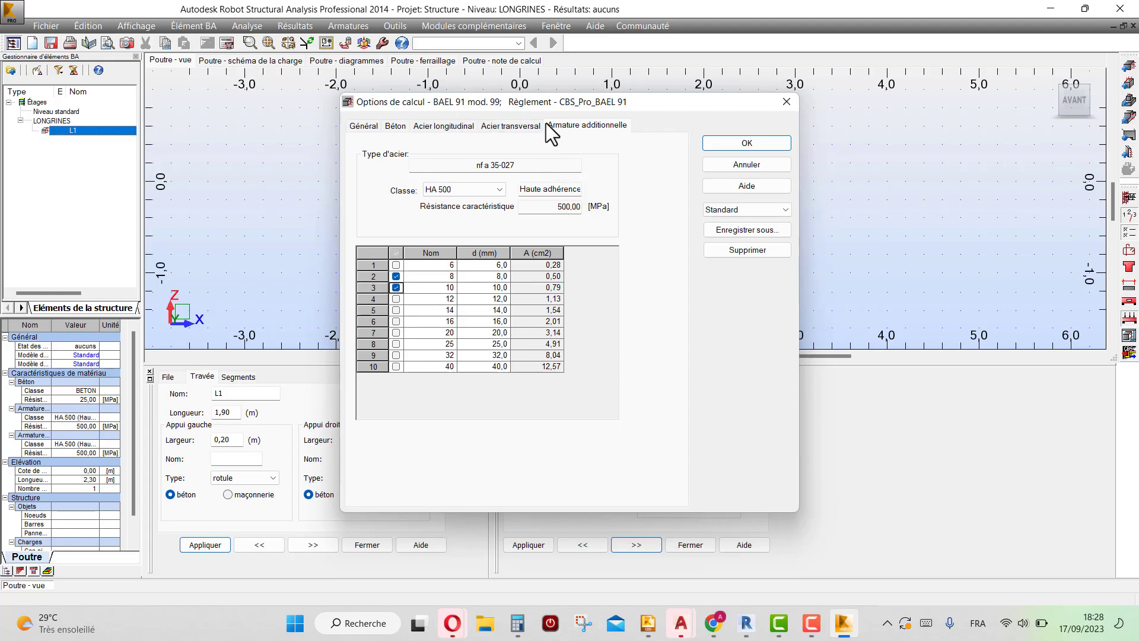
- Save the calculation options as a new model named "formation tuto" and accept them for the beam
left_click(729, 209)
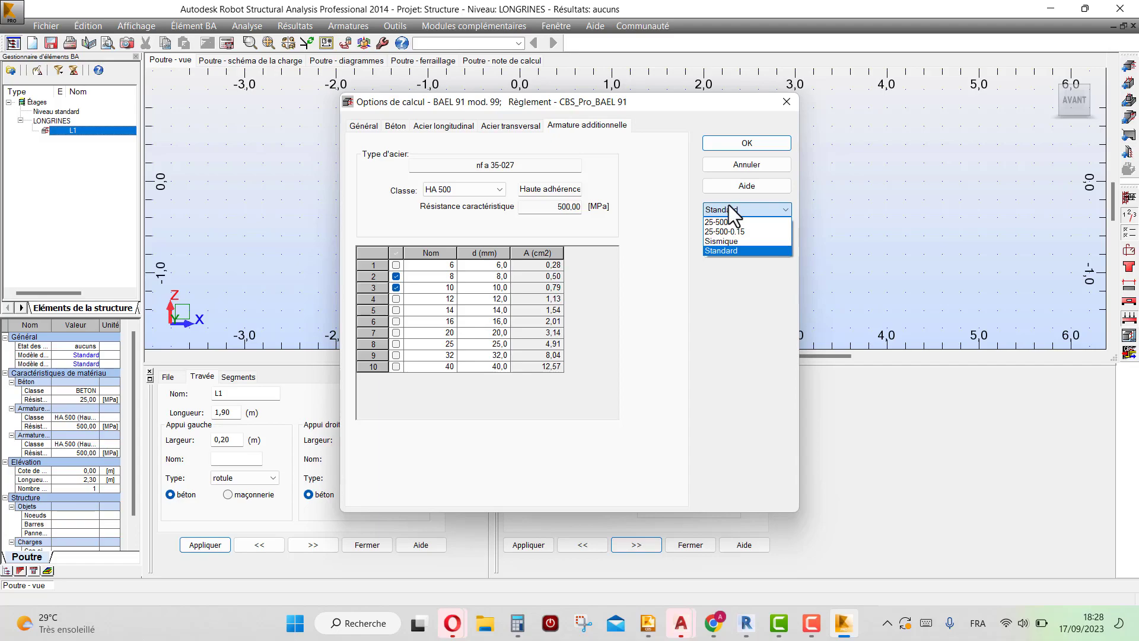
left_click(729, 207)
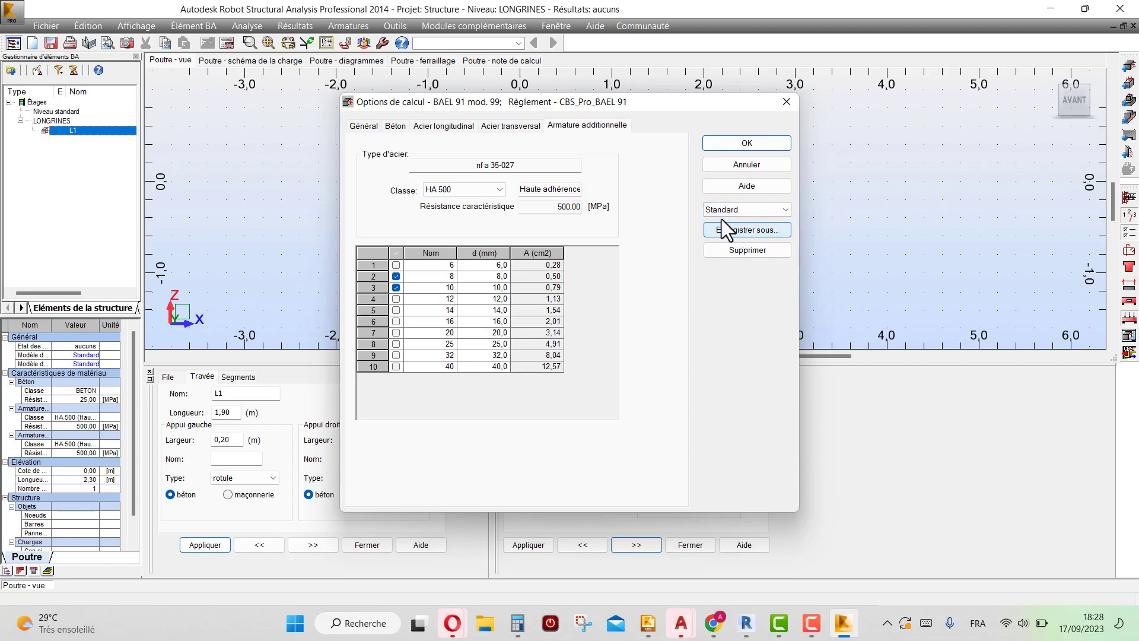
left_click(725, 213)
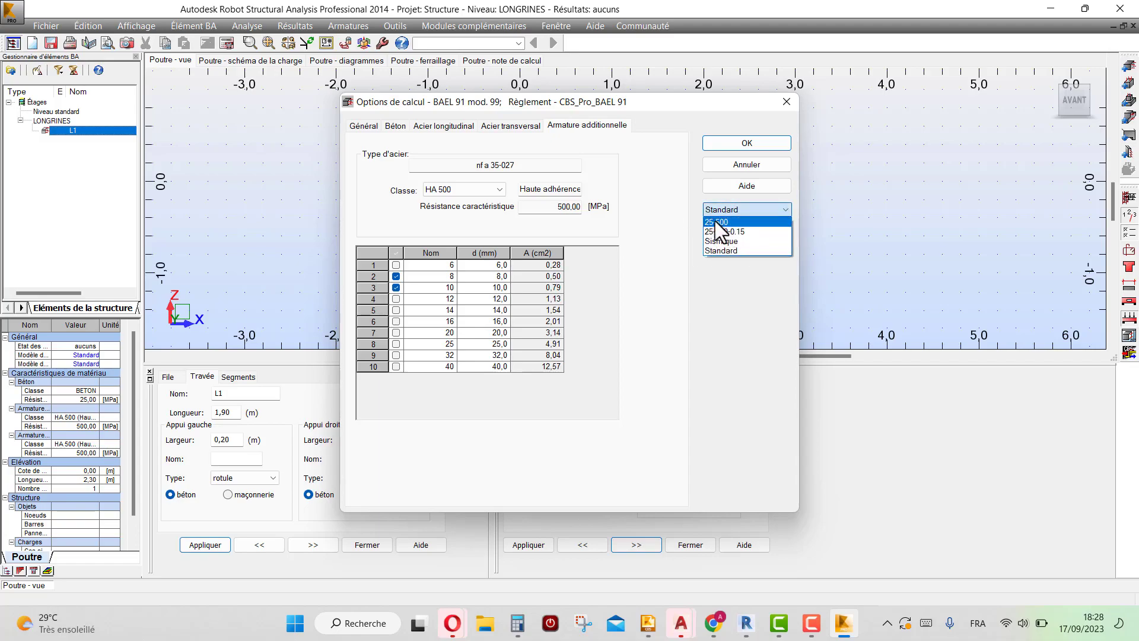
left_click(710, 207)
left_click(730, 207)
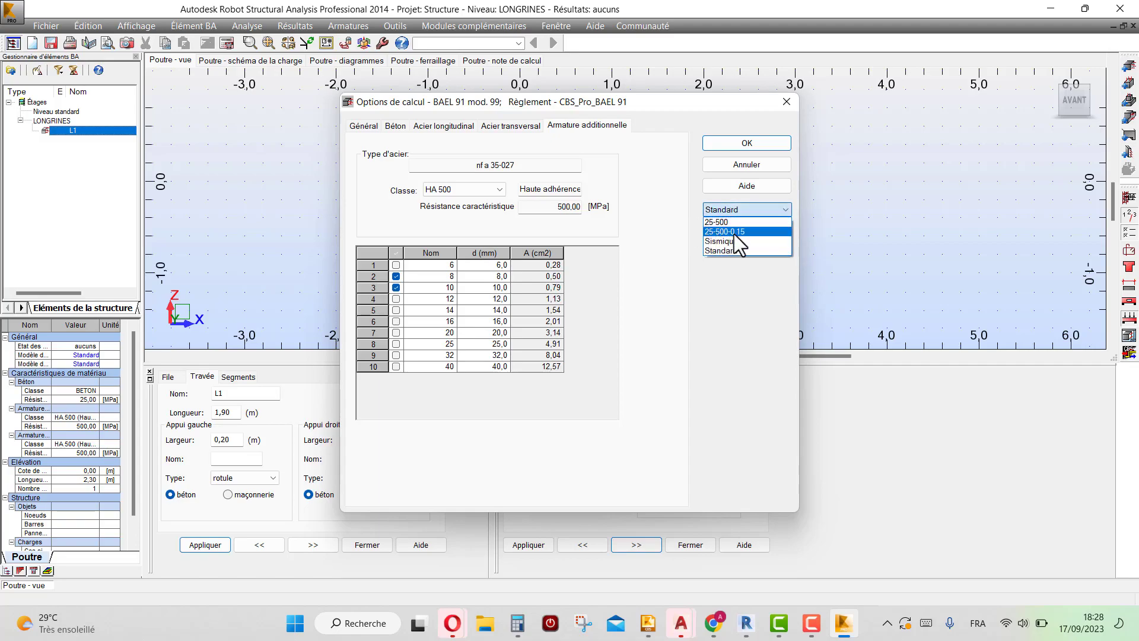
left_click(724, 213)
left_click(728, 233)
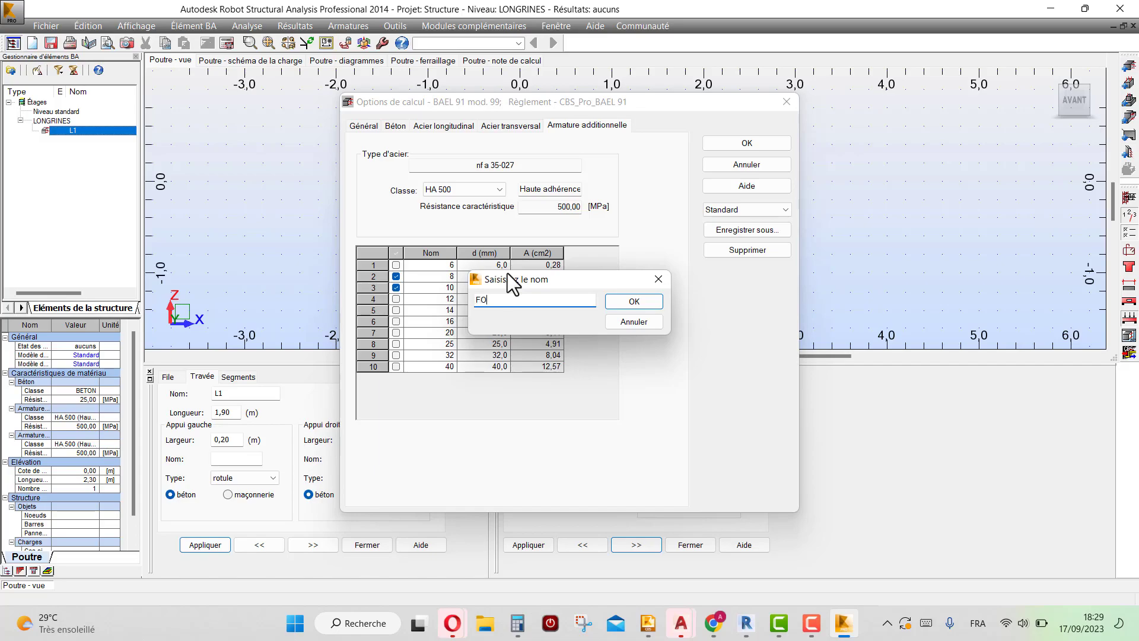
key("BackSpace")
key("Caps_Lock")
type("formation tuto")
left_click(631, 304)
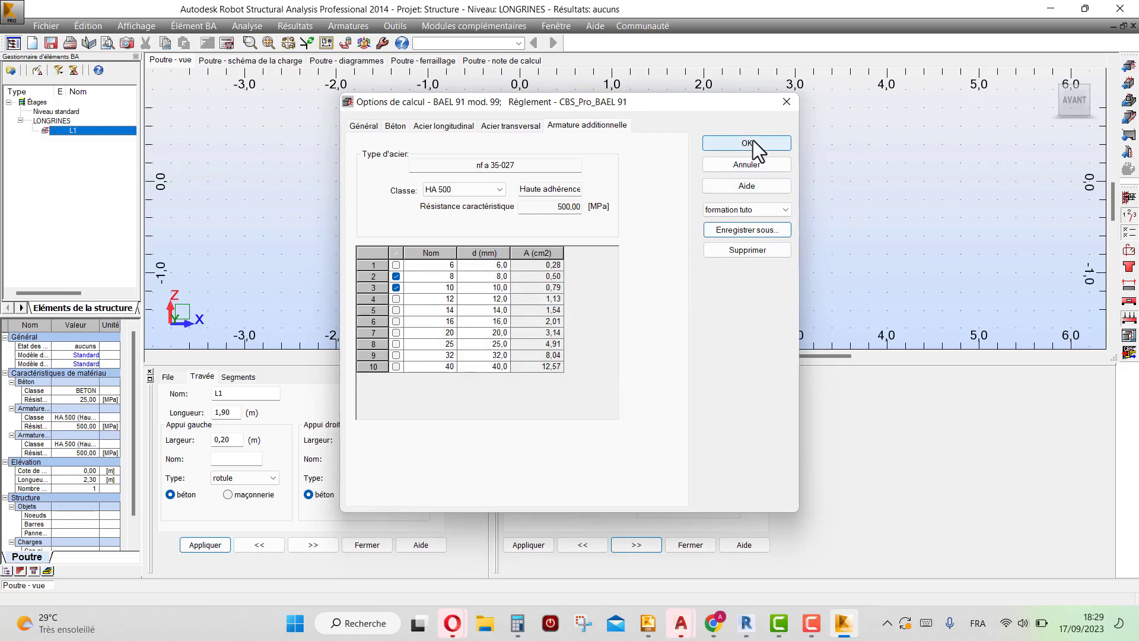
left_click(712, 146)
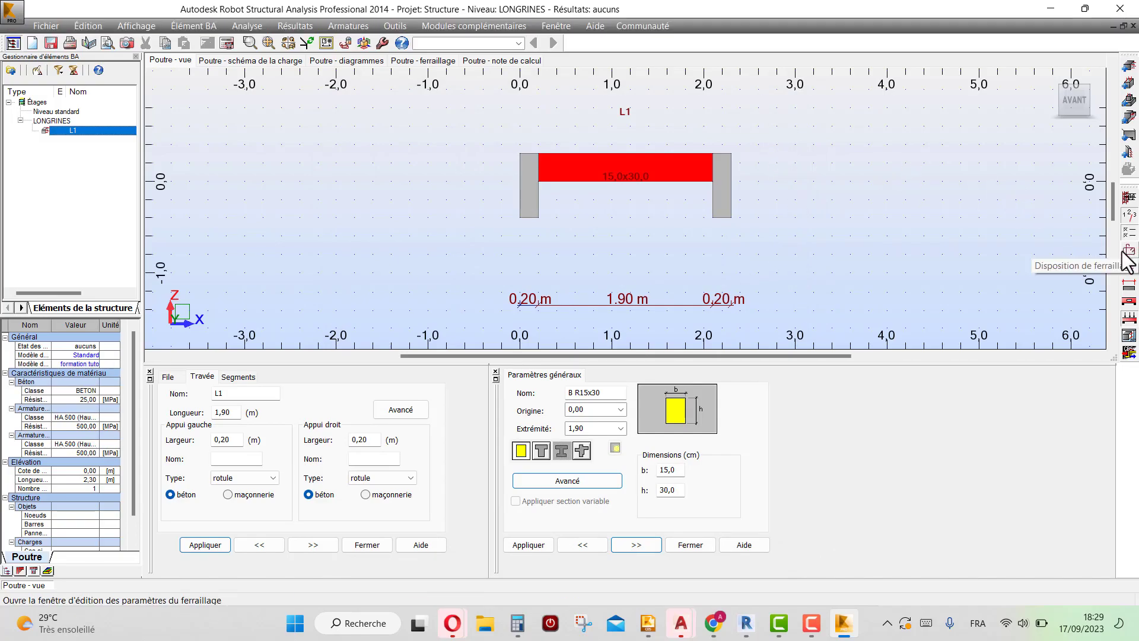
- Set Reprise de bétonnage to Oui and the minimum longitudinal diameter to 8 in the beam's reinforcement layout
left_click(1129, 251)
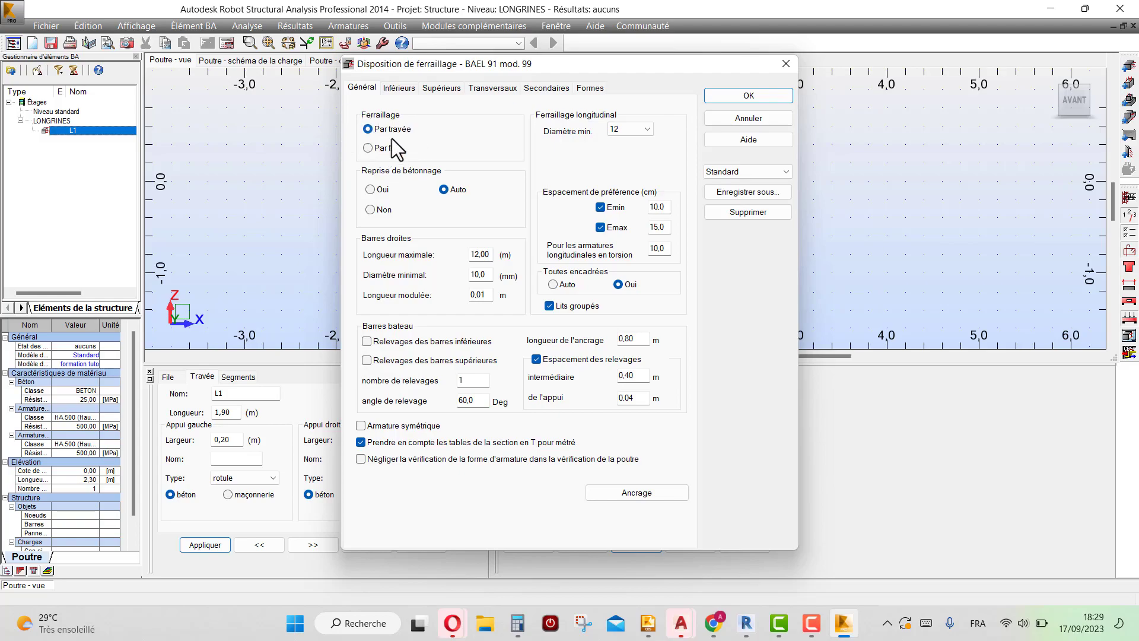
left_click(378, 190)
left_click(621, 127)
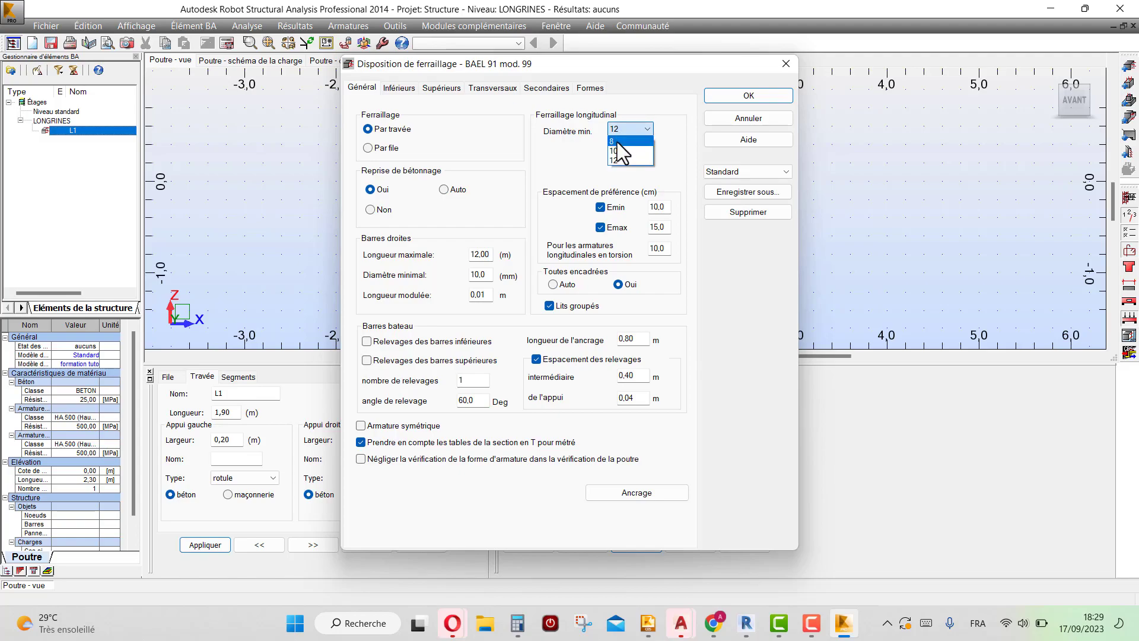
left_click(618, 141)
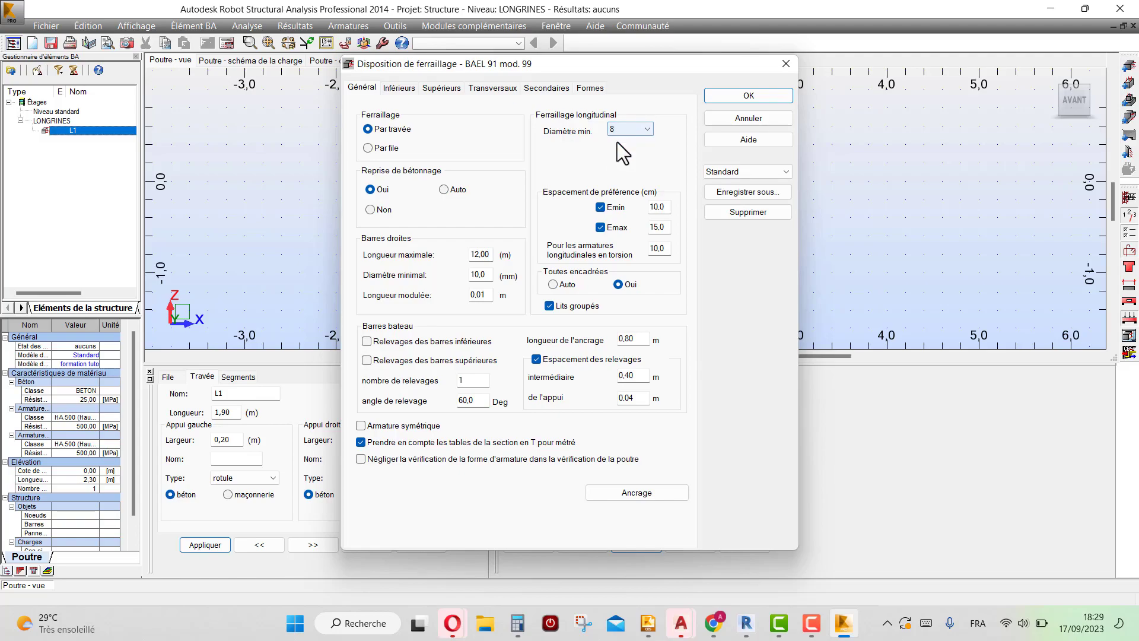
- Set the straight bars' maximum length to 8 m and minimum diameter to 8 mm, and accept the lower-bar anchorage settings
double_click(482, 254)
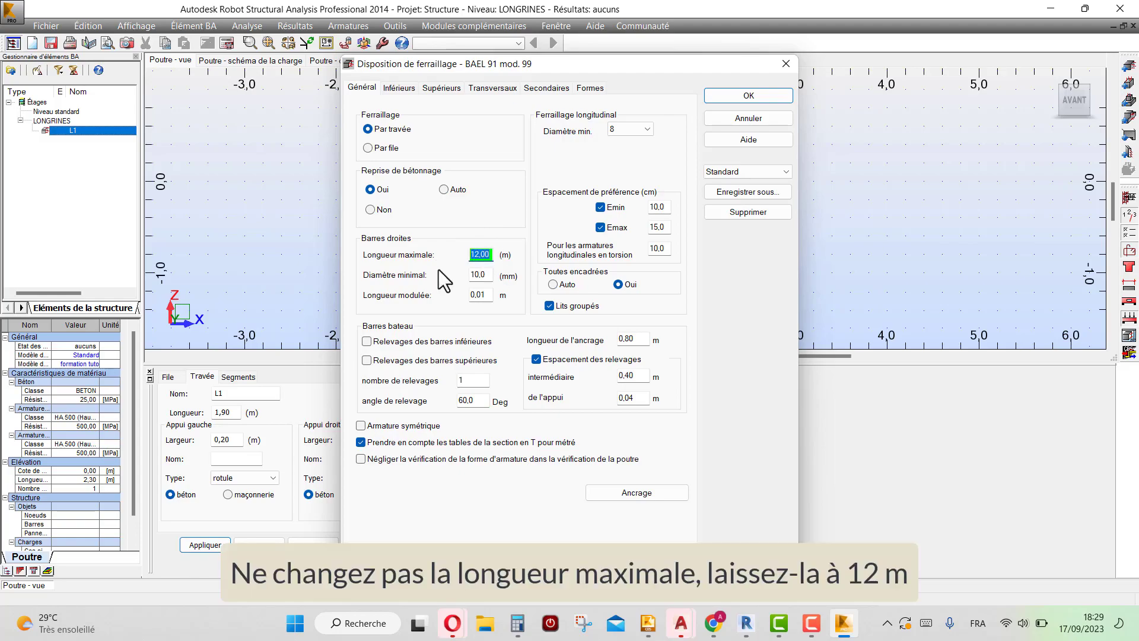
type("8")
double_click(493, 293)
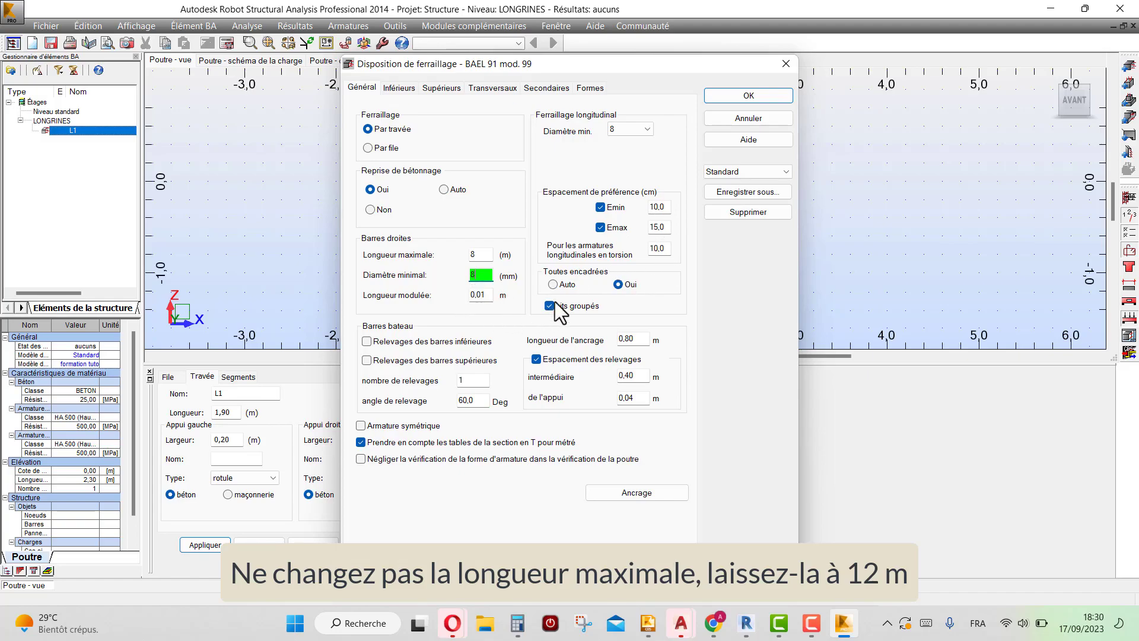
left_click(630, 497)
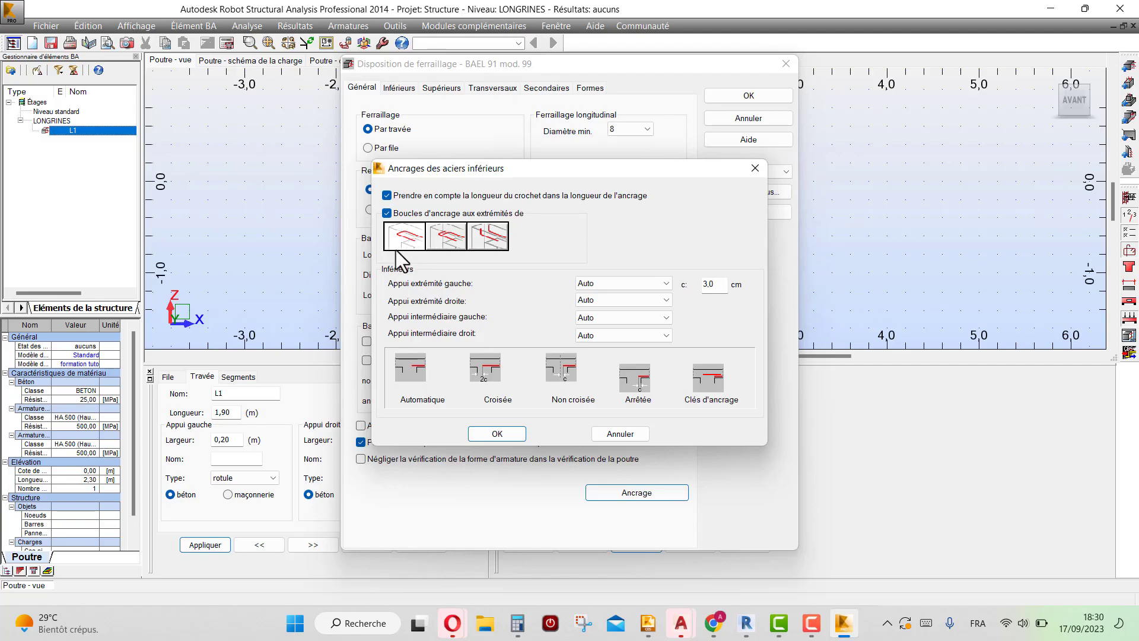
left_click(504, 431)
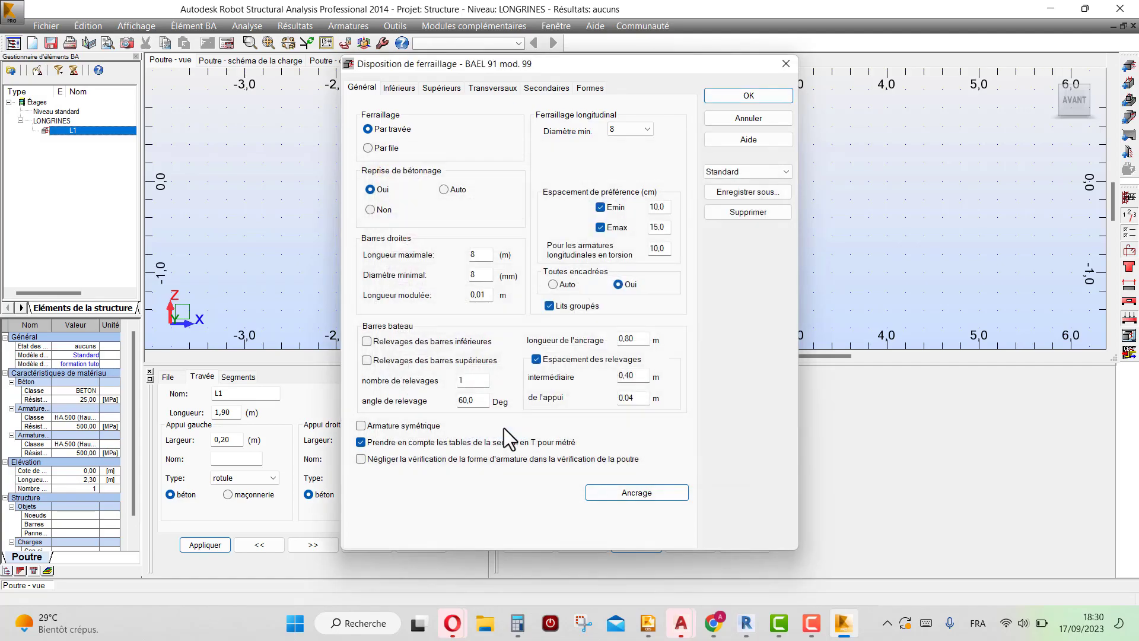
- Try a maximum of 6 layers for the lower reinforcement, restoring the maximum to 4
left_click(397, 88)
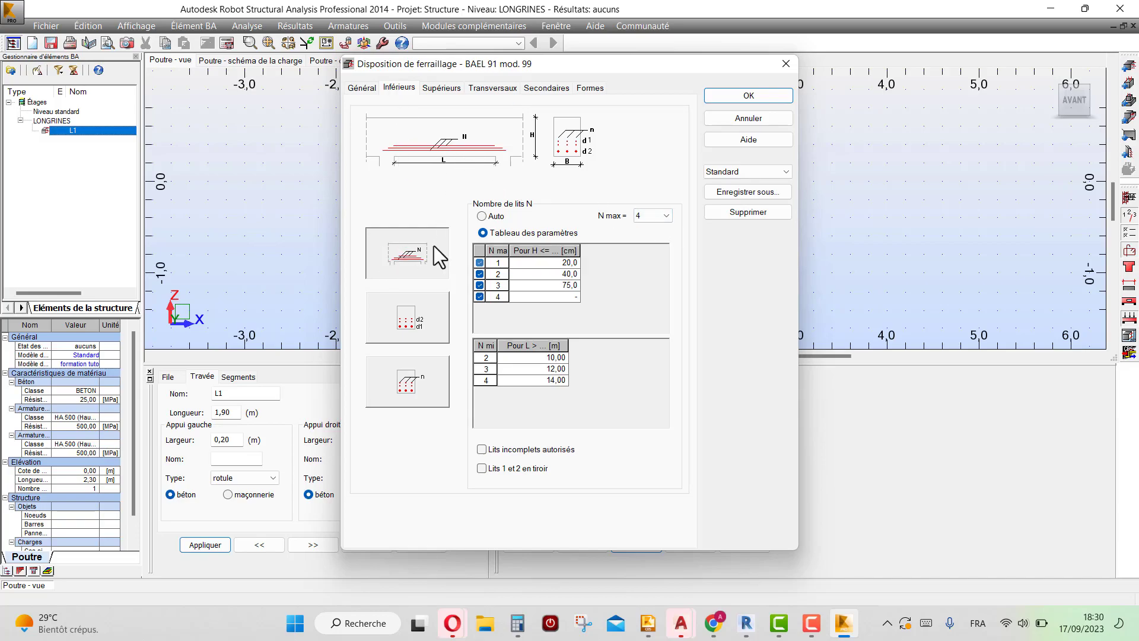
left_click(667, 215)
left_click(666, 215)
left_click(665, 215)
left_click(647, 280)
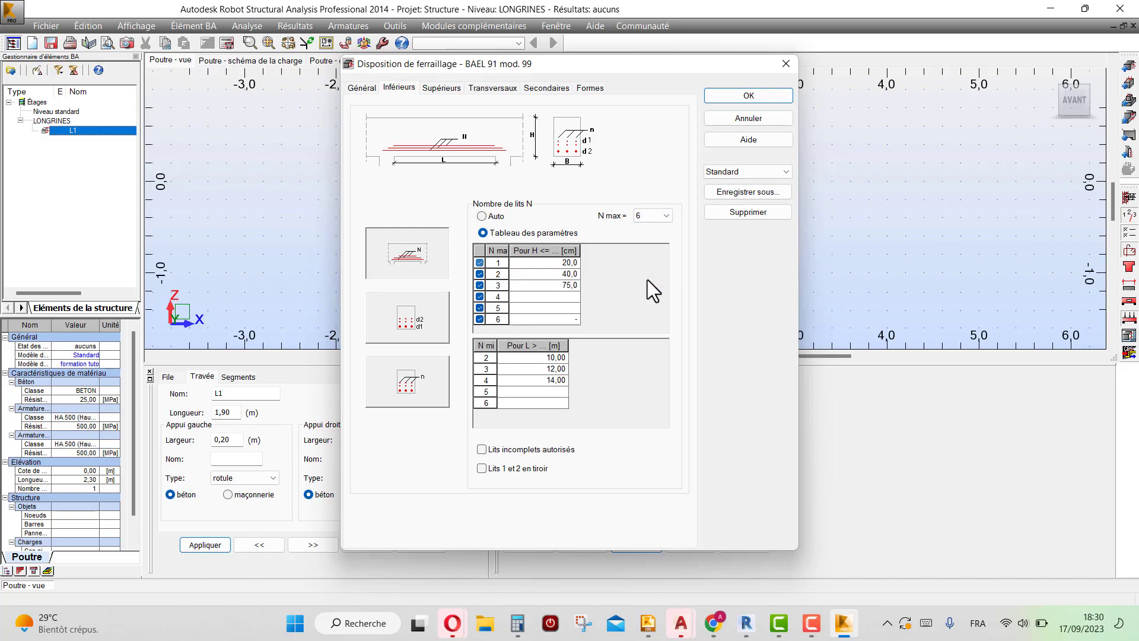
left_click(667, 216)
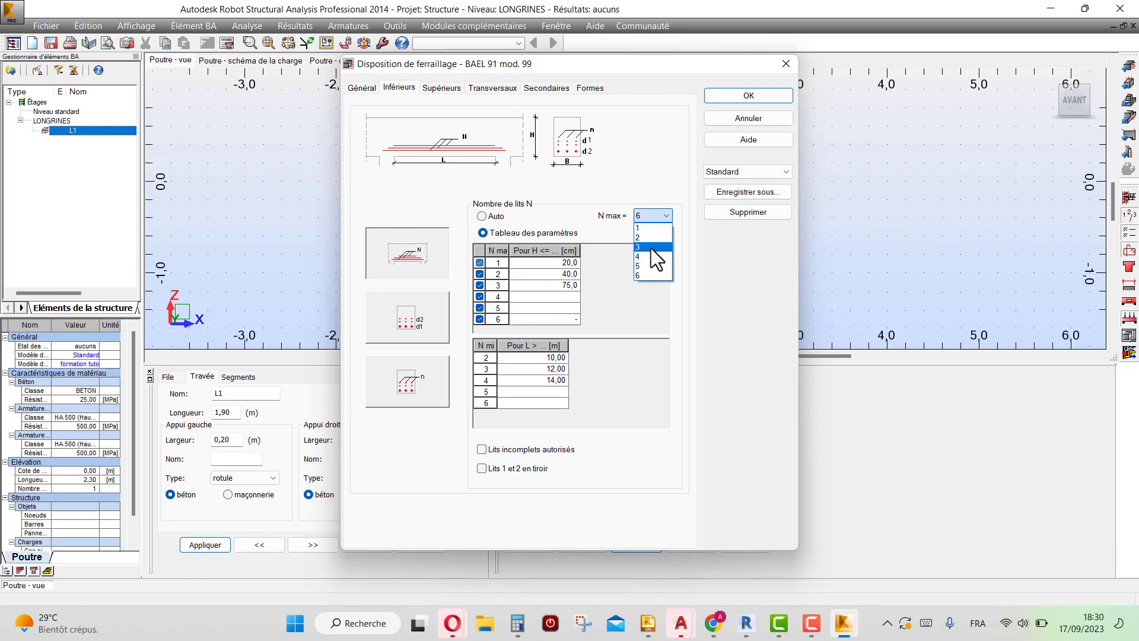
left_click(647, 256)
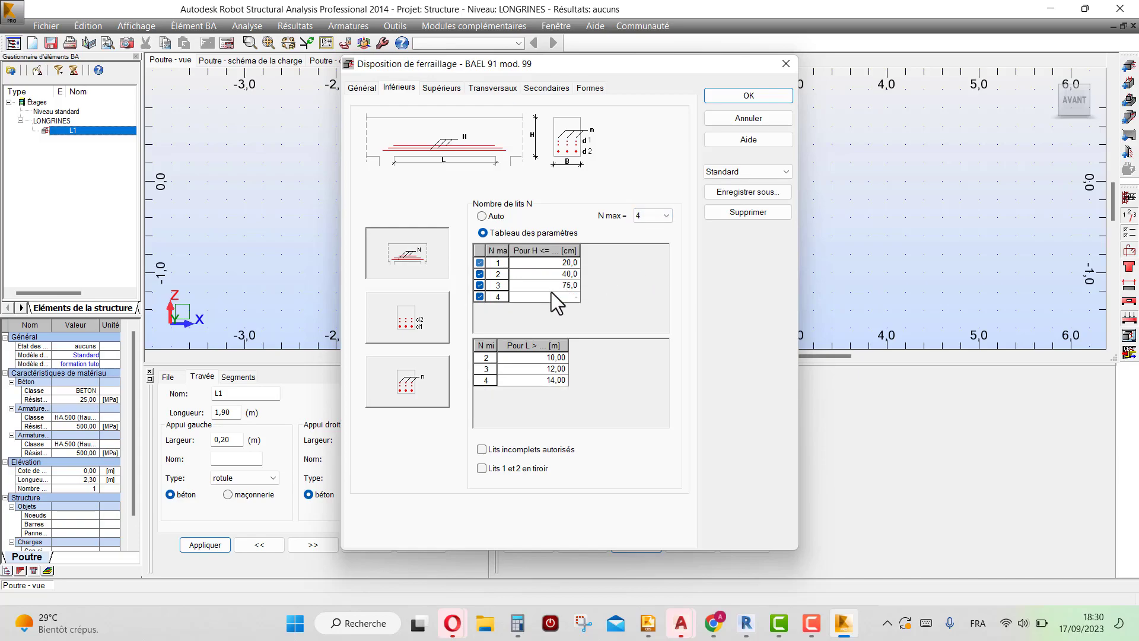
- Review the upper reinforcement layer settings and the transverse reinforcement's spacing and stirrup shape options
left_click(440, 88)
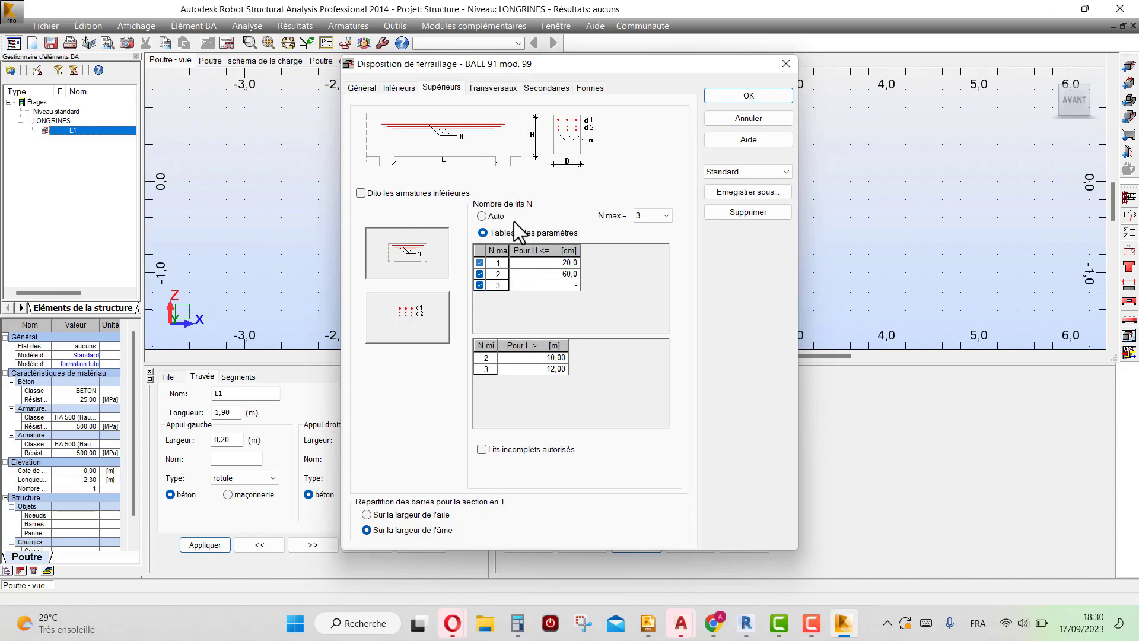
left_click(481, 88)
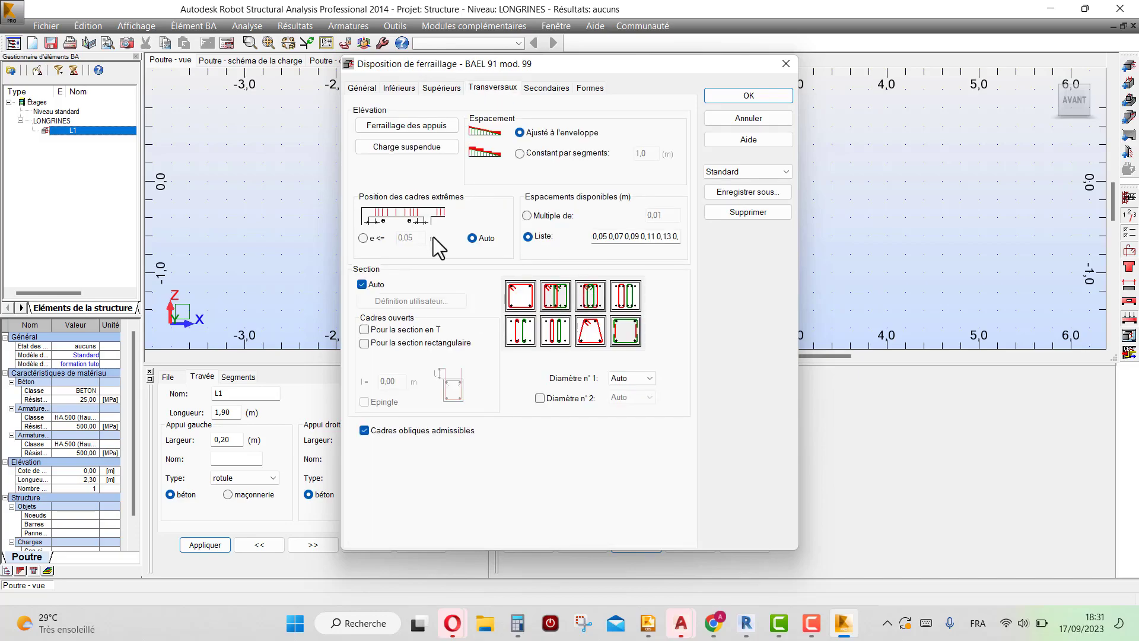
left_click(515, 297)
left_click(521, 297)
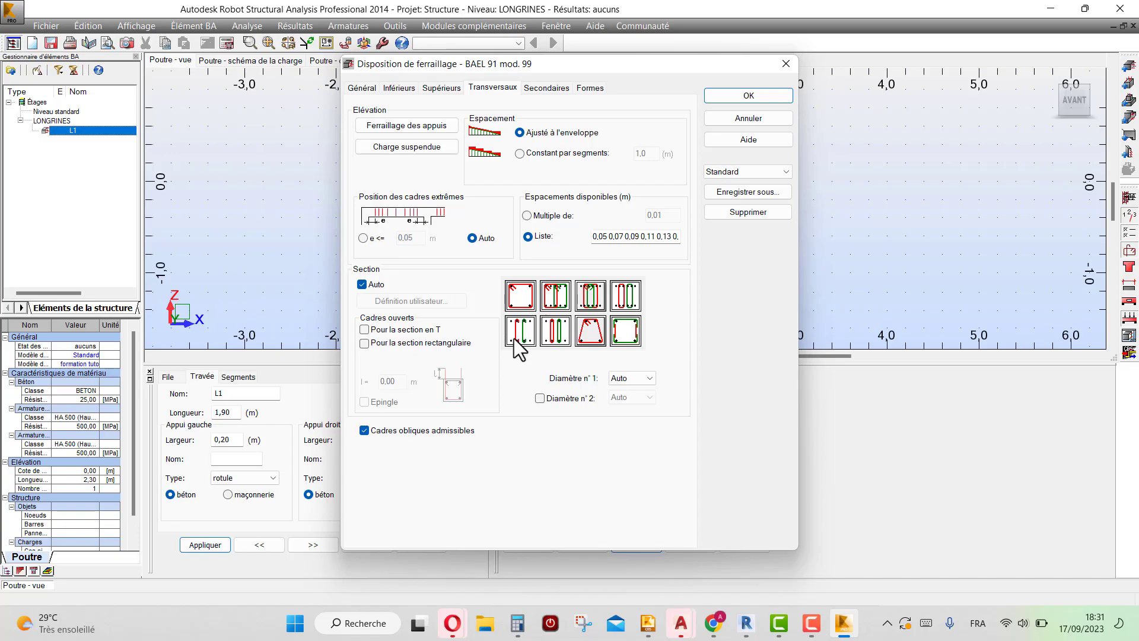
left_click(624, 333)
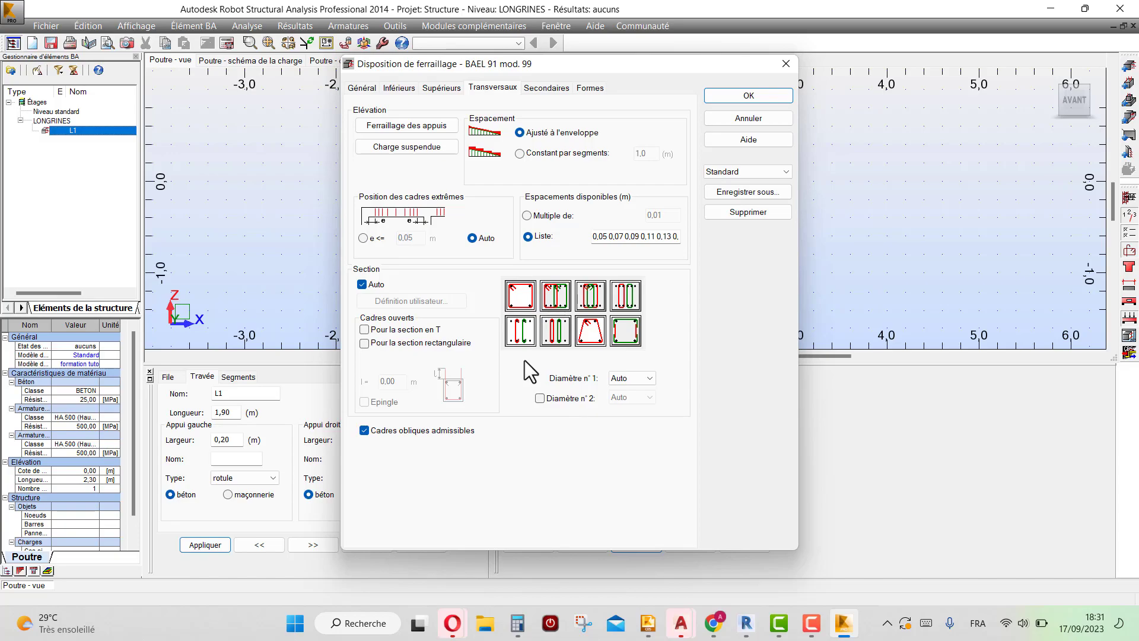
- Try enabling support reinforcement for reinforced-concrete supports with a width b of at least 0,3 m
left_click(401, 126)
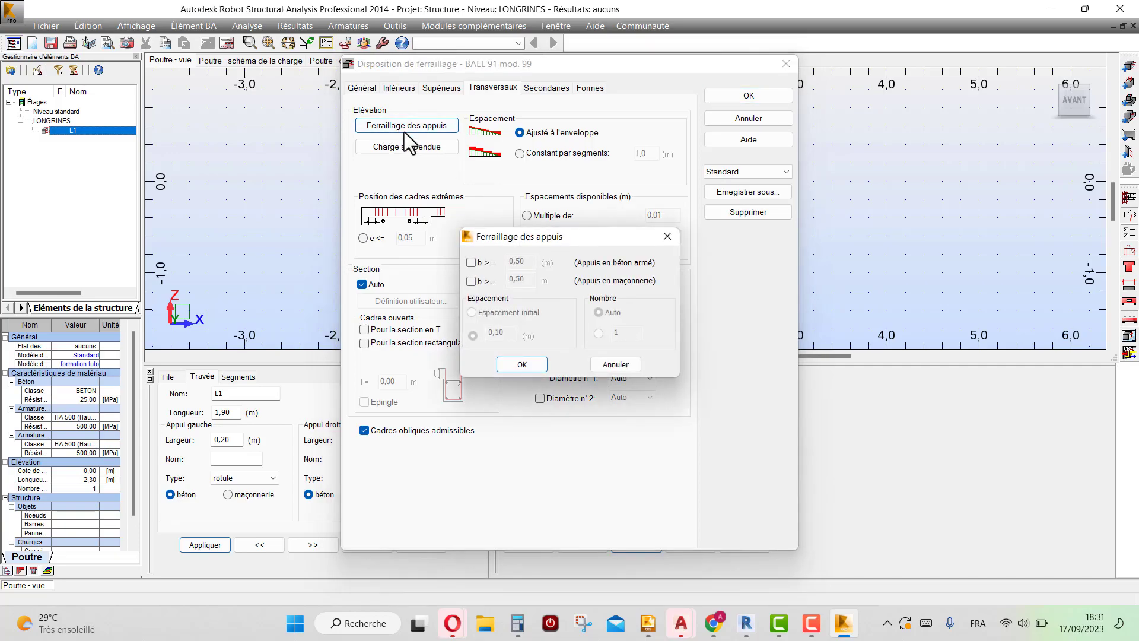
left_click(617, 364)
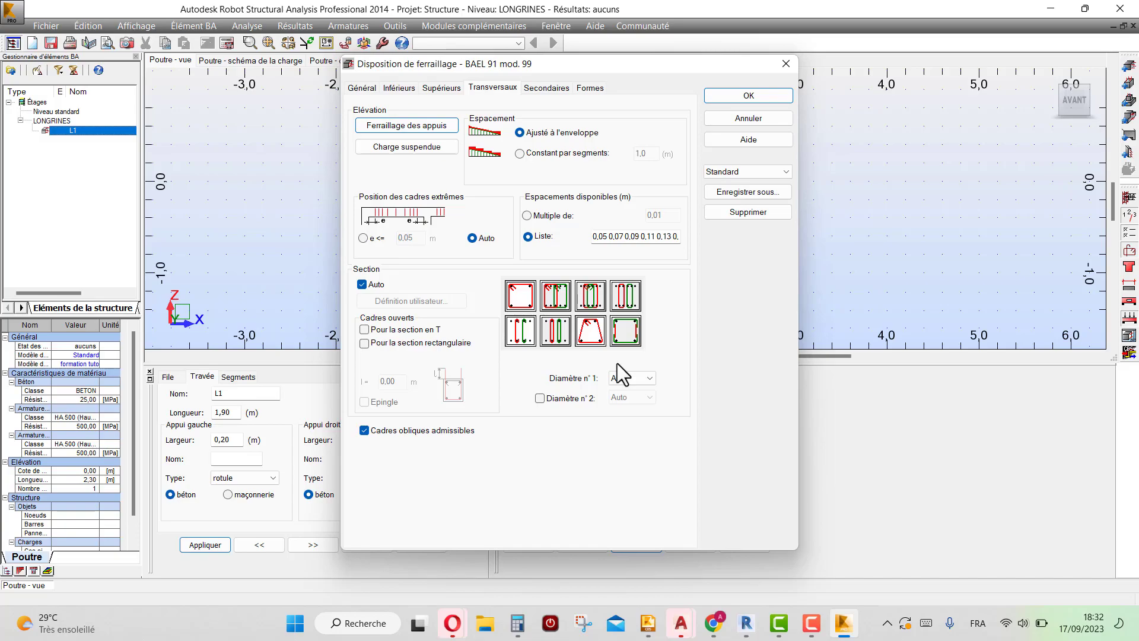
left_click(392, 130)
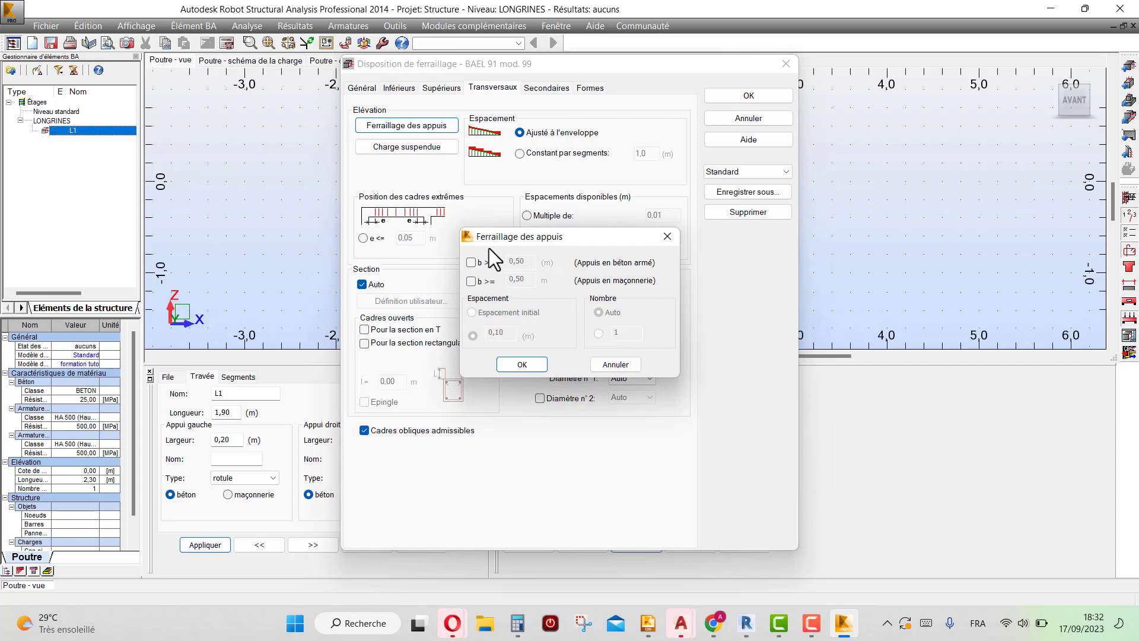
left_click(471, 262)
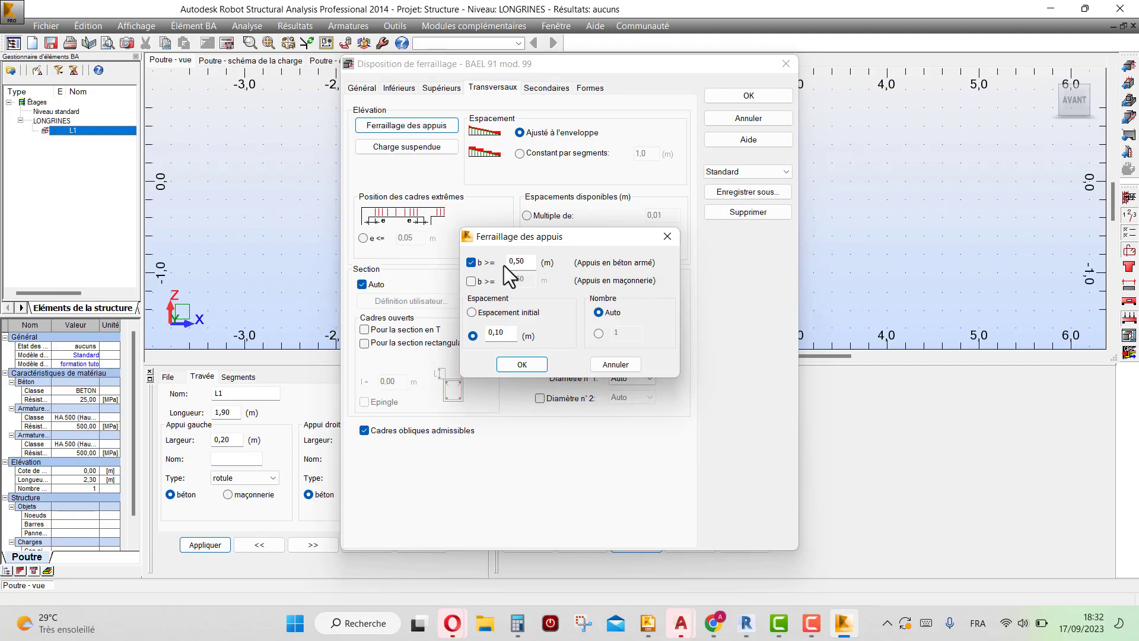
double_click(528, 263)
type("0,3")
left_click(474, 261)
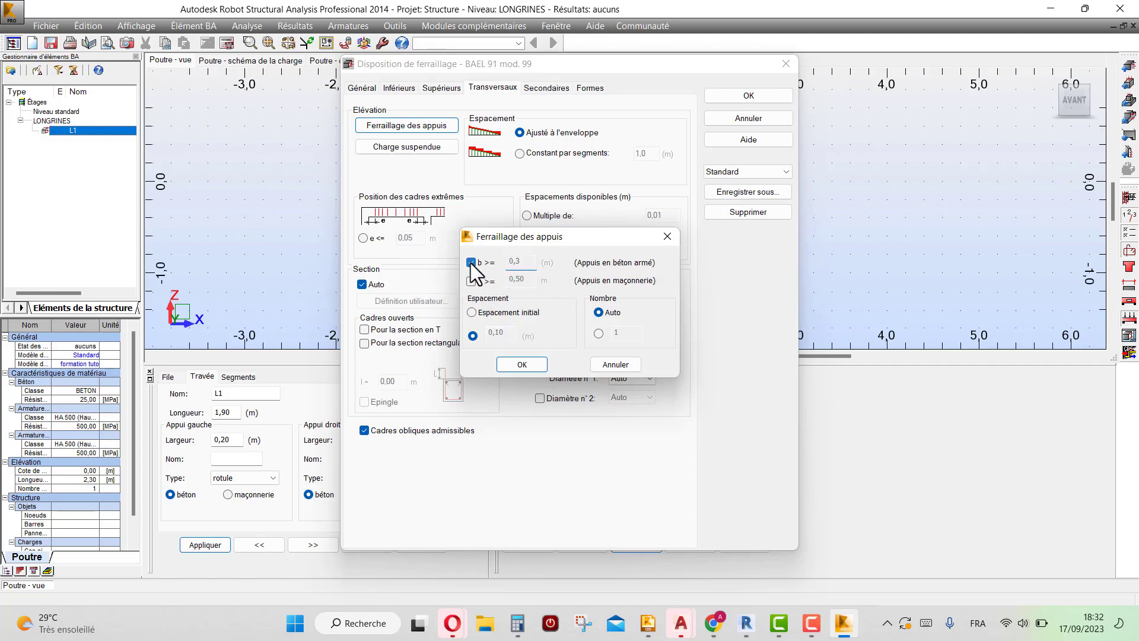
left_click(597, 369)
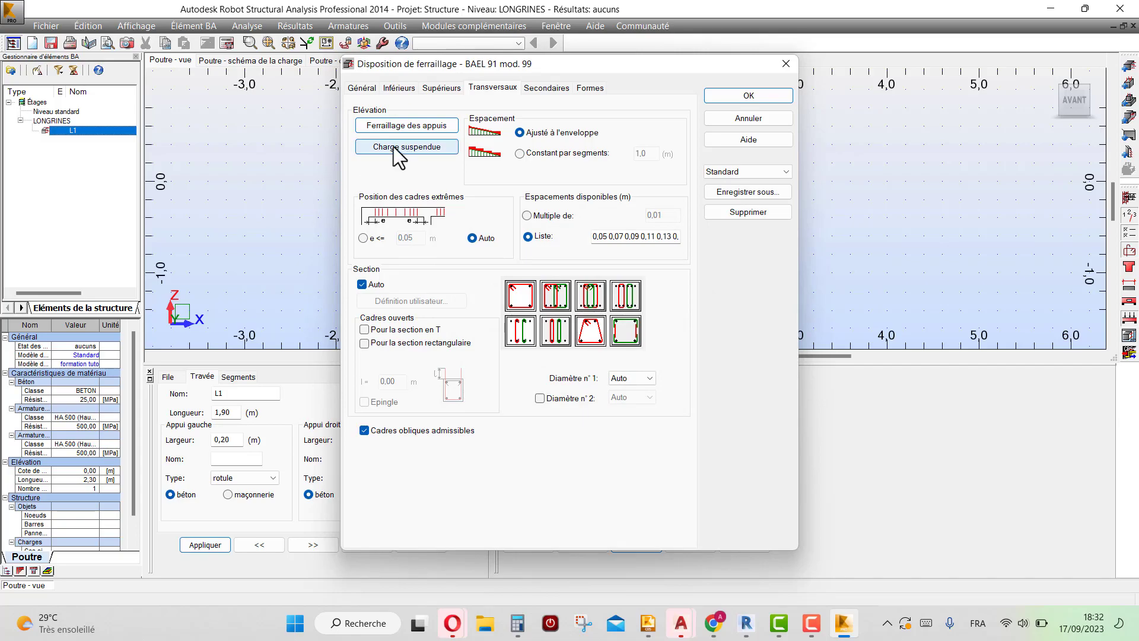
- Review the suspended-load reinforcement mode, the secondary reinforcement settings and the bar shapes
left_click(364, 150)
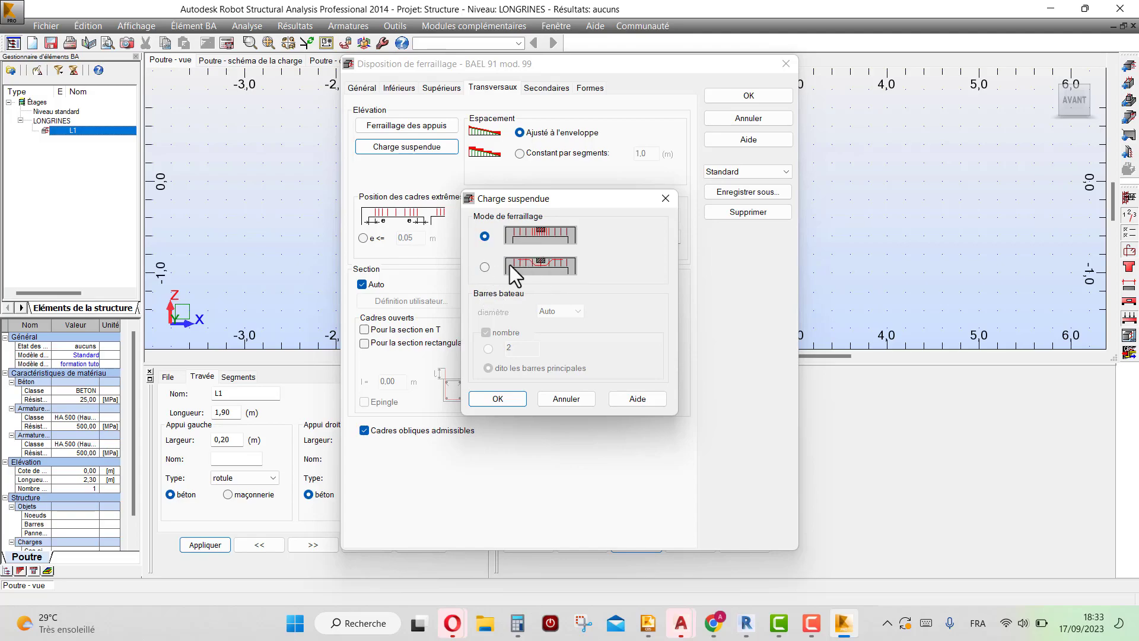
left_click(574, 404)
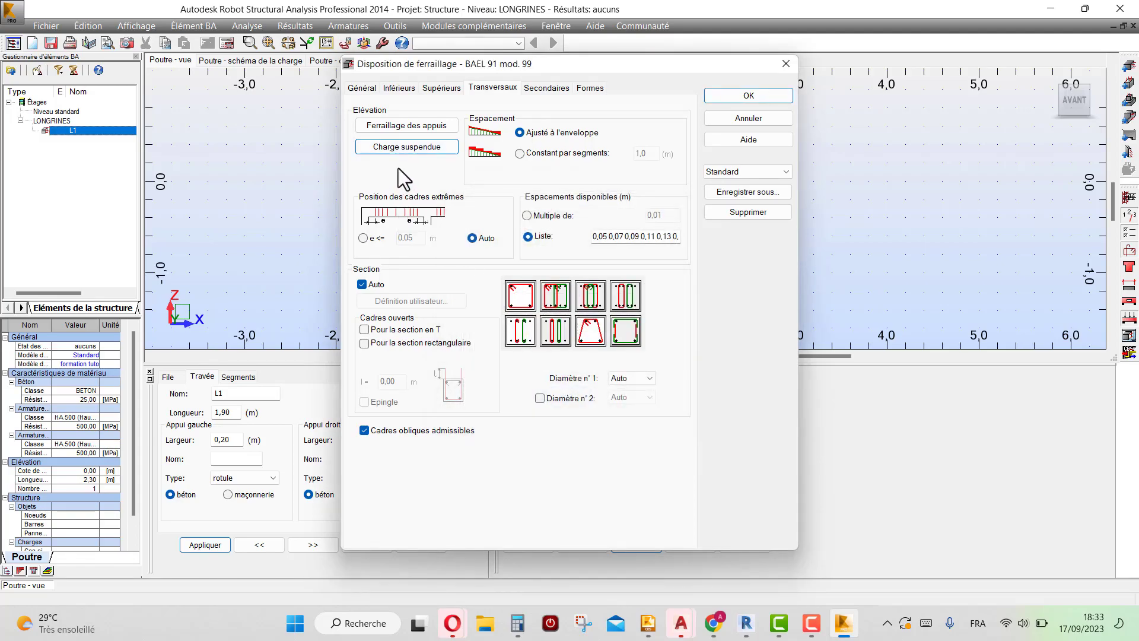
left_click(549, 89)
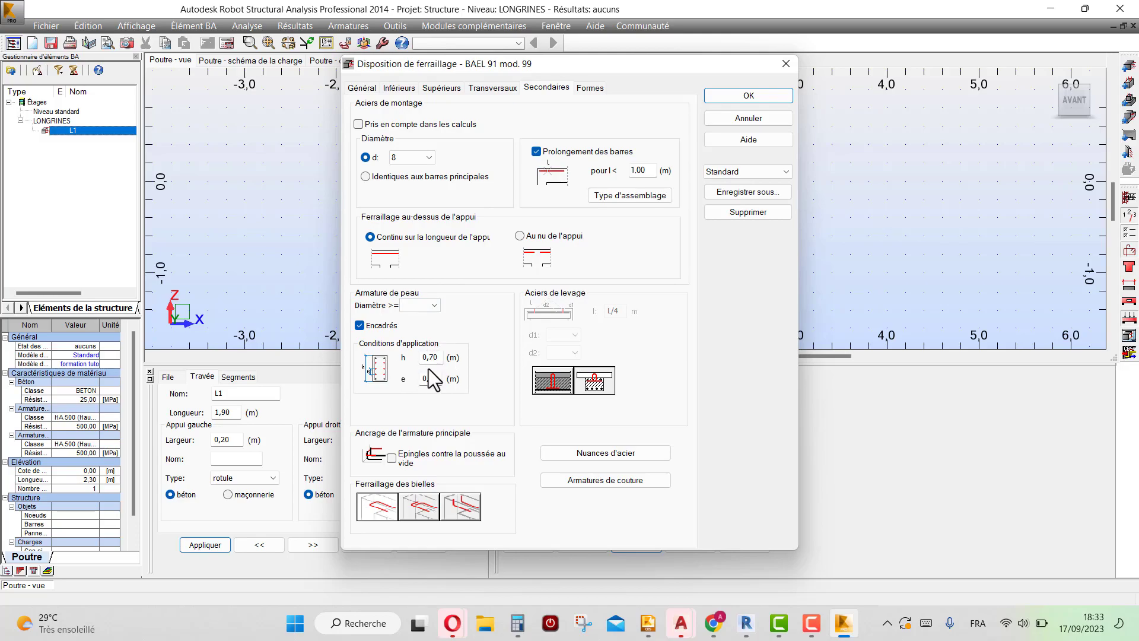
left_click(597, 89)
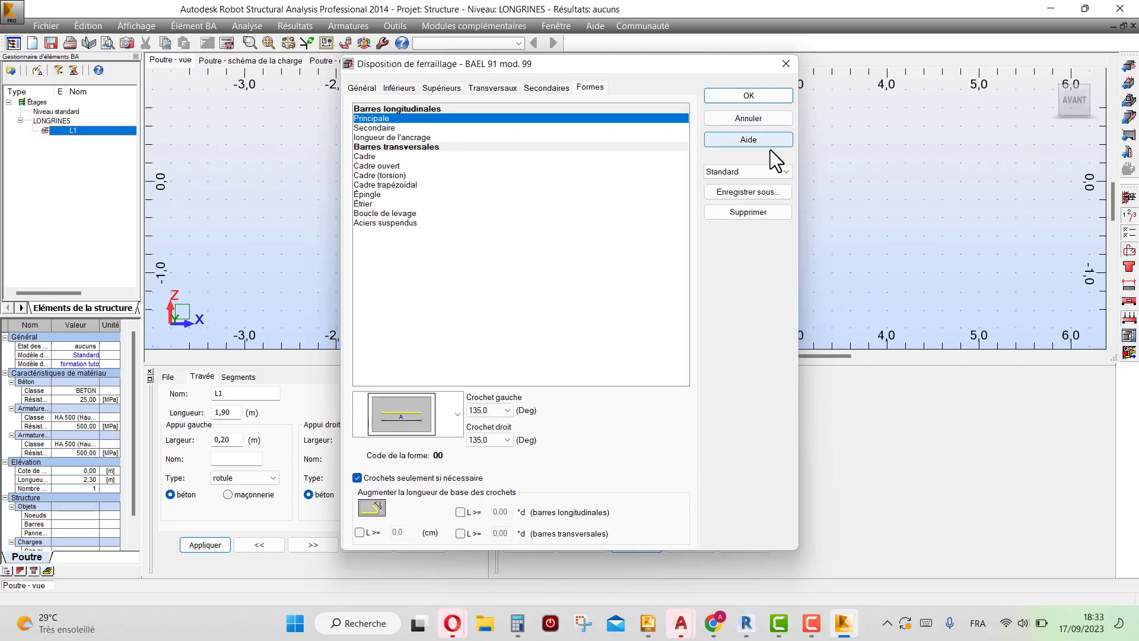
- Save the reinforcement layout as a new model named "formation tuto" and accept it for the beam
left_click(756, 175)
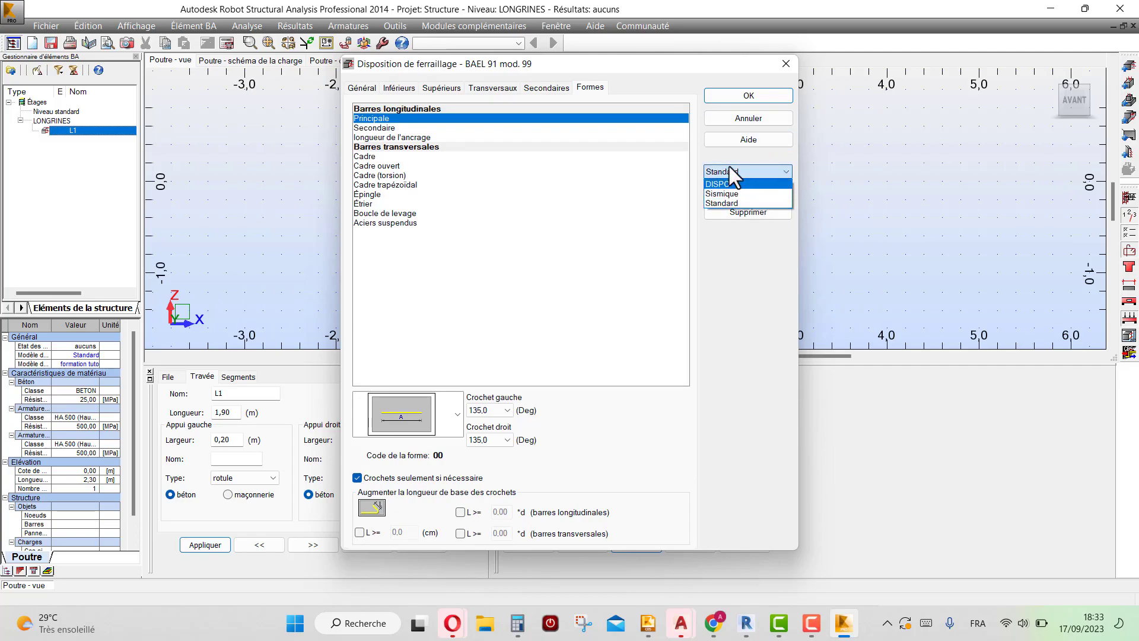
left_click(764, 166)
left_click(746, 193)
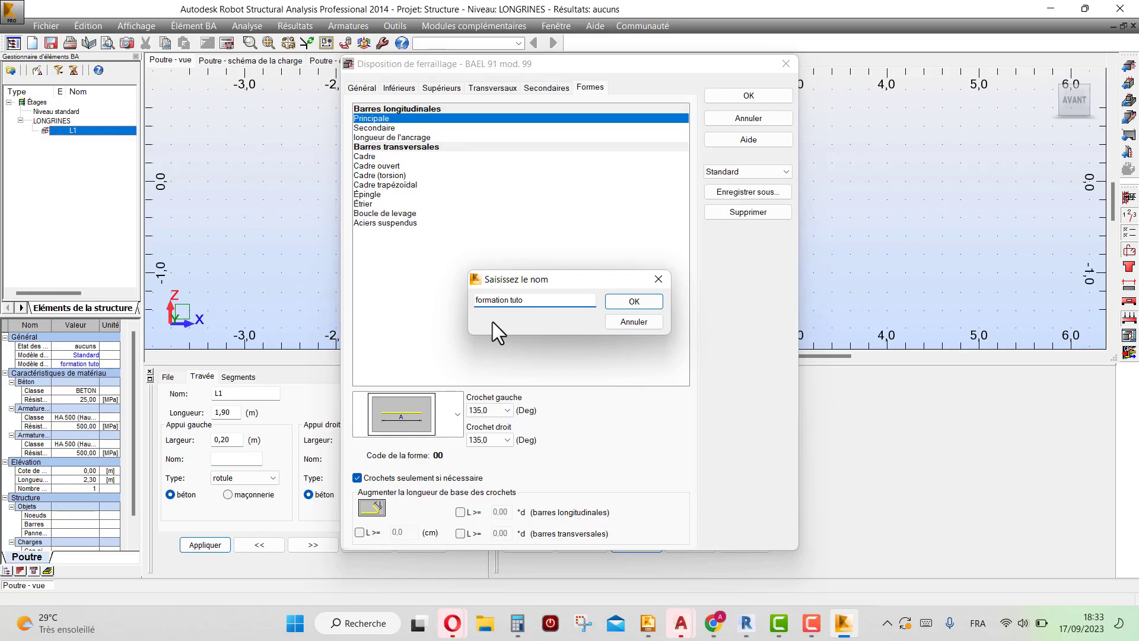
left_click(647, 302)
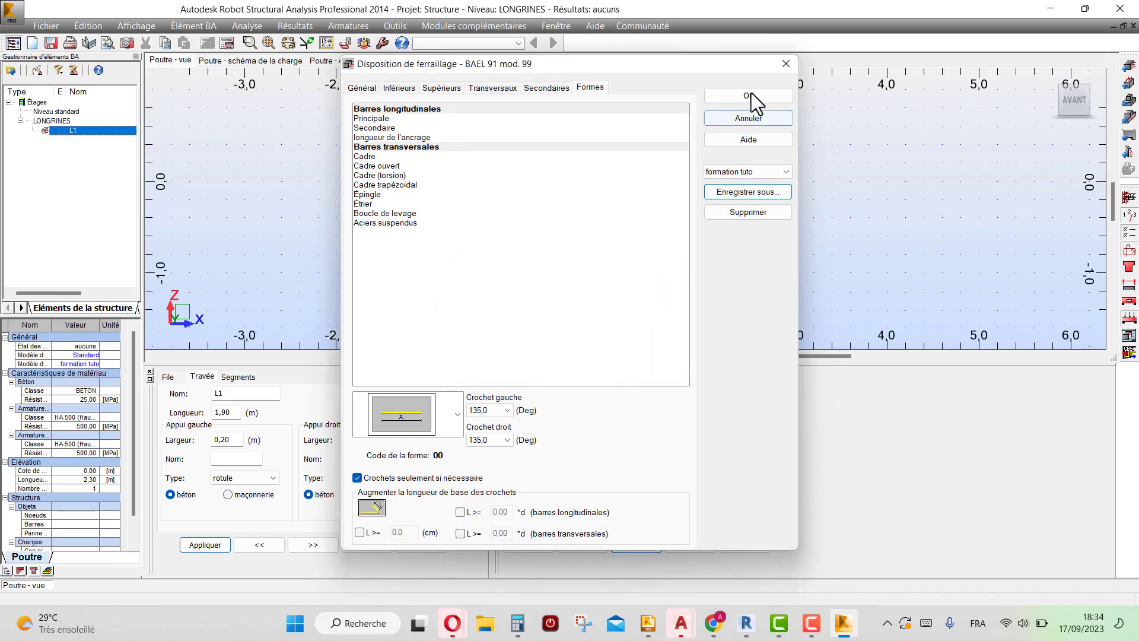
left_click(750, 94)
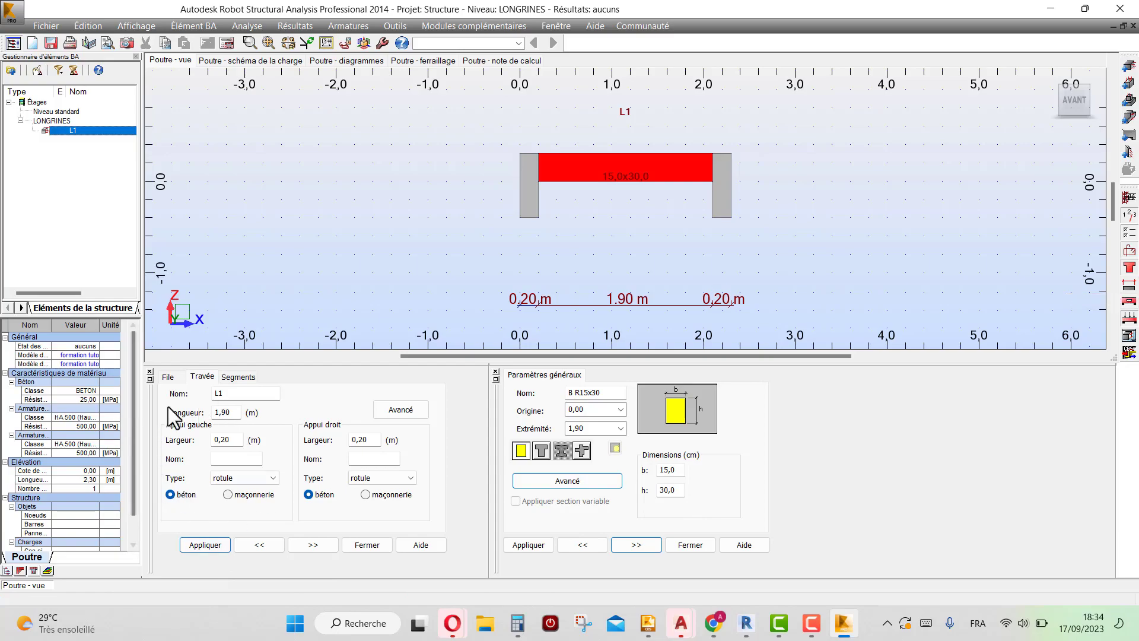
- Examine the beam's Réservations options for the Poutre aboutissante type without adding an opening
left_click(1130, 302)
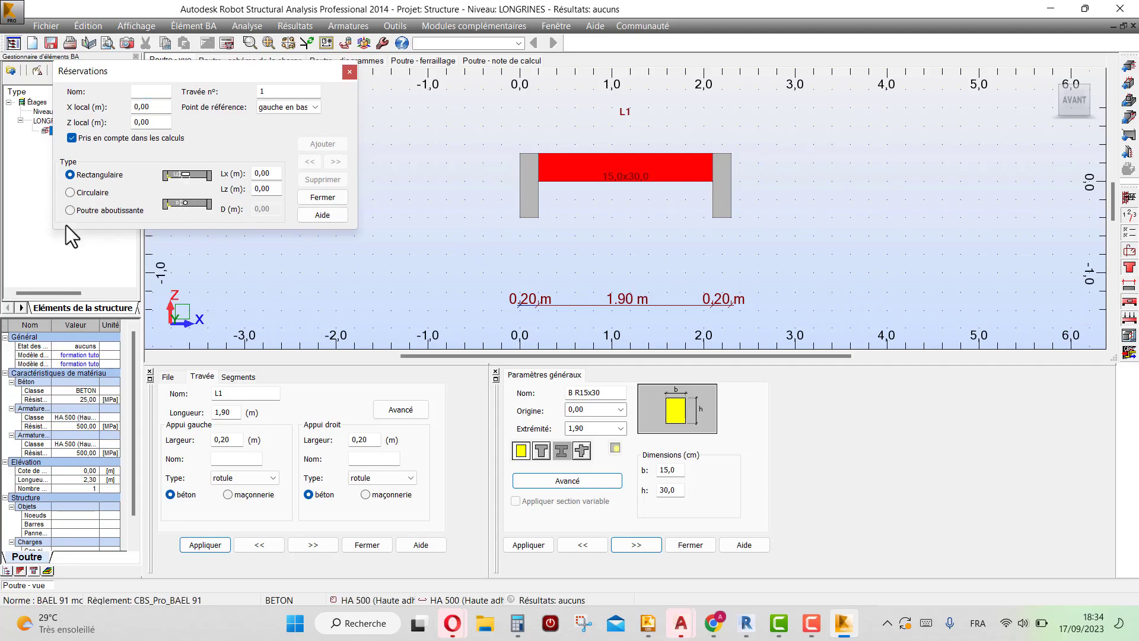
left_click(69, 210)
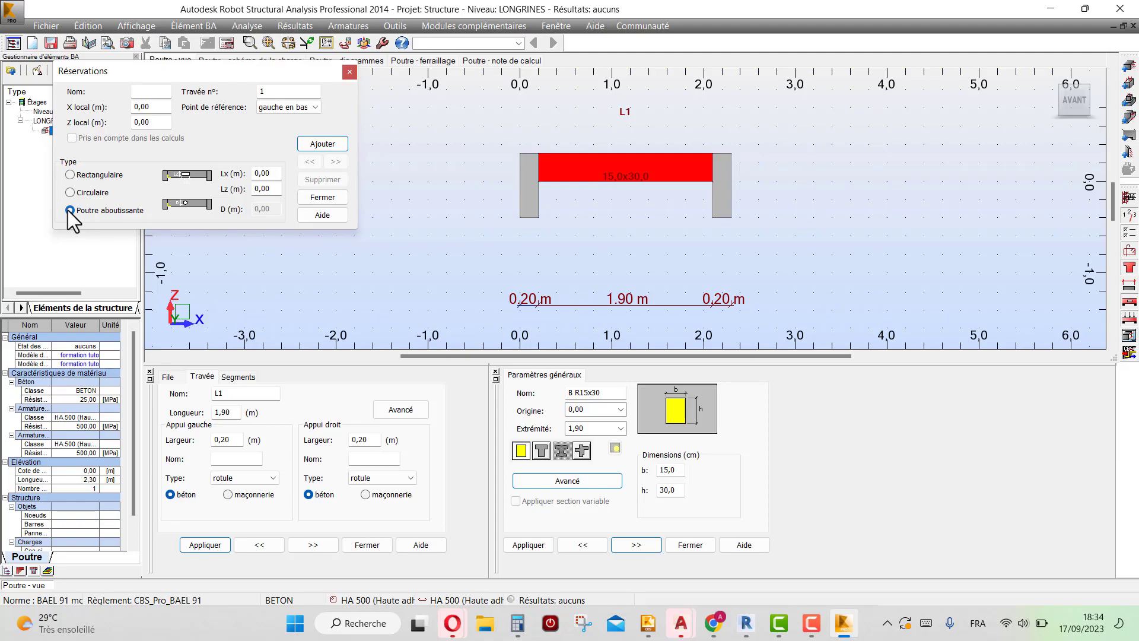
left_click(350, 72)
left_click(355, 233)
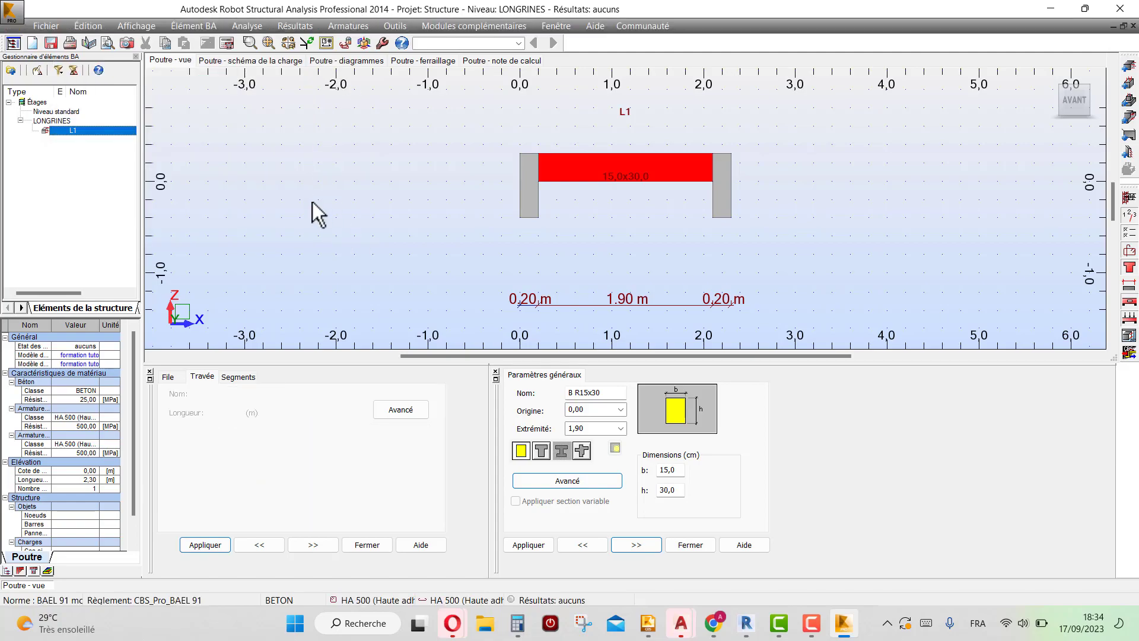
left_click(596, 215)
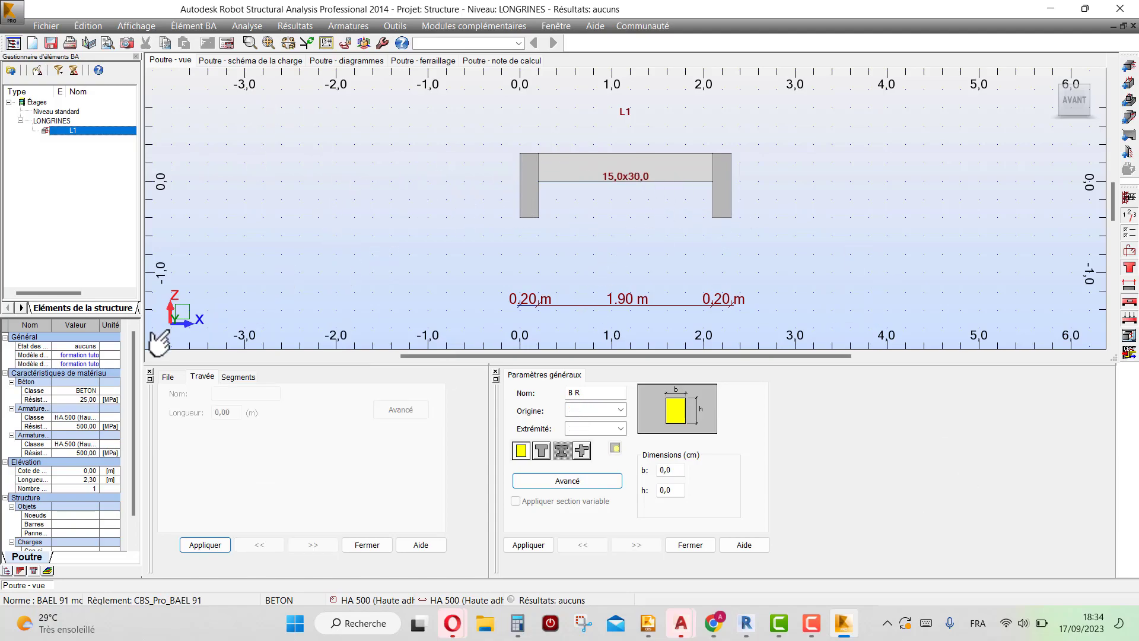
- Calculate beam L1 with drawing generation enabled for the calculated elements
left_click(225, 41)
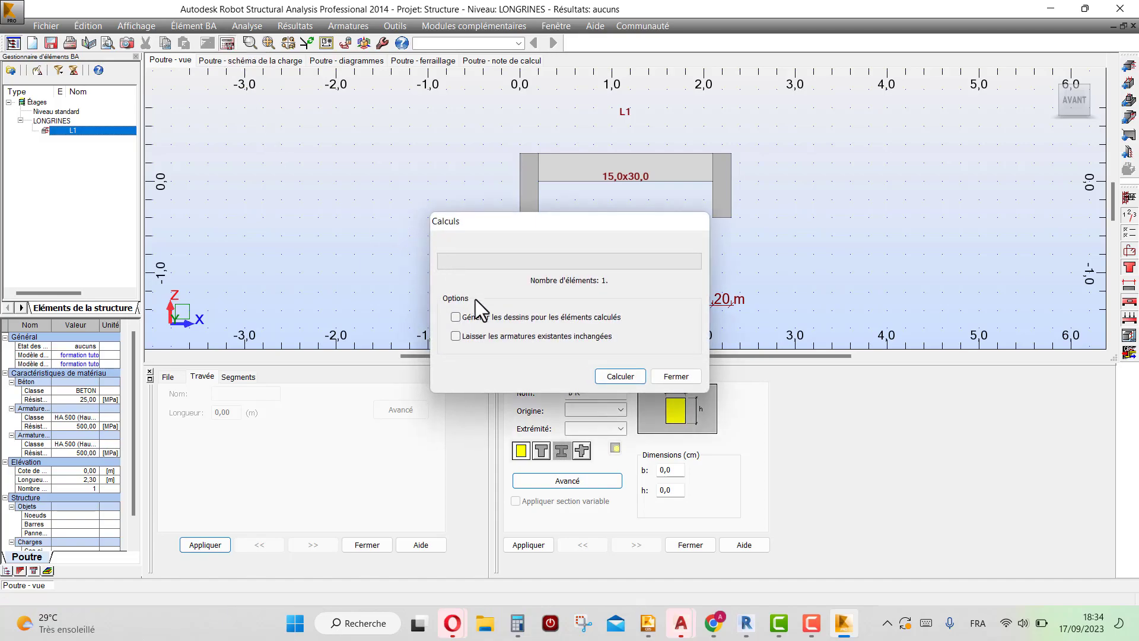
left_click(478, 316)
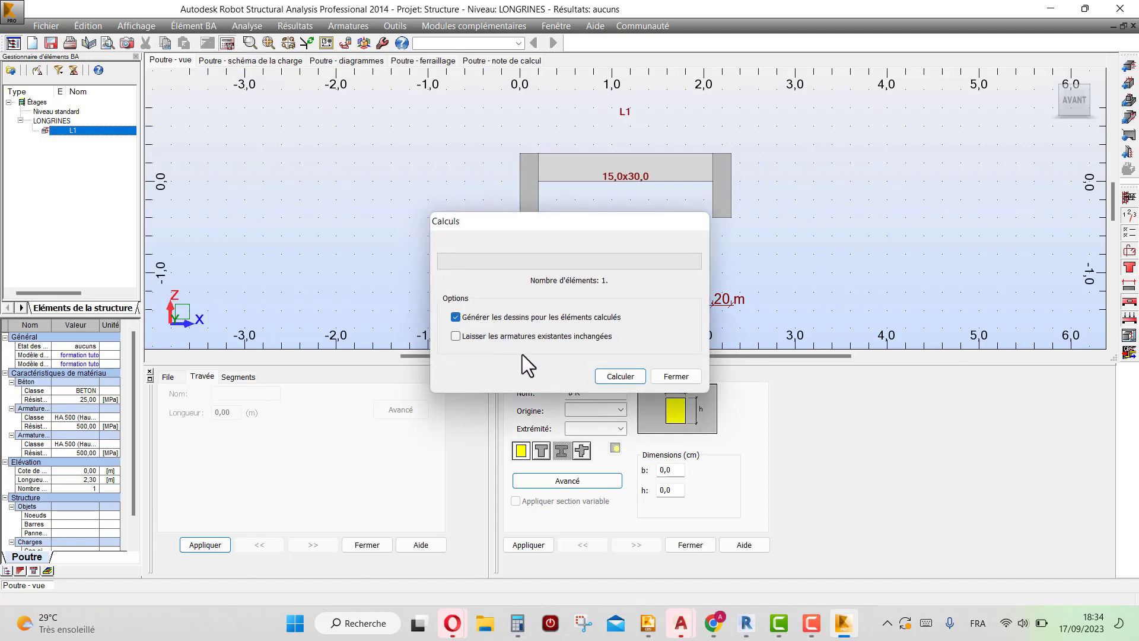
left_click(617, 382)
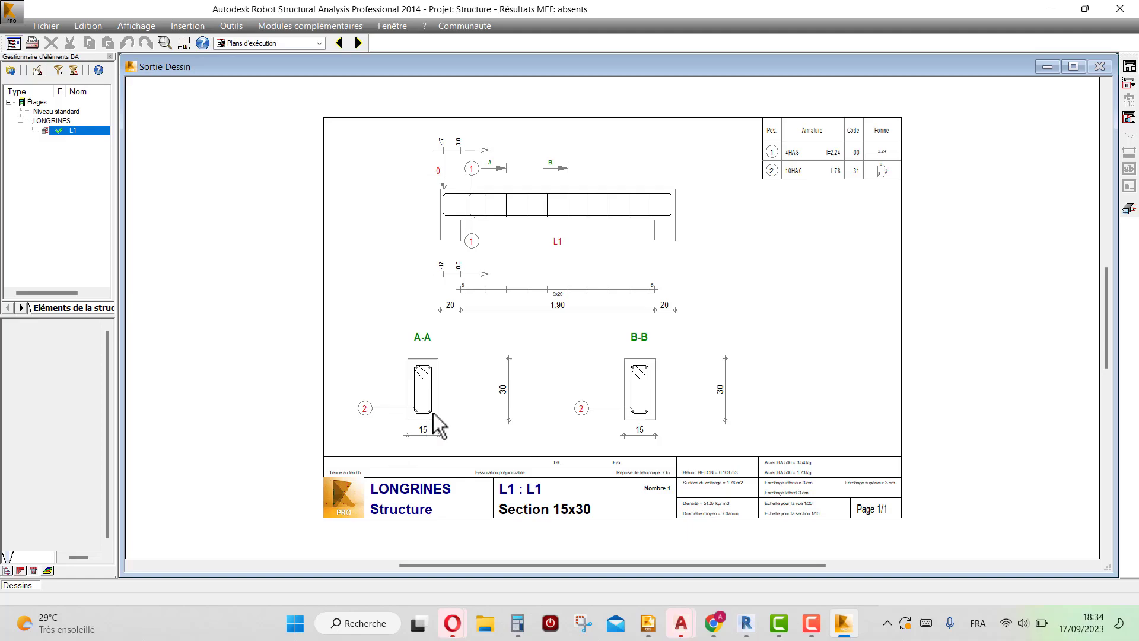
- Examine the cross-sections, stirrup layout and bar schedule on beam L1's reinforcement drawing
scroll(421, 433, "up", 3)
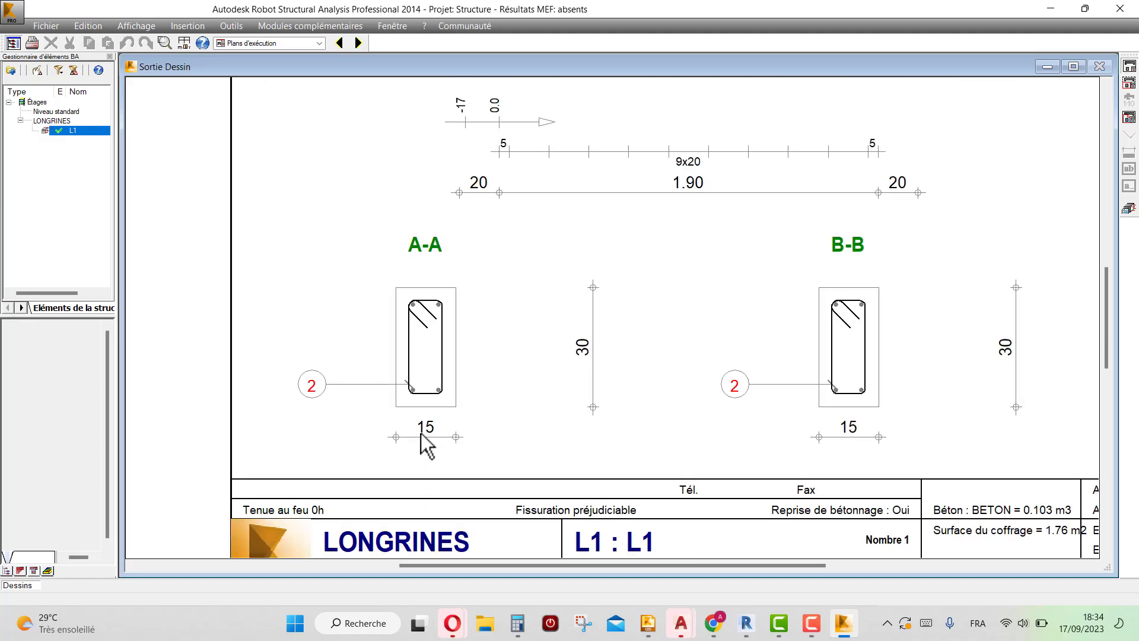
scroll(421, 433, "down", 2)
scroll(483, 312, "down", 2)
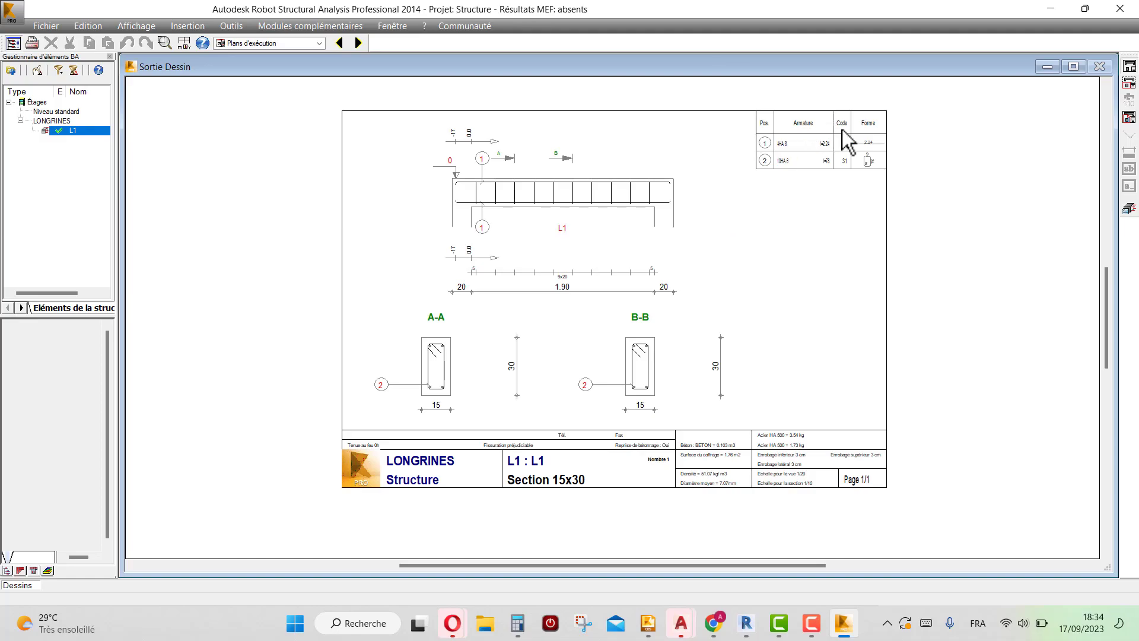
scroll(774, 149, "up", 4)
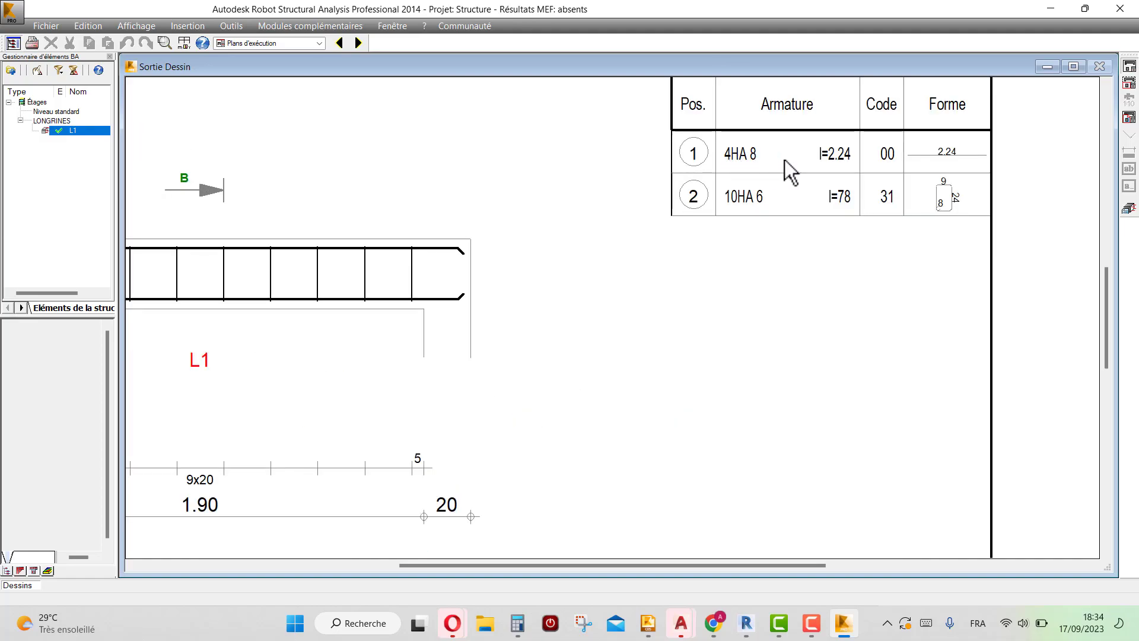
scroll(977, 242, "down", 1)
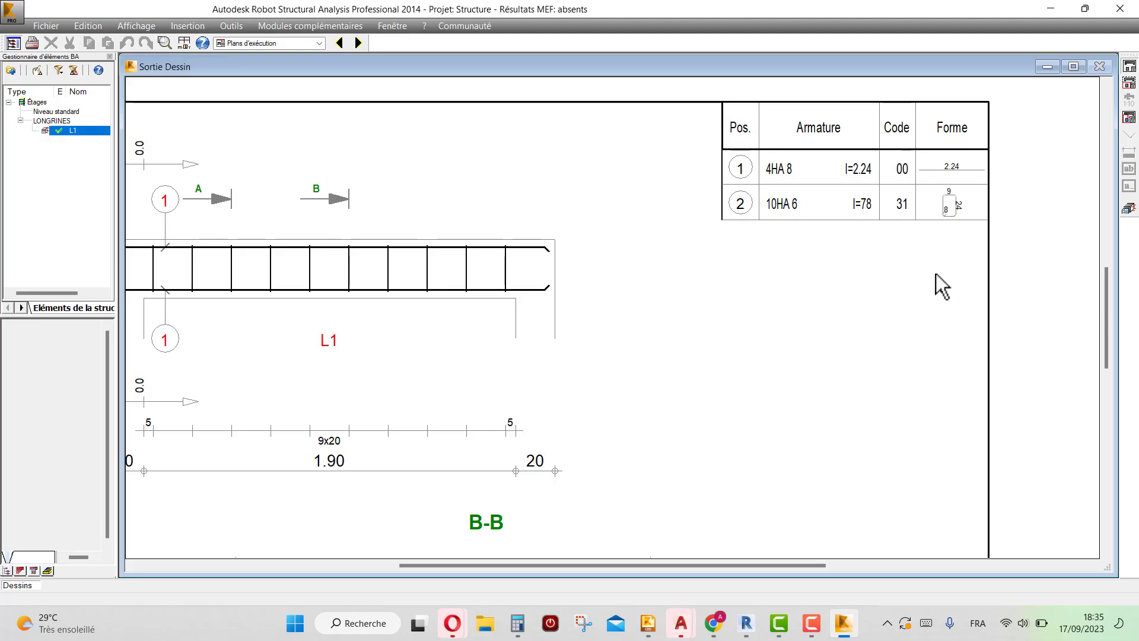
scroll(983, 233, "down", 1)
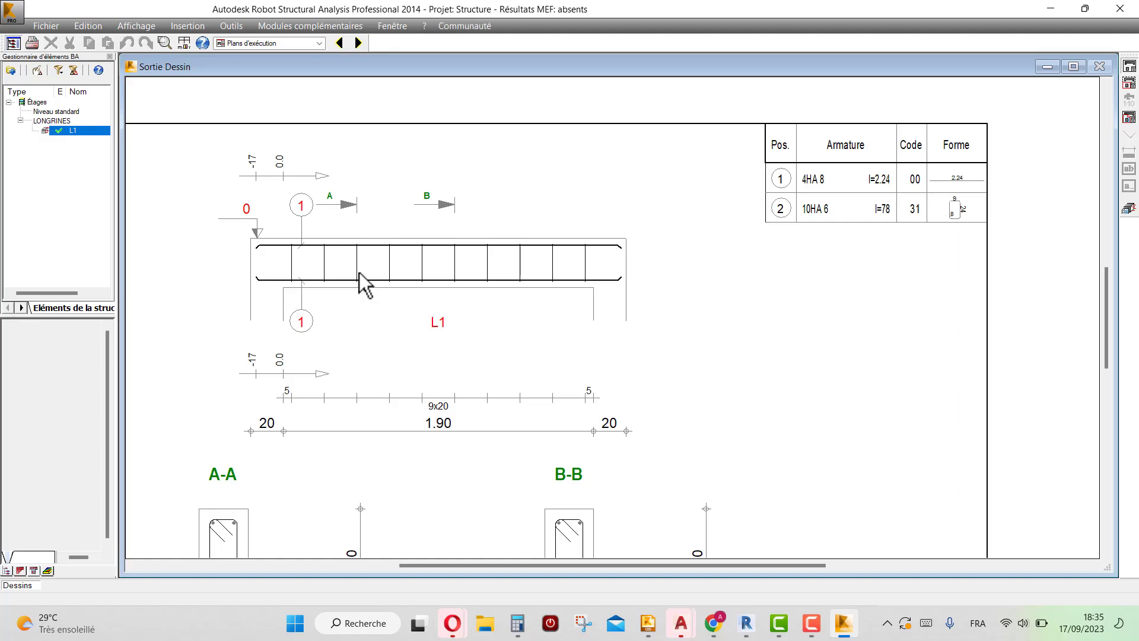
scroll(927, 212, "up", 1)
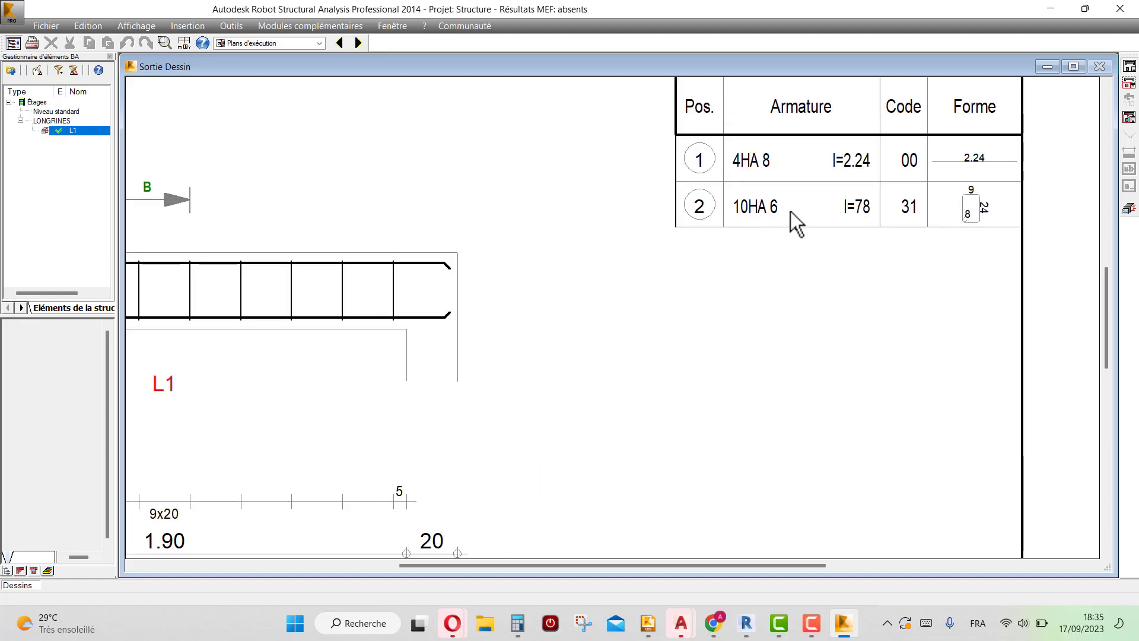
- Examine beam L1's elevation and dimensions, then the material quantities, concrete covers and scales in the drawing's title block
scroll(916, 254, "down", 1)
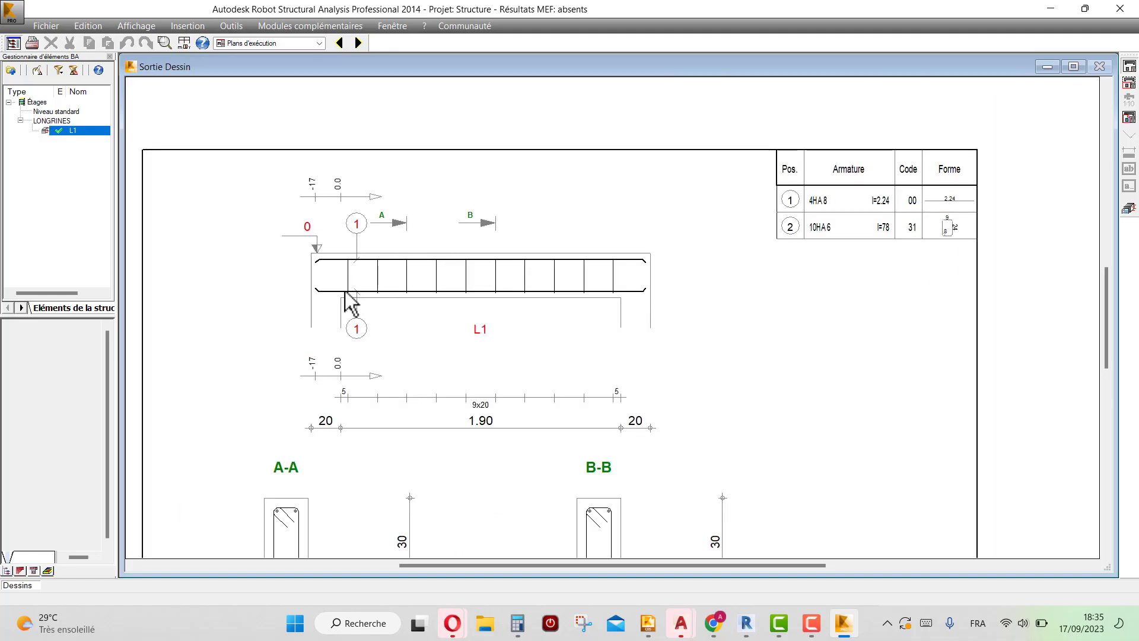
scroll(388, 362, "up", 1)
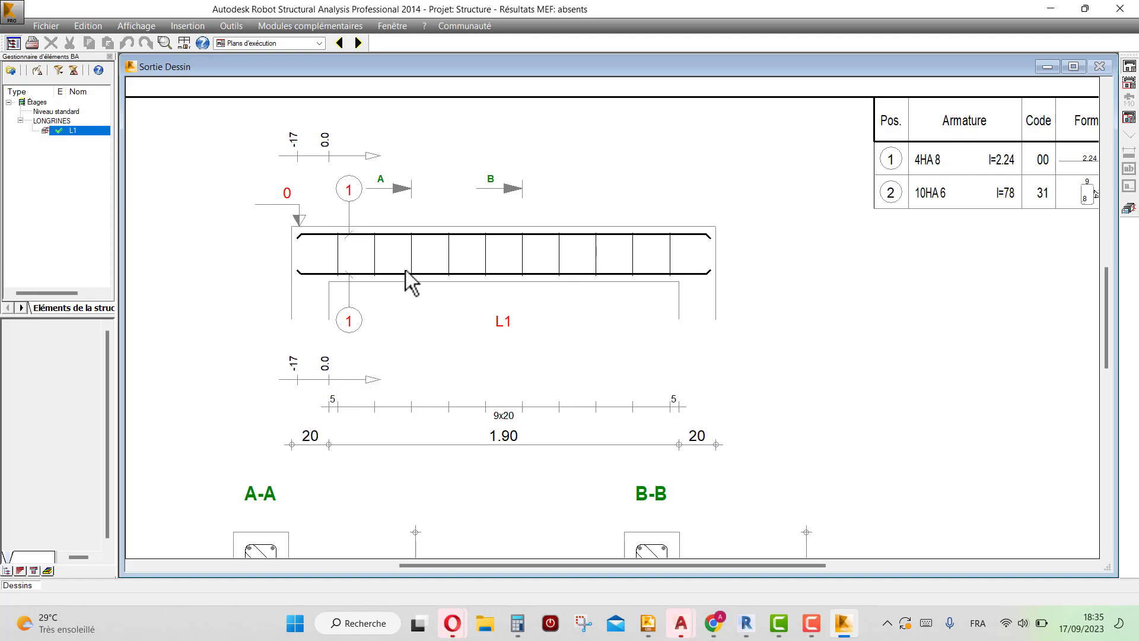
scroll(456, 166, "down", 2)
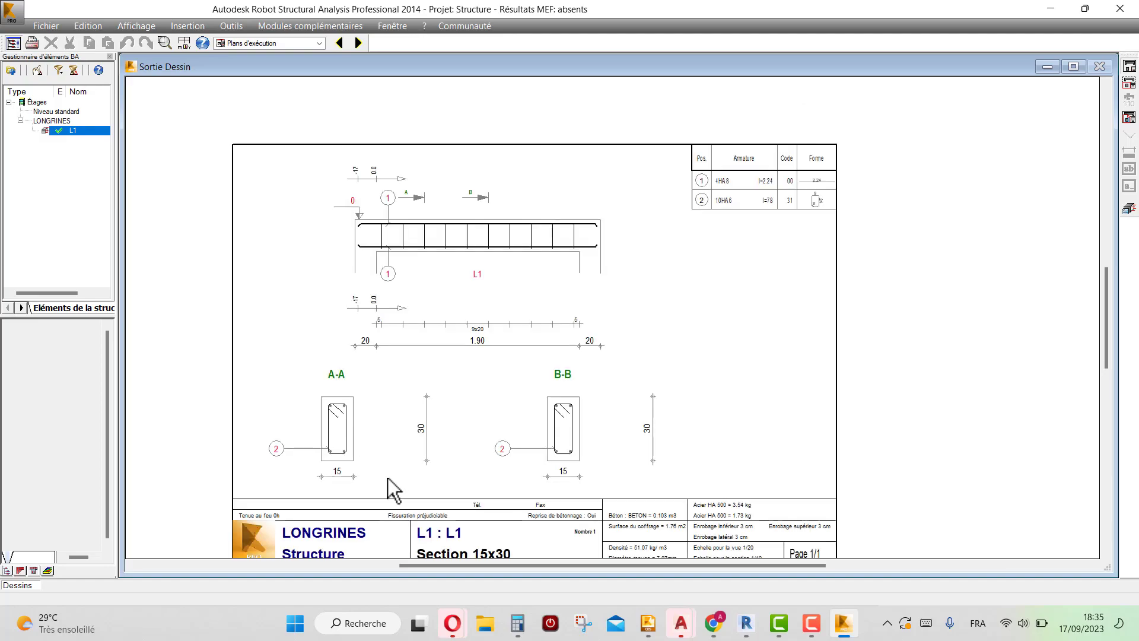
scroll(360, 464, "up", 2)
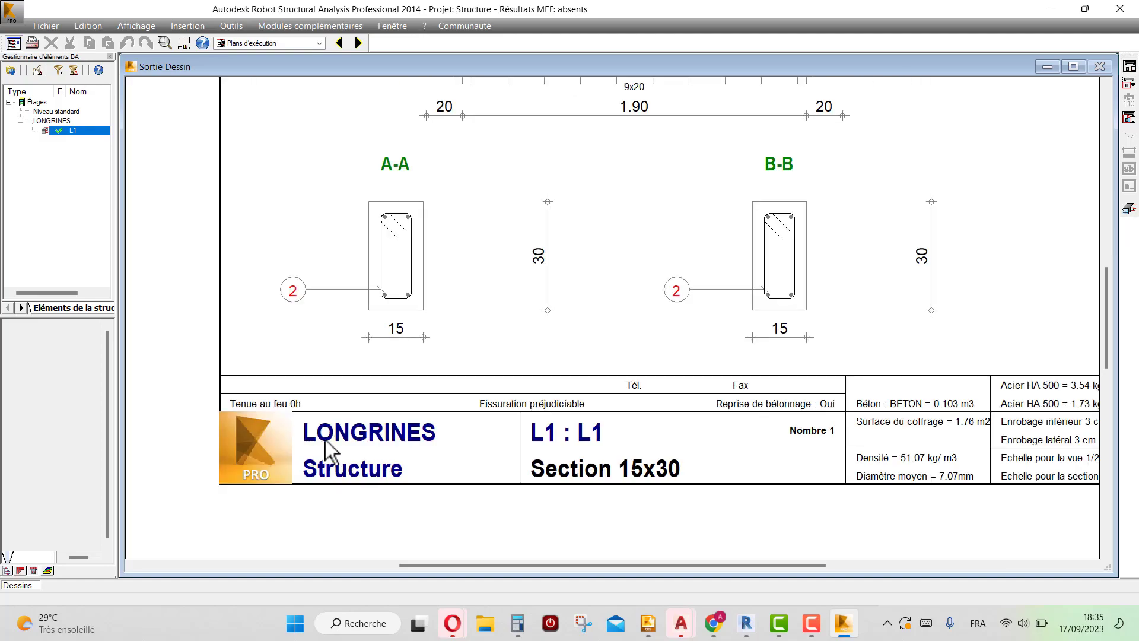
scroll(236, 424, "down", 1)
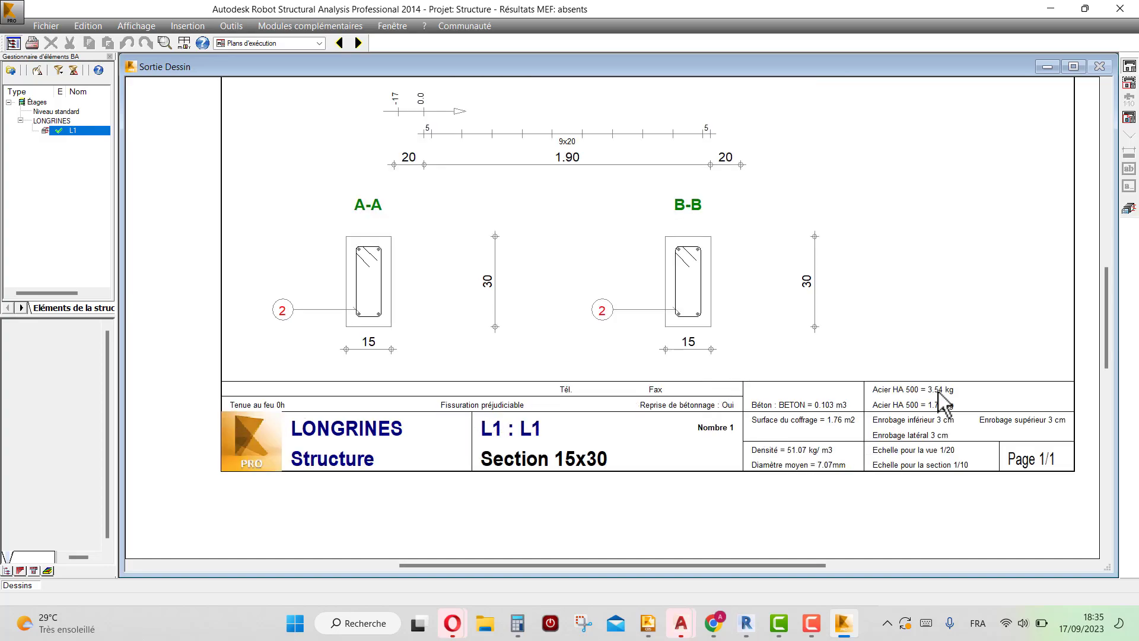
scroll(870, 394, "up", 3)
scroll(668, 318, "down", 1)
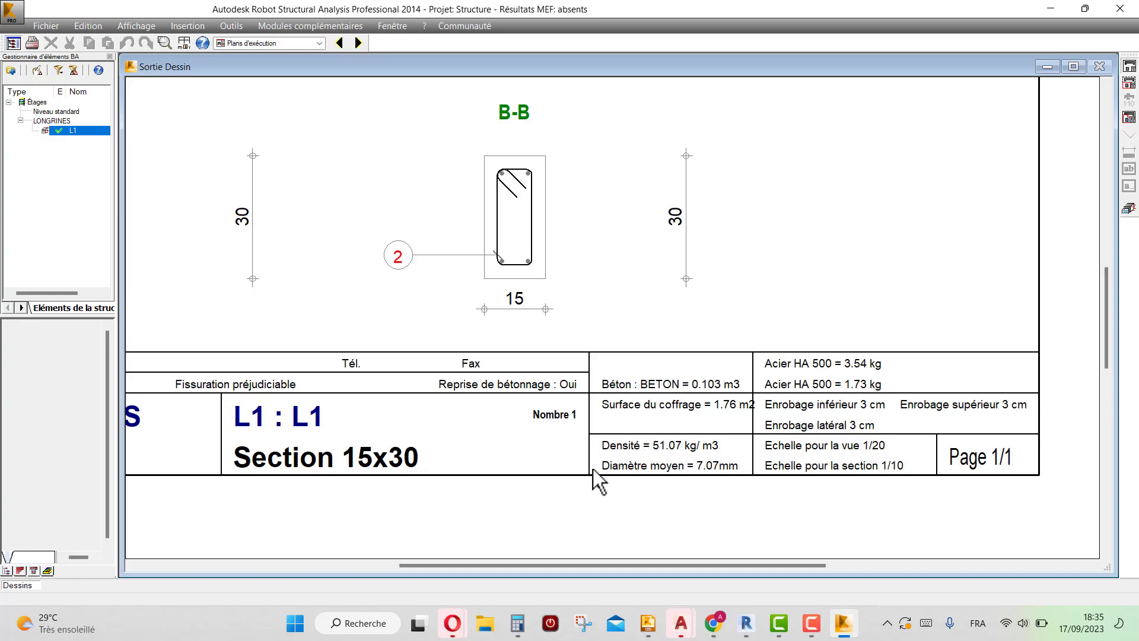
scroll(865, 436, "down", 1)
scroll(865, 436, "down", 2)
scroll(433, 261, "up", 1)
scroll(536, 178, "up", 1)
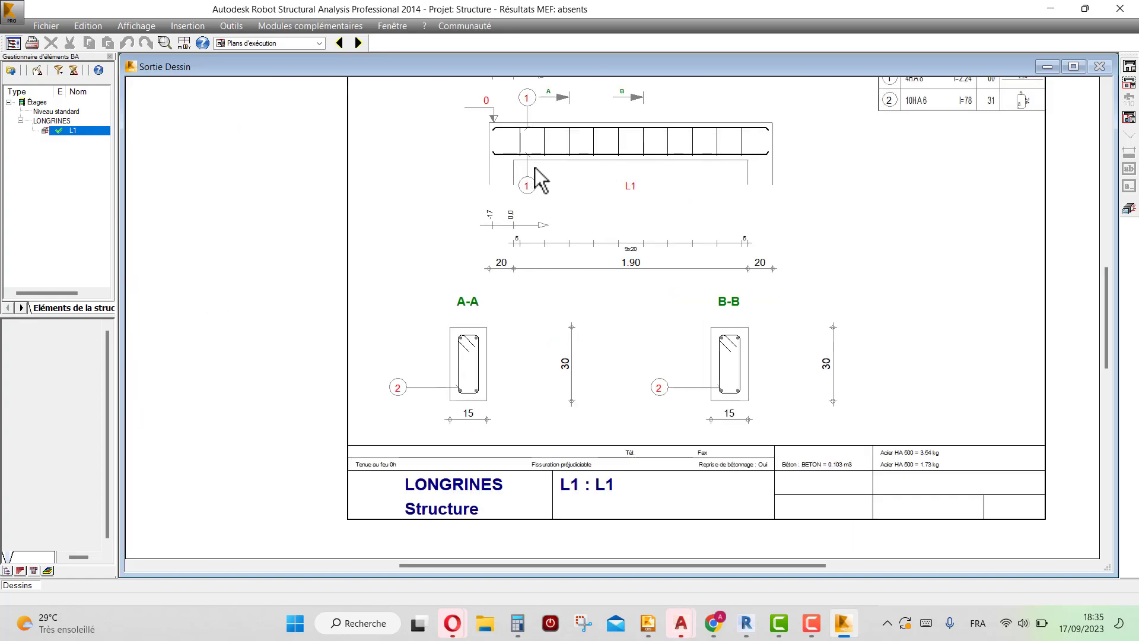
scroll(543, 246, "up", 1)
scroll(399, 305, "down", 2)
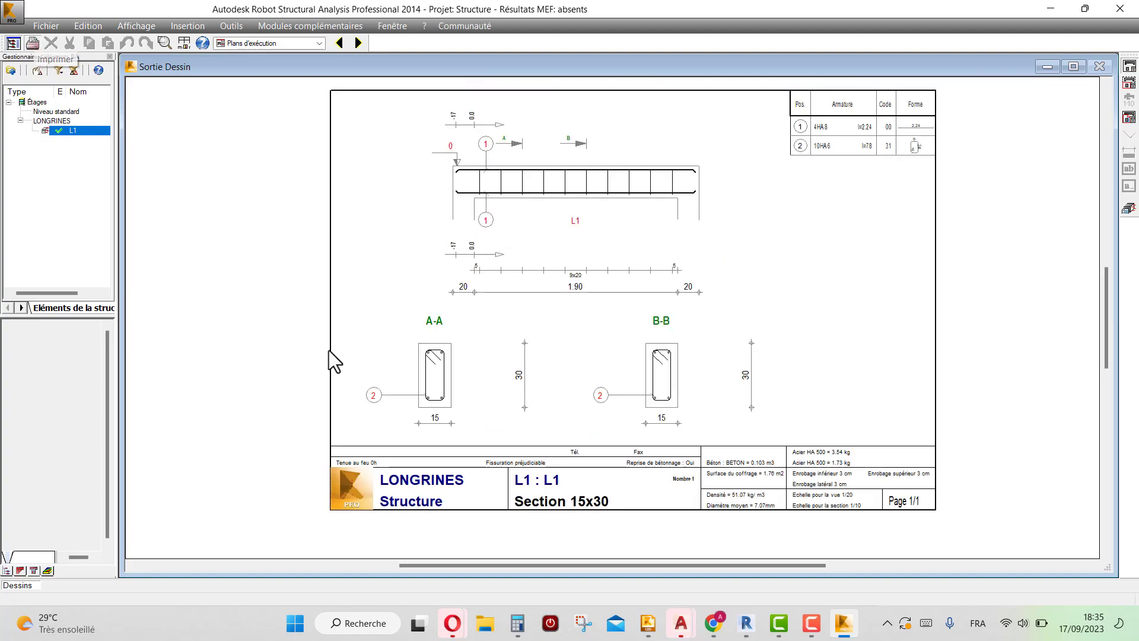
- Print the beam L1 reinforcement drawing with the Microsoft Print to PDF printer
key("ctrl+p")
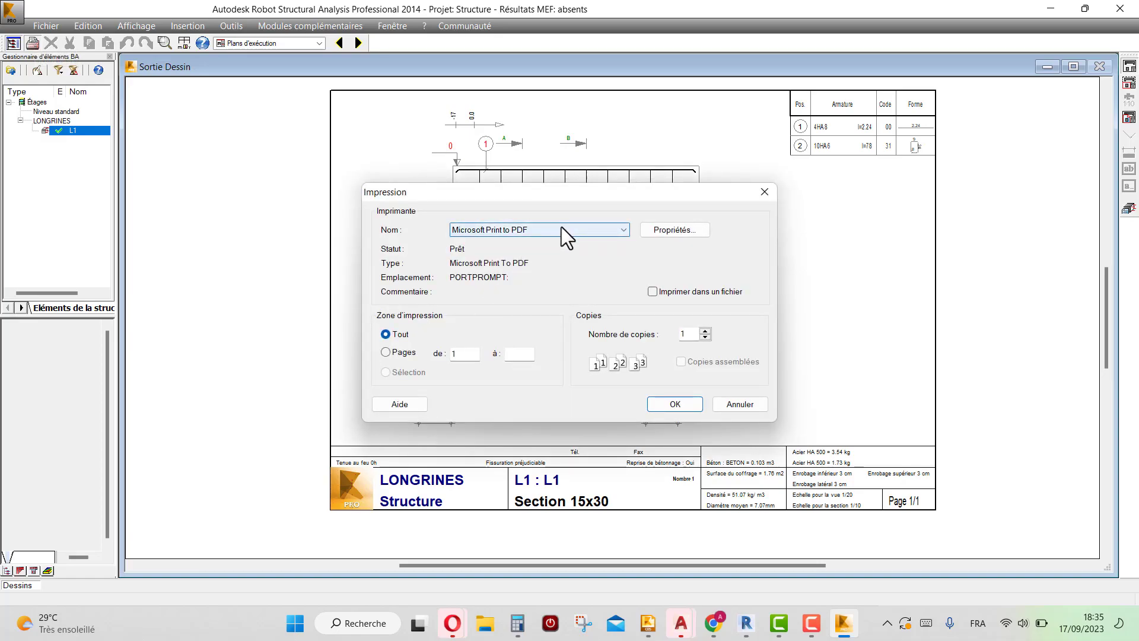
left_click(522, 234)
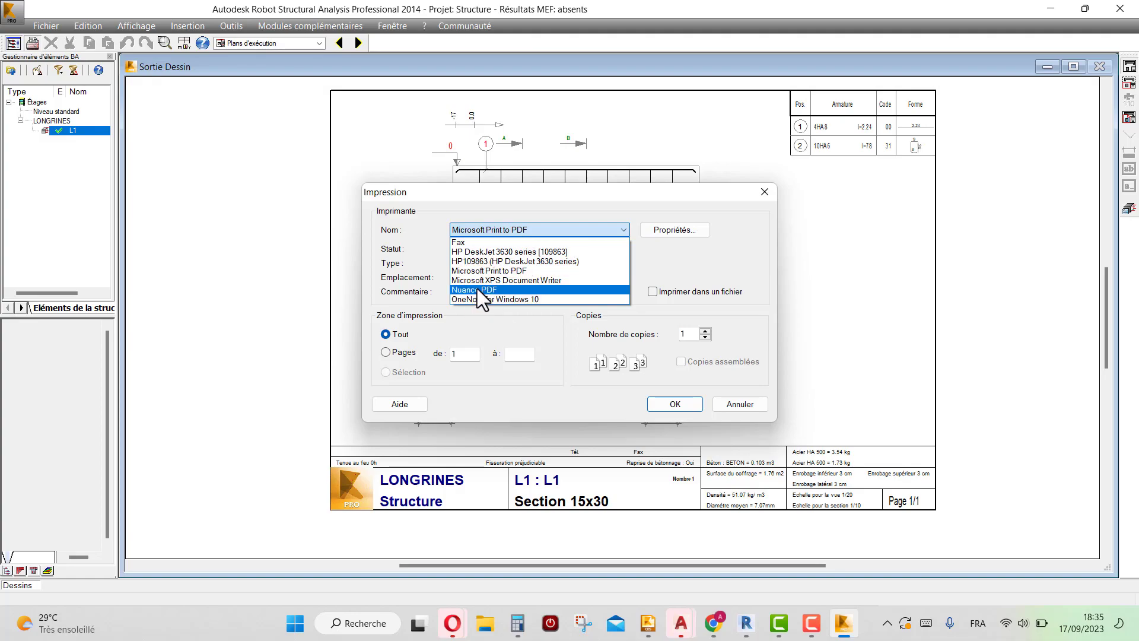
left_click(536, 219)
left_click(663, 406)
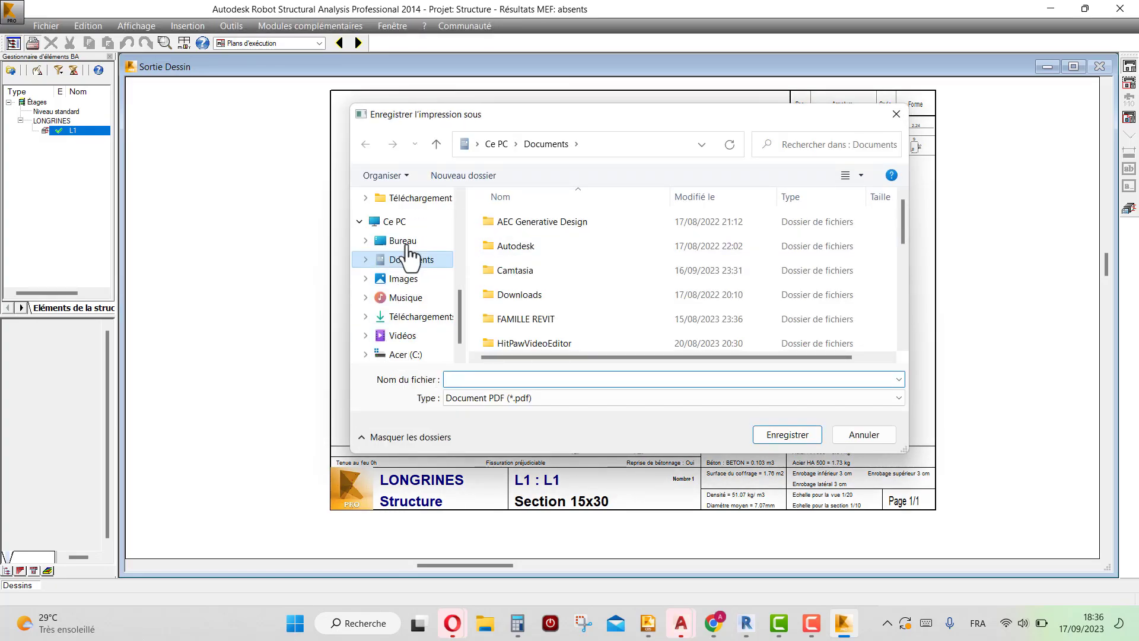
- Save the printout as L1 in the desktop folder FORMATION REVIT > 04-PDF > POUTRES
left_click(401, 240)
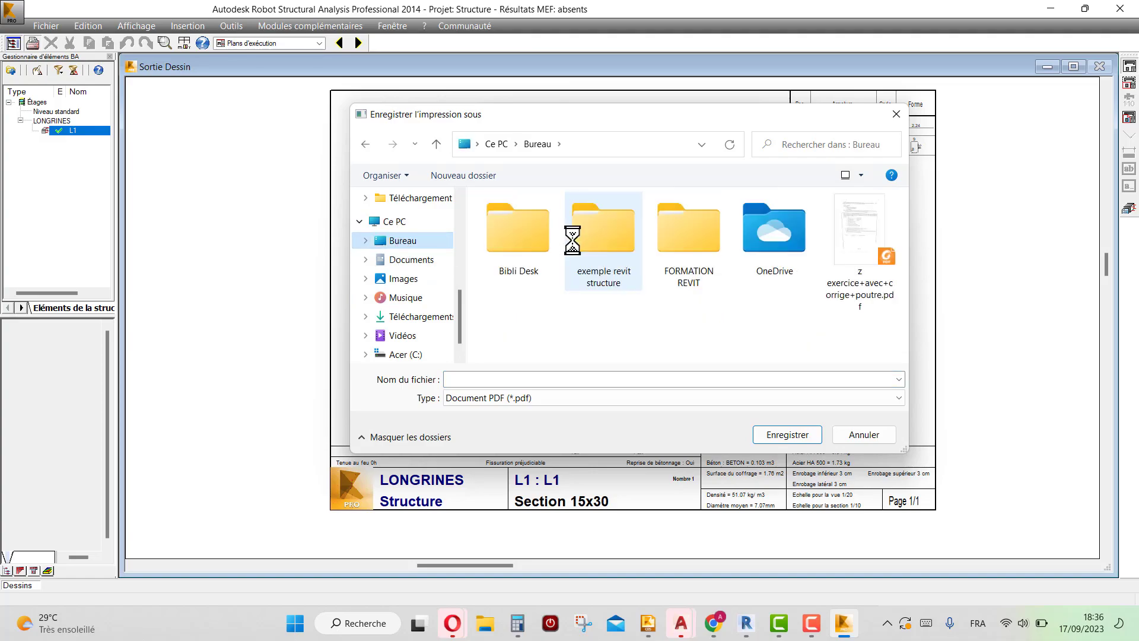
double_click(696, 222)
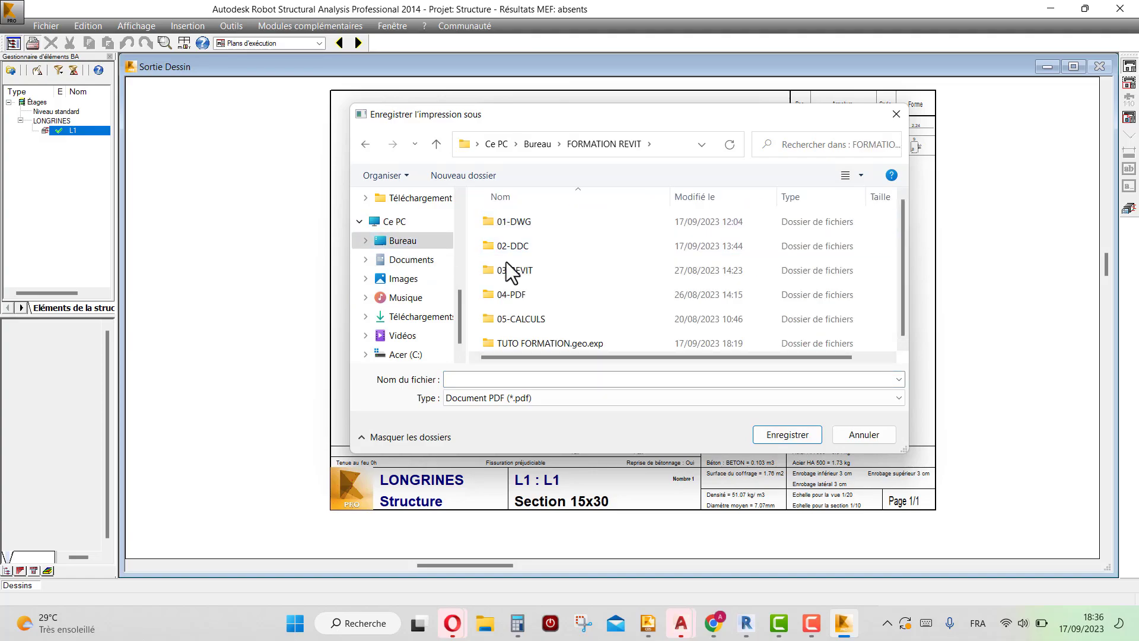
double_click(513, 295)
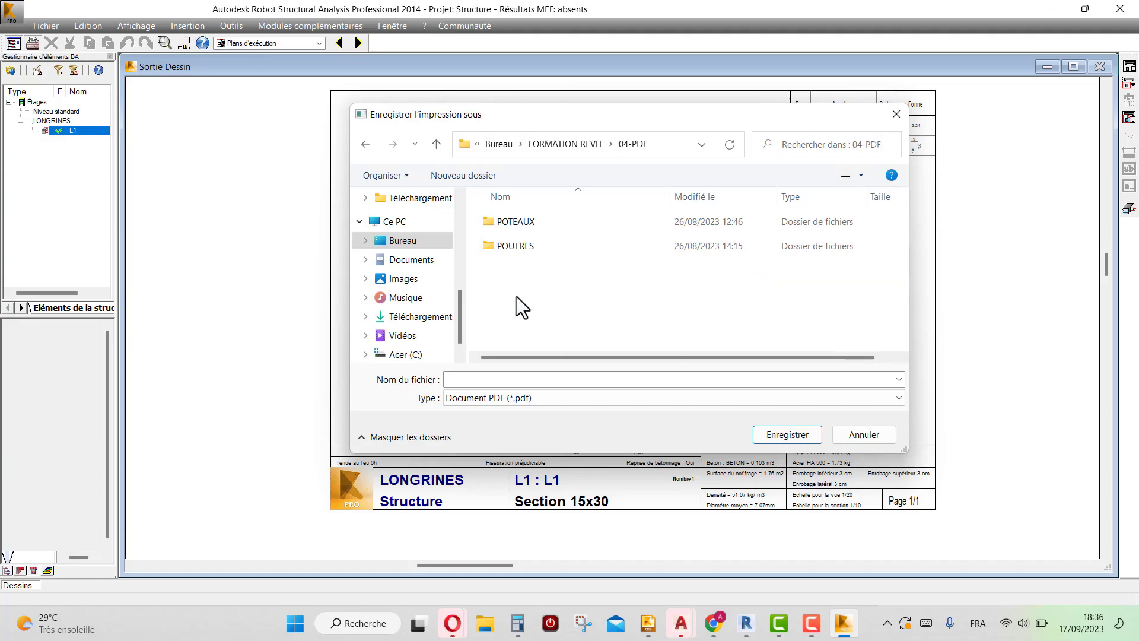
double_click(514, 246)
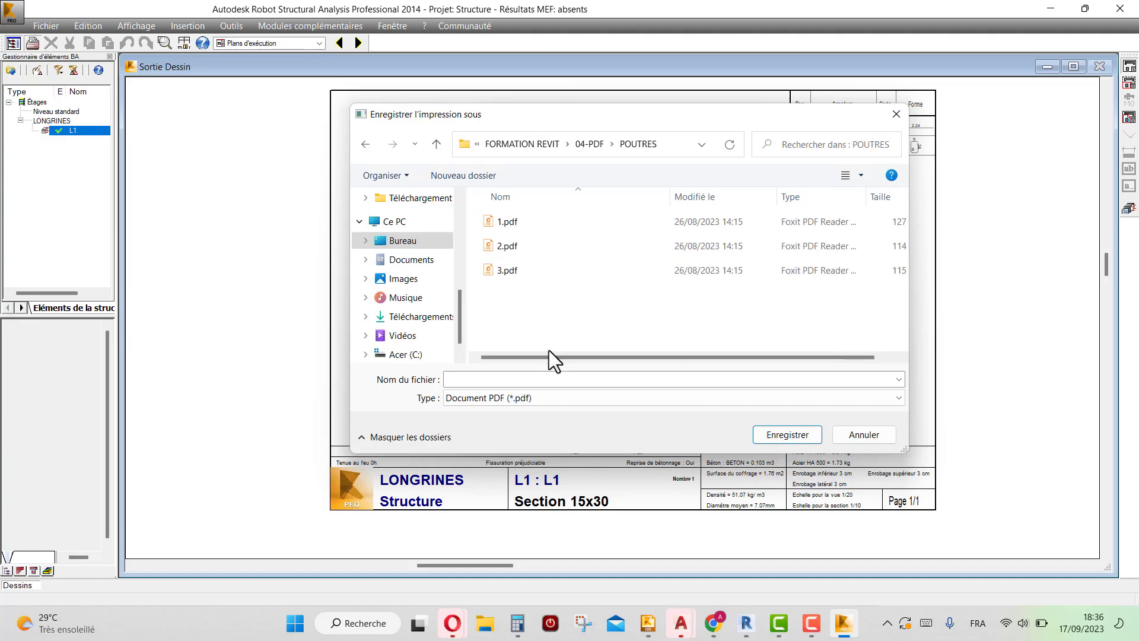
left_click(518, 380)
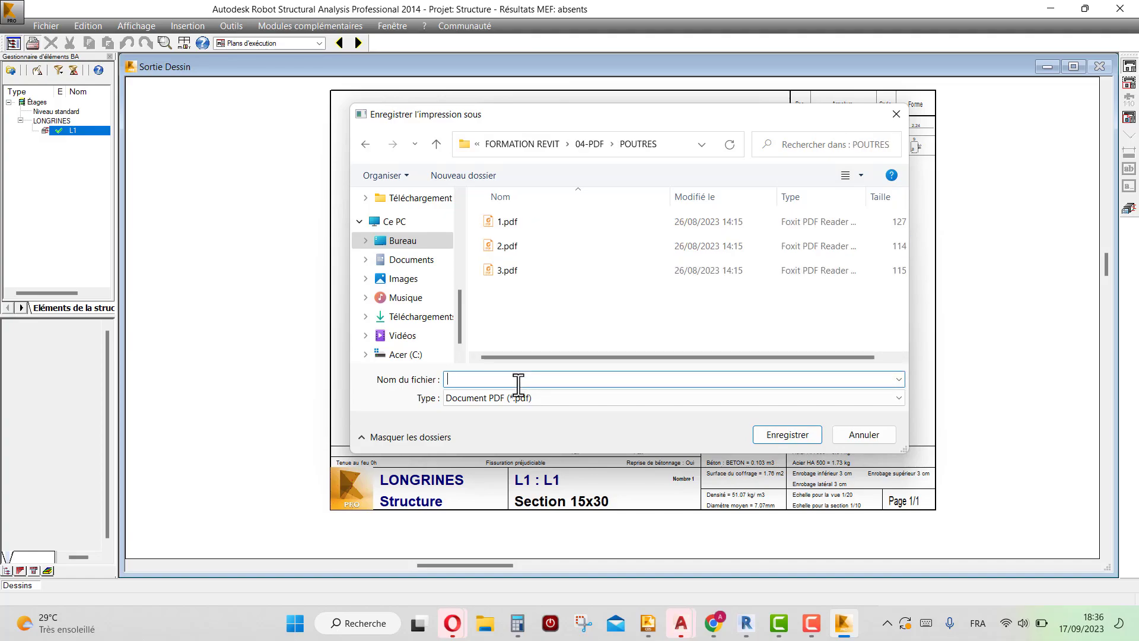
key("Caps_Lock")
type("L1")
left_click(767, 437)
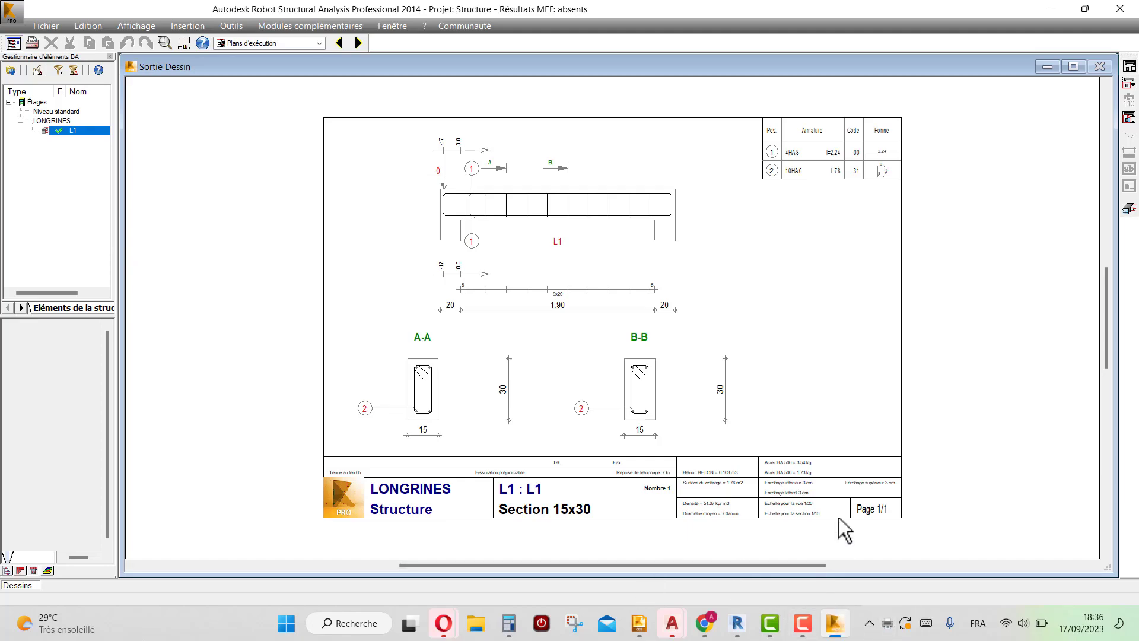
- Switch to File Explorer, open the recent file L1.pdf with Foxit PDF Reader 11.0 and review the printed drawing
left_click(473, 624)
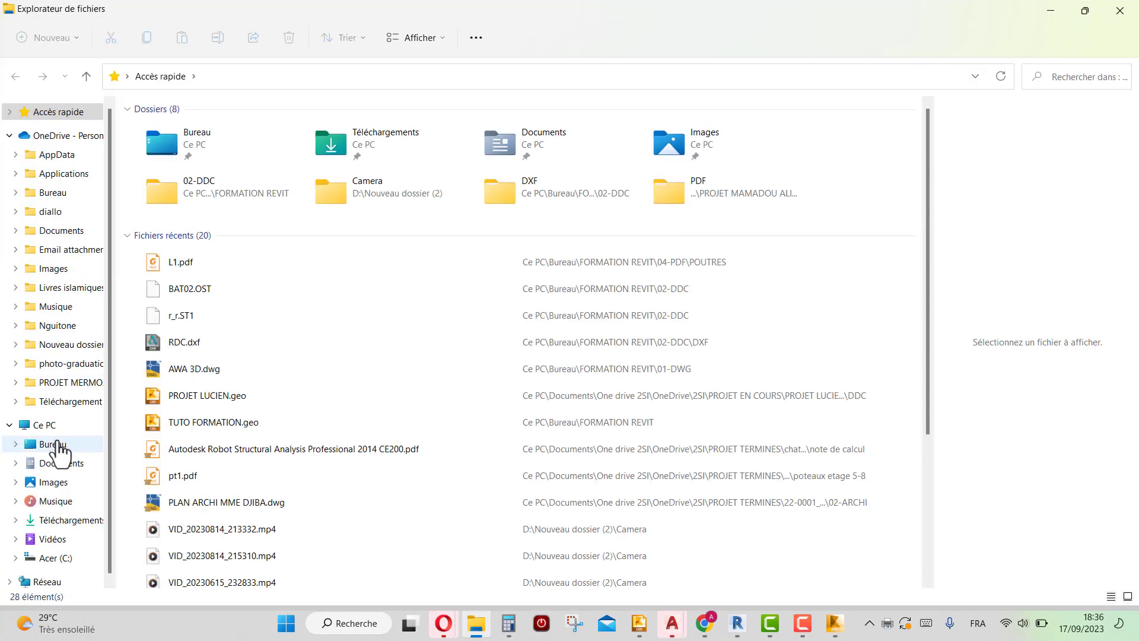
left_click(183, 261)
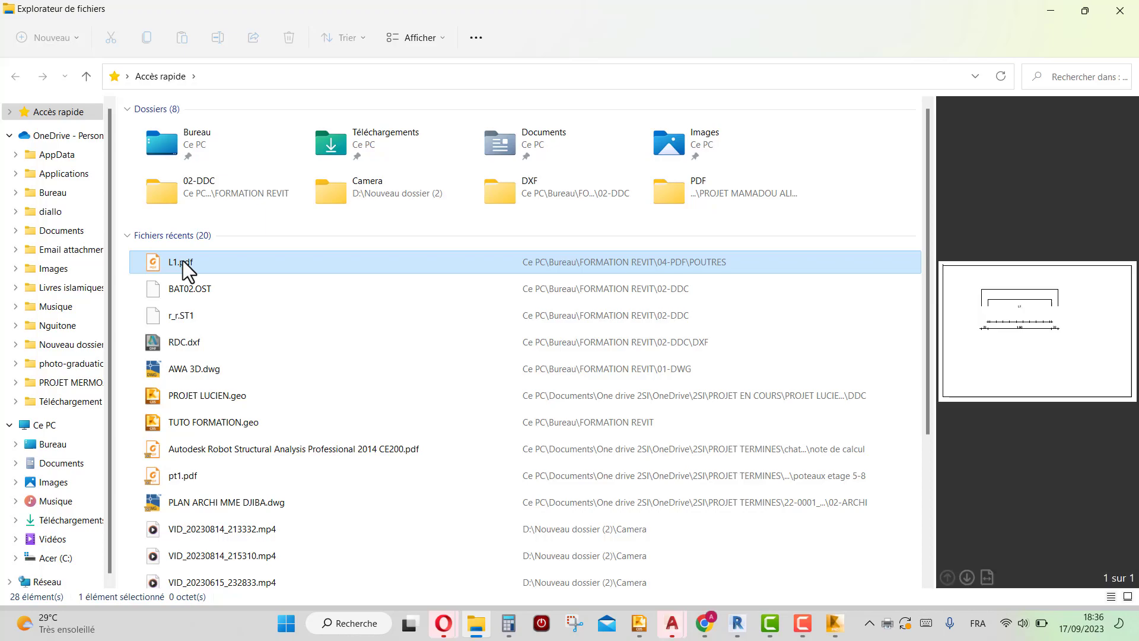
right_click(182, 261)
left_click(226, 318)
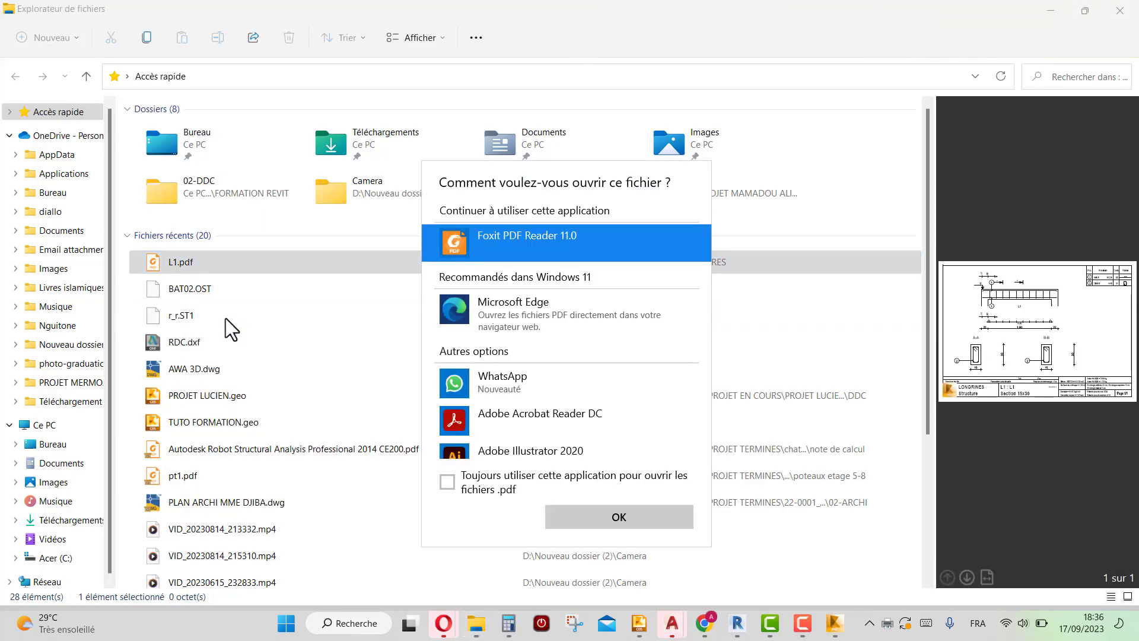
left_click(567, 511)
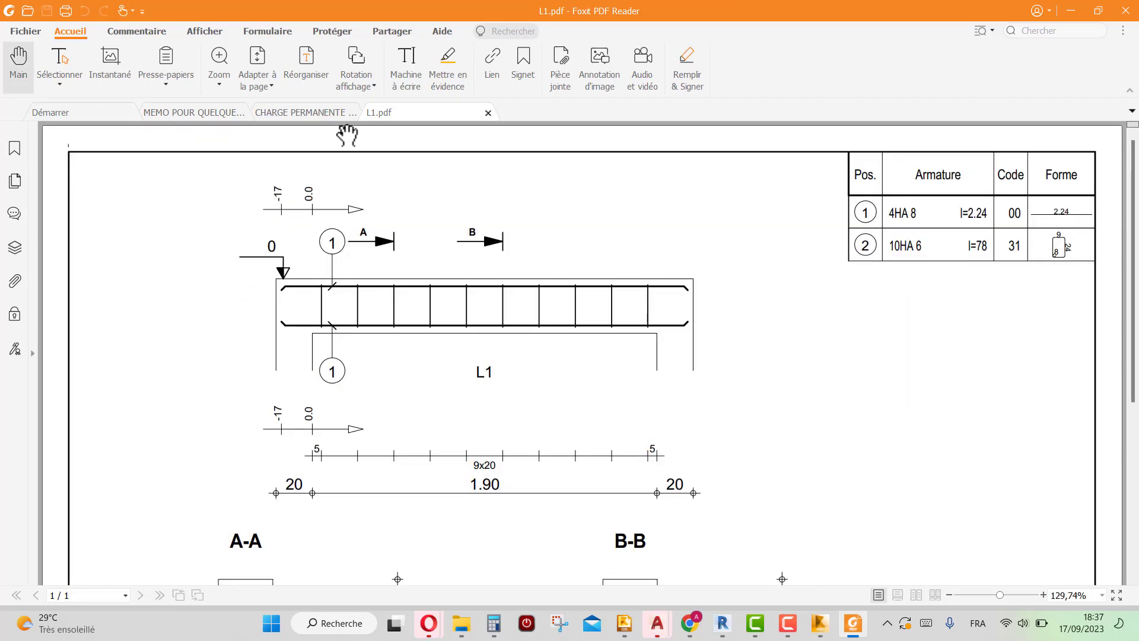
scroll(412, 270, "down", 5)
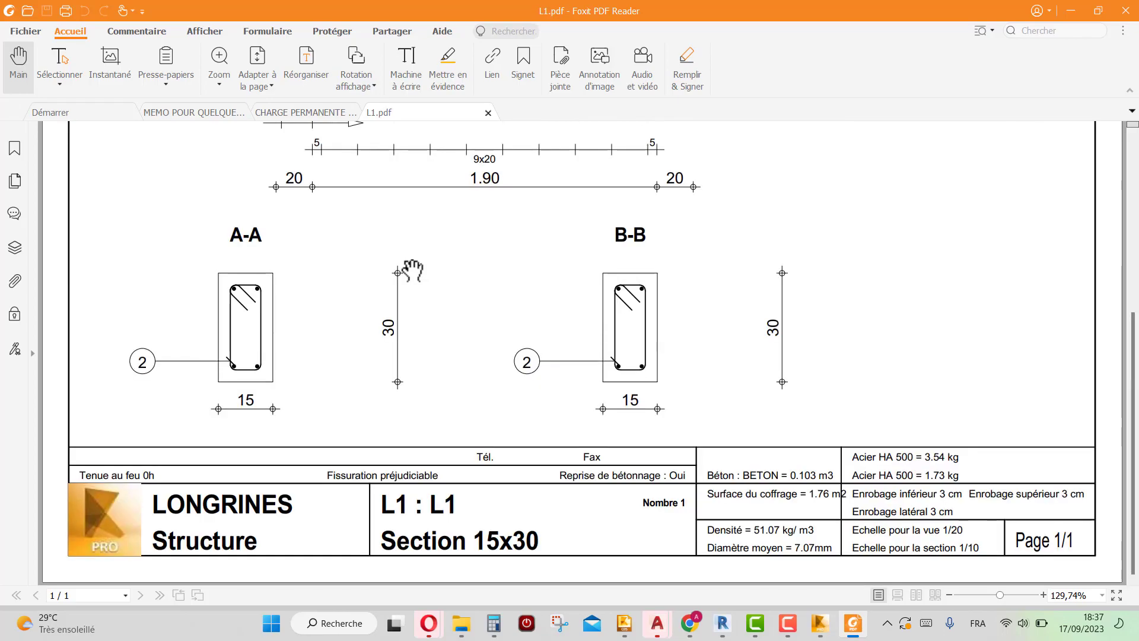
scroll(356, 337, "up", 5)
scroll(338, 356, "down", 4)
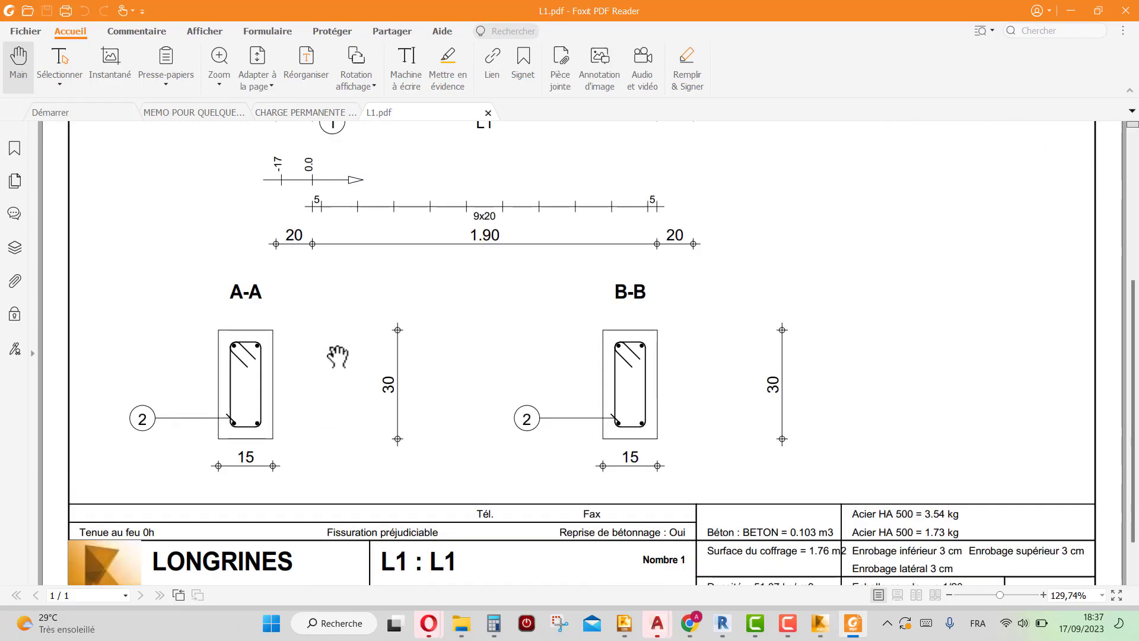
scroll(338, 356, "down", 1)
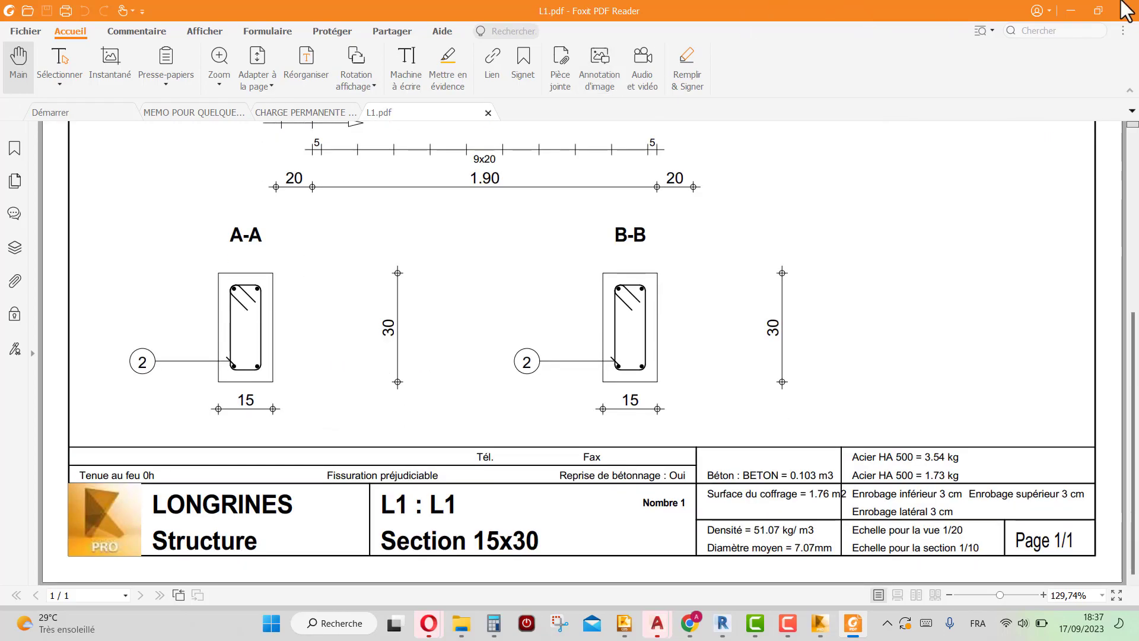
- Switch to Concrete Building Structures, go up to the PH RDC storey and hide the slabs (Dalles)
left_click(630, 630)
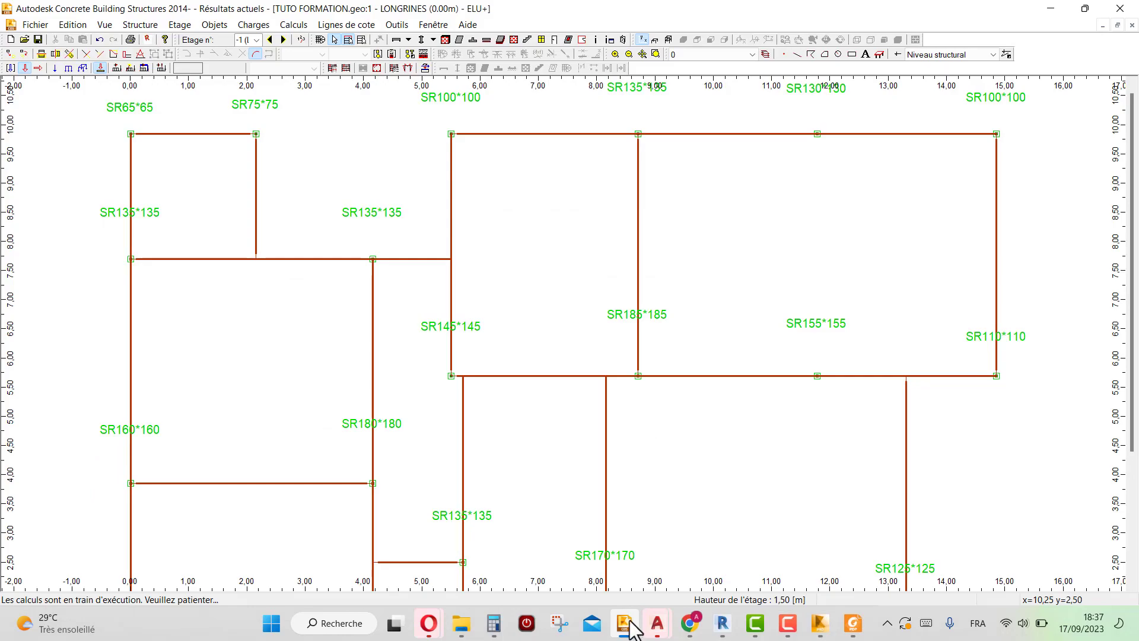
scroll(610, 338, "down", 3)
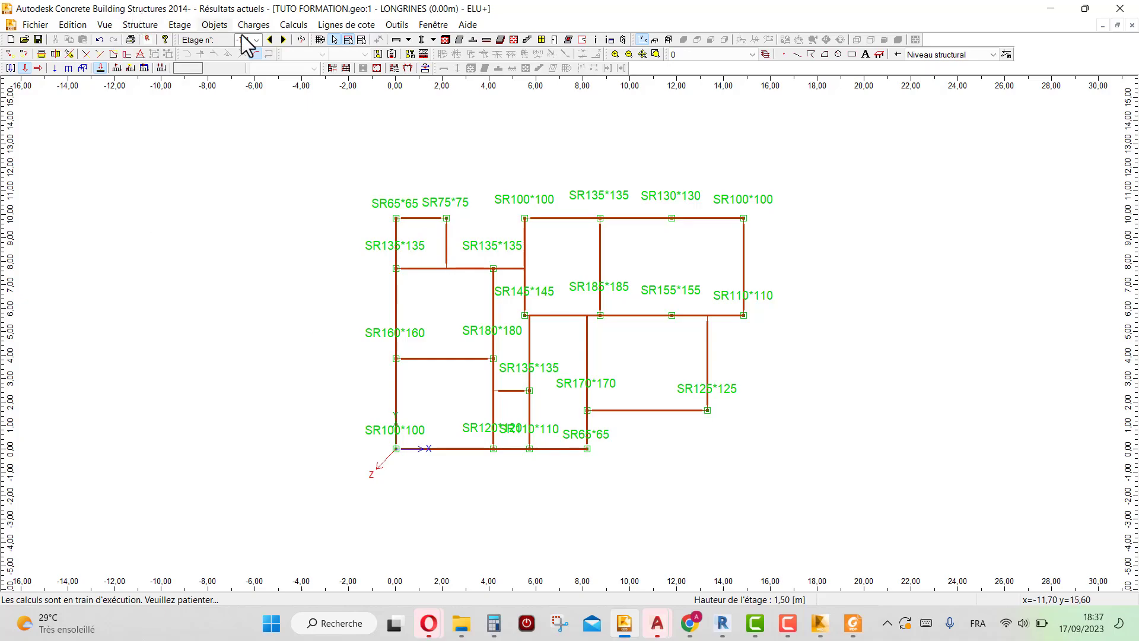
left_click(283, 40)
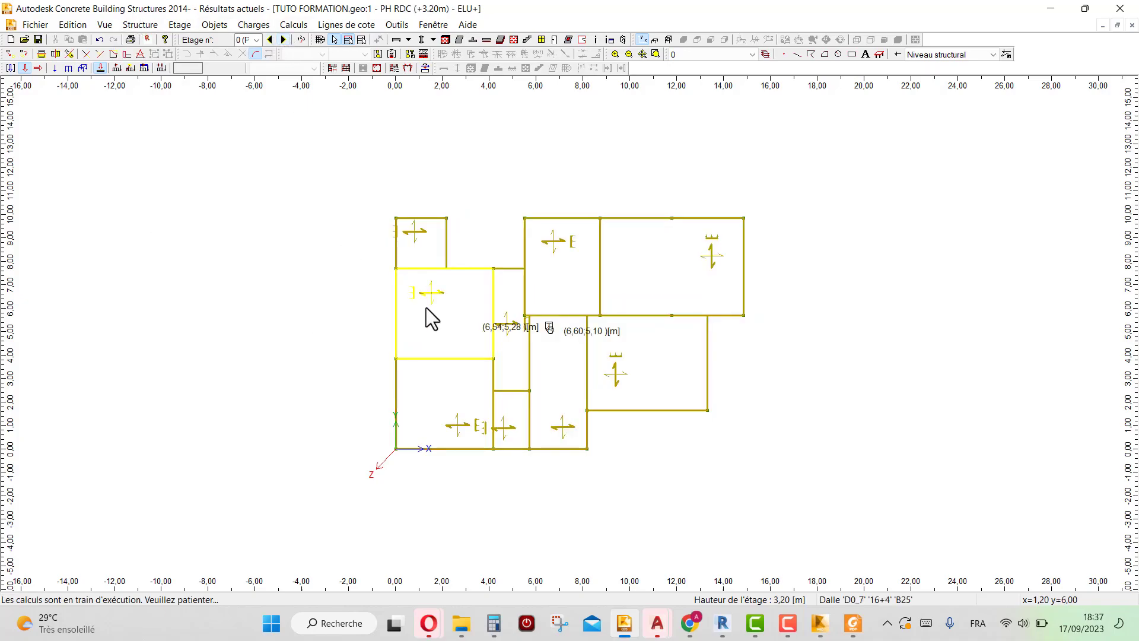
scroll(597, 240, "up", 3)
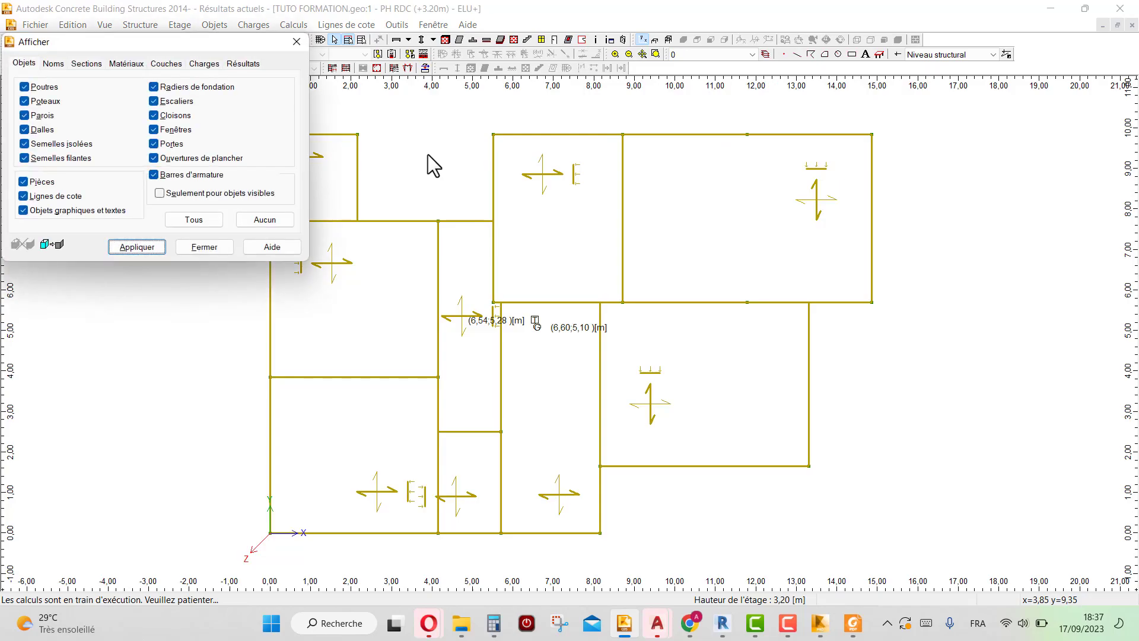
left_click(25, 130)
left_click(130, 247)
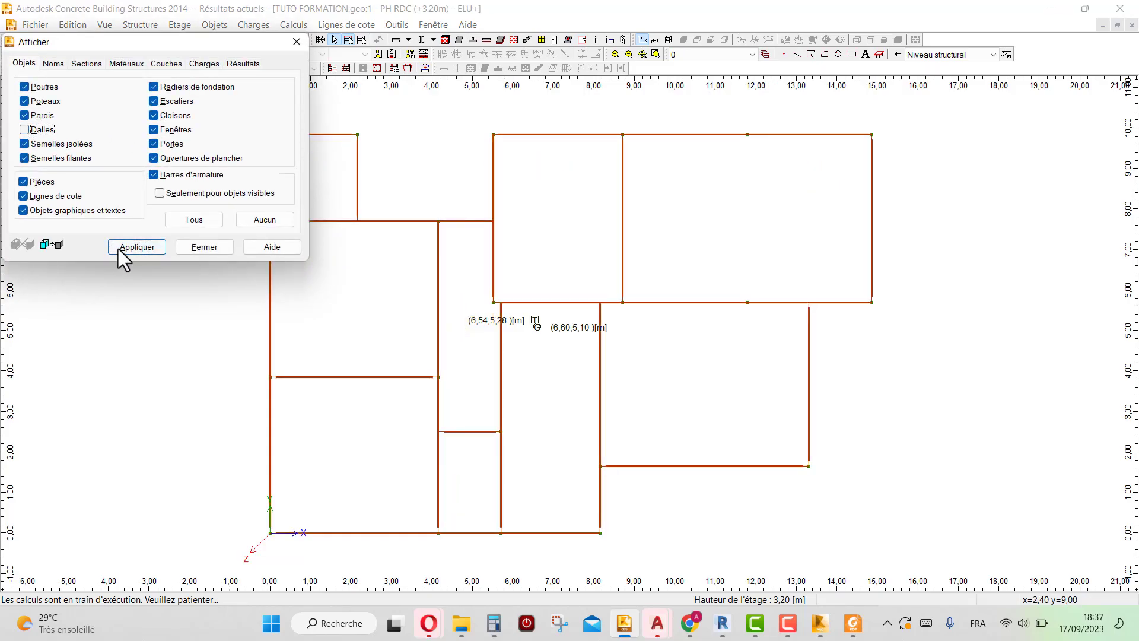
left_click(196, 246)
- Run the interactive real RC design on the topmost long beam between X 5.5 and 14.8 m, adding it to the file open in Robot
left_click(544, 134)
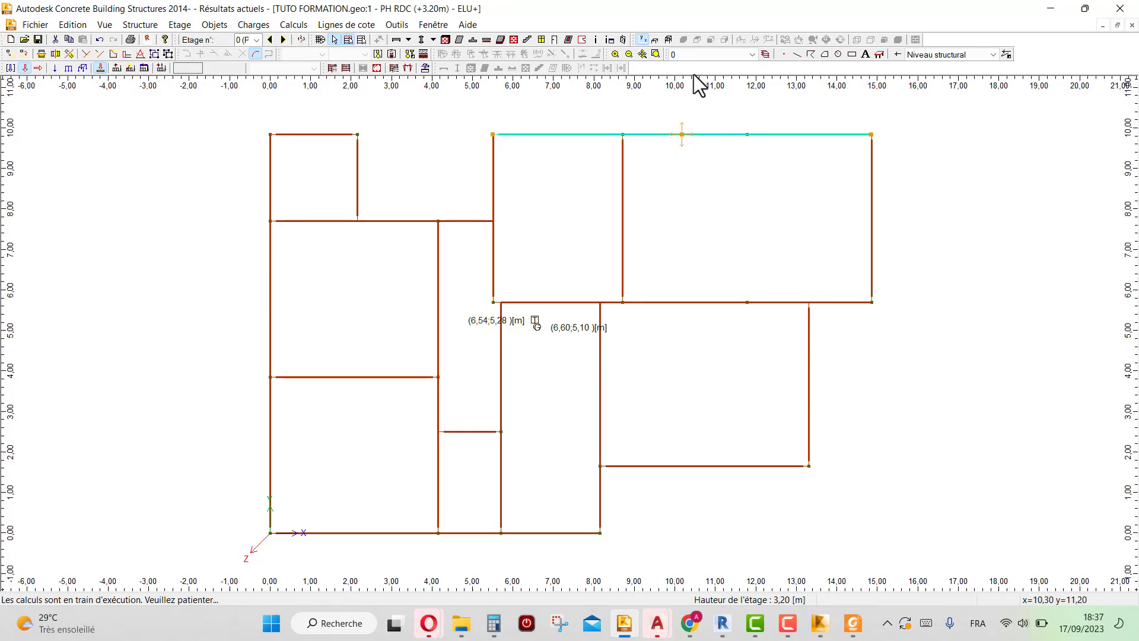
left_click(293, 25)
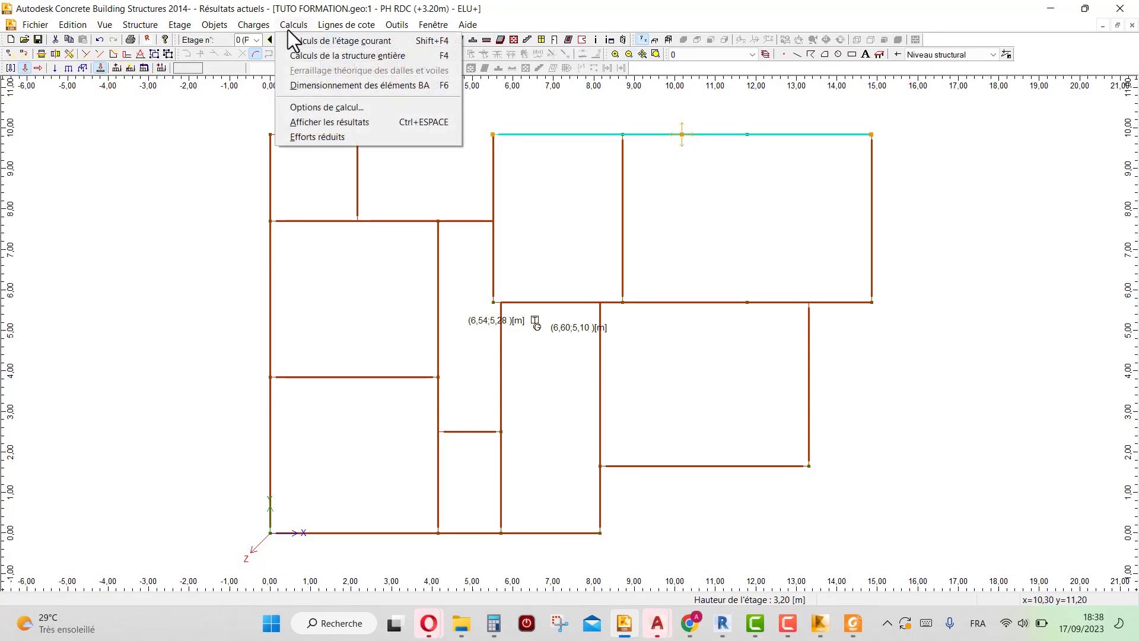
left_click(327, 88)
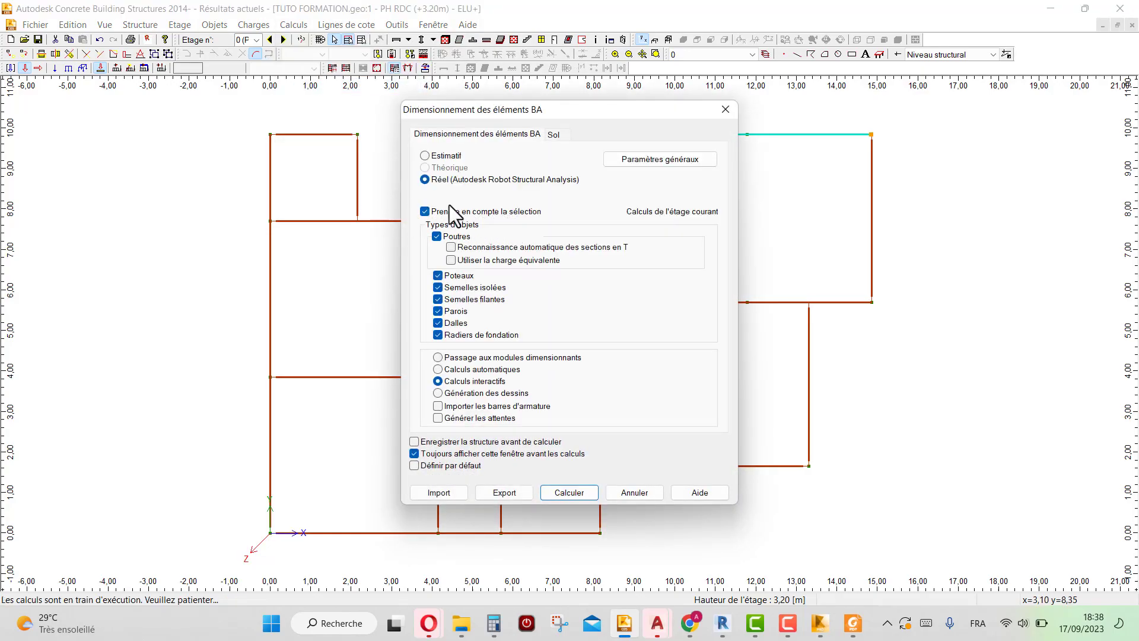
left_click(565, 495)
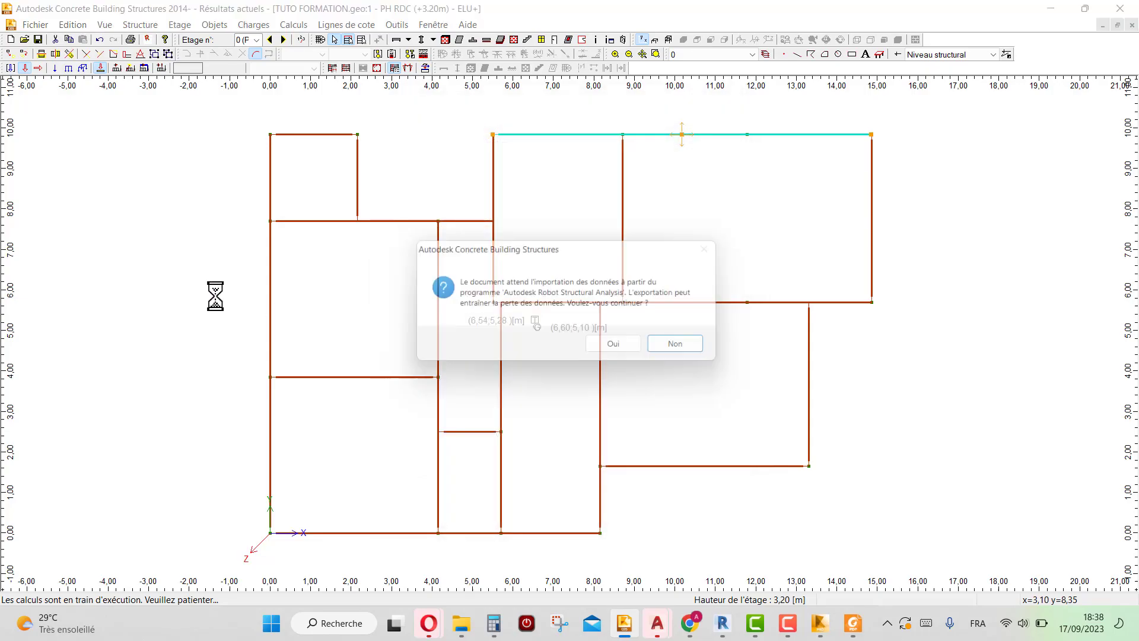
left_click(620, 348)
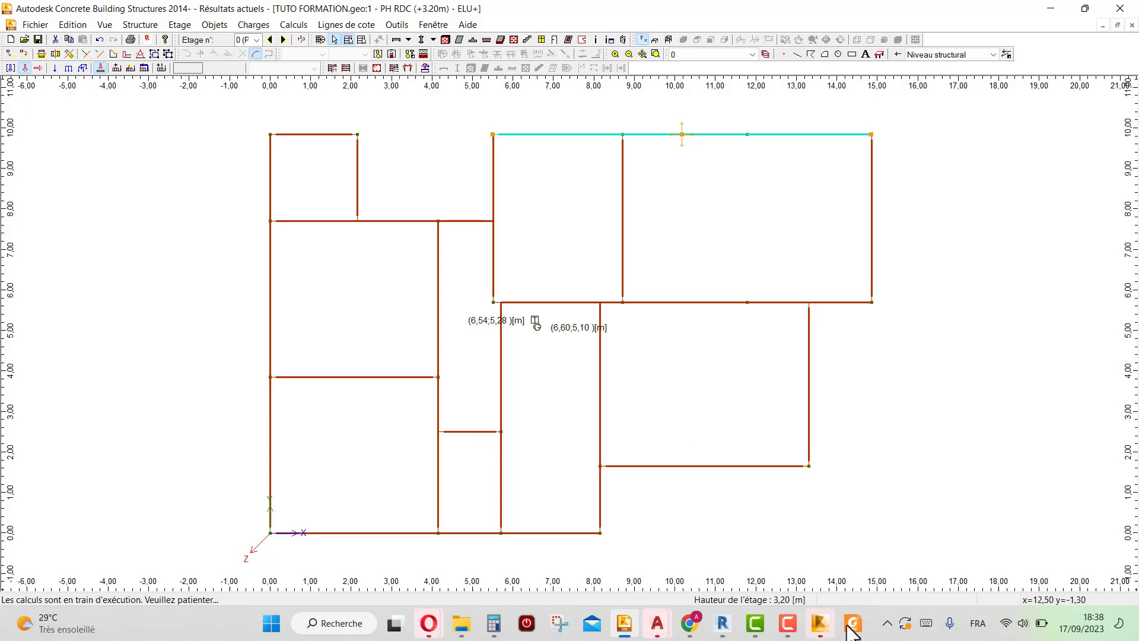
left_click(821, 624)
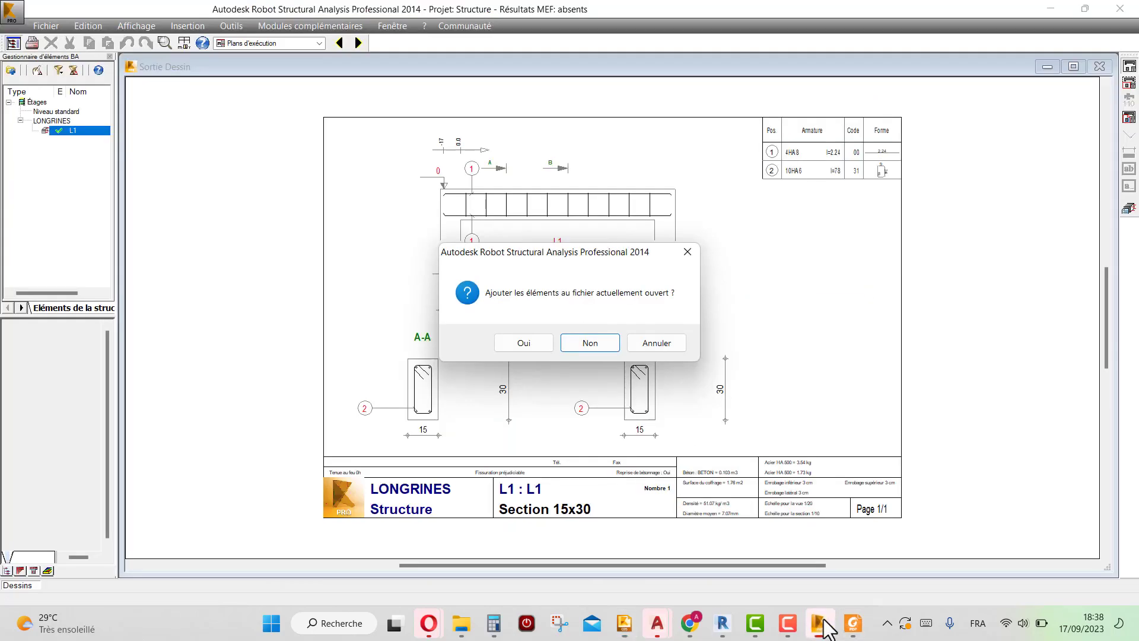
left_click(523, 344)
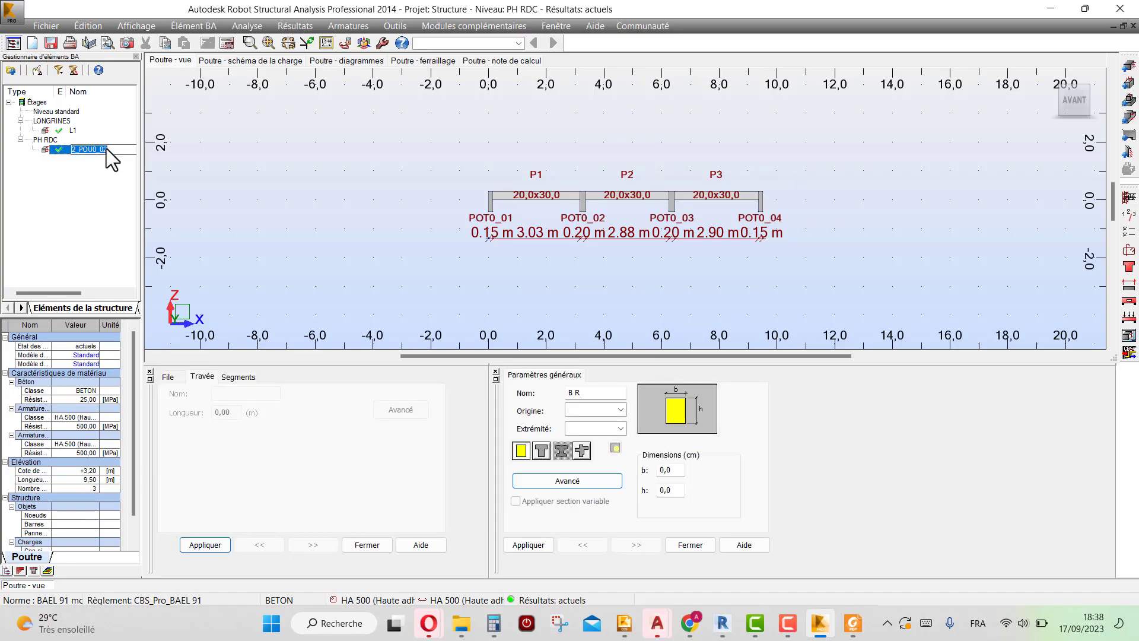
- Rename the imported PH RDC beam as A2-A4 in the element manager
key("Caps_Lock")
key("Caps_Lock")
type("A")
key("Return")
scroll(505, 190, "up", 2)
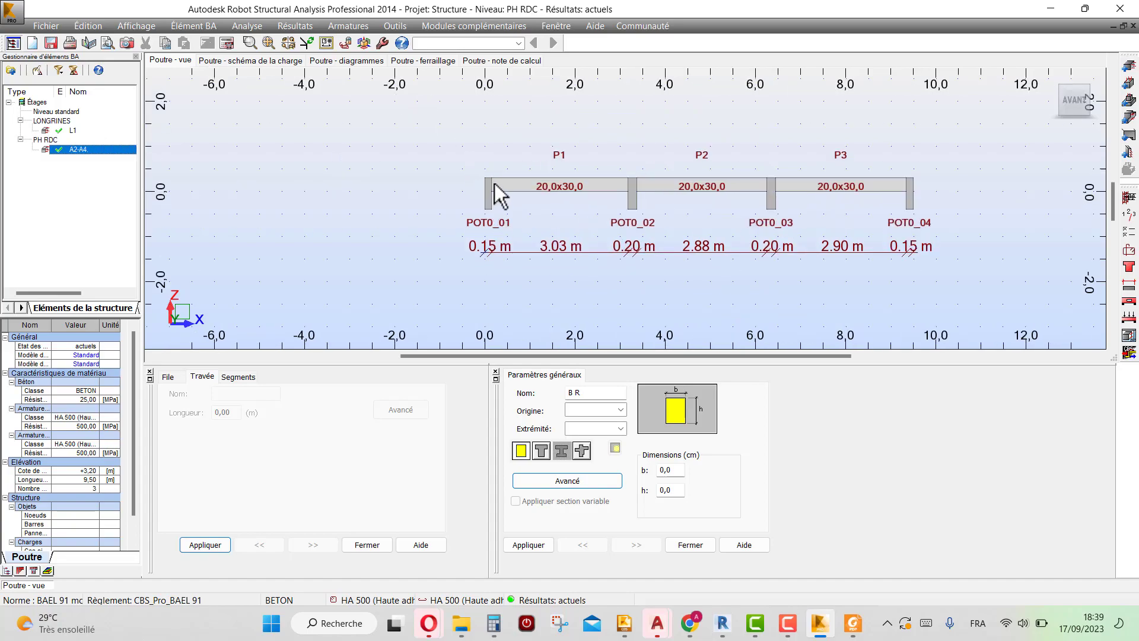
- Select the beam's first span and turn off automatic numbering of spans (Travées) for the whole beam line
left_click(494, 183)
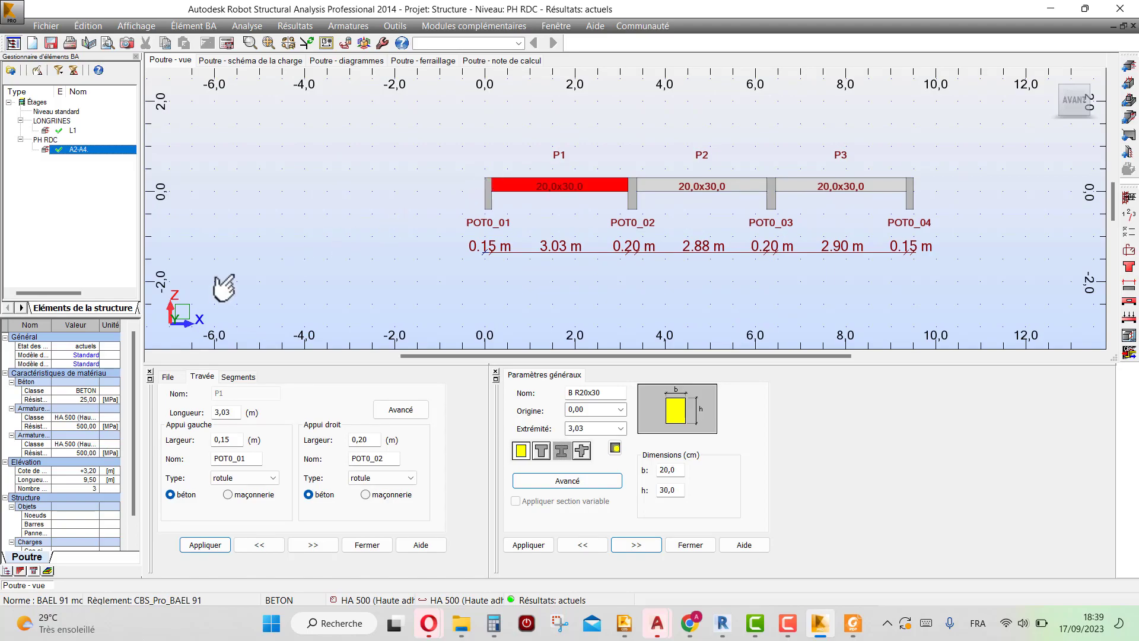
left_click(168, 378)
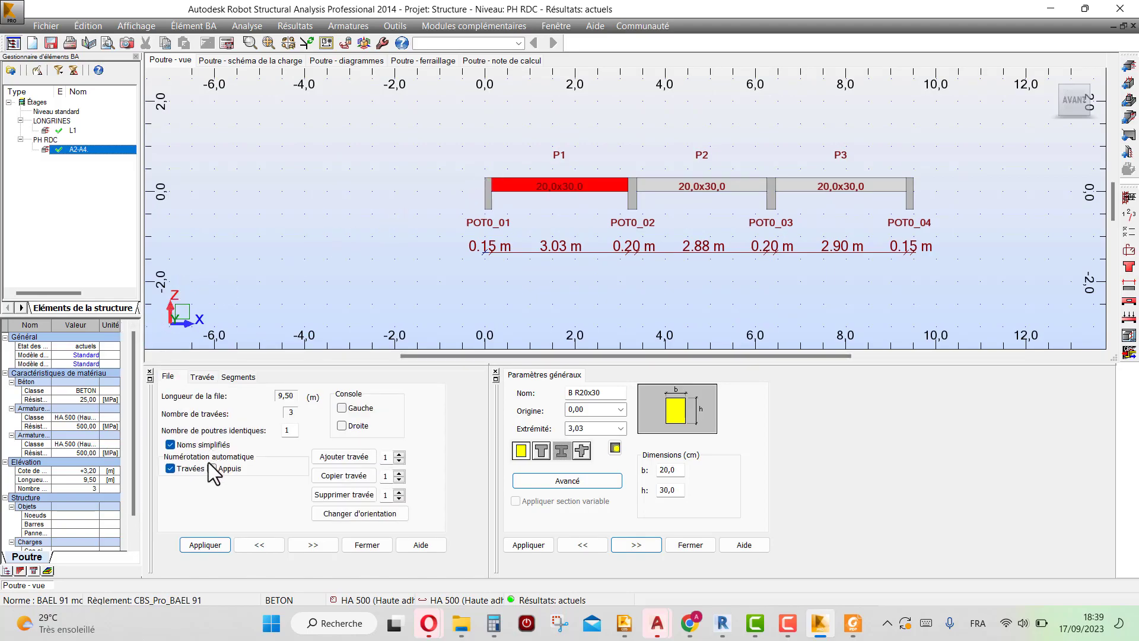
left_click(172, 468)
left_click(207, 544)
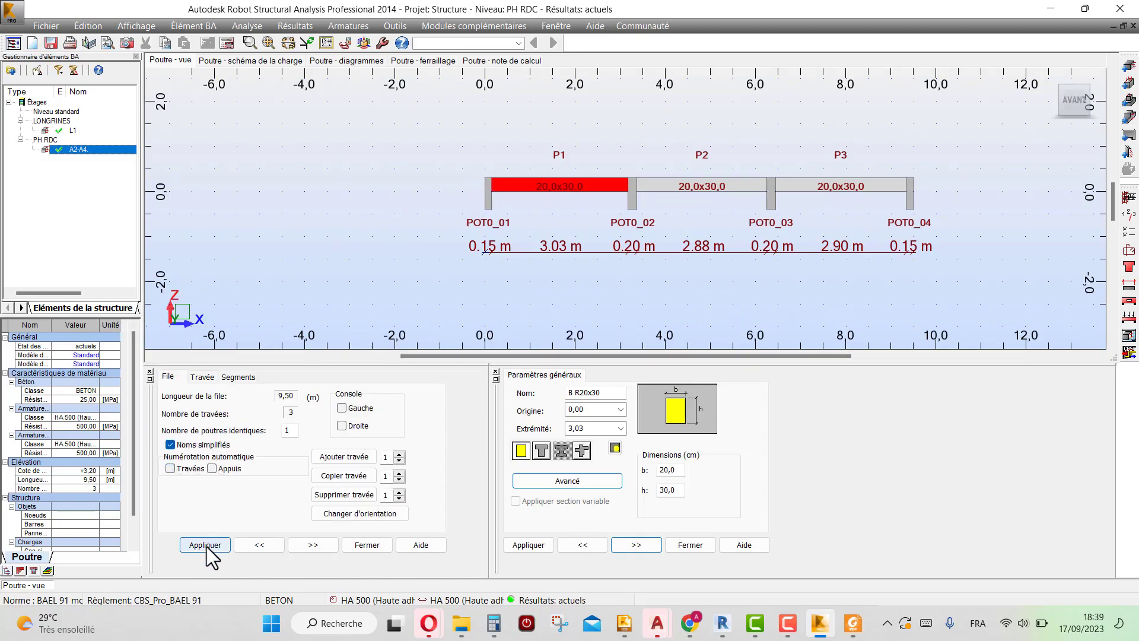
- Rename the first span of the beam as A2
left_click(201, 376)
left_click_drag(228, 393, 178, 393)
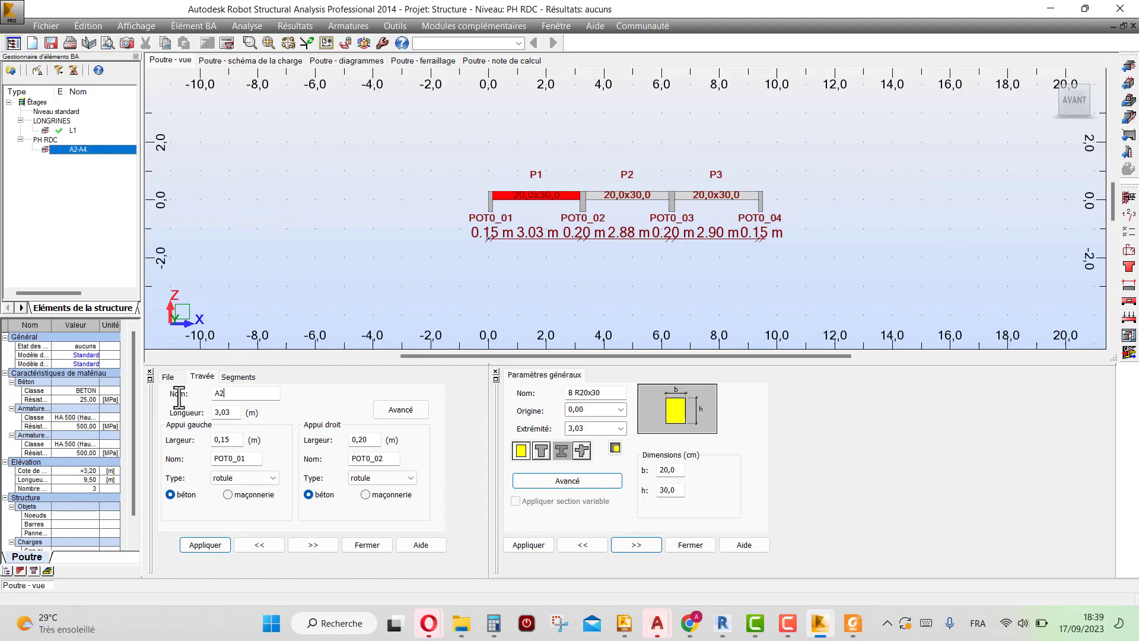
left_click(199, 546)
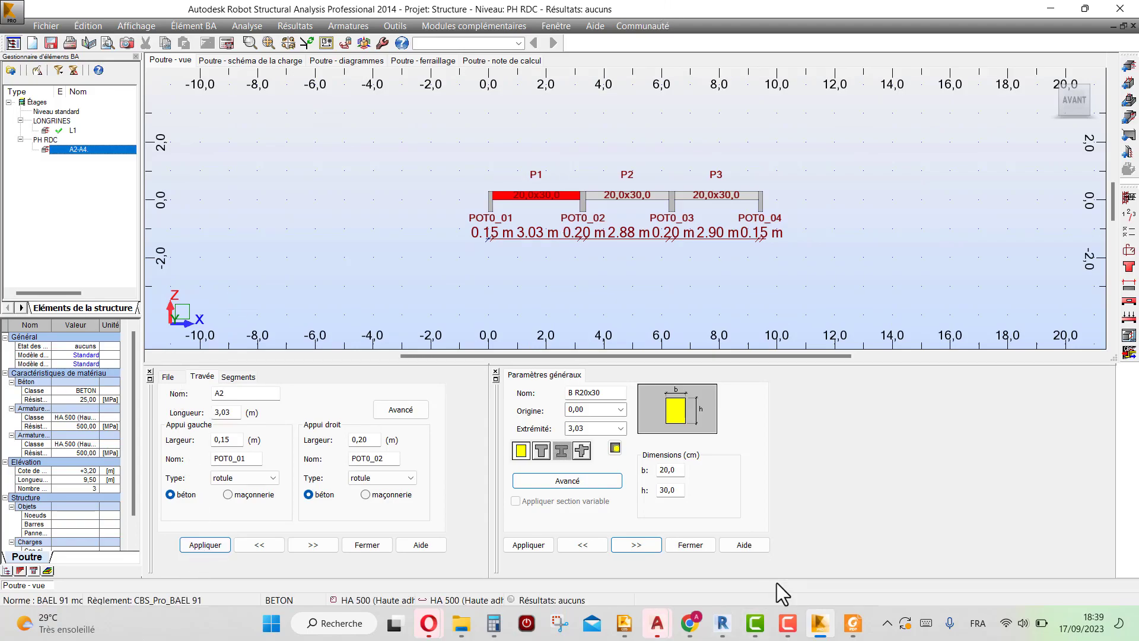
- Consult the axis 7 dimensions in AutoCAD's AWA 3D.dwg, and in Robot set span A2's length to 3.0 m and left support width to 0.2 m
mouse_move(657, 623)
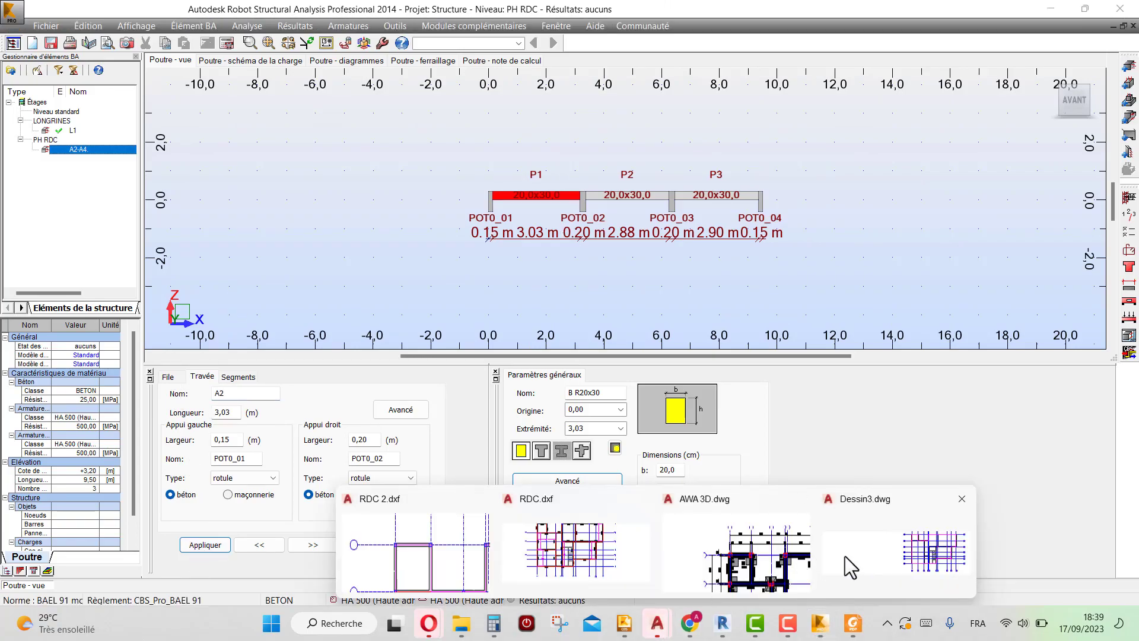
left_click(737, 546)
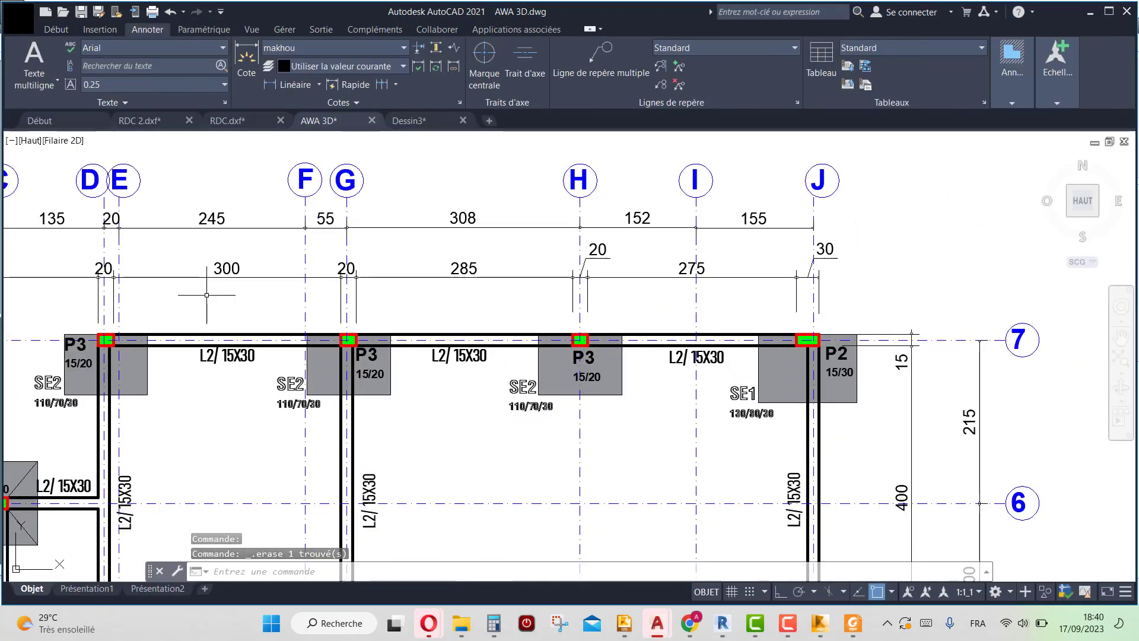
left_click(195, 277)
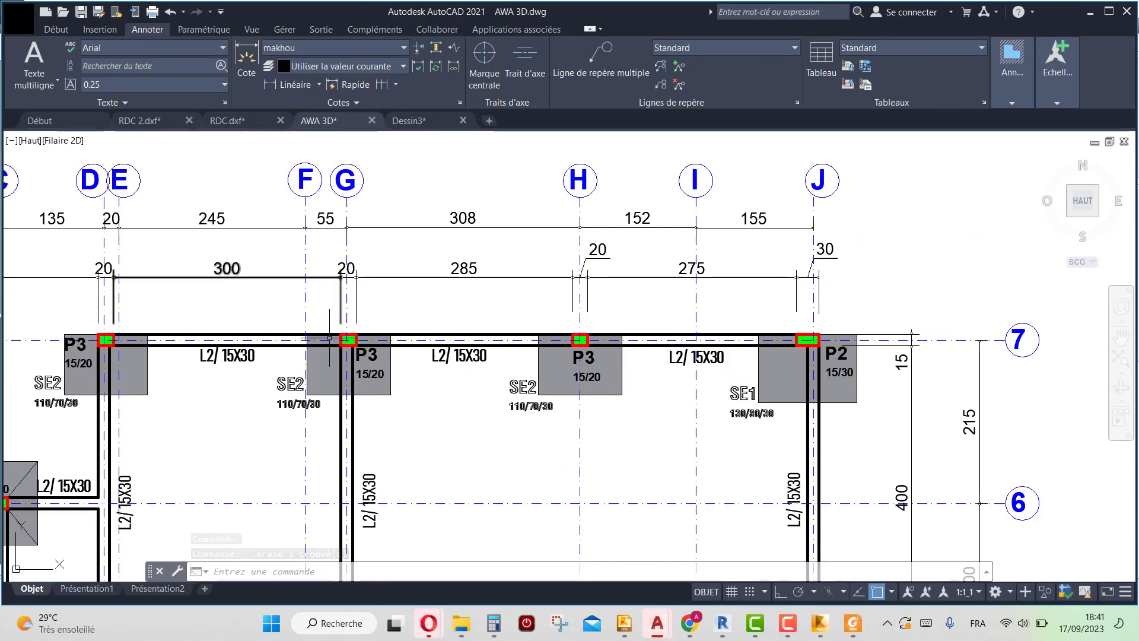
key("Escape")
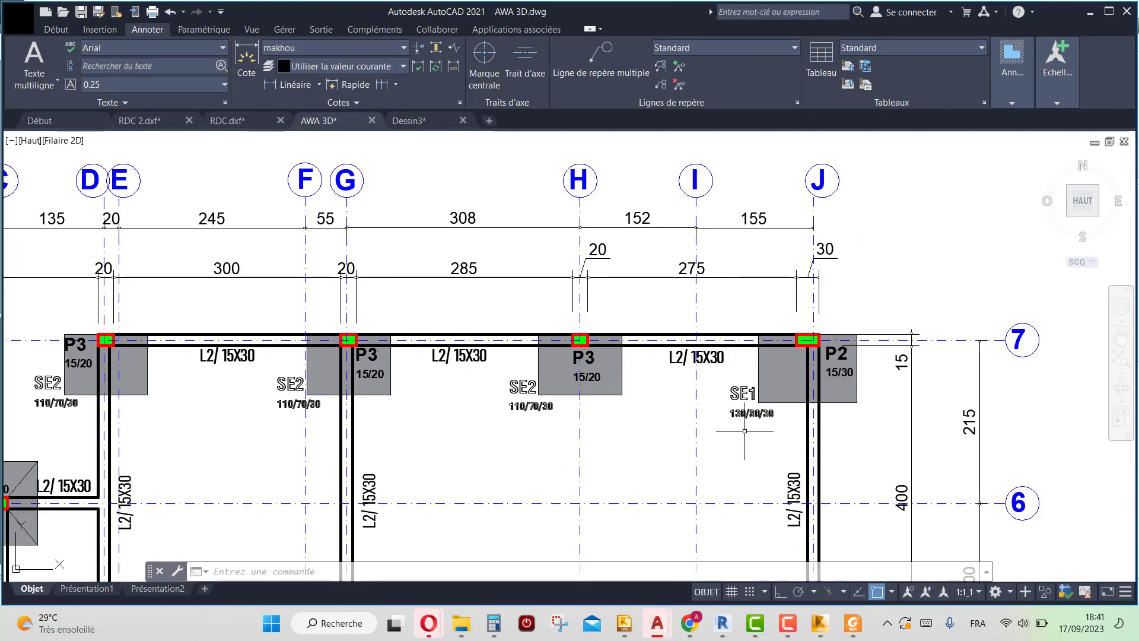
left_click(820, 625)
left_click(239, 413)
key("BackSpace")
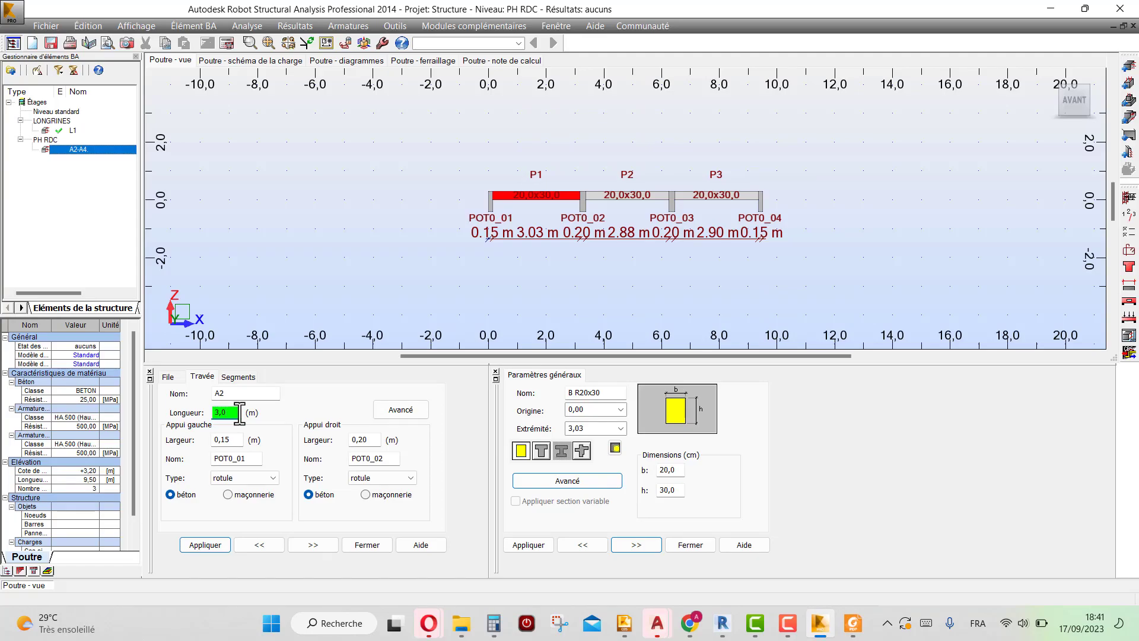
left_click(242, 440)
type("2")
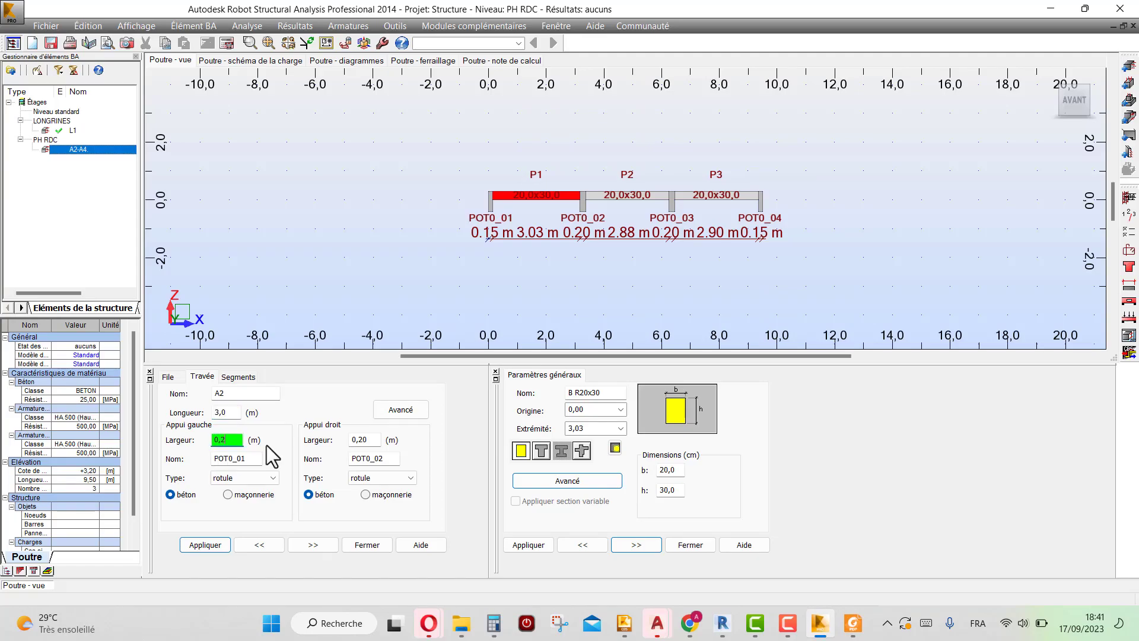
left_click(190, 542)
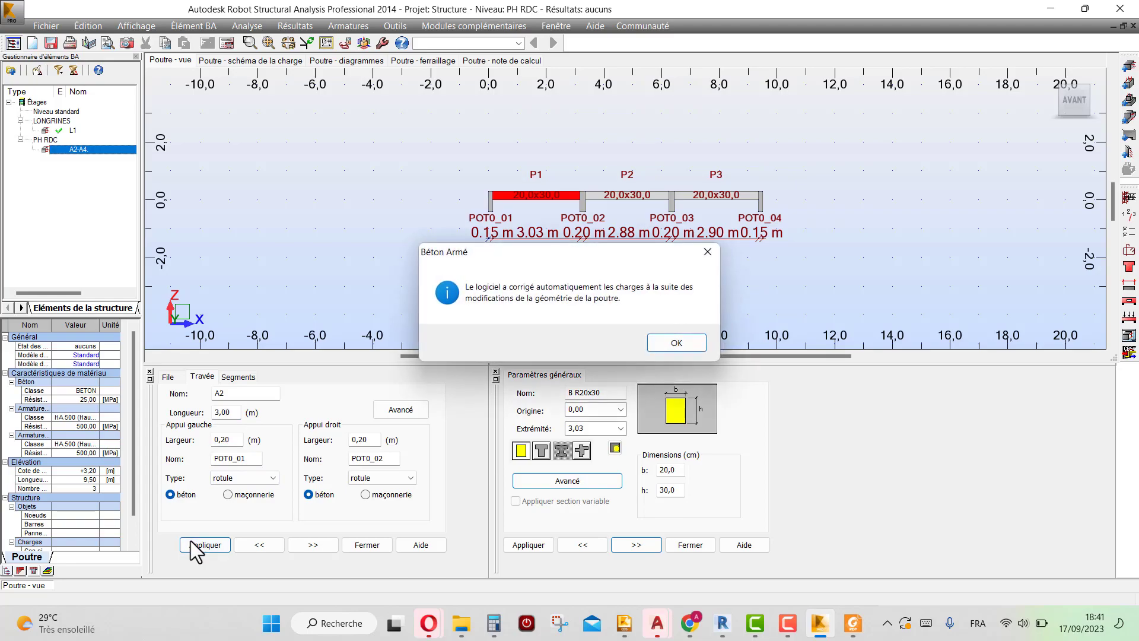
left_click(693, 342)
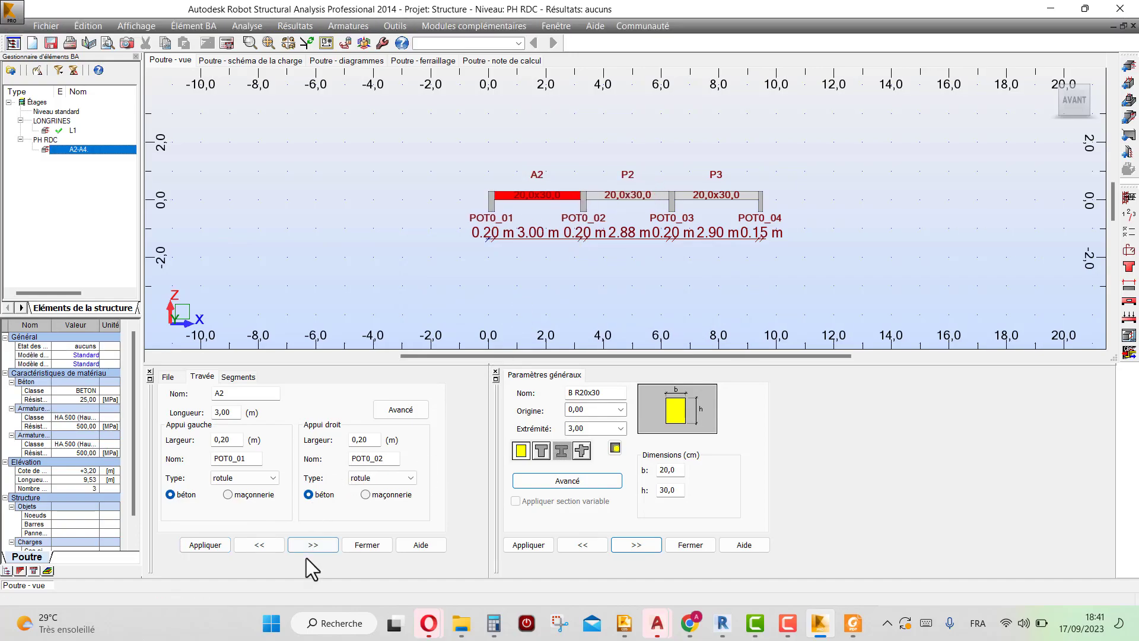
- Select the middle span P2 and rename it as A3
left_click(318, 547)
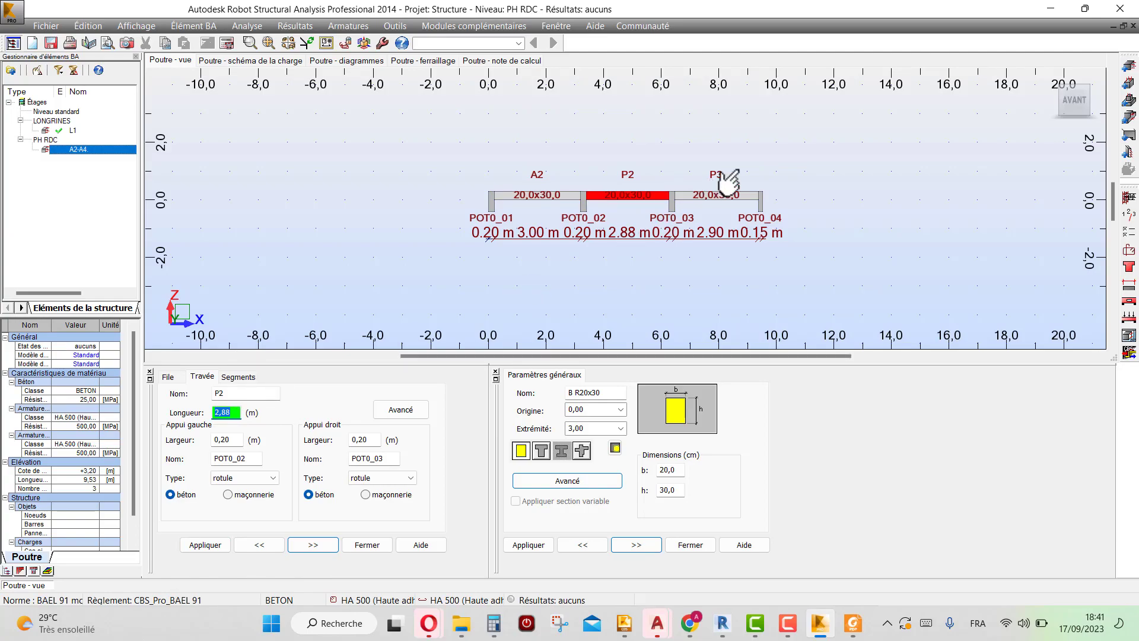
scroll(521, 229, "up", 2)
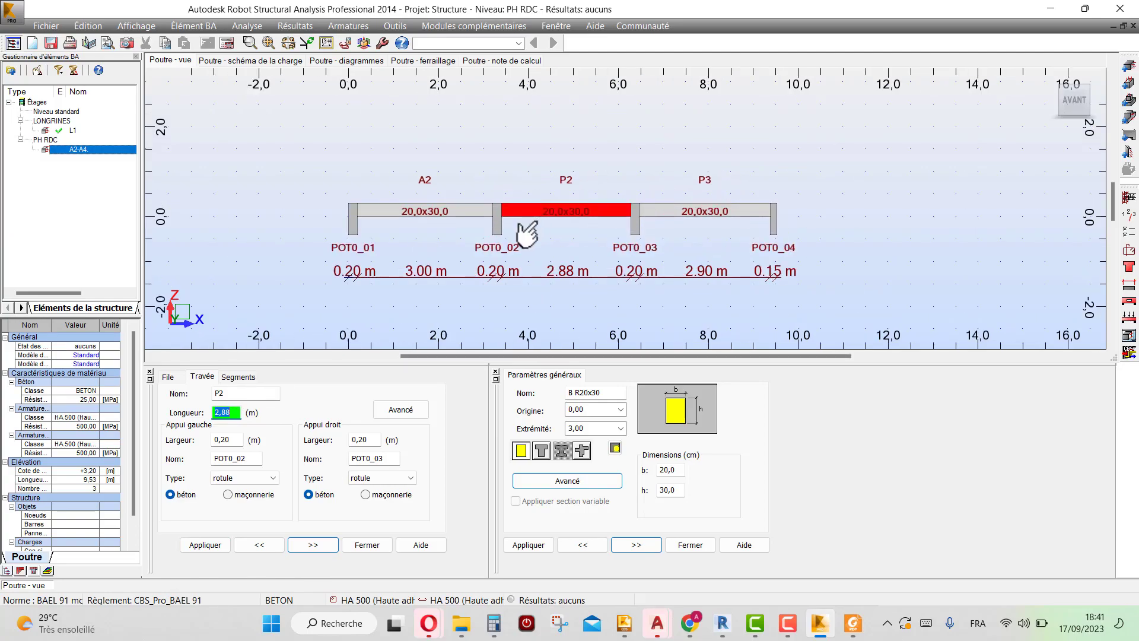
double_click(229, 392)
type("a")
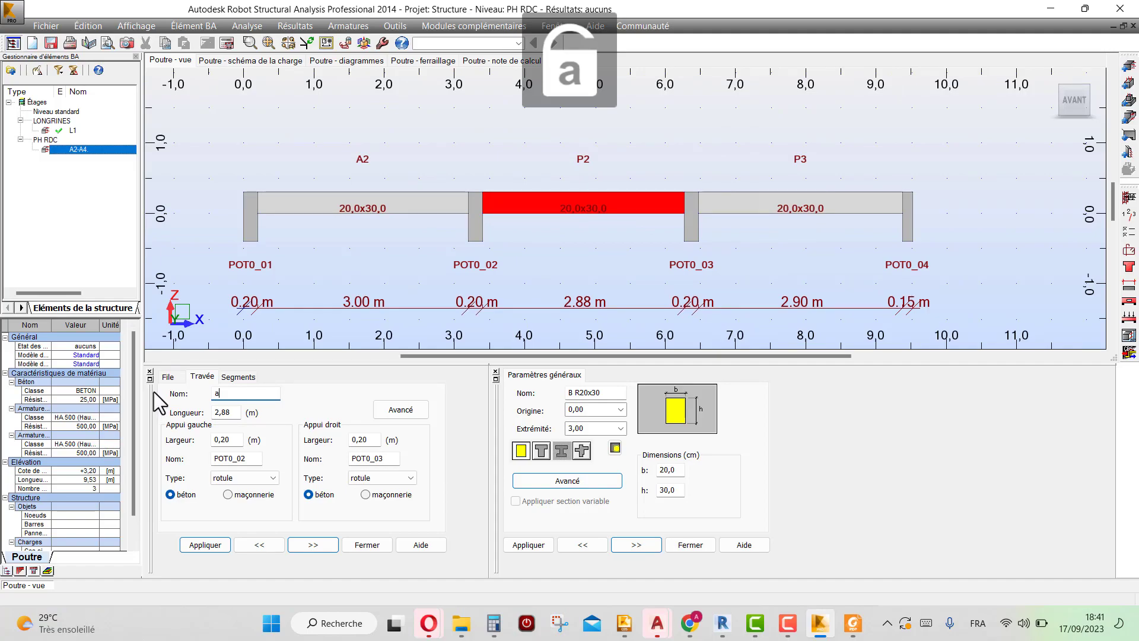
type("3")
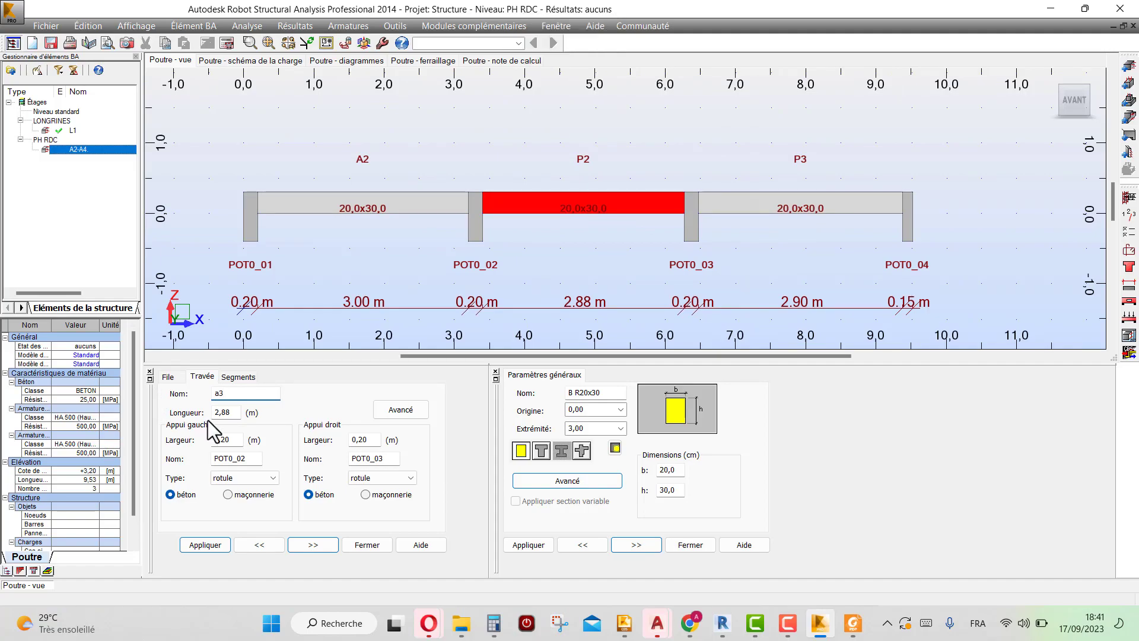
key("BackSpace")
key("Caps_Lock")
type("A")
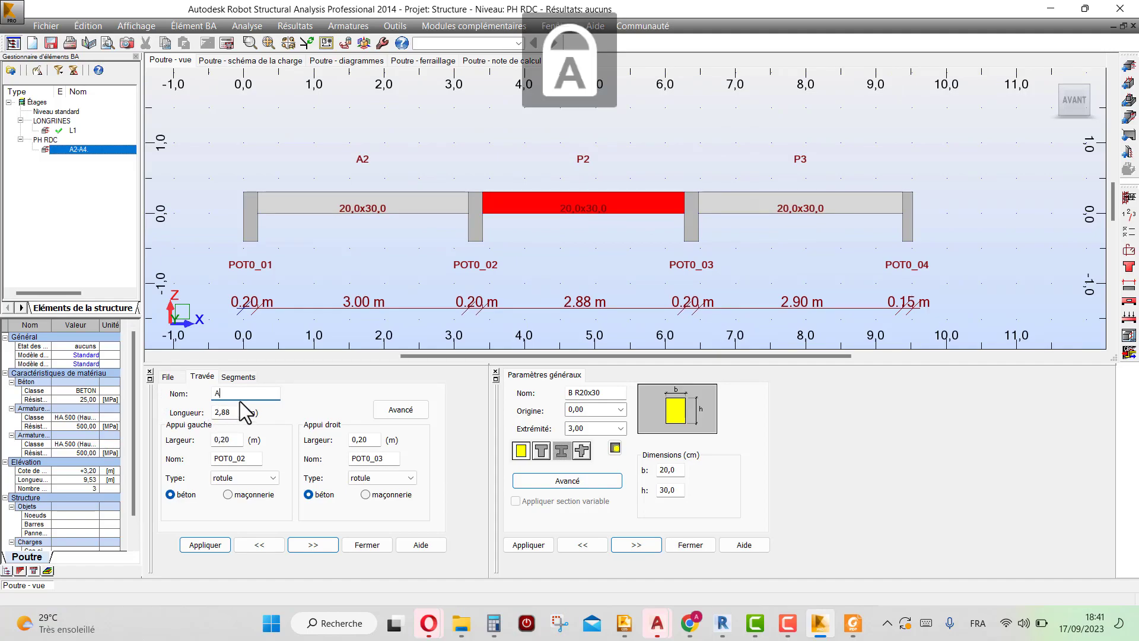
type("3")
key("Return")
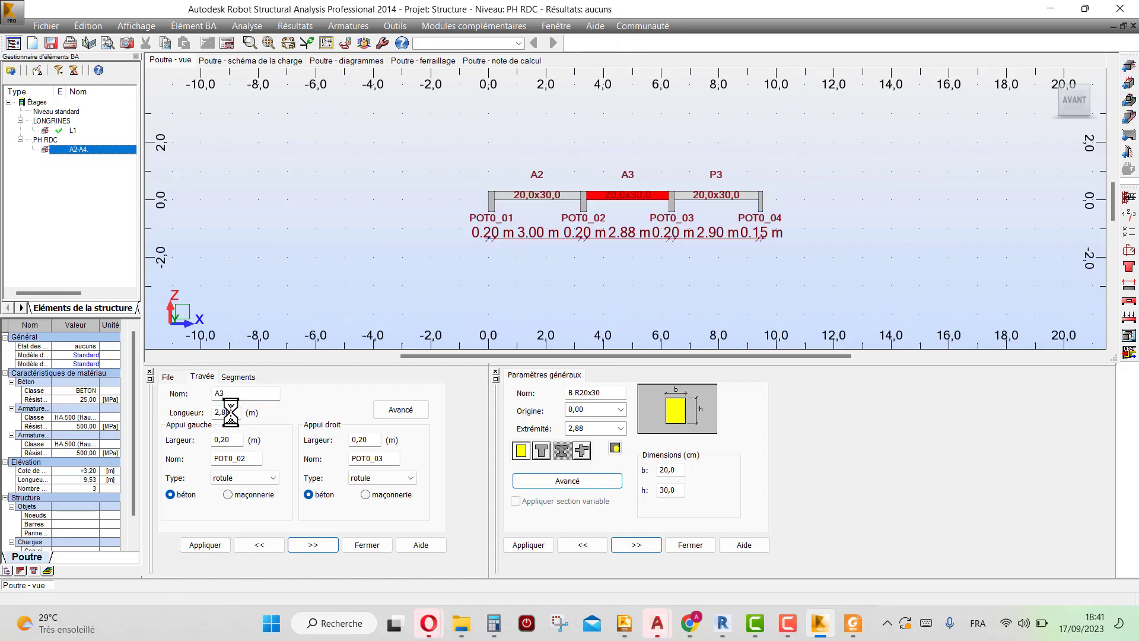
- Set the length of span A3 to 2.85 m and accept the automatic load correction
type("2.85")
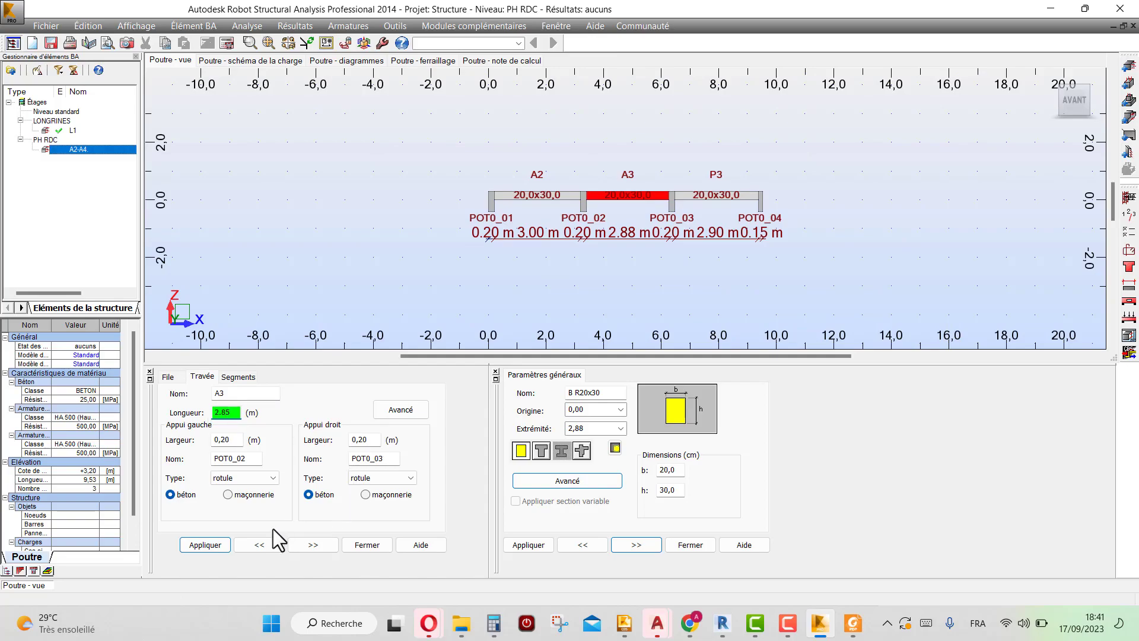
left_click(207, 546)
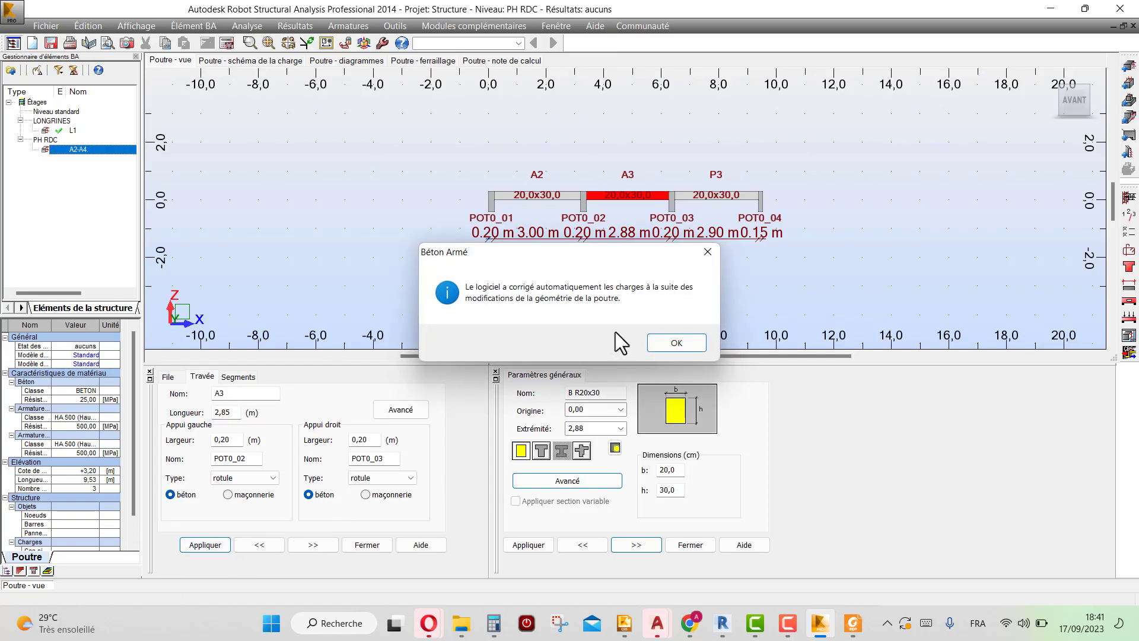
left_click(674, 342)
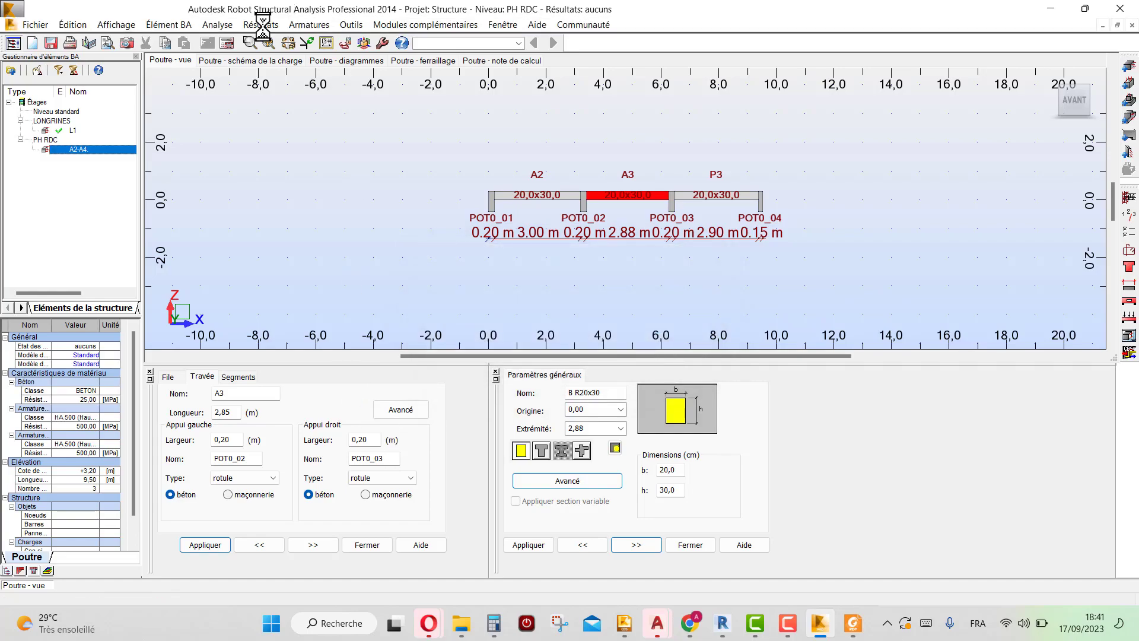
- Apply span A3's changes, consult the last span's dimension on axis 7 in AWA 3D.dwg, and in Robot set span P3's length to 2.75 m
left_click(315, 545)
double_click(225, 411)
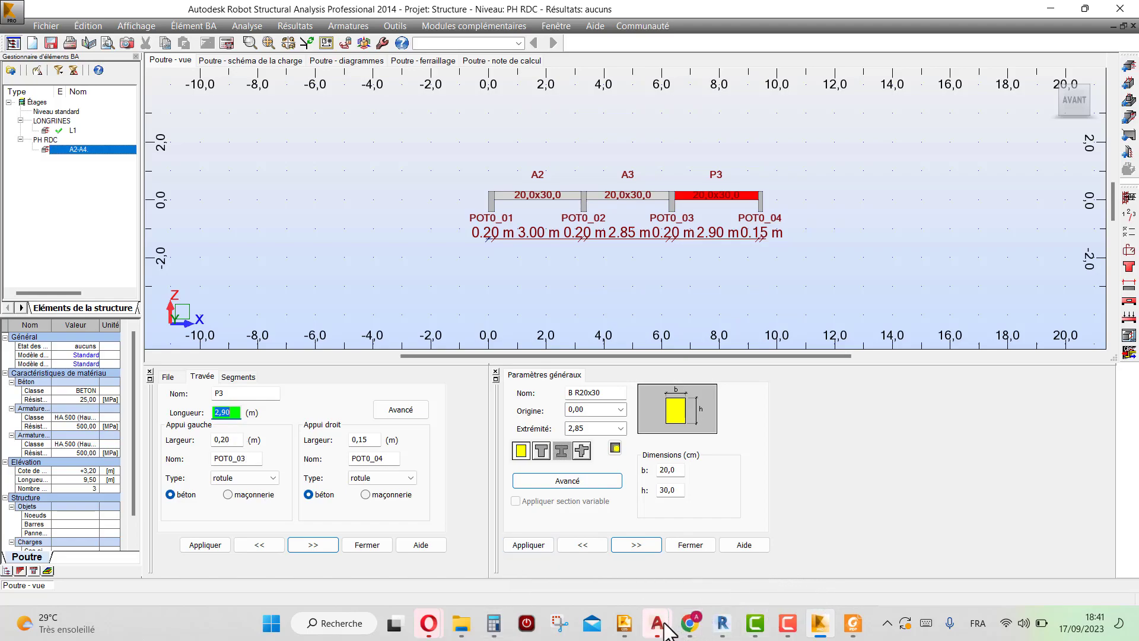
mouse_move(659, 624)
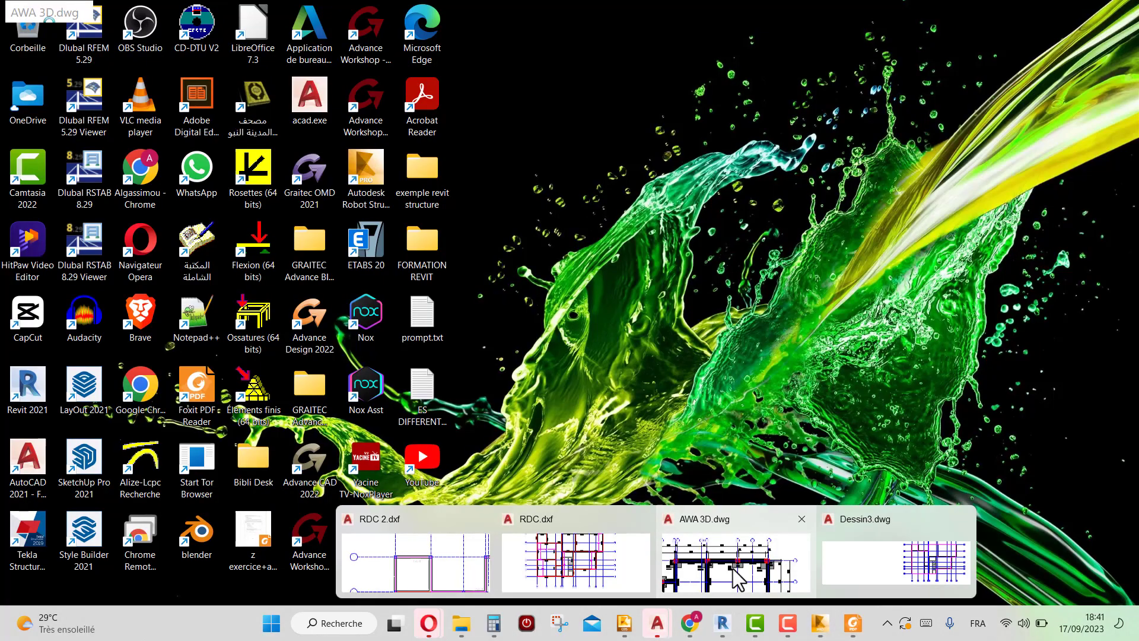
left_click(738, 579)
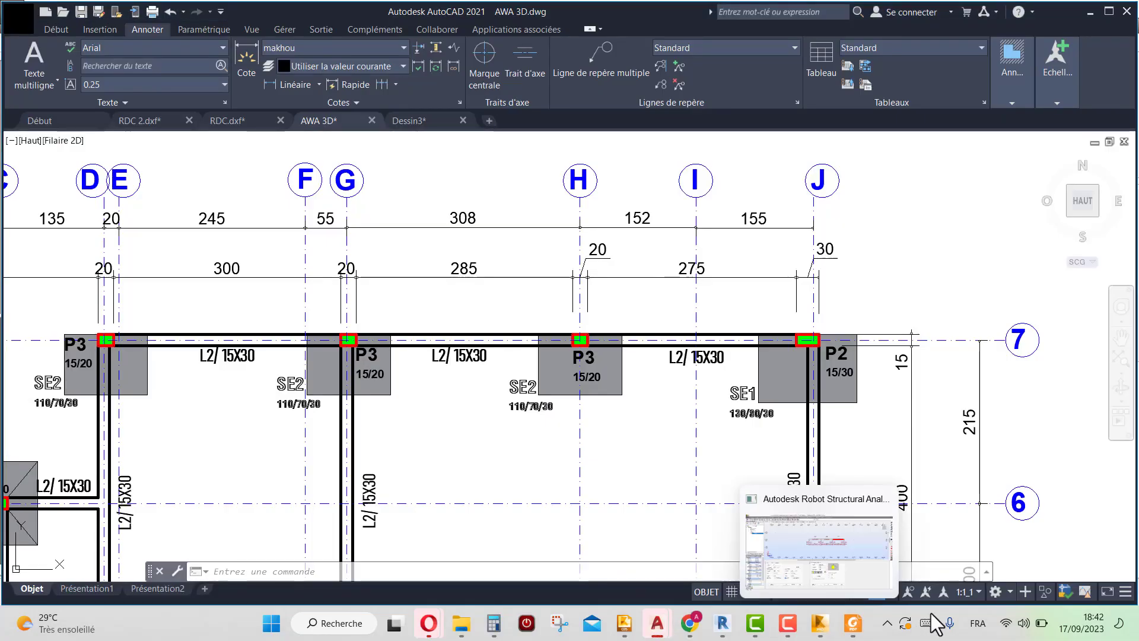
left_click(819, 636)
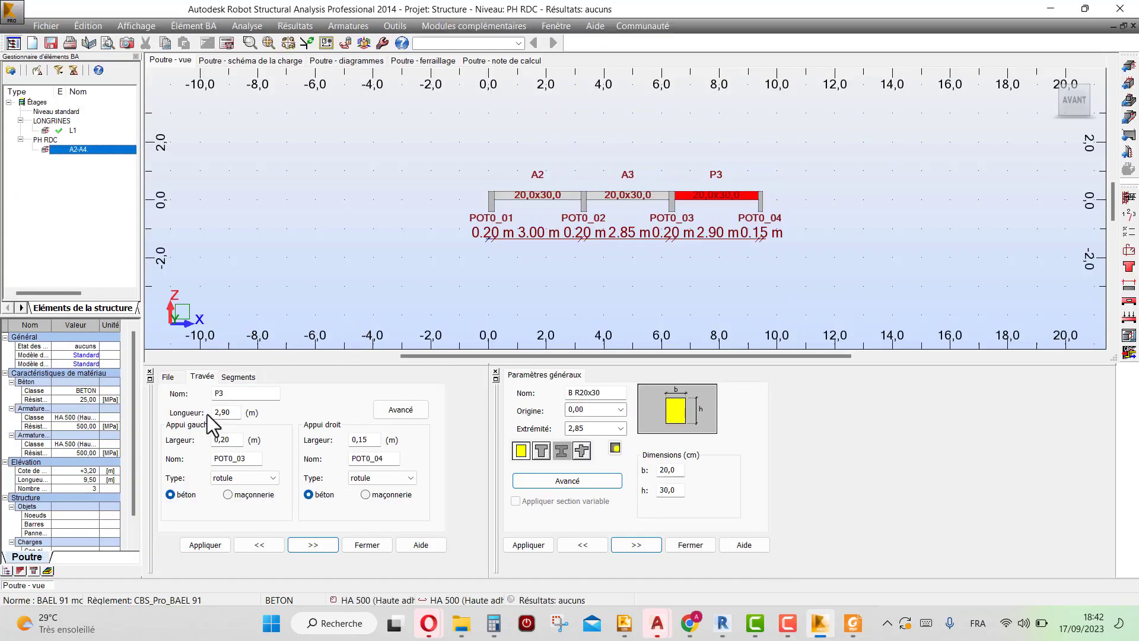
double_click(224, 412)
type("2.75")
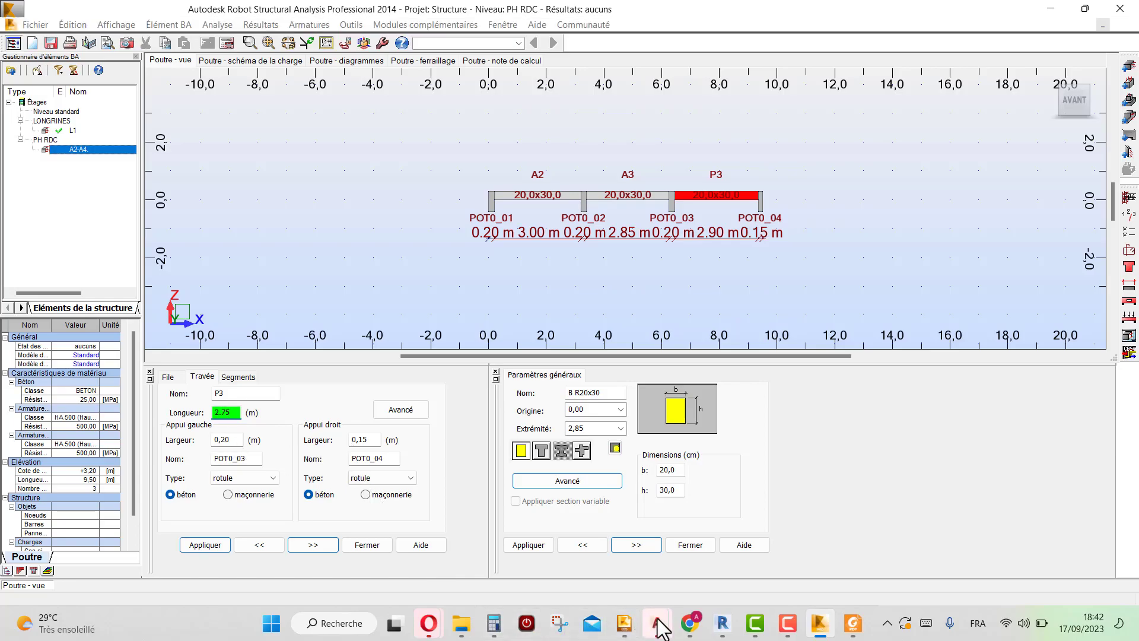
- Check the column width at axis J in AWA 3D.dwg, and in Robot apply a 0.3 m right support width to P3, accepting the load correction
mouse_move(657, 621)
left_click(765, 560)
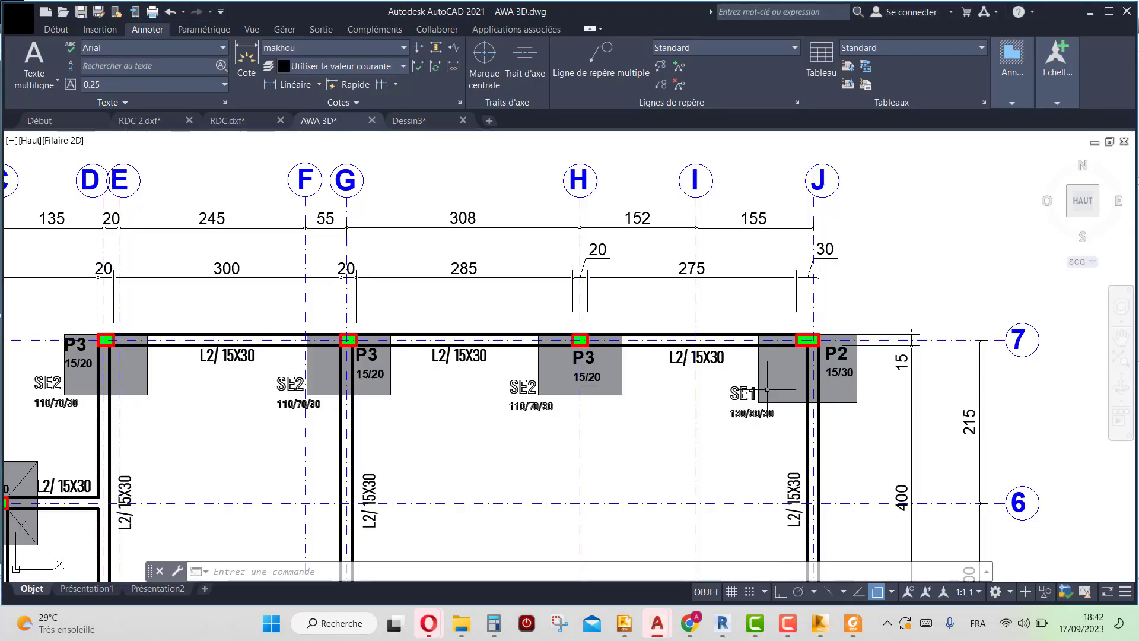
left_click(821, 623)
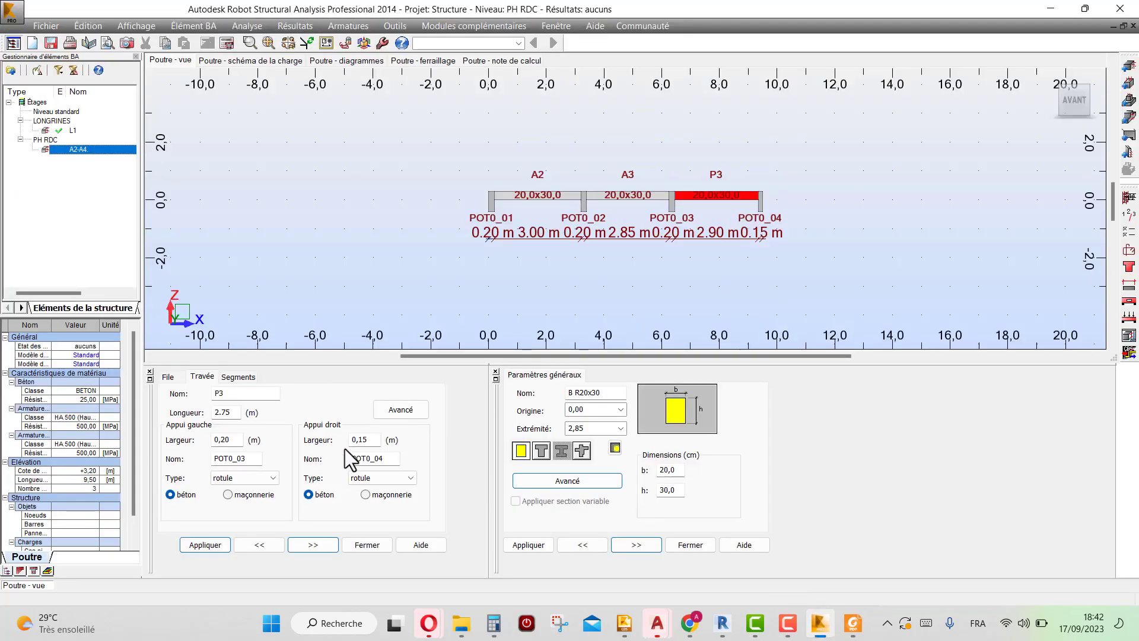
double_click(360, 440)
type("0.3")
left_click(195, 549)
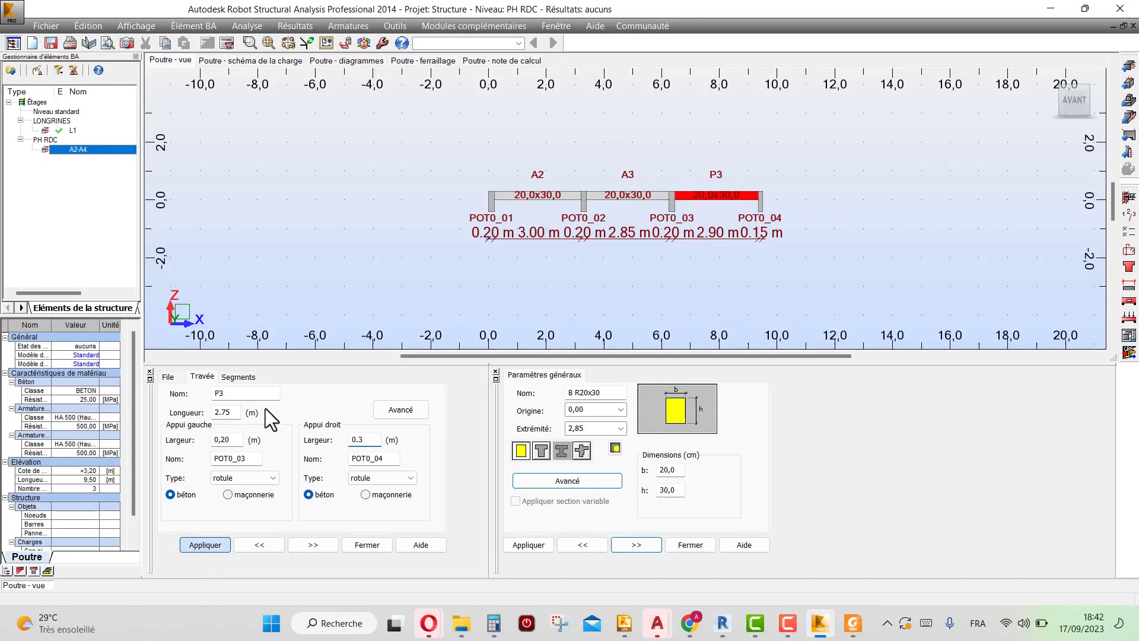
left_click(670, 344)
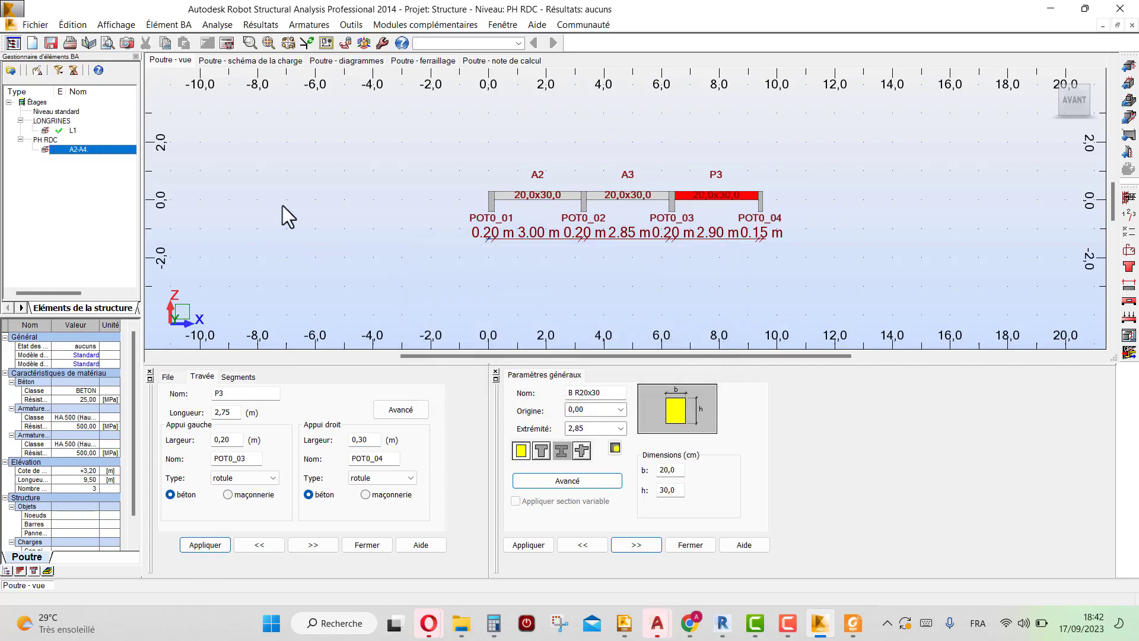
- Set the rectangular section width b to 15 cm for spans P3, A2 and A3
double_click(671, 470)
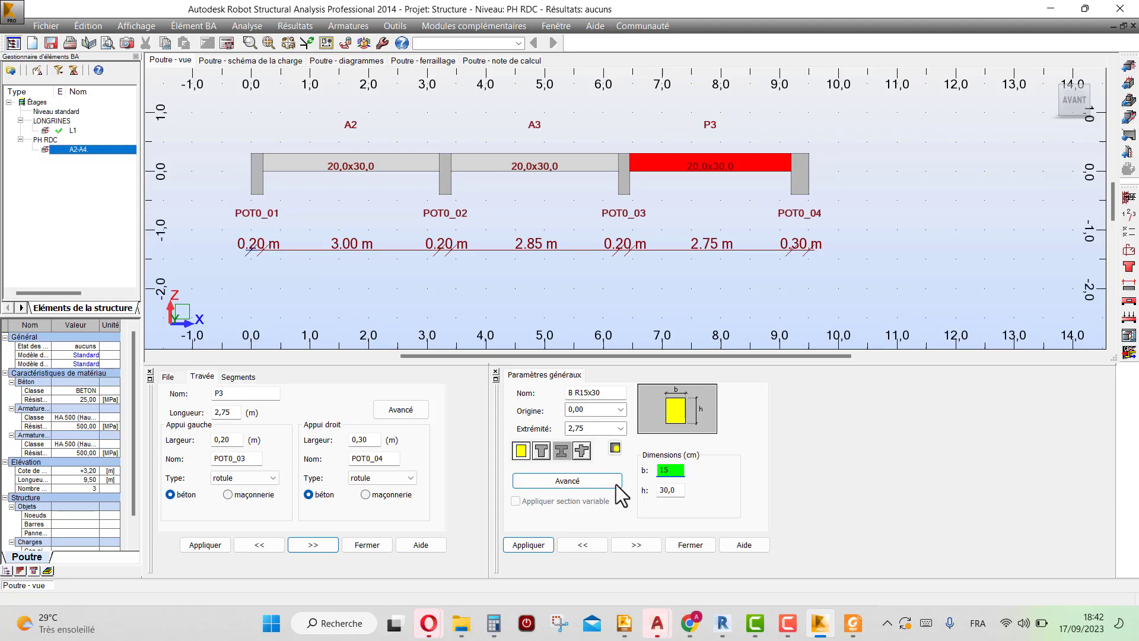
left_click(525, 549)
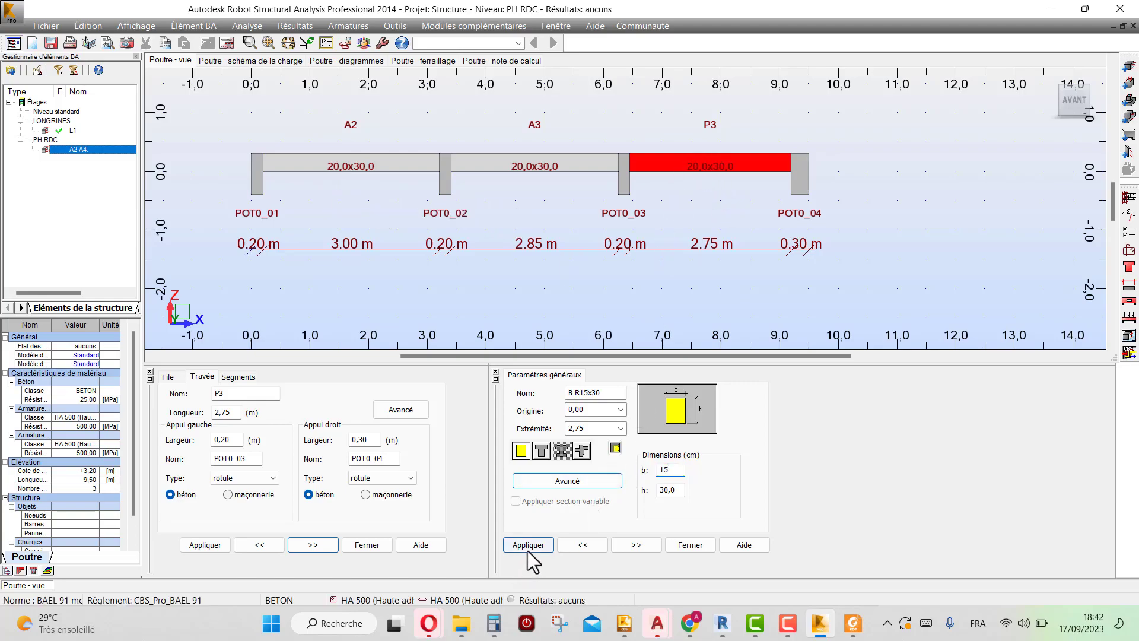
left_click(636, 544)
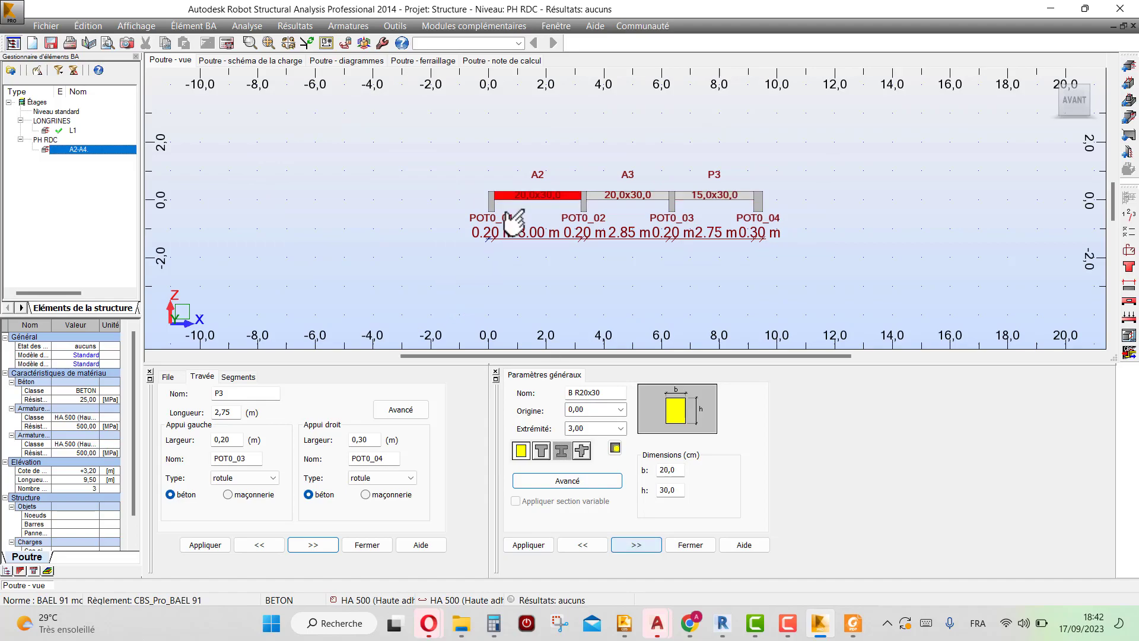
double_click(682, 470)
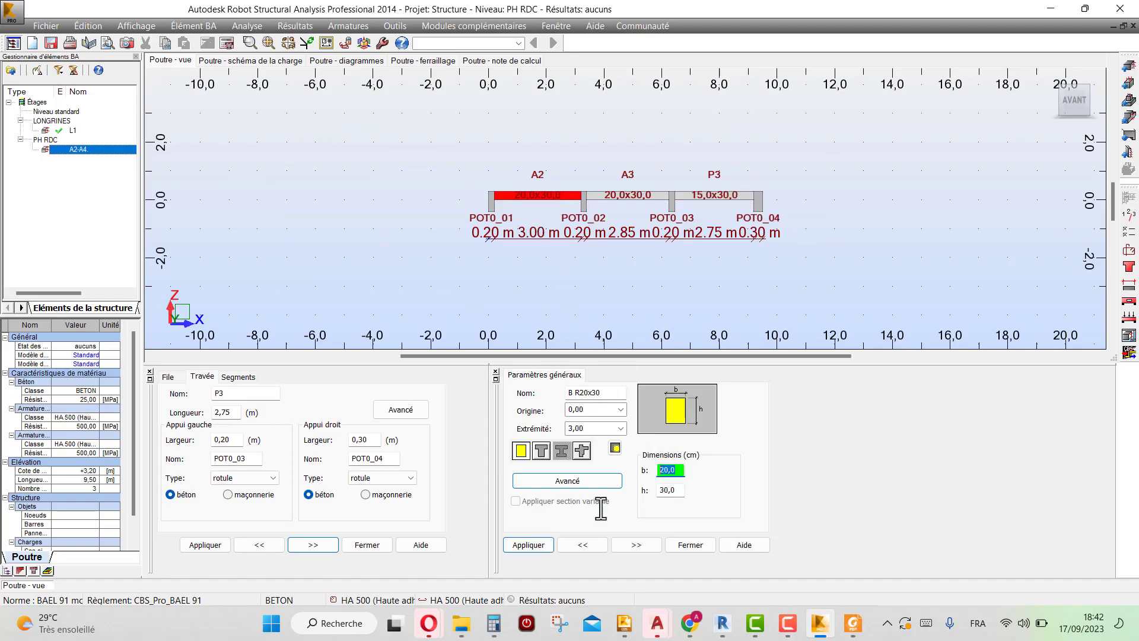
left_click(522, 547)
left_click(629, 543)
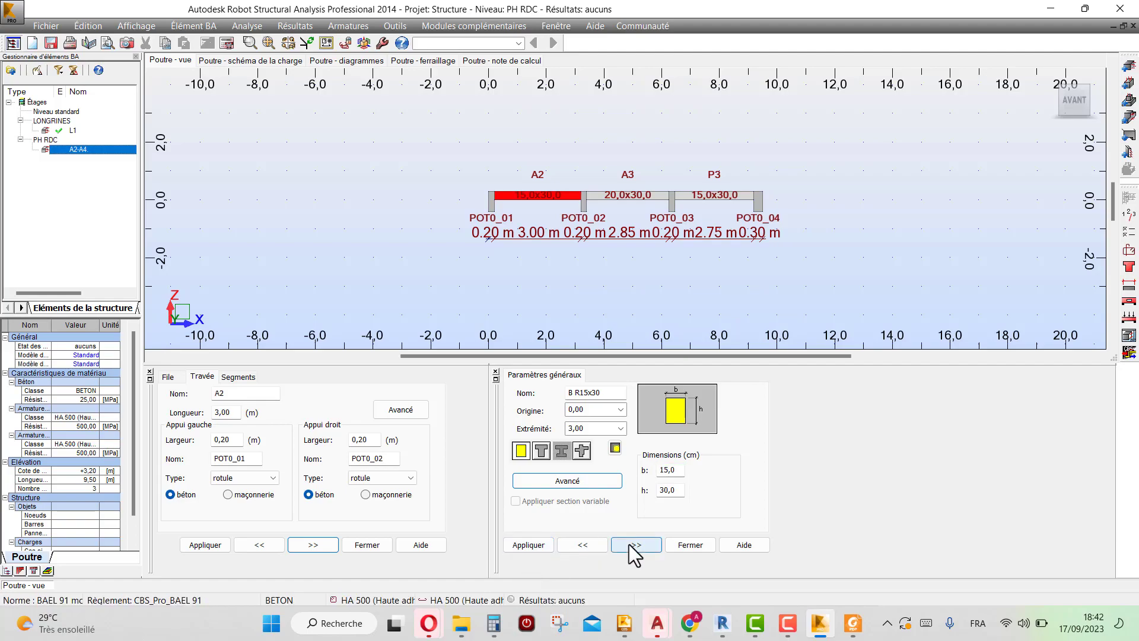
double_click(675, 474)
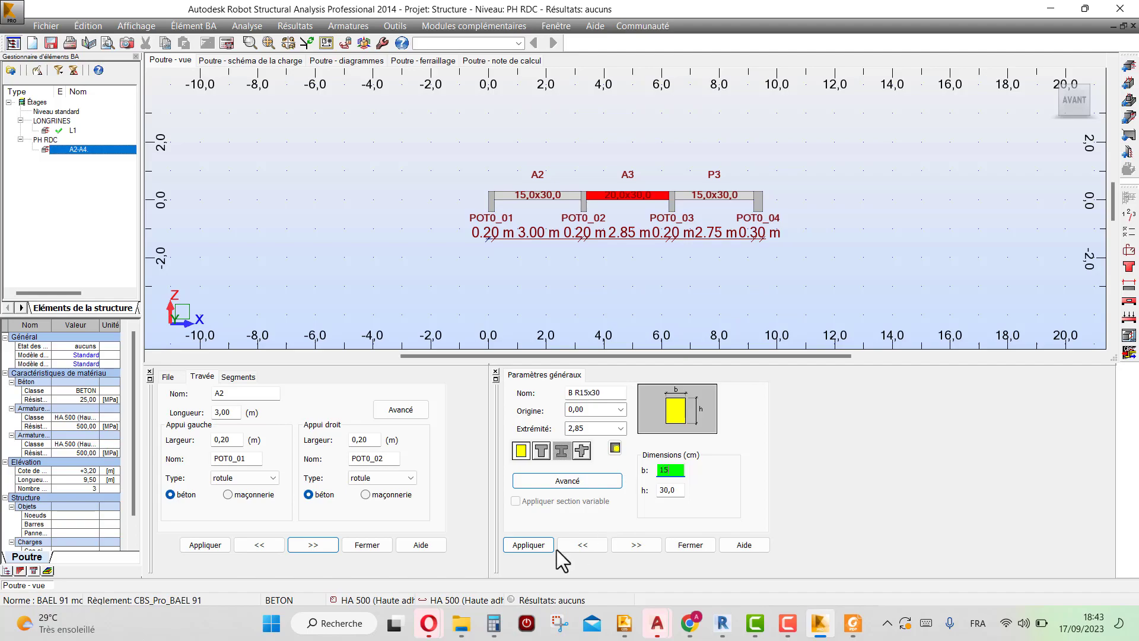
left_click(529, 546)
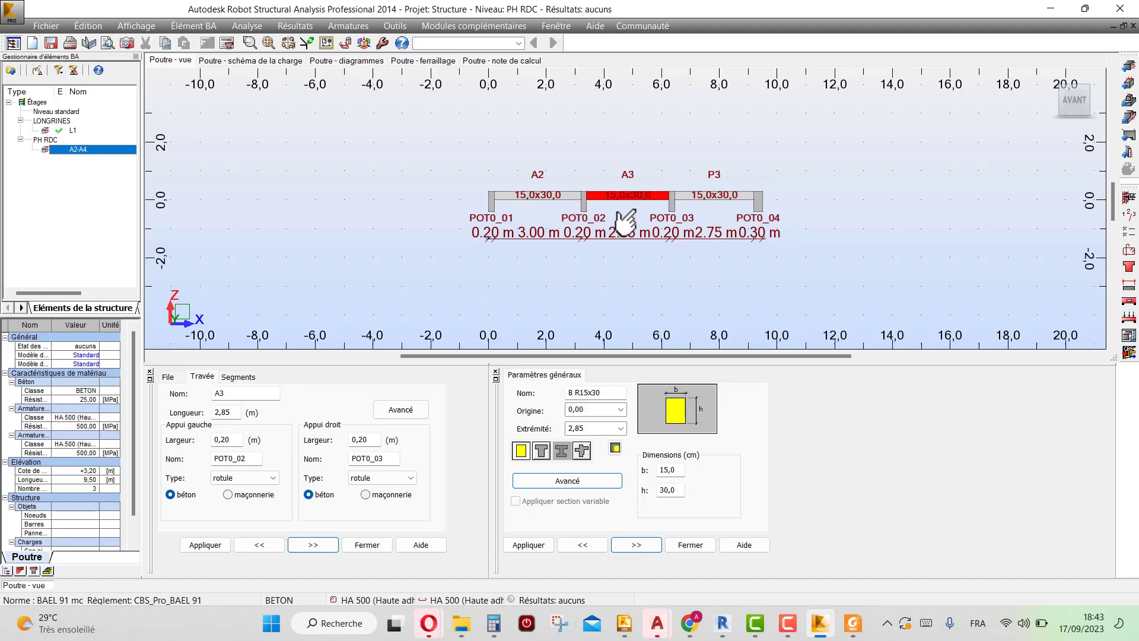
scroll(626, 219, "up", 2)
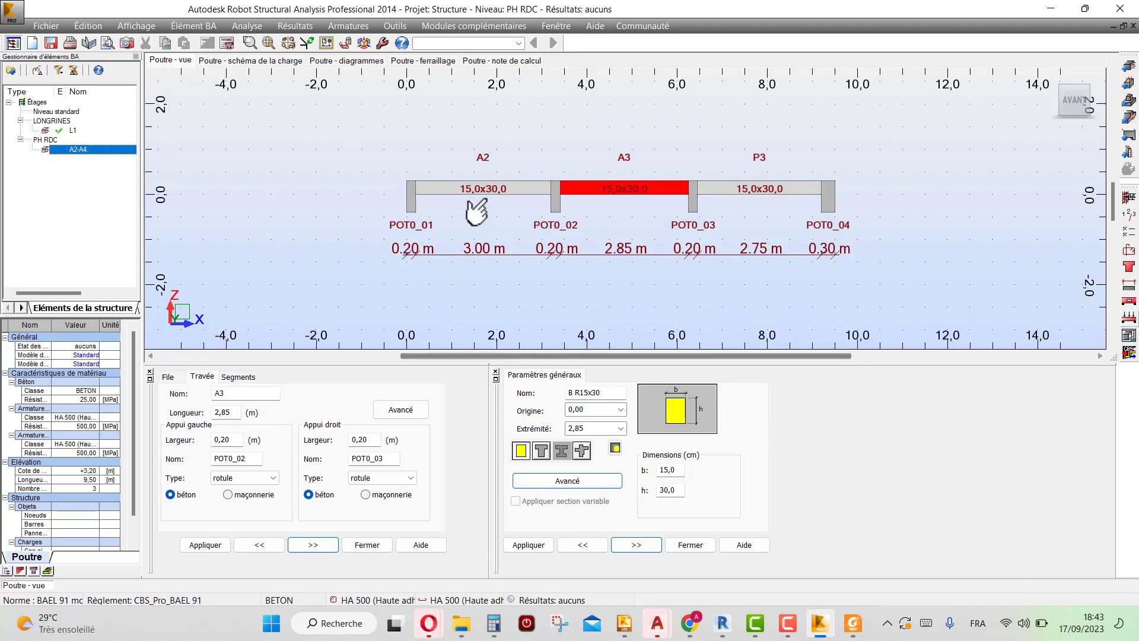
- Open the beam's load diagram and compare its loaded spans with the axis 7 beam and surrounding framing in AutoCAD's AWA 3D.dwg
left_click(225, 60)
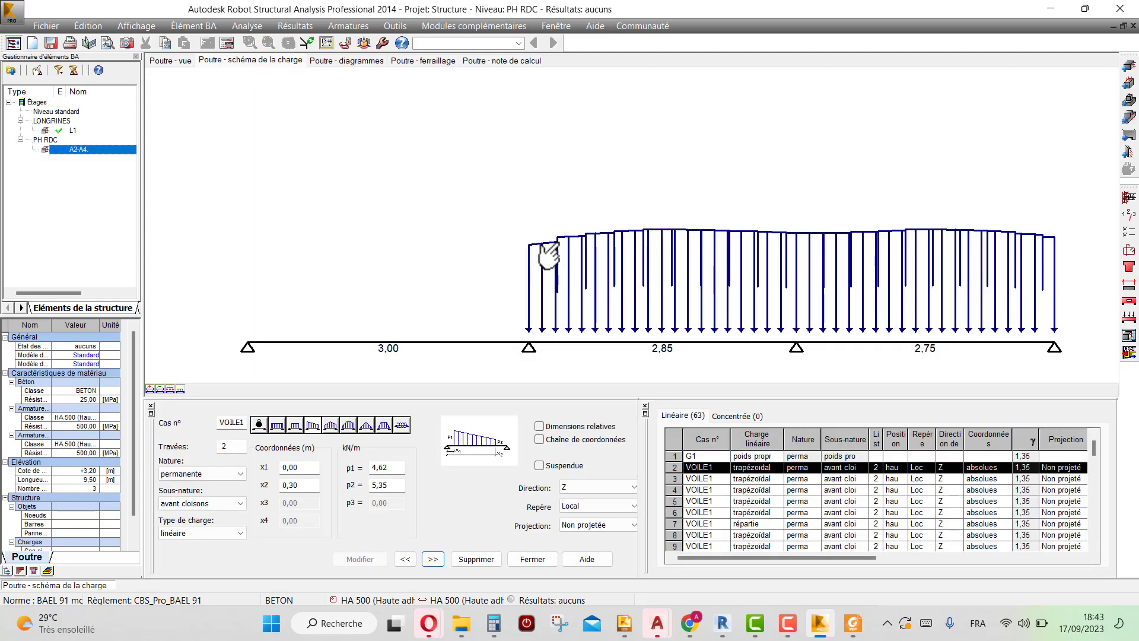
scroll(480, 278, "down", 1)
scroll(644, 280, "down", 1)
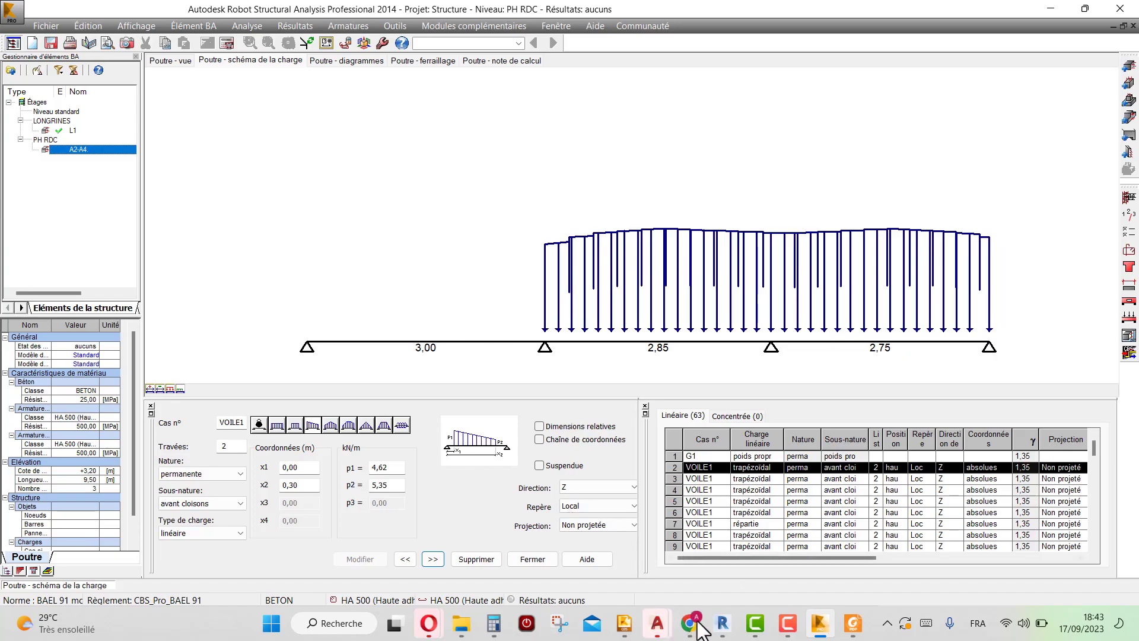
mouse_move(786, 623)
mouse_move(657, 623)
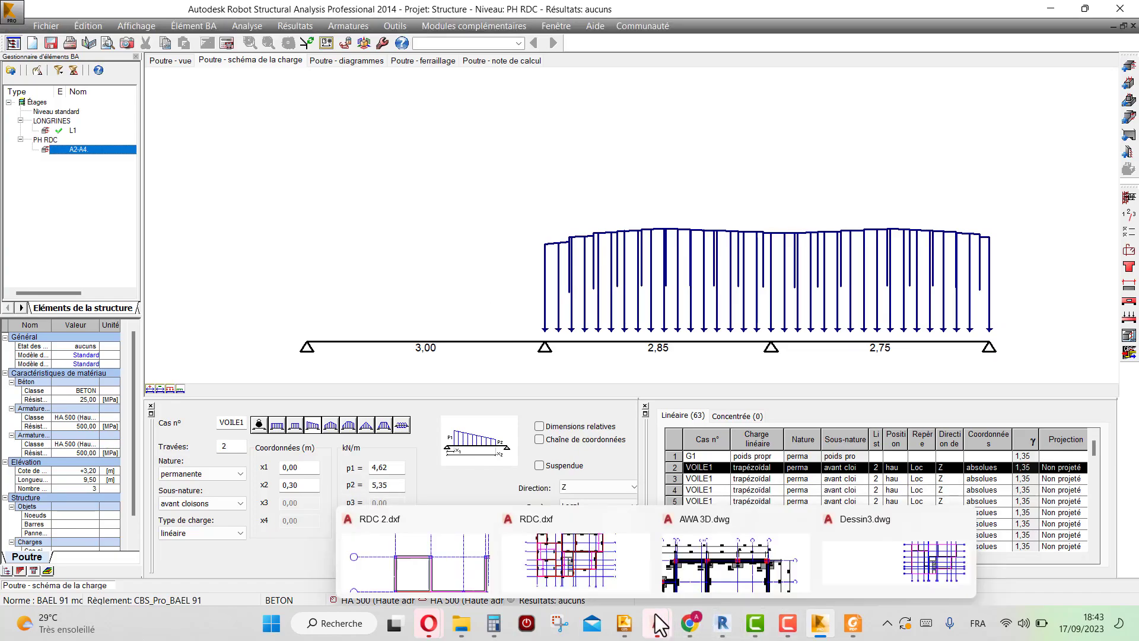
left_click(709, 558)
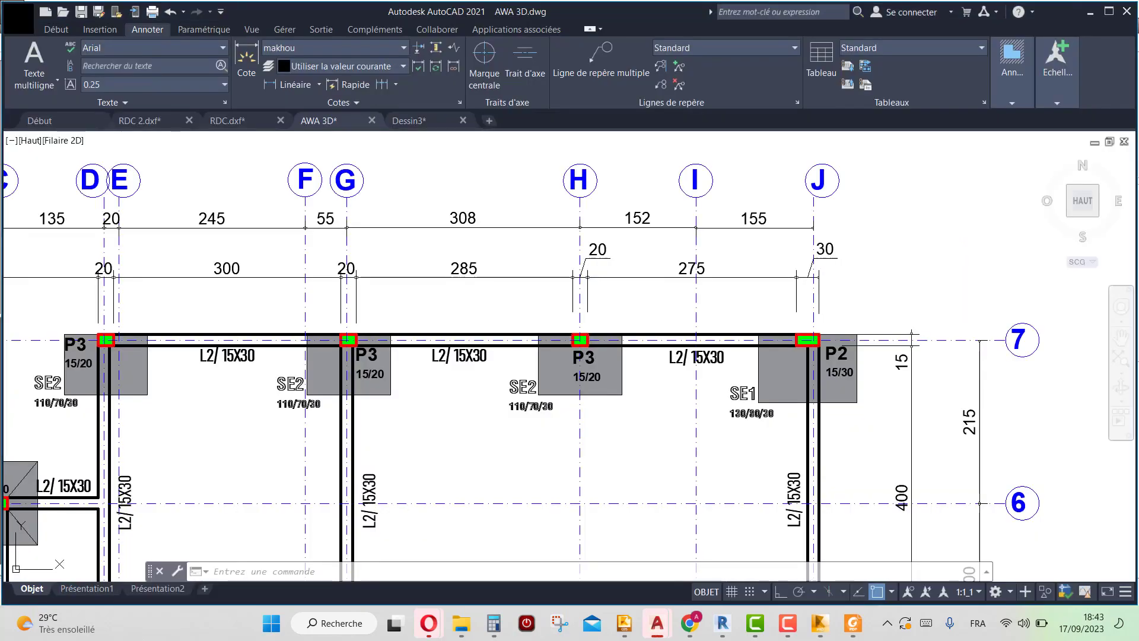
scroll(663, 241, "down", 2)
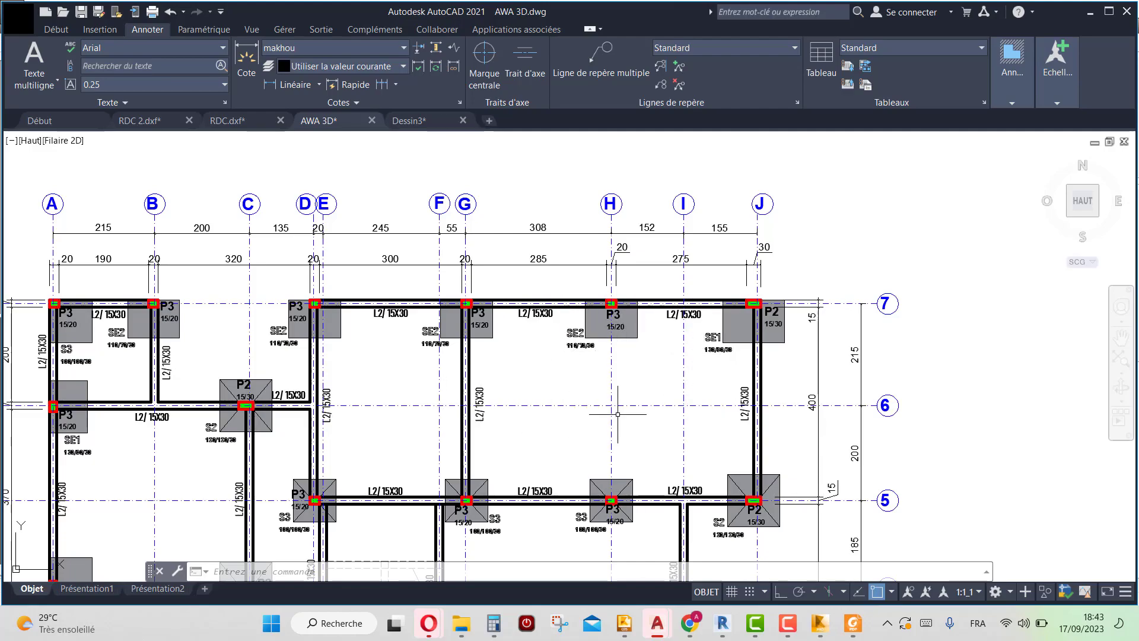
- Return to Robot and examine the VOILE1 linear loads in rows 2 to 4 of the load table
left_click(819, 623)
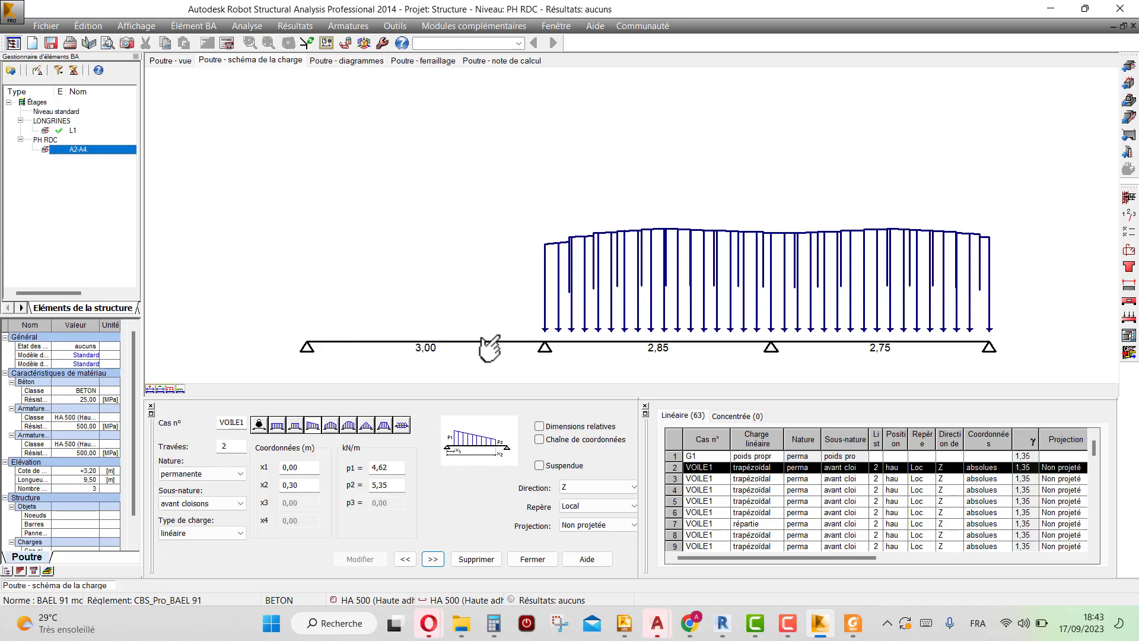
left_click(682, 466)
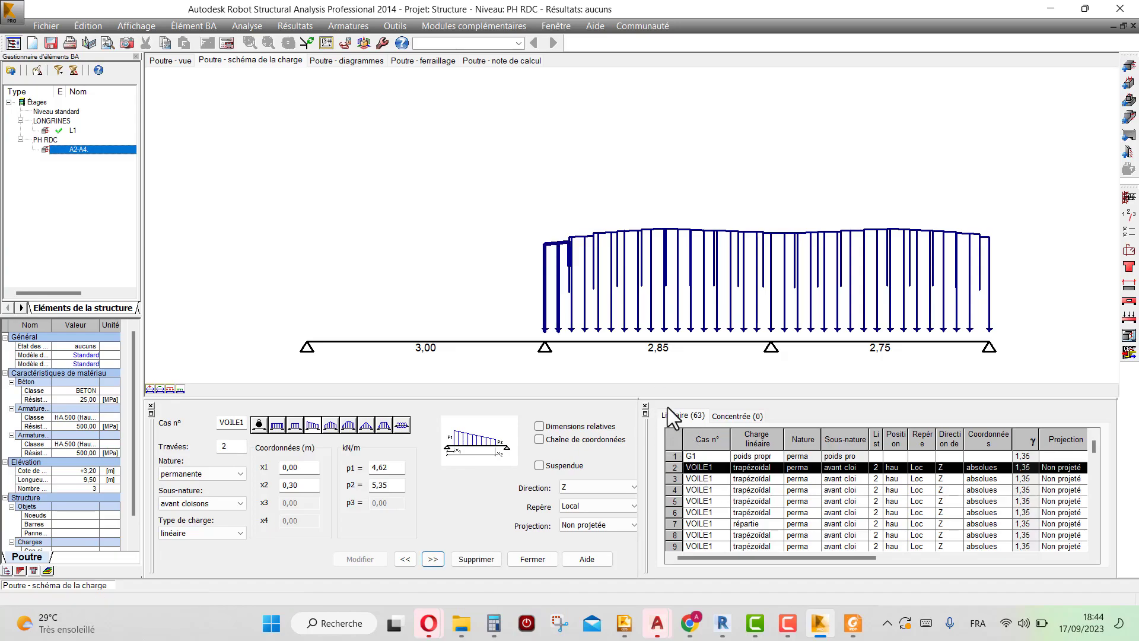
left_click(686, 478)
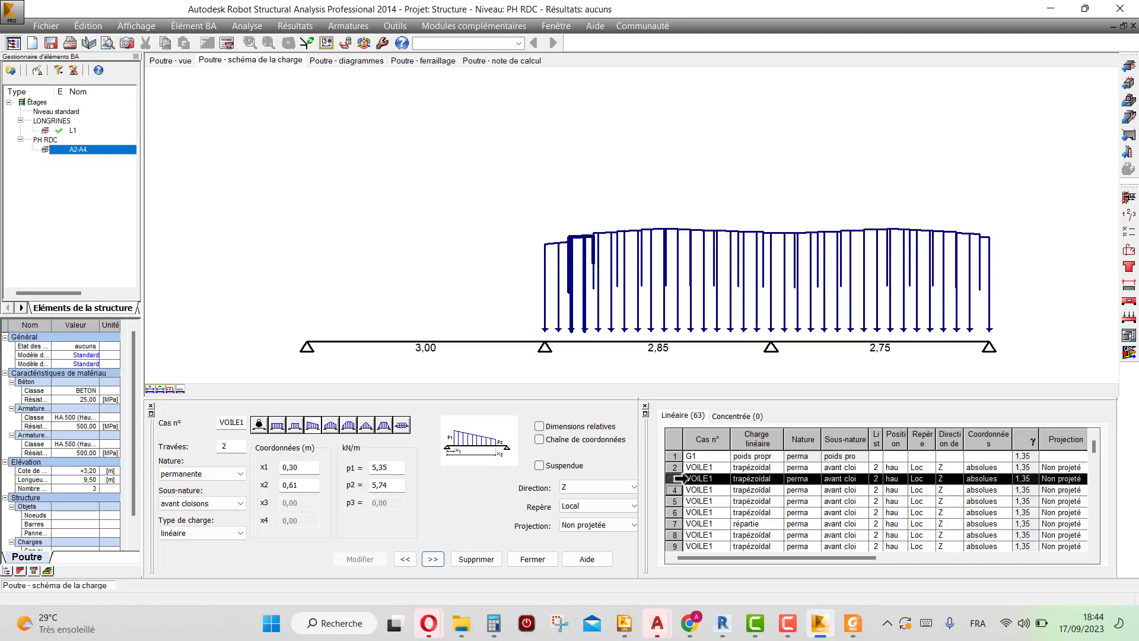
left_click(682, 489)
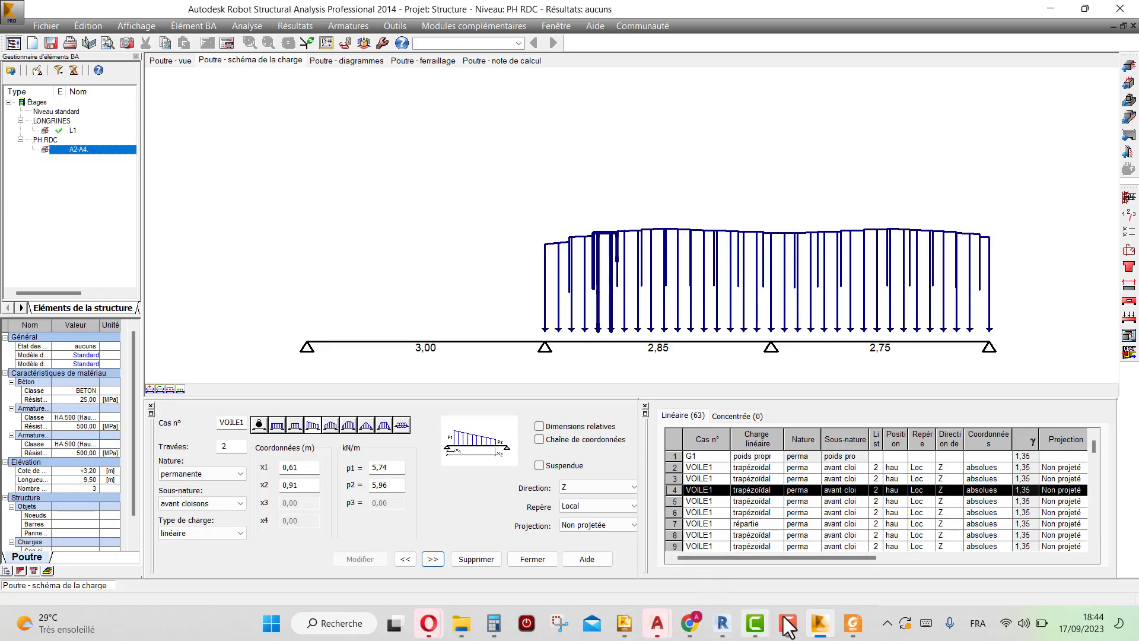
mouse_move(790, 630)
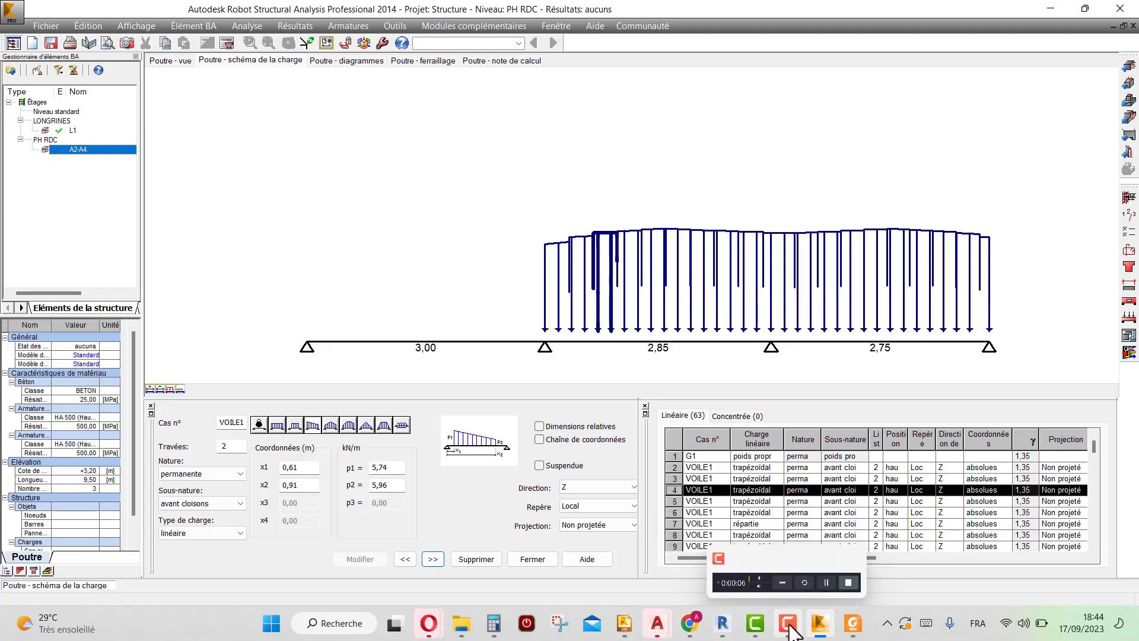
- Switch to Concrete Building Structures, display the PH RDC storey in the Métier view, and examine the wall load on the selected beam
left_click(624, 623)
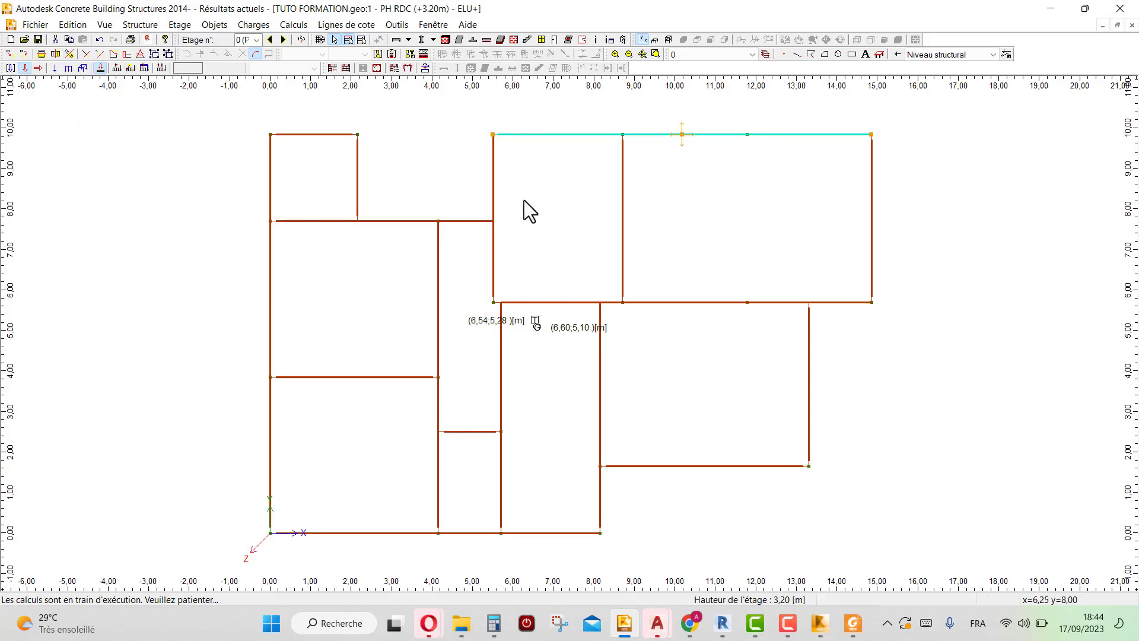
left_click(105, 25)
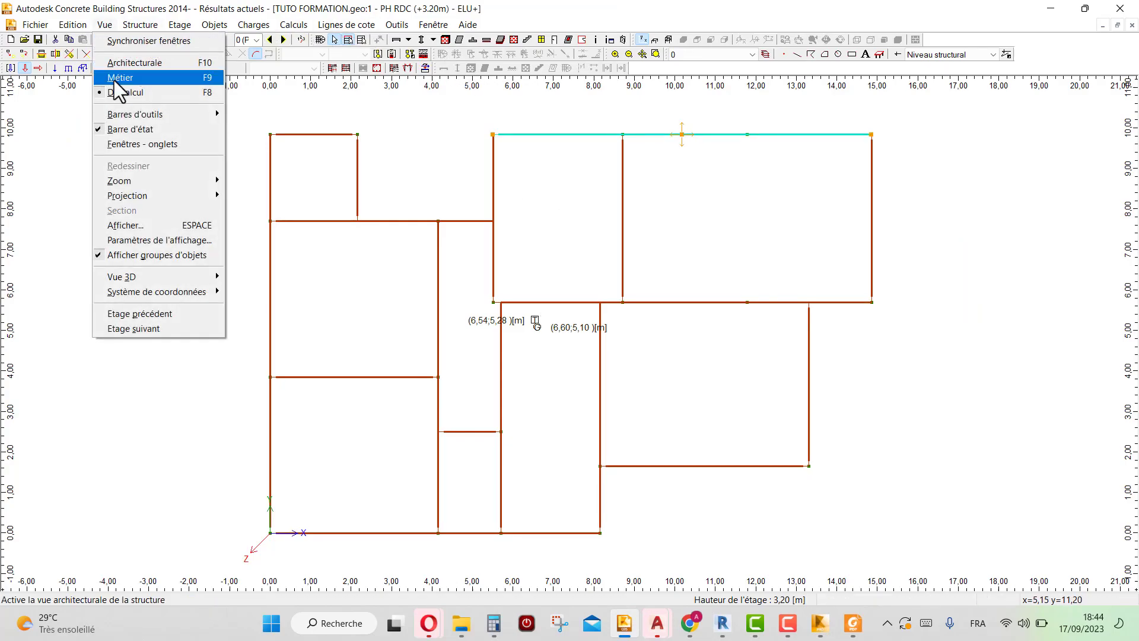
left_click(120, 78)
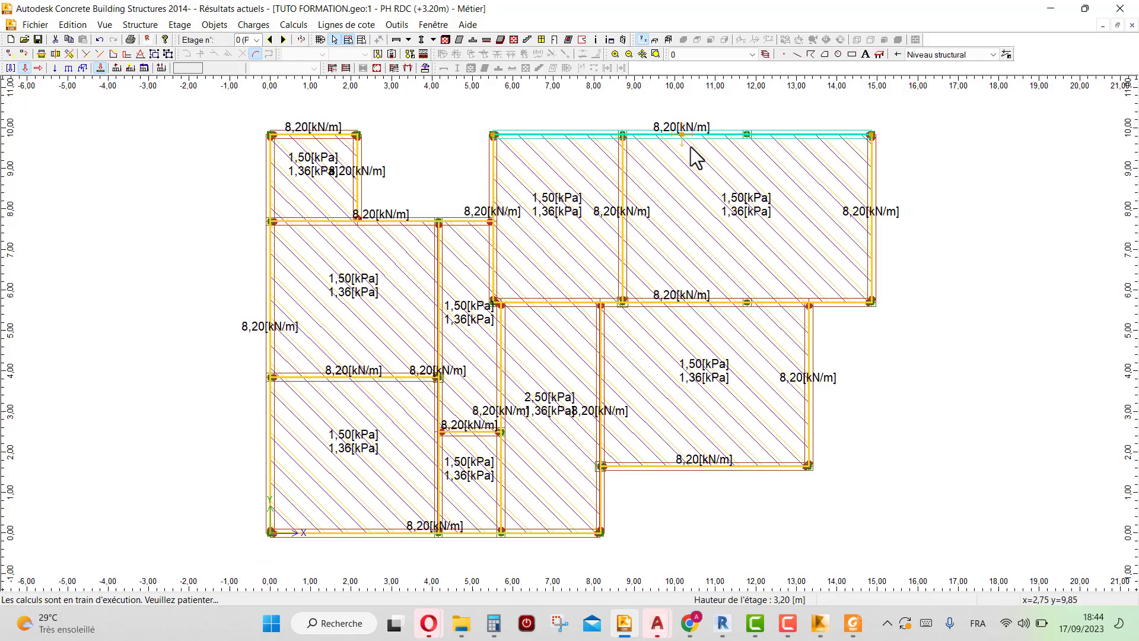
scroll(661, 115, "up", 2)
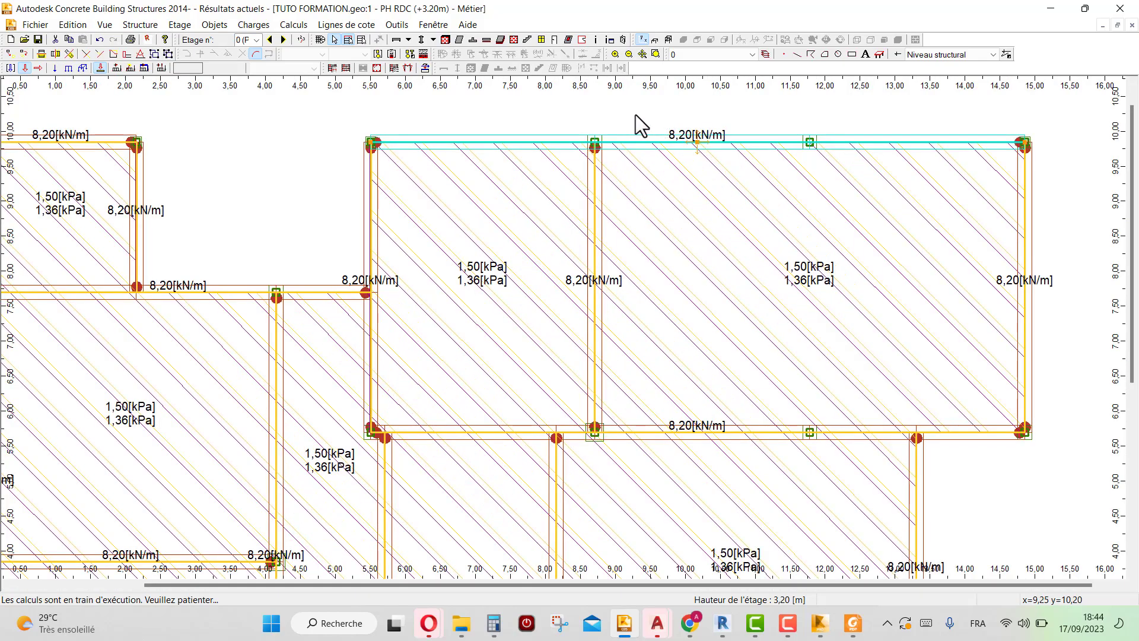
- Return to Robot, widen the linear load table to show all its coordinate and intensity columns, and select the VOILE1 load in row 5
left_click(820, 622)
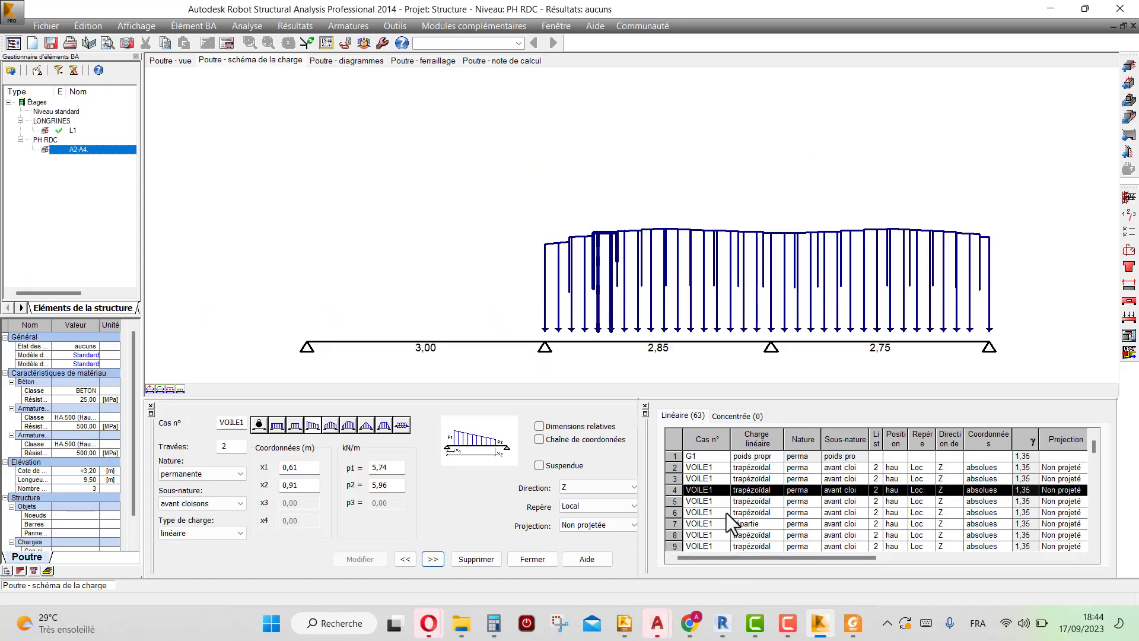
left_click(645, 414)
left_click_drag(658, 399, 465, 239)
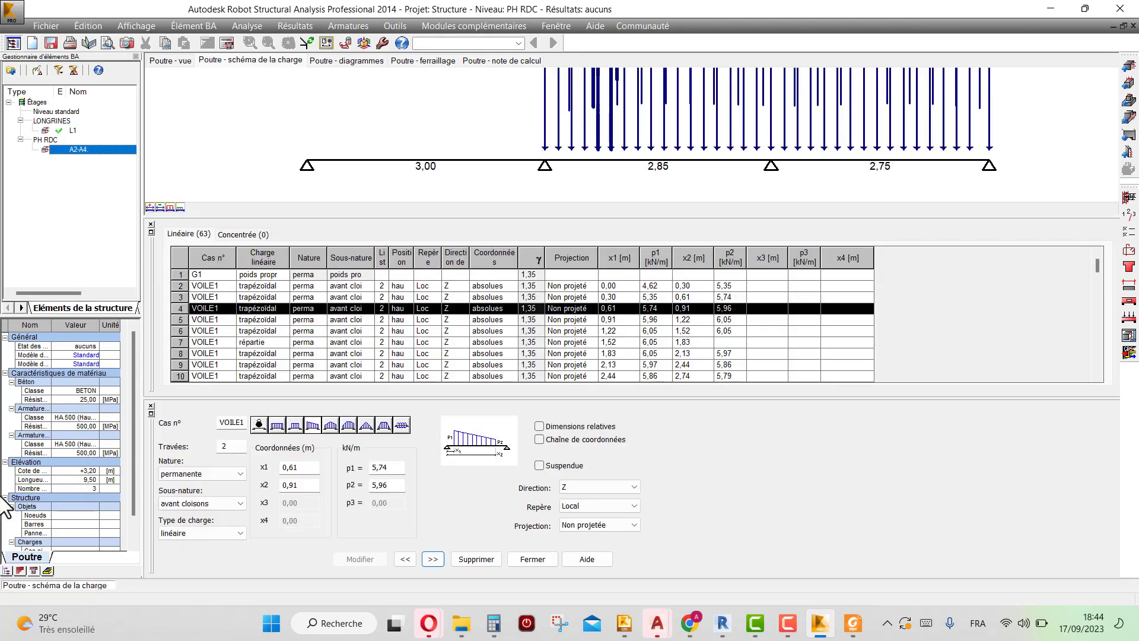
left_click(180, 319)
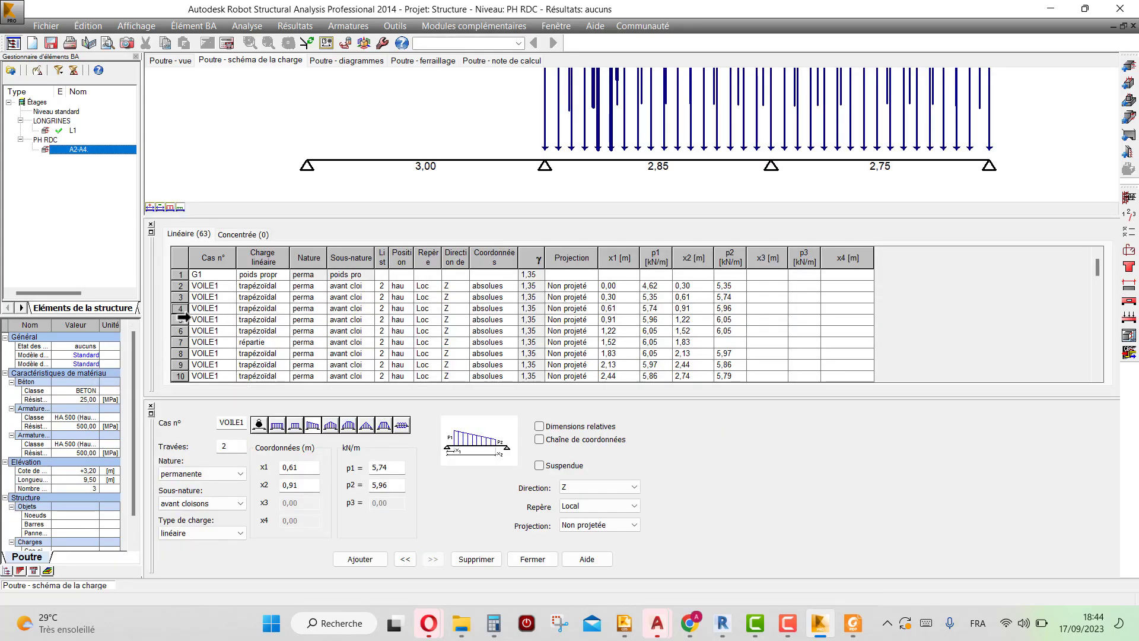
- Examine the beam's linear loads down the table, from the VOILE1 rows through G2 and Q2 to the last Q3 row
scroll(1100, 374, "down", 3)
left_click(1097, 376)
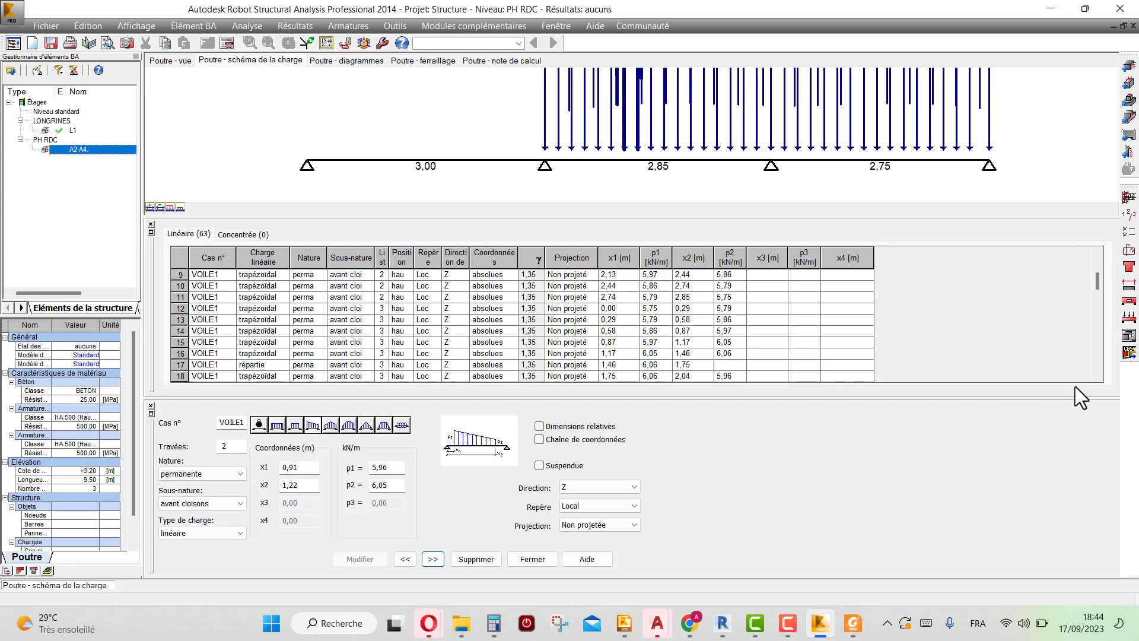
left_click(1097, 375)
left_click(1098, 375)
left_click(1098, 375)
left_click(1098, 375)
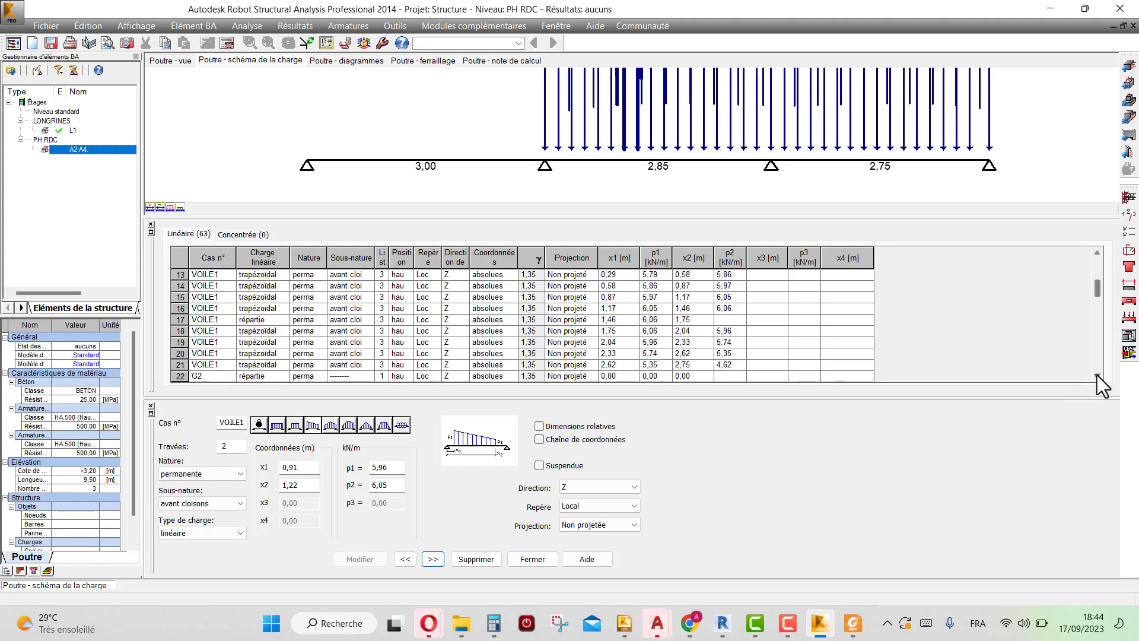
left_click(1098, 375)
left_click(1098, 375)
left_click(1098, 375)
left_click(1097, 375)
left_click(1098, 375)
left_click(1098, 375)
left_click(1098, 375)
left_click(1098, 375)
left_click(1098, 375)
left_click(1098, 375)
left_click(1097, 375)
left_click(1097, 375)
left_click(1097, 375)
left_click(1098, 375)
left_click(1098, 375)
left_click(1097, 375)
left_click(1097, 375)
left_click(1098, 375)
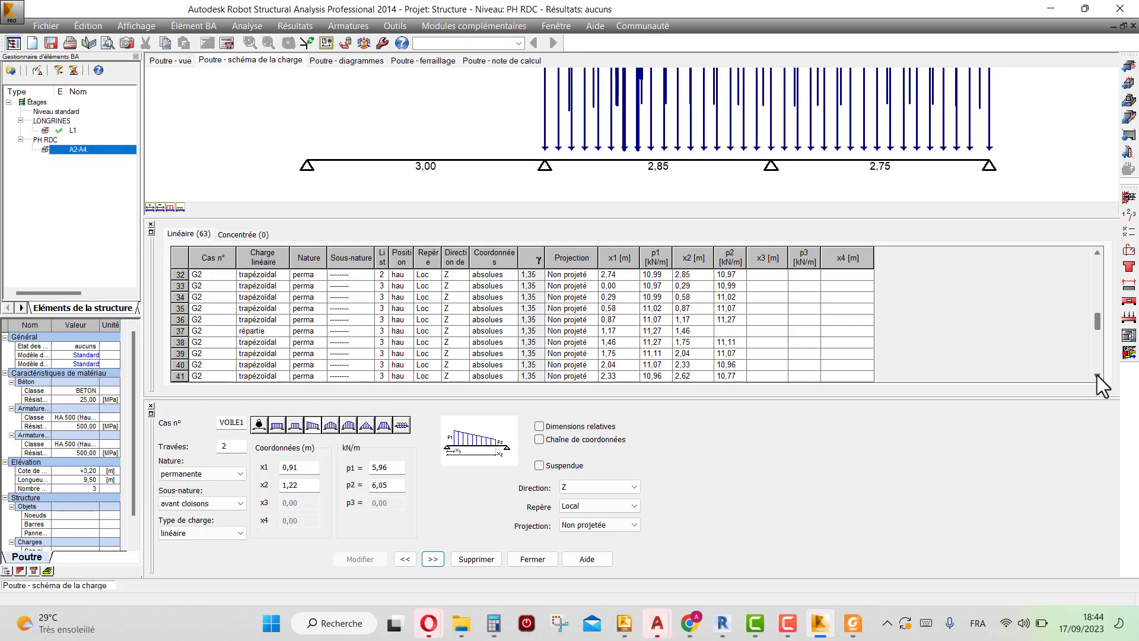
left_click(1098, 375)
left_click(1098, 375)
left_click(1097, 374)
left_click(1097, 375)
left_click(1098, 375)
left_click(1098, 375)
left_click(1098, 375)
left_click(1098, 375)
left_click(1098, 375)
left_click(1097, 375)
left_click(1098, 375)
left_click(1097, 375)
left_click(1098, 375)
left_click(1098, 375)
left_click(1098, 375)
left_click(1098, 375)
left_click(1097, 375)
left_click(1098, 375)
left_click(1097, 375)
left_click(1097, 375)
left_click(1097, 375)
left_click(1098, 375)
left_click(1098, 375)
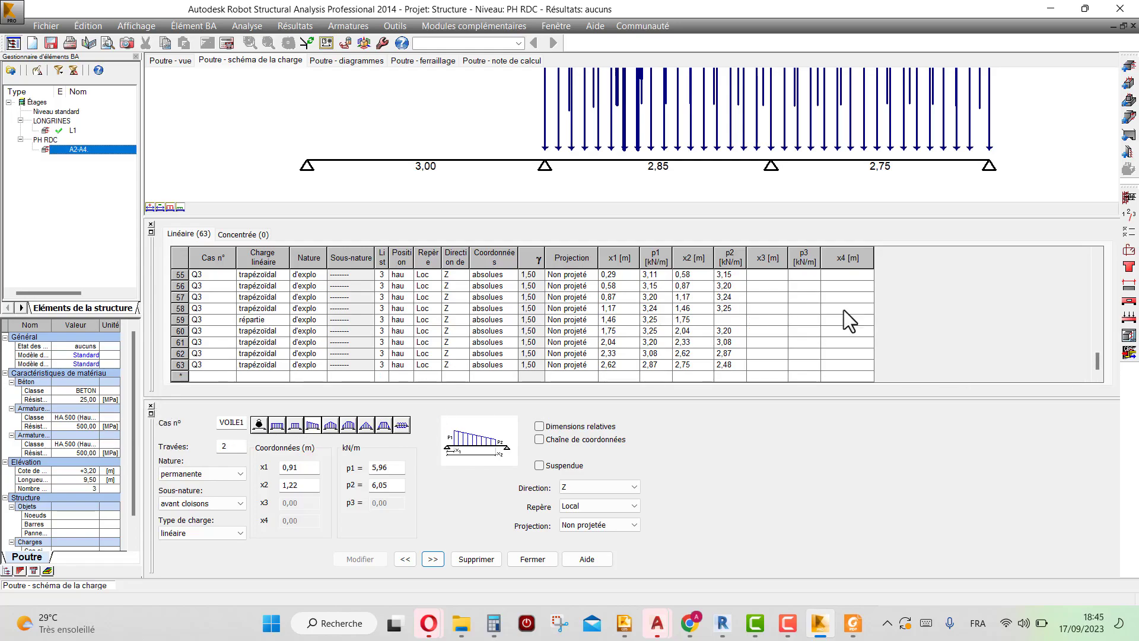
- Go back up the load table and examine the Q1 load in row 43 and the G2 load in row 42
left_click(1098, 254)
left_click(1098, 253)
left_click(1098, 253)
left_click(1097, 254)
left_click(1097, 253)
left_click(1097, 253)
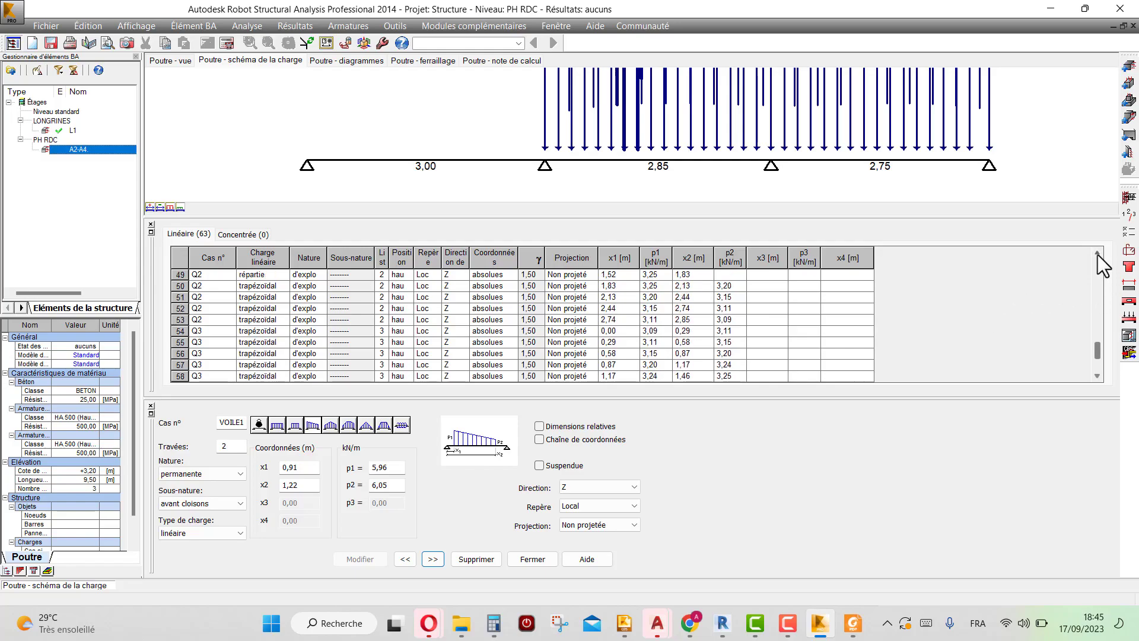
left_click(1098, 253)
left_click(1098, 254)
left_click(1098, 253)
left_click(1097, 253)
left_click(1098, 254)
left_click(1098, 253)
left_click(1098, 253)
left_click(1097, 253)
left_click(1097, 254)
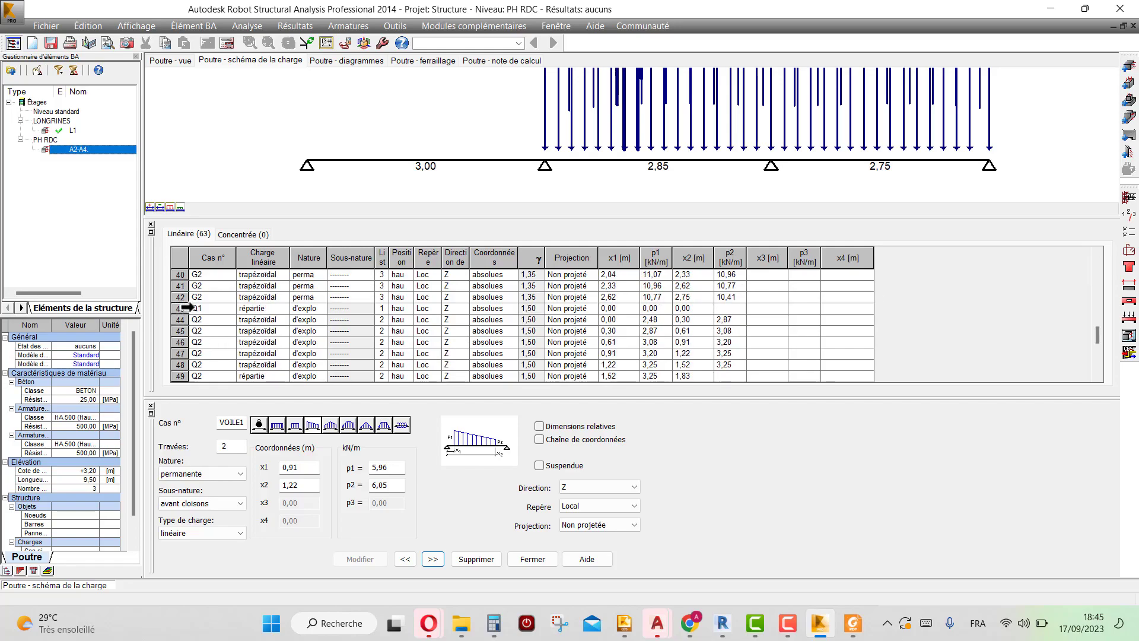
left_click(187, 308)
left_click(189, 296)
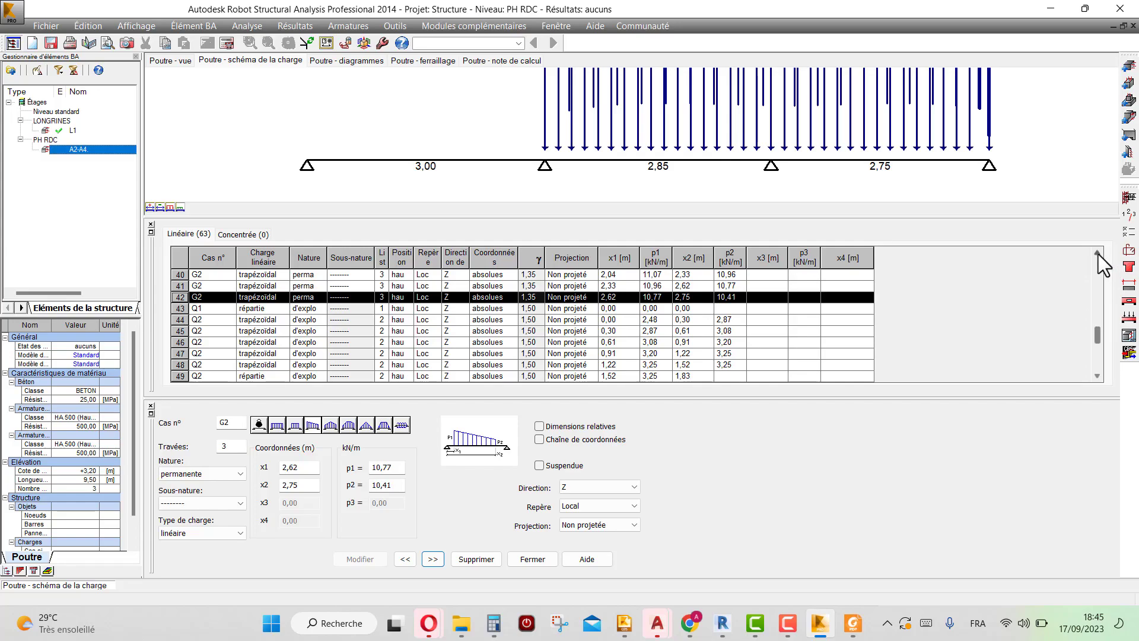
- Review the G2 and VOILE1 load rows from row 42 back towards the start of the table
left_click(1097, 252)
left_click(1097, 252)
left_click(1098, 253)
left_click(1098, 253)
left_click(1098, 252)
left_click(1098, 253)
left_click(1098, 253)
left_click(1097, 253)
left_click(1098, 252)
left_click(1098, 253)
left_click(1098, 253)
left_click(1098, 253)
left_click(1098, 253)
left_click(1097, 253)
left_click(1098, 253)
left_click(1097, 253)
left_click(1097, 253)
left_click(1098, 253)
left_click(1097, 252)
left_click(1097, 252)
left_click(1097, 253)
left_click(1097, 253)
left_click(1098, 253)
left_click(1097, 253)
left_click(1097, 252)
left_click(1097, 253)
left_click(1097, 253)
left_click(1098, 253)
left_click(1098, 253)
left_click(1098, 253)
left_click(1097, 253)
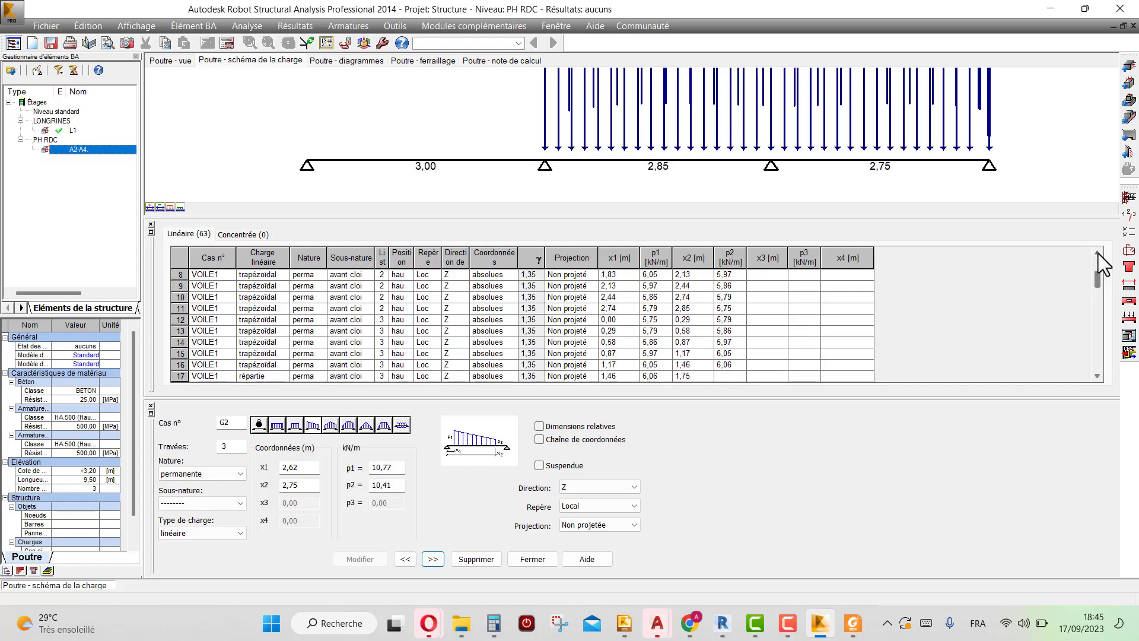
left_click_drag(1099, 286, 1098, 370)
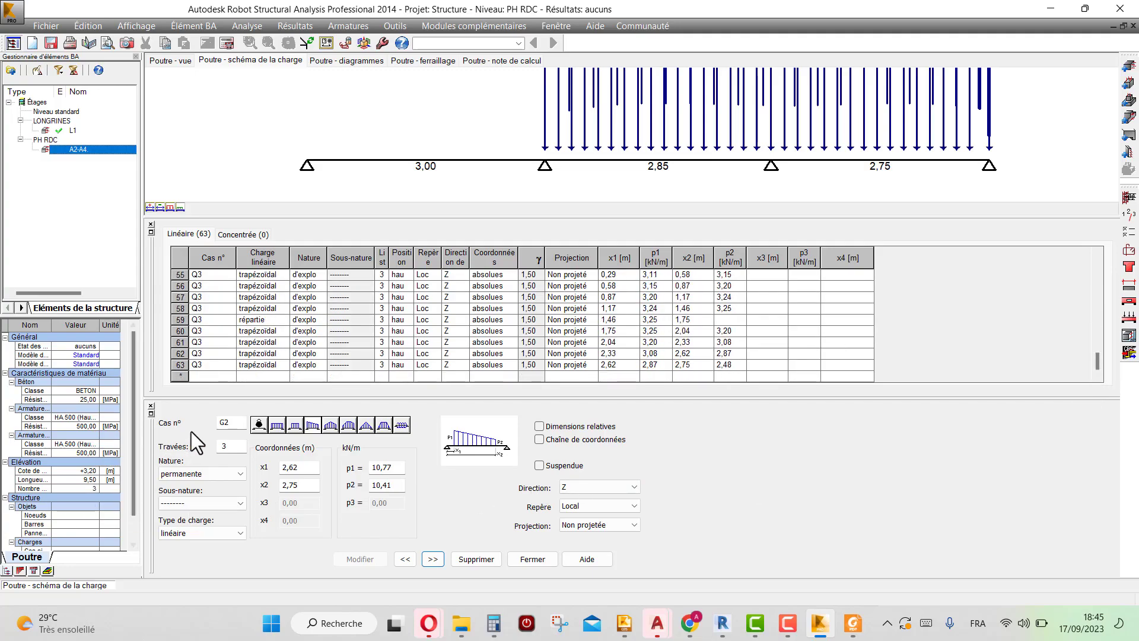
left_click(277, 424)
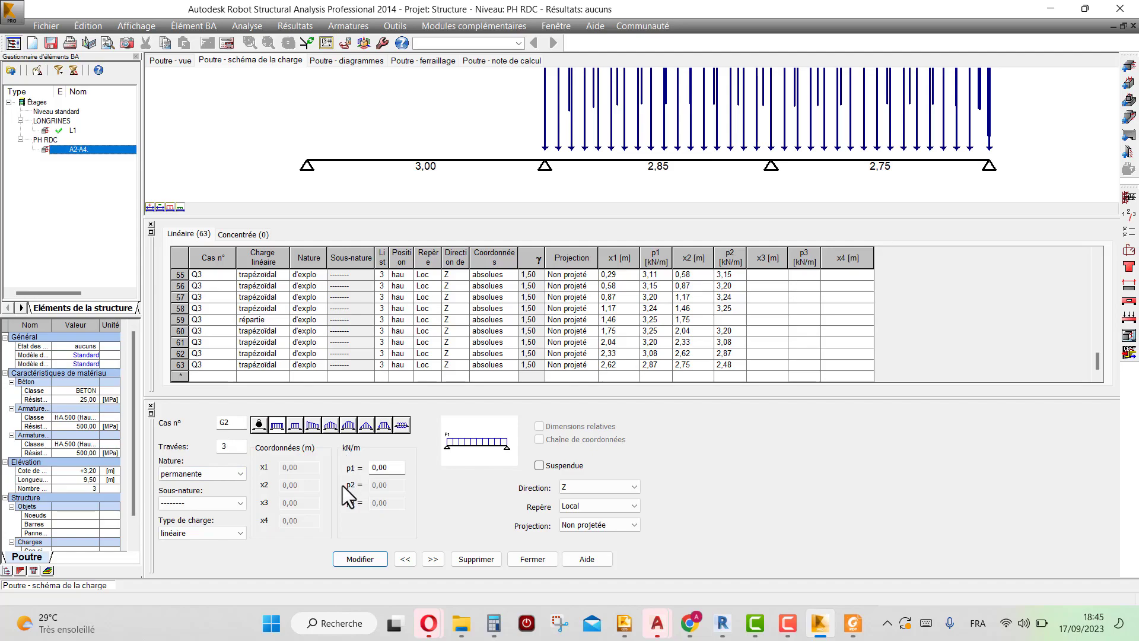
double_click(228, 447)
left_click(395, 468)
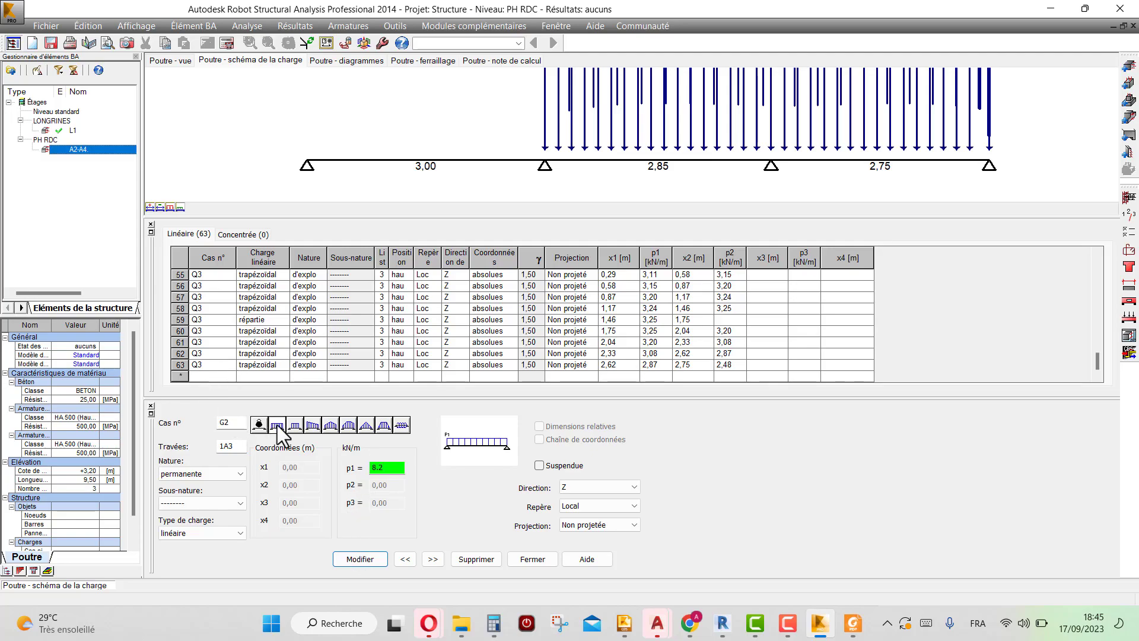
left_click(404, 559)
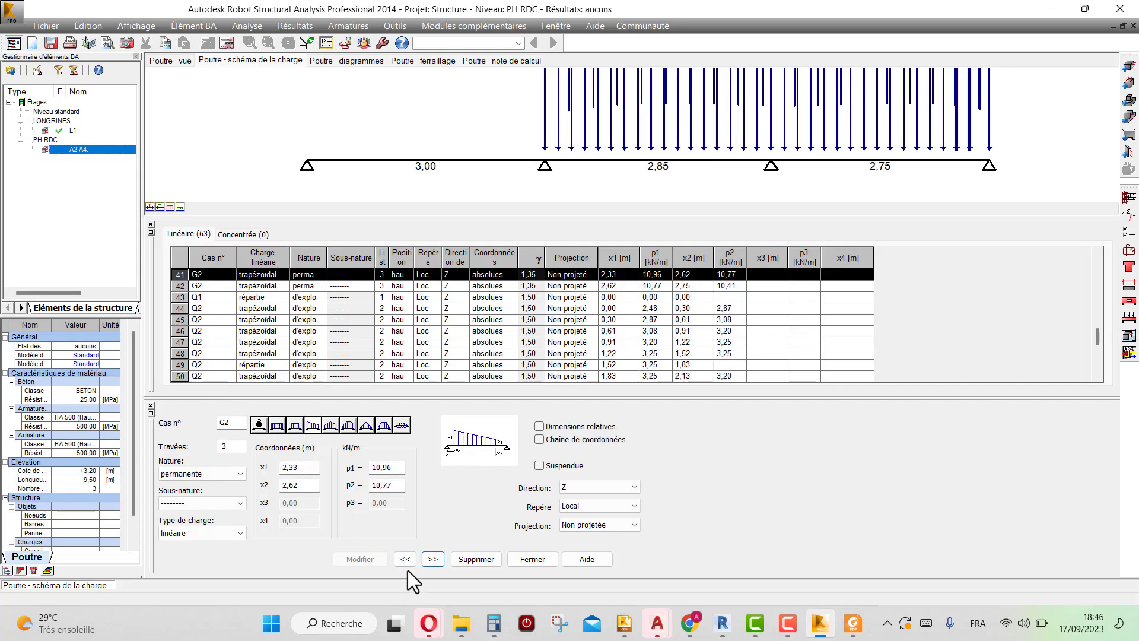
left_click(430, 559)
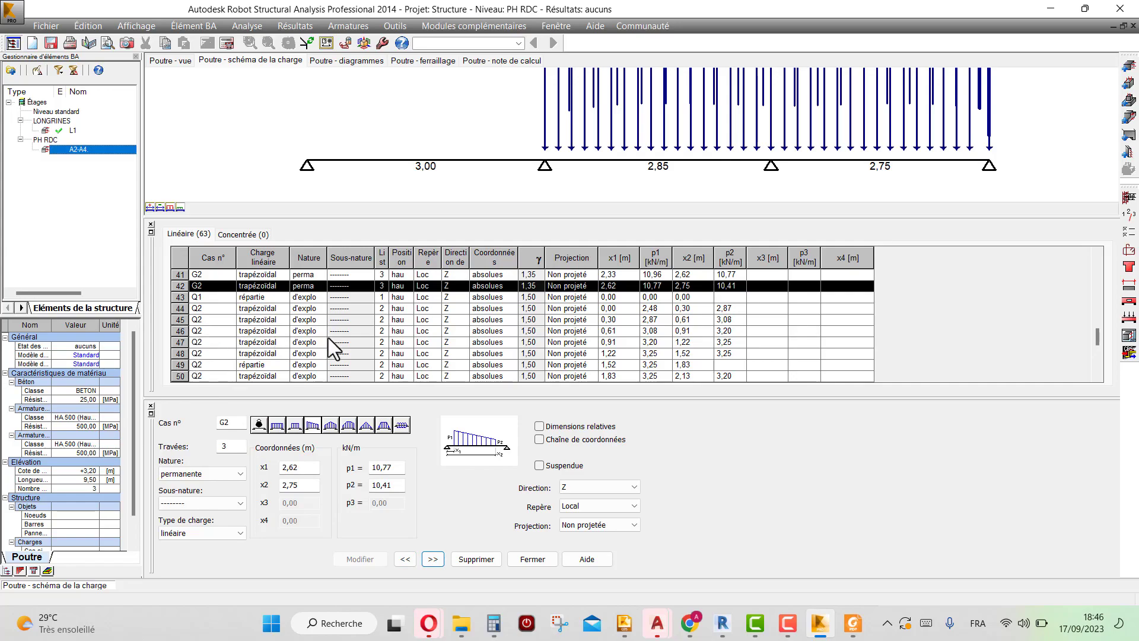
- Add a uniform permanent G2 load of p1 = 8.2 kN/m on spans 1A3 in a new table row and select it for checking
left_click_drag(1094, 344, 1094, 375)
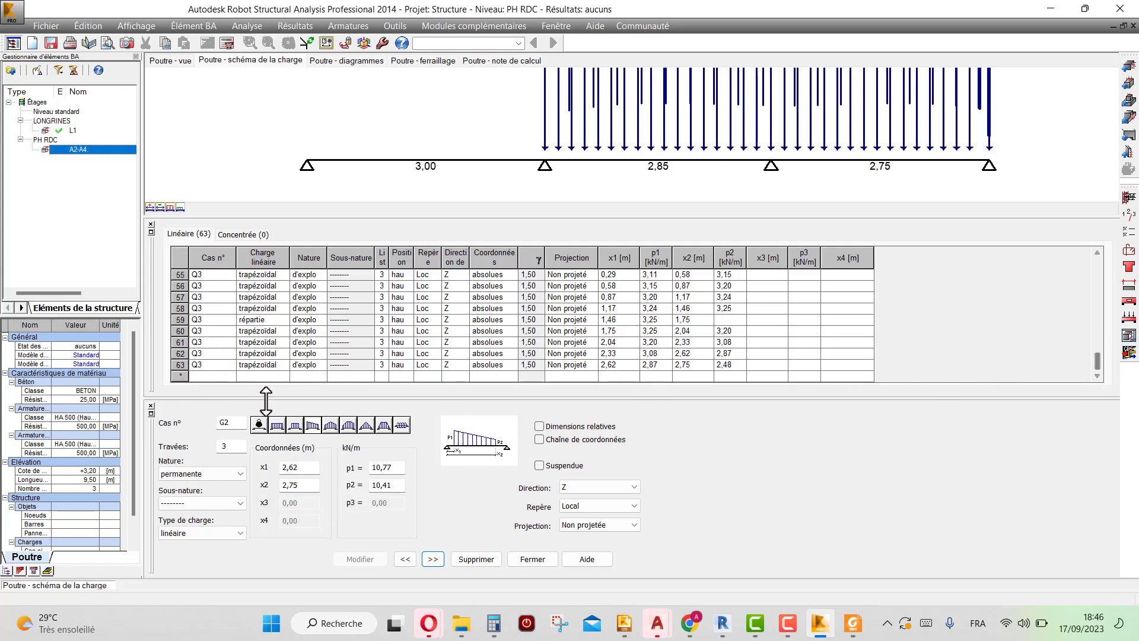
left_click(180, 375)
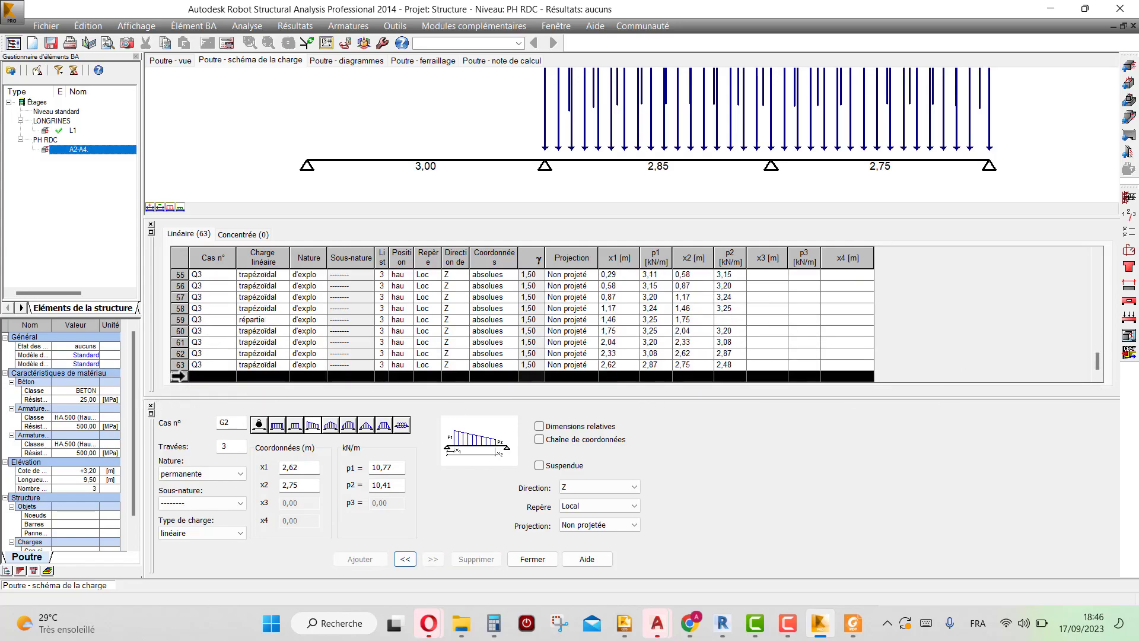
left_click(277, 424)
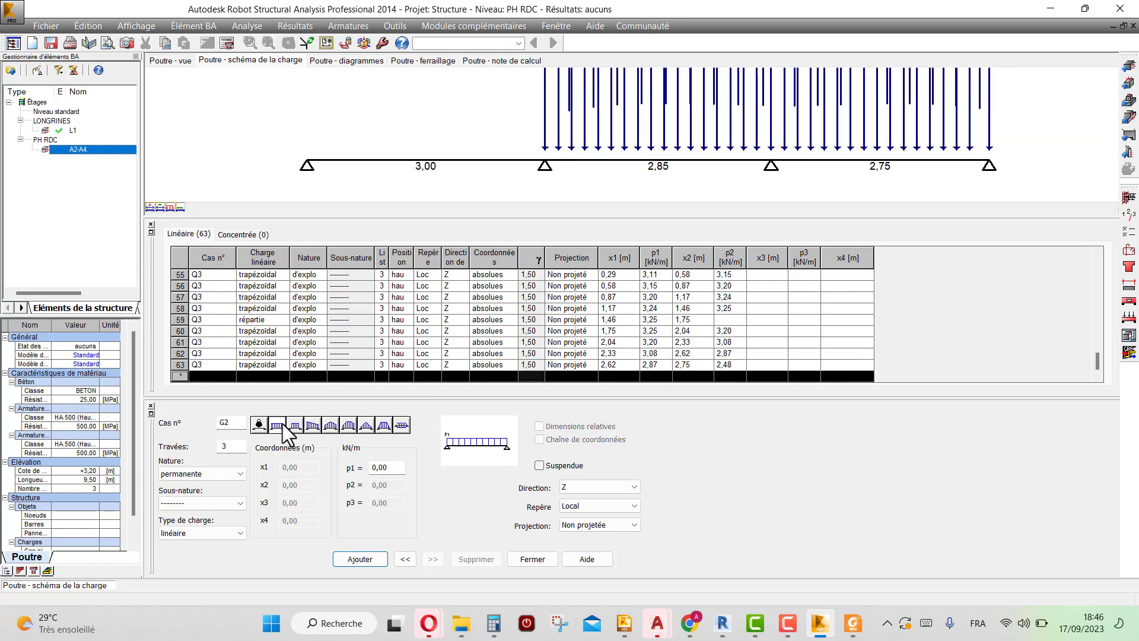
left_click(223, 447)
type("1à")
left_click(388, 472)
type("8.2")
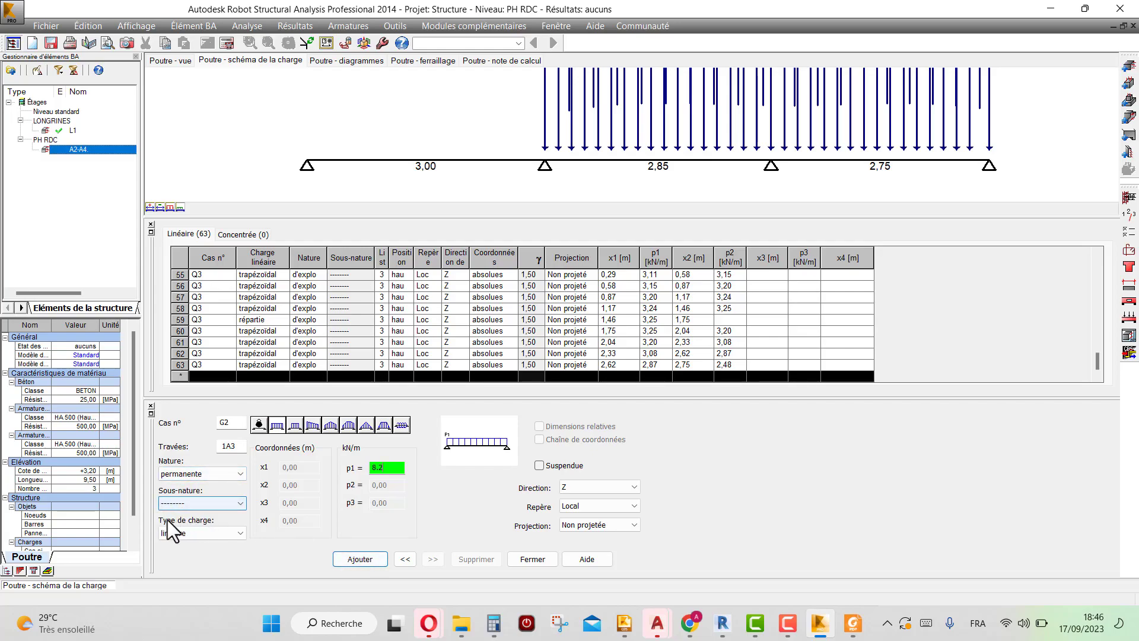
left_click(348, 560)
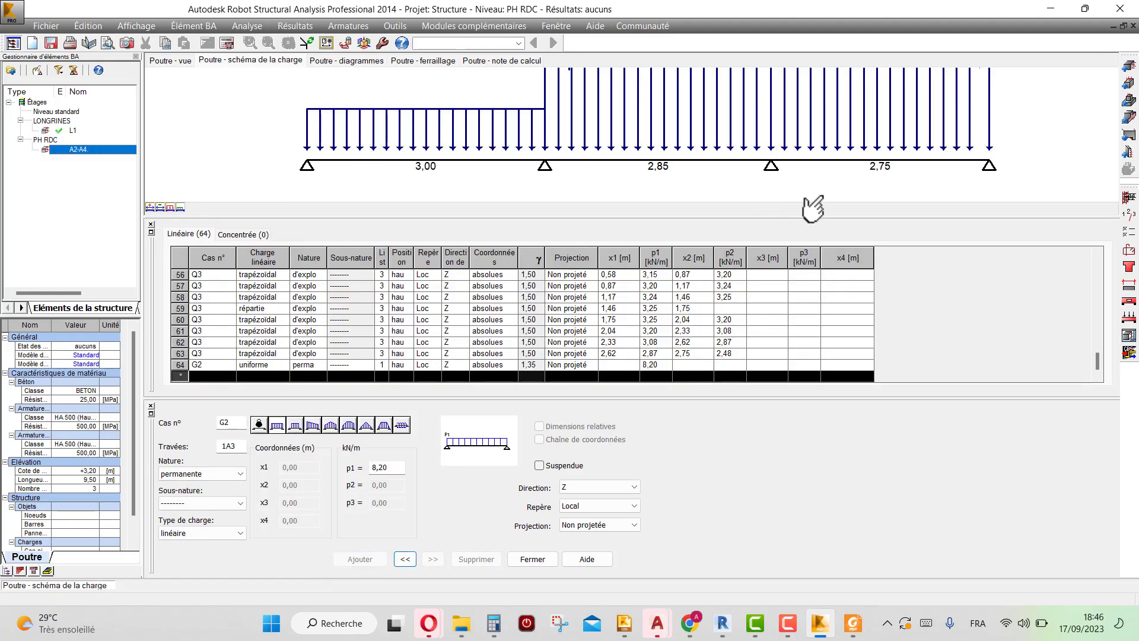
left_click(182, 363)
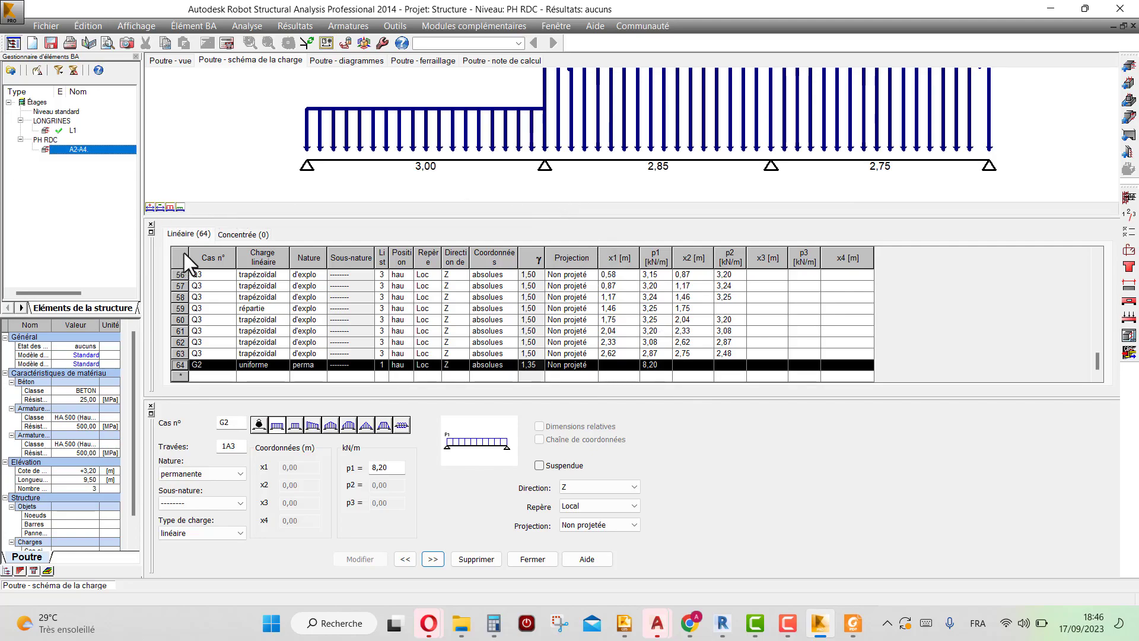
- Return to the beam view and check the cracking, environment and fire-resistance settings in the level parameters
left_click(165, 61)
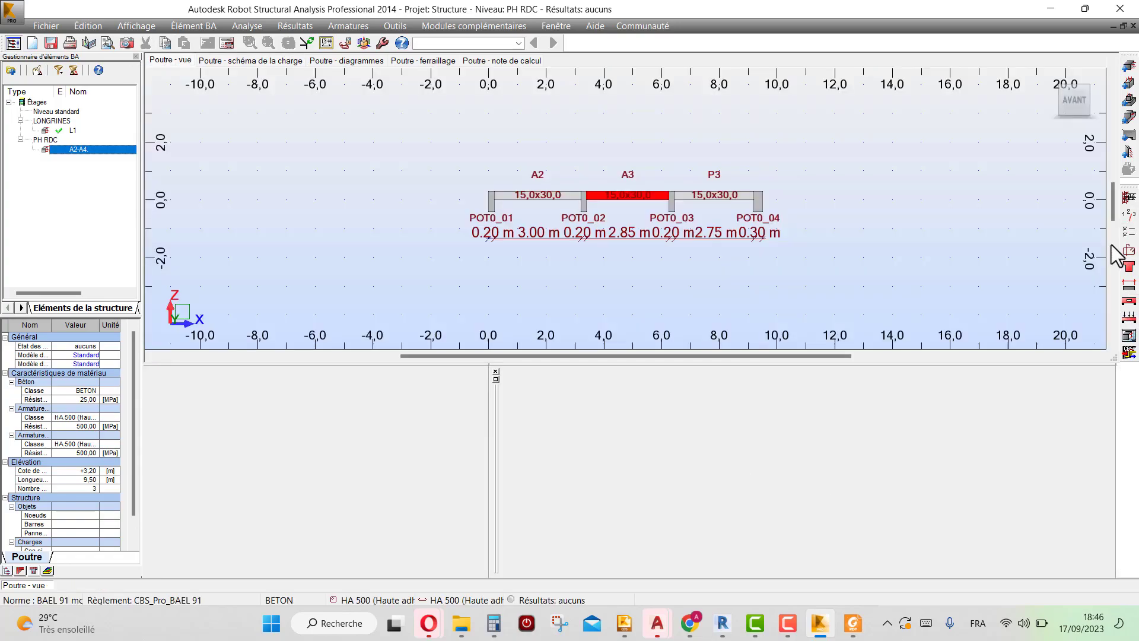
left_click(1128, 221)
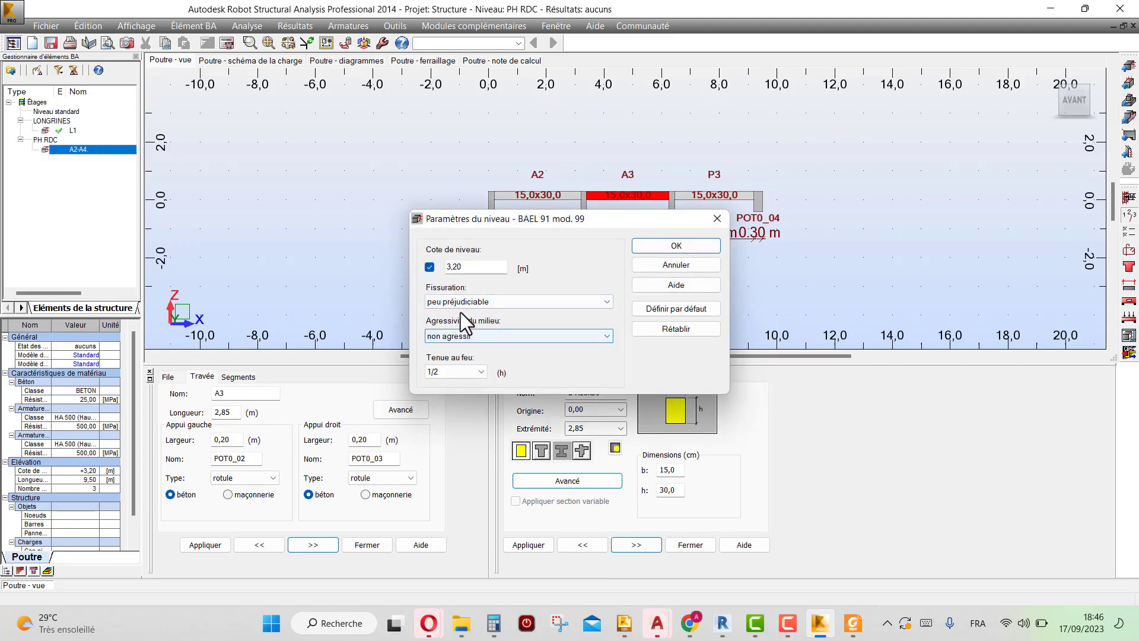
left_click(484, 303)
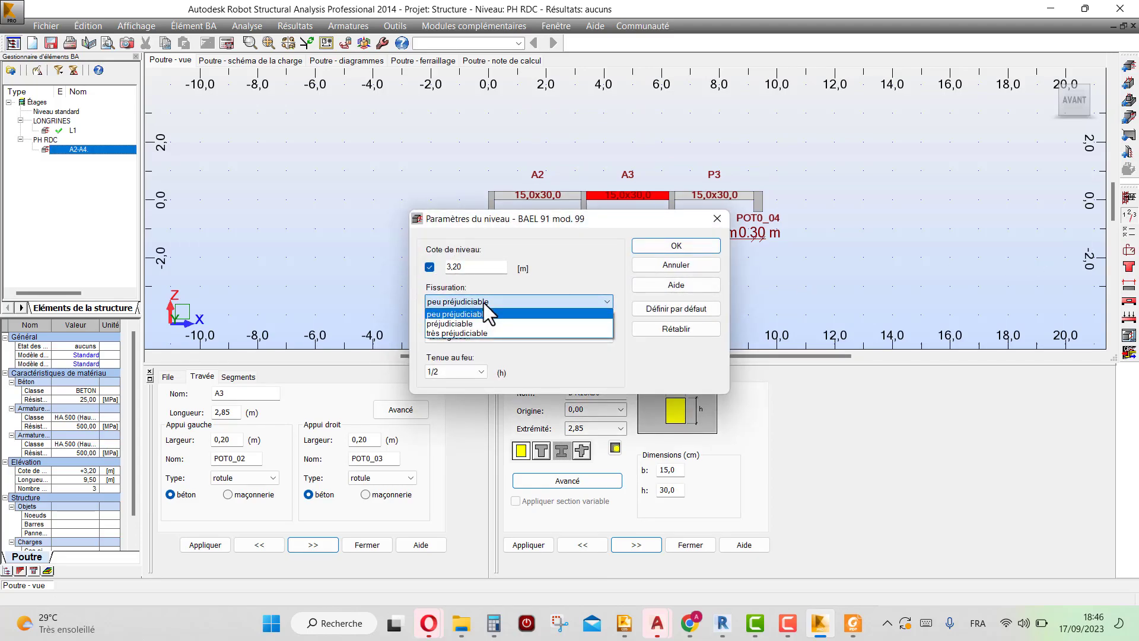
left_click(483, 303)
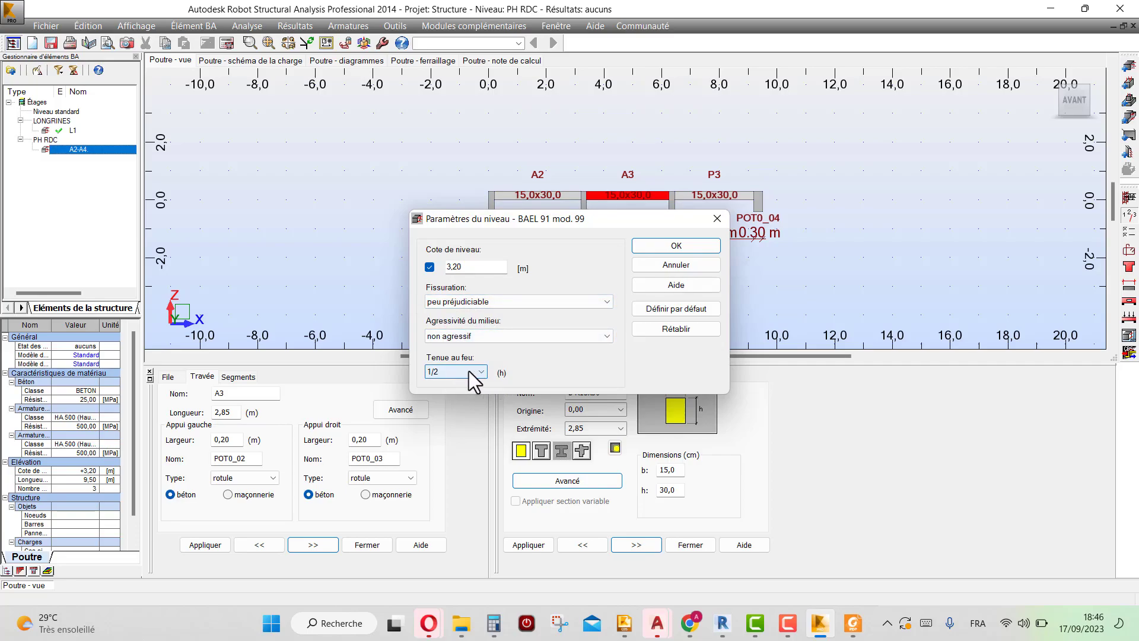
left_click(660, 245)
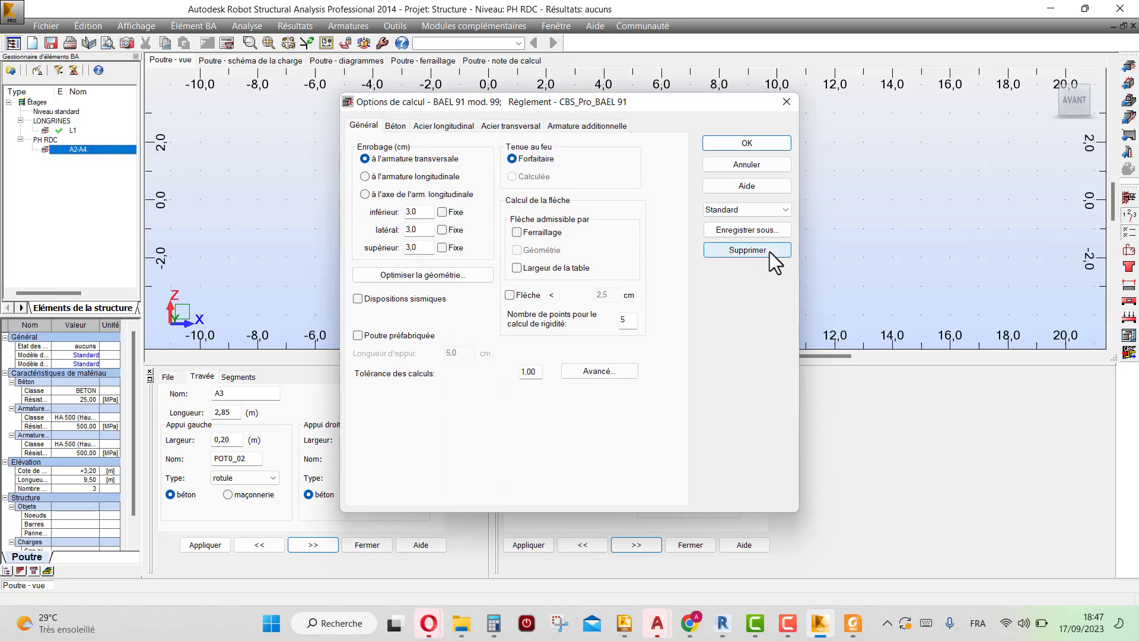
- Apply the saved "formation tuto" set to the beam's calculation options
left_click(786, 210)
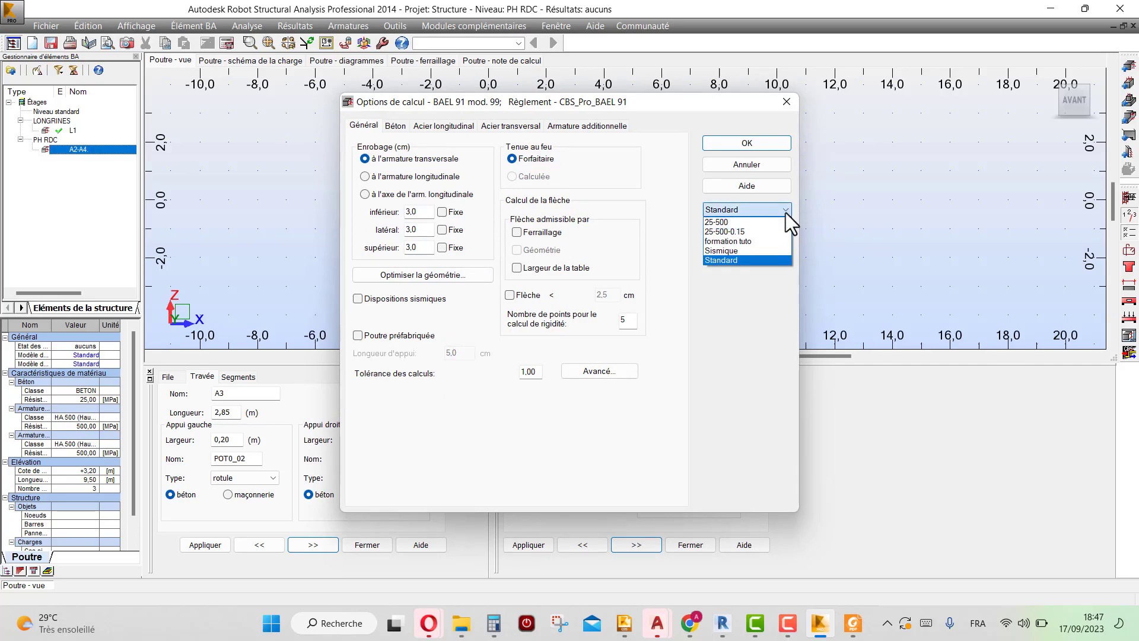
left_click(749, 242)
left_click(724, 140)
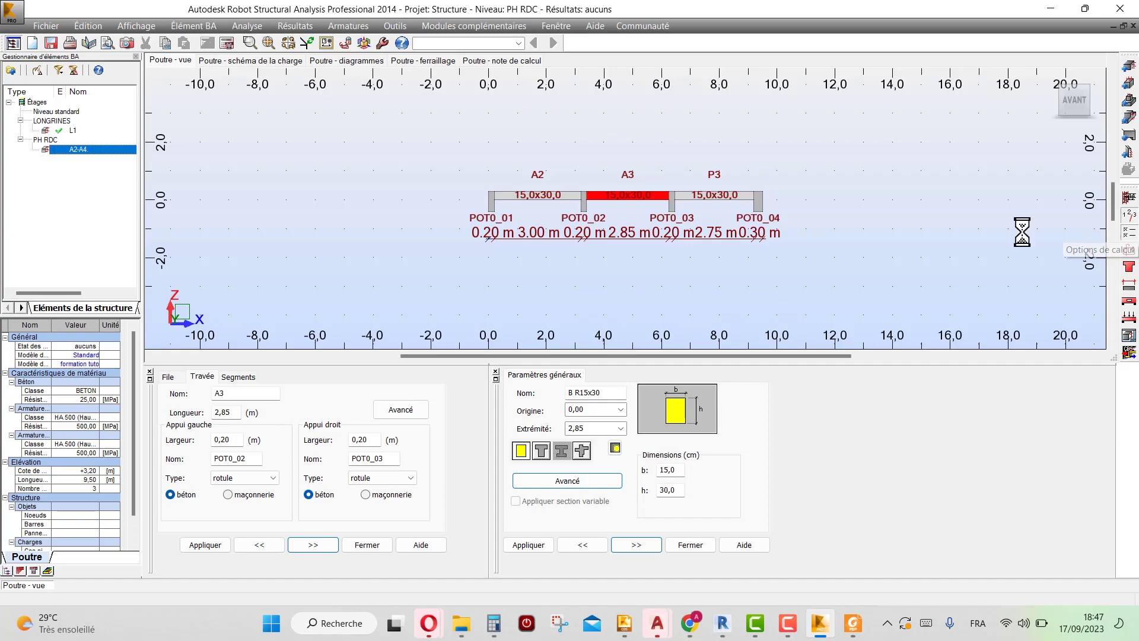
- Check the longitudinal and transverse steel classes and permitted bar diameters in the calculation options
left_click(419, 125)
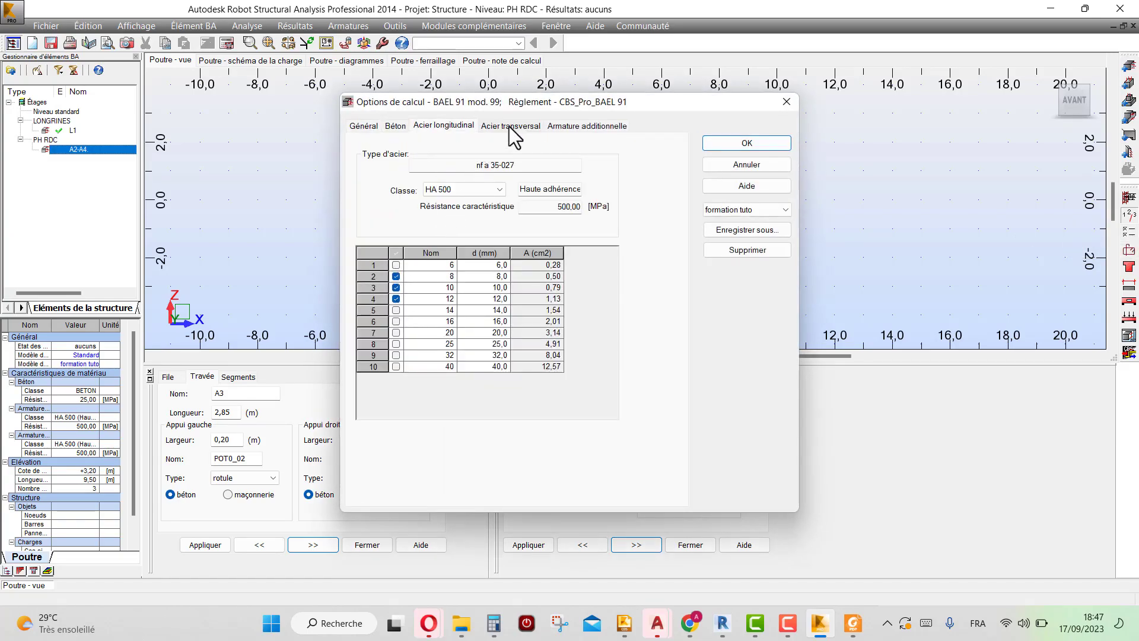
left_click(525, 127)
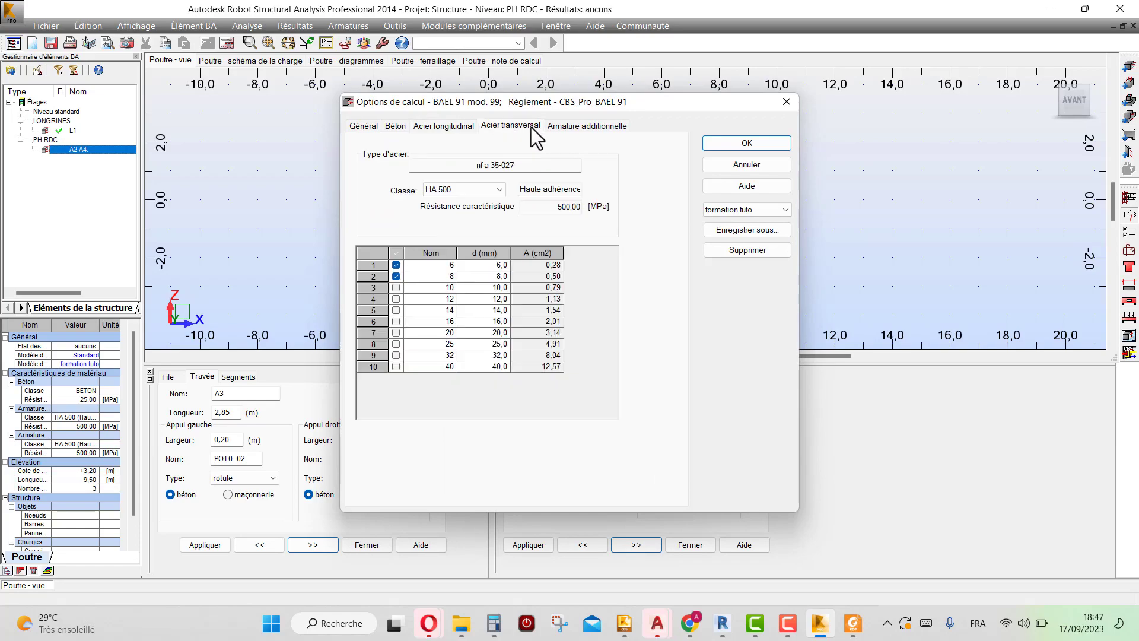
left_click(786, 102)
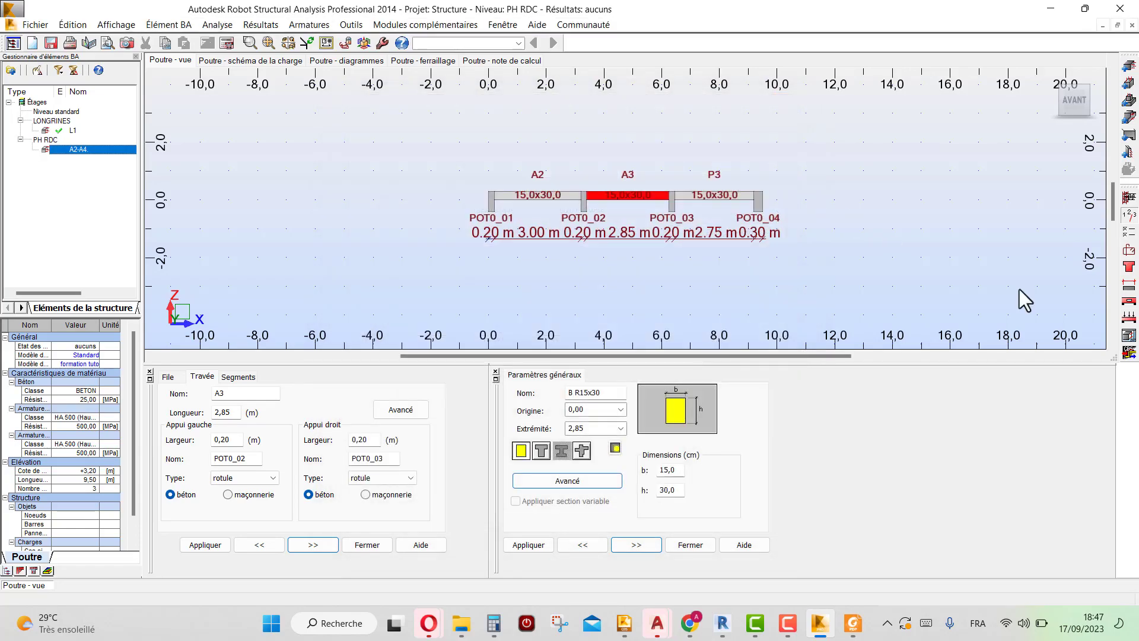
- Apply the saved "formation tuto" set to the beam's reinforcement layout
left_click(1129, 251)
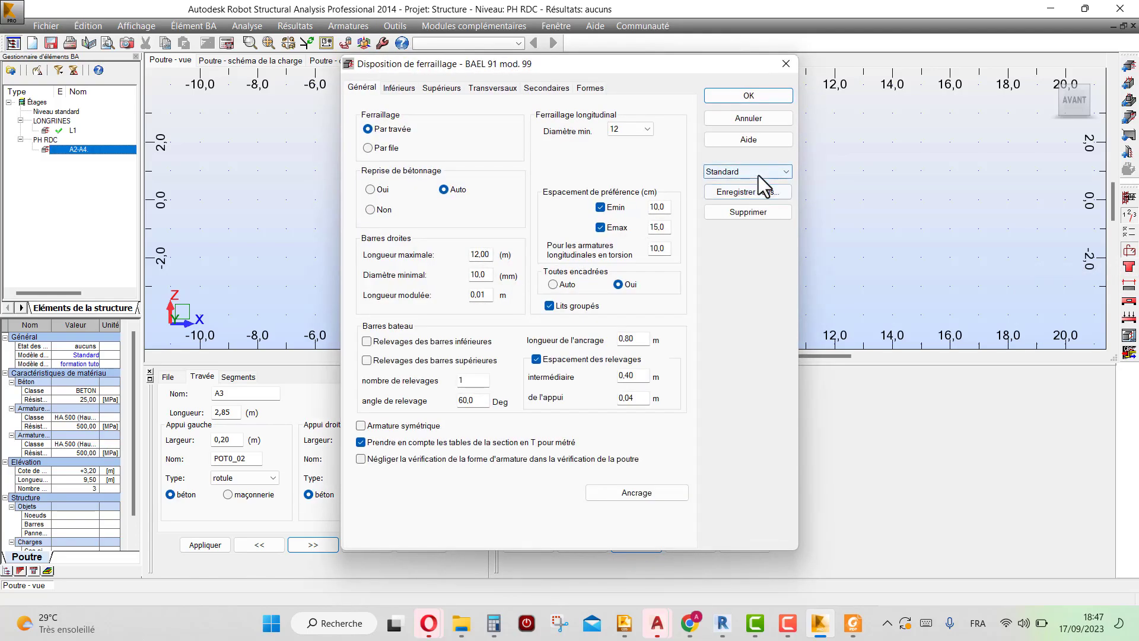
left_click(758, 175)
left_click(736, 195)
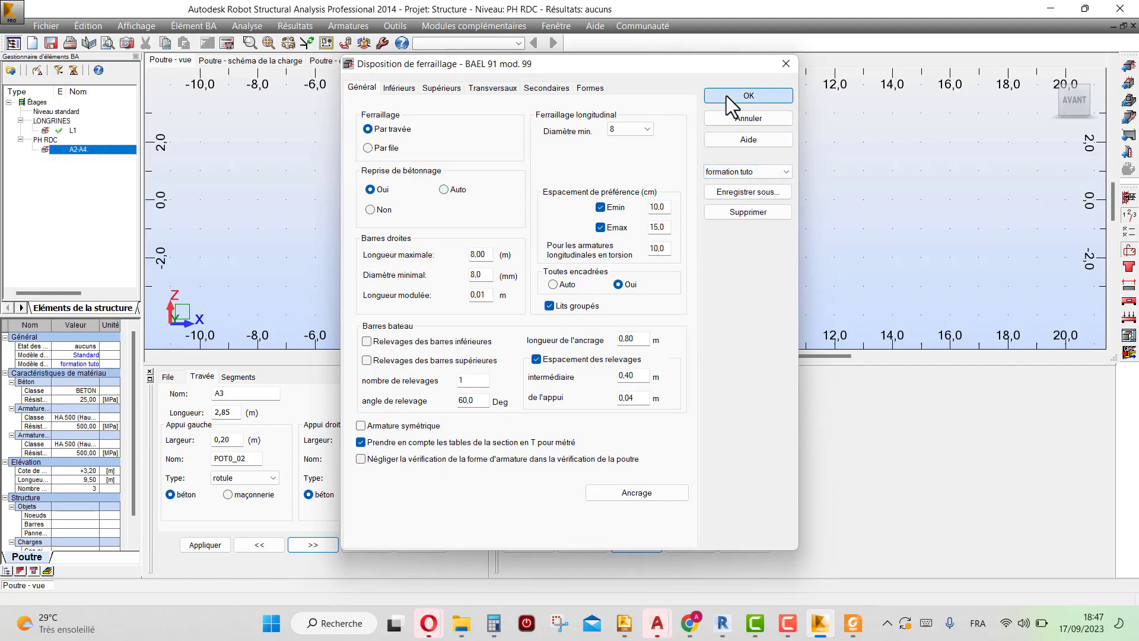
left_click(726, 95)
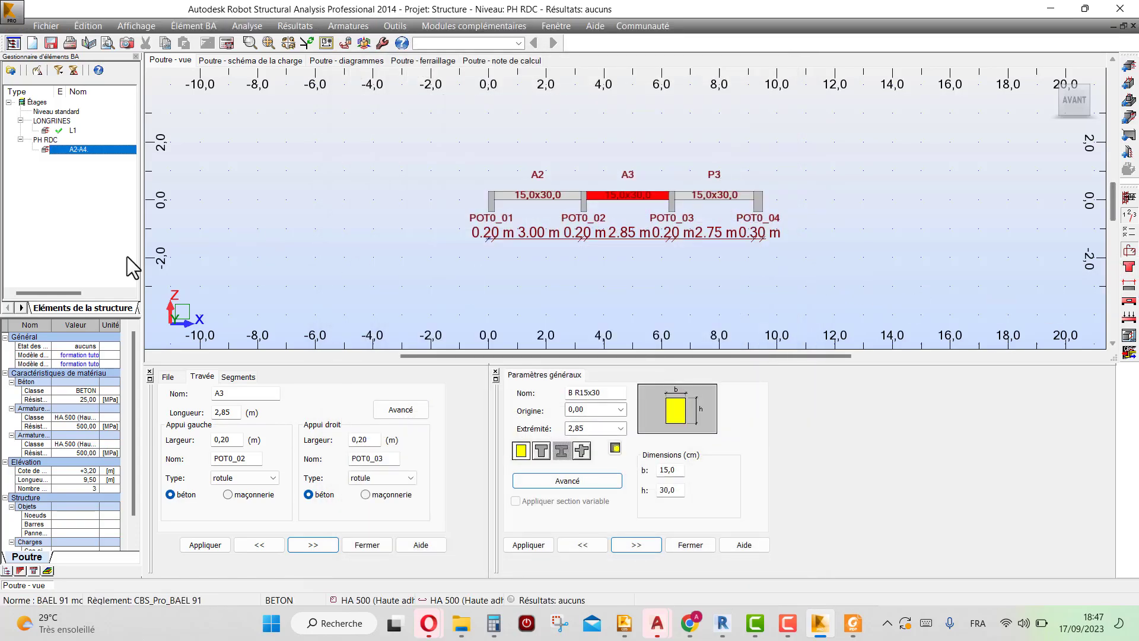
- Calculate beam A2-A4 with drawing generation for the calculated elements enabled
left_click(228, 43)
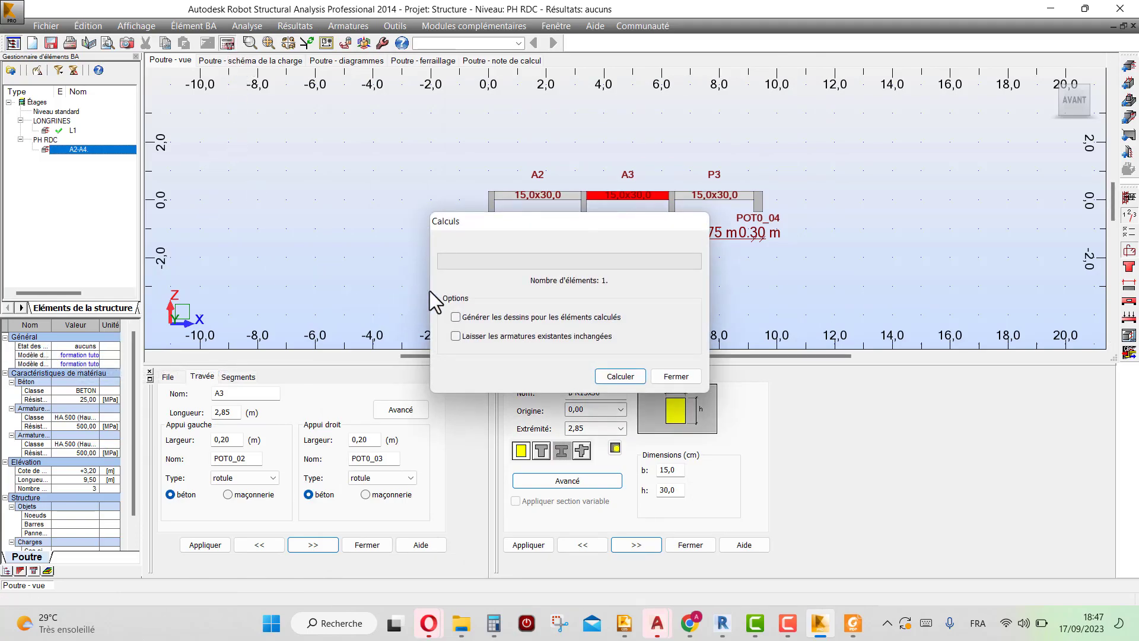
left_click(484, 316)
left_click(617, 376)
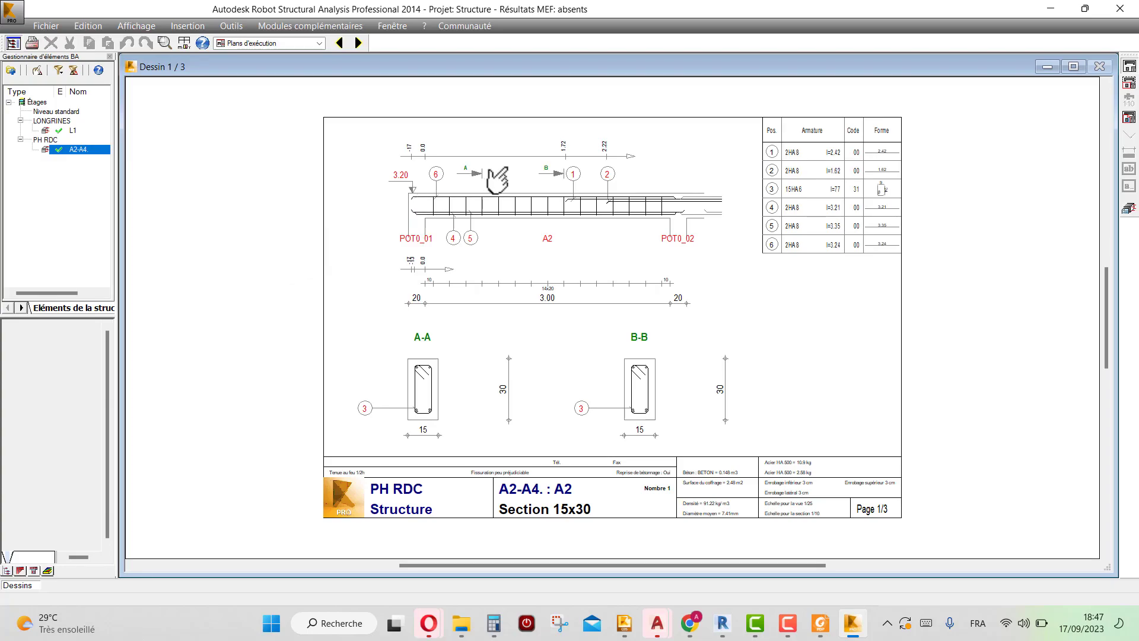
- Examine the bar layouts, stirrup spacing and cross-sections on the execution drawings of spans A2, A3 and P3
scroll(497, 181, "up", 2)
scroll(498, 181, "up", 2)
scroll(390, 280, "down", 2)
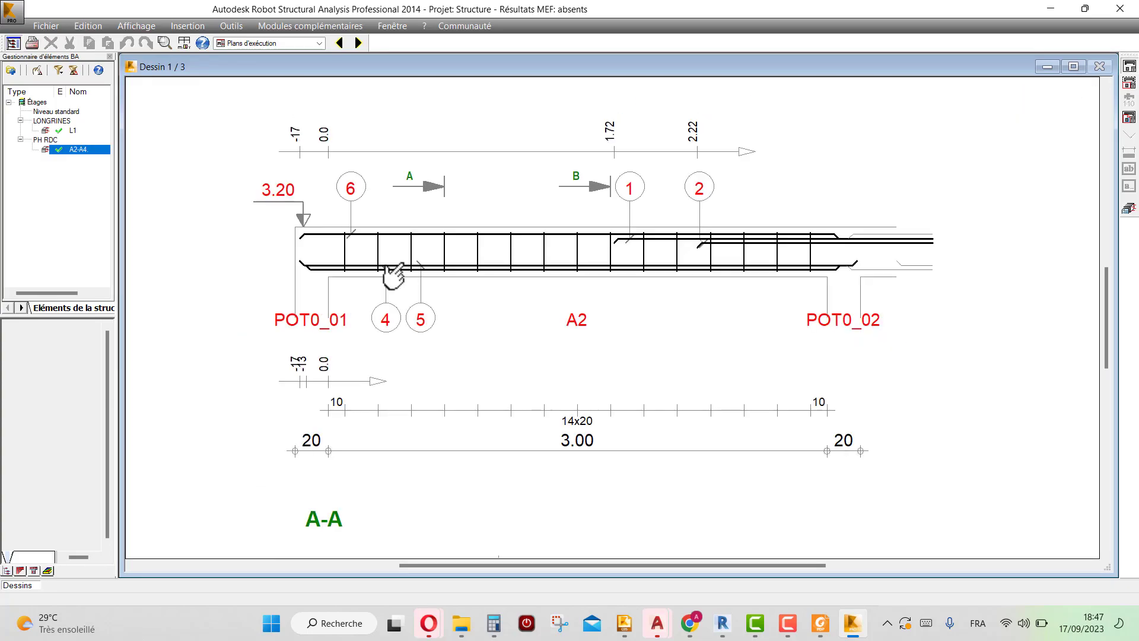
scroll(393, 274, "down", 2)
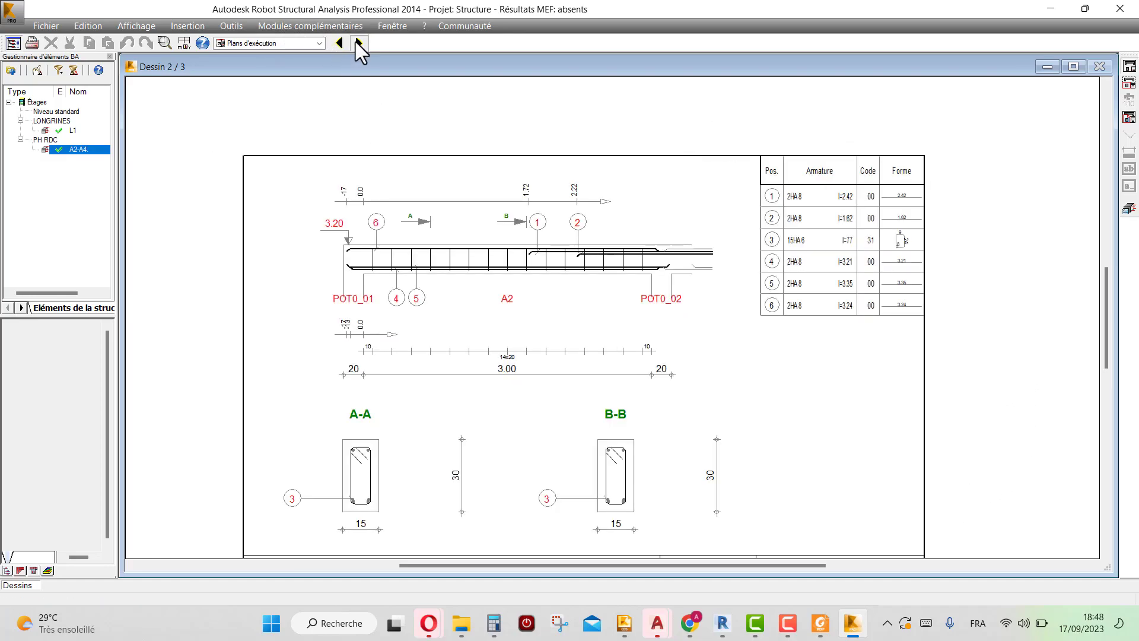
left_click(357, 42)
scroll(525, 223, "up", 3)
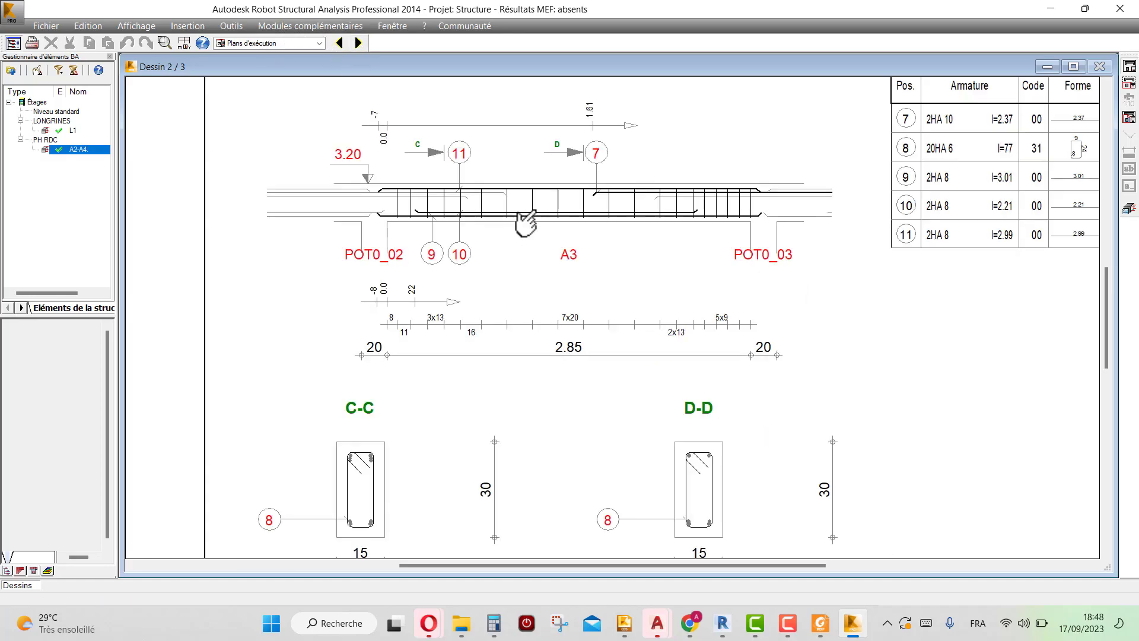
scroll(525, 222, "down", 2)
scroll(525, 223, "down", 1)
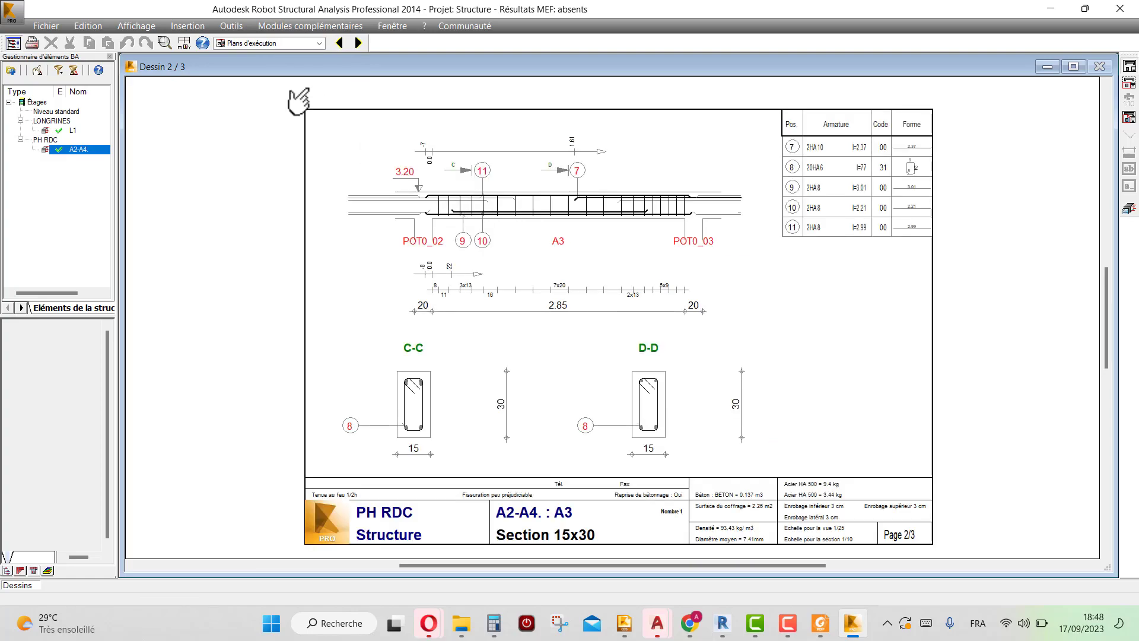
left_click(358, 43)
scroll(502, 191, "up", 1)
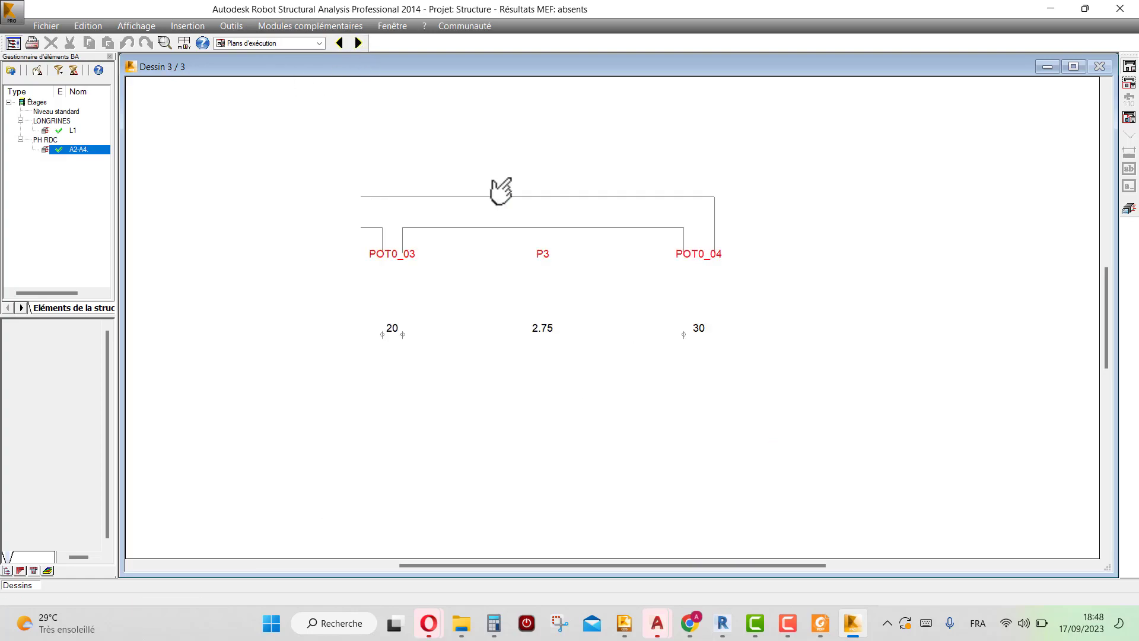
scroll(421, 268, "up", 3)
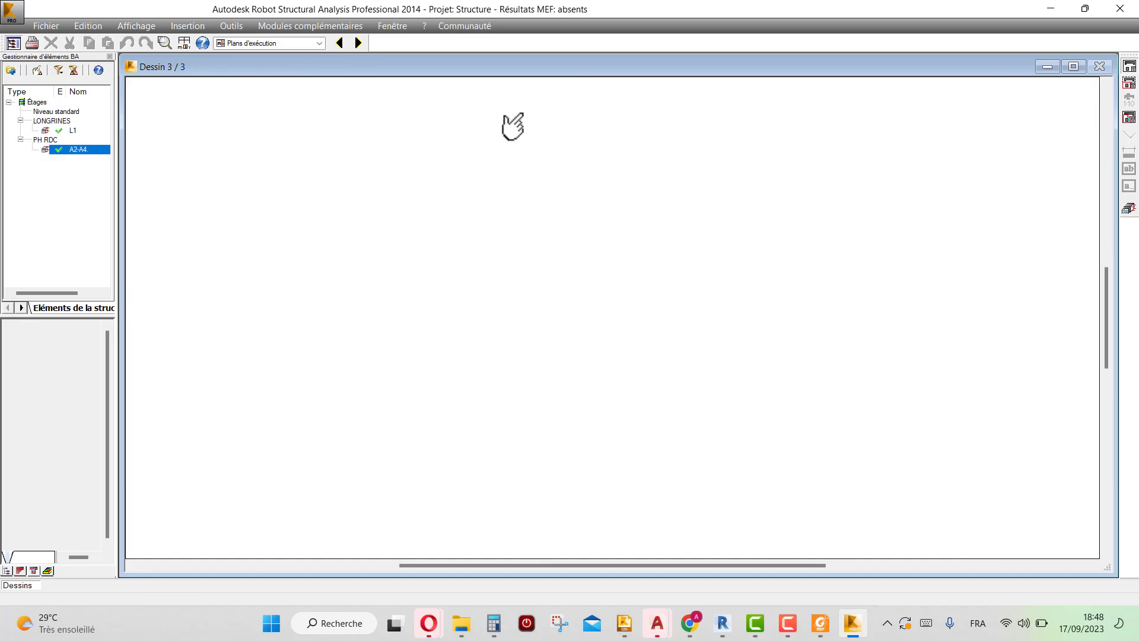
scroll(422, 404, "up", 2)
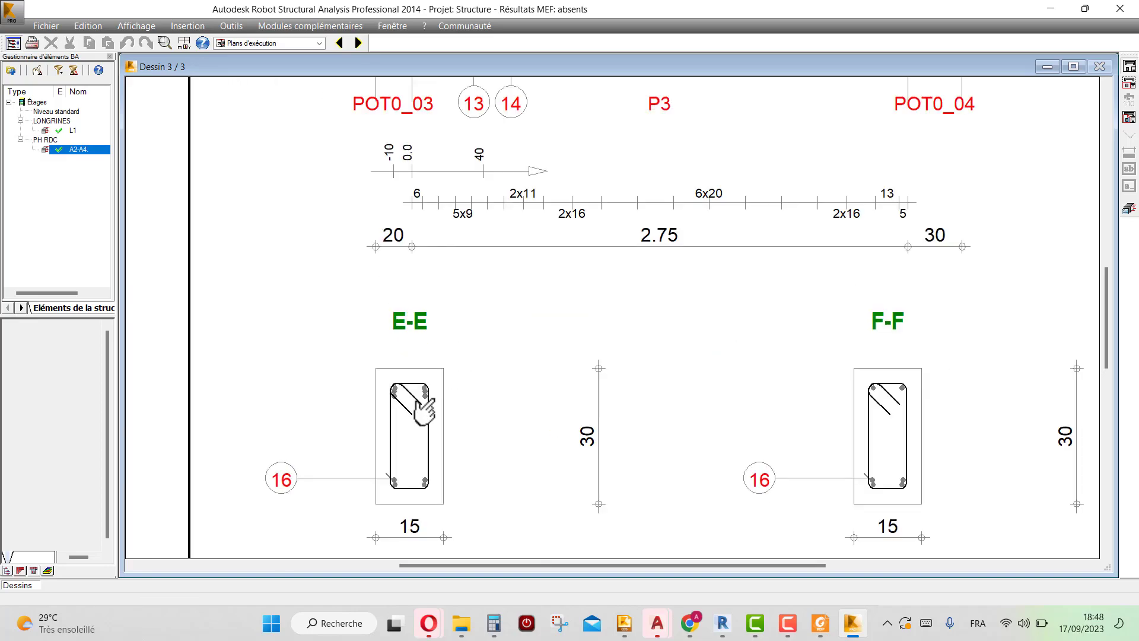
scroll(425, 410, "down", 2)
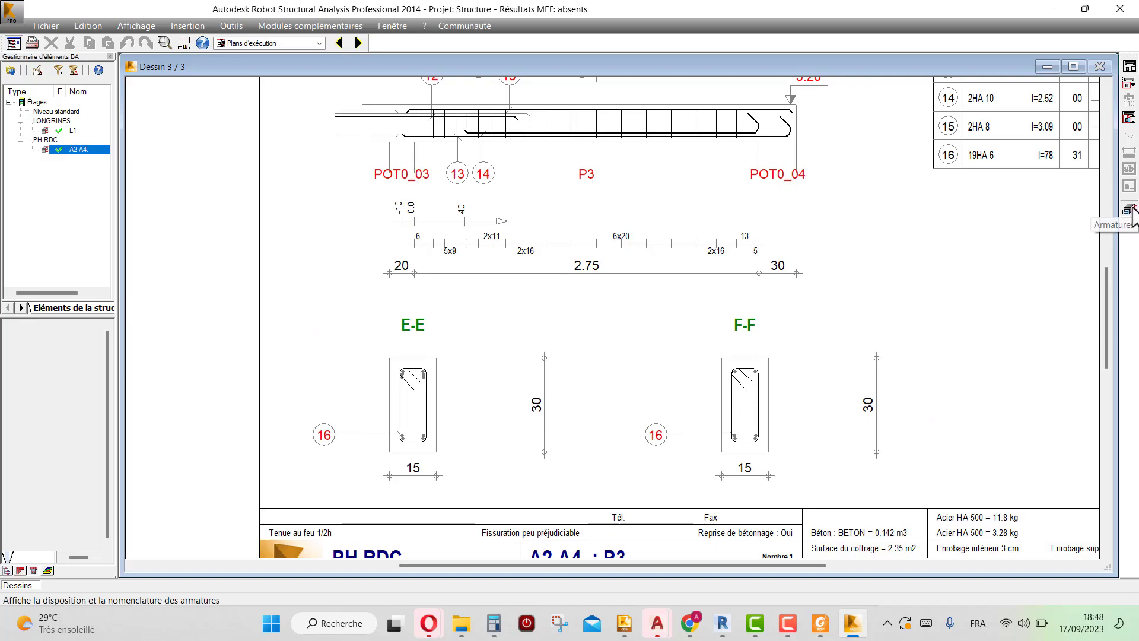
- Return to the beam view and set span A2's section height to 40 cm
left_click(1130, 208)
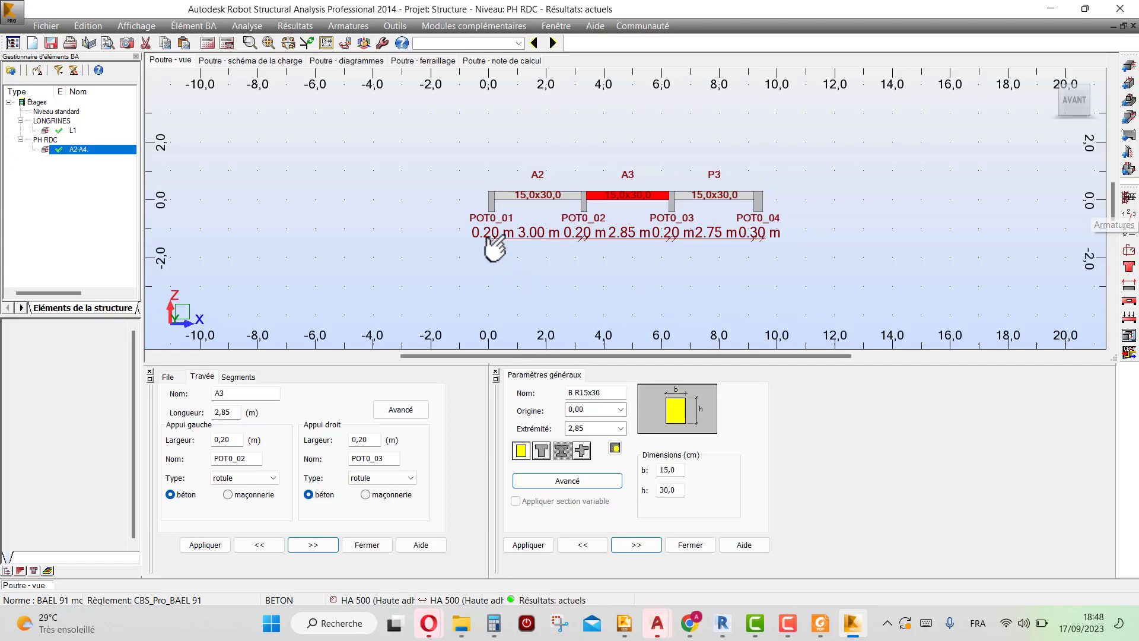
left_click(504, 198)
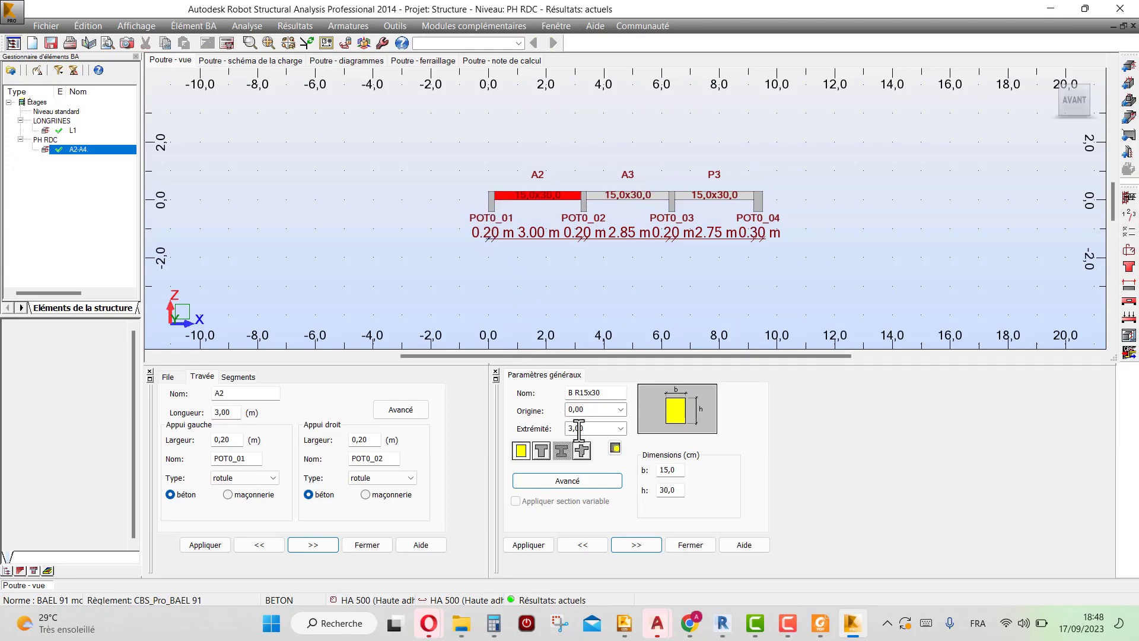
left_click(676, 491)
double_click(676, 491)
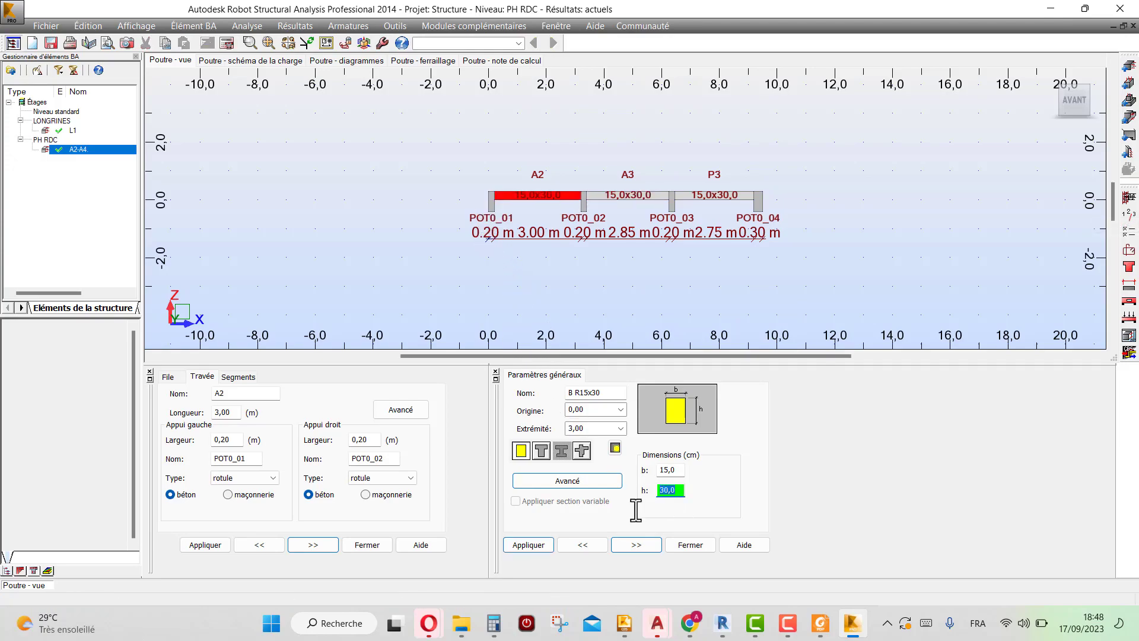
type("40")
left_click(522, 546)
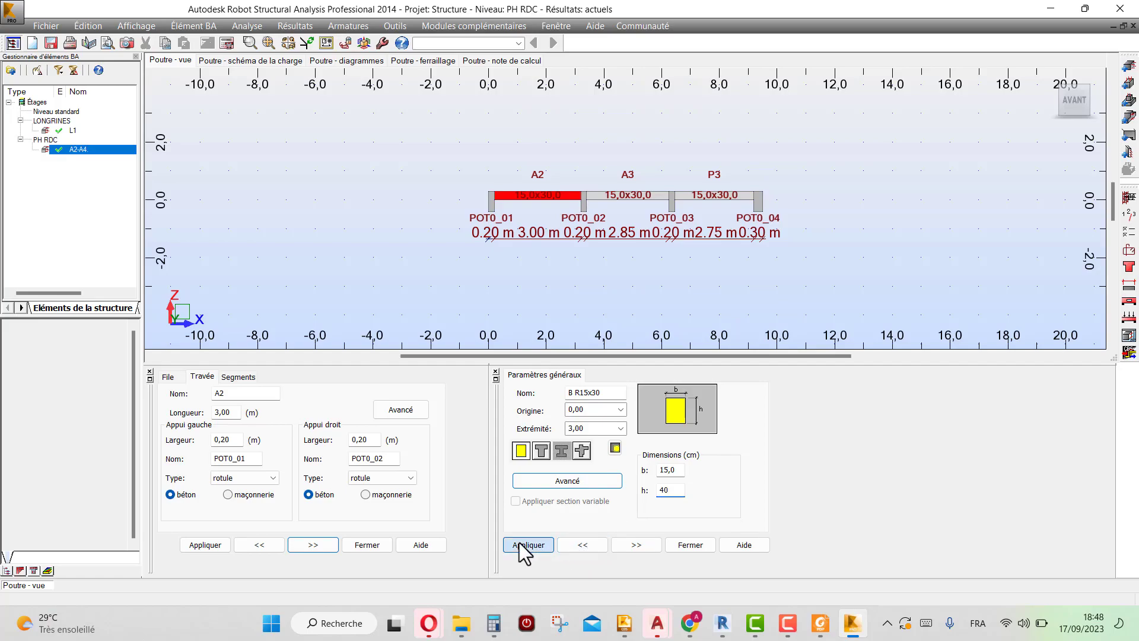
- Extend the 15x40 section to all following spans by setting its end to "Fin de la file"
left_click(620, 428)
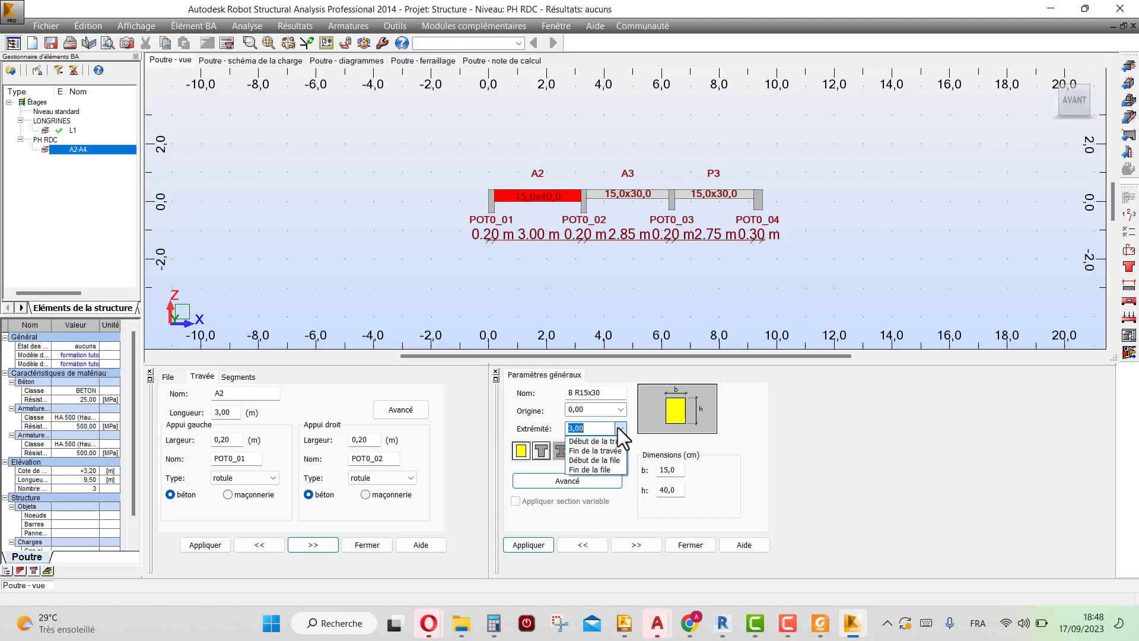
left_click(604, 469)
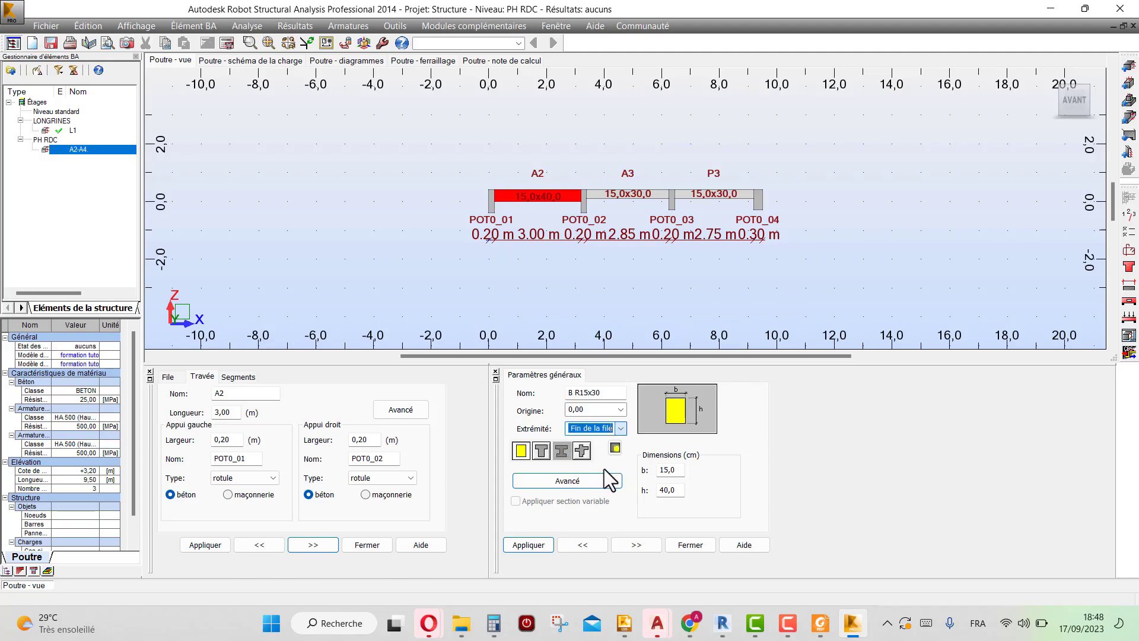
left_click(533, 546)
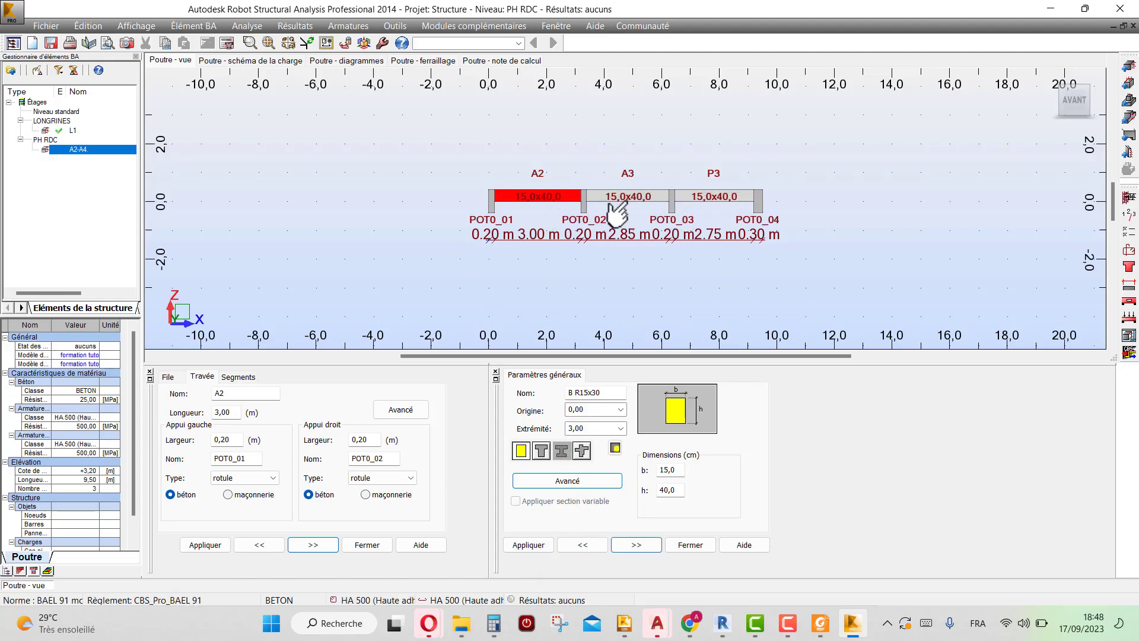
scroll(671, 209, "up", 1)
scroll(580, 208, "up", 1)
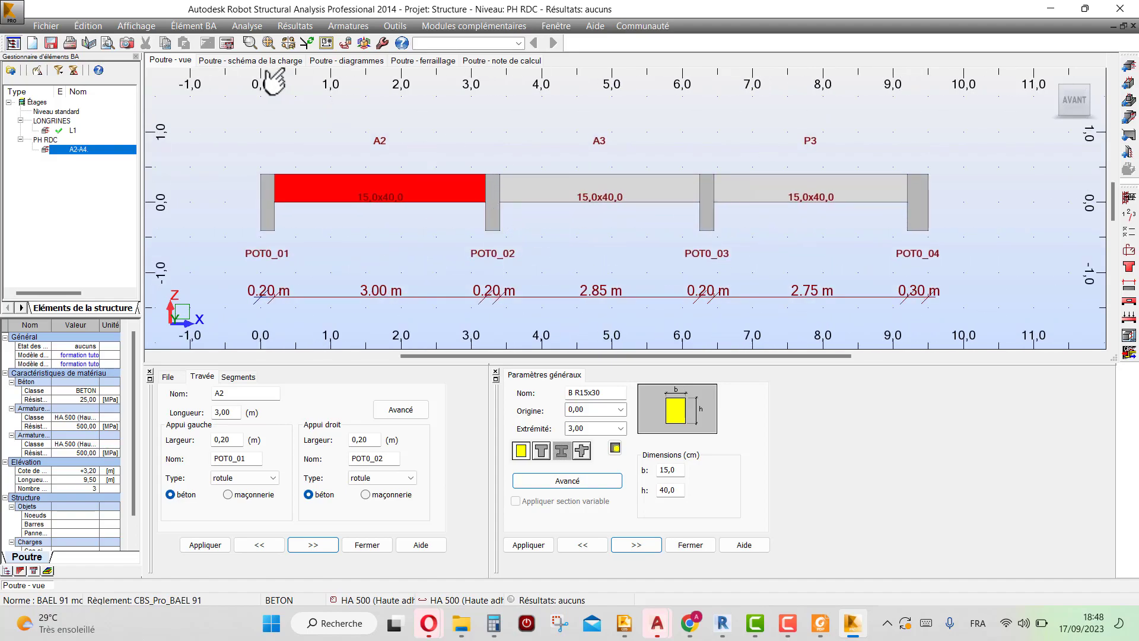
- Recalculate the beam with its 15x40 section, generating the drawings for the calculated elements
left_click(326, 43)
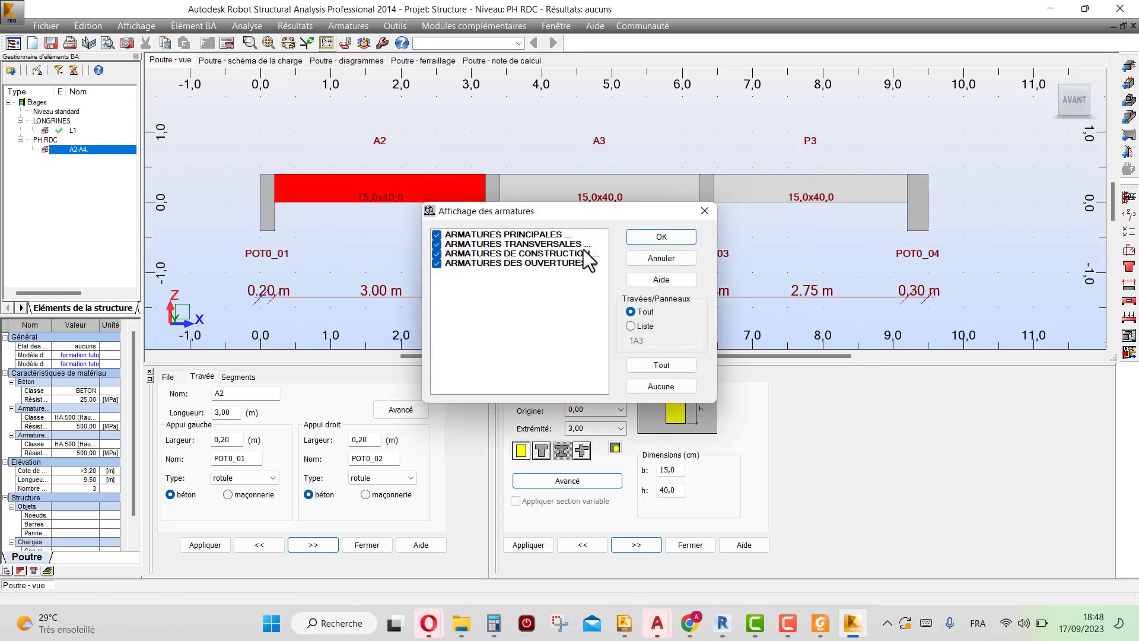
left_click(705, 211)
left_click(226, 43)
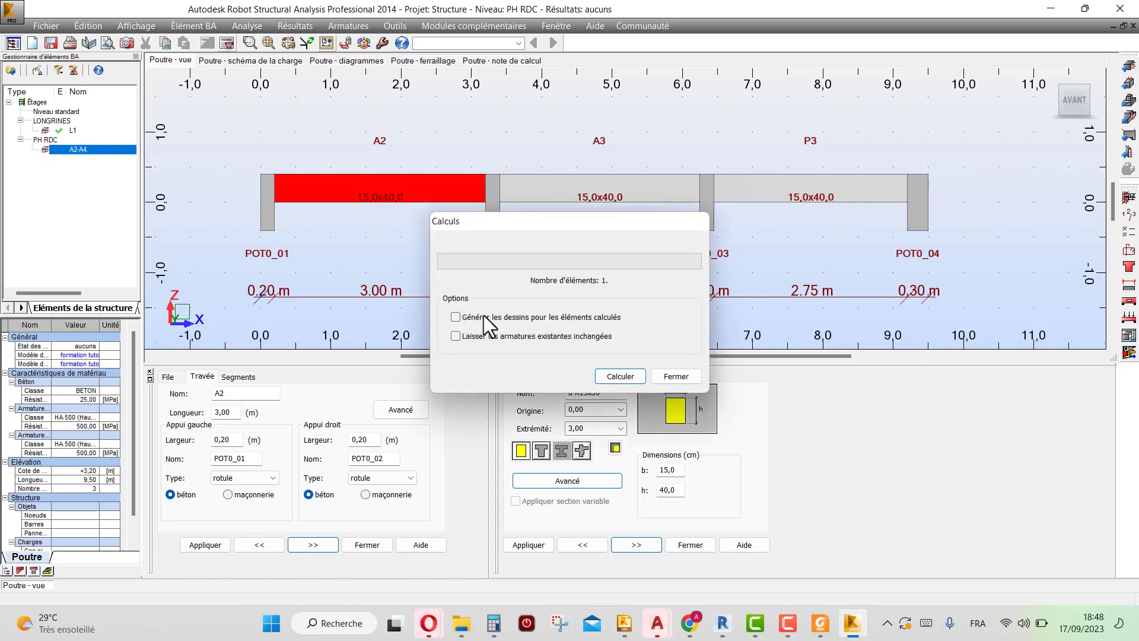
left_click(456, 317)
left_click(620, 376)
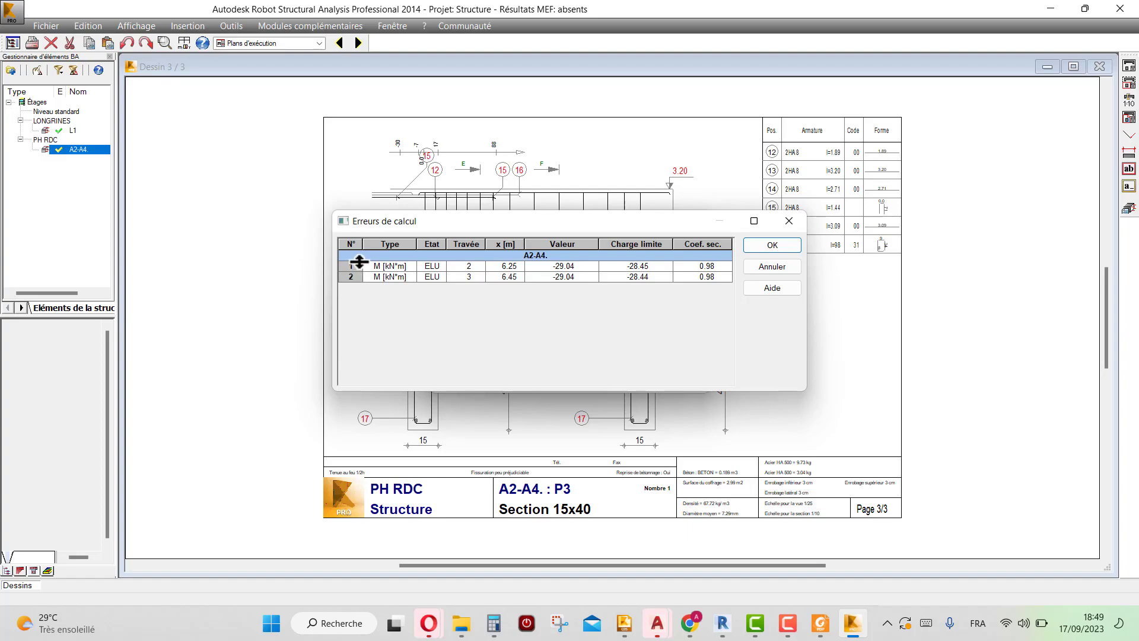
- Review the ELU moment errors for spans 2 and 3, comparing values, limit loads and safety coefficients, and close the report
left_click(359, 264)
left_click_drag(359, 264, 451, 268)
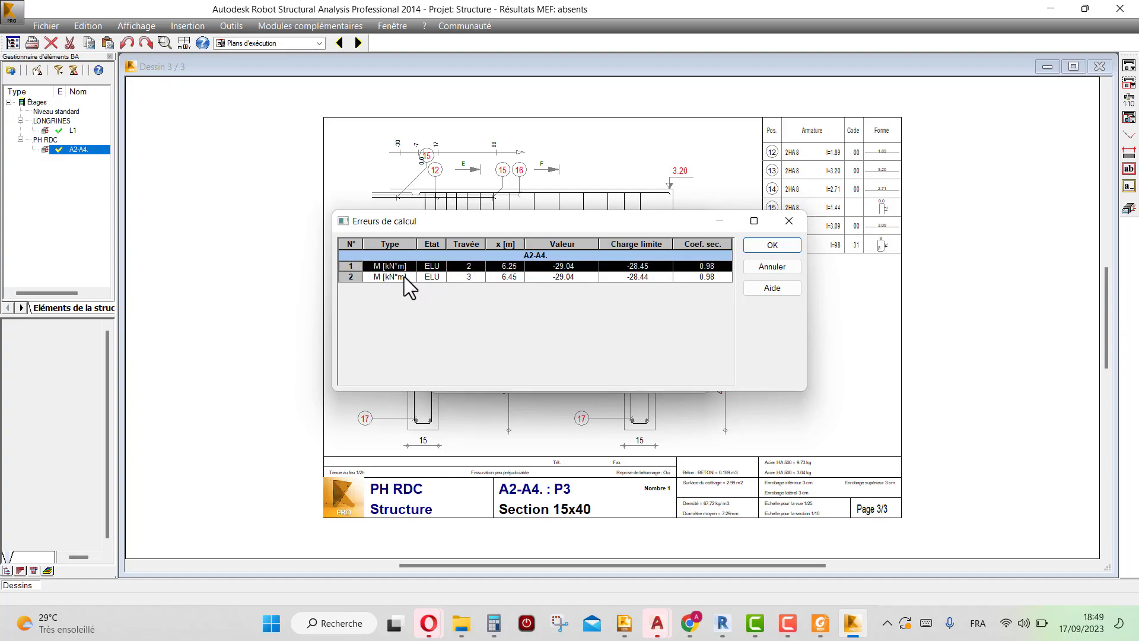
left_click_drag(380, 275, 471, 274)
left_click_drag(562, 267, 584, 275)
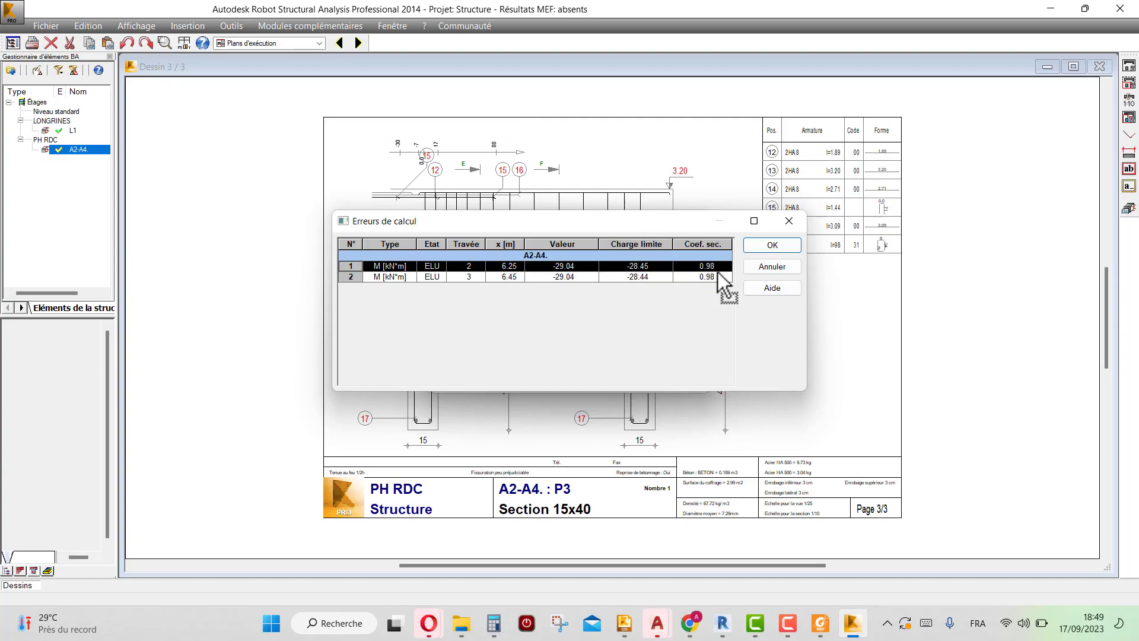
left_click_drag(627, 258, 646, 277)
left_click(349, 276)
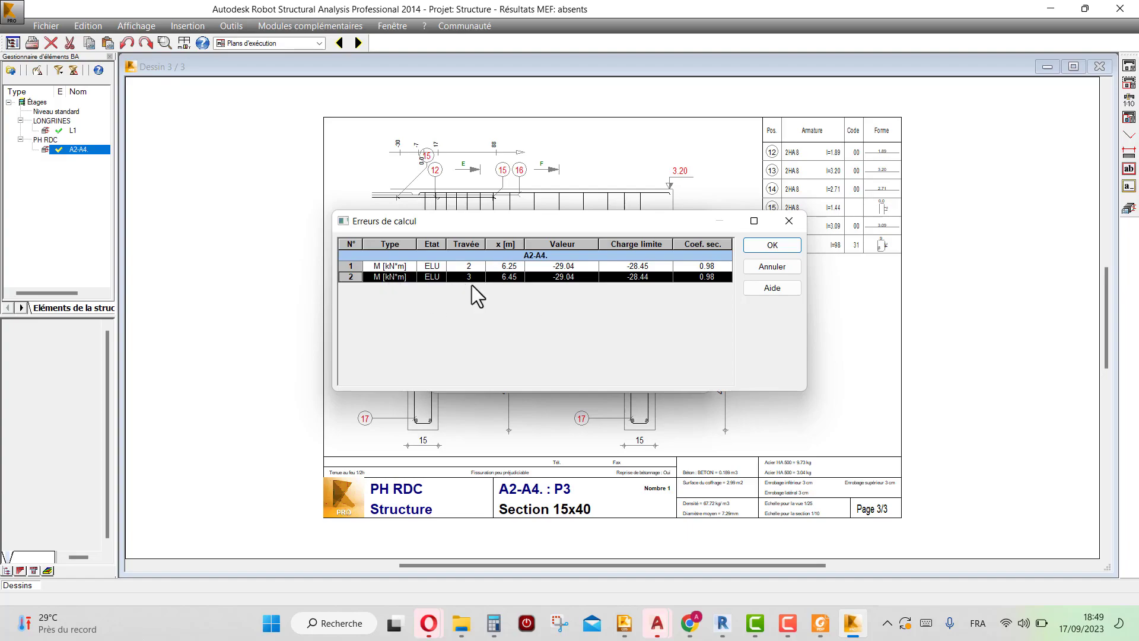
left_click(770, 247)
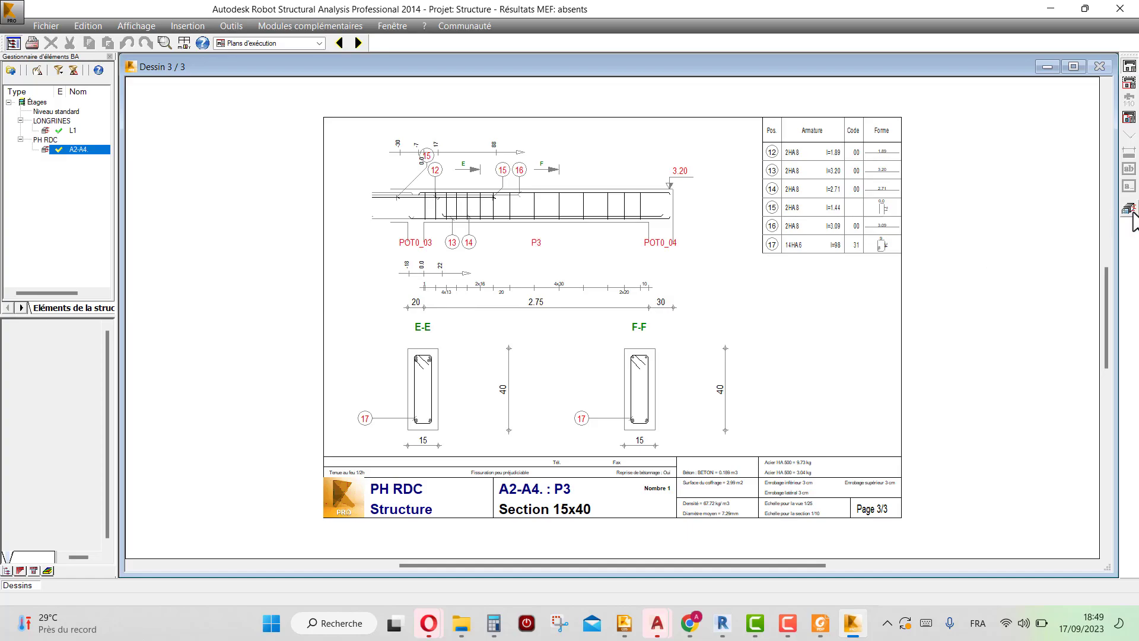
- Return to the beam view and examine the beam's bending moment diagrams
left_click(1130, 209)
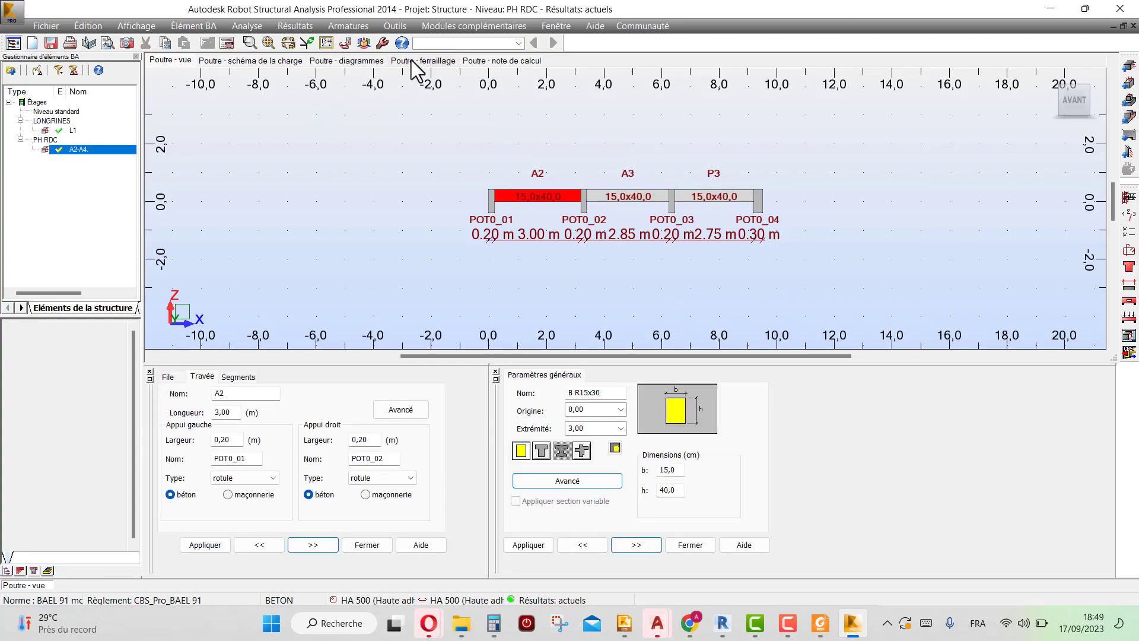
left_click(378, 62)
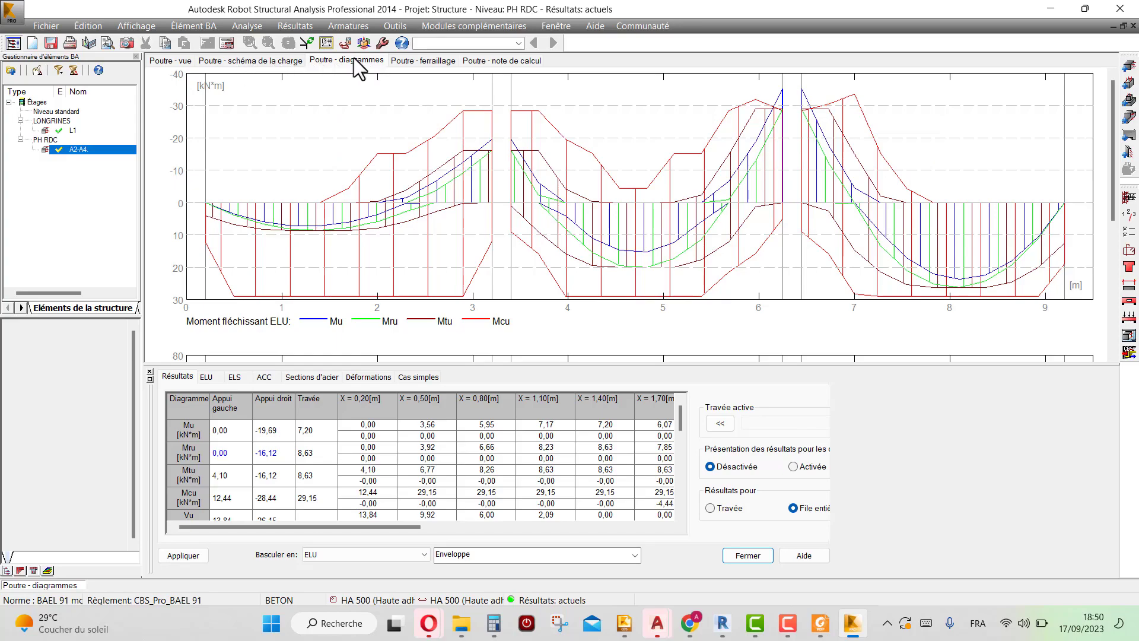
- In the beam's reinforcement view, set the diameter of upper main bar 7 over support POT0_03 to 10 mm
left_click(415, 60)
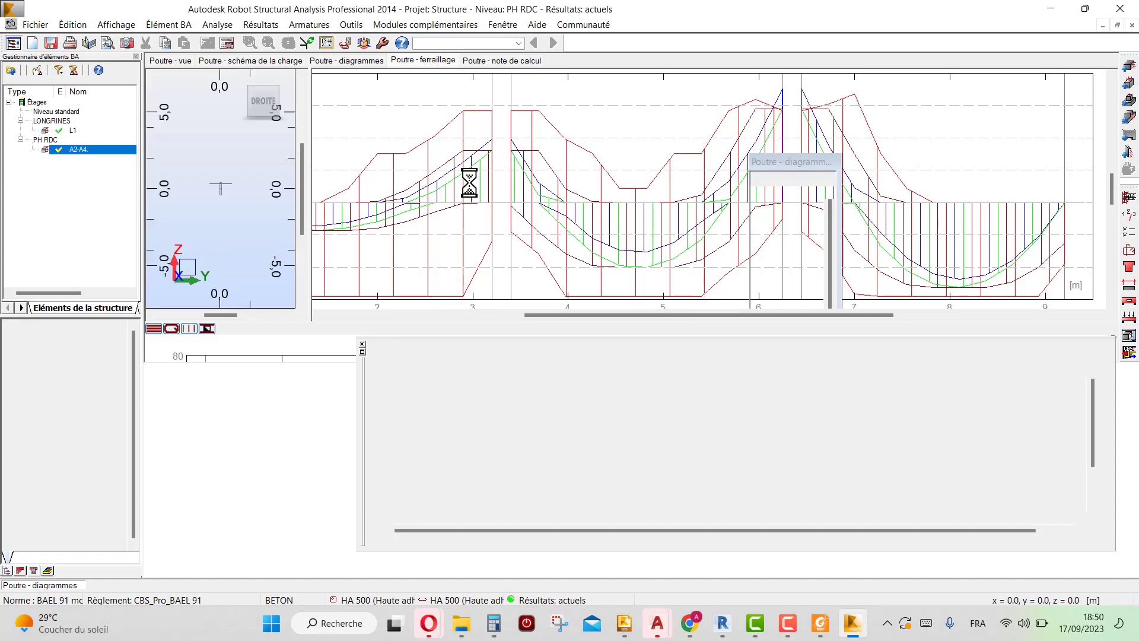
scroll(745, 193, "up", 4)
scroll(743, 193, "up", 10)
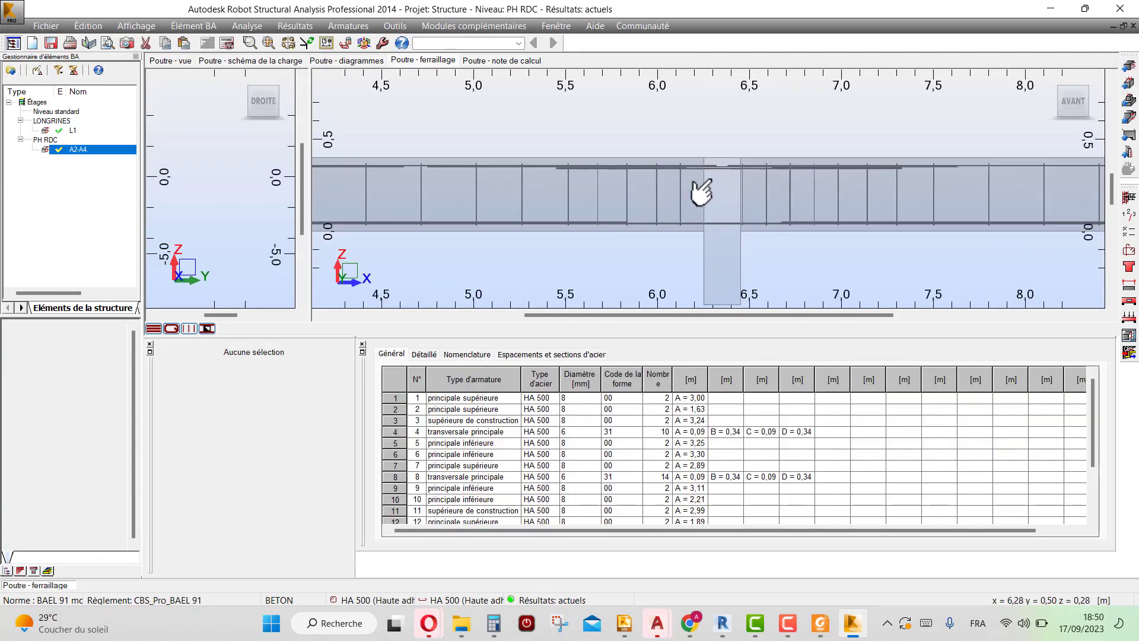
scroll(721, 157, "up", 2)
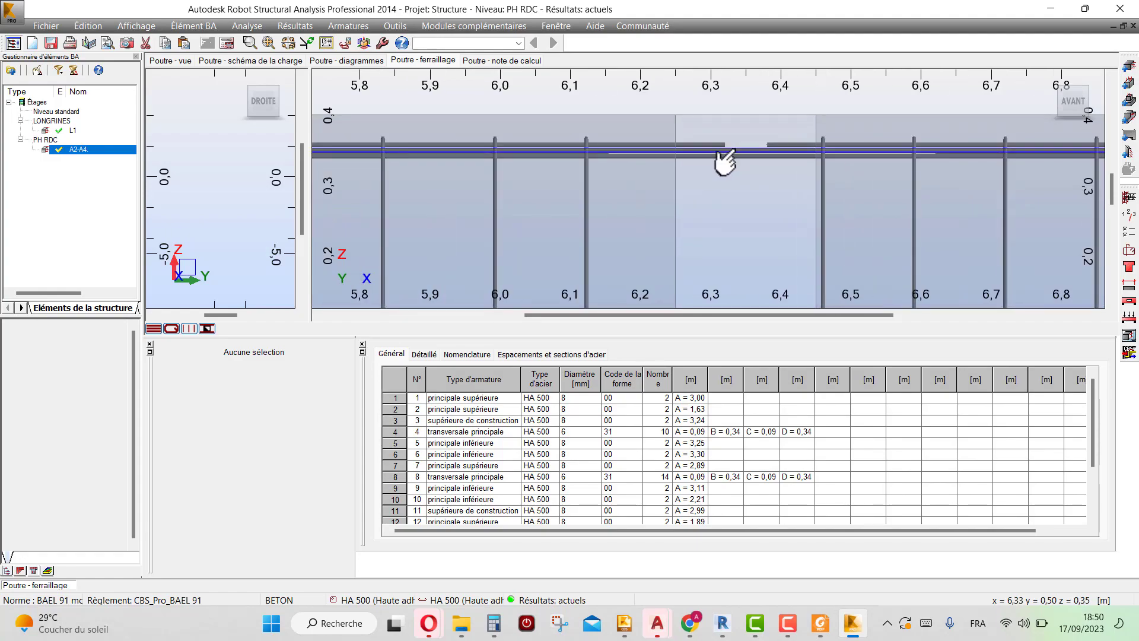
left_click(729, 150)
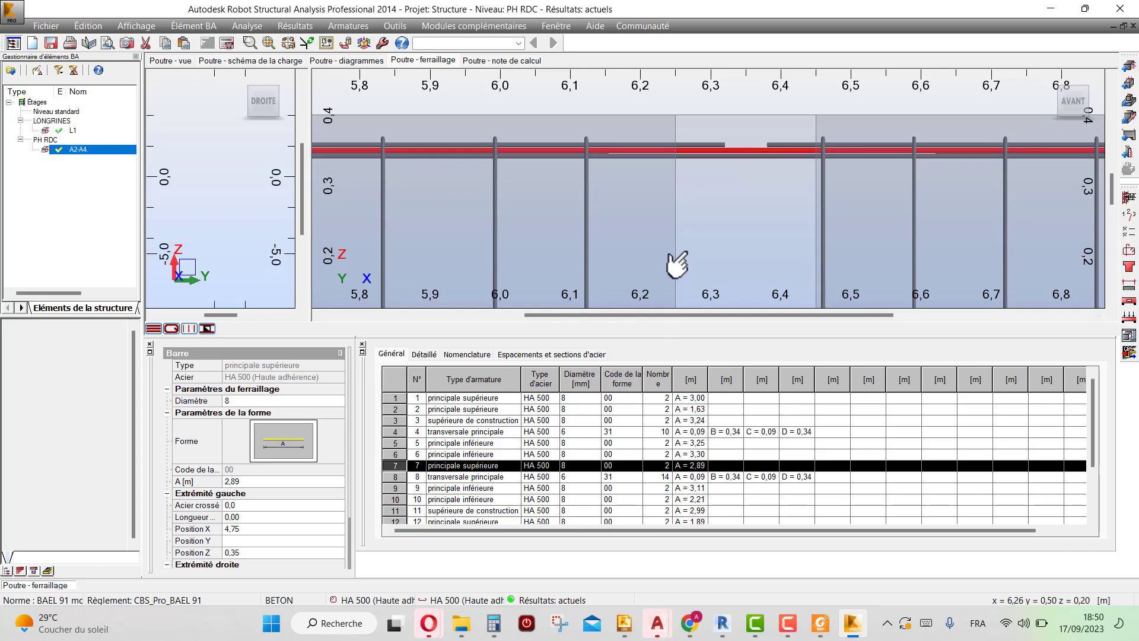
scroll(679, 261, "down", 4)
scroll(687, 208, "down", 1)
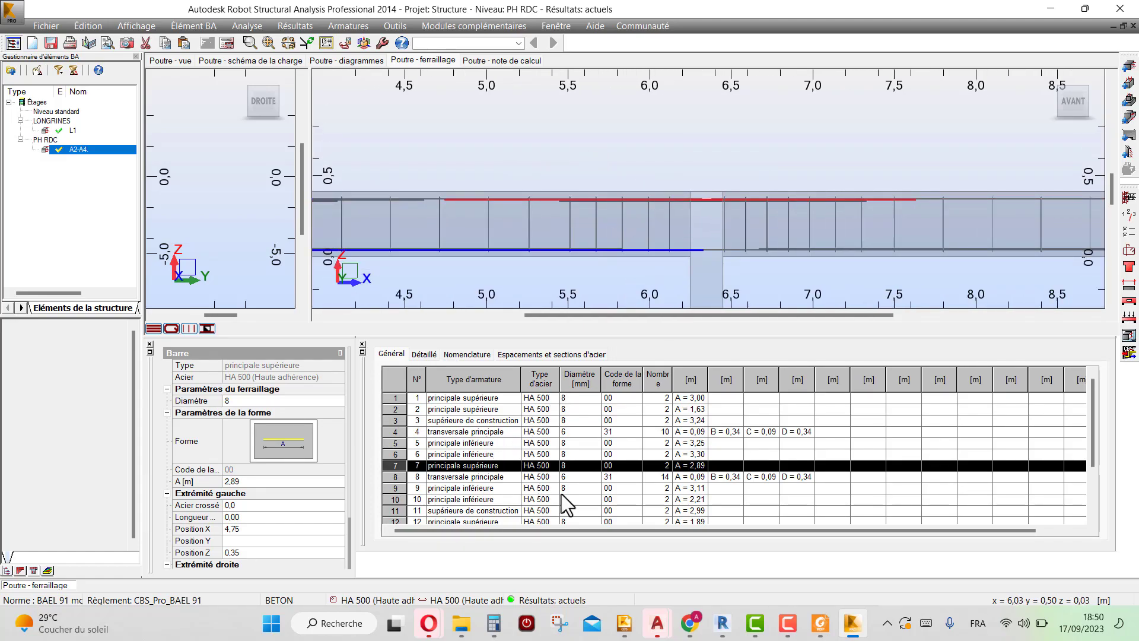
double_click(595, 467)
left_click(574, 489)
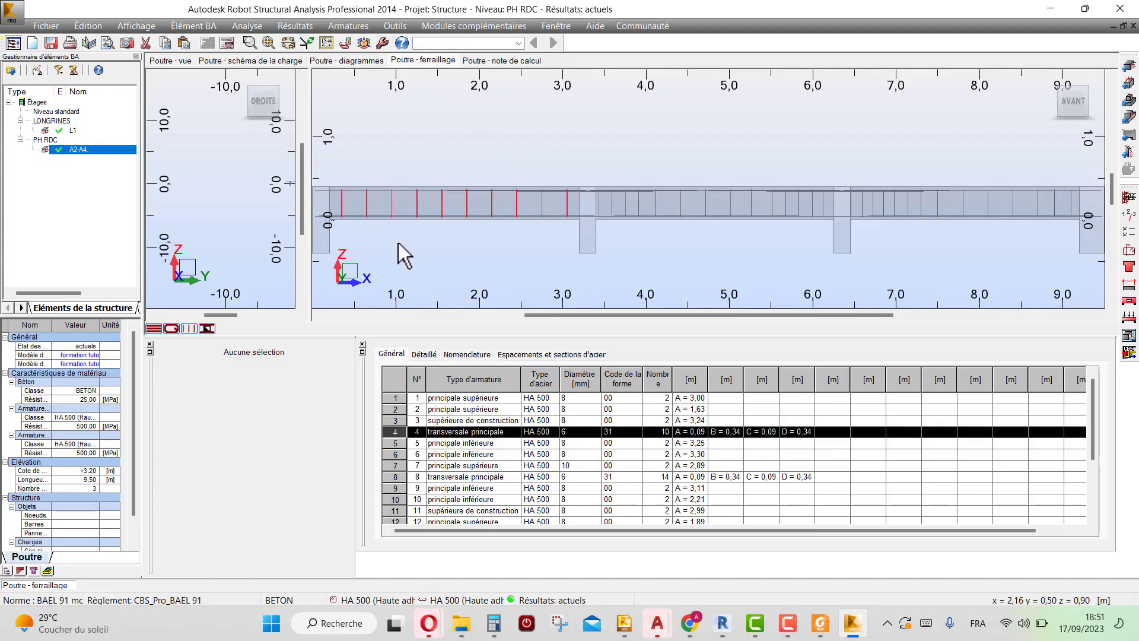
- Recalculate the beam with drawings generated, saving the manually modified reinforcement and activating "Figeage des armatures"
left_click(227, 44)
left_click(549, 318)
left_click(617, 376)
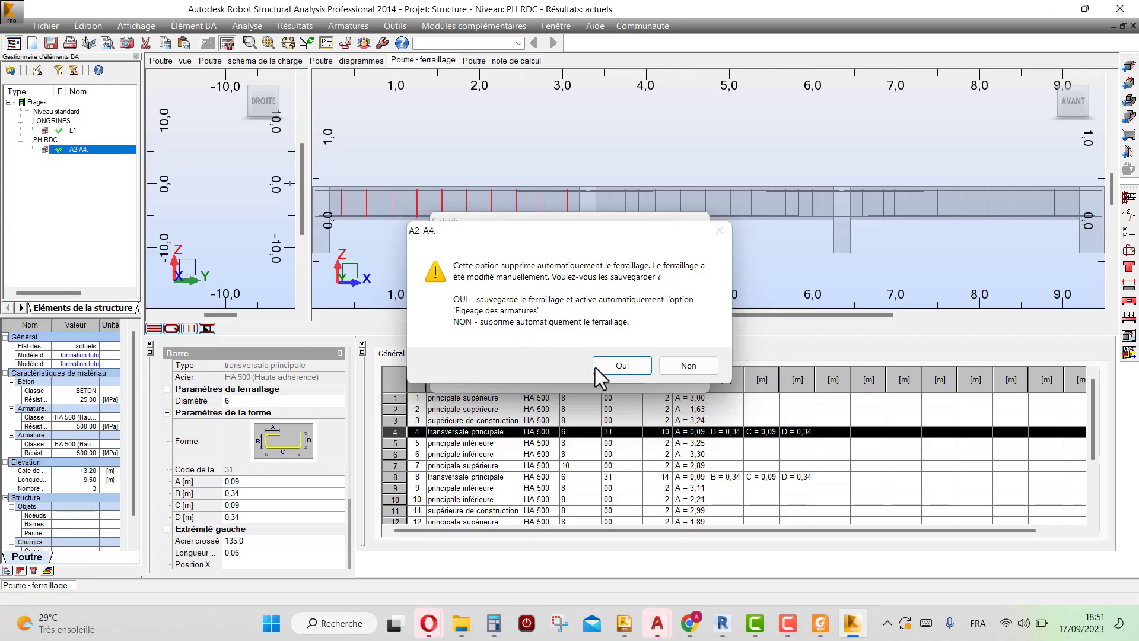
left_click(621, 365)
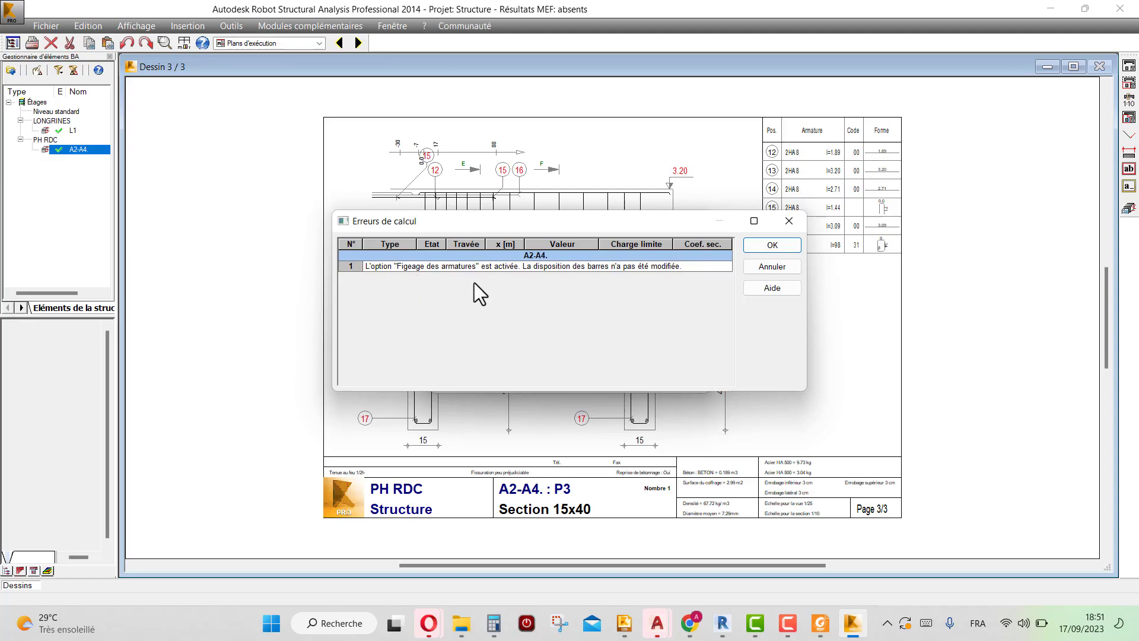
- Examine beam A2-A4's execution drawings for spans P3 and A3, and return to the reinforcement view
left_click(759, 246)
scroll(384, 259, "up", 5)
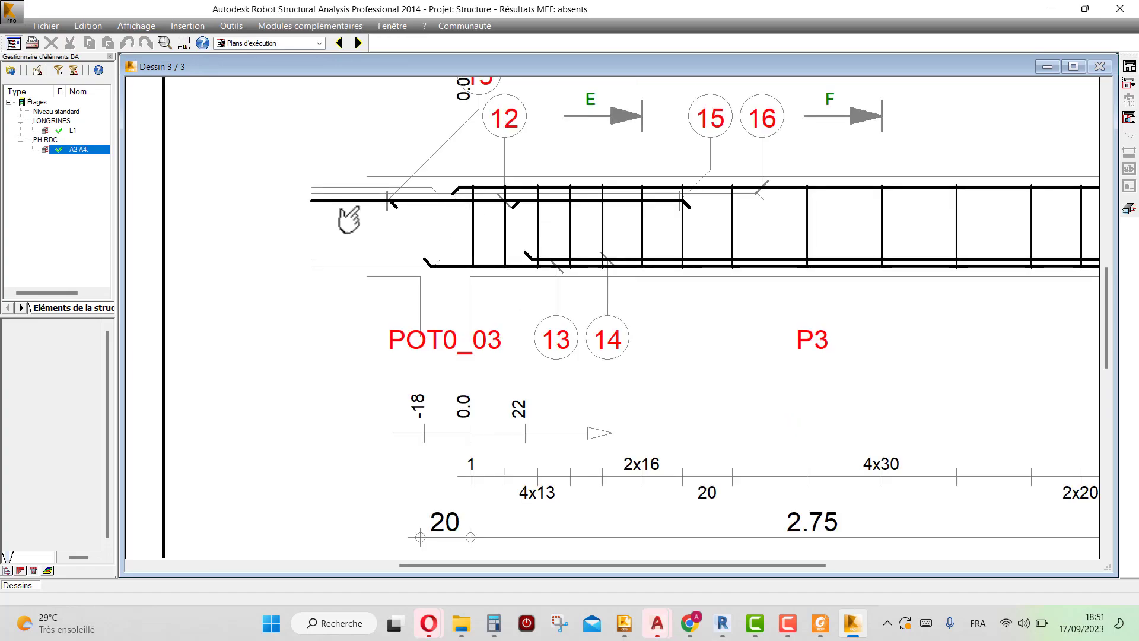
scroll(407, 333, "down", 2)
scroll(398, 273, "down", 1)
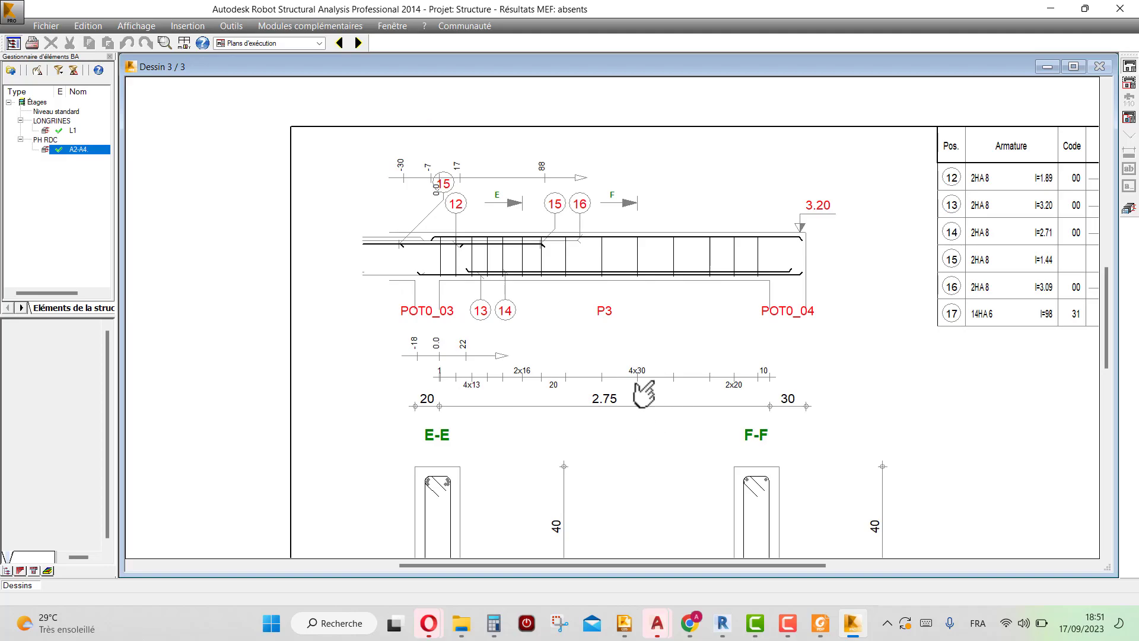
scroll(640, 386, "down", 1)
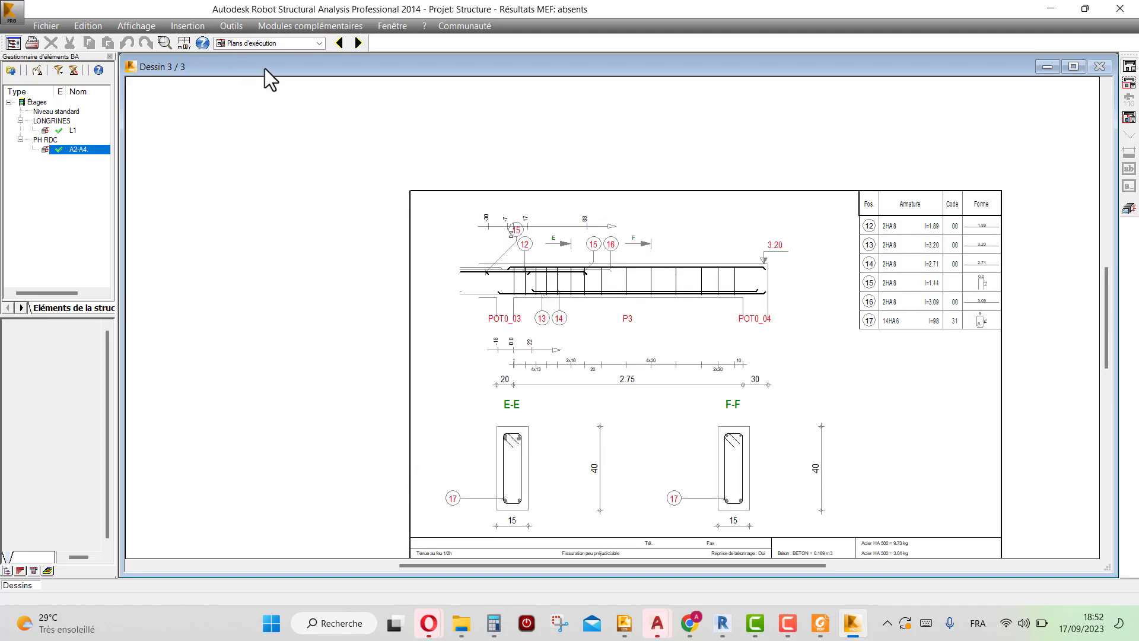
left_click(343, 48)
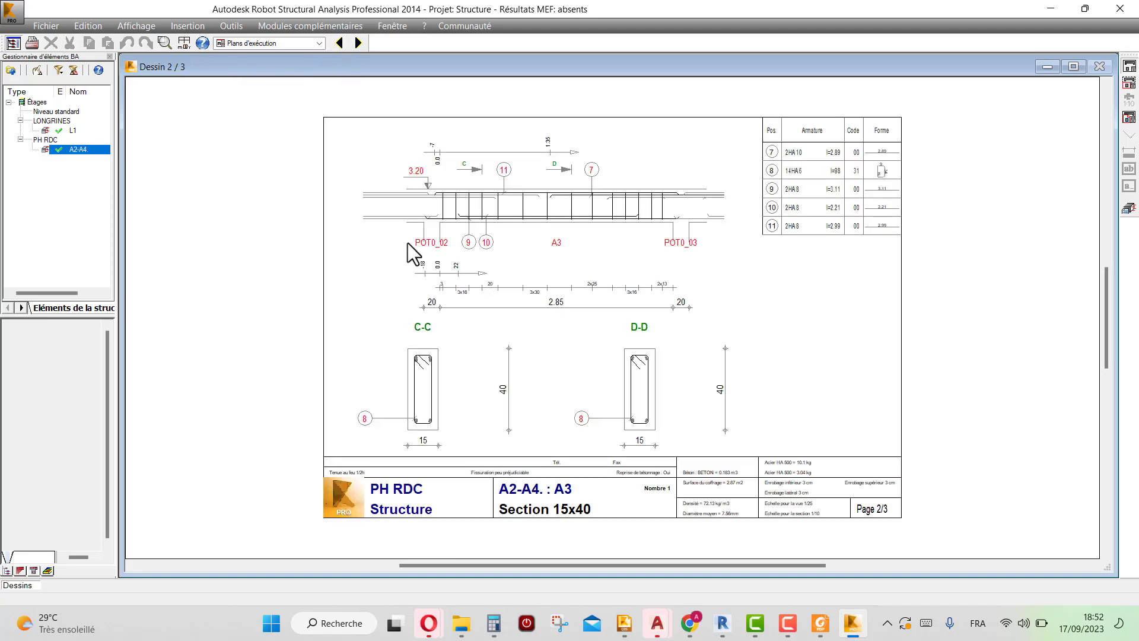
left_click(1128, 209)
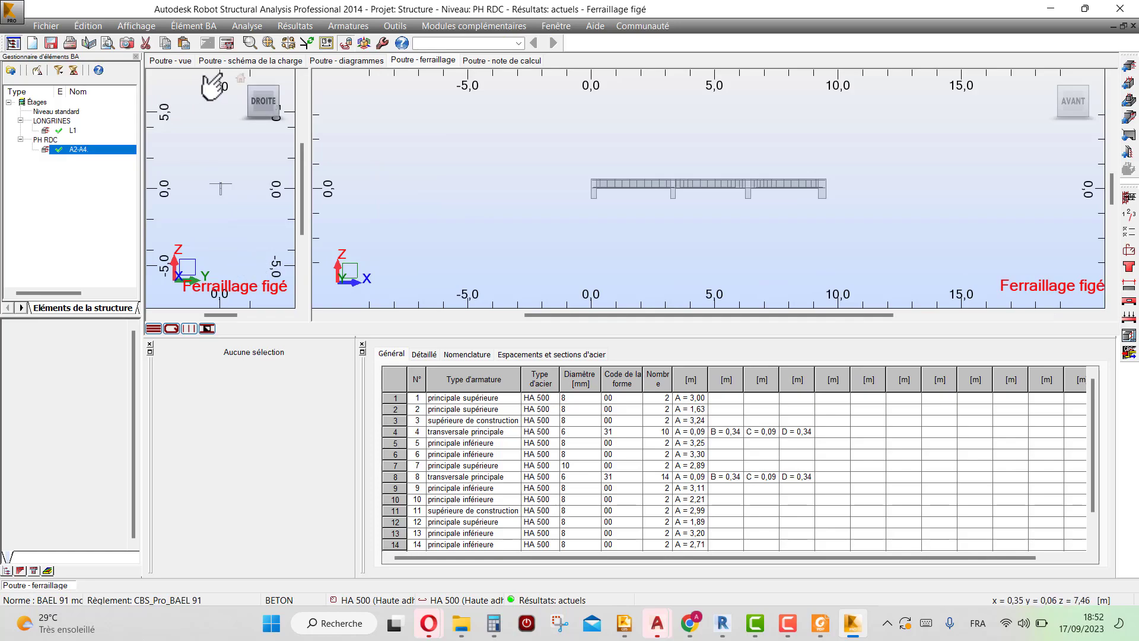
- Unfreeze the beam's reinforcement and recalculate it, discarding the manually modified bars instead of saving them
left_click(347, 46)
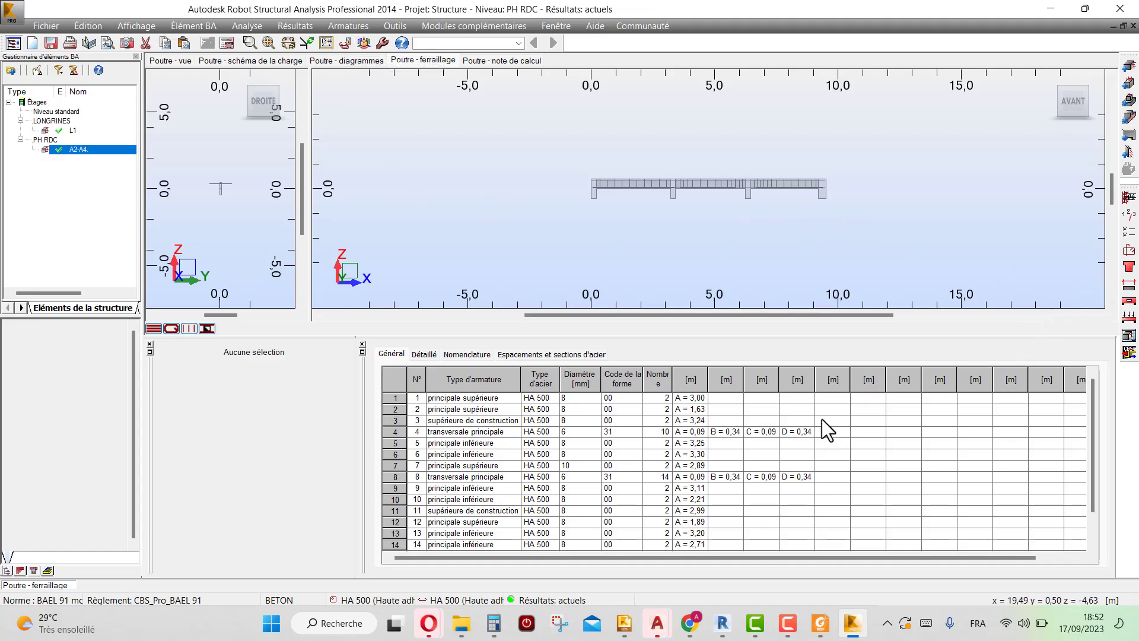
left_click(582, 468)
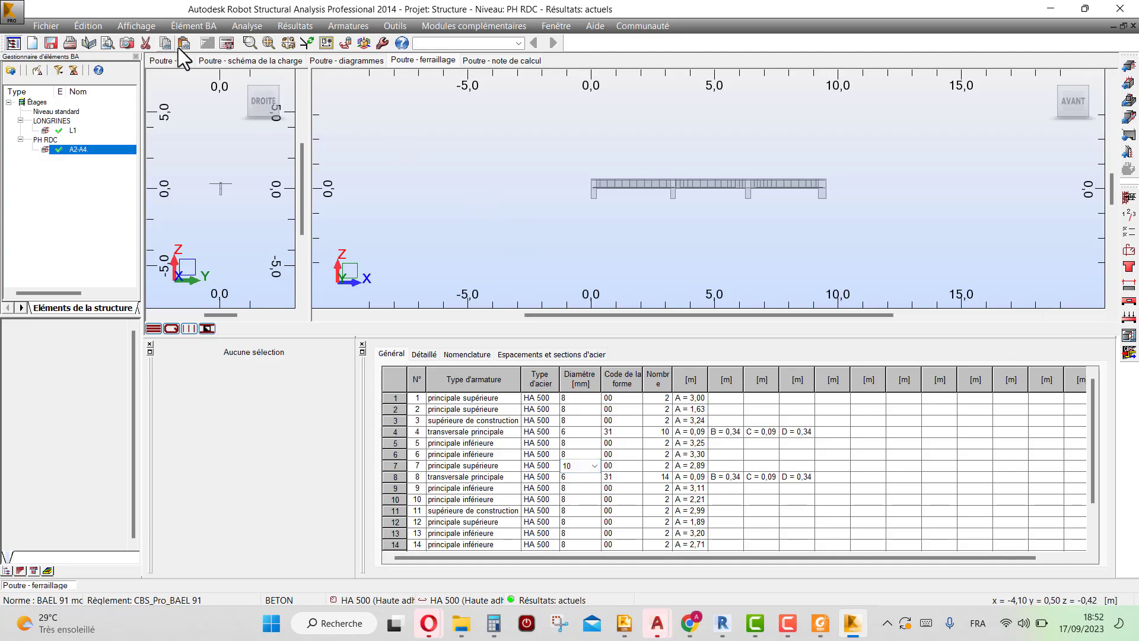
left_click(221, 44)
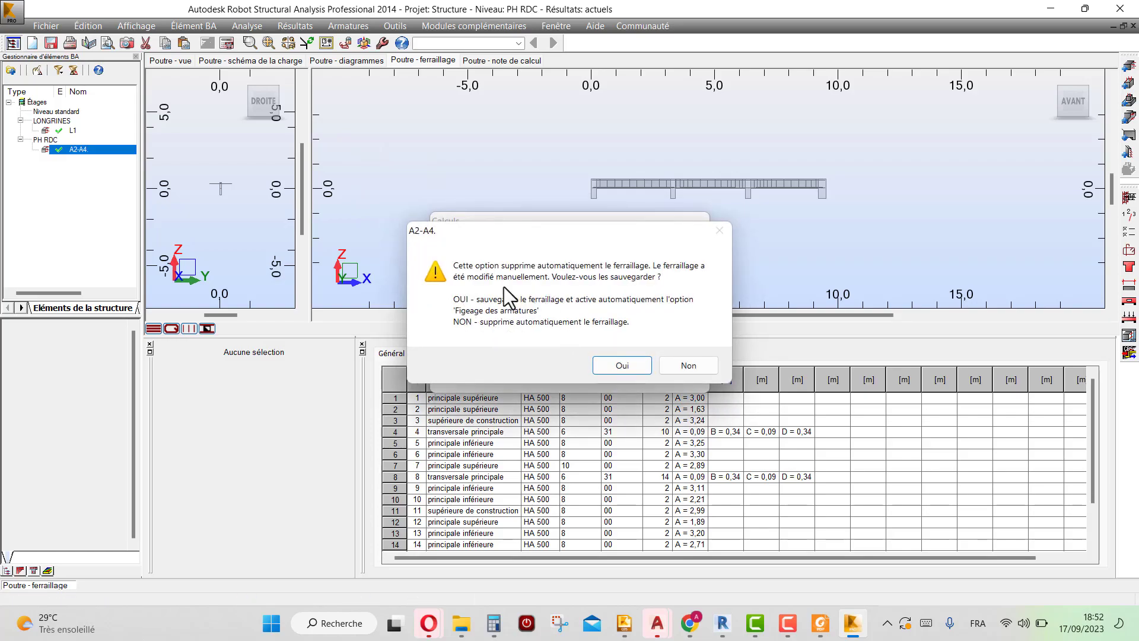
left_click(688, 367)
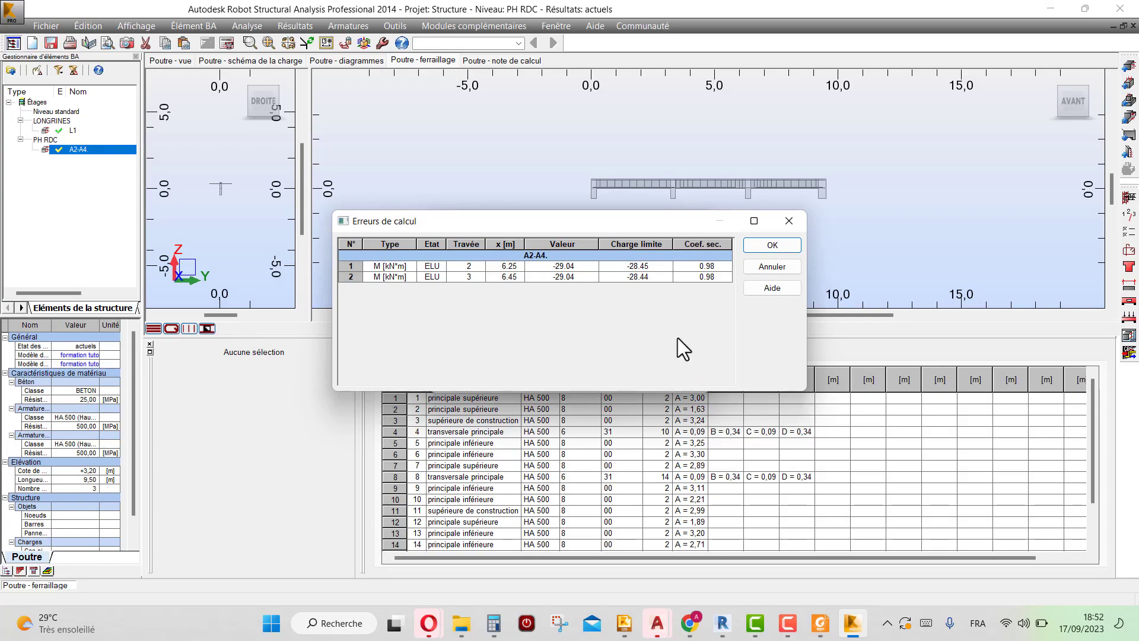
left_click(789, 244)
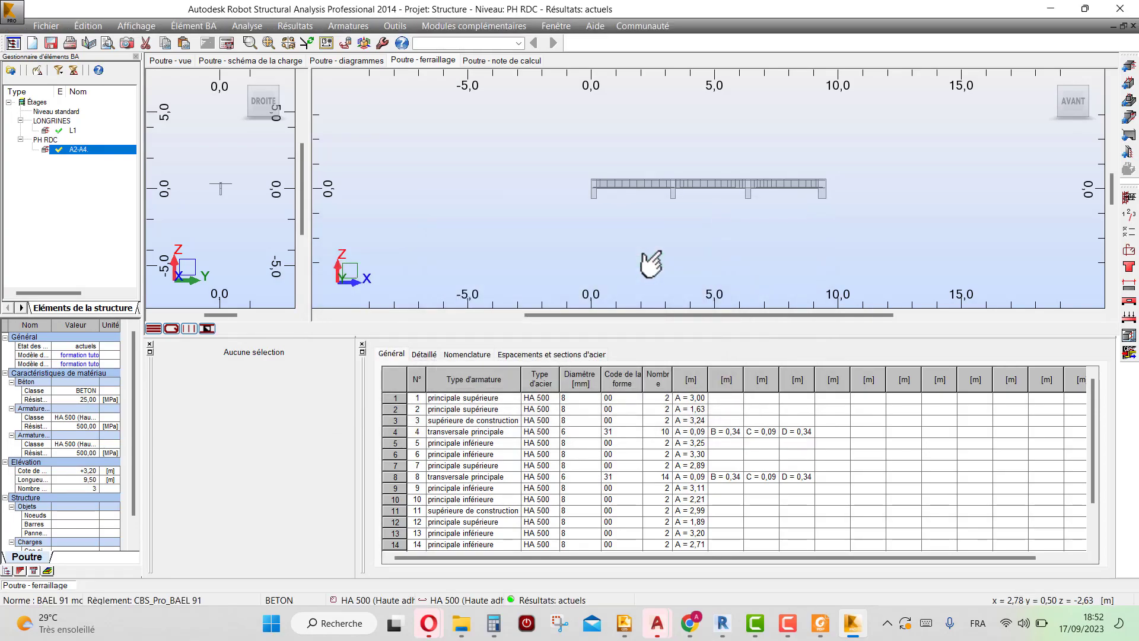
- Set the minimum longitudinal bar diameter to 10 in the beam's reinforcement layout parameters and recalculate the beam
left_click(1129, 249)
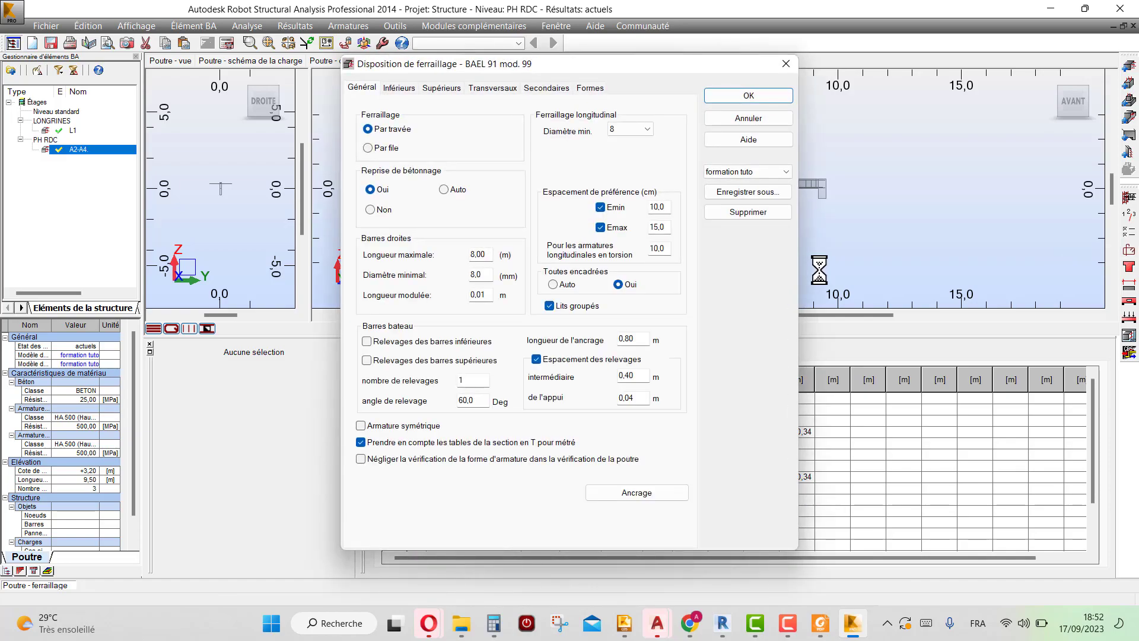
left_click(647, 129)
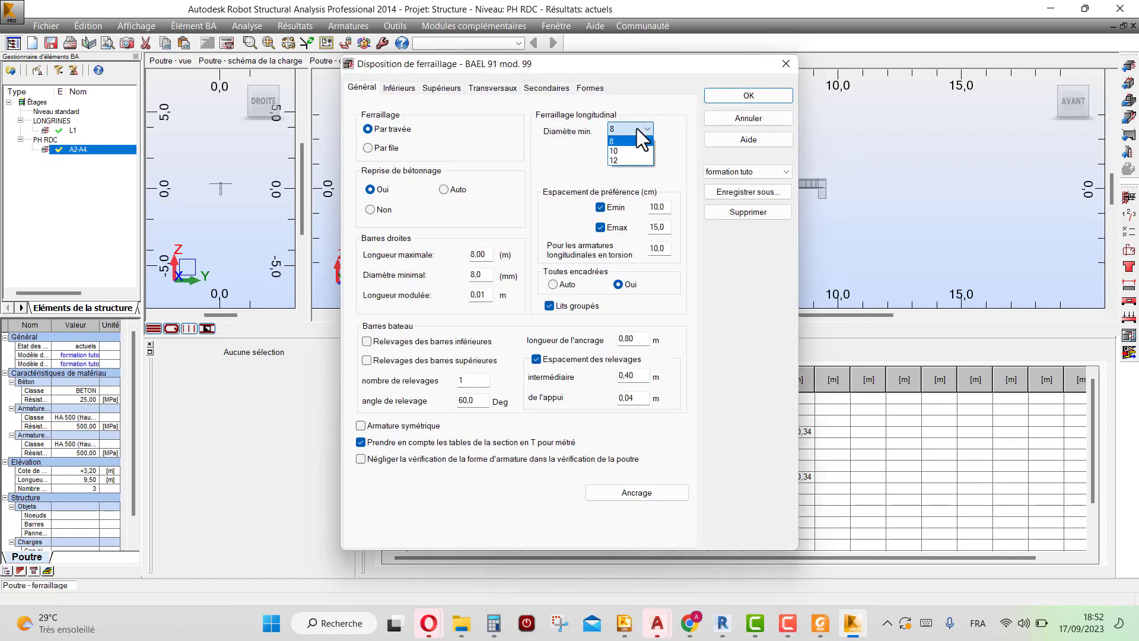
left_click(617, 147)
left_click(736, 98)
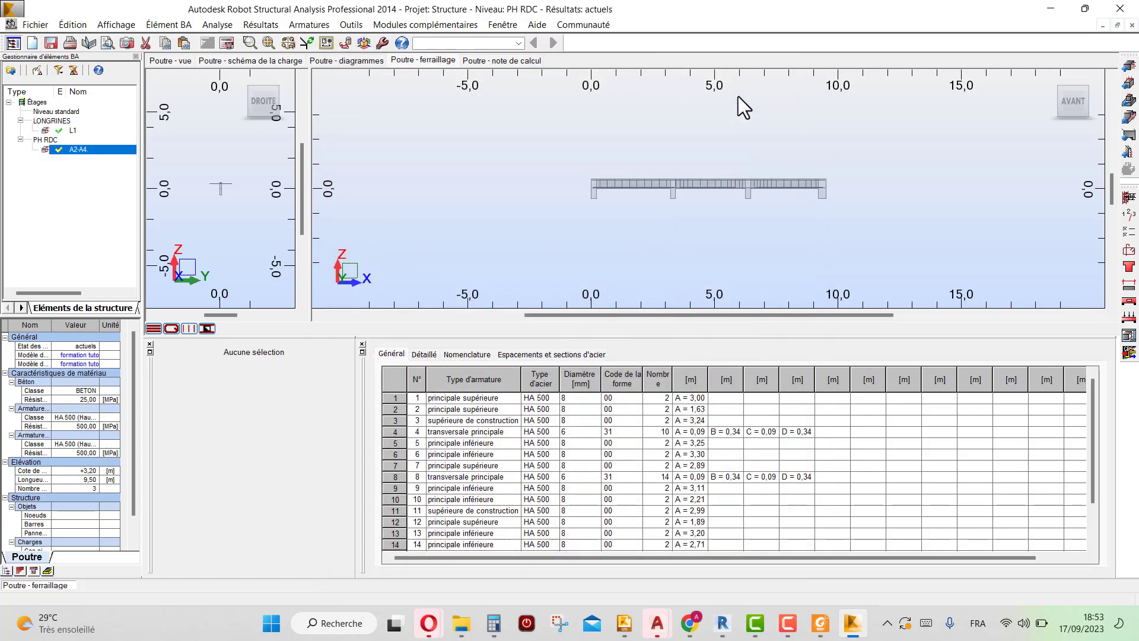
left_click(223, 44)
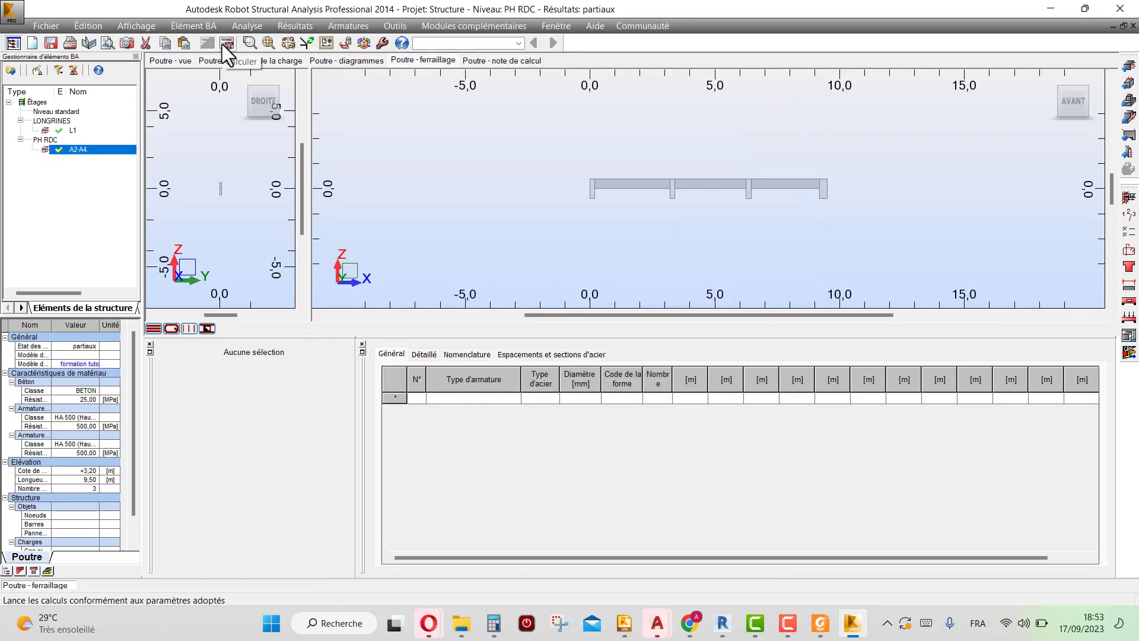
left_click(620, 376)
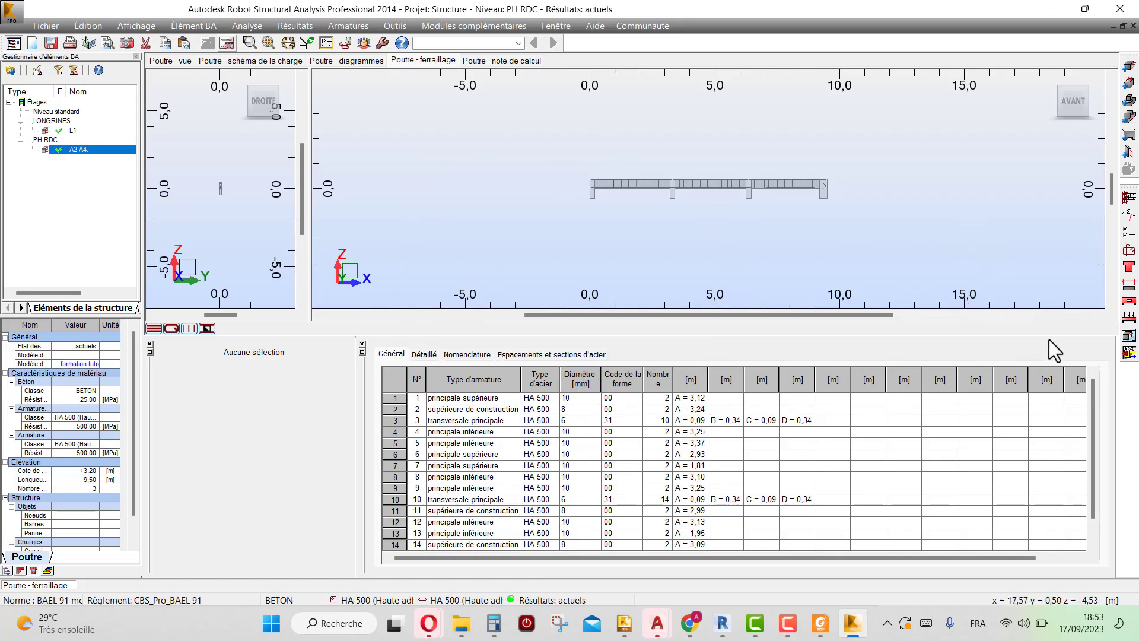
- Examine the regenerated execution drawings and bar tables for spans A3 and A2, and return to the reinforcement view
left_click(1130, 341)
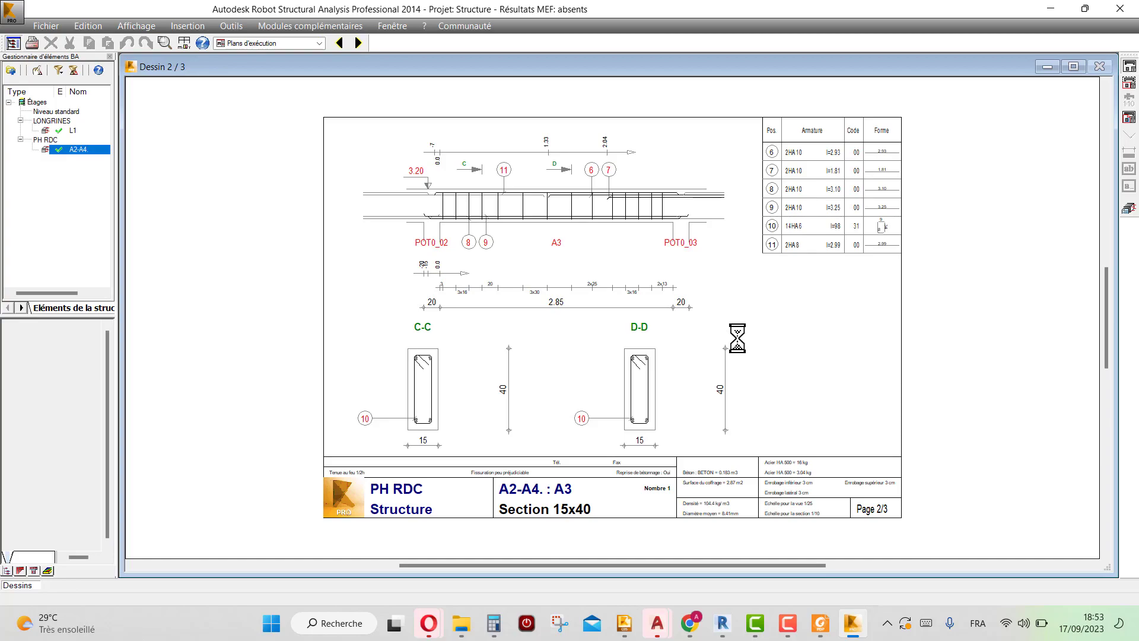
scroll(771, 172, "up", 1)
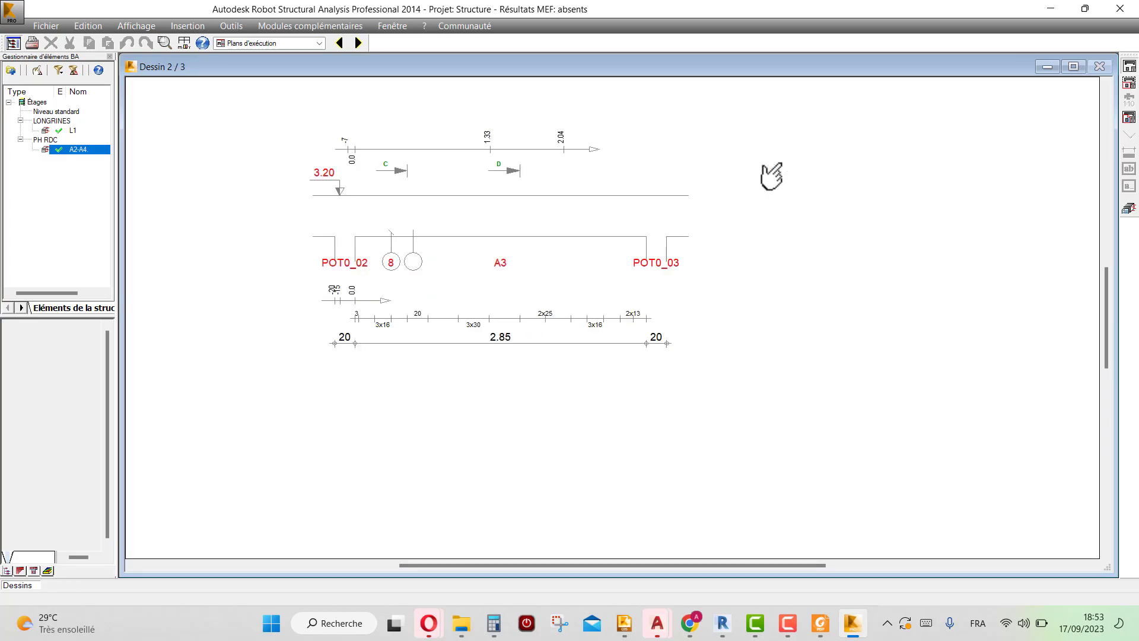
scroll(772, 175, "up", 1)
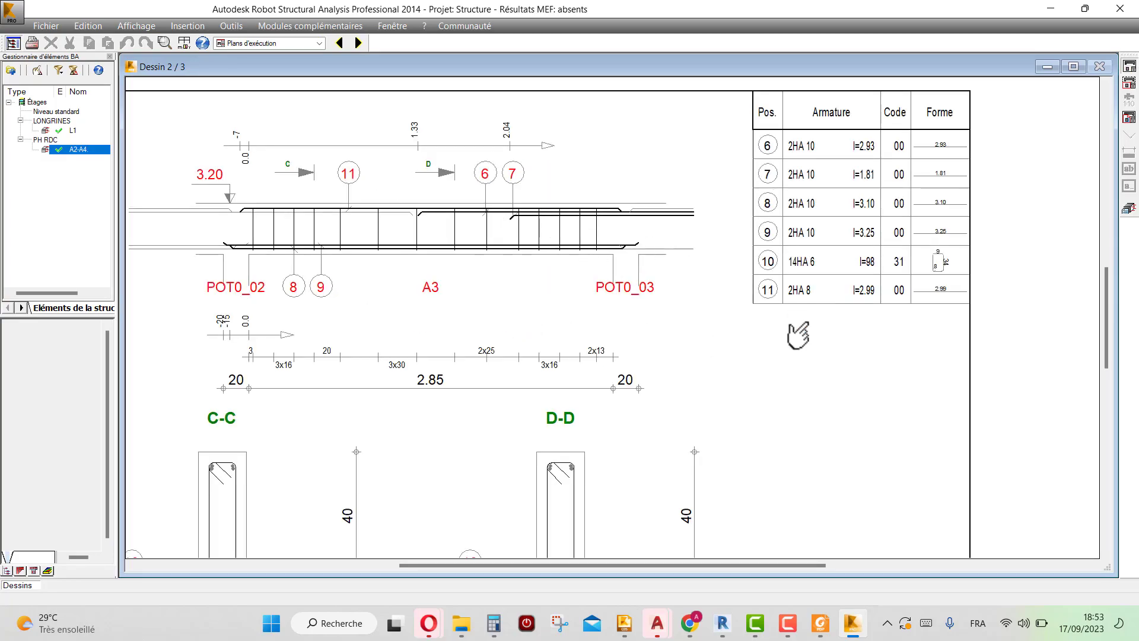
left_click(341, 43)
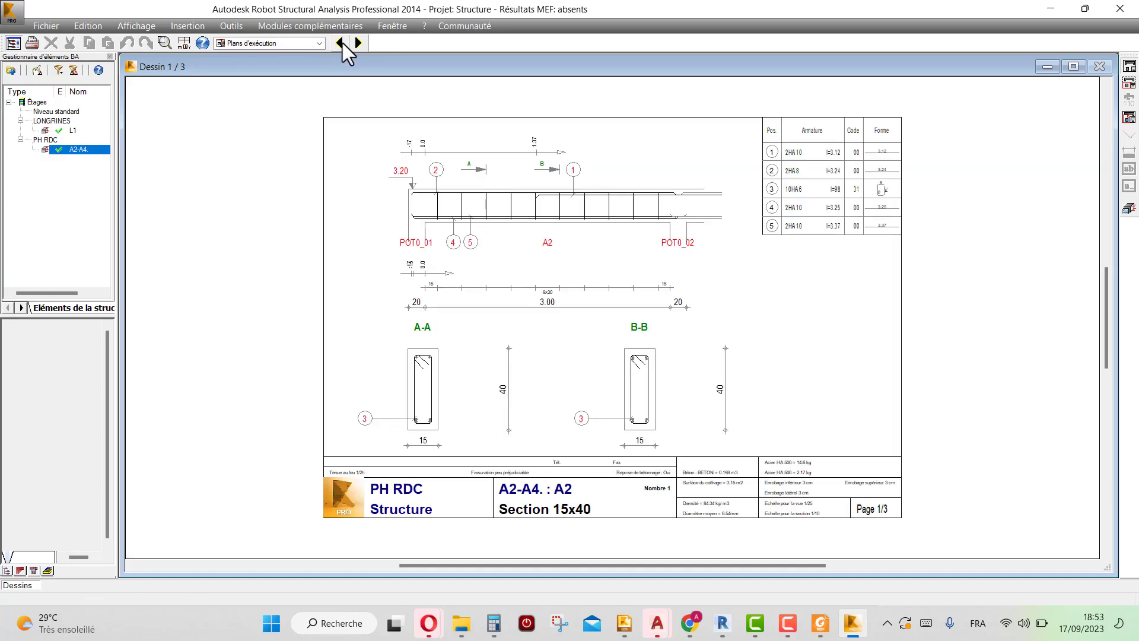
left_click(343, 43)
left_click(343, 43)
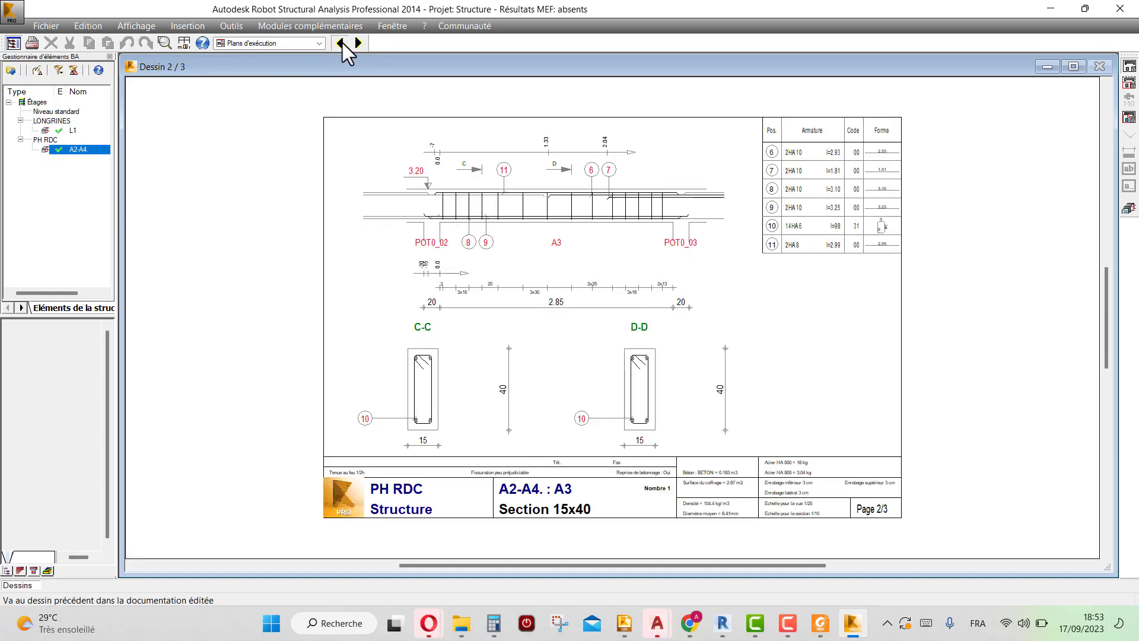
left_click(343, 43)
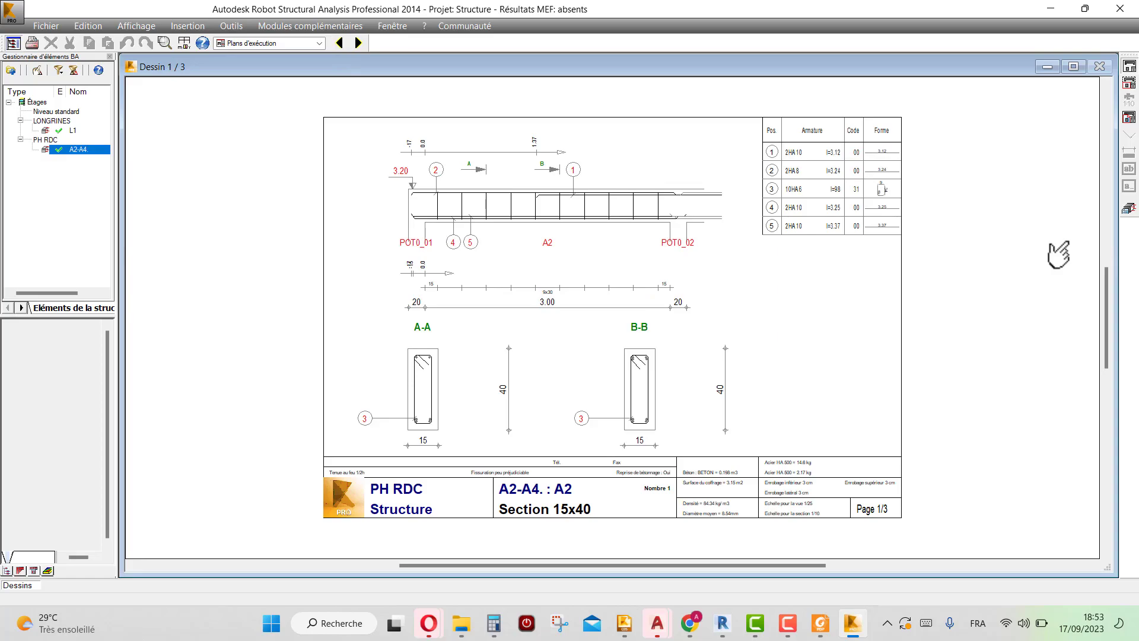
left_click(1129, 207)
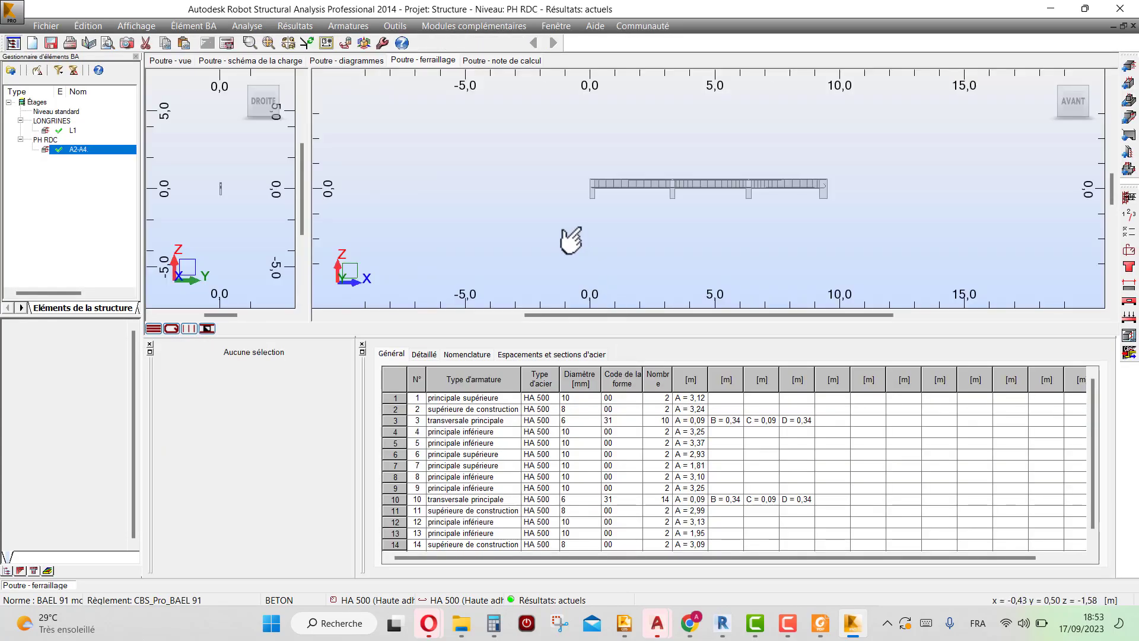
- Open the beam's calculation note and read through its loads, theoretical results and reinforcement down to the concrete and steel quantities
left_click(788, 623)
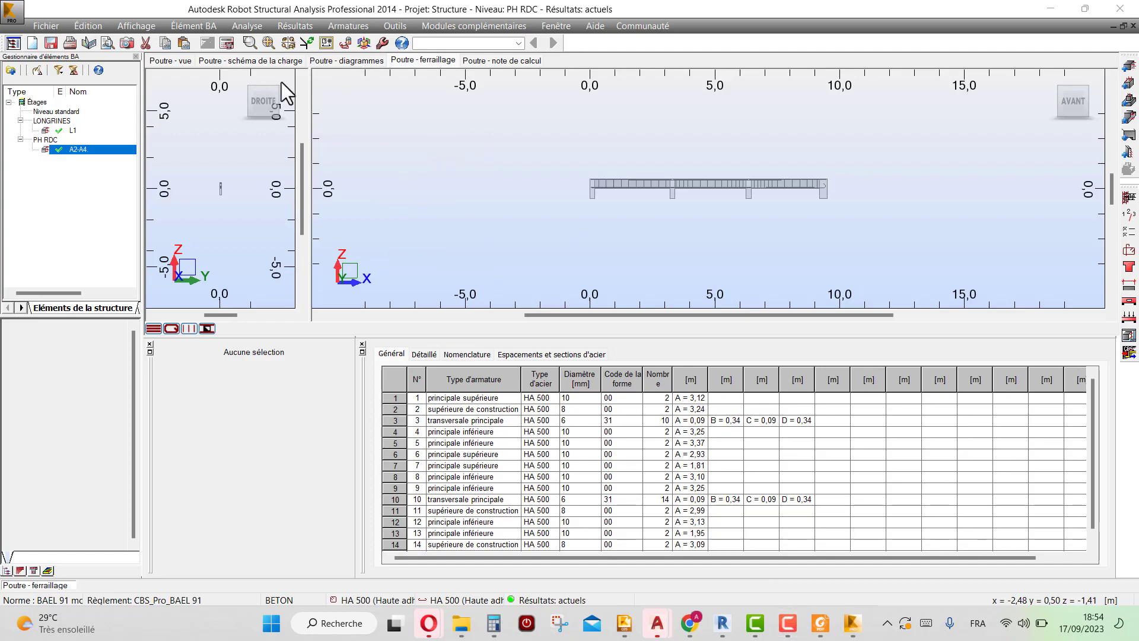
left_click(473, 62)
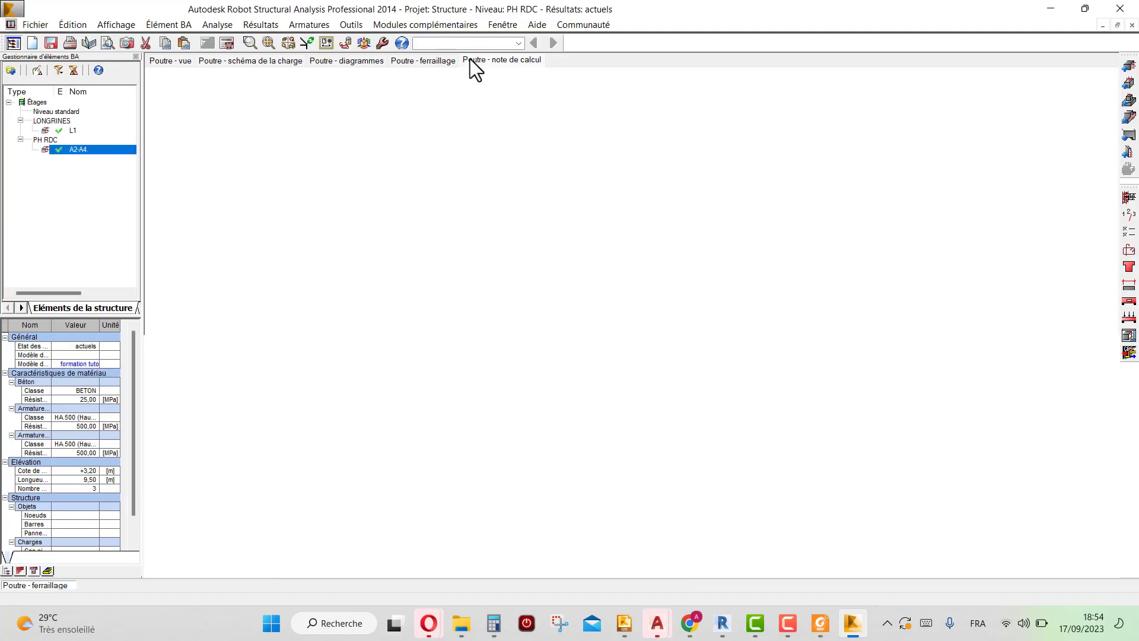
scroll(459, 170, "down", 20)
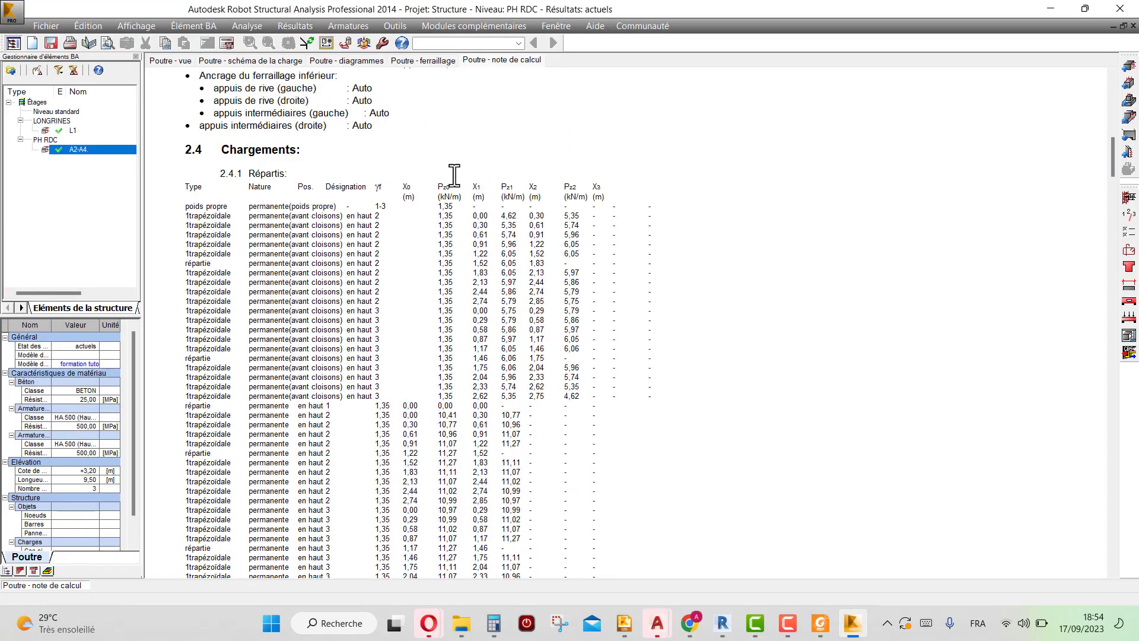
scroll(454, 177, "down", 20)
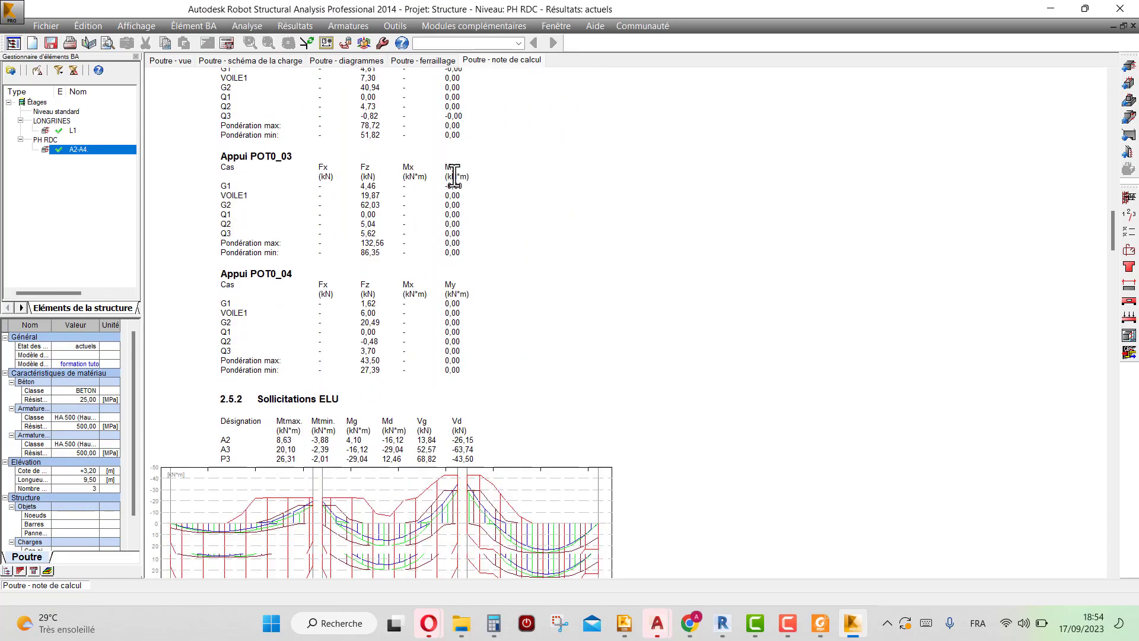
scroll(454, 176, "down", 20)
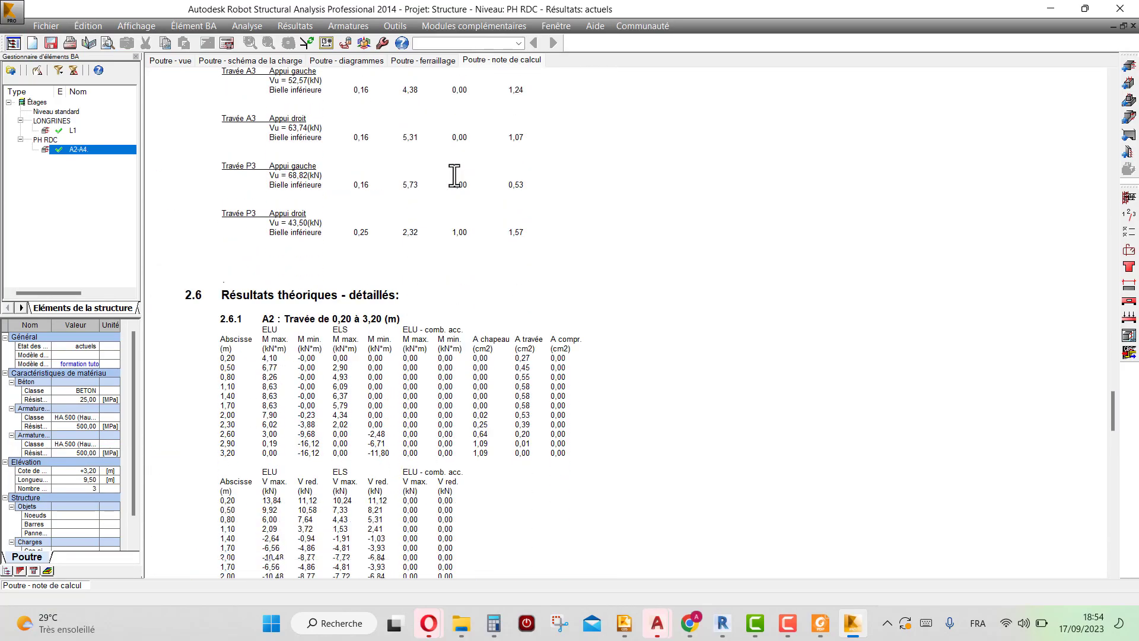
scroll(455, 176, "down", 20)
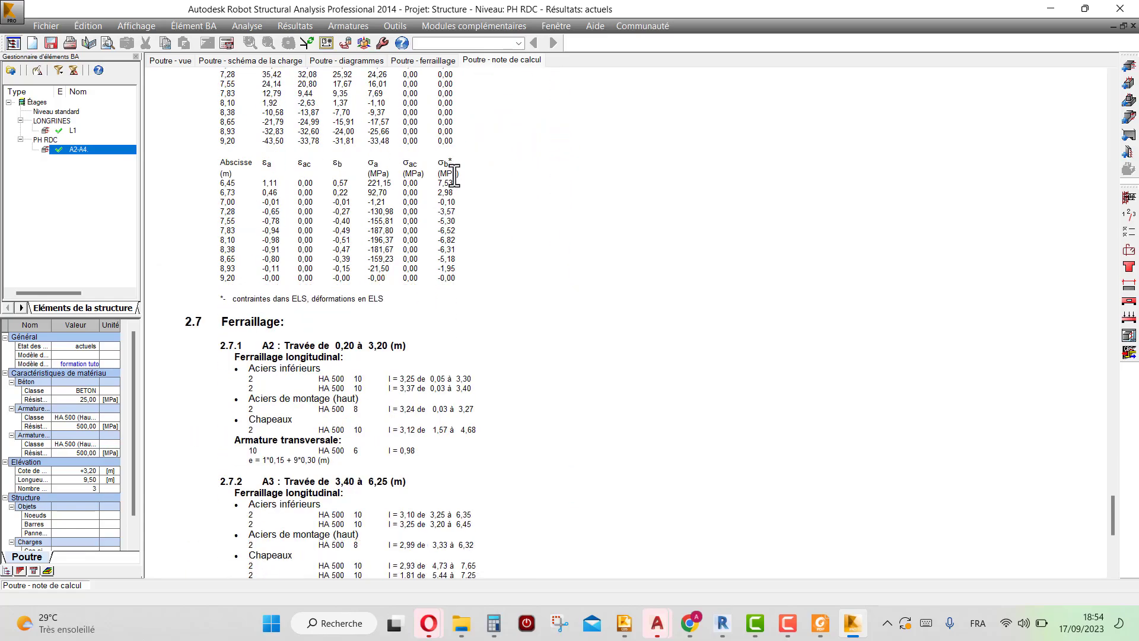
scroll(454, 176, "down", 3)
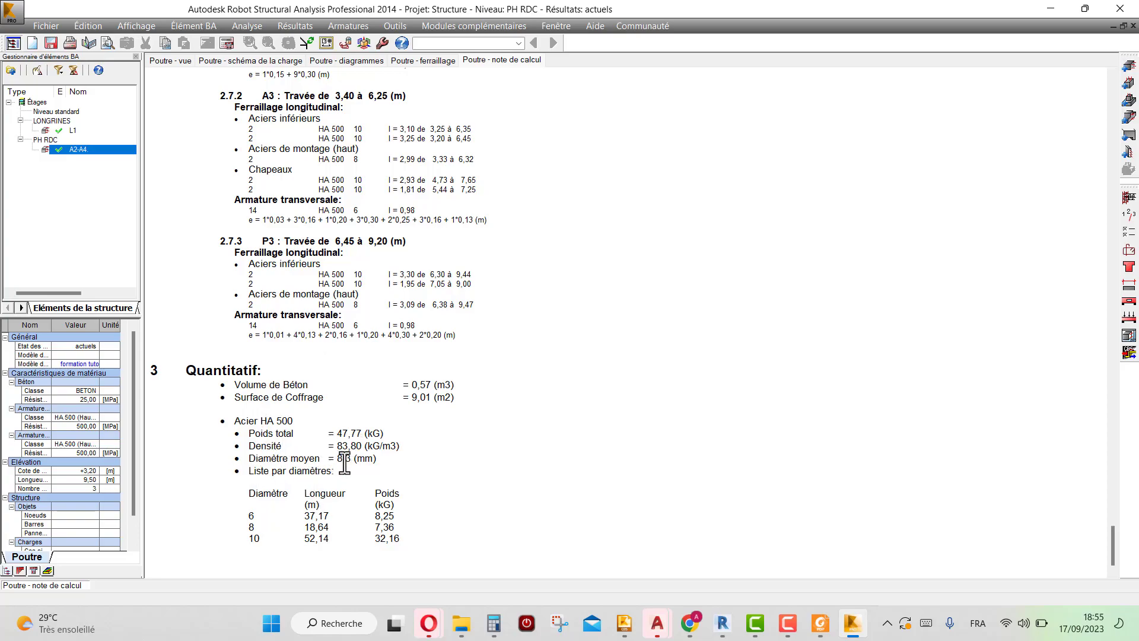
- Go back up the calculation note past deflections and support reactions to review the distributed loads in section 2.4
scroll(344, 464, "up", 15)
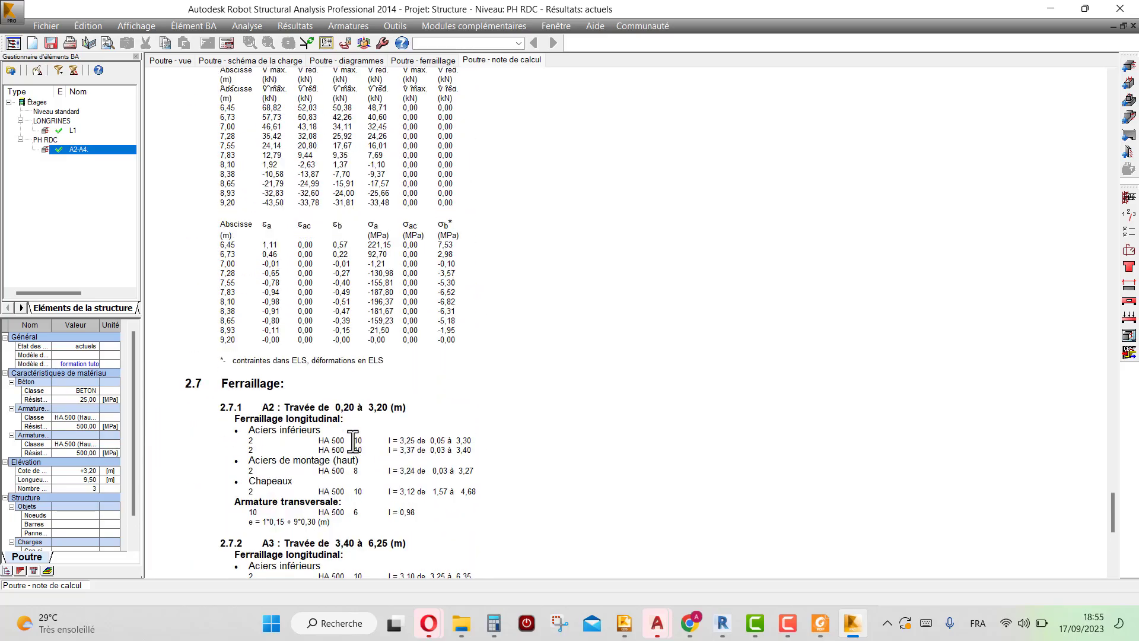
scroll(353, 441, "up", 20)
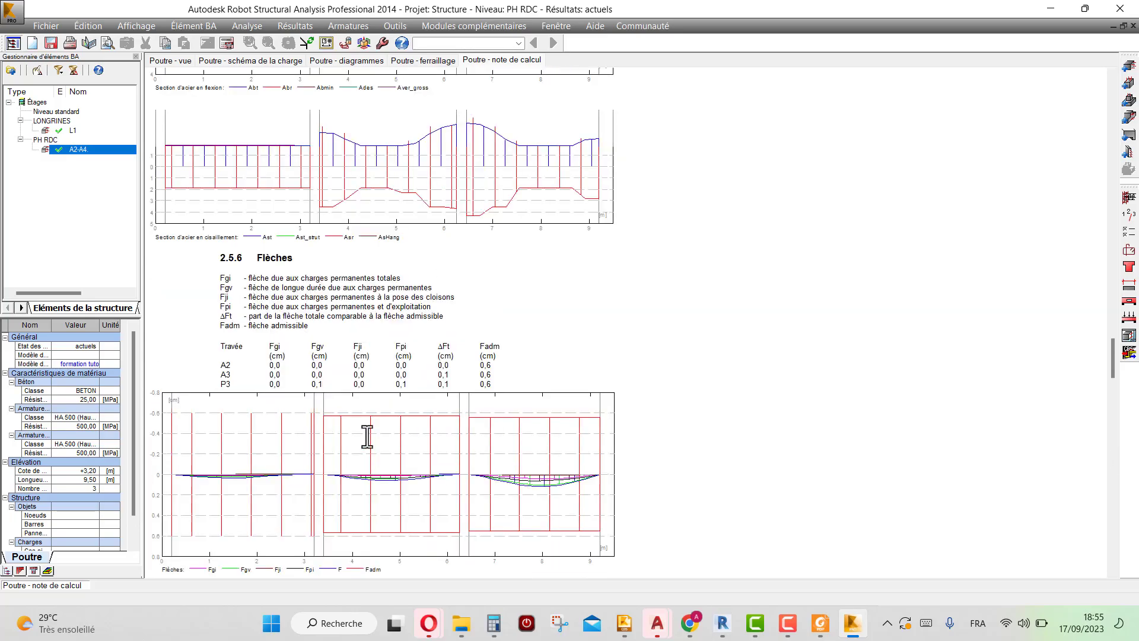
scroll(368, 438, "up", 15)
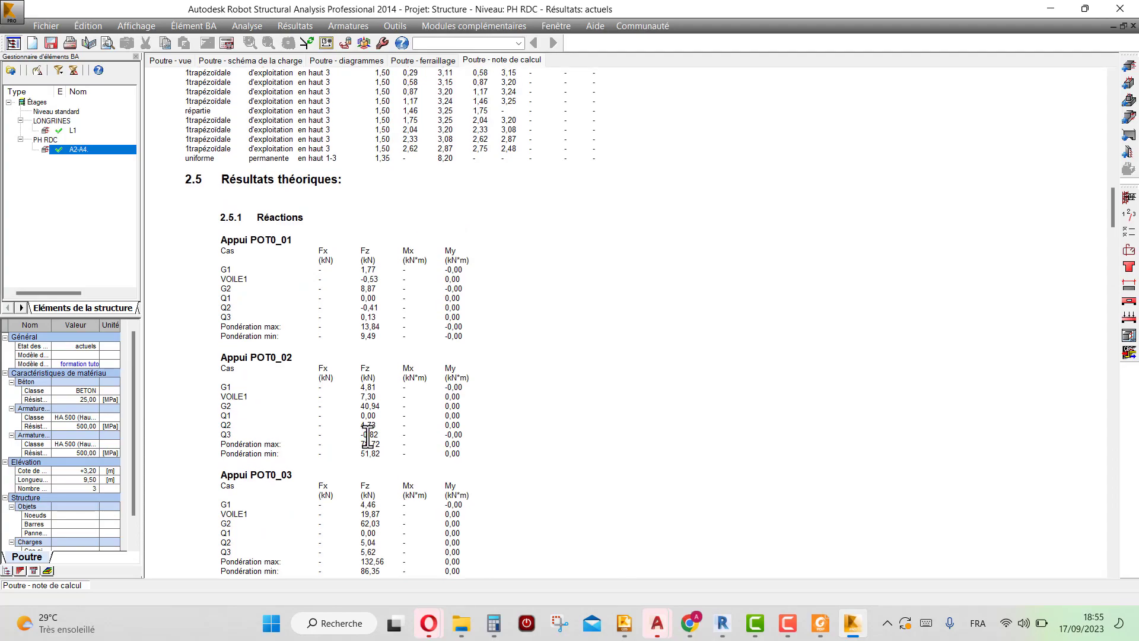
scroll(314, 385, "up", 15)
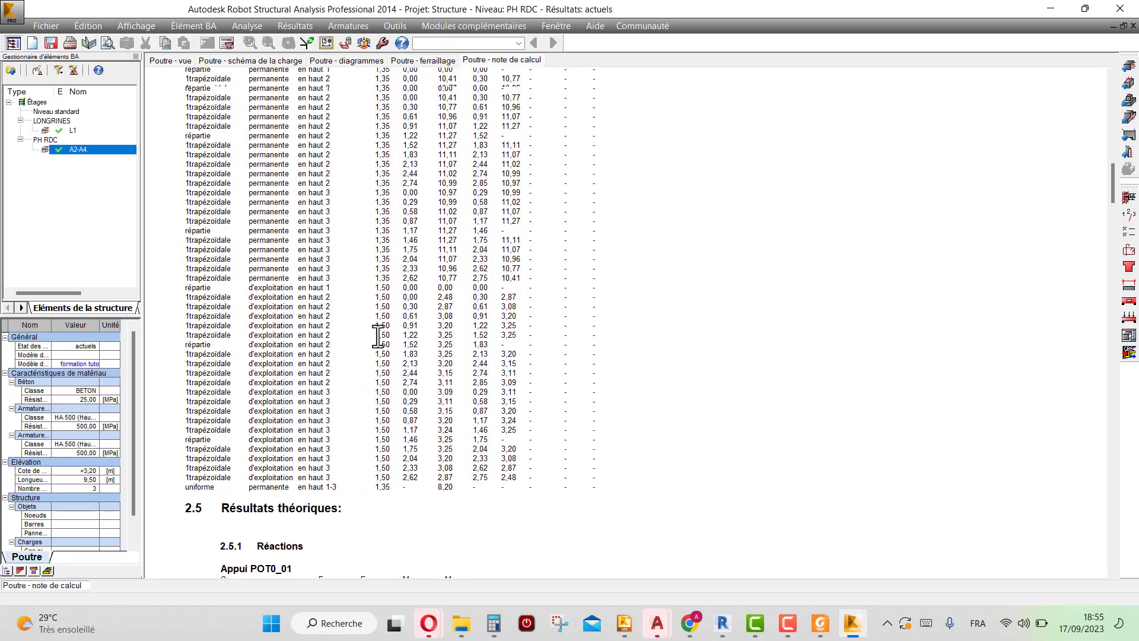
scroll(388, 239, "up", 4)
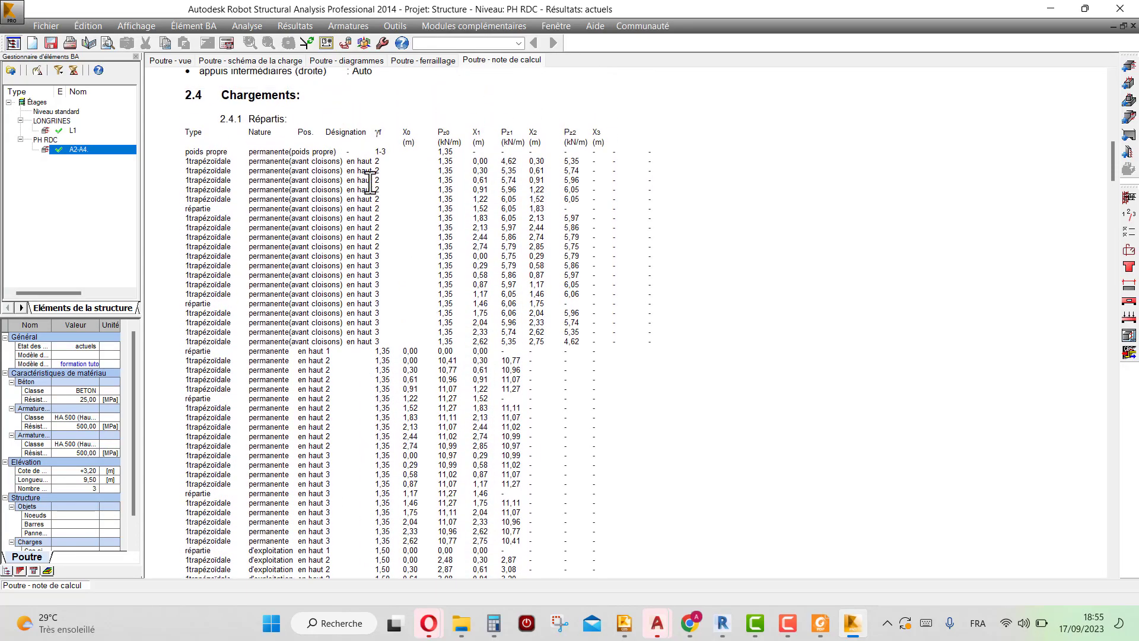
scroll(415, 267, "up", 2)
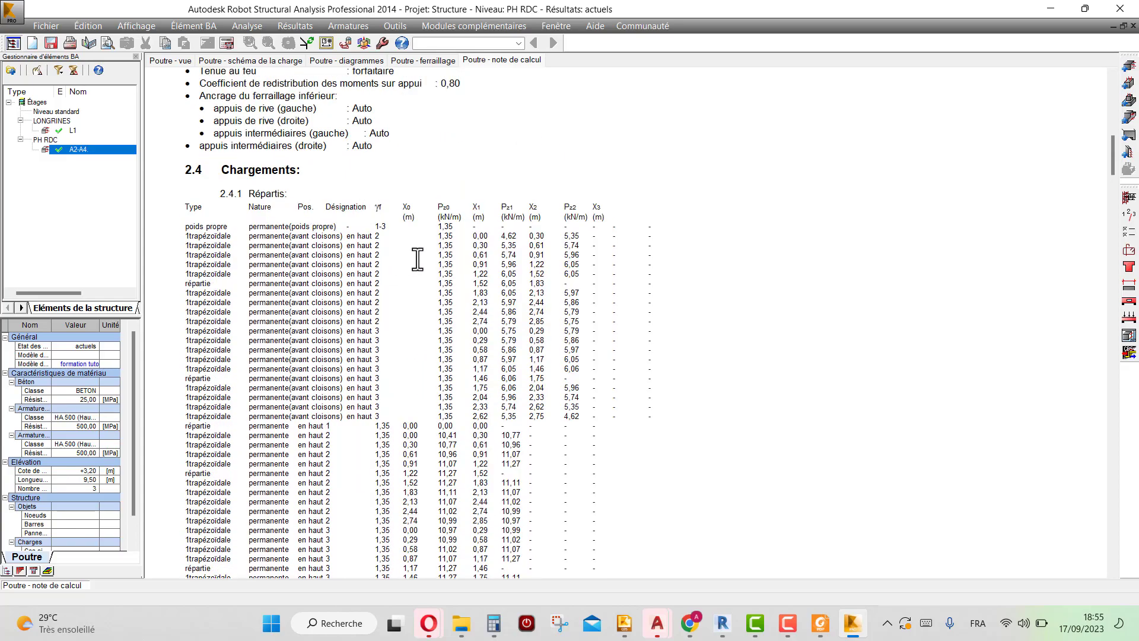
- Leave the calculation note after checking section 2.3's calculation assumptions, and return to the elevation view of beam A2-A4
scroll(385, 232, "up", 5)
scroll(320, 214, "up", 3)
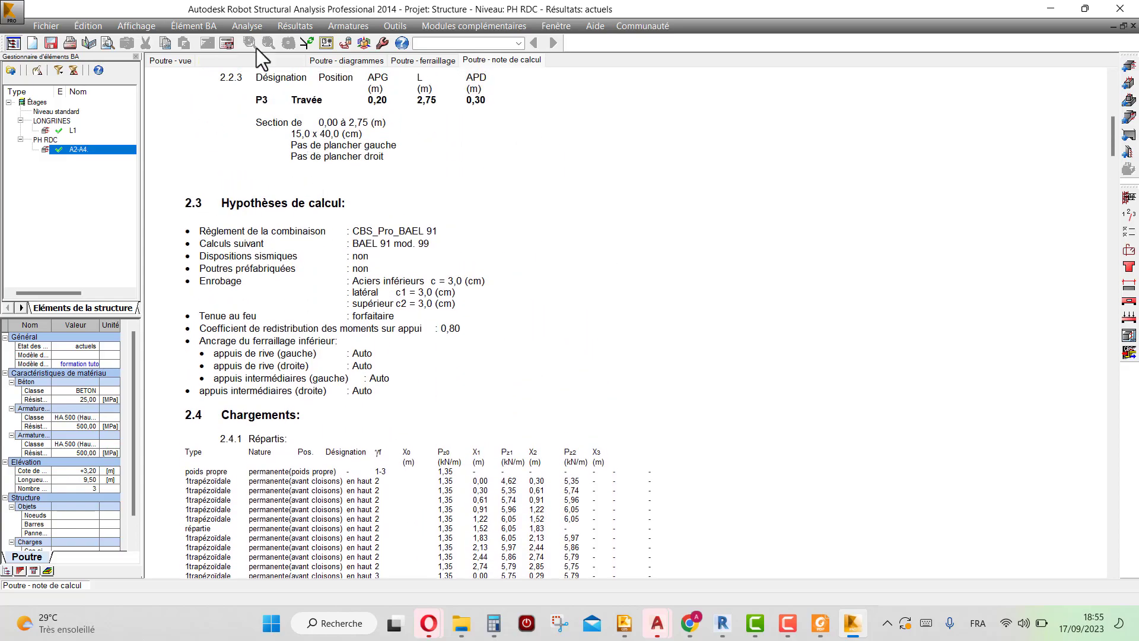
left_click(169, 61)
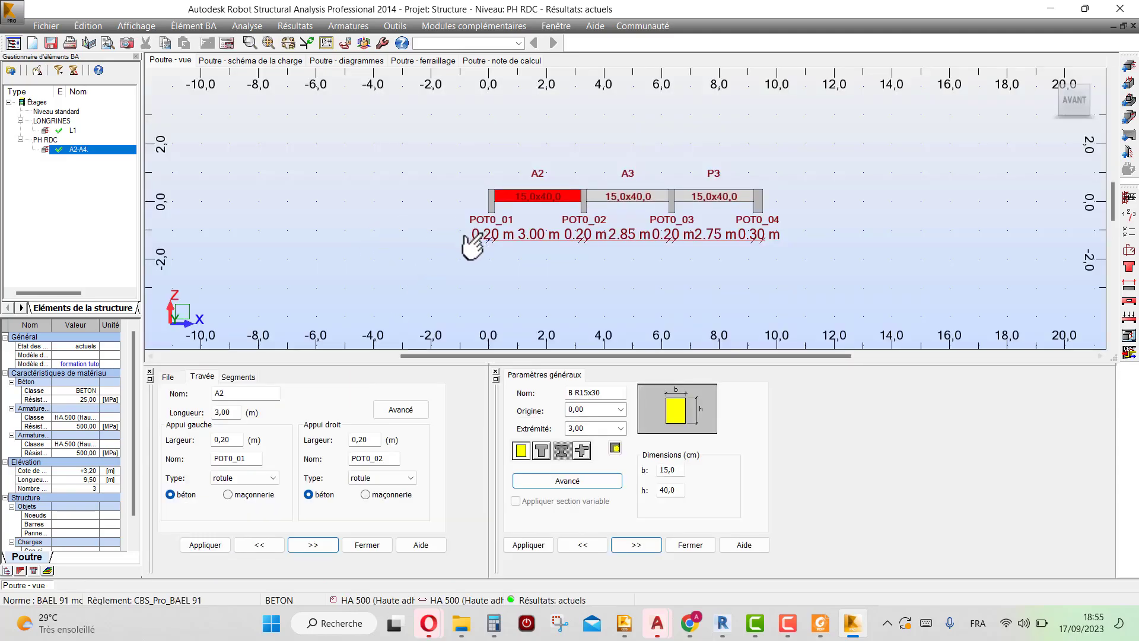
scroll(556, 216, "up", 2)
scroll(556, 216, "down", 1)
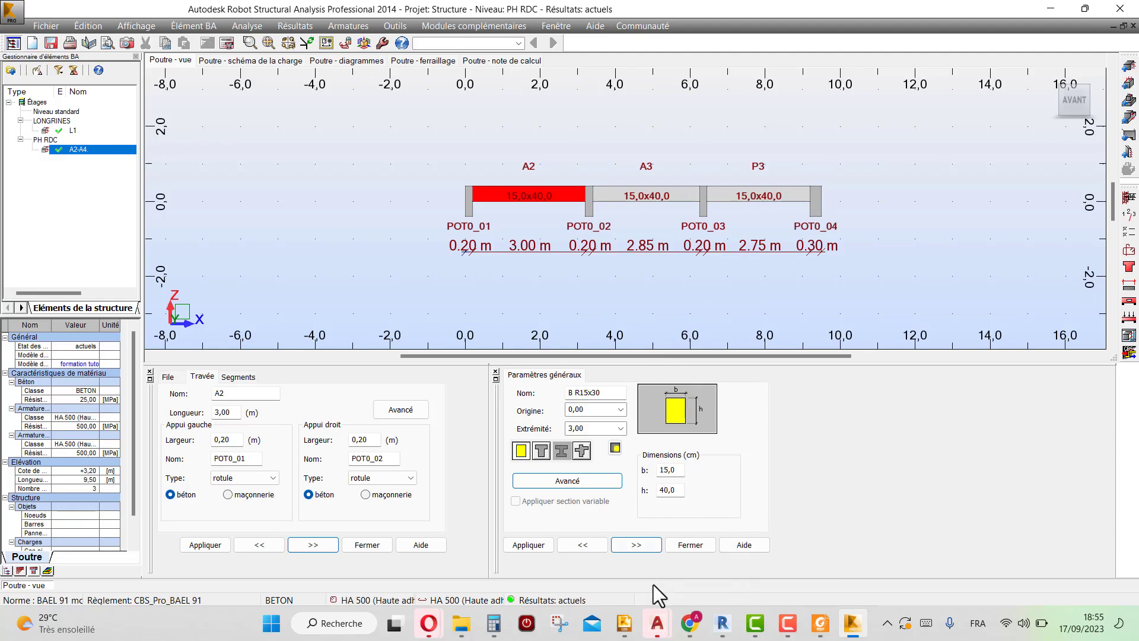
- Switch to Concrete Building Structures and change the PH RDC plan from the business view to the calculation view (De calcul)
left_click(624, 622)
scroll(595, 224, "down", 2)
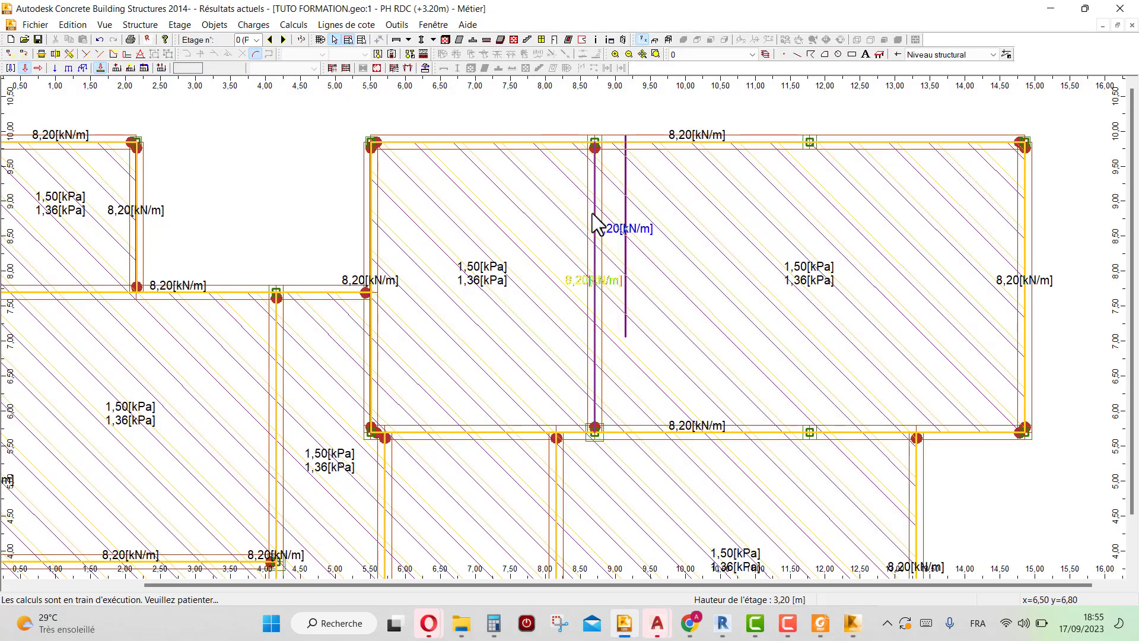
left_click(108, 28)
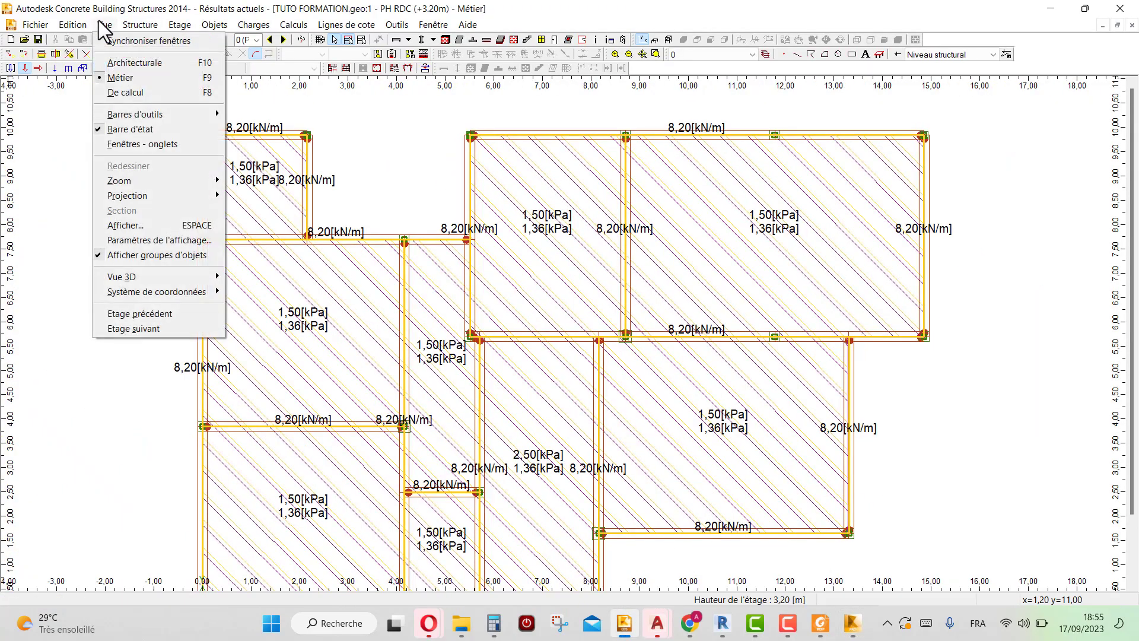
left_click(117, 88)
scroll(664, 231, "down", 5)
scroll(421, 143, "up", 5)
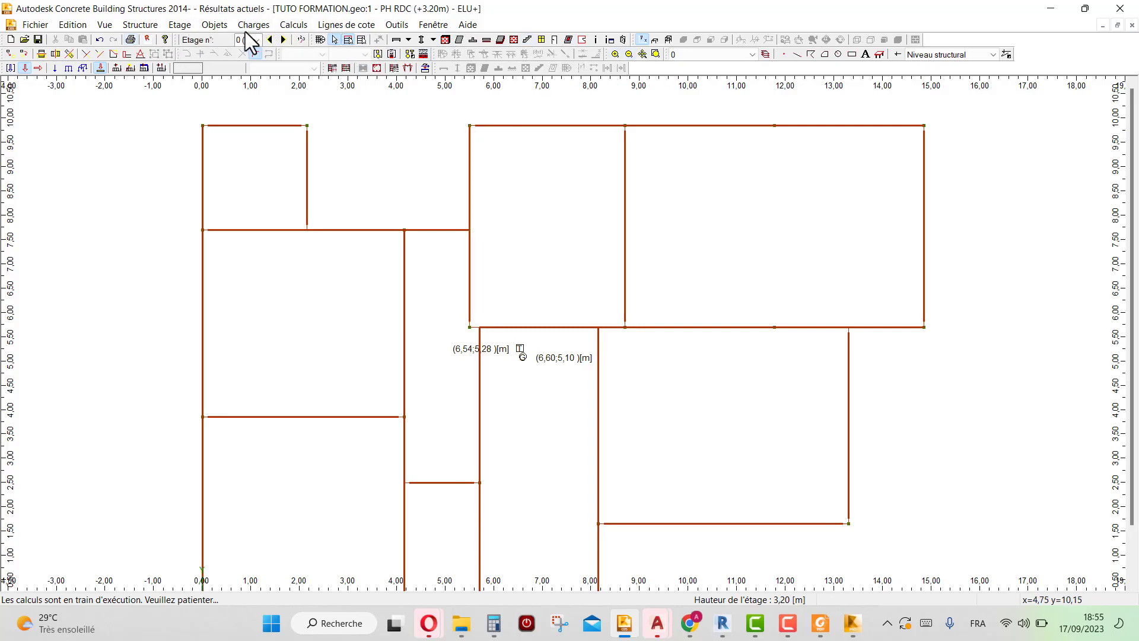
- Try to run the interactive real design of the current storey's beams, columns and isolated footings, adding the elements to the open Robot file
left_click(290, 25)
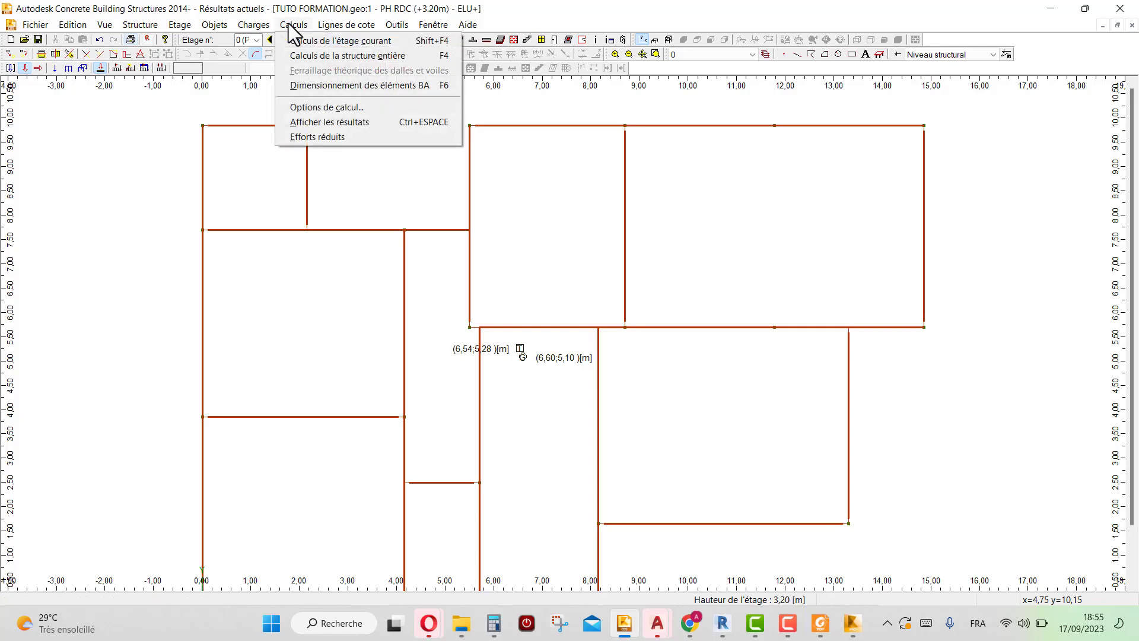
left_click(317, 88)
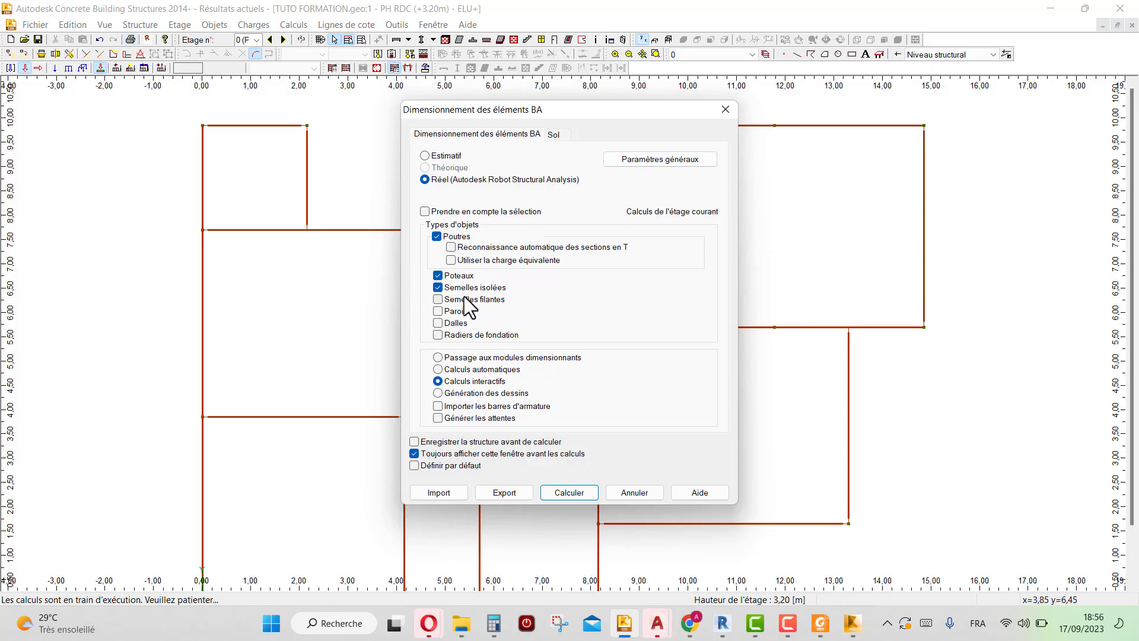
left_click(568, 492)
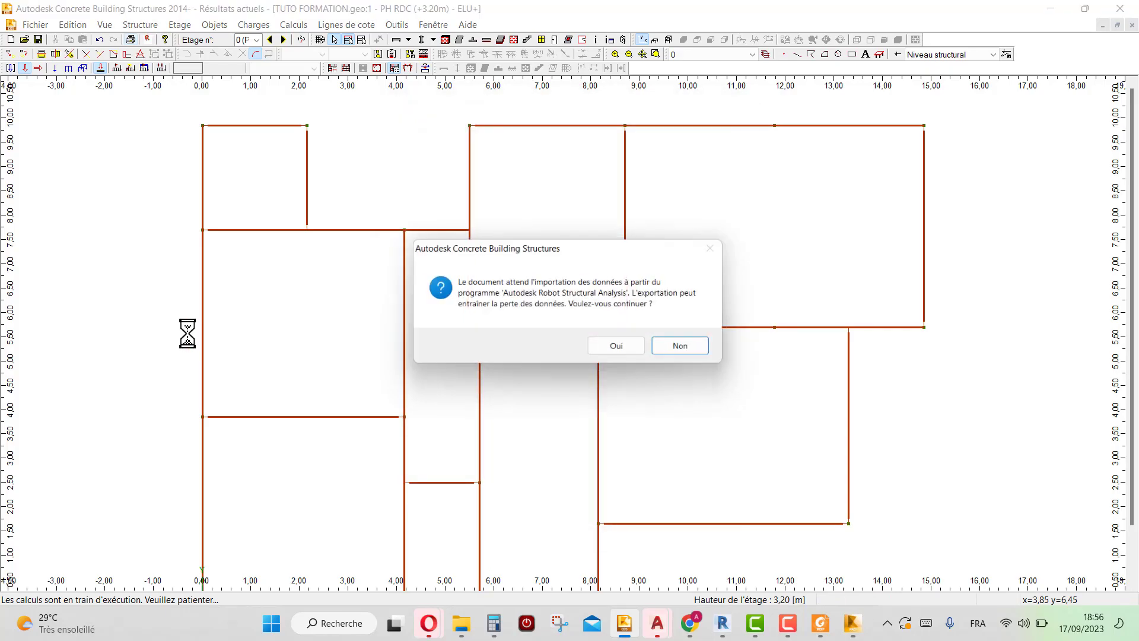
left_click(619, 349)
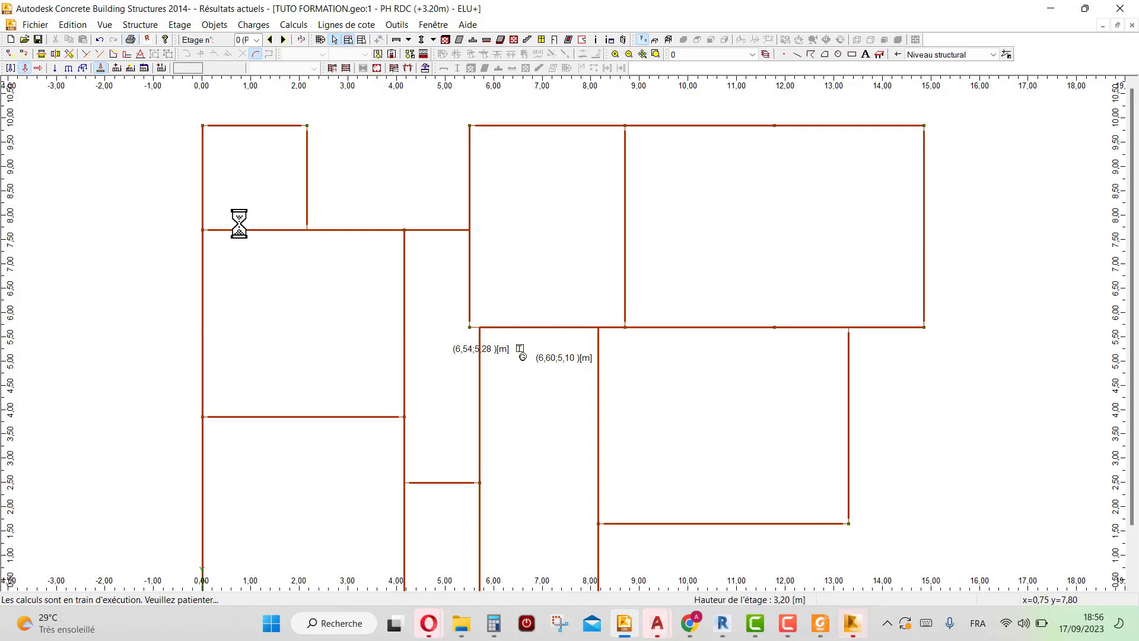
left_click(855, 623)
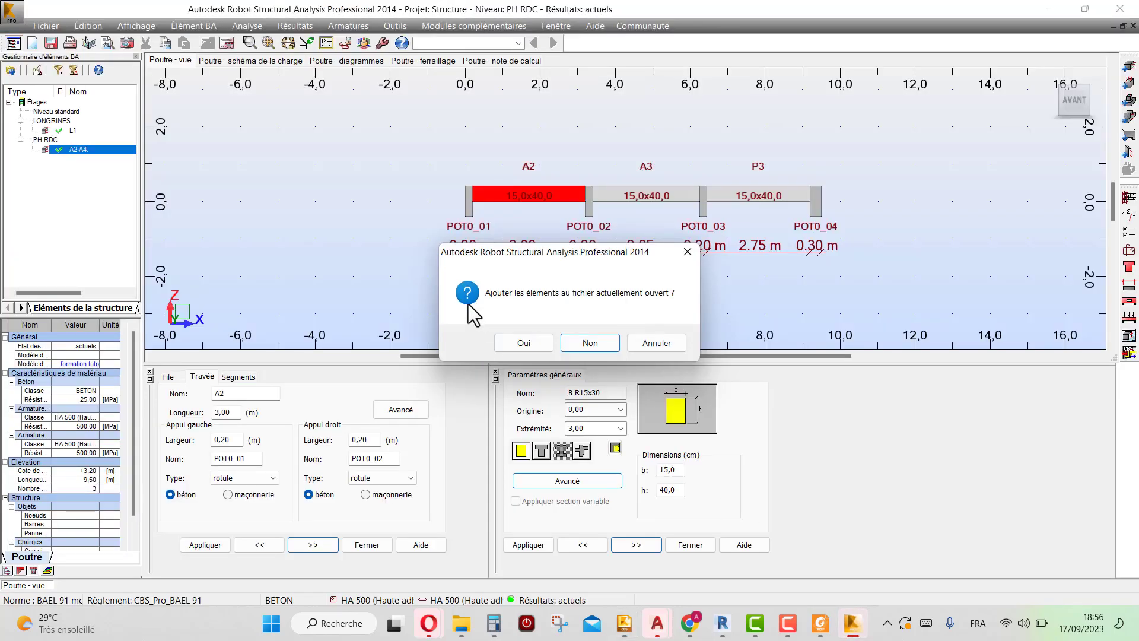
left_click(522, 343)
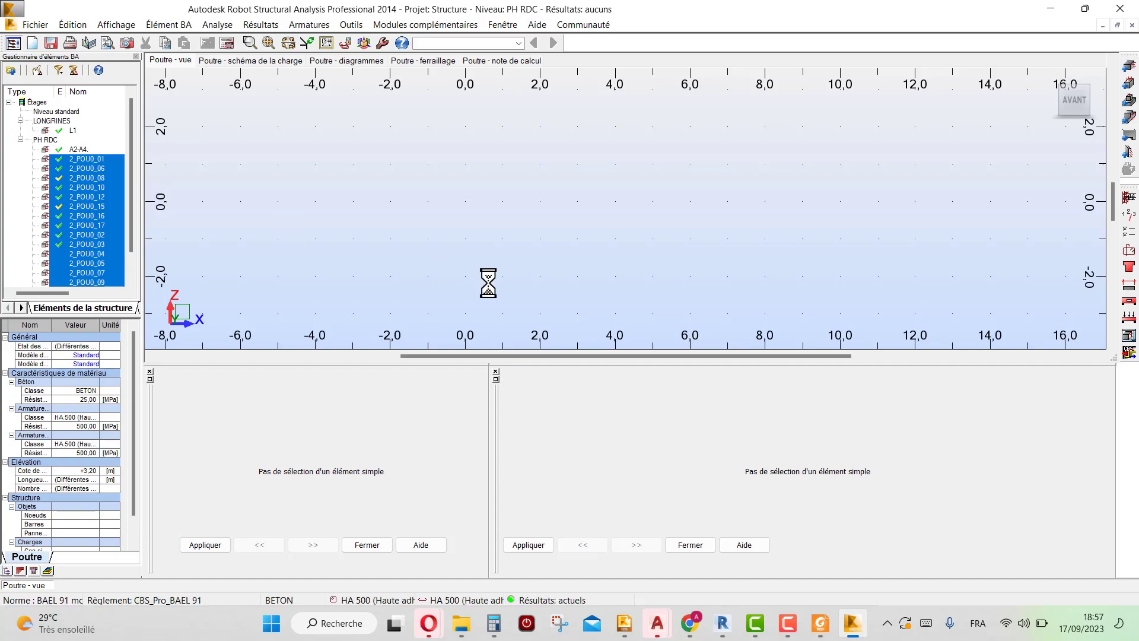
left_click(600, 344)
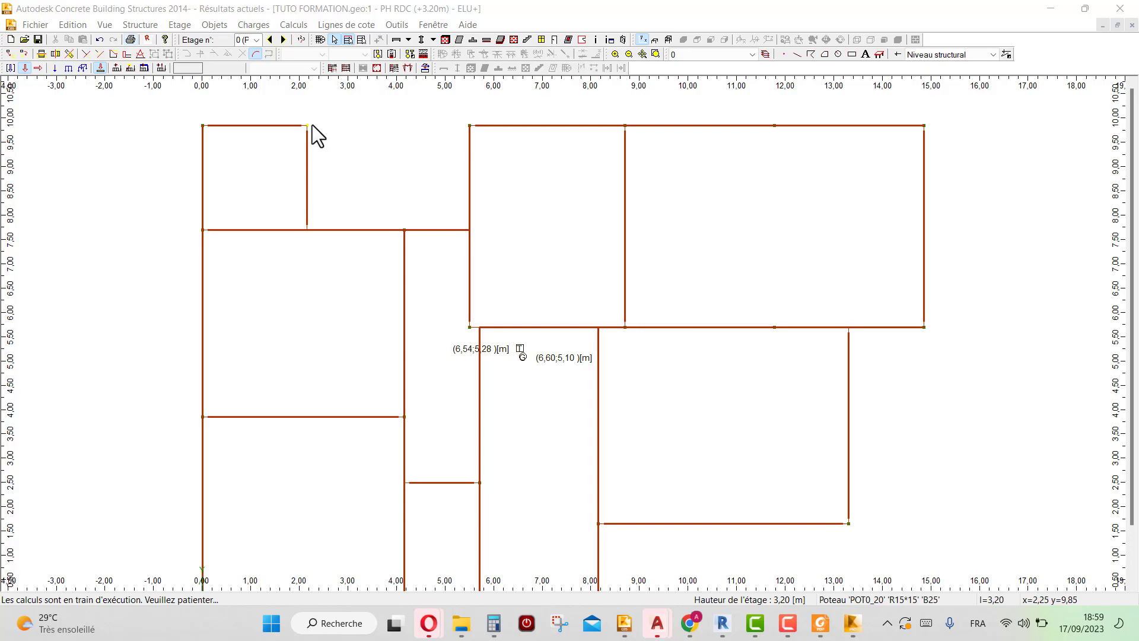
left_click(853, 623)
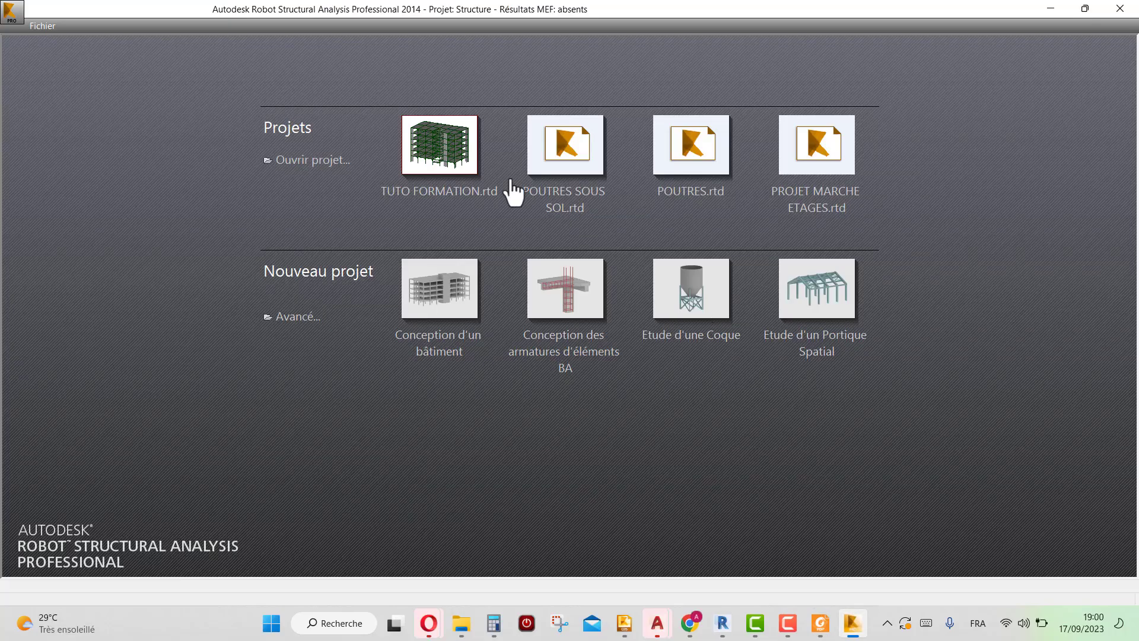
left_click(1051, 9)
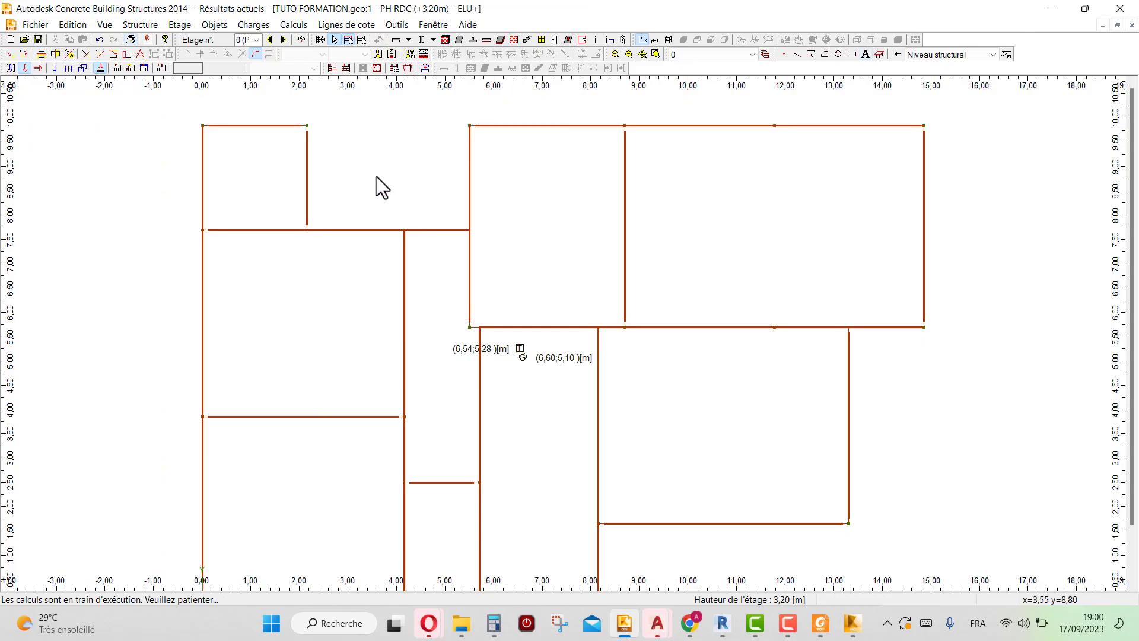
- Run the interactive real design of the current storey's beams, columns and isolated footings again, accepting the export and the neglected axial force
left_click(290, 26)
left_click(294, 88)
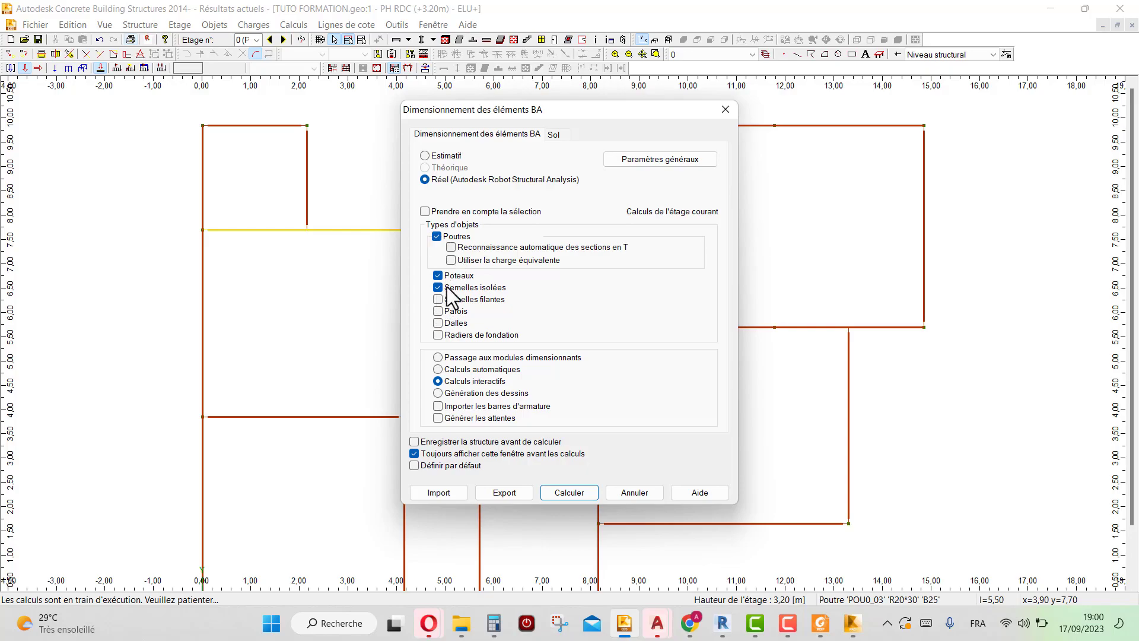
left_click(563, 492)
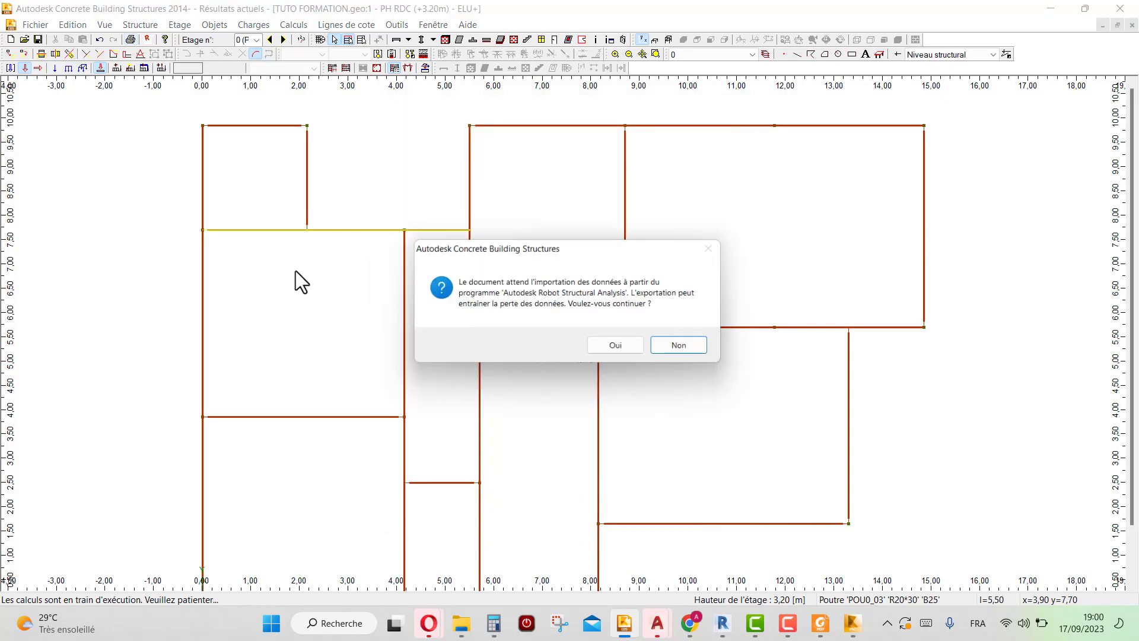
left_click(617, 353)
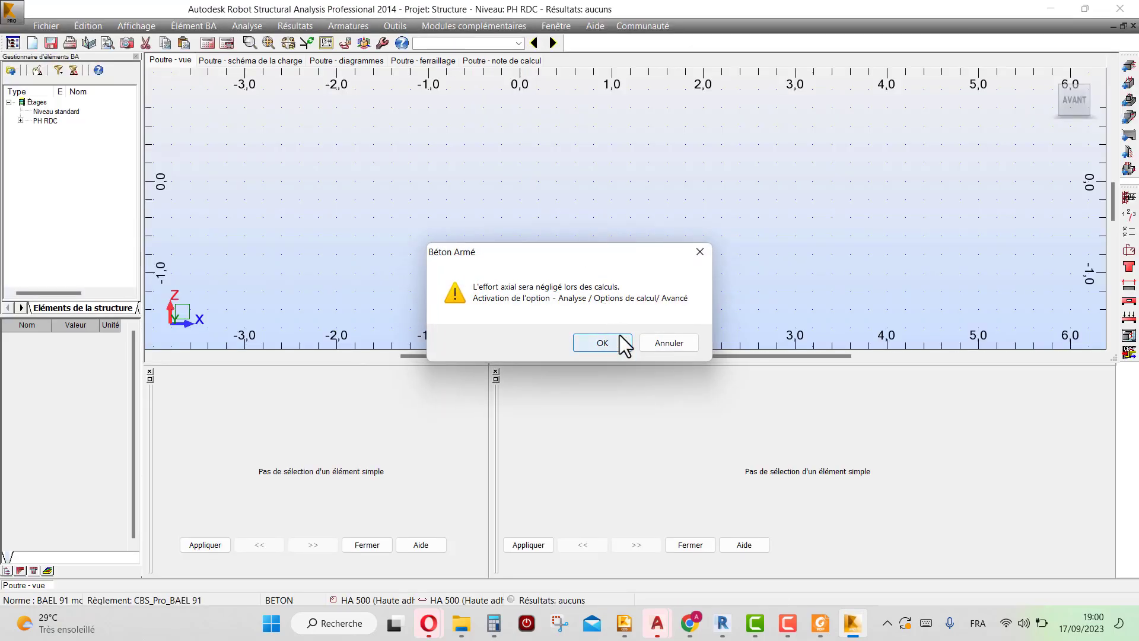
left_click(598, 344)
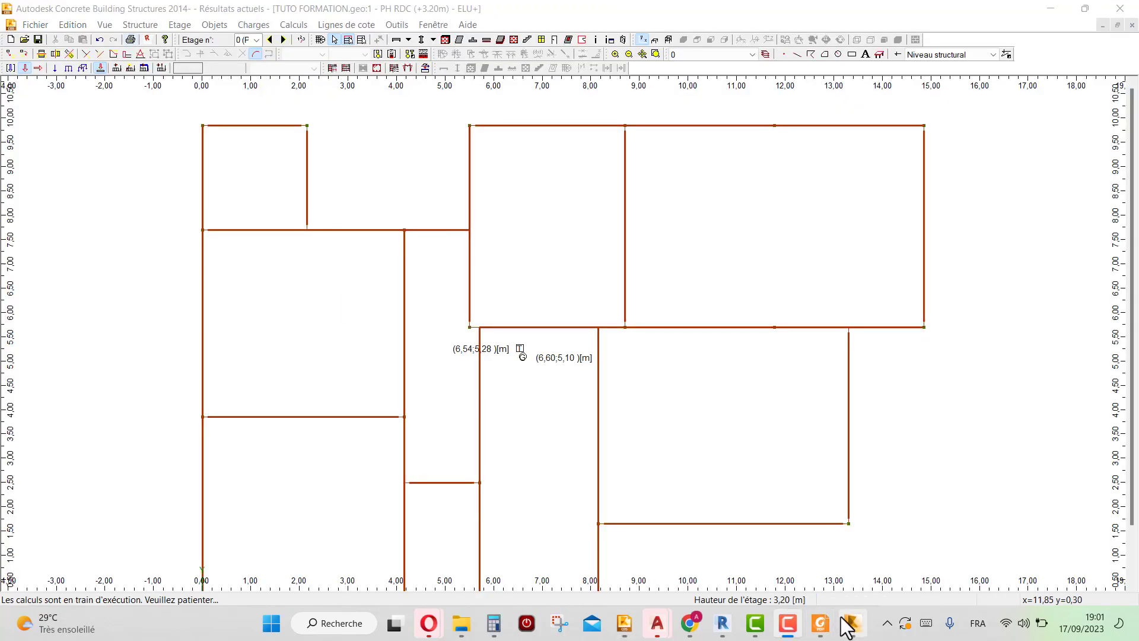
- Switch to Robot and examine the calculation status of the PH RDC beams and columns in the element list
left_click(852, 623)
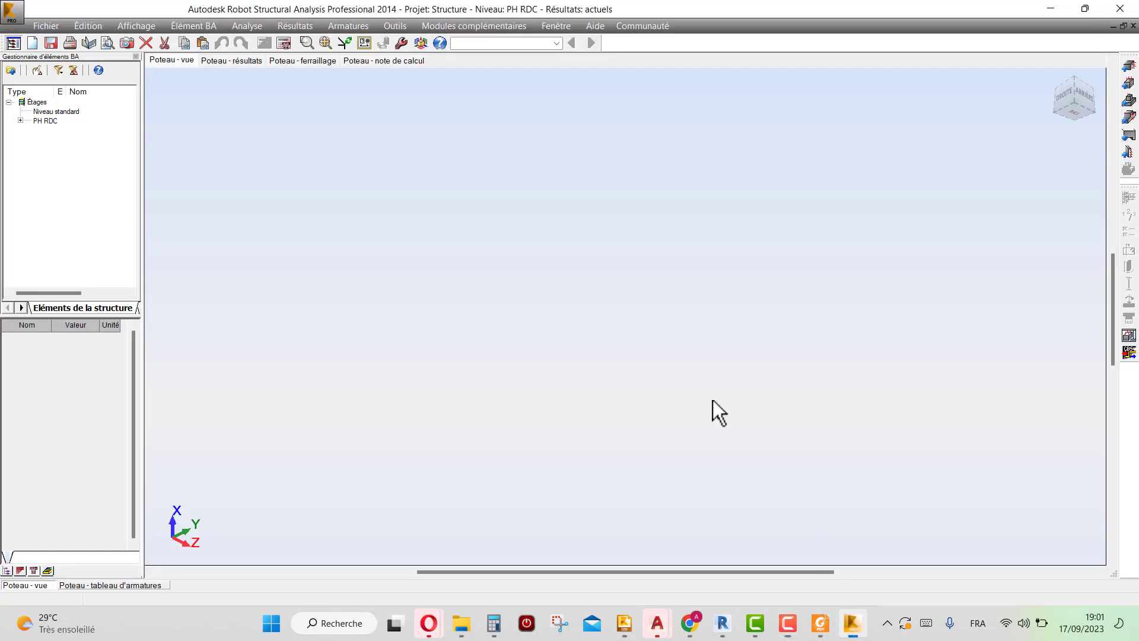
left_click(20, 121)
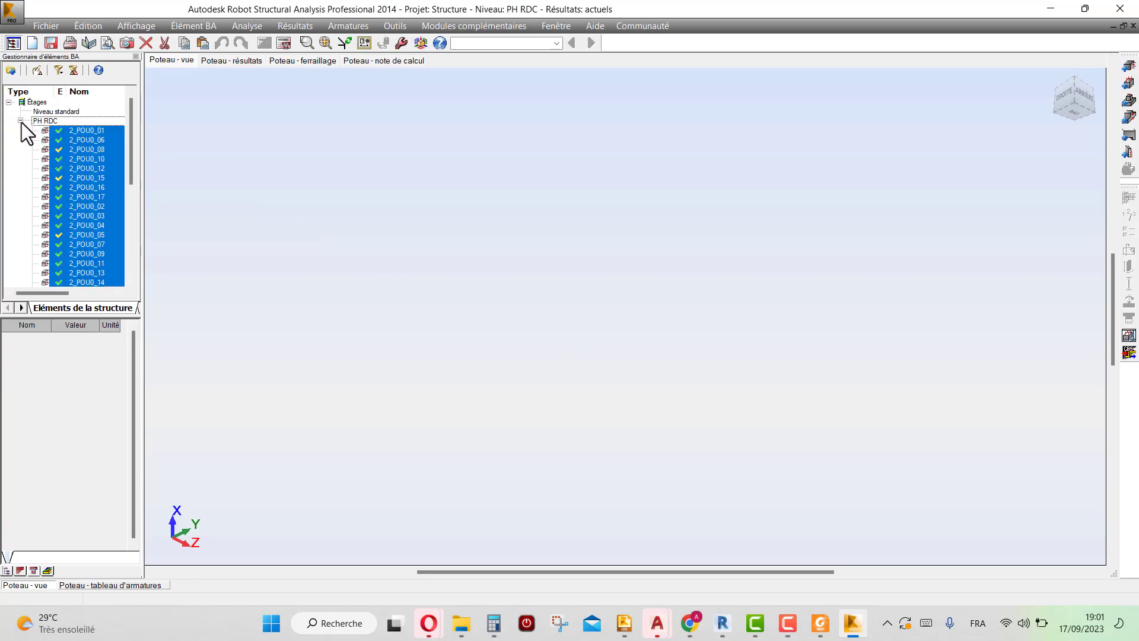
scroll(78, 202, "down", 3)
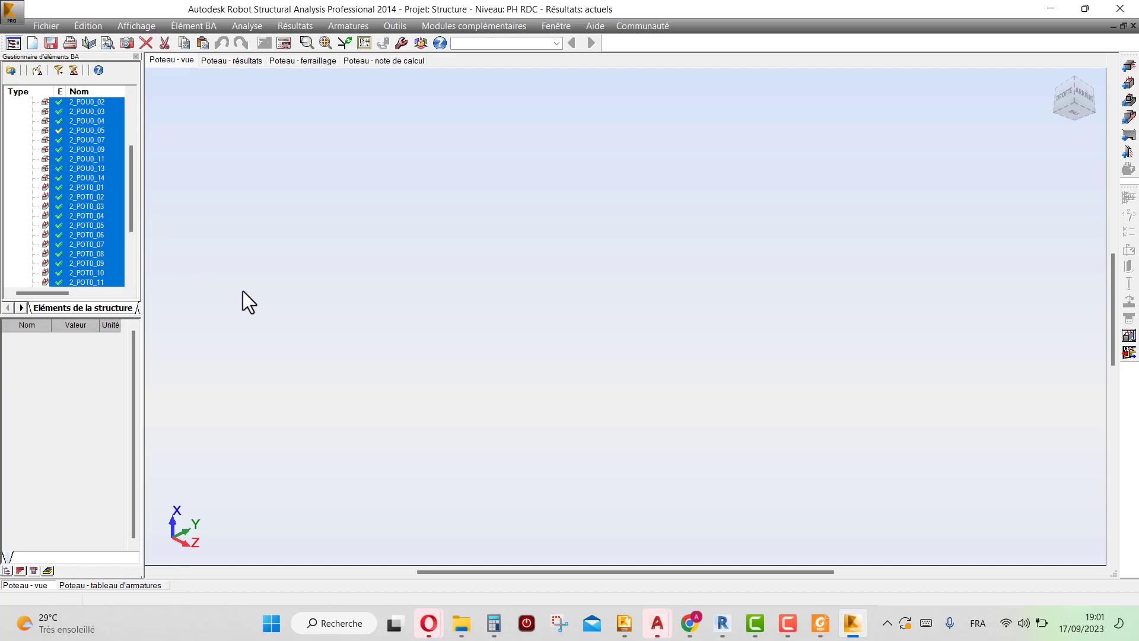
left_click(787, 623)
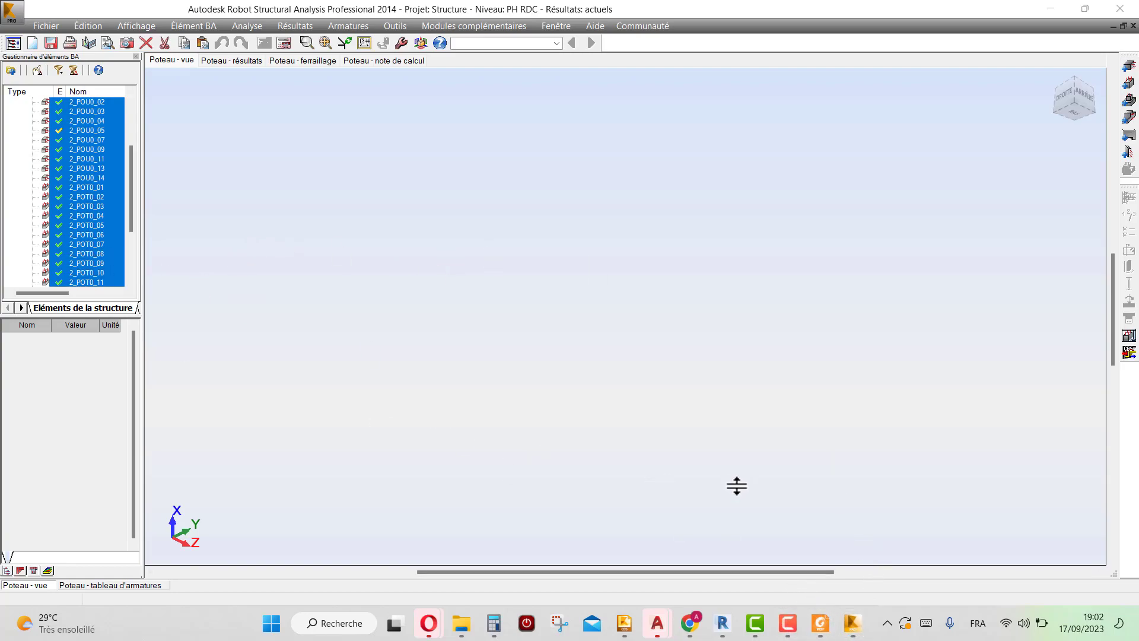
- Return to Concrete Building Structures and check the calculation scope in the RC element design settings, closing them without calculating
left_click(624, 623)
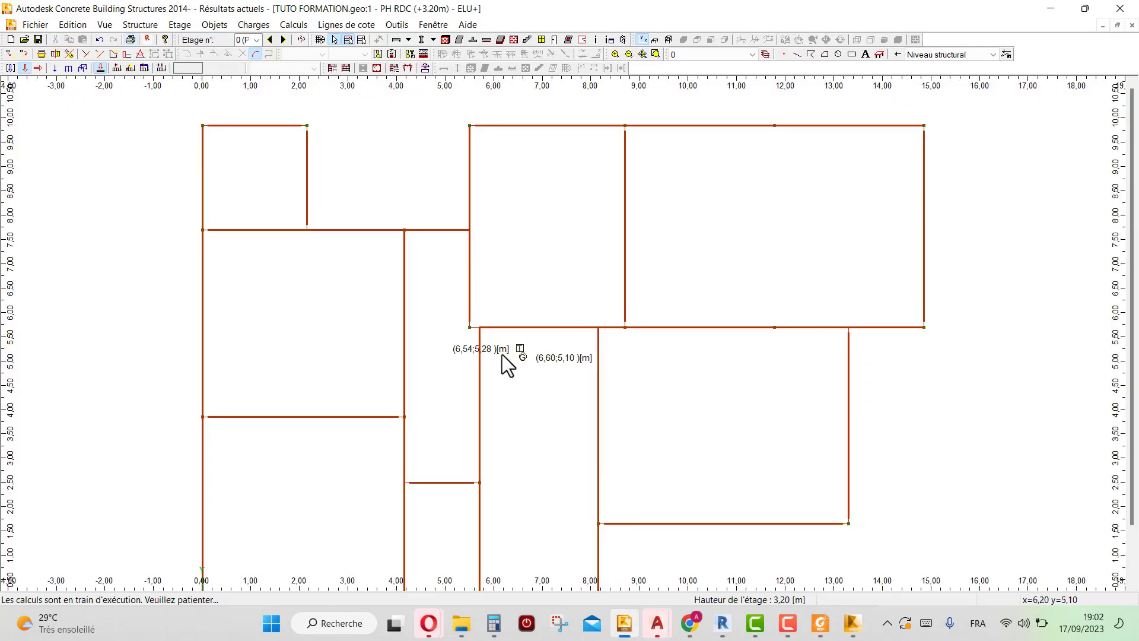
left_click(294, 25)
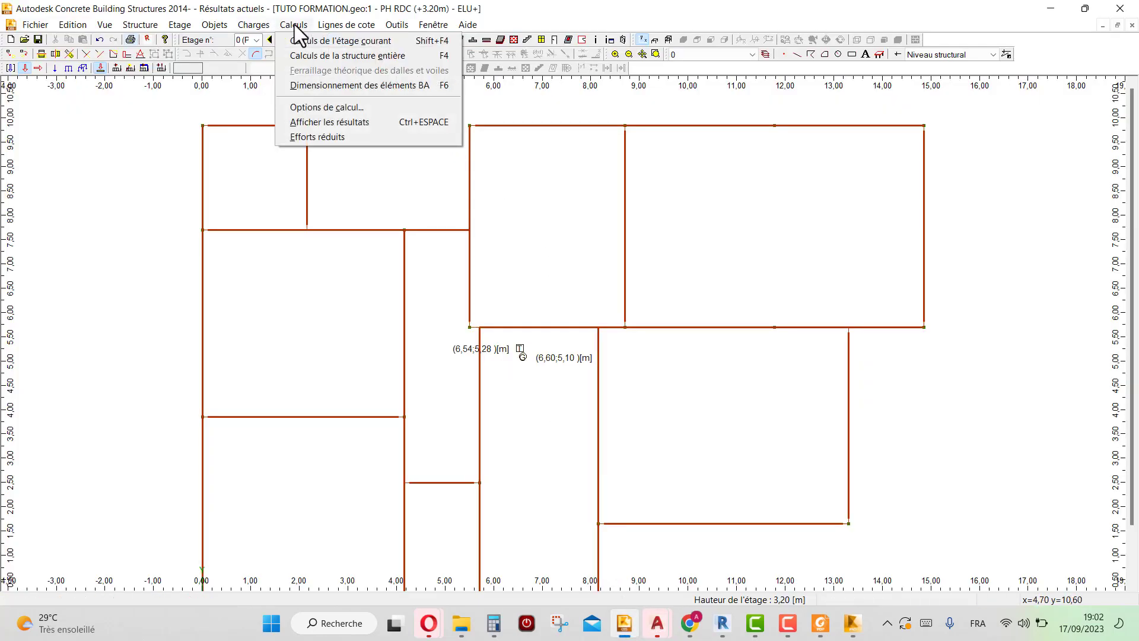
left_click(322, 87)
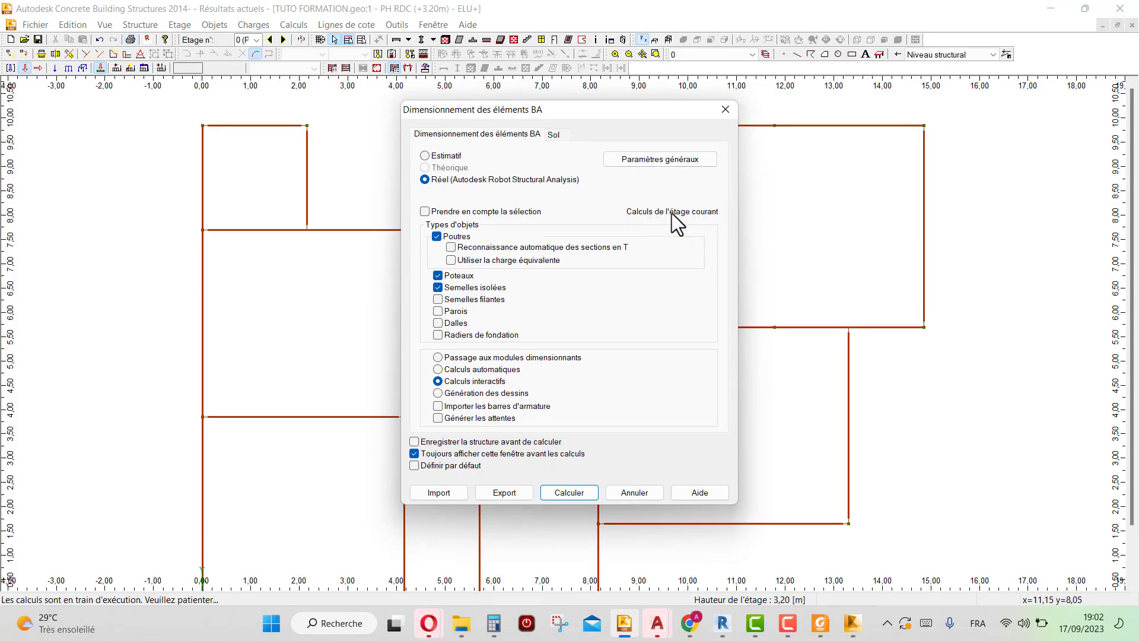
left_click(630, 495)
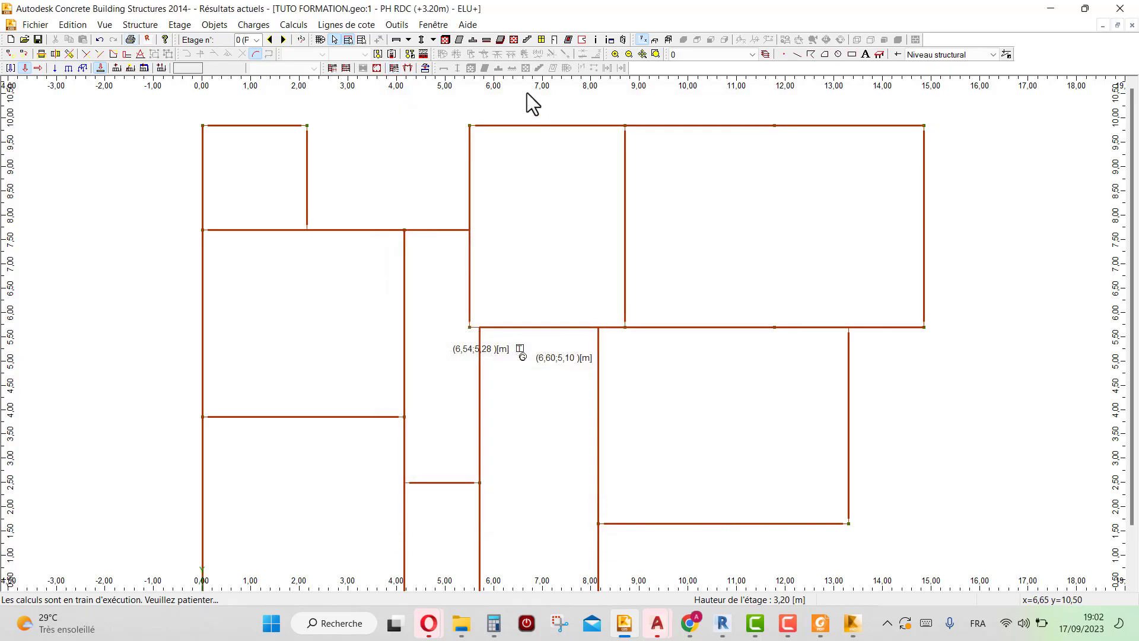
- Display the entire structure in 3D and launch the interactive real design of all its beams, columns and isolated footings, accepting the export
left_click(669, 39)
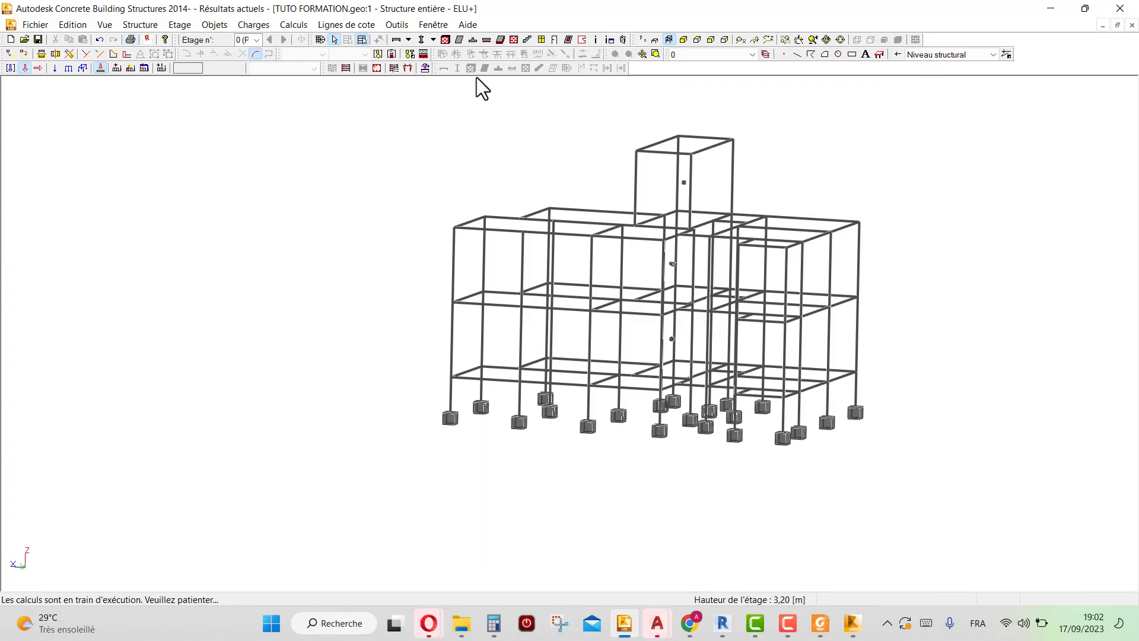
left_click(297, 25)
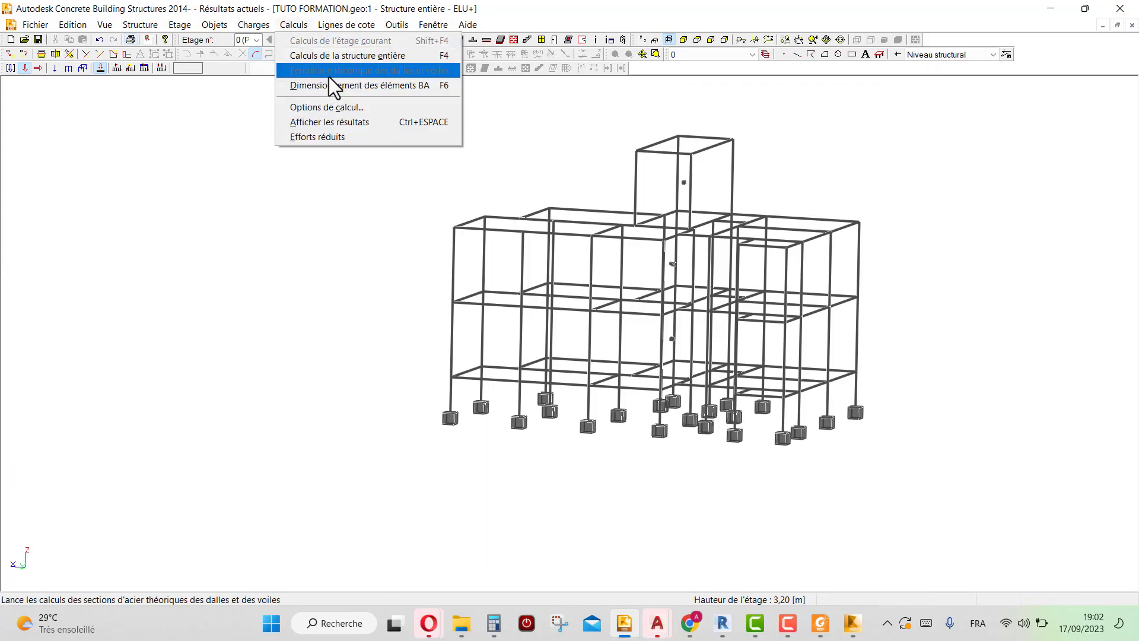
left_click(333, 86)
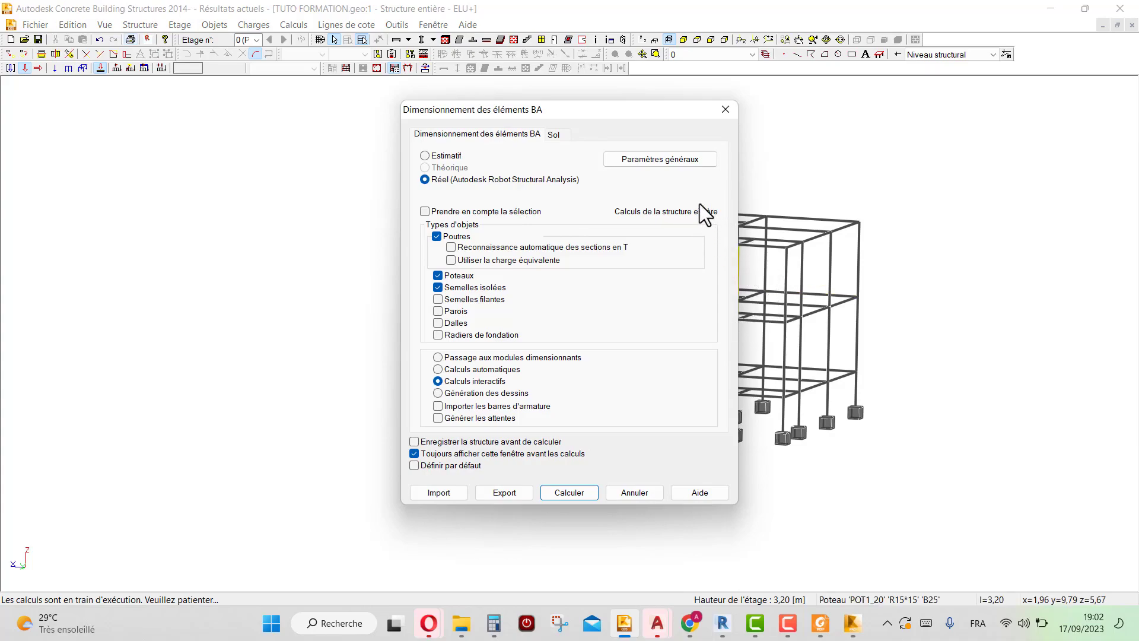
left_click(564, 492)
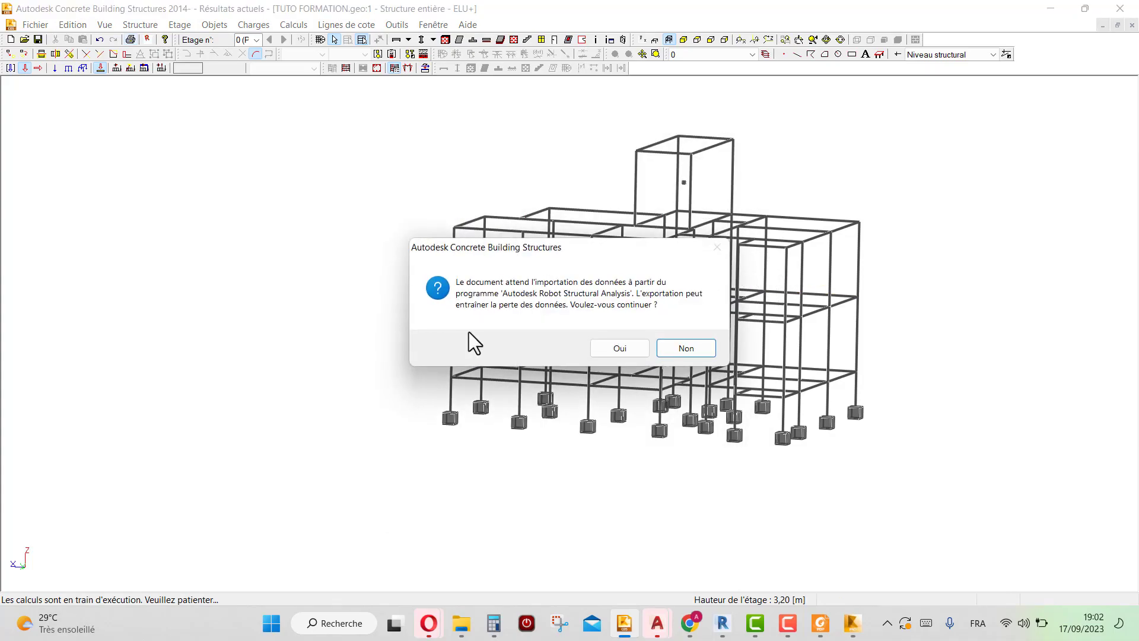
left_click(617, 350)
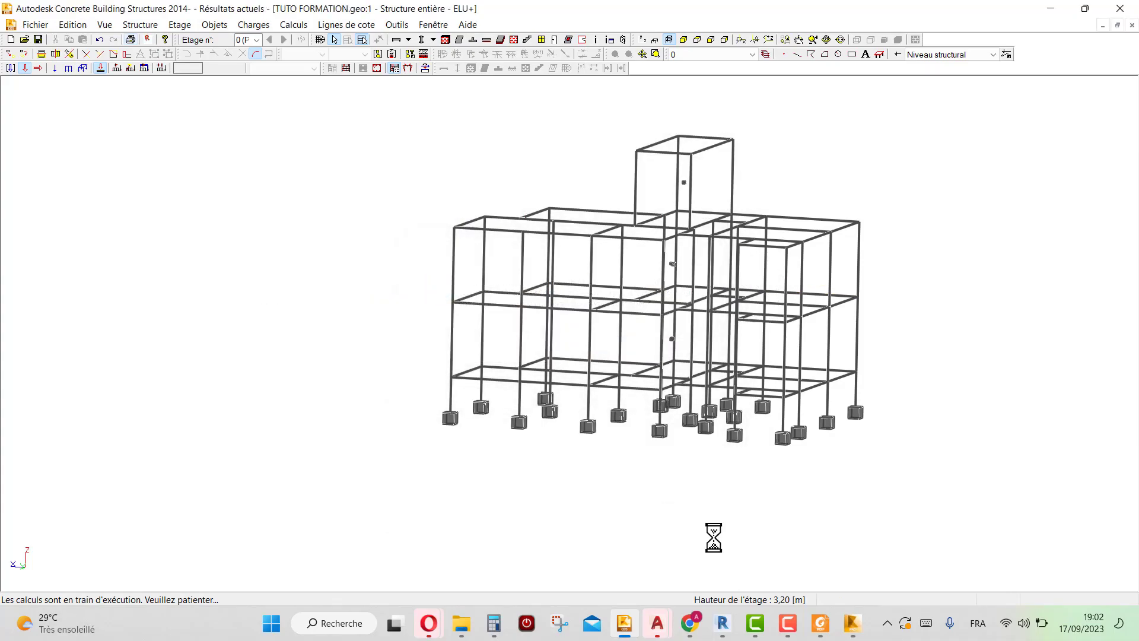
- Switch to Robot and add the exported whole-structure elements to the currently open file
left_click(852, 625)
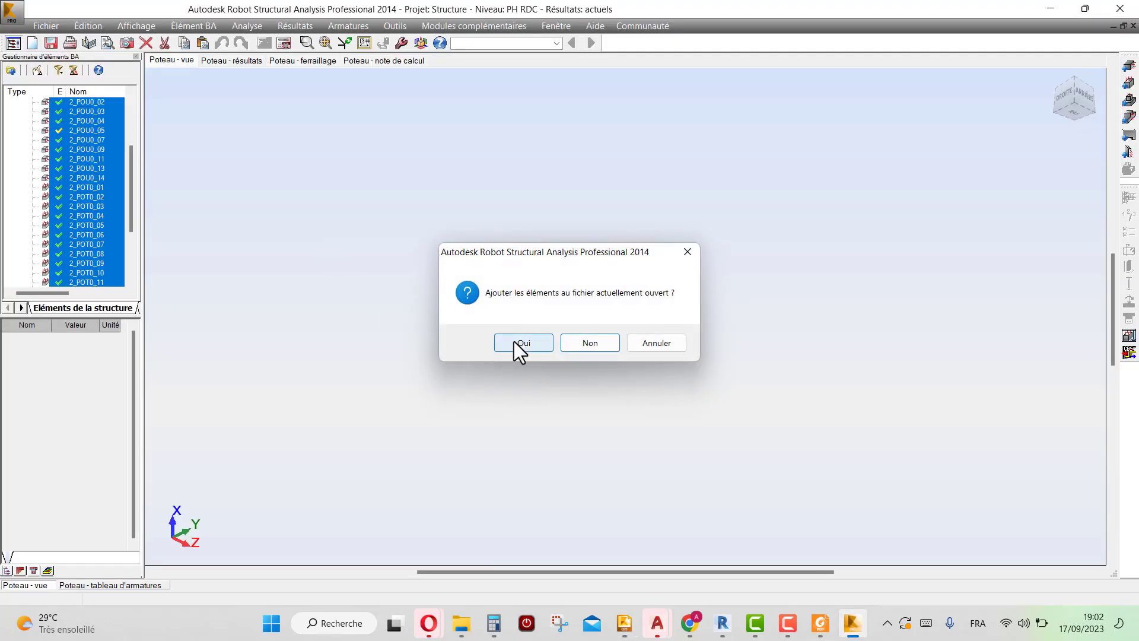
left_click(514, 342)
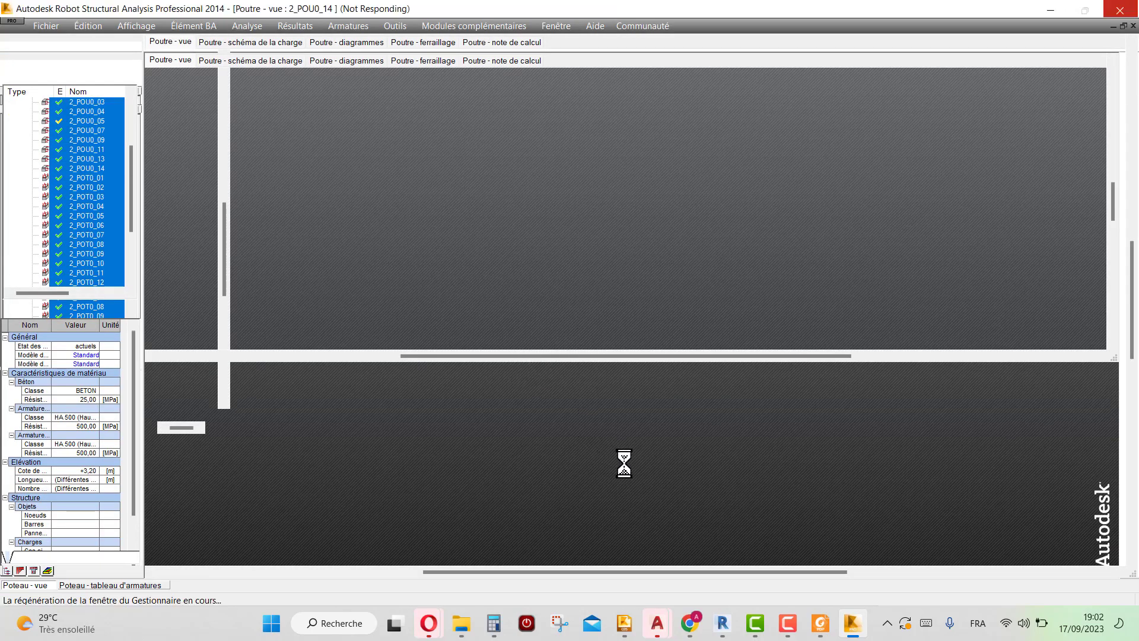
left_click(791, 624)
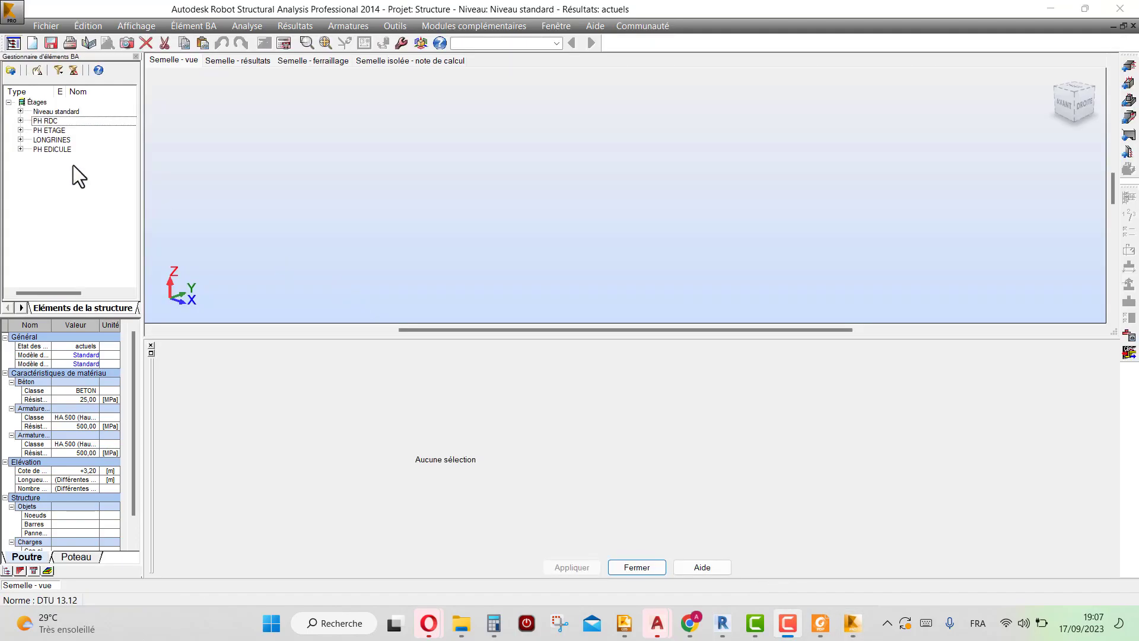
left_click(73, 165)
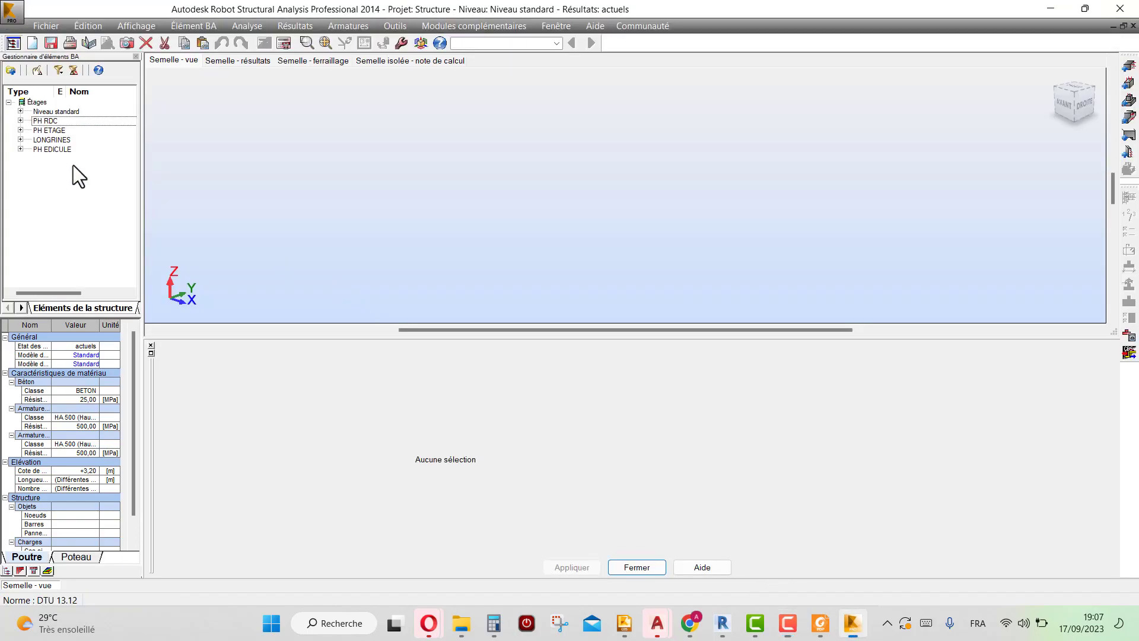
left_click(784, 622)
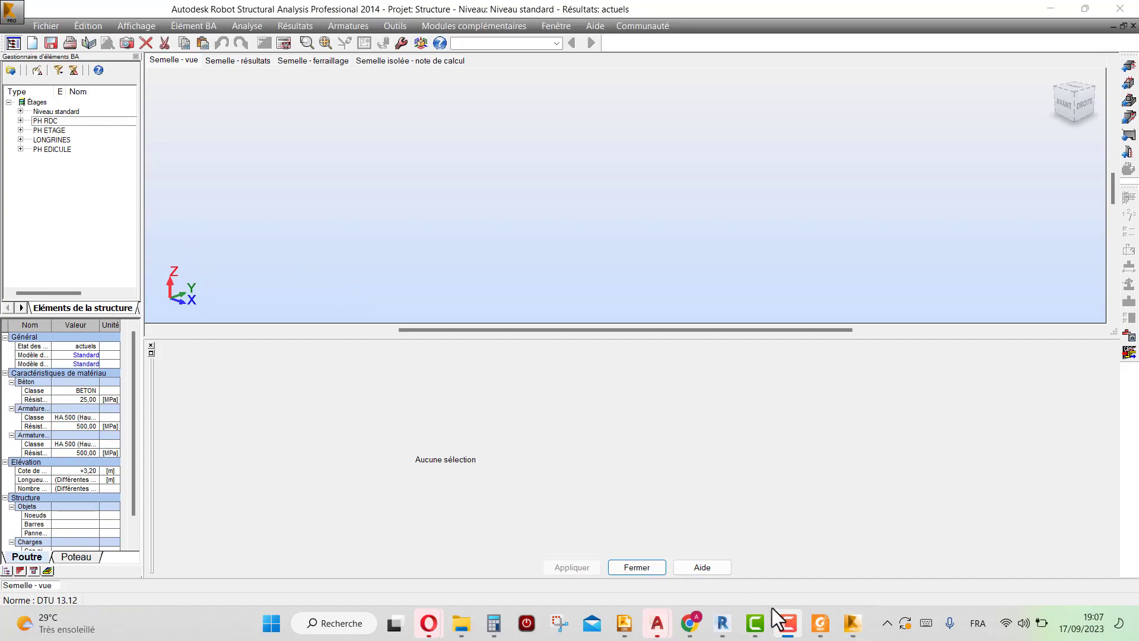
- Look through the exported storeys, list the beams and columns of PH EDICULE, and open column 4_POT2_1
left_click(45, 125)
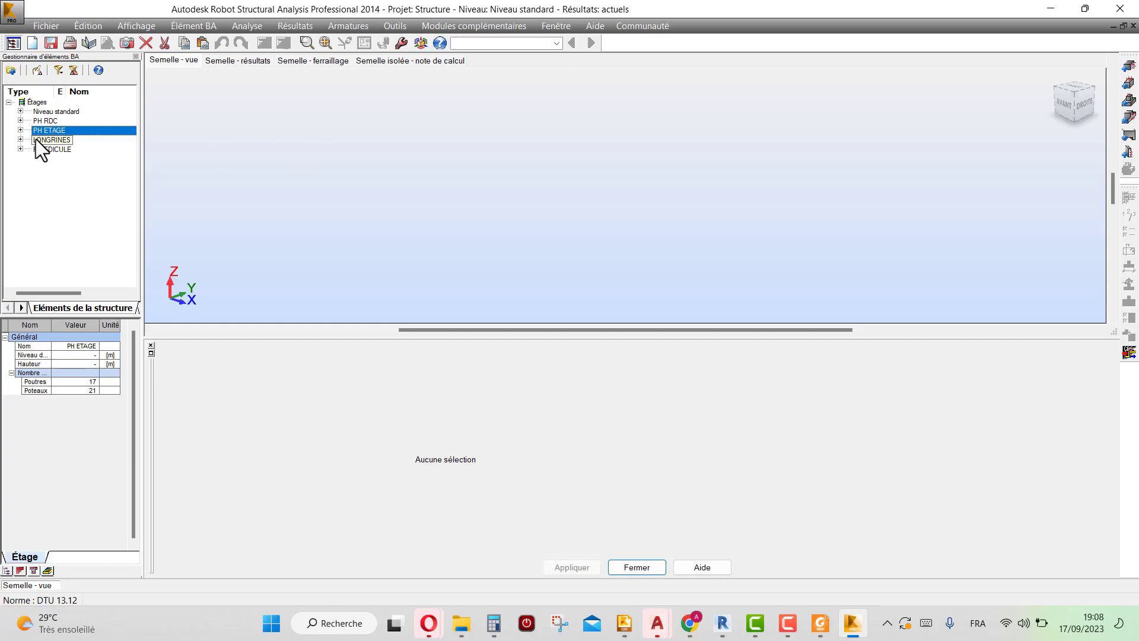
left_click(36, 149)
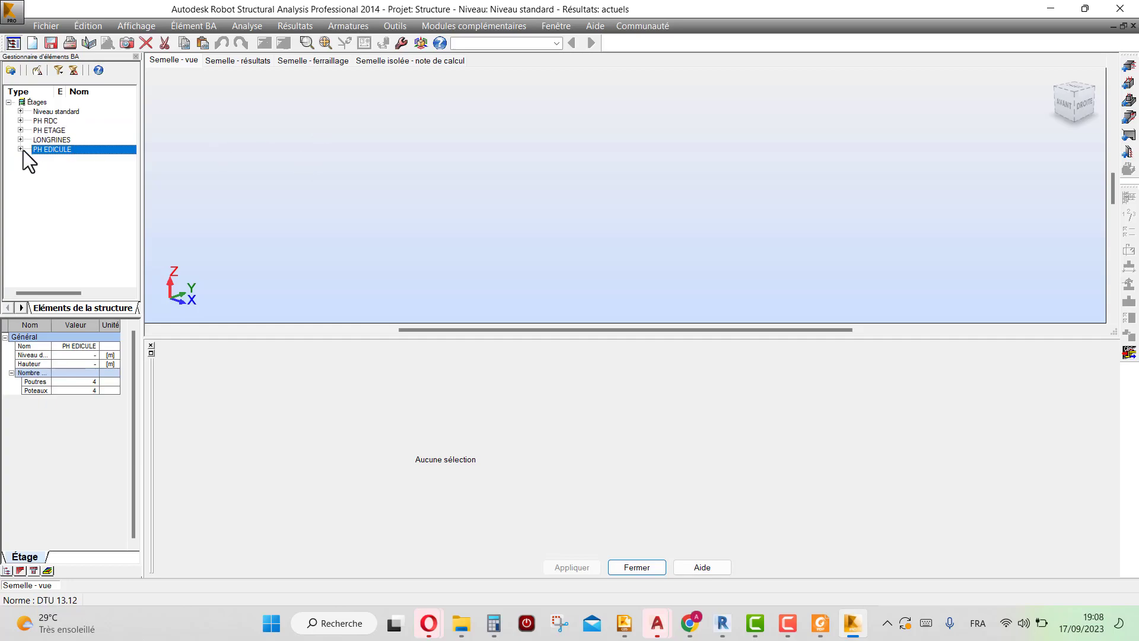
left_click(20, 149)
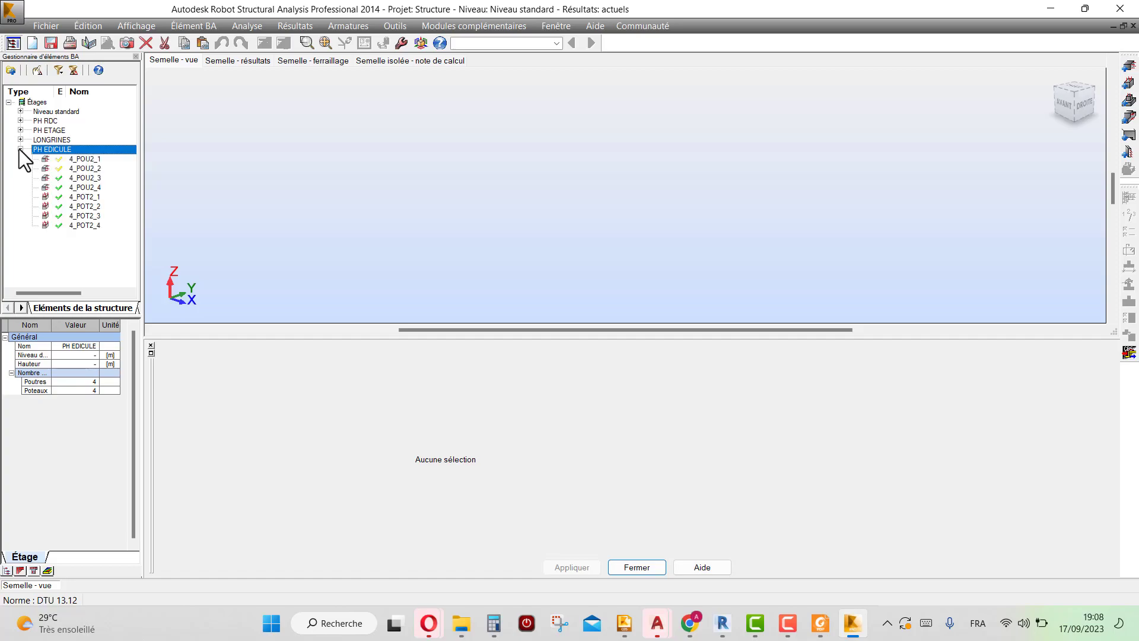
left_click(76, 158)
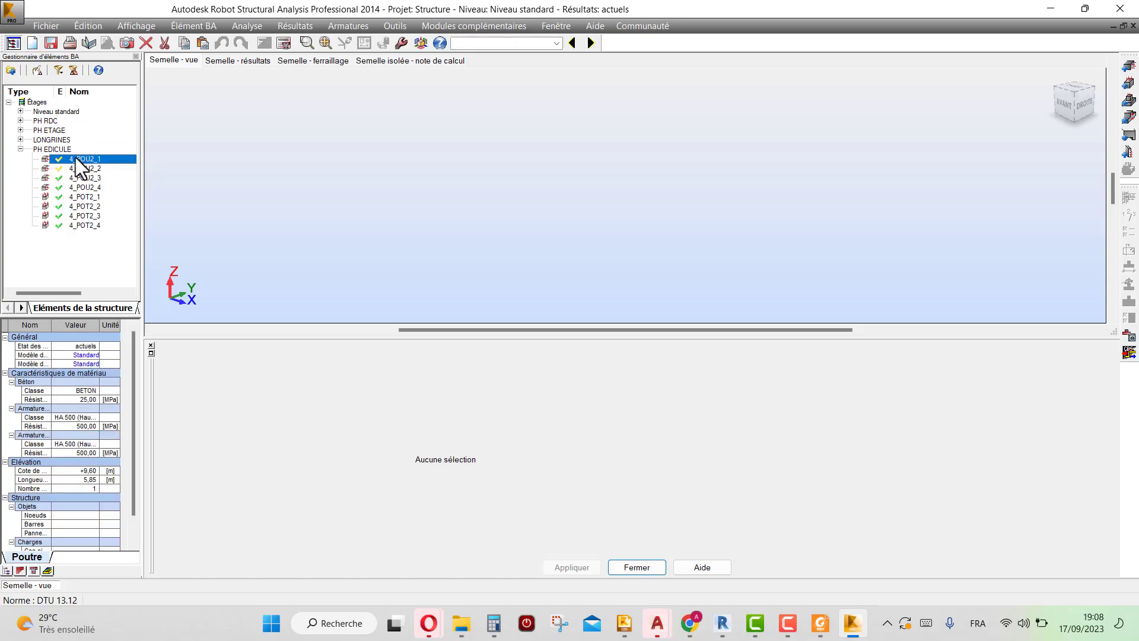
left_click(85, 200)
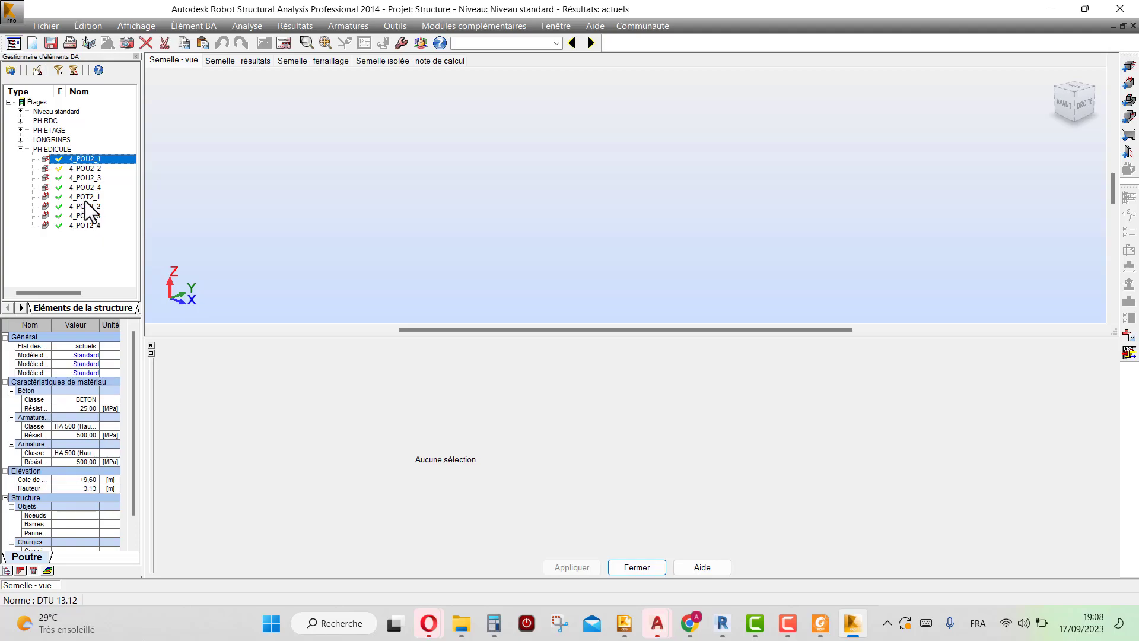
double_click(84, 200)
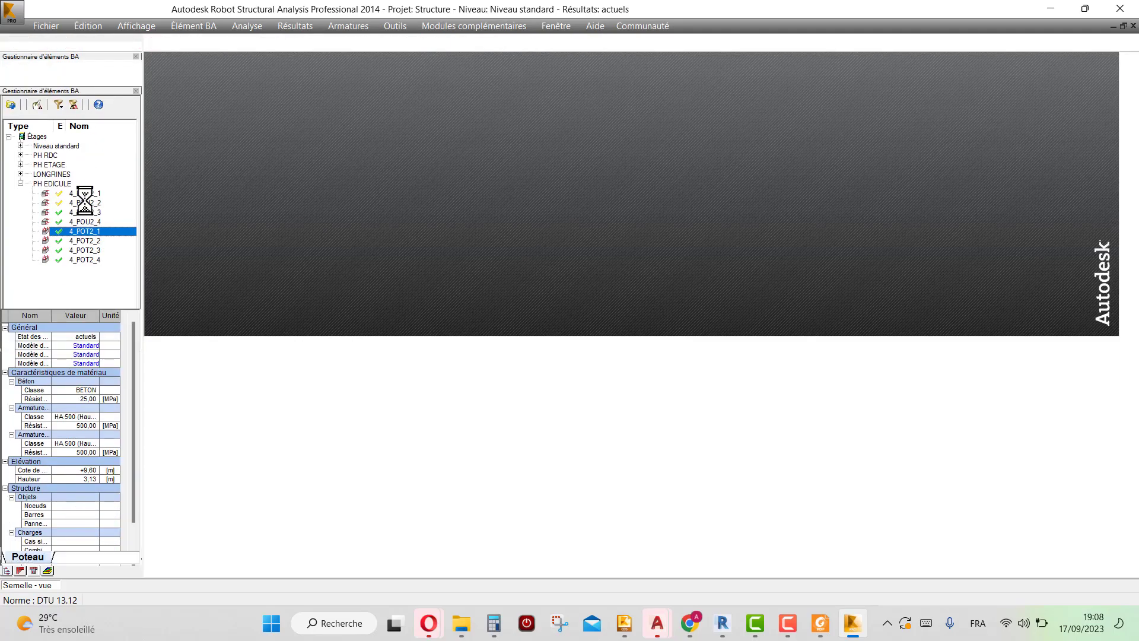